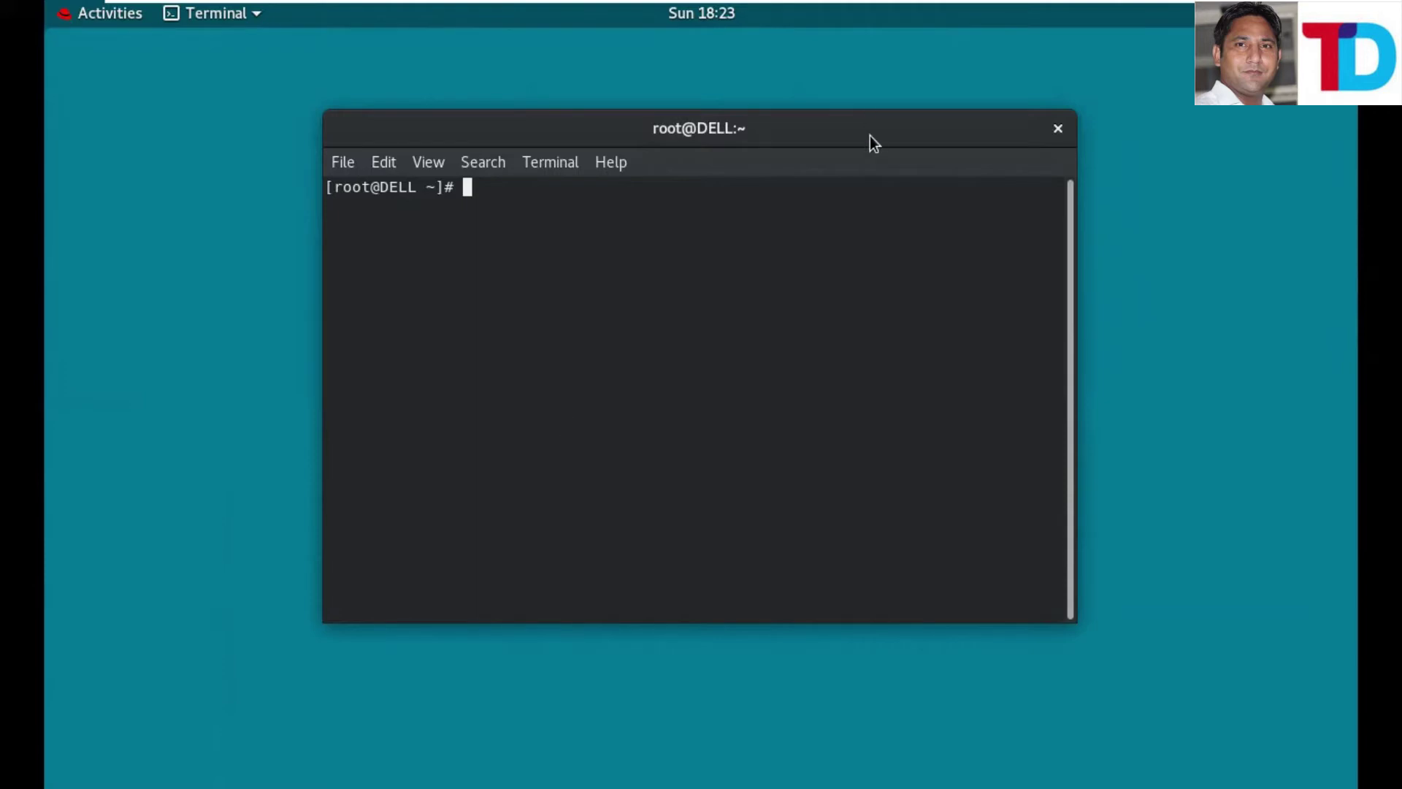
# - Maximize the server terminal, run ifconfig and highlight the command and ens160's 10.0.0.1 address
pyautogui.press('super+Up')
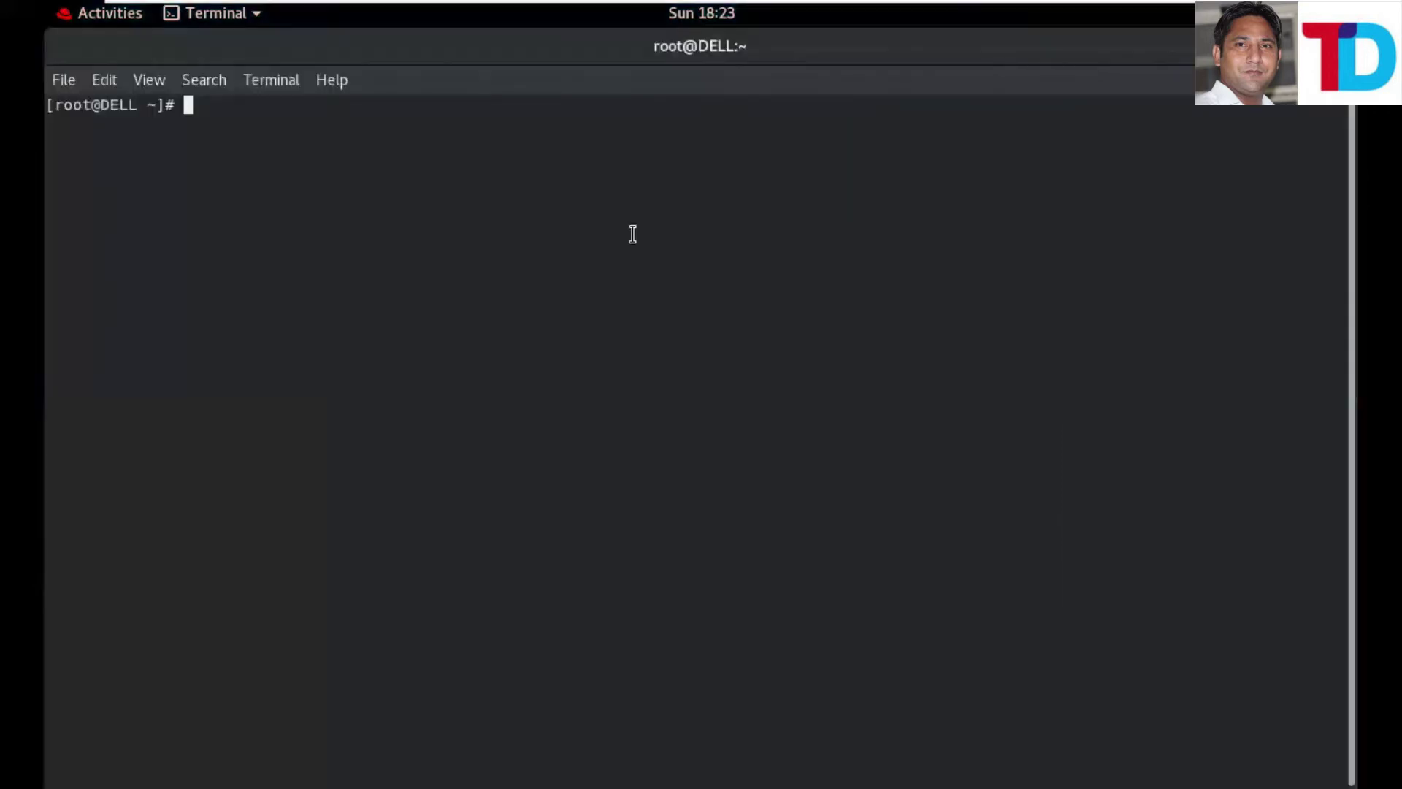
pyautogui.write('ifconfig')
pyautogui.press('Return')
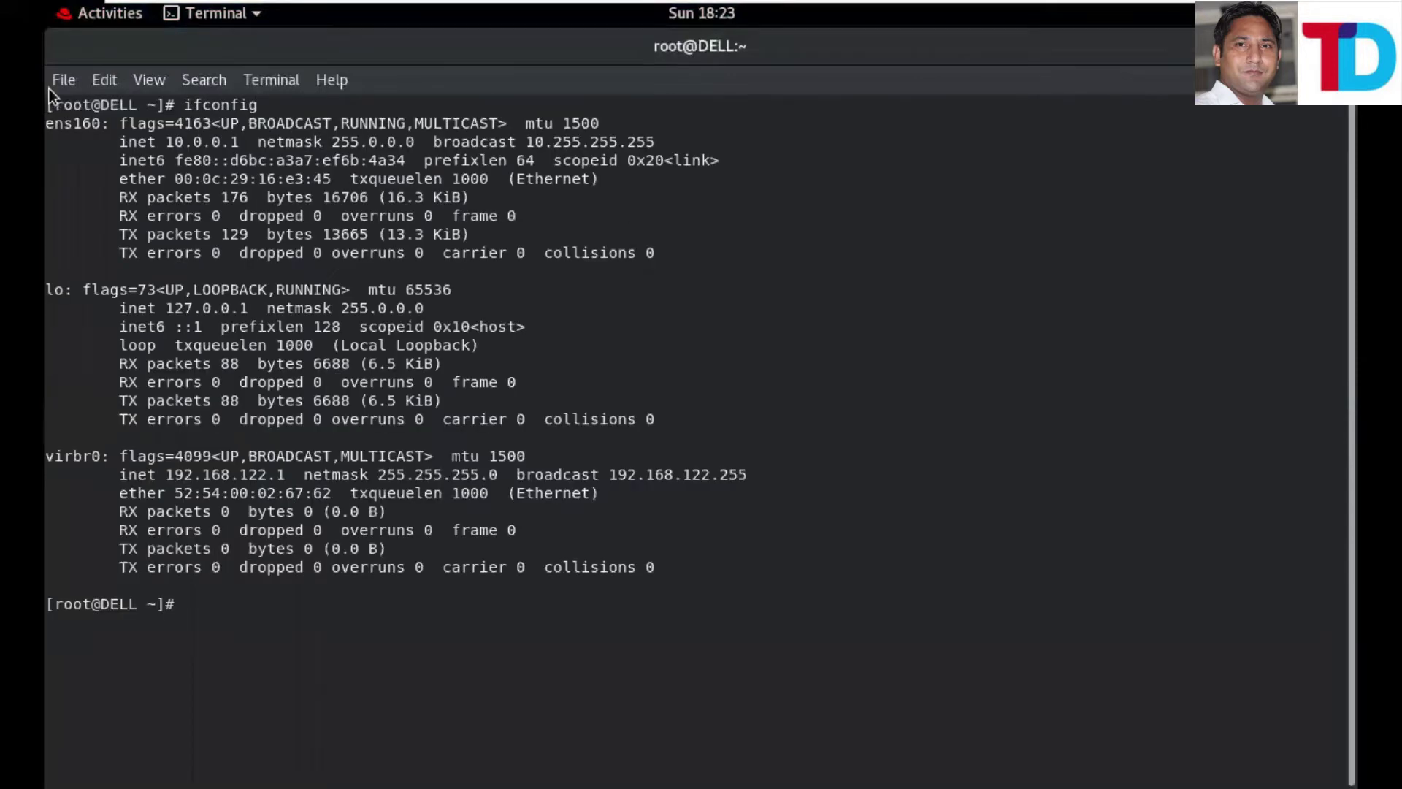
pyautogui.moveTo(271, 105); pyautogui.dragTo(183, 106)
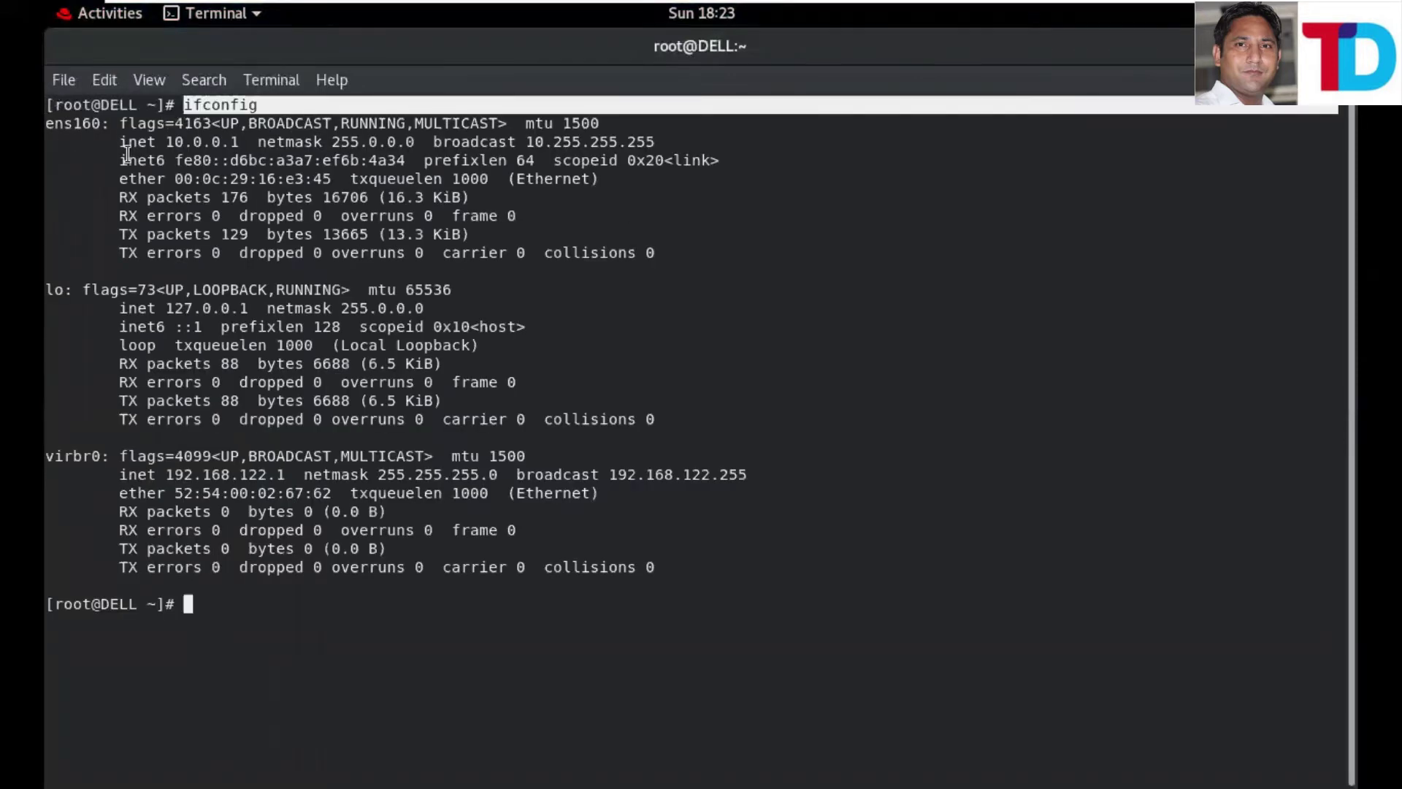
pyautogui.click(210, 148)
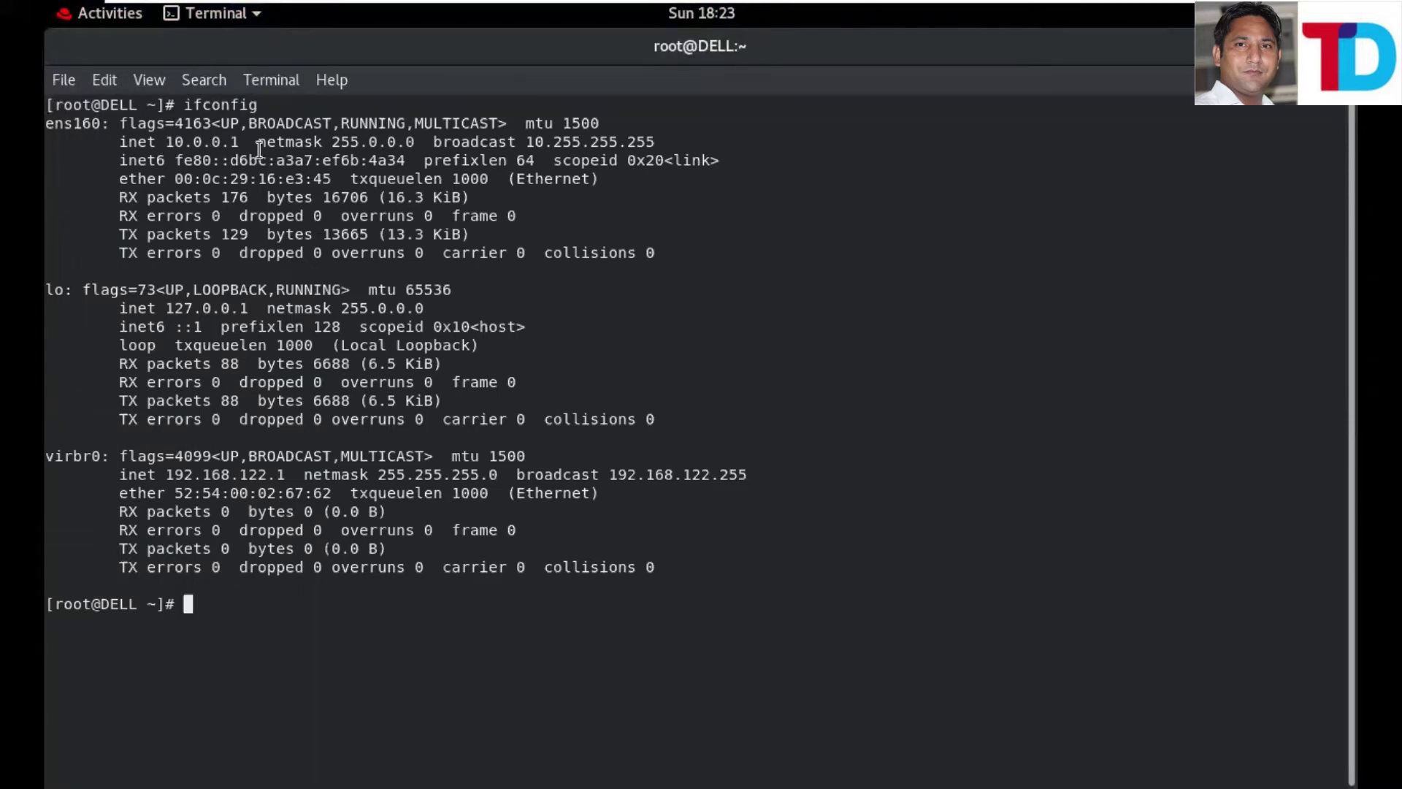
pyautogui.moveTo(259, 149); pyautogui.dragTo(167, 143)
pyautogui.click(182, 146)
# - On the RHEL client VM, log in as root via 'Not listed?' with root's password, then show the host desktop
pyautogui.click(1081, 20)
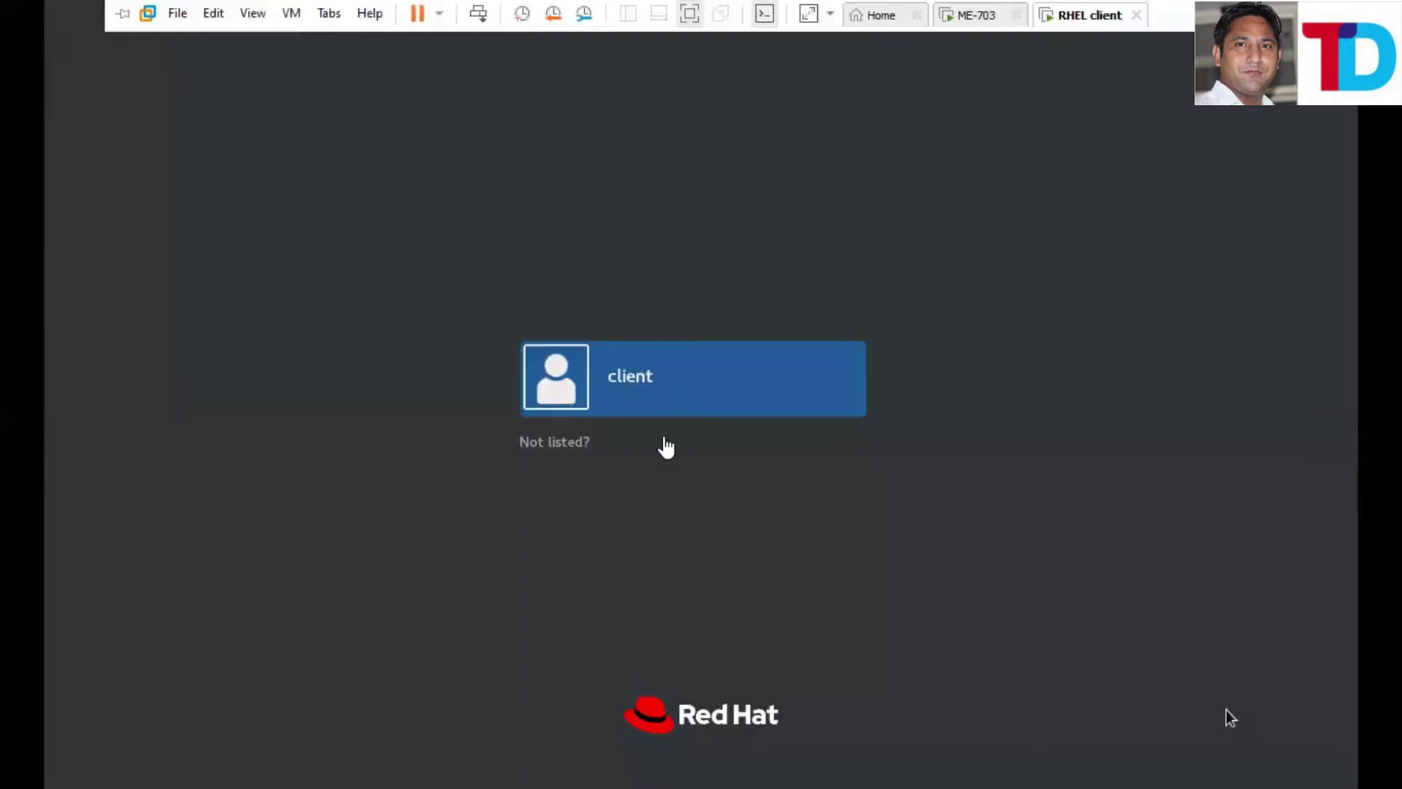
pyautogui.click(539, 447)
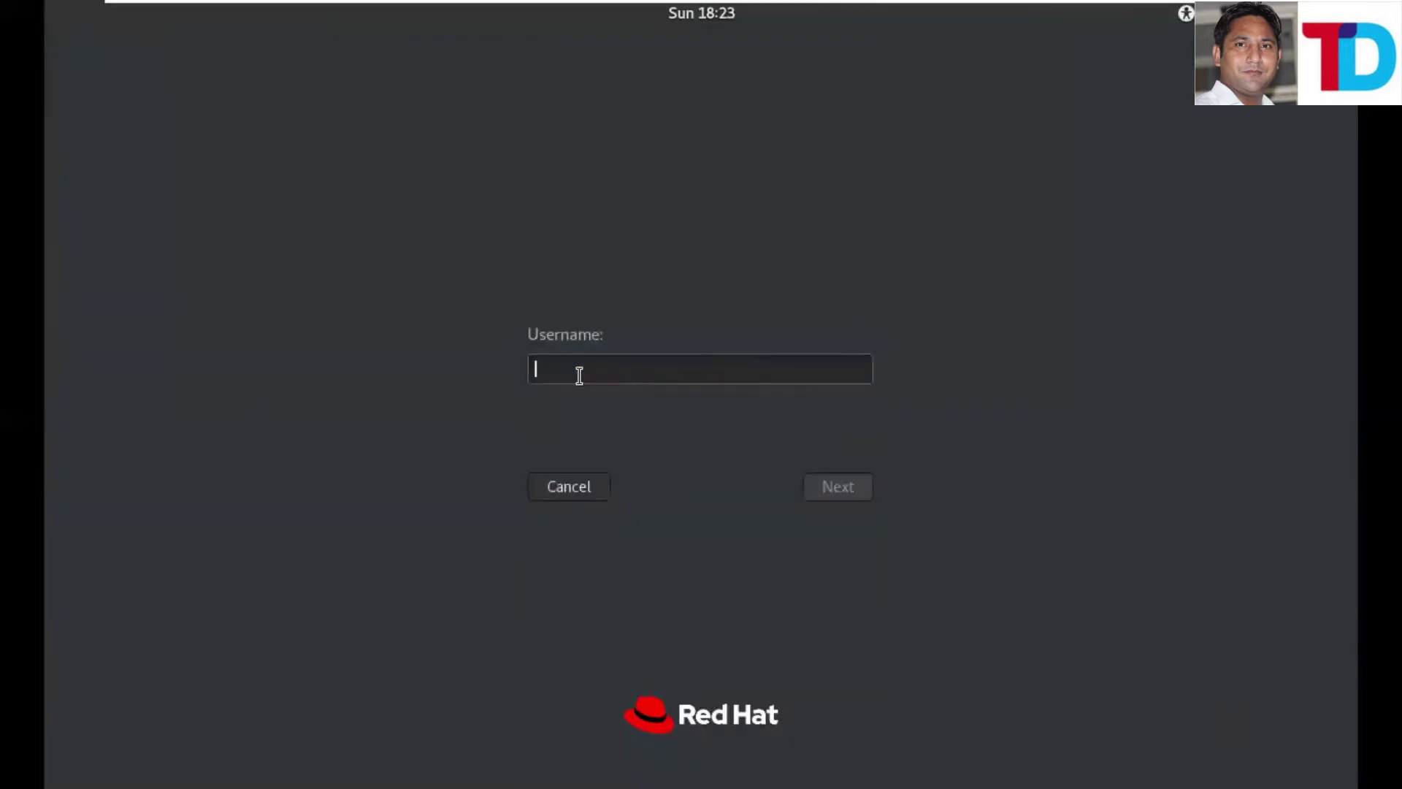
pyautogui.write('root')
pyautogui.press('Return')
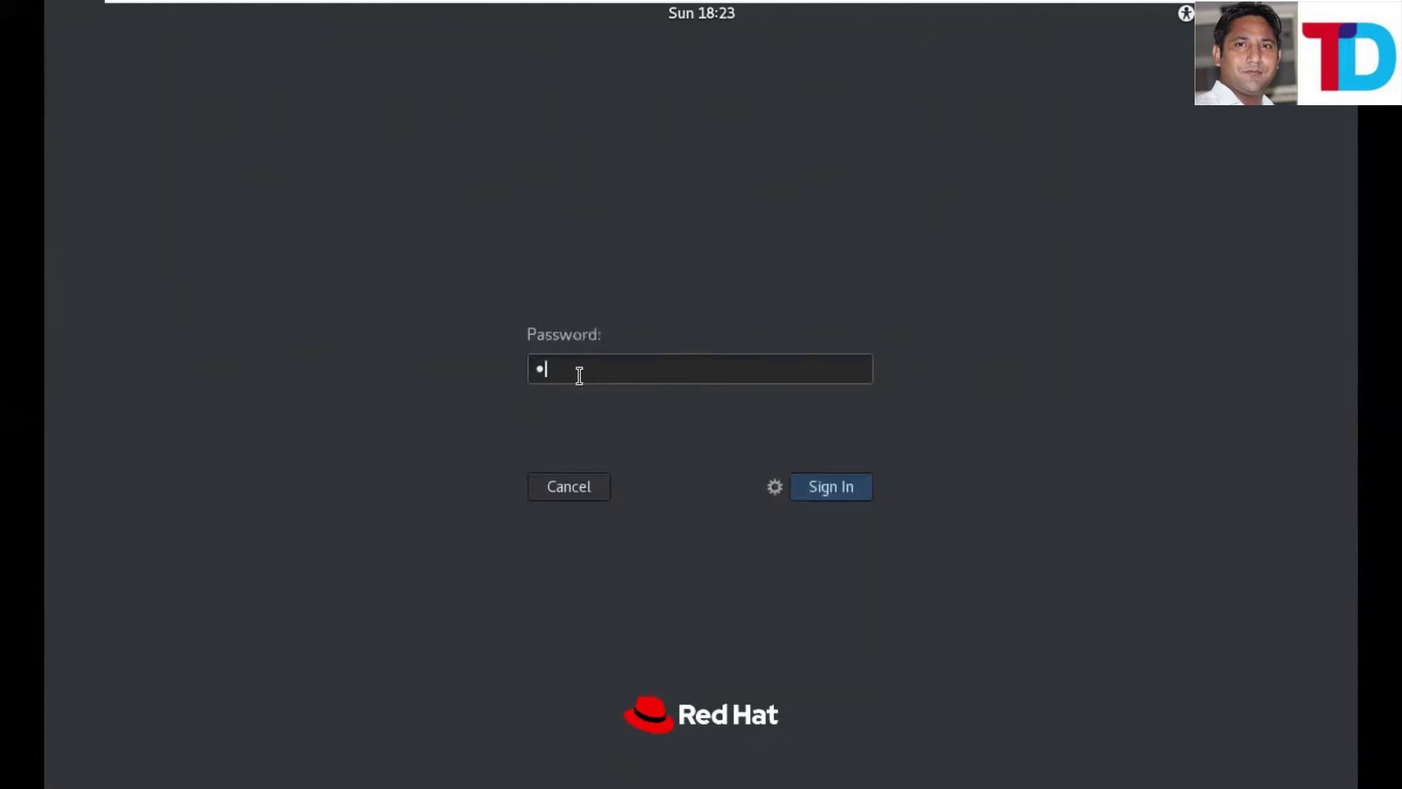
pyautogui.press('Return')
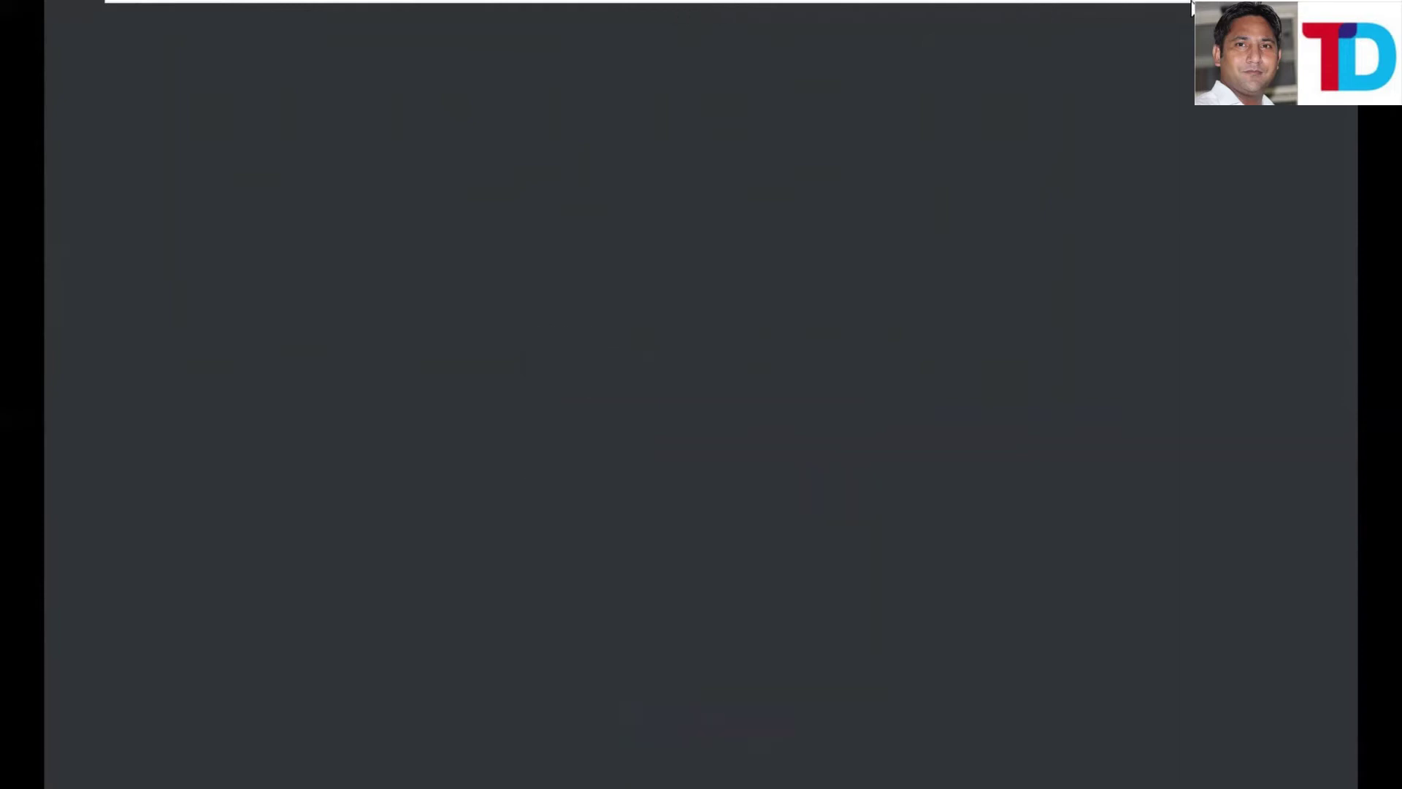
pyautogui.press('super+d')
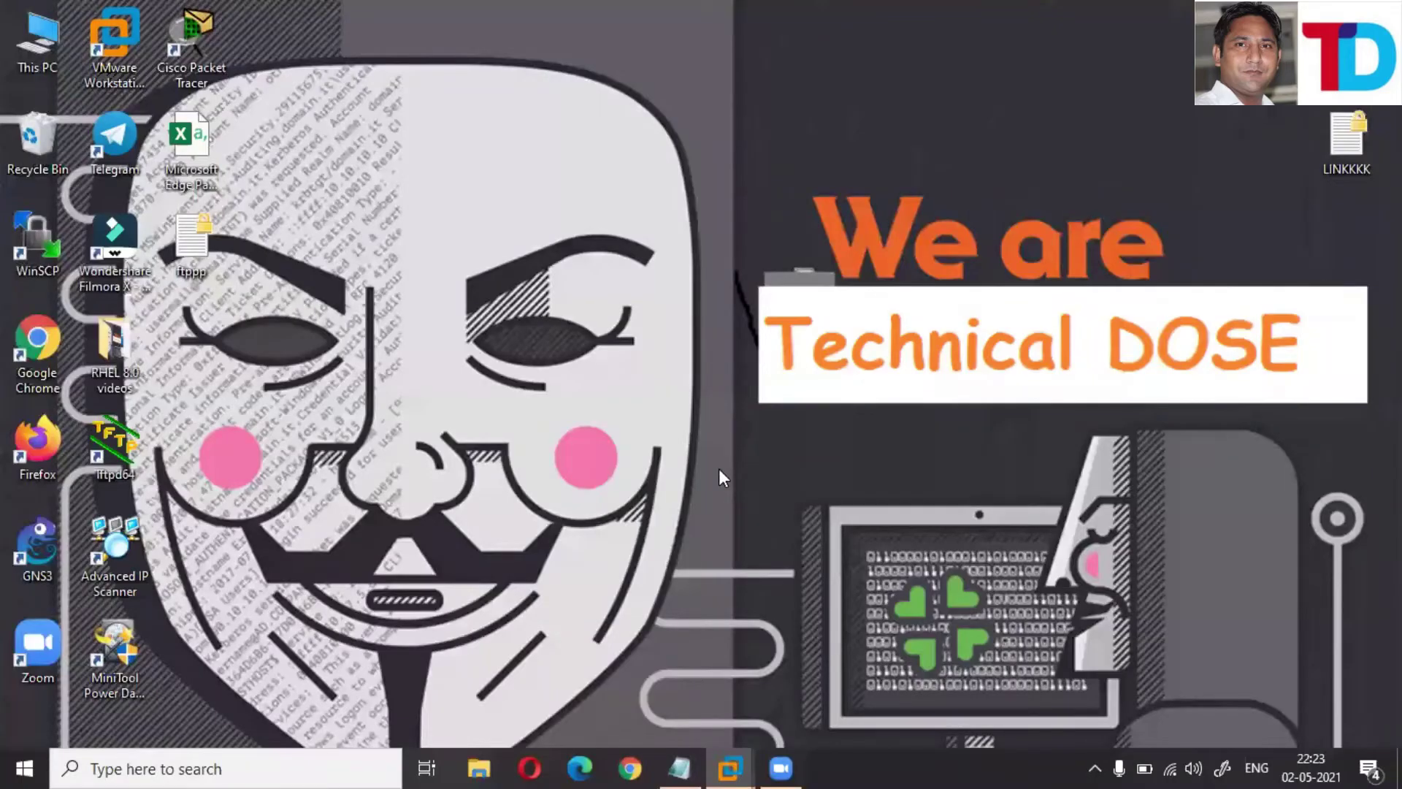
# - Run ncpa.cpl and view VMnet1's connection details to read IPv4 10.0.0.111, then close the windows
pyautogui.press('super+r')
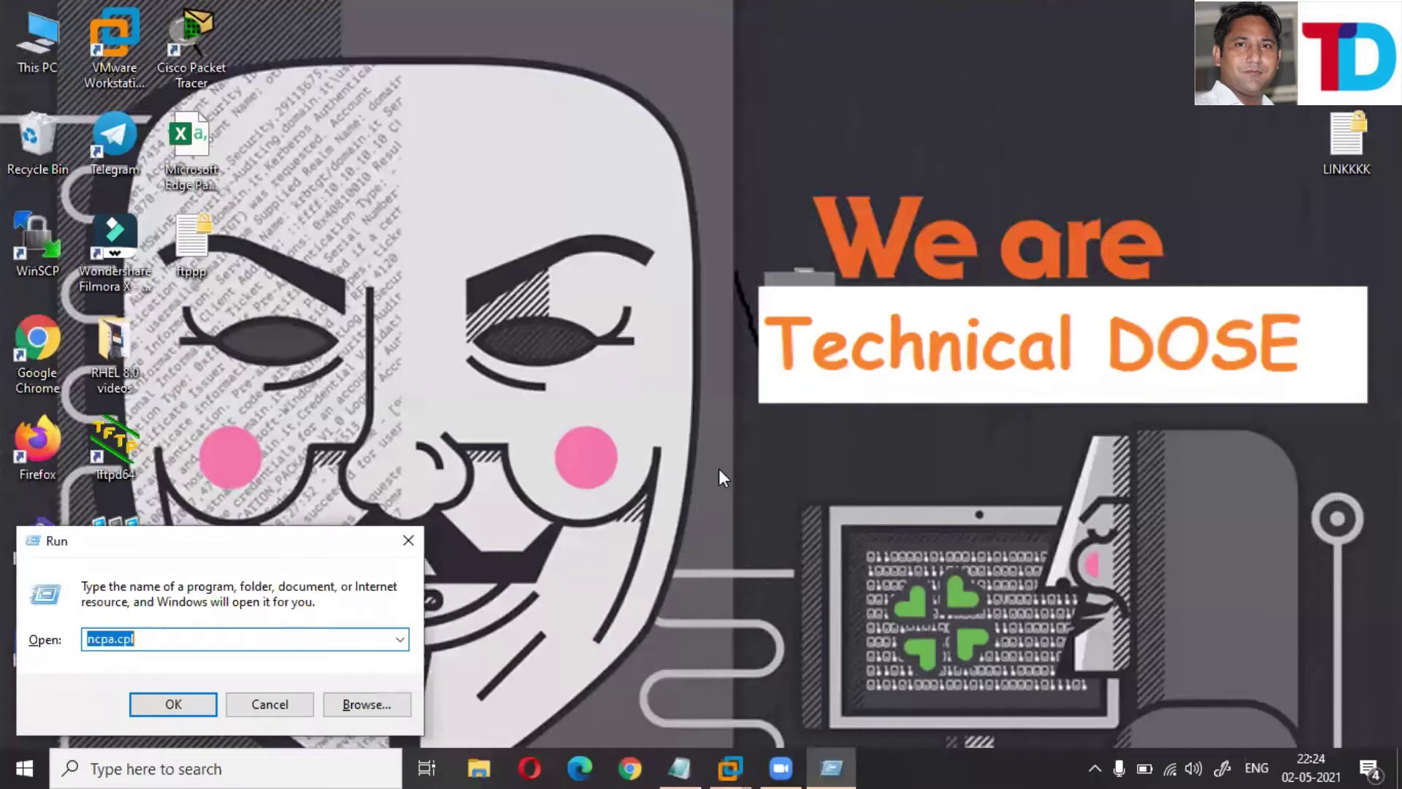
pyautogui.press('Return')
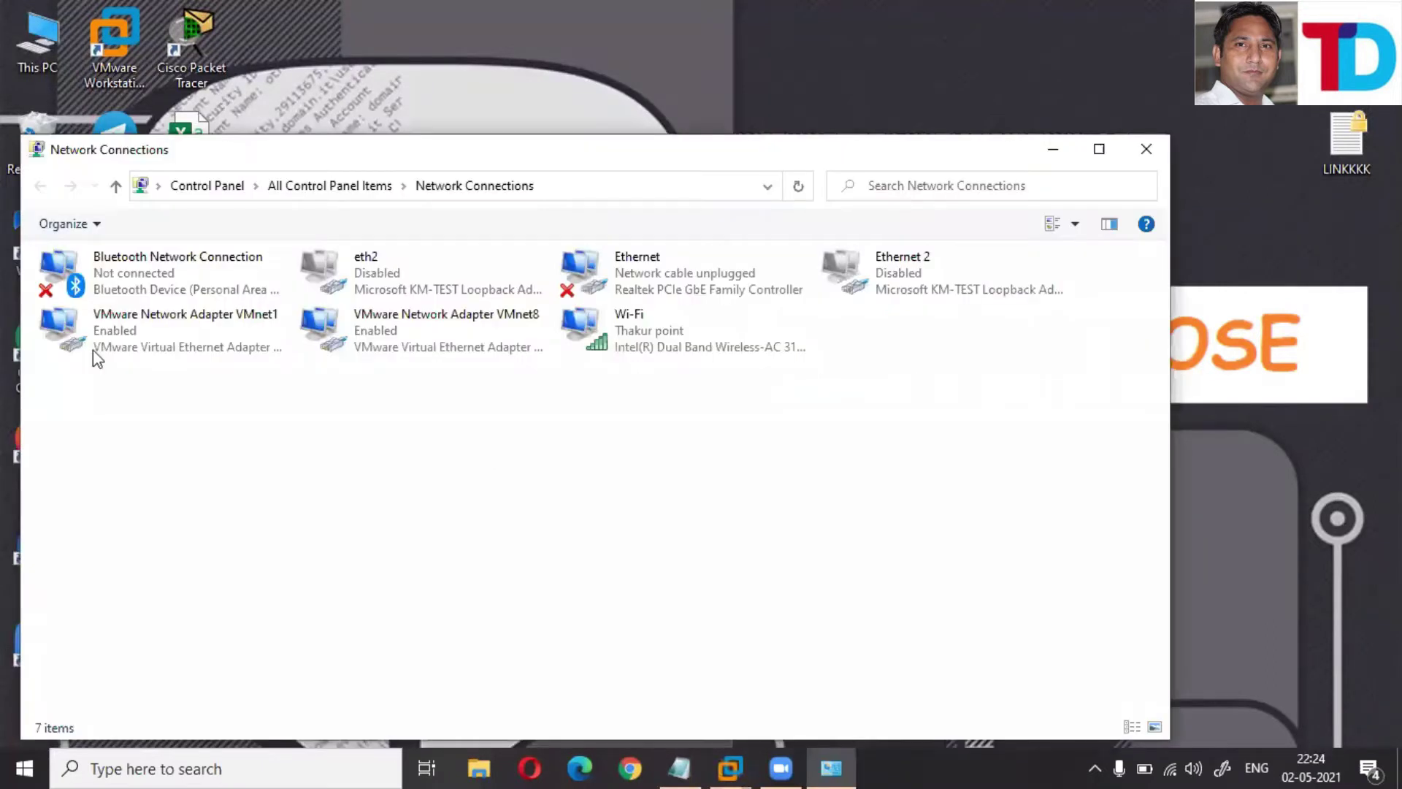
pyautogui.doubleClick(94, 349)
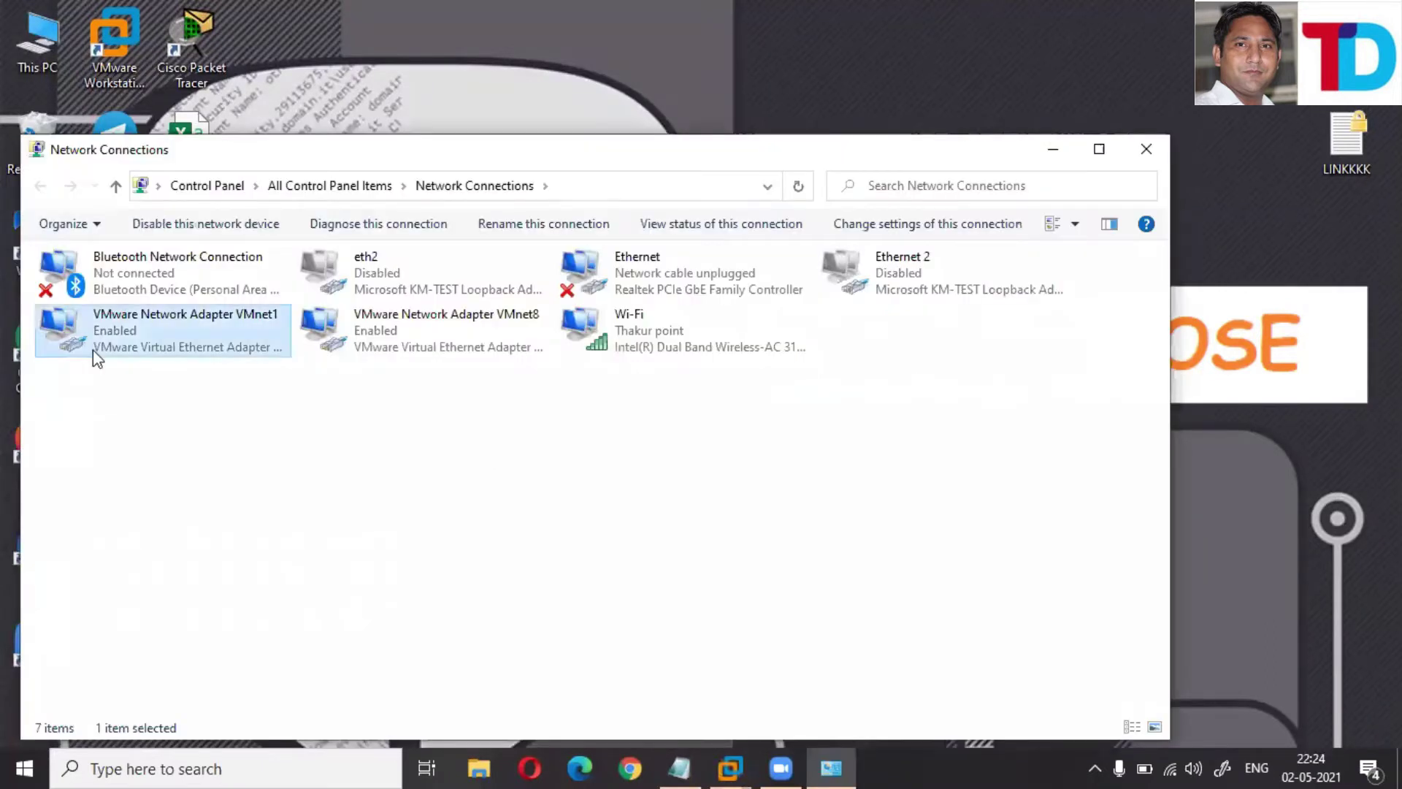
pyautogui.click(608, 372)
pyautogui.click(695, 362)
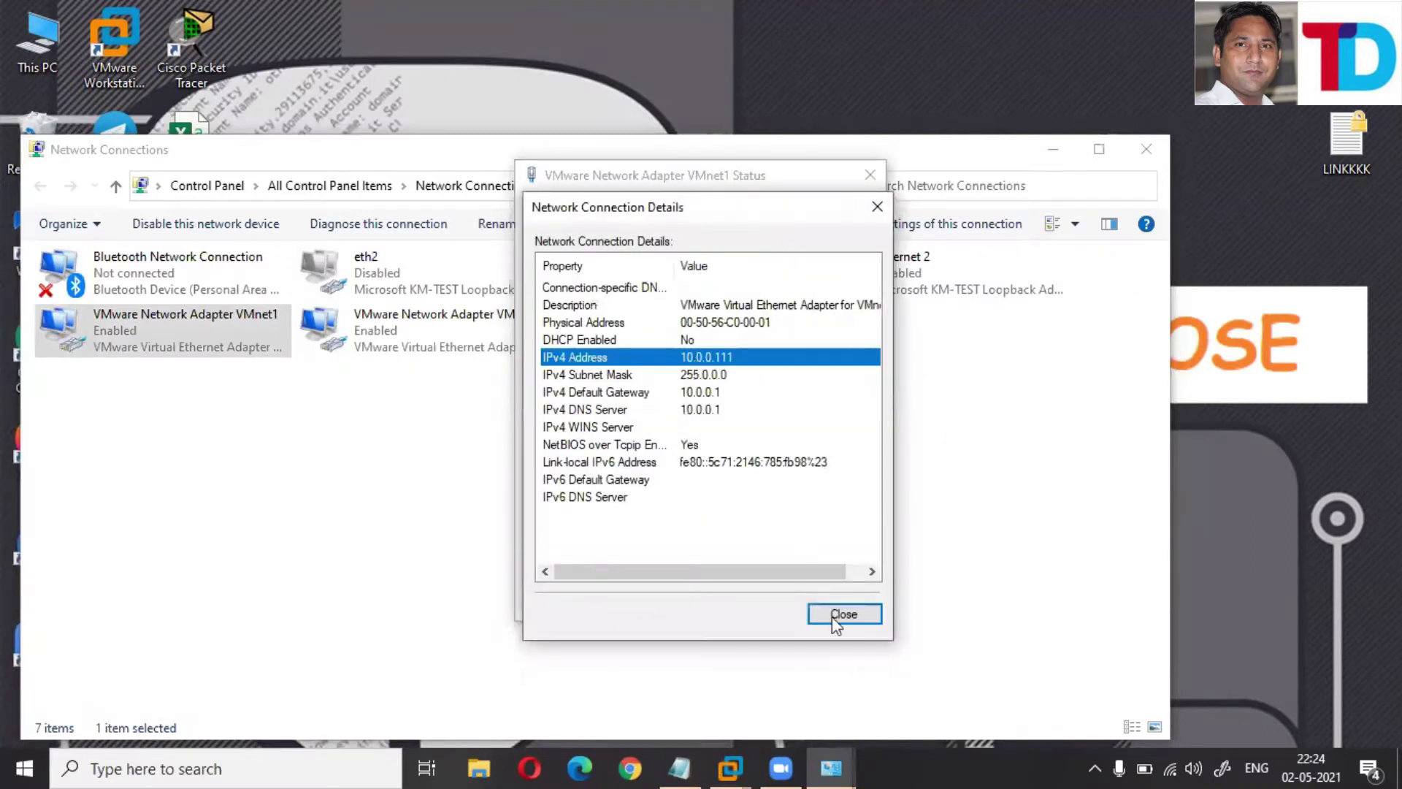
pyautogui.click(915, 248)
pyautogui.click(870, 175)
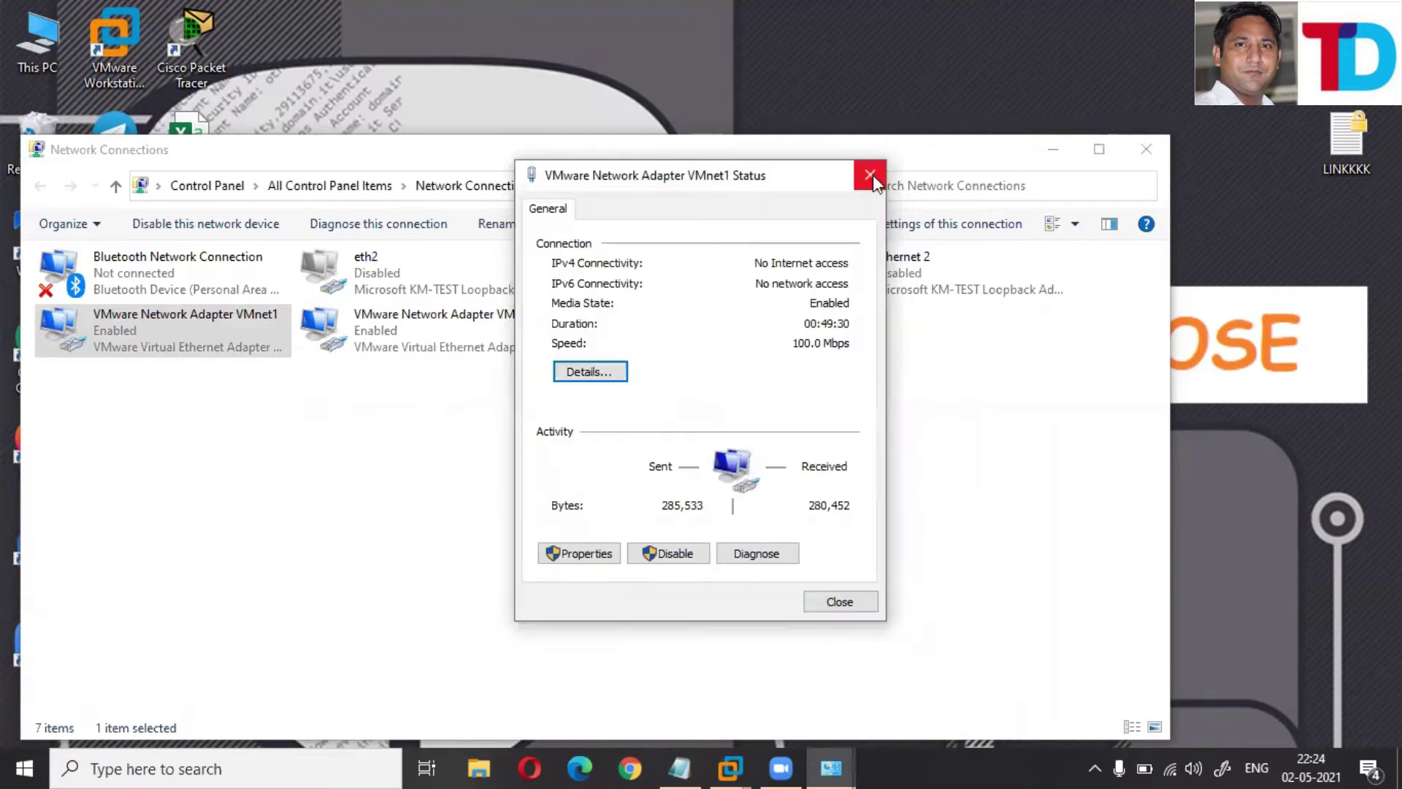
pyautogui.click(871, 176)
pyautogui.hotkey('alt', 'F4')
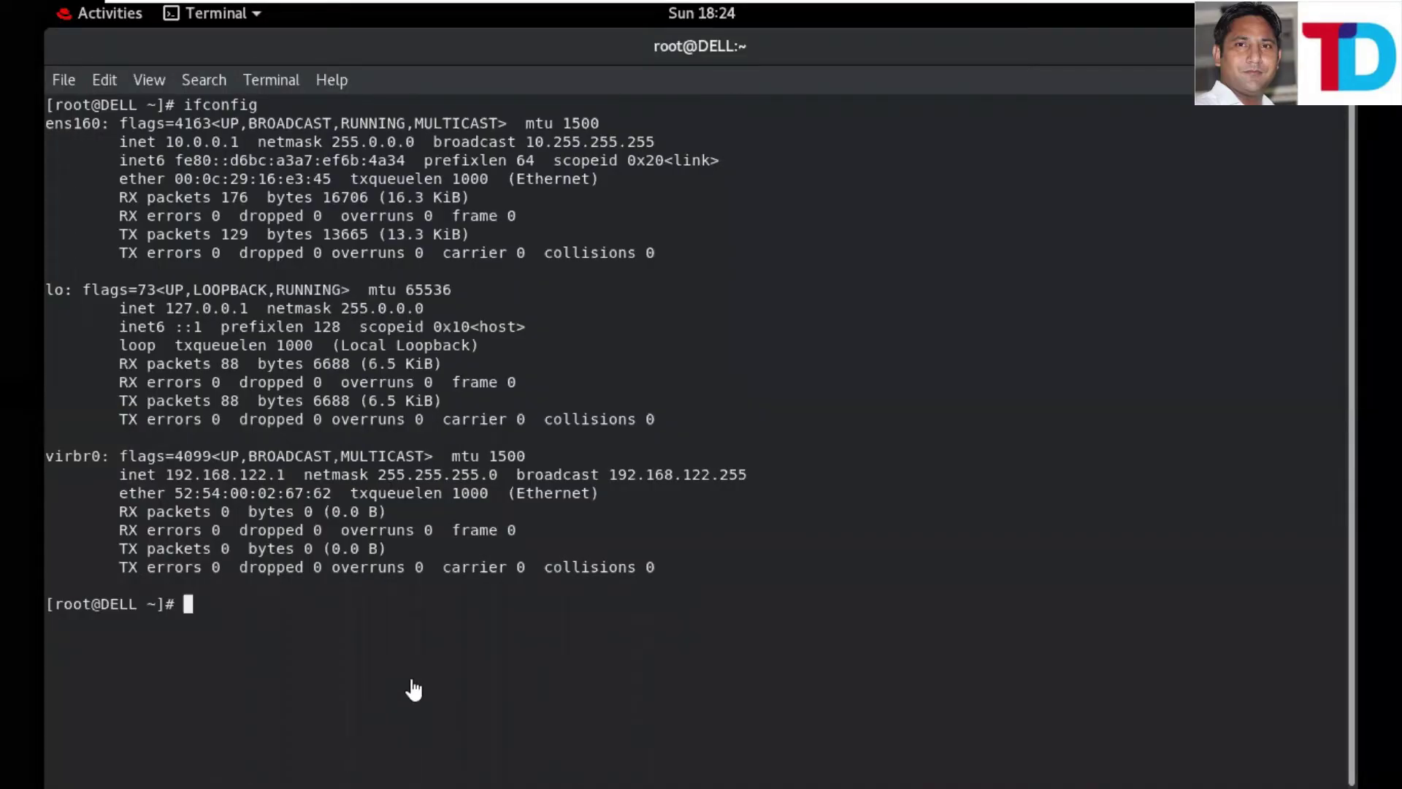
# - Run ping -c 5 10.0.0.111 from the server (5/5 replies), then switch to the client VM
pyautogui.write('ping -c 5')
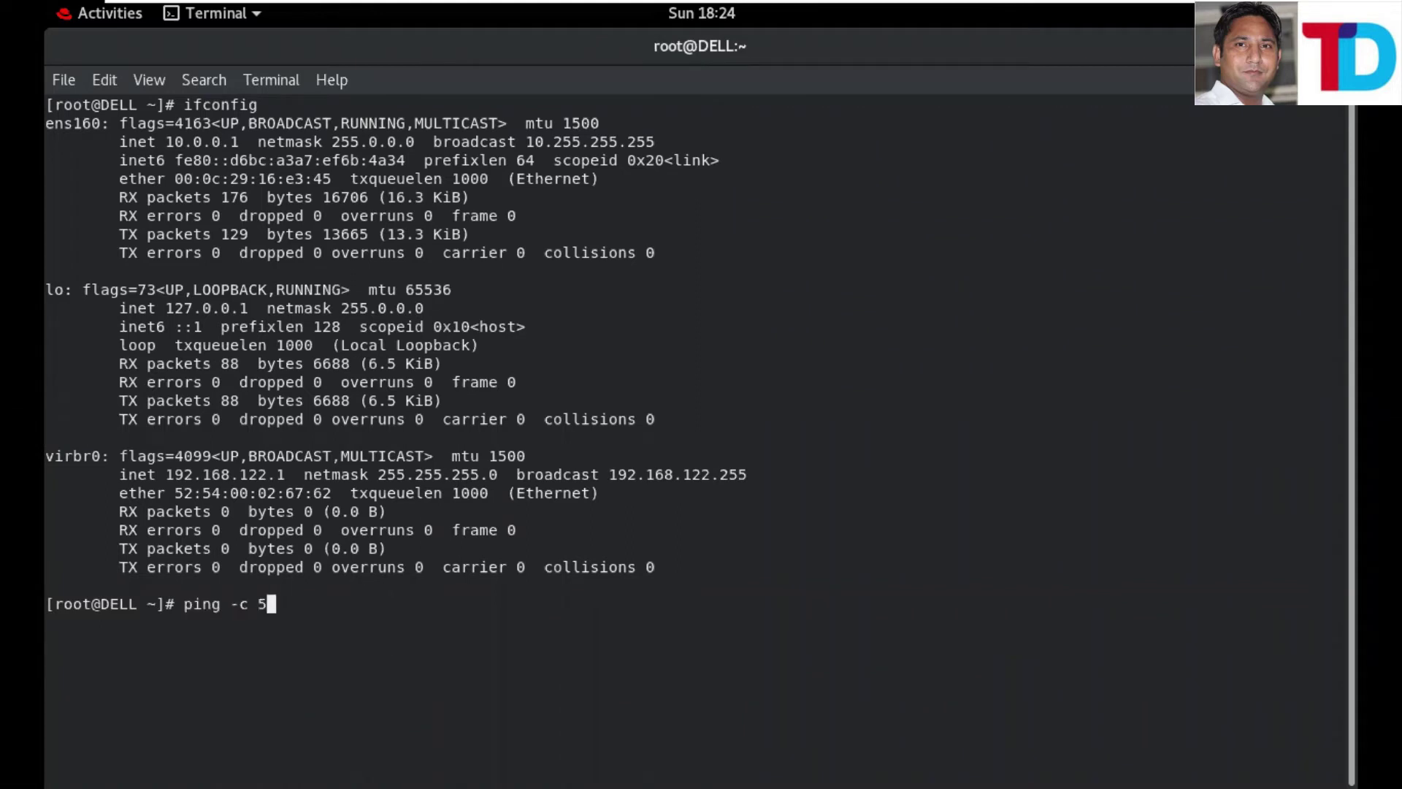
pyautogui.write(' 10.0.0.111')
pyautogui.press('Return')
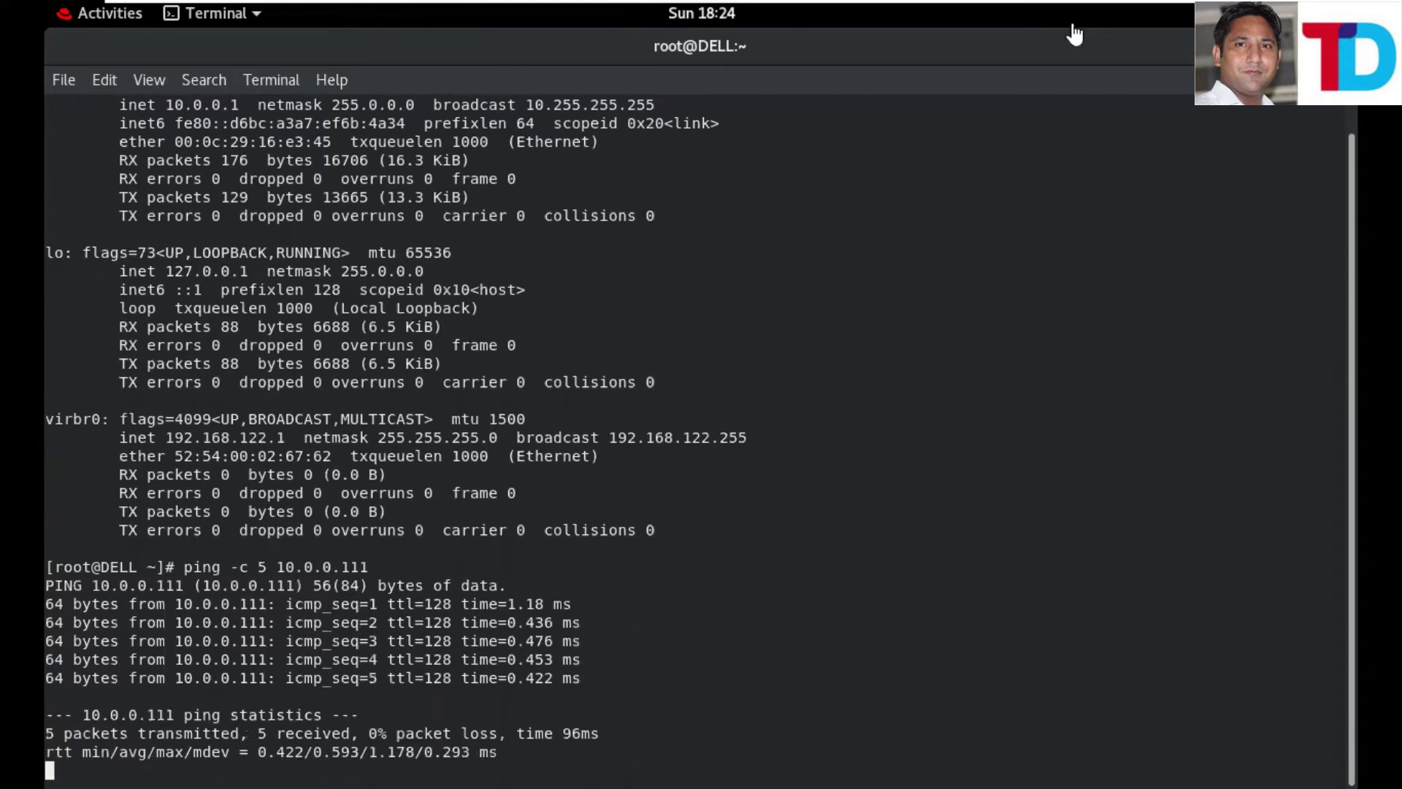
pyautogui.hotkey('ctrl', 'd')
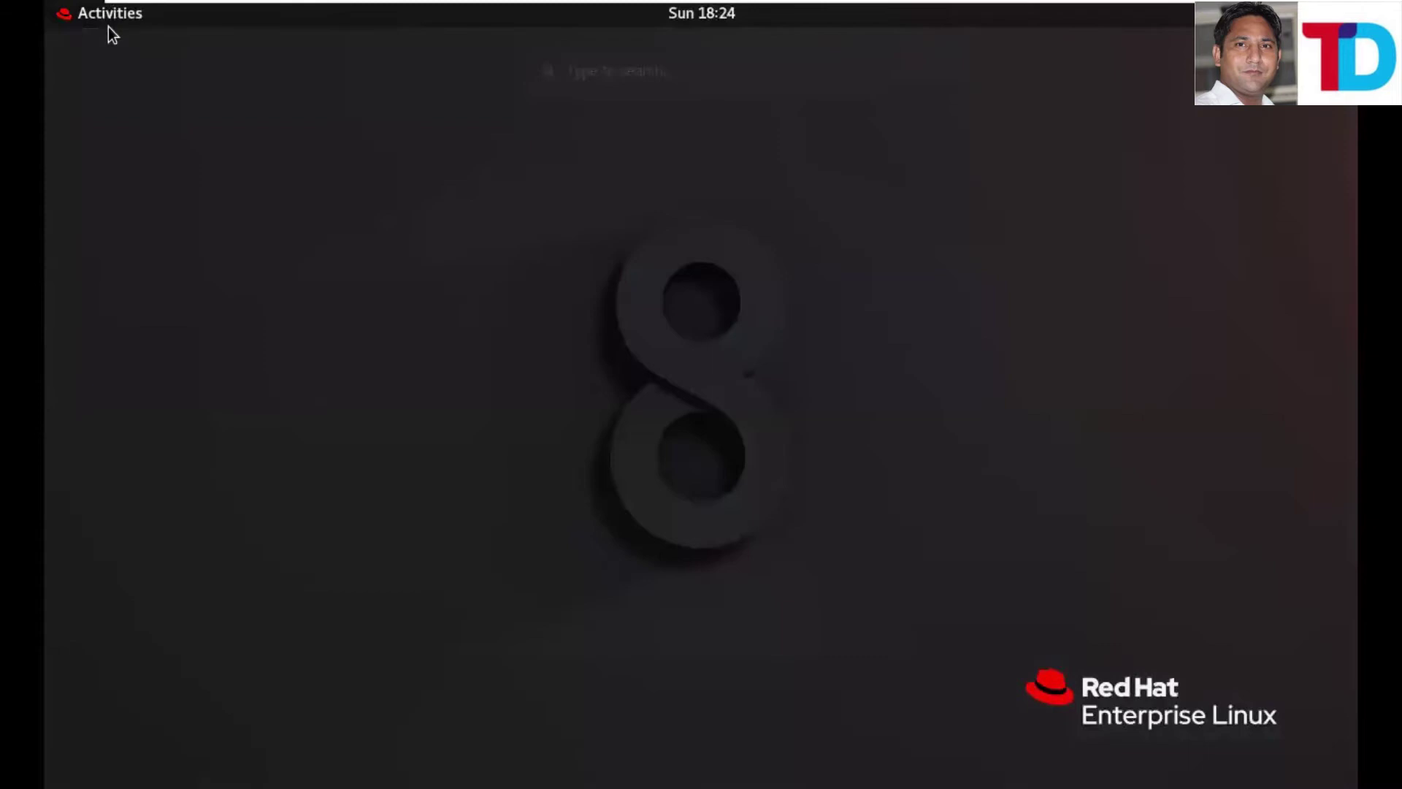
# - Open a terminal on the client, run ifconfig and highlight ens160's 10.0.0.100 details, then return to the server
pyautogui.press('super')
pyautogui.click(94, 585)
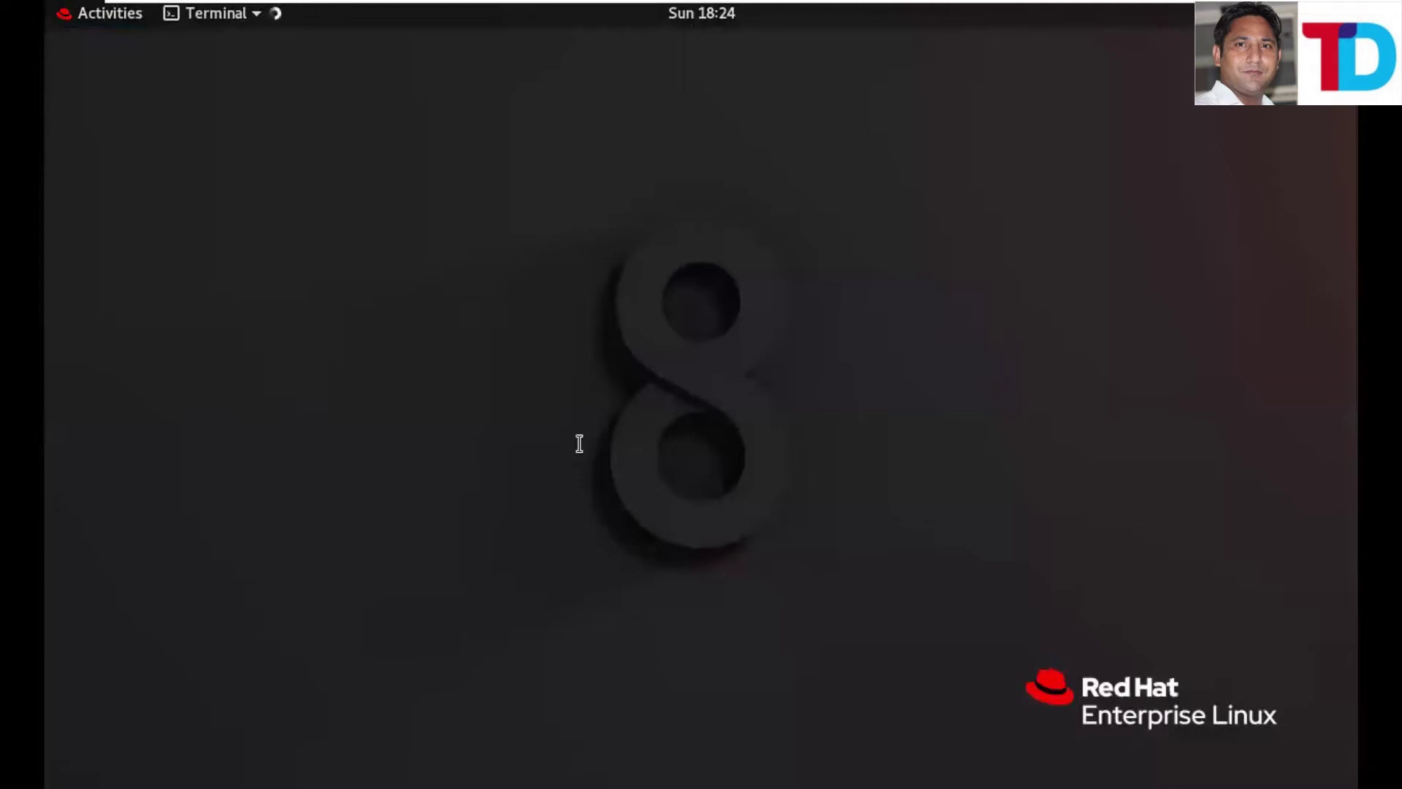
pyautogui.write('i')
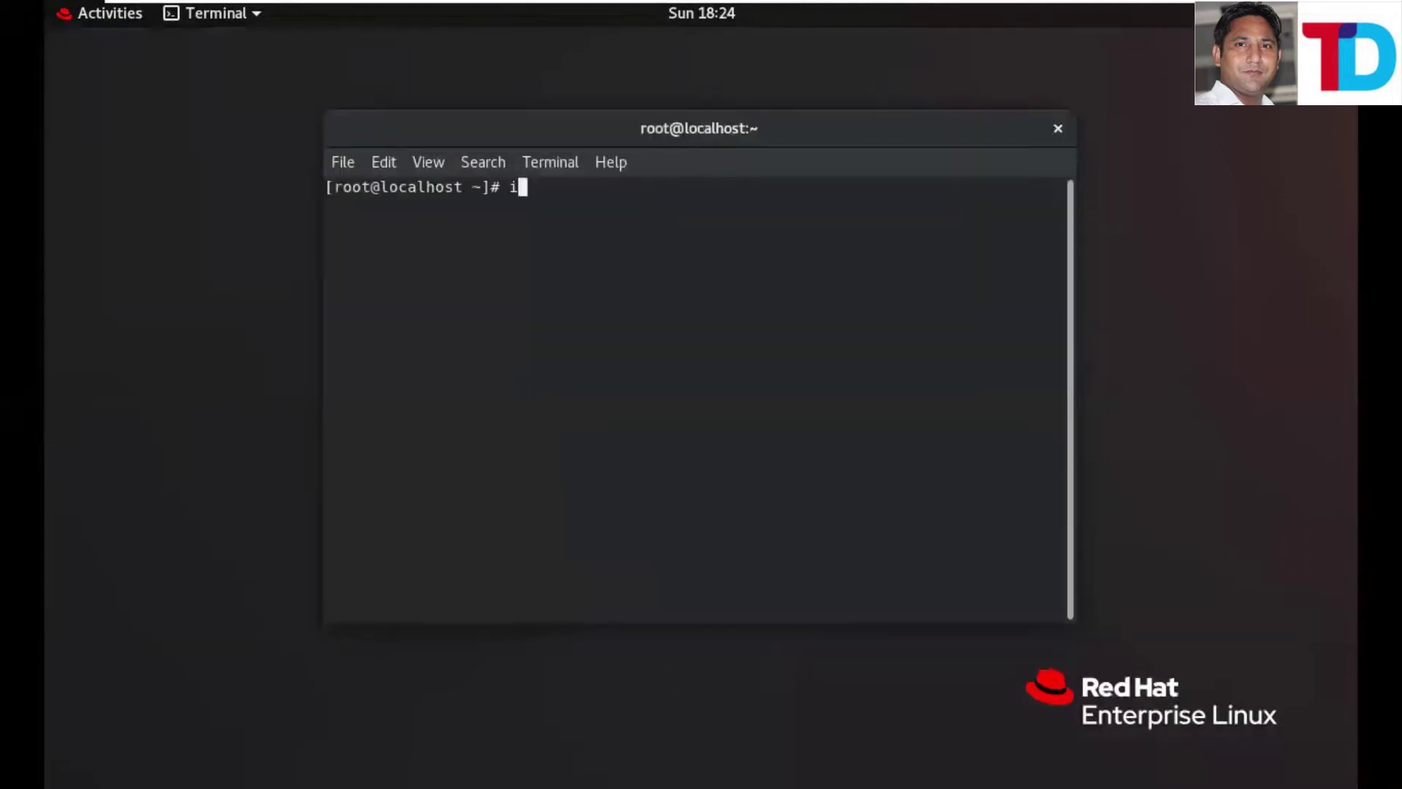
pyautogui.write('fonfig')
pyautogui.press('Return')
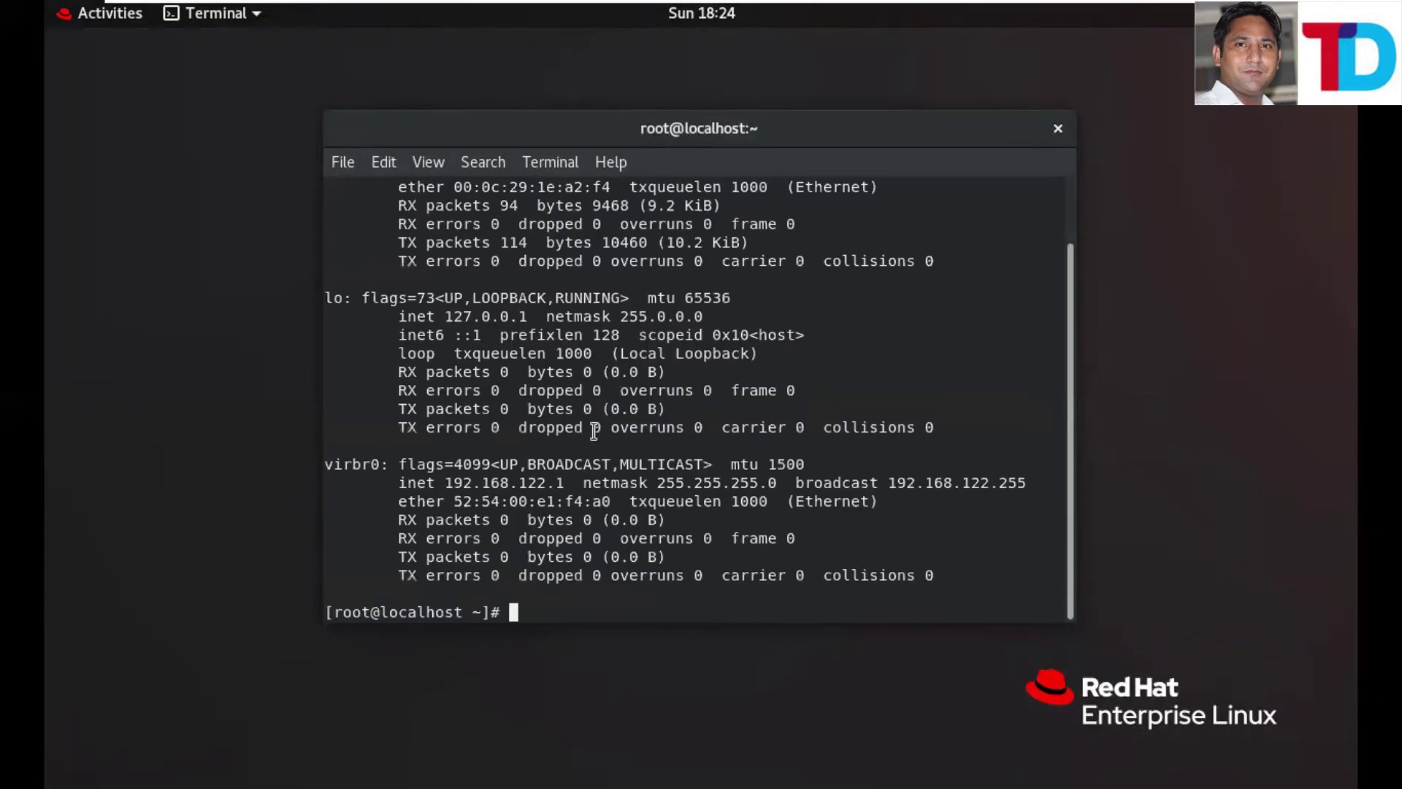
pyautogui.scroll(2, 526, 238)
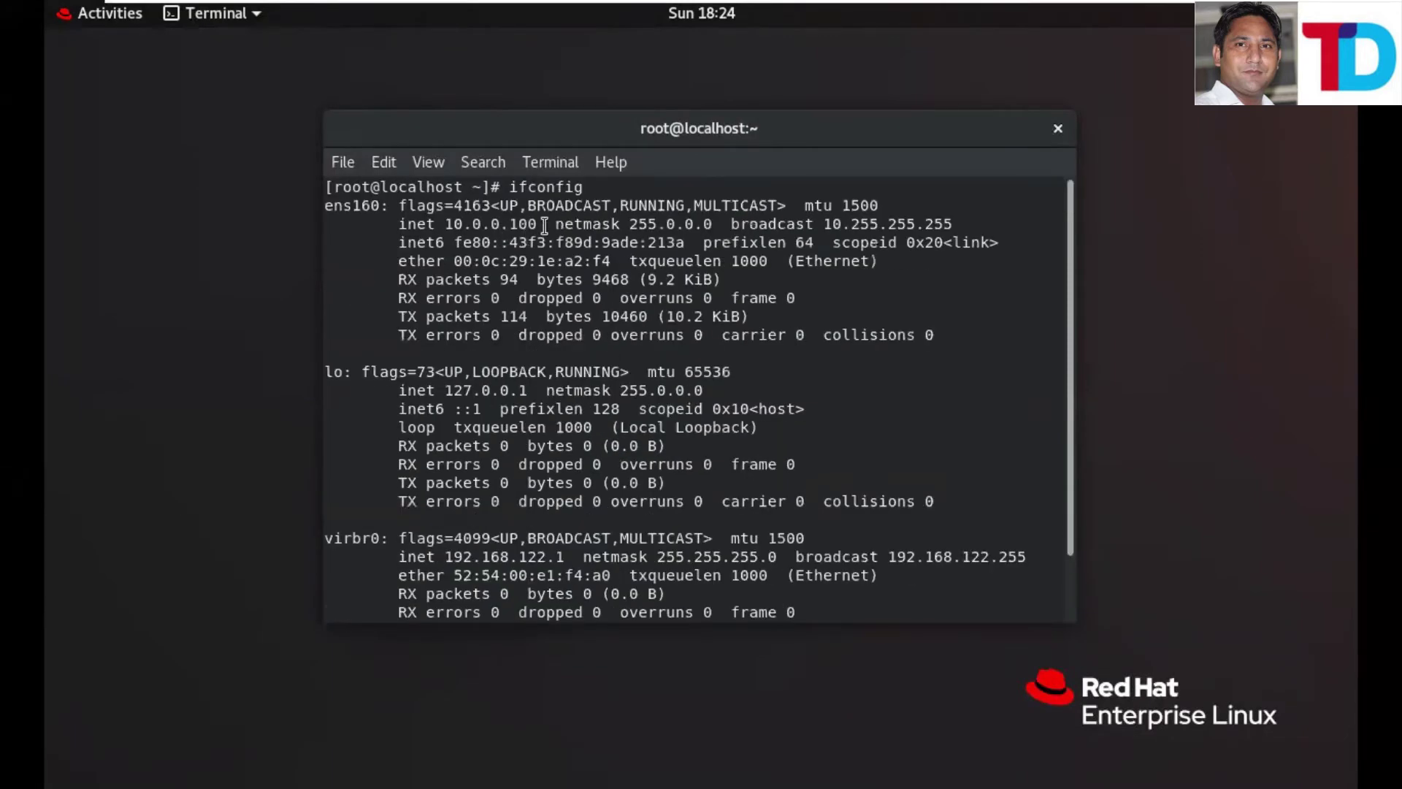
pyautogui.moveTo(545, 223); pyautogui.dragTo(501, 242)
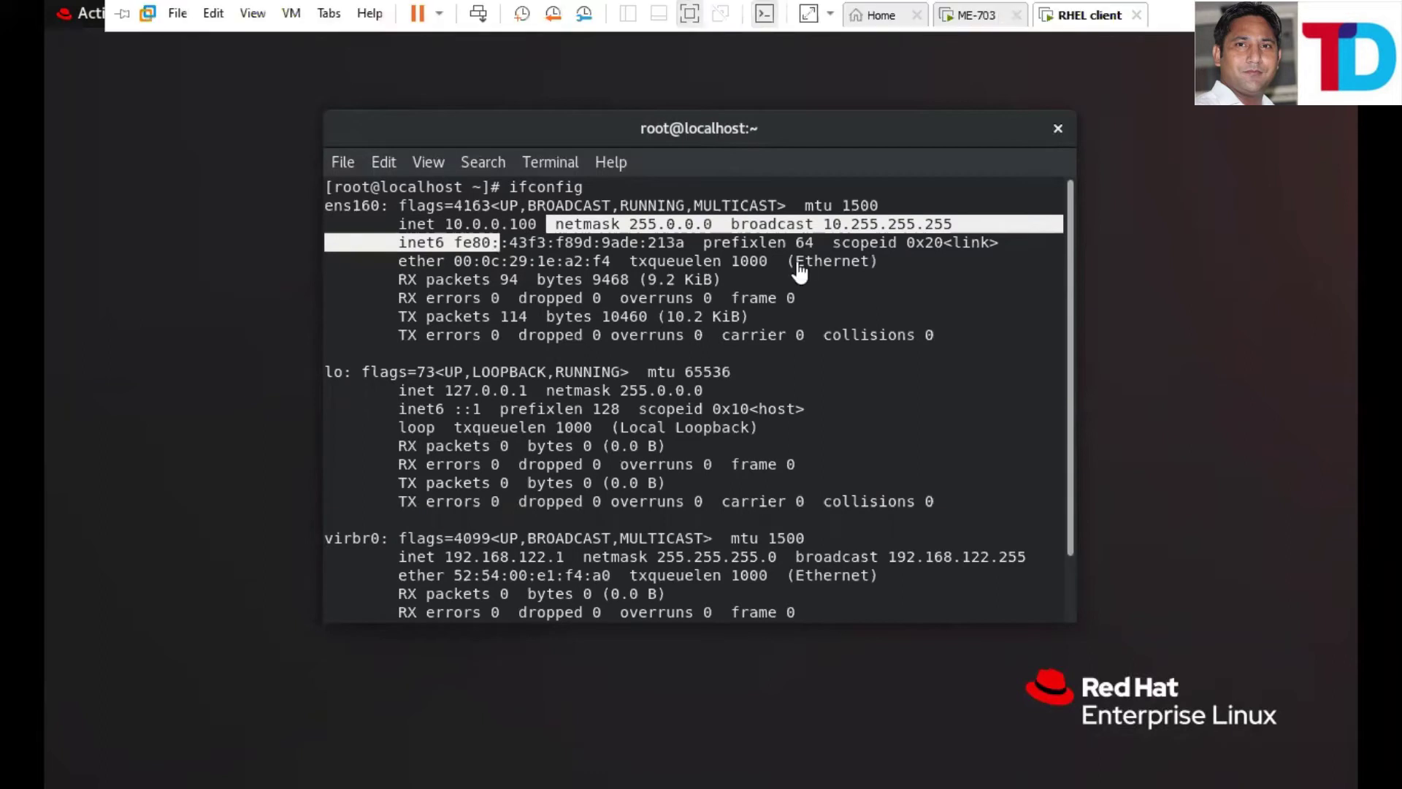
pyautogui.hotkey('ctrl', 'shift', 'Tab')
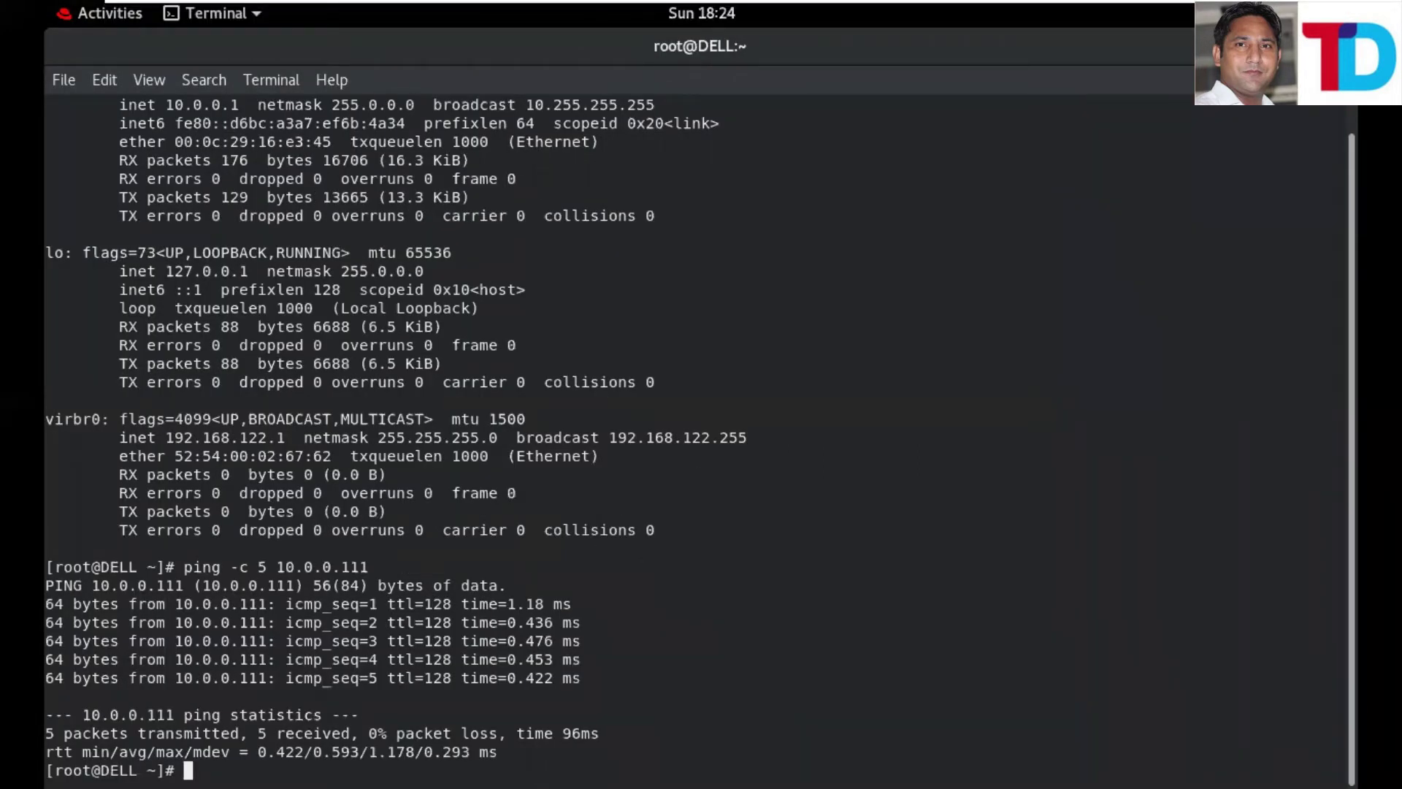
# - Edit the recalled ping to target 10.0.0.100 (5/5 replies, 0% loss), then clear the terminal
pyautogui.press('Up')
pyautogui.press('BackSpace')
pyautogui.press('BackSpace')
pyautogui.write('00')
pyautogui.press('Return')
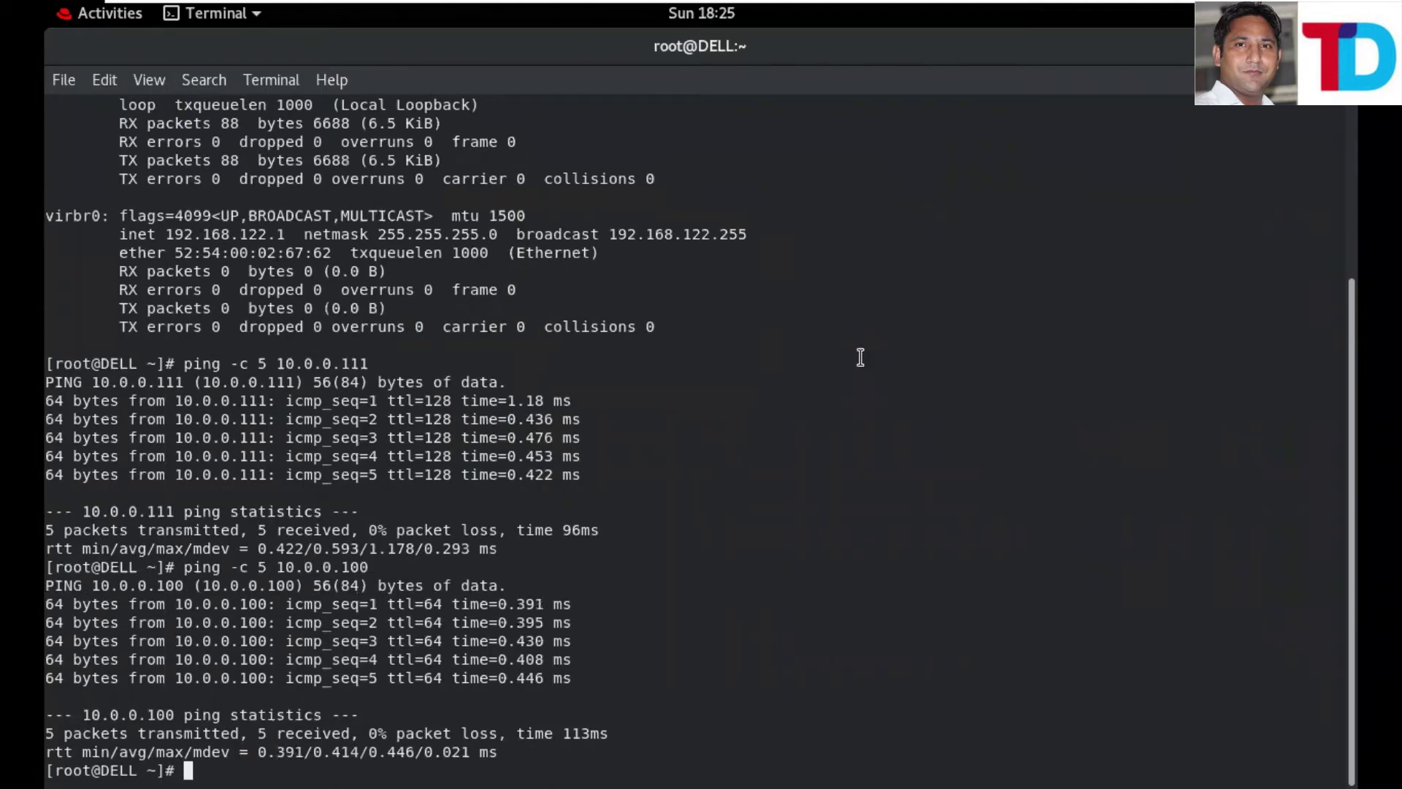
pyautogui.write('cl')
pyautogui.write('ea')
pyautogui.write('r')
pyautogui.press('Return')
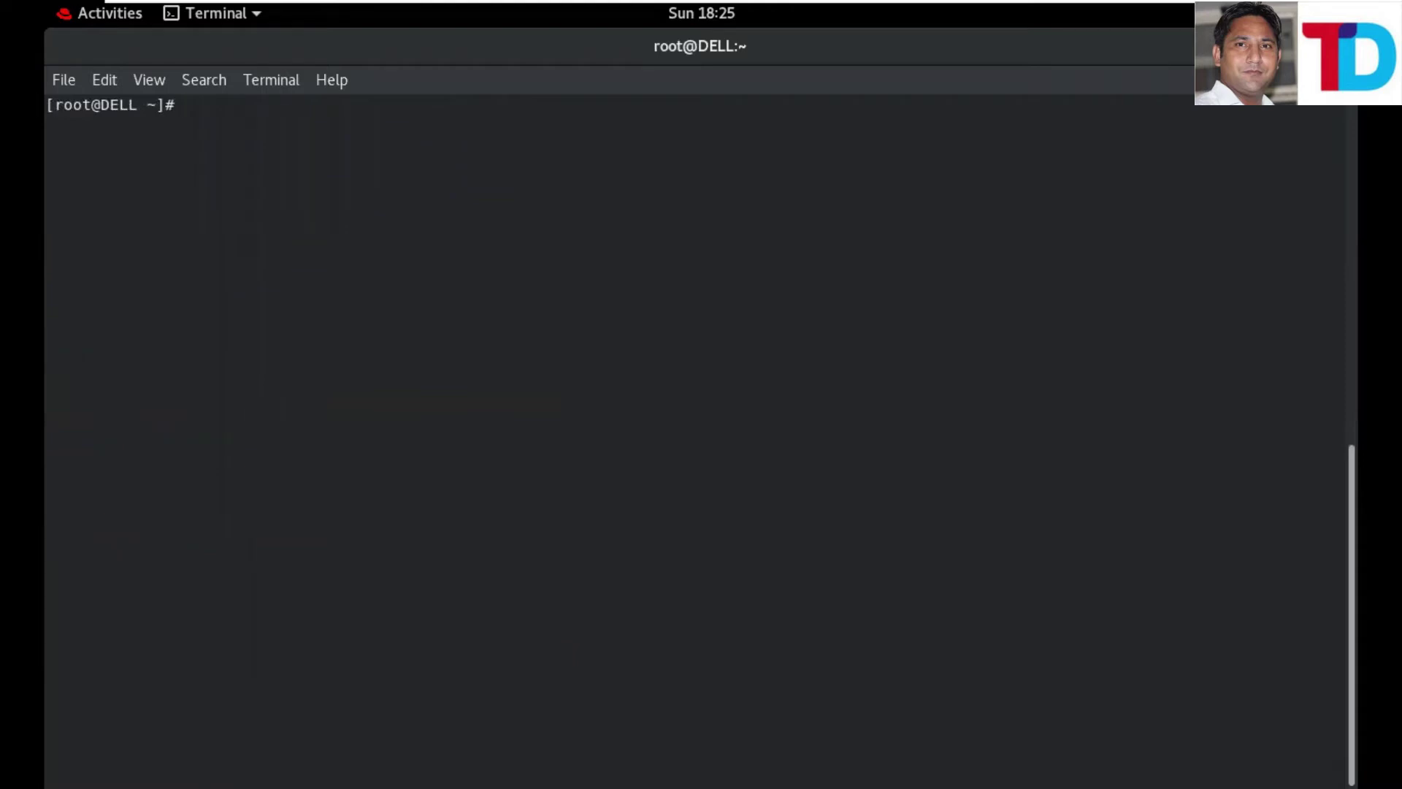
# - Check for vsftpd with rpm -qa, then cd to /run/media/root/RHEL-8-0-0-BaseOS-x86_64/AppStream/Packages
pyautogui.write('rpm -qa vsftpd')
pyautogui.press('Return')
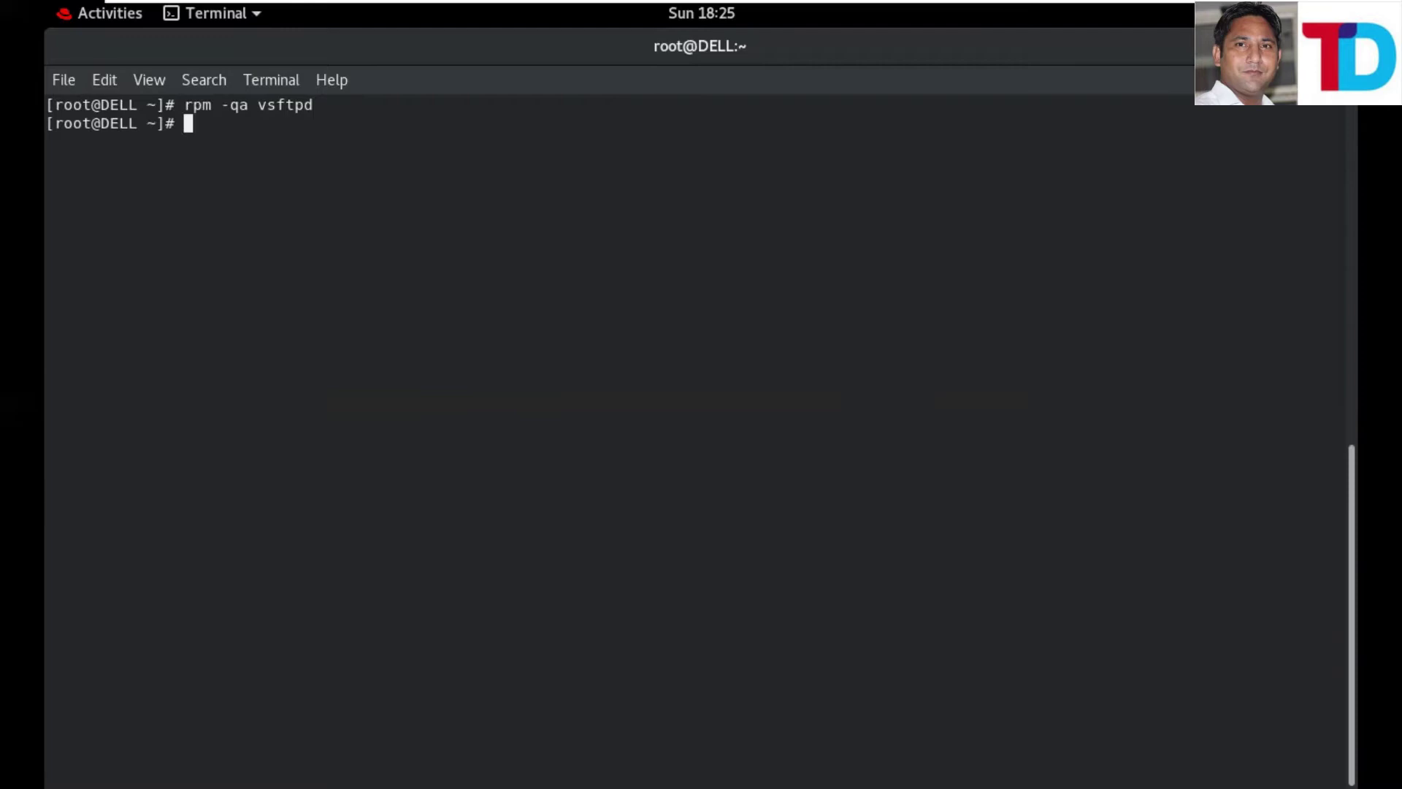
pyautogui.write('cd /run/me')
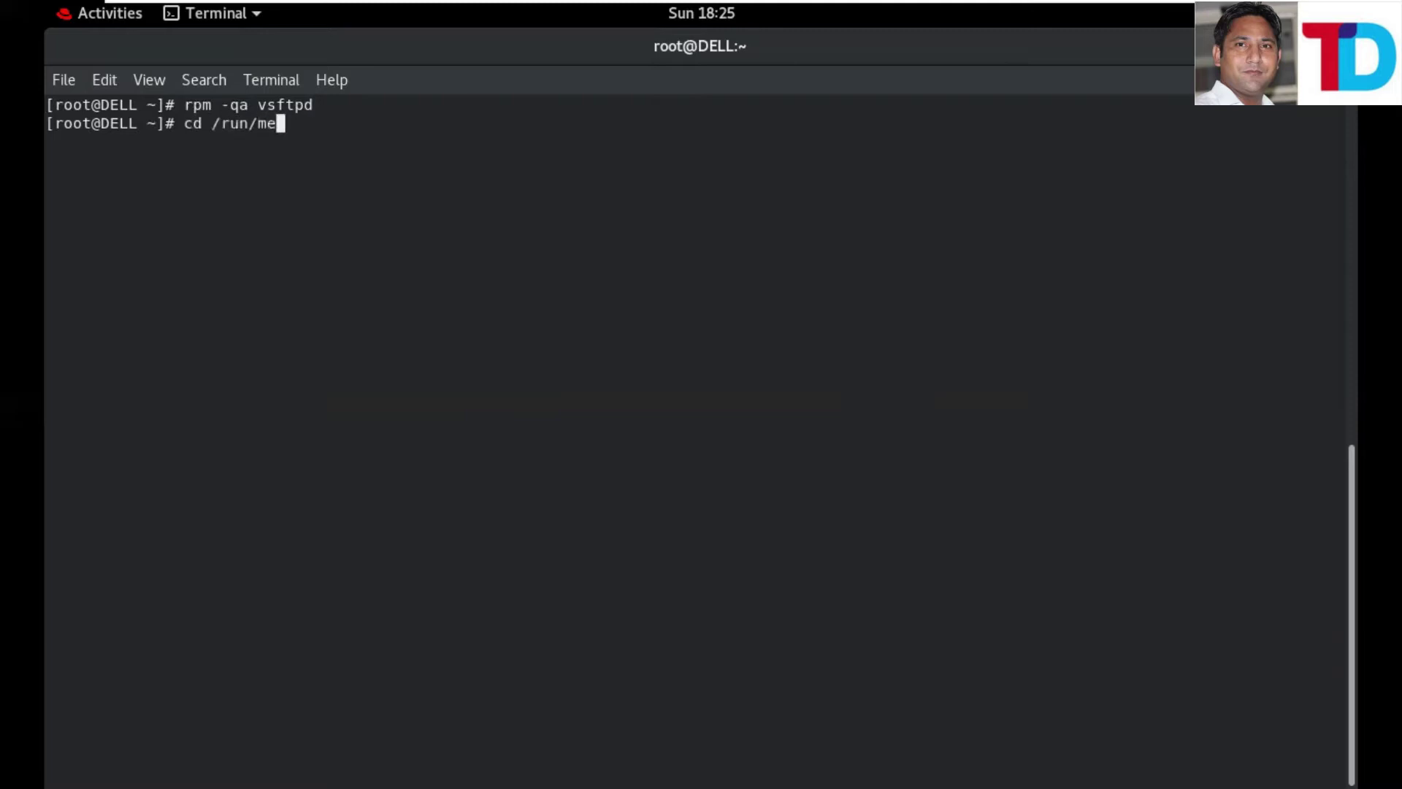
pyautogui.press('Tab')
pyautogui.write('ro')
pyautogui.press('Tab')
pyautogui.write('R')
pyautogui.press('Tab')
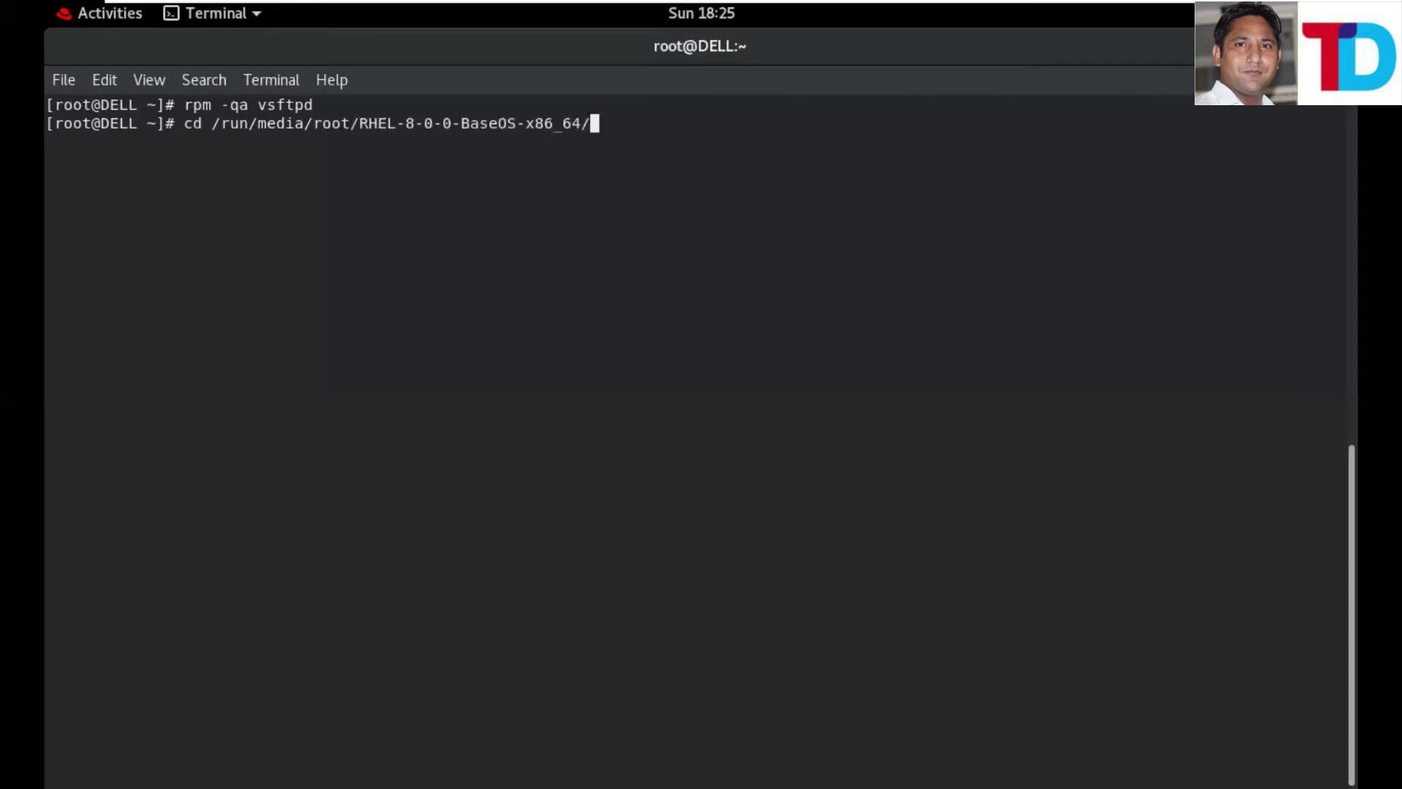
pyautogui.write('A')
pyautogui.press('Tab')
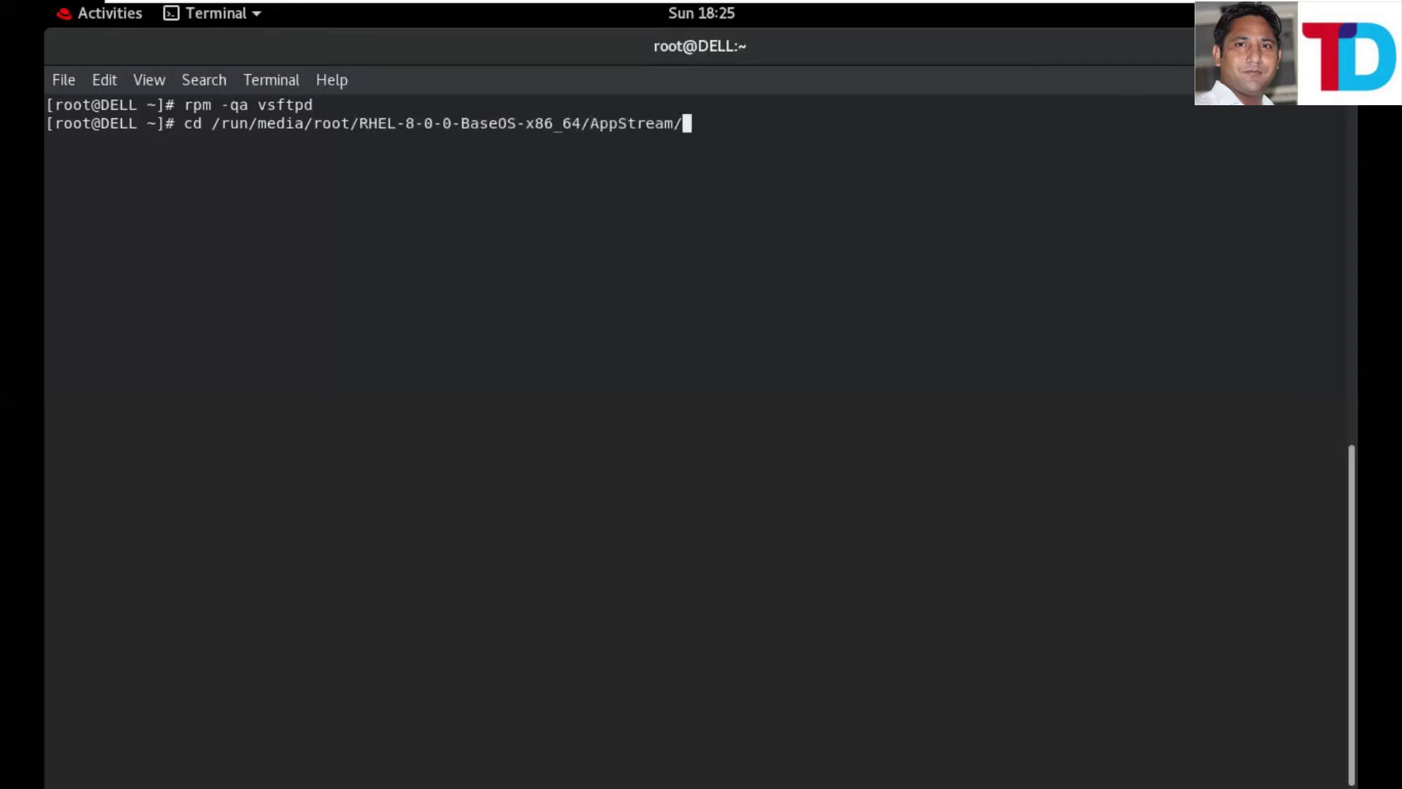
pyautogui.write('PA')
pyautogui.press('BackSpace')
pyautogui.press('Tab')
pyautogui.press('Return')
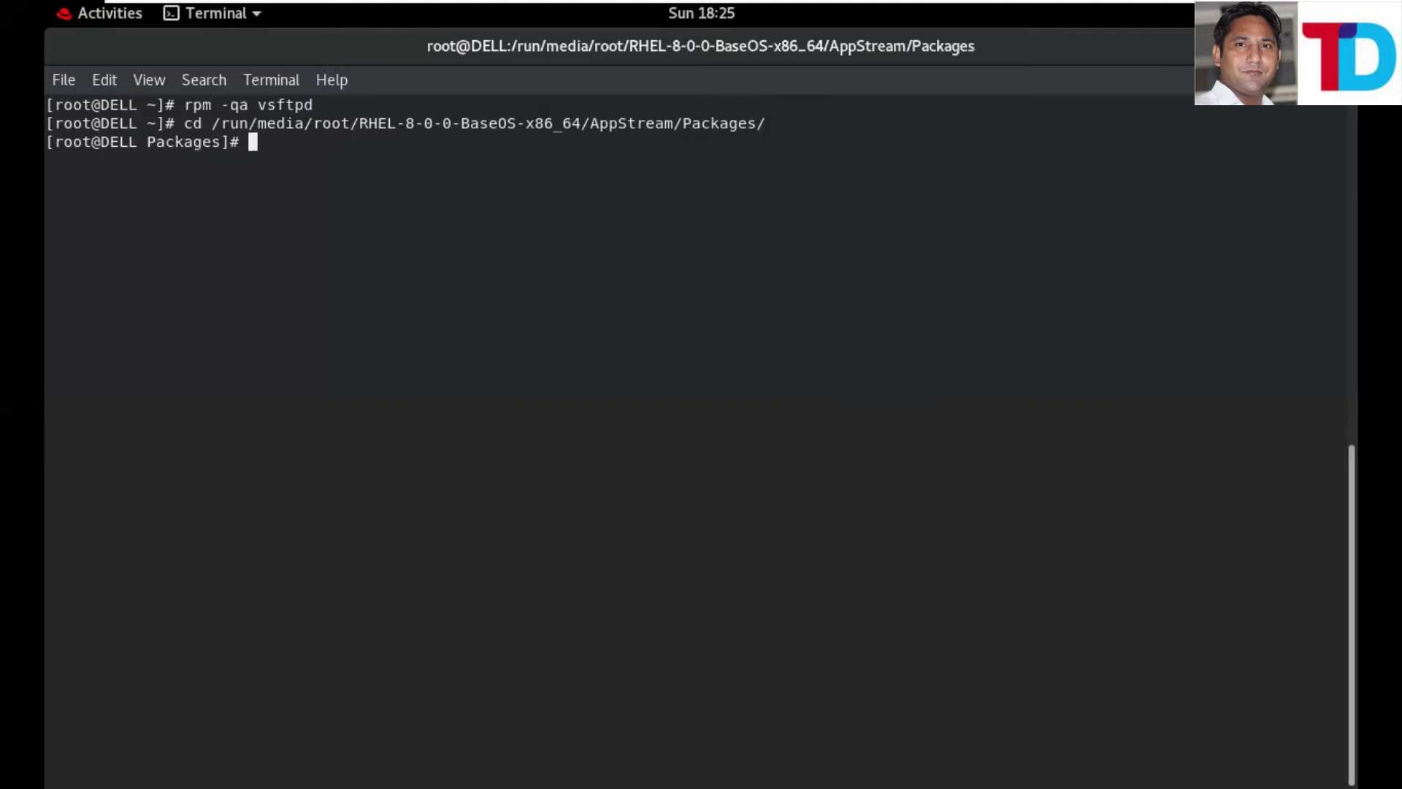
# - Enlarge the terminal text and install vsftpd-3.0.3-28.el8.x86_64.rpm with rpm -ivh
pyautogui.hotkey('ctrl', '+')
pyautogui.hotkey('ctrl', '+')
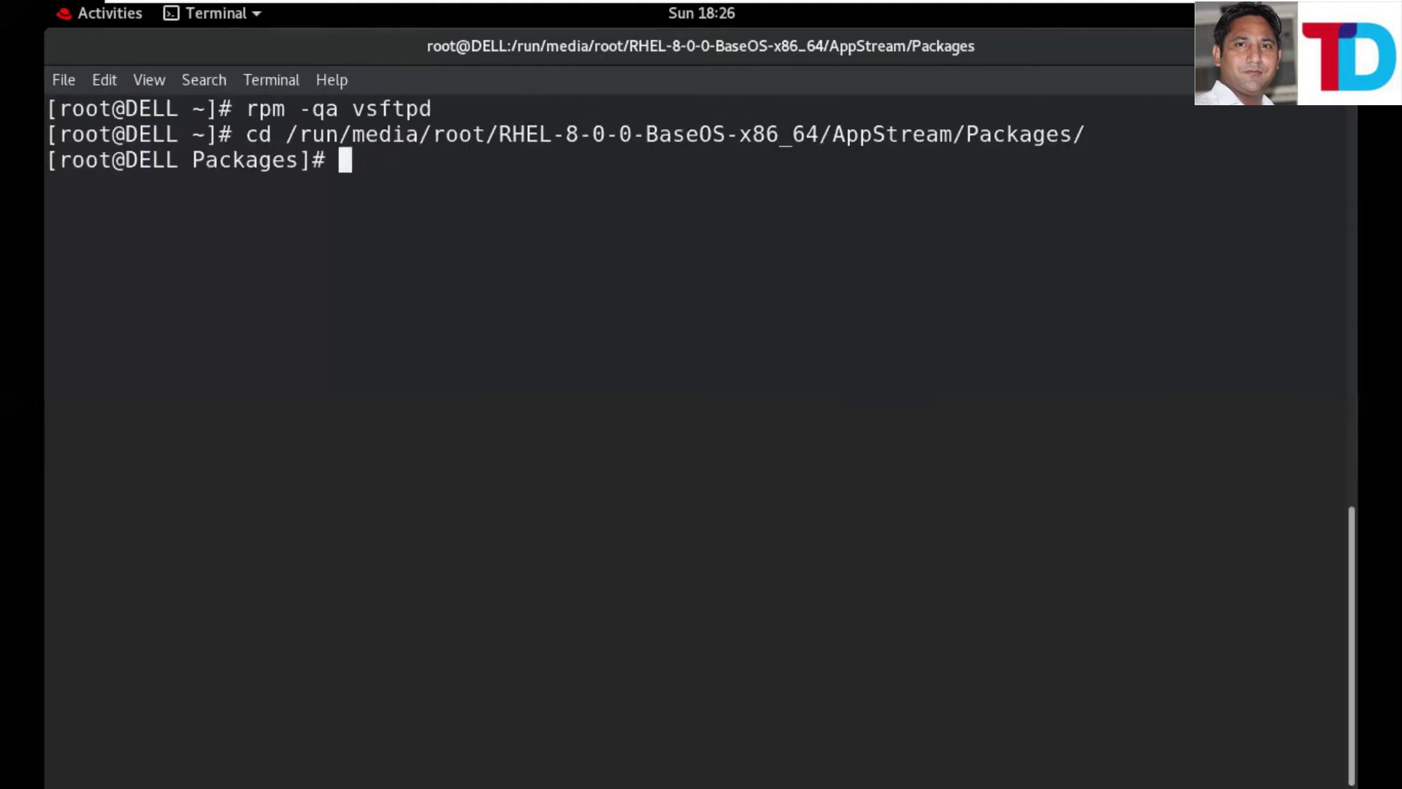
pyautogui.write('rpm')
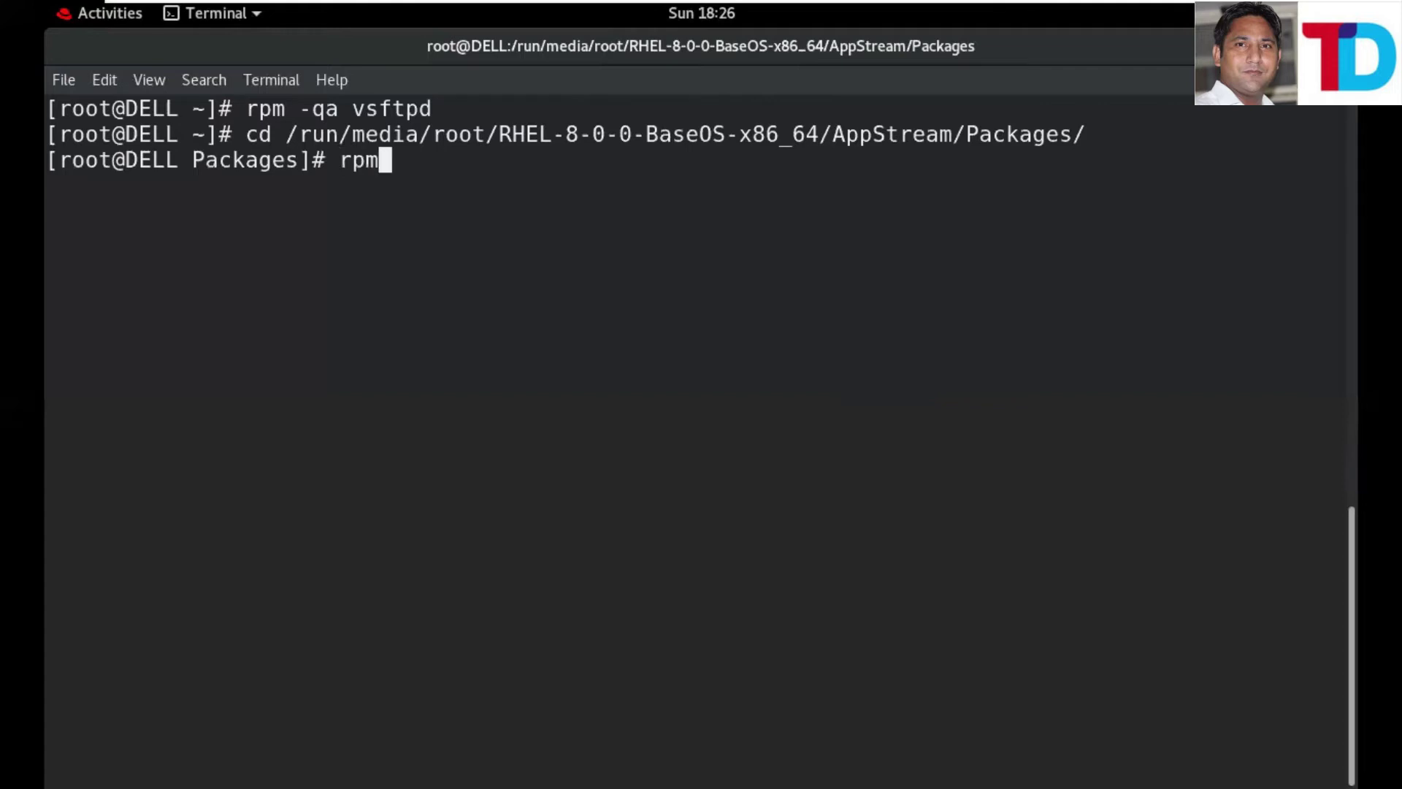
pyautogui.write(' -ivh vs')
pyautogui.press('Tab')
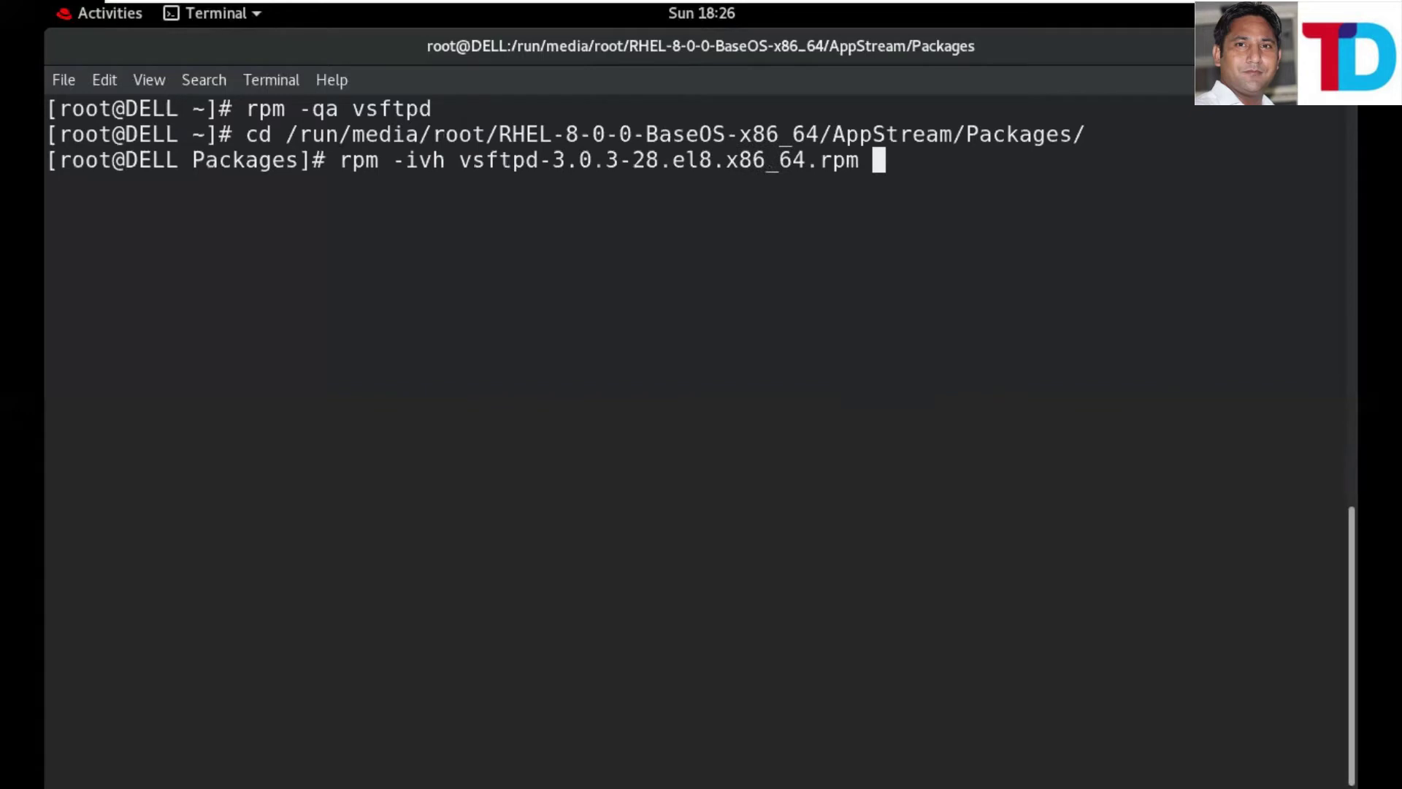
pyautogui.press('Return')
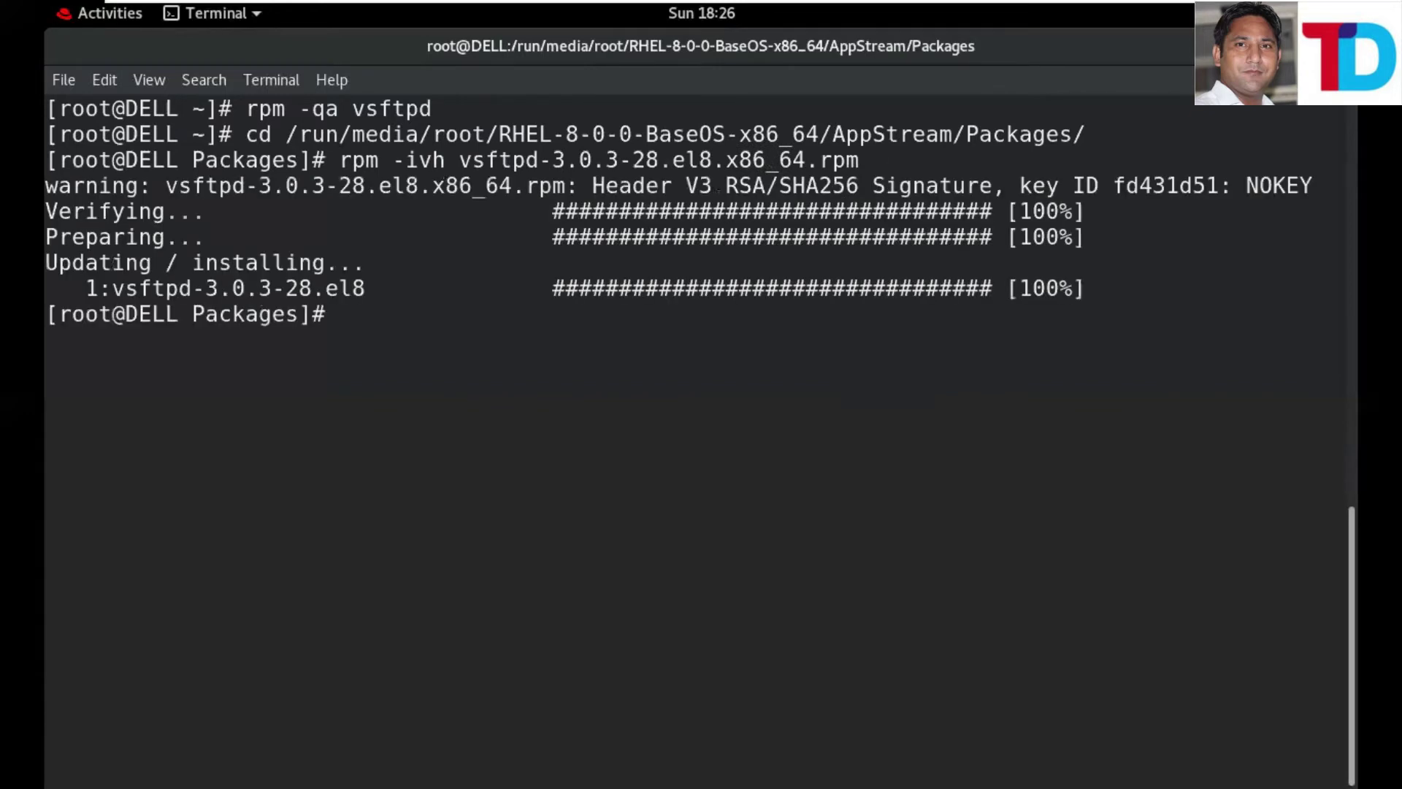
pyautogui.press('Return')
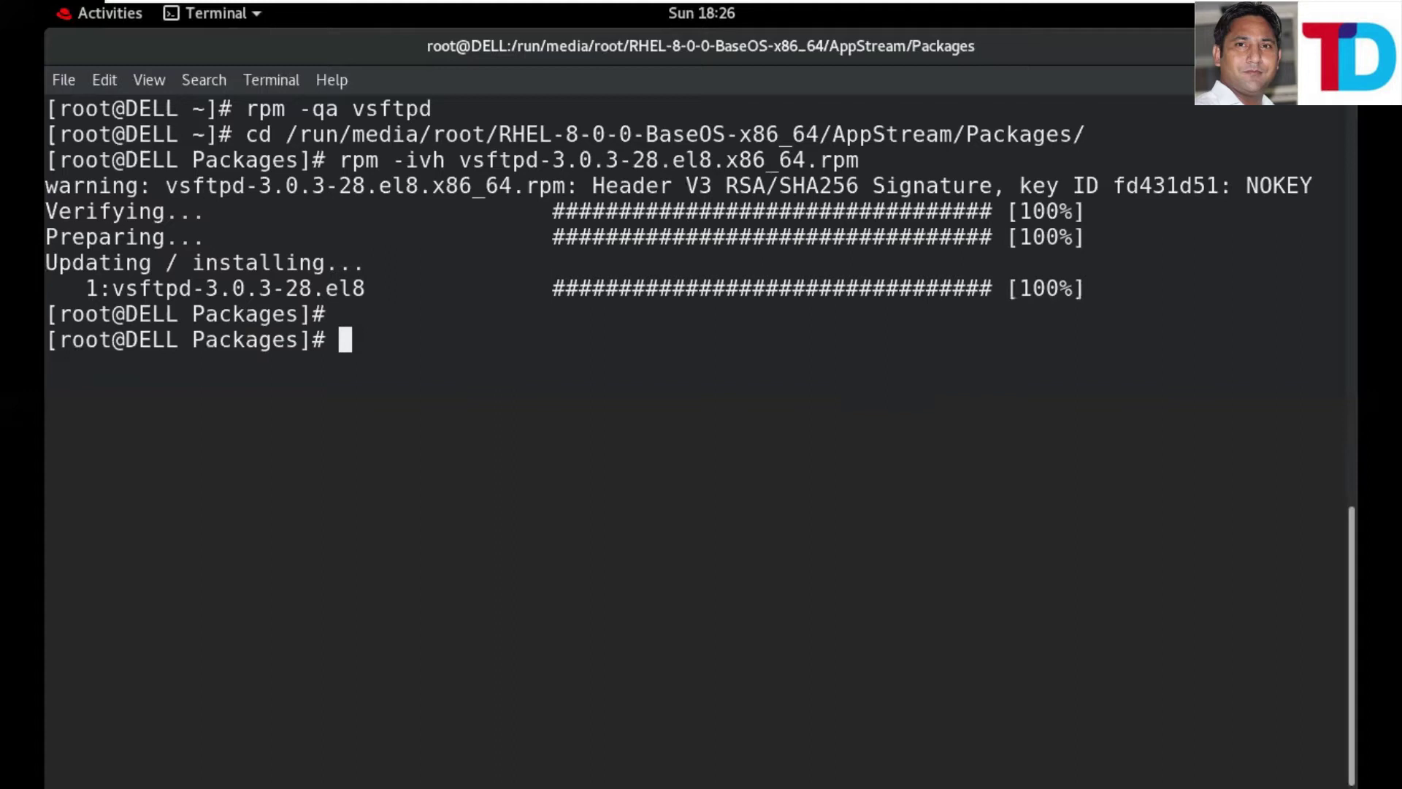
# - Stop firewalld.service and highlight the earlier vsftpd install output
pyautogui.write('system')
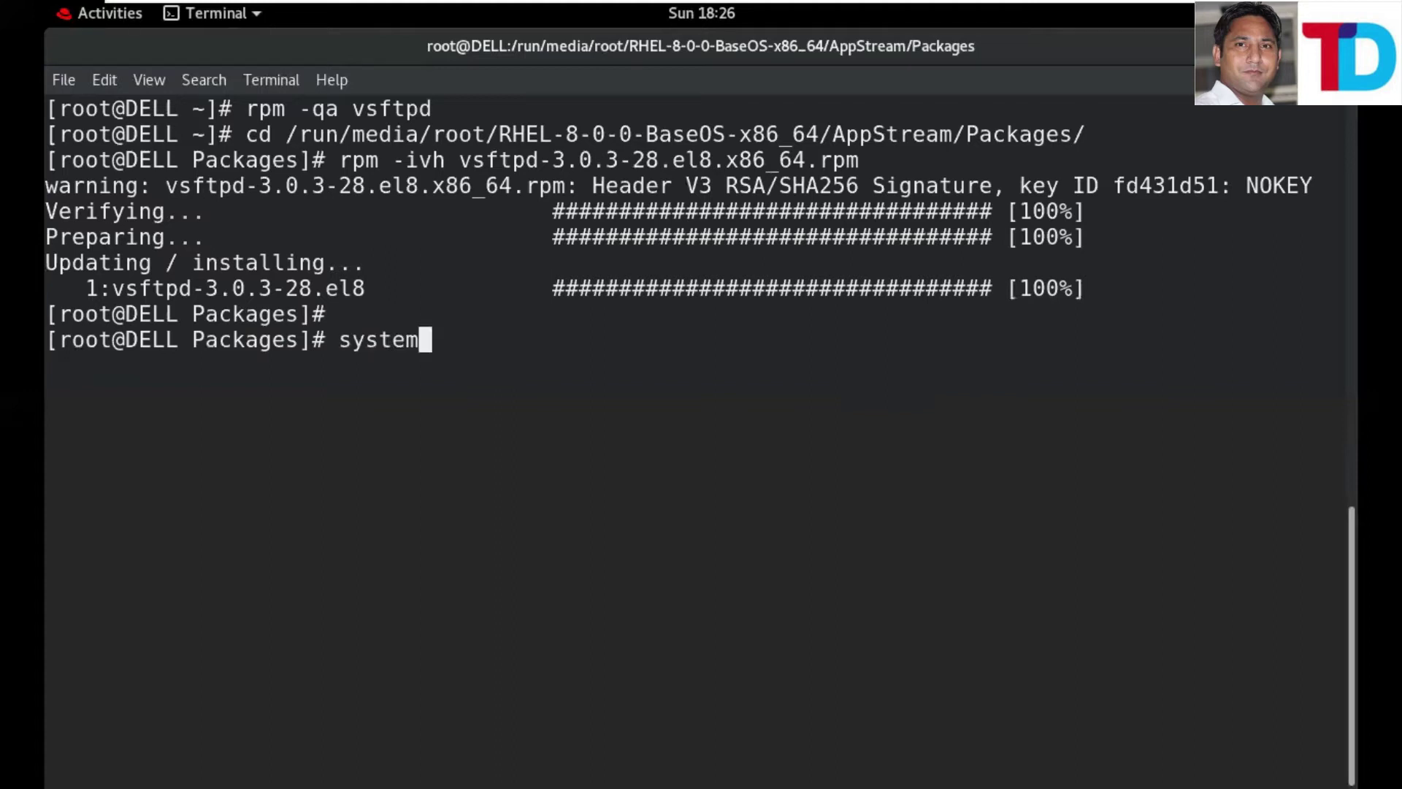
pyautogui.write('ctl stop ')
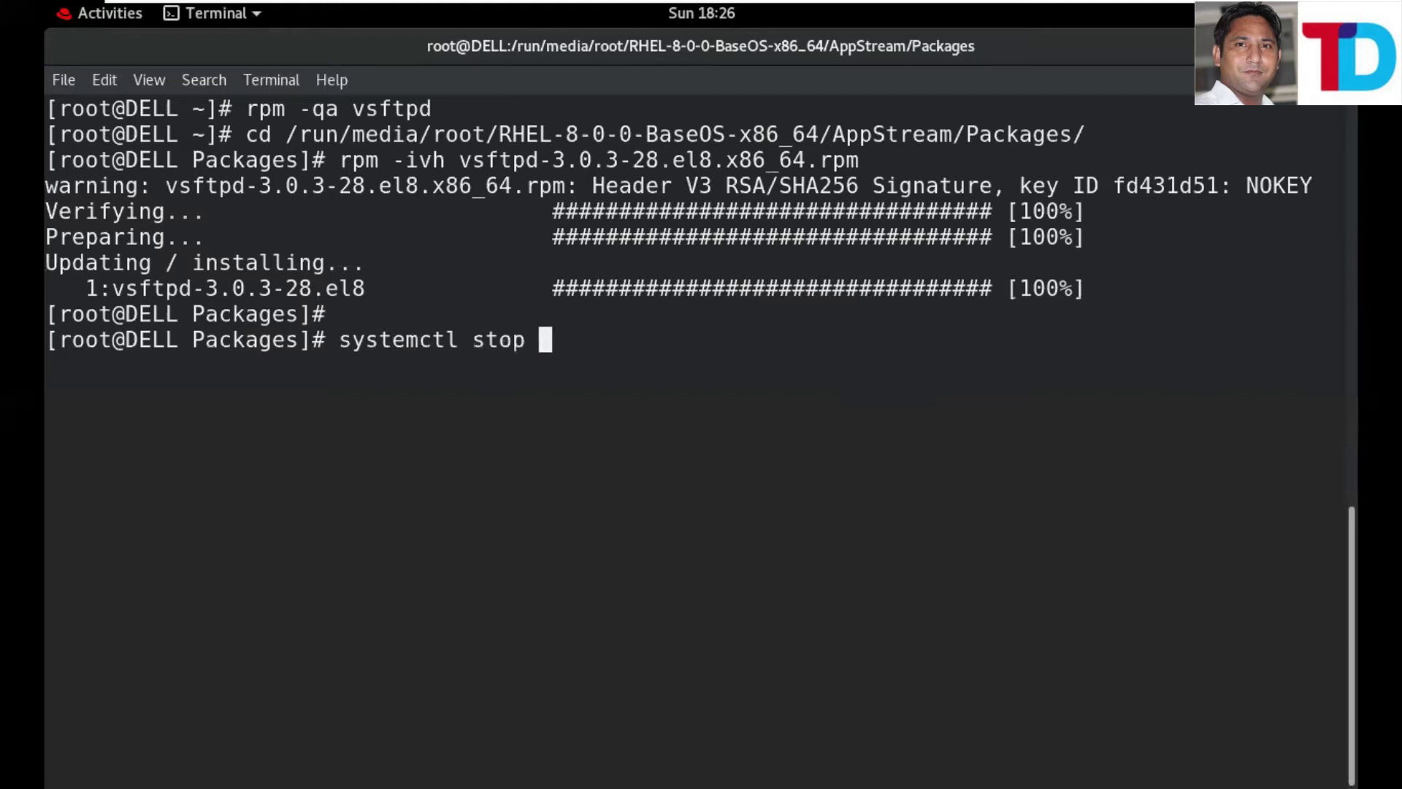
pyautogui.write('fire')
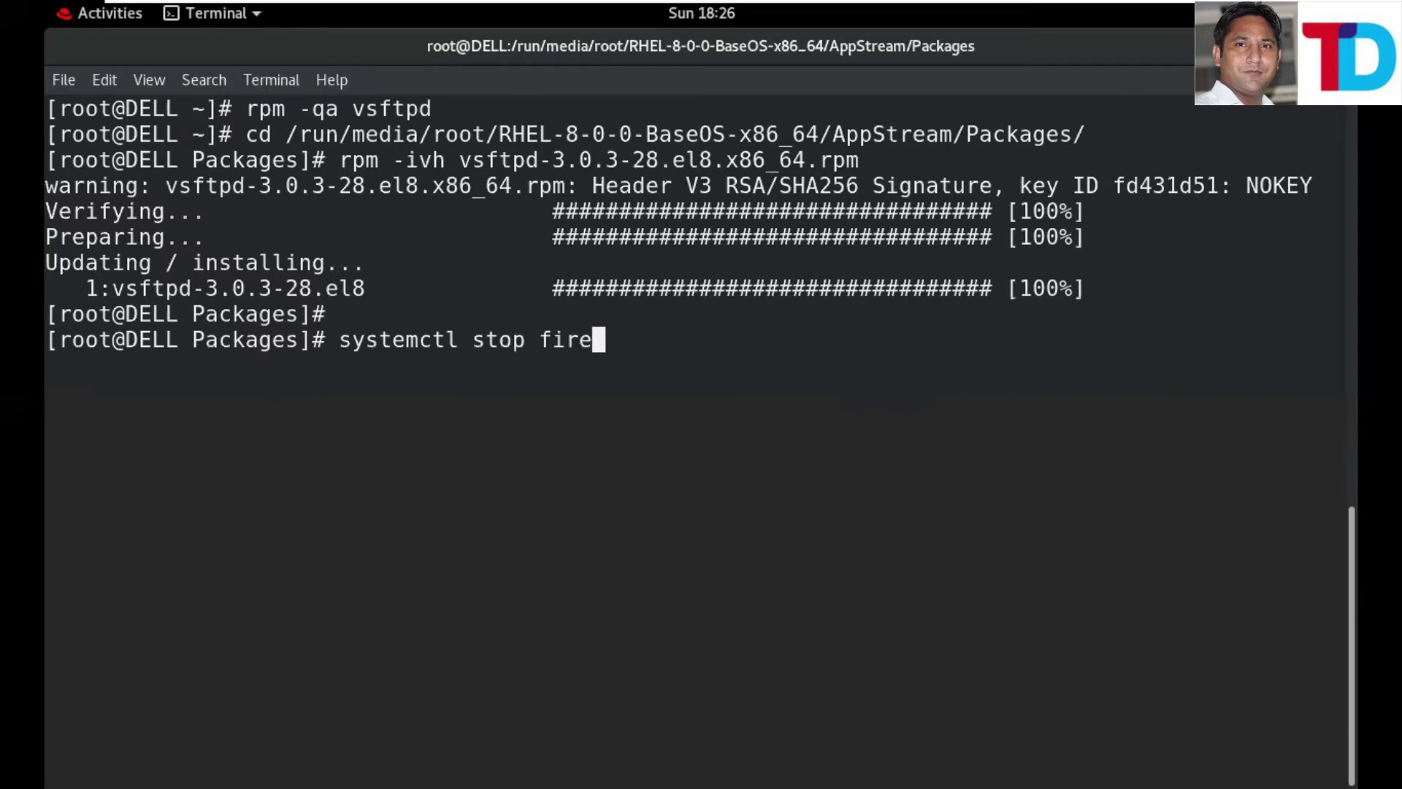
pyautogui.write('wa')
pyautogui.press('Tab')
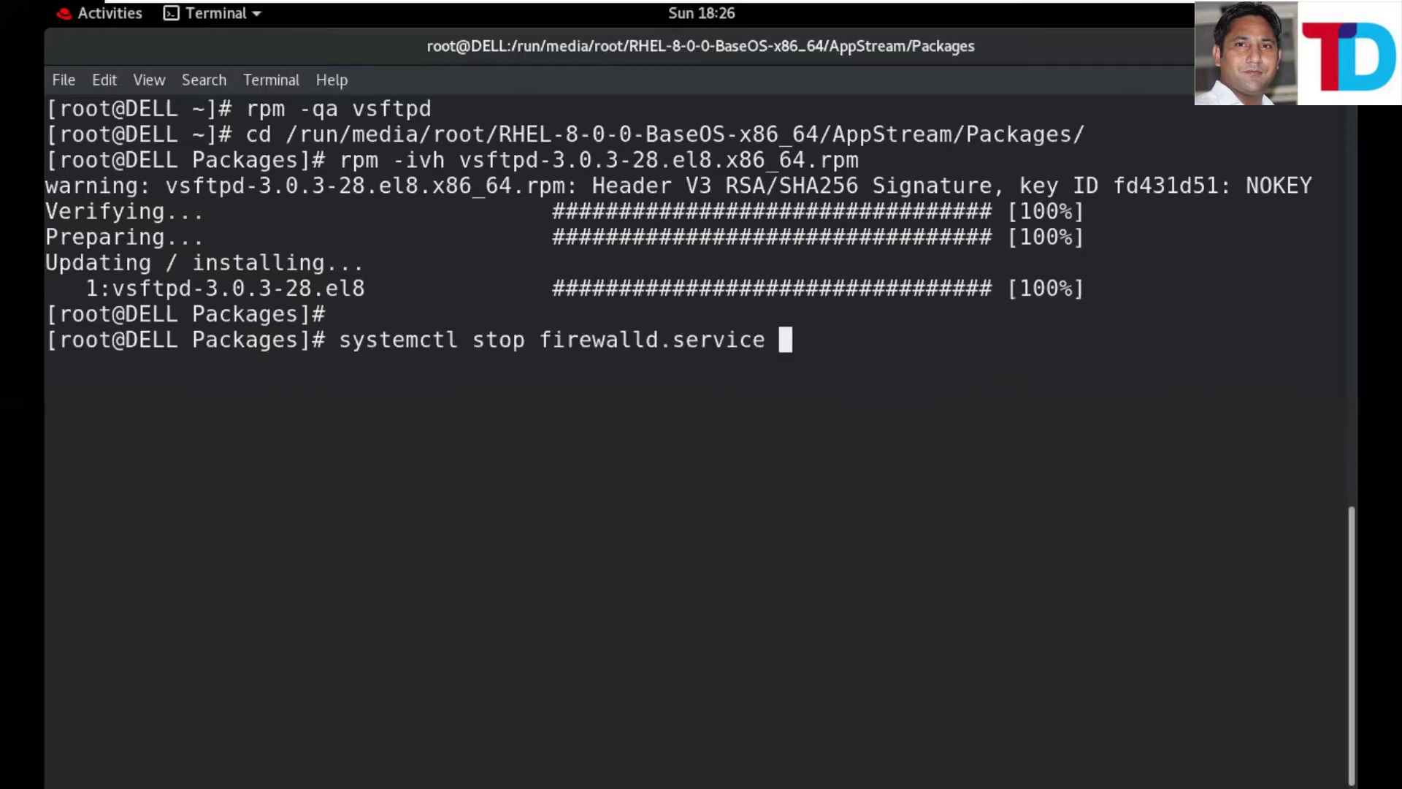
pyautogui.press('Return')
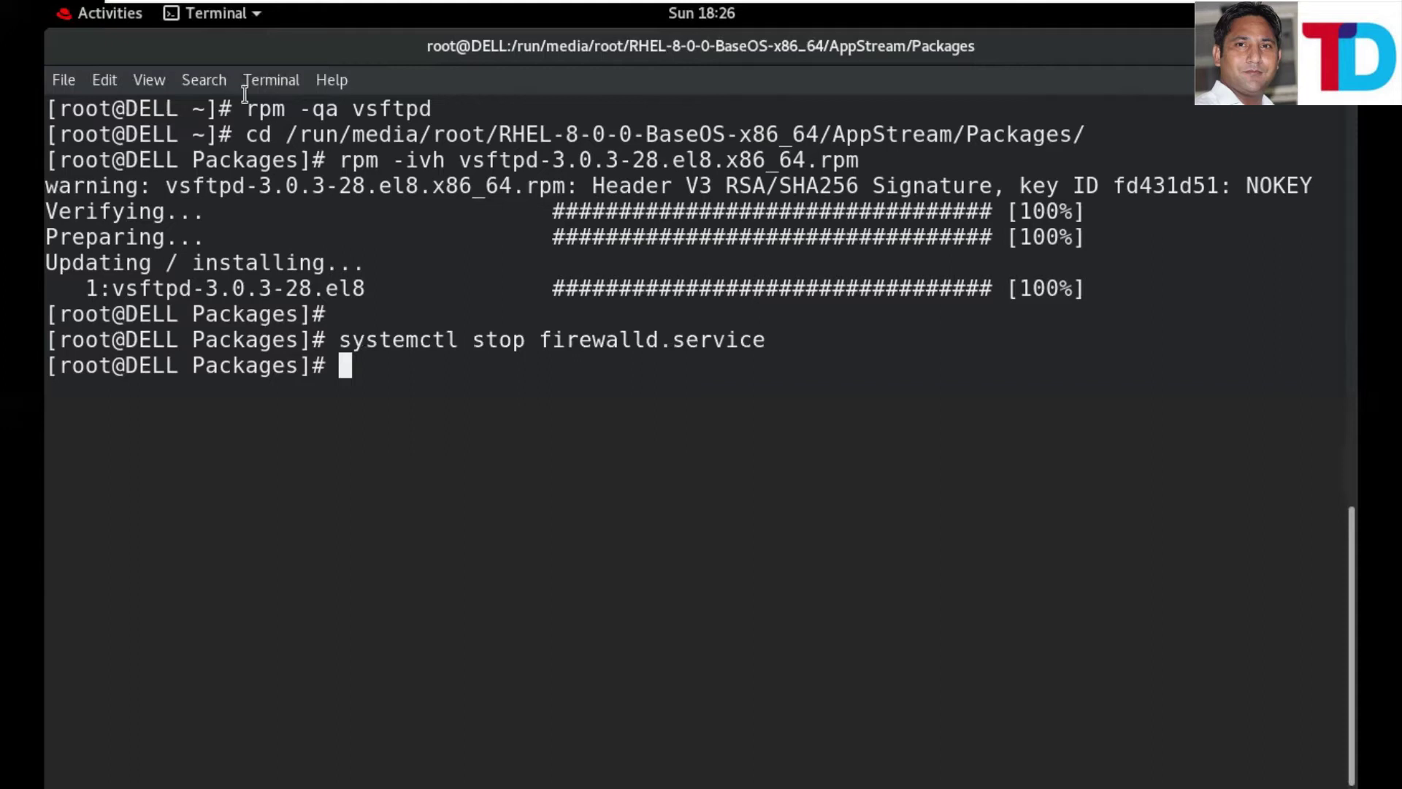
pyautogui.moveTo(300, 141); pyautogui.dragTo(665, 287)
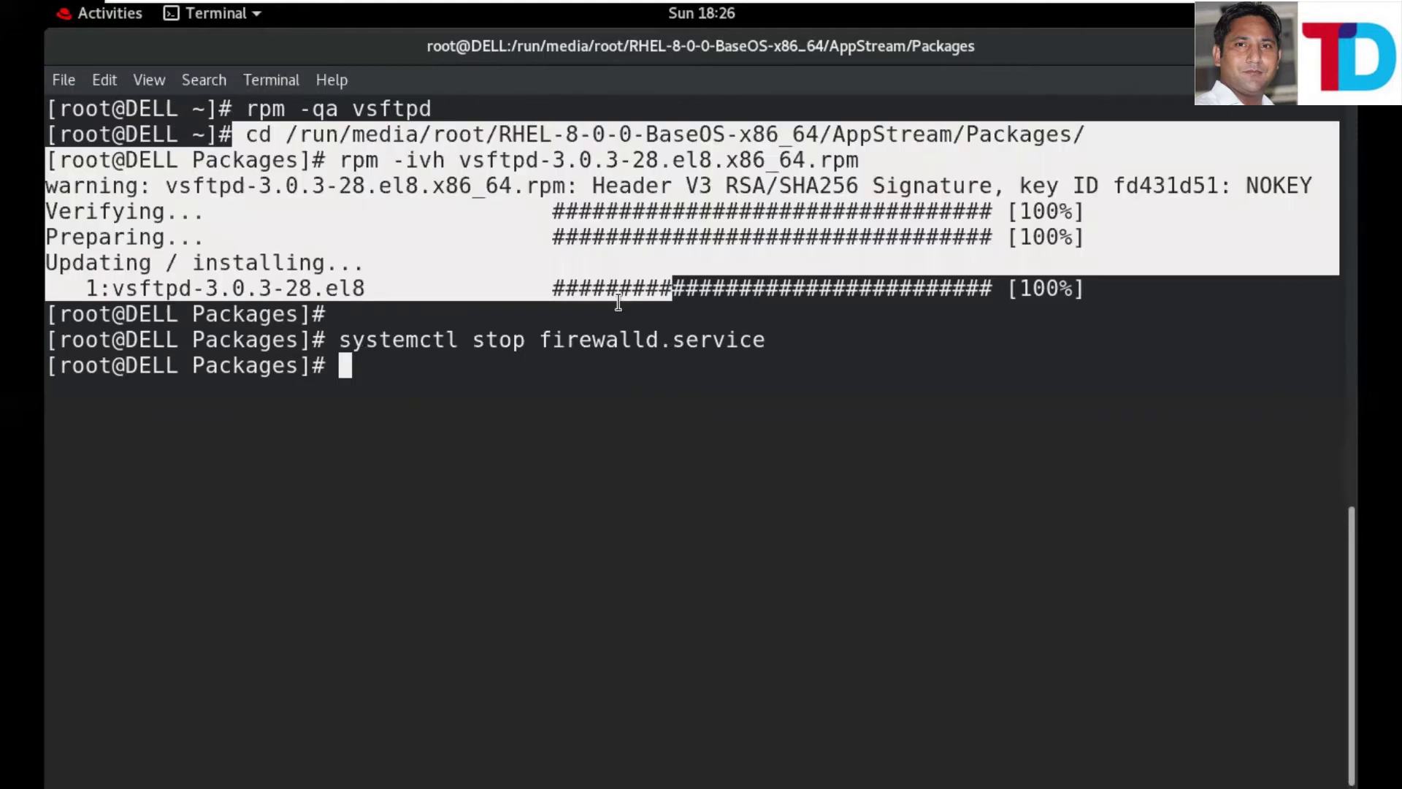
pyautogui.click(366, 373)
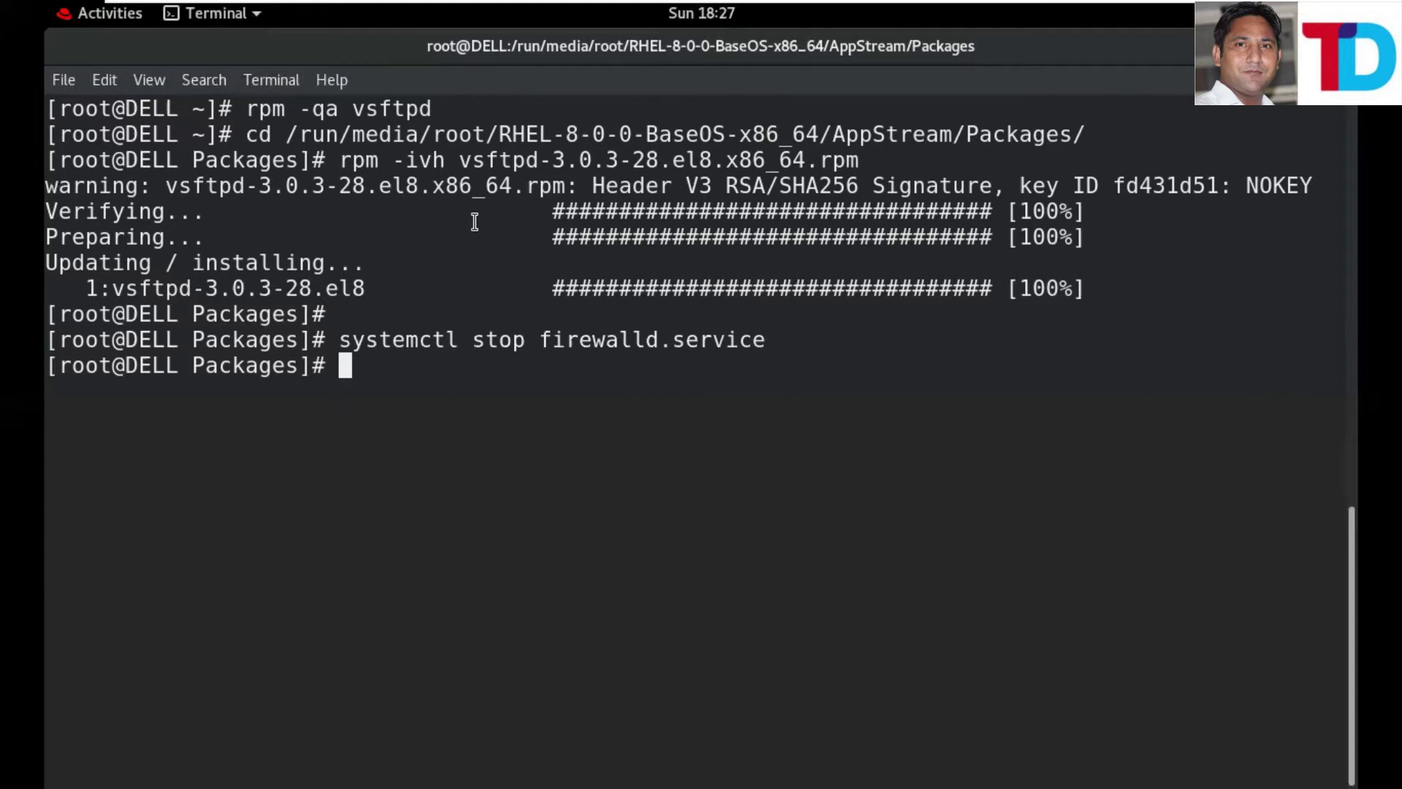
# - Check vsftpd.service status, correcting the misspelled 'vstpd' service name
pyautogui.press('Up')
pyautogui.press('BackSpace')
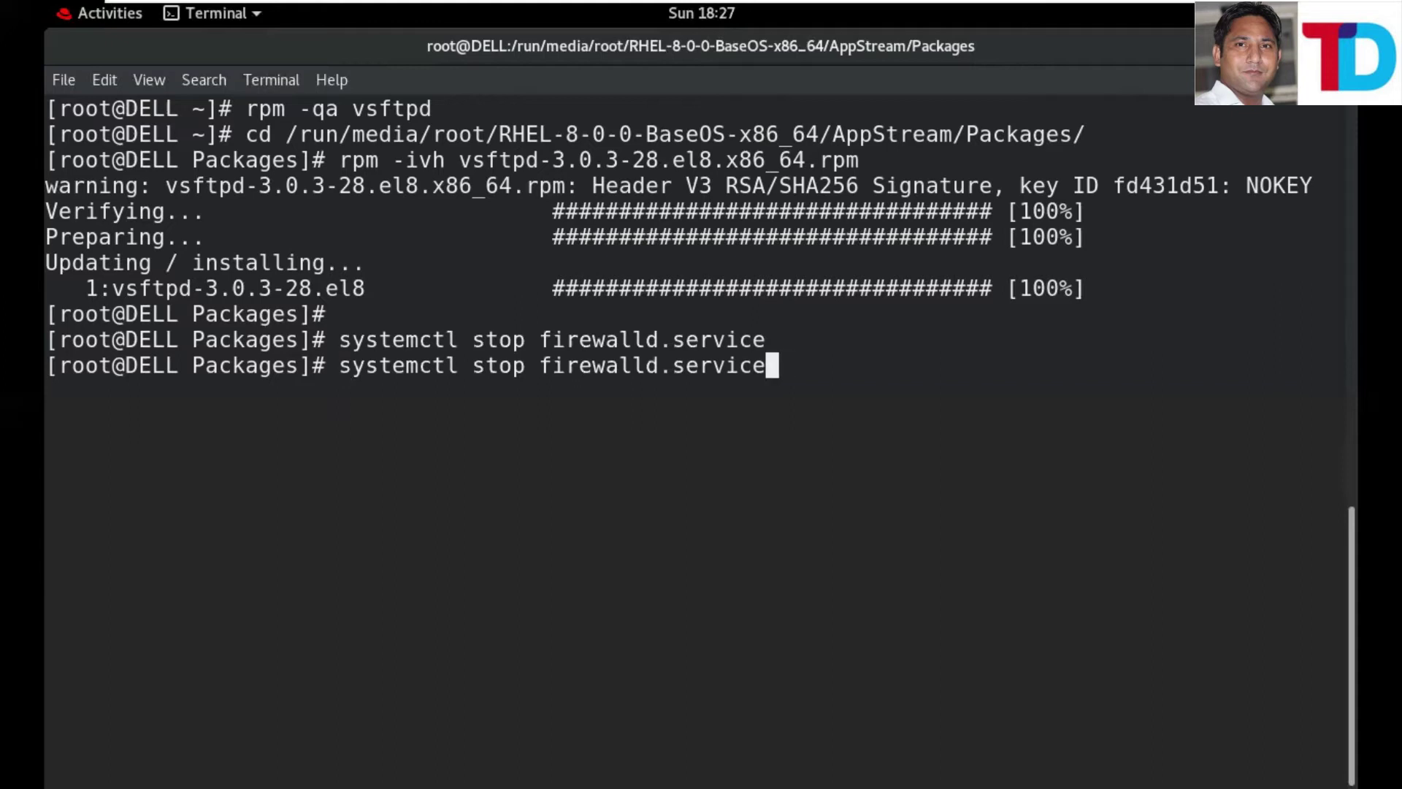
pyautogui.hotkey('ctrl', 'w')
pyautogui.write('f')
pyautogui.press('BackSpace')
pyautogui.press('BackSpace')
pyautogui.press('BackSpace')
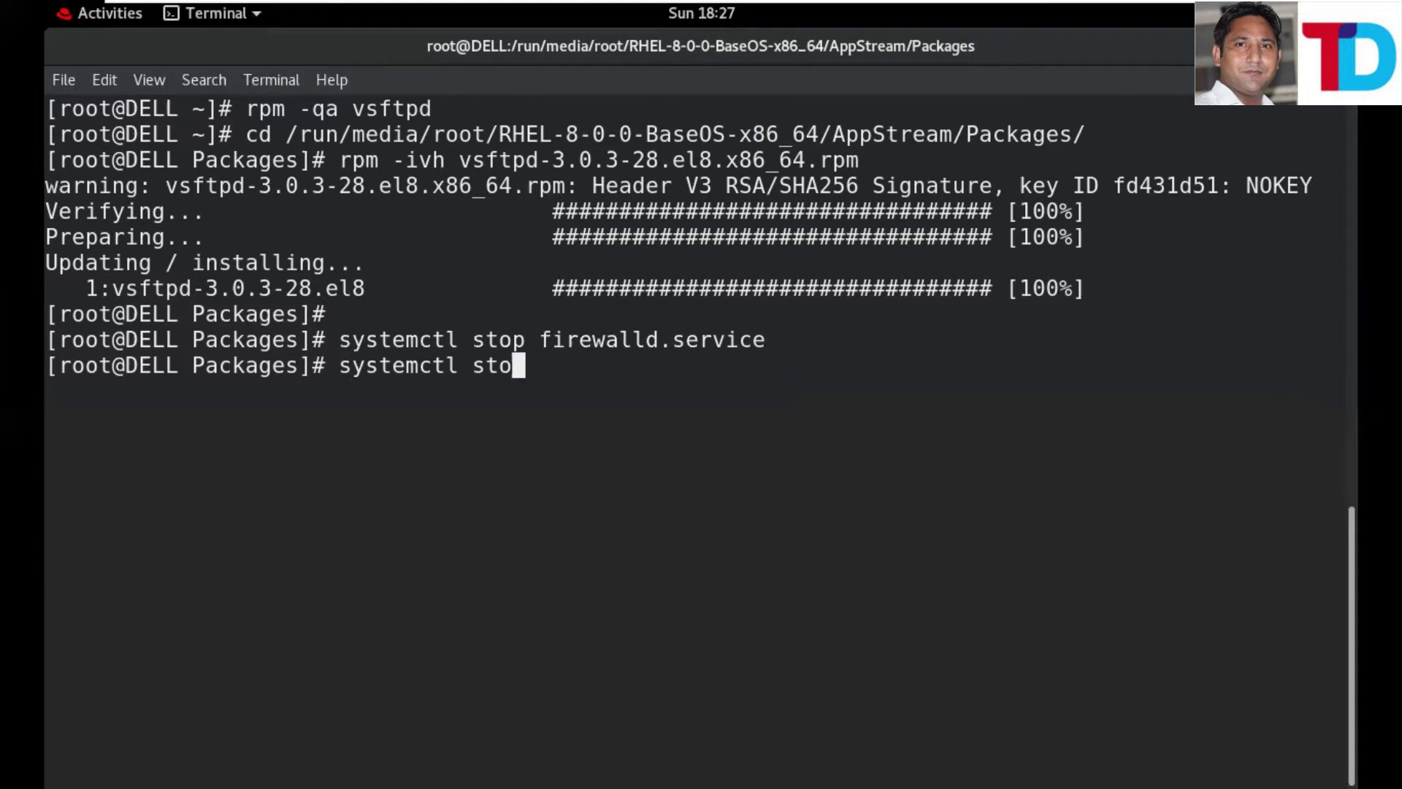
pyautogui.press('BackSpace')
pyautogui.write('atu')
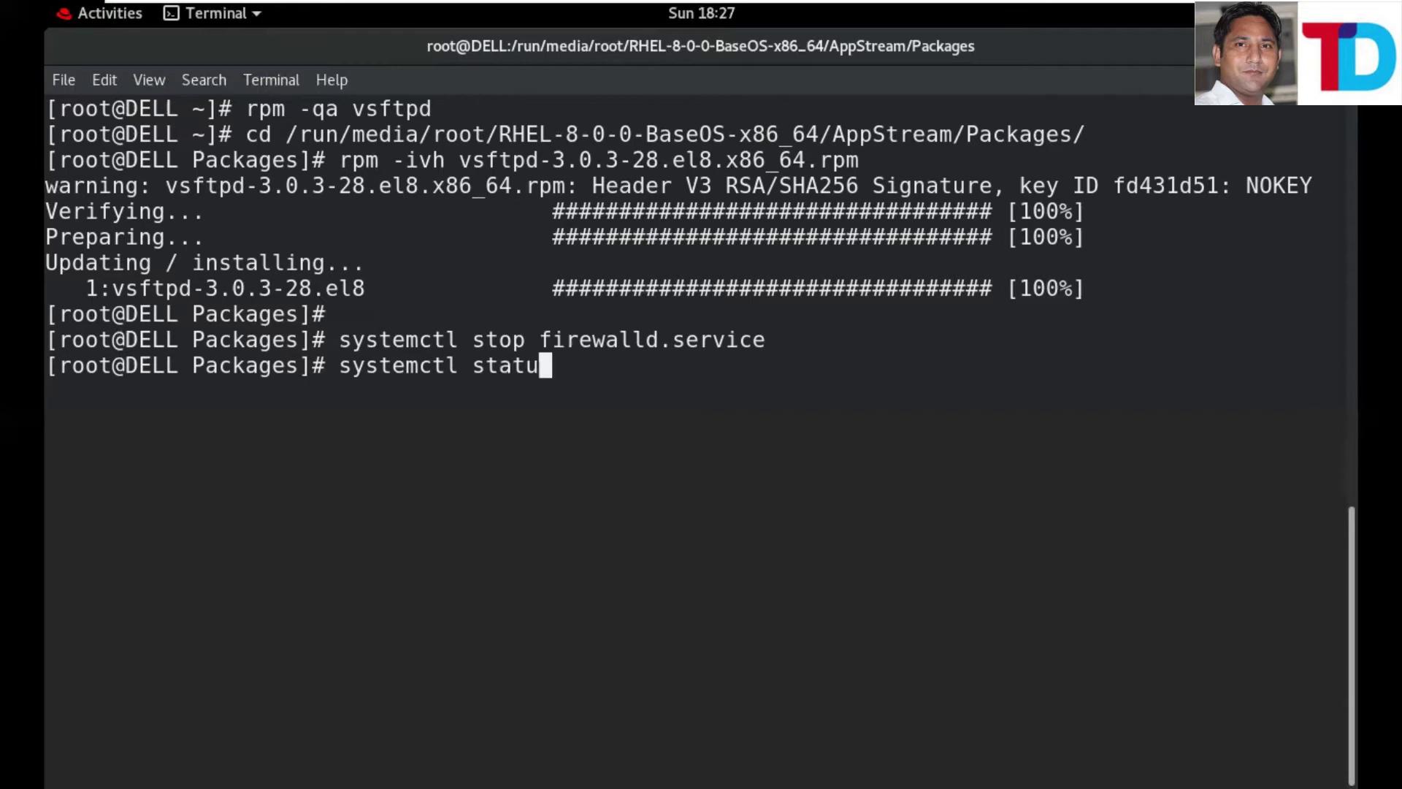
pyautogui.write('s')
pyautogui.write('vstpd')
pyautogui.press('Return')
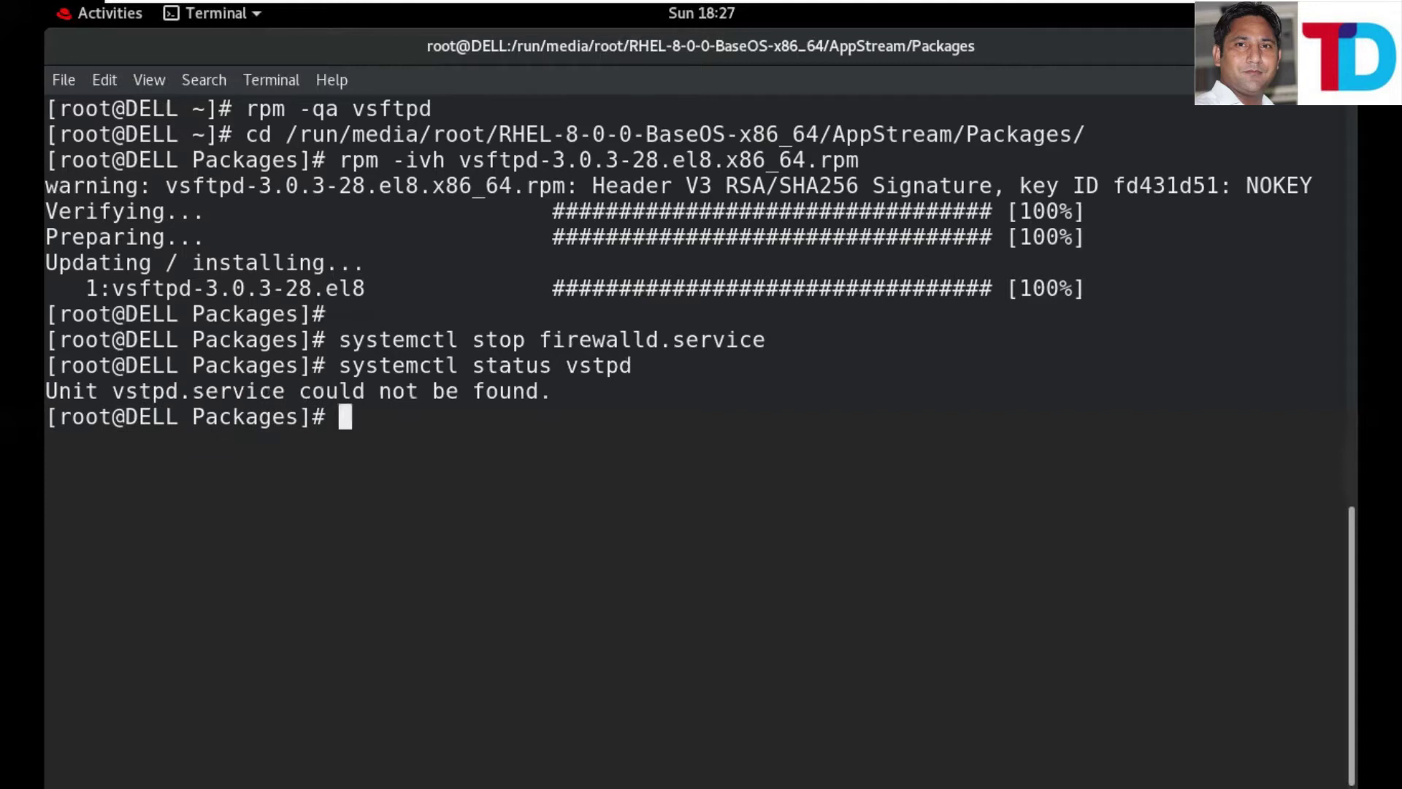
pyautogui.press('Up')
pyautogui.press('BackSpace')
pyautogui.press('BackSpace')
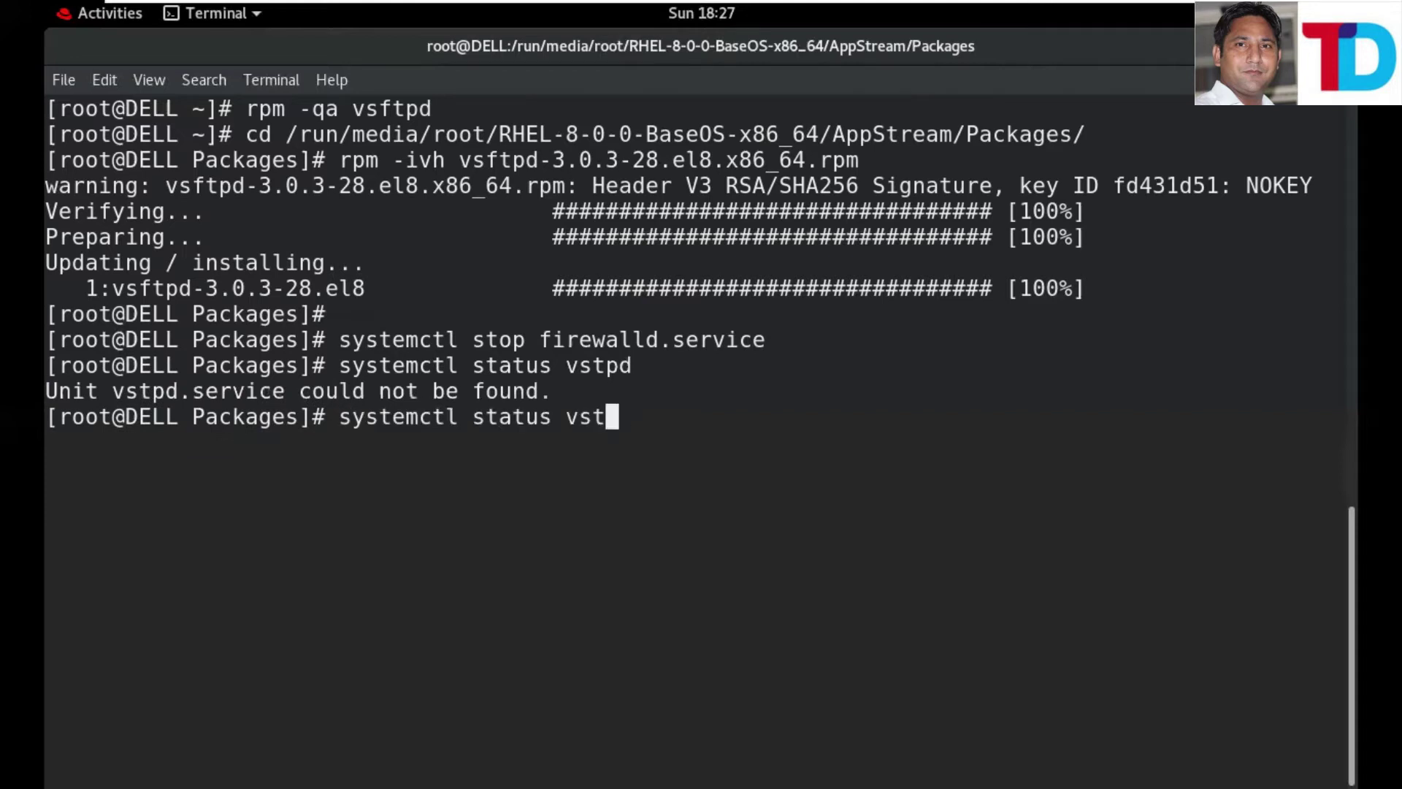
pyautogui.press('BackSpace')
pyautogui.write('ftpd')
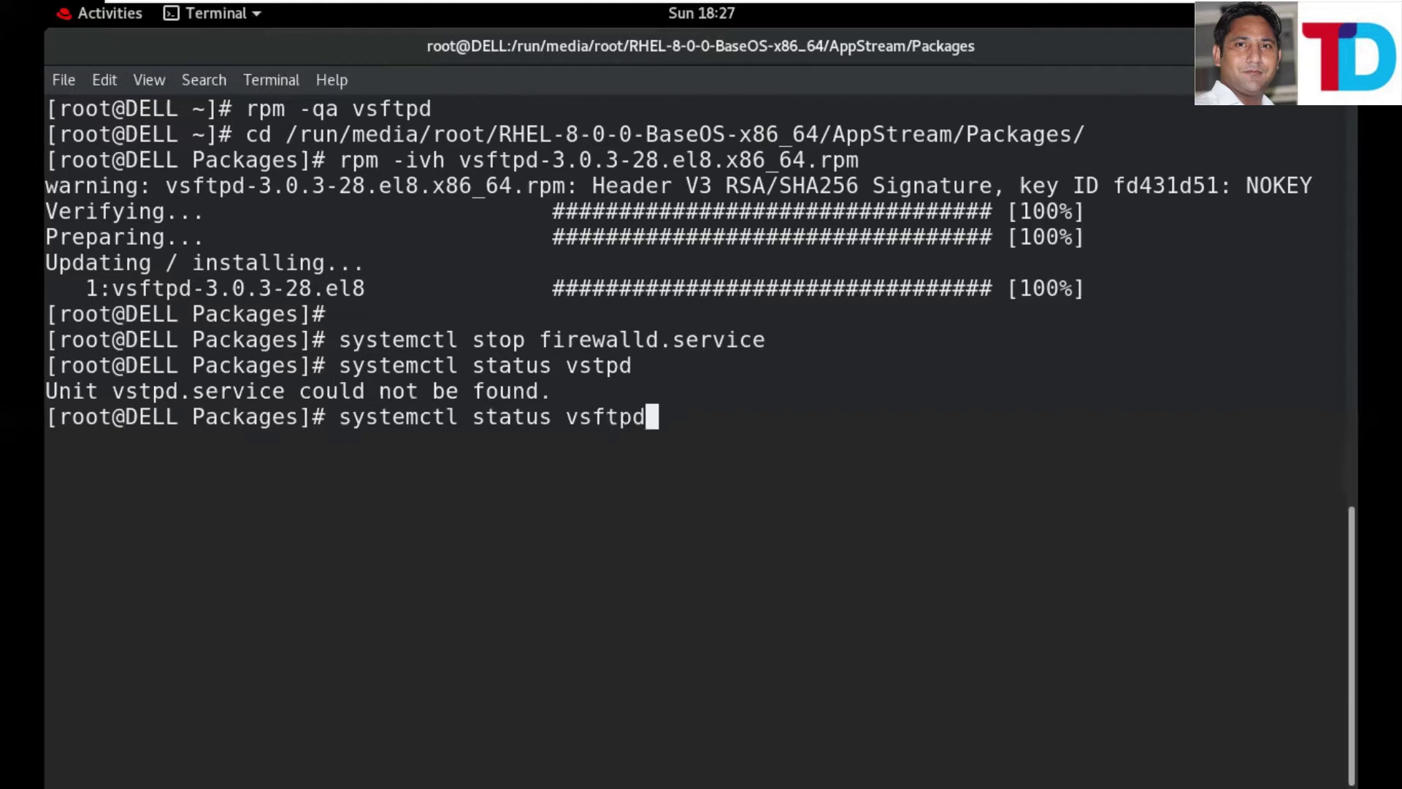
pyautogui.write('.s')
pyautogui.press('Tab')
pyautogui.press('Return')
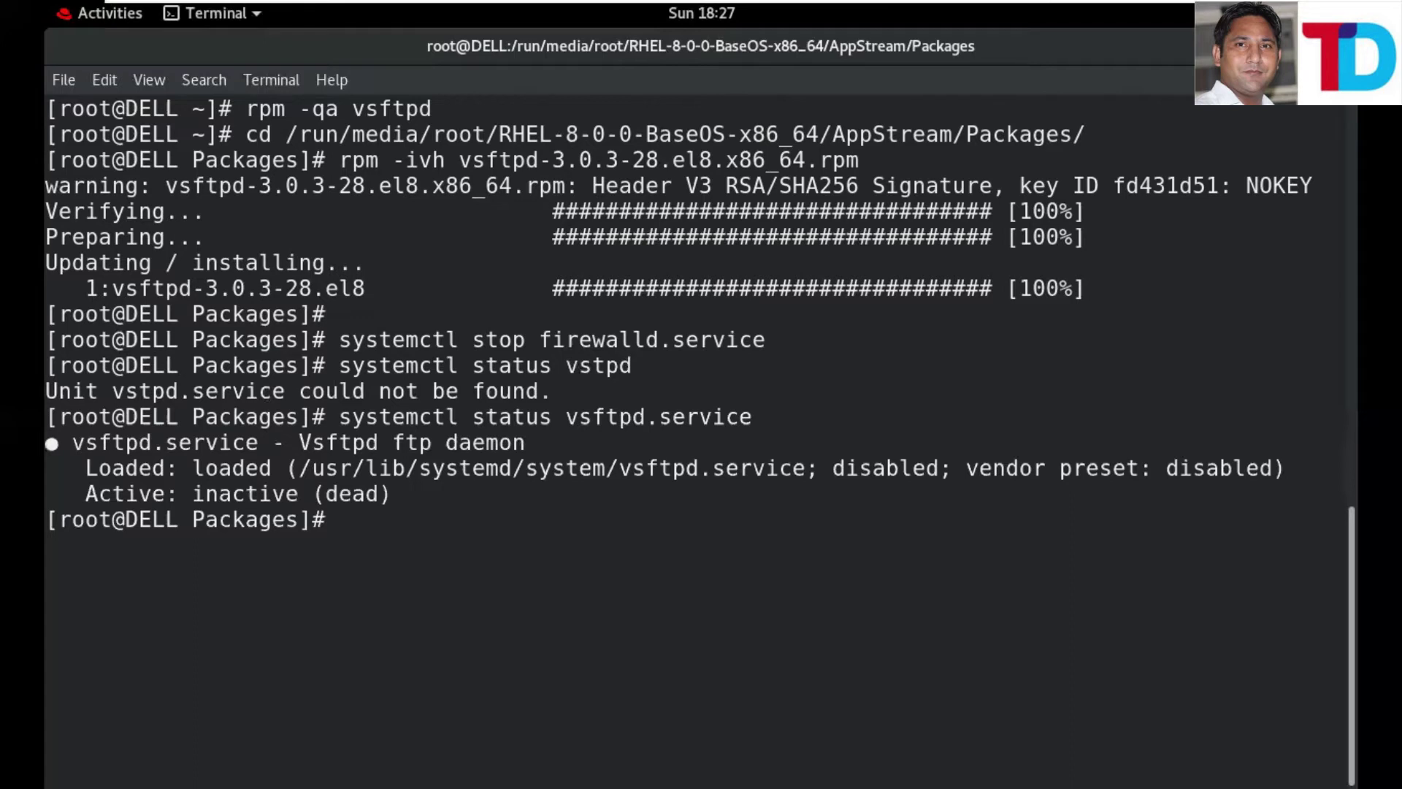
# - Start vsftpd.service and enable it to launch at boot
pyautogui.press('Up')
pyautogui.press('Left')
pyautogui.press('Left')
pyautogui.press('Left')
pyautogui.press('Left')
pyautogui.press('Left')
pyautogui.press('Left')
pyautogui.press('Left')
pyautogui.press('Left')
pyautogui.press('Left')
pyautogui.press('Left')
pyautogui.press('Left')
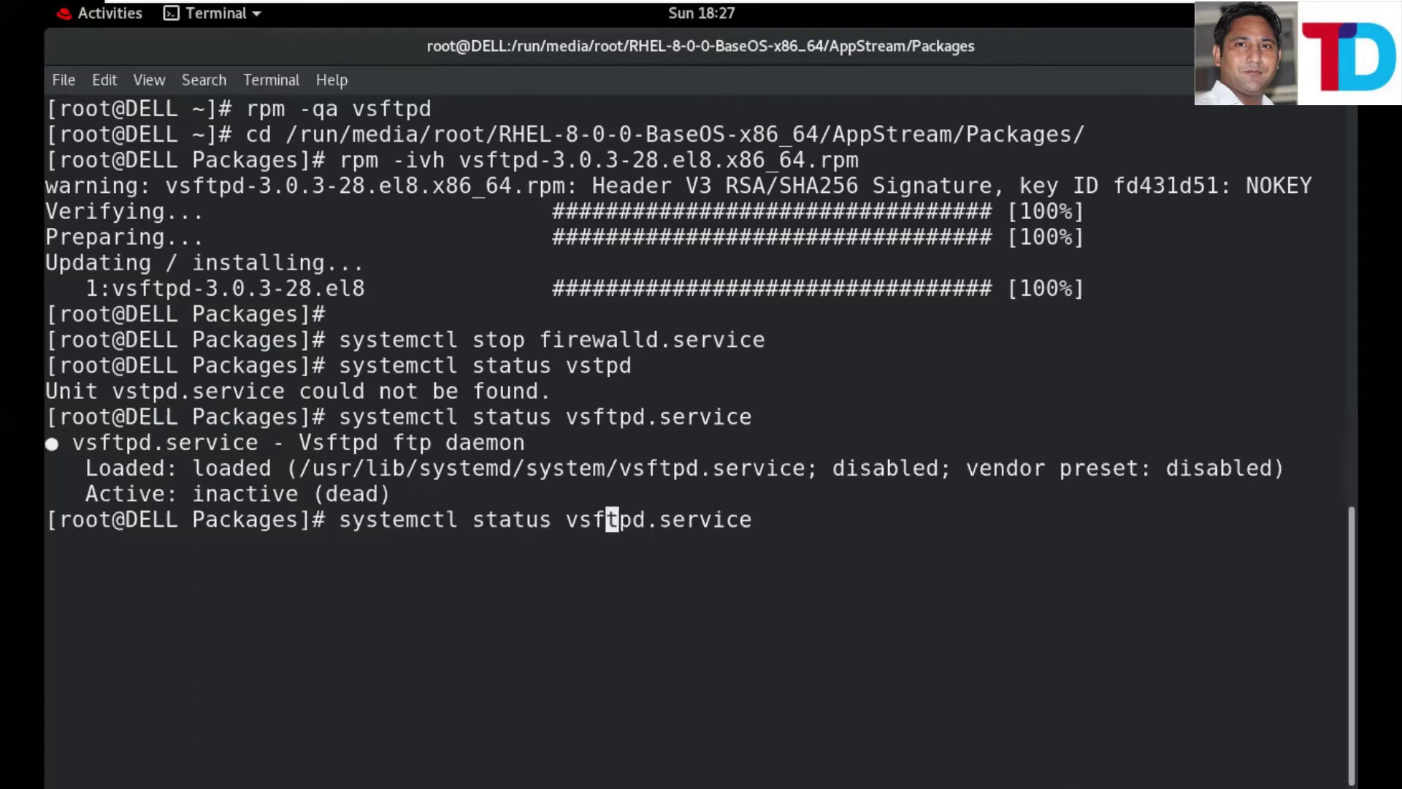
pyautogui.press('Left')
pyautogui.press('Left')
pyautogui.press('Left')
pyautogui.press('BackSpace')
pyautogui.press('BackSpace')
pyautogui.press('BackSpace')
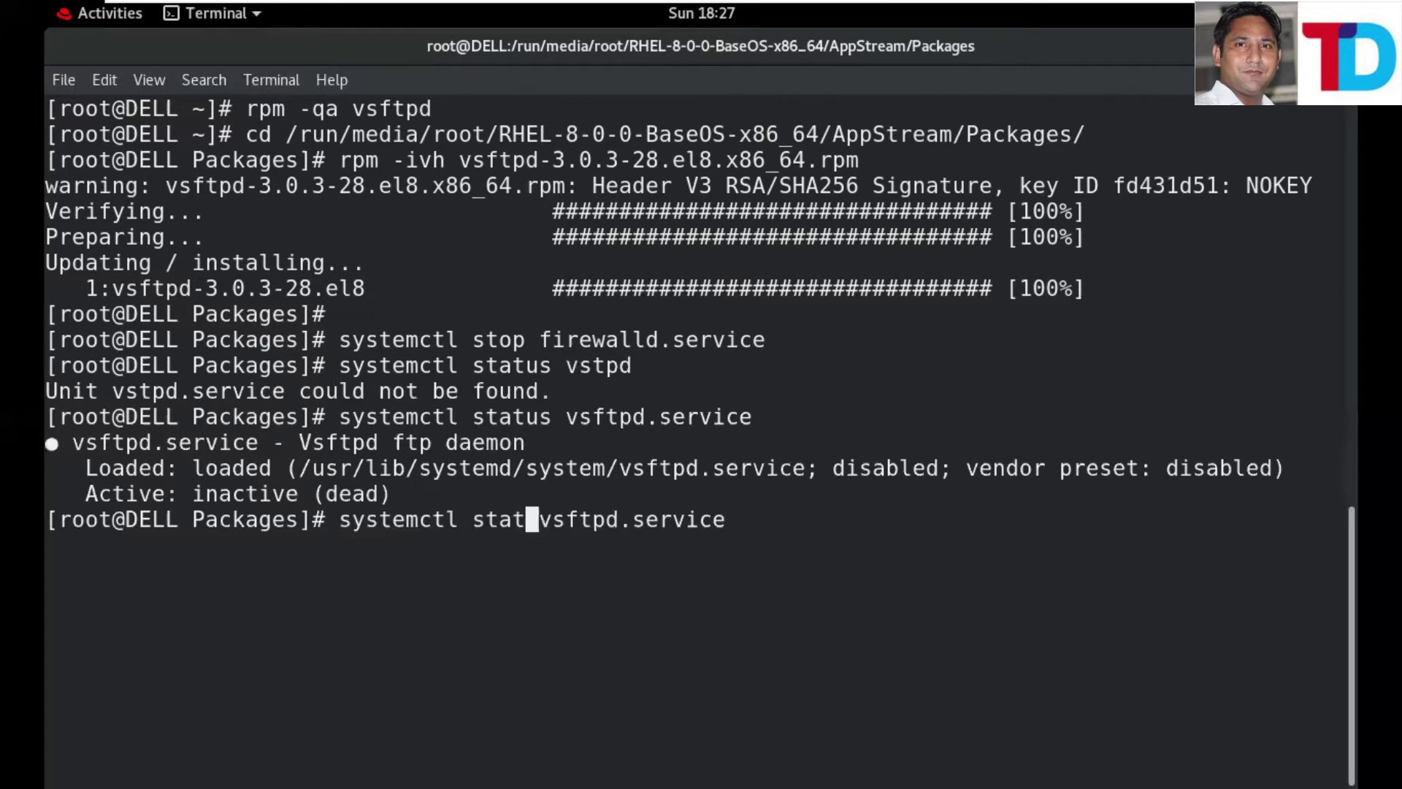
pyautogui.press('BackSpace')
pyautogui.write('rt')
pyautogui.press('Return')
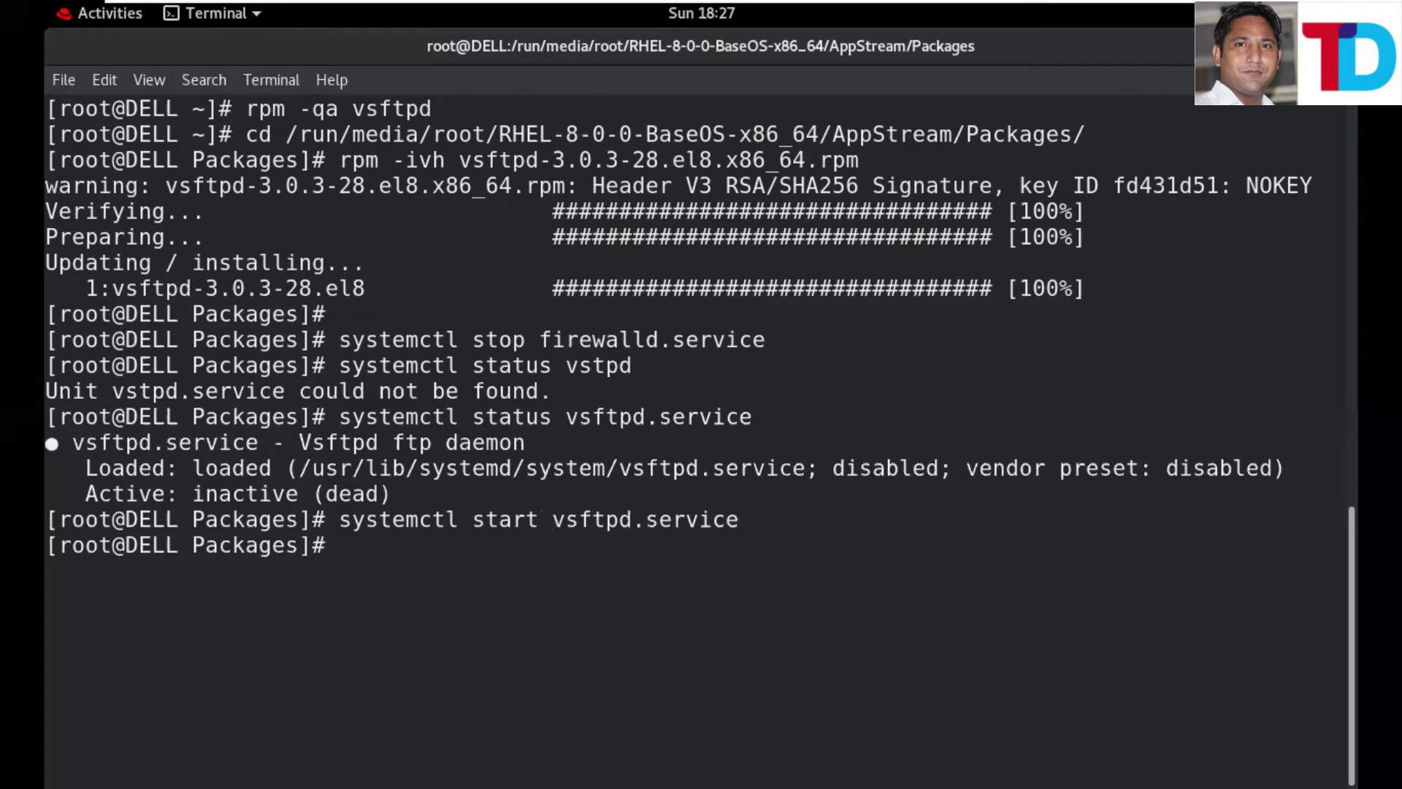
pyautogui.press('Up')
pyautogui.press('Left')
pyautogui.press('Left')
pyautogui.press('Left')
pyautogui.press('Left')
pyautogui.press('Left')
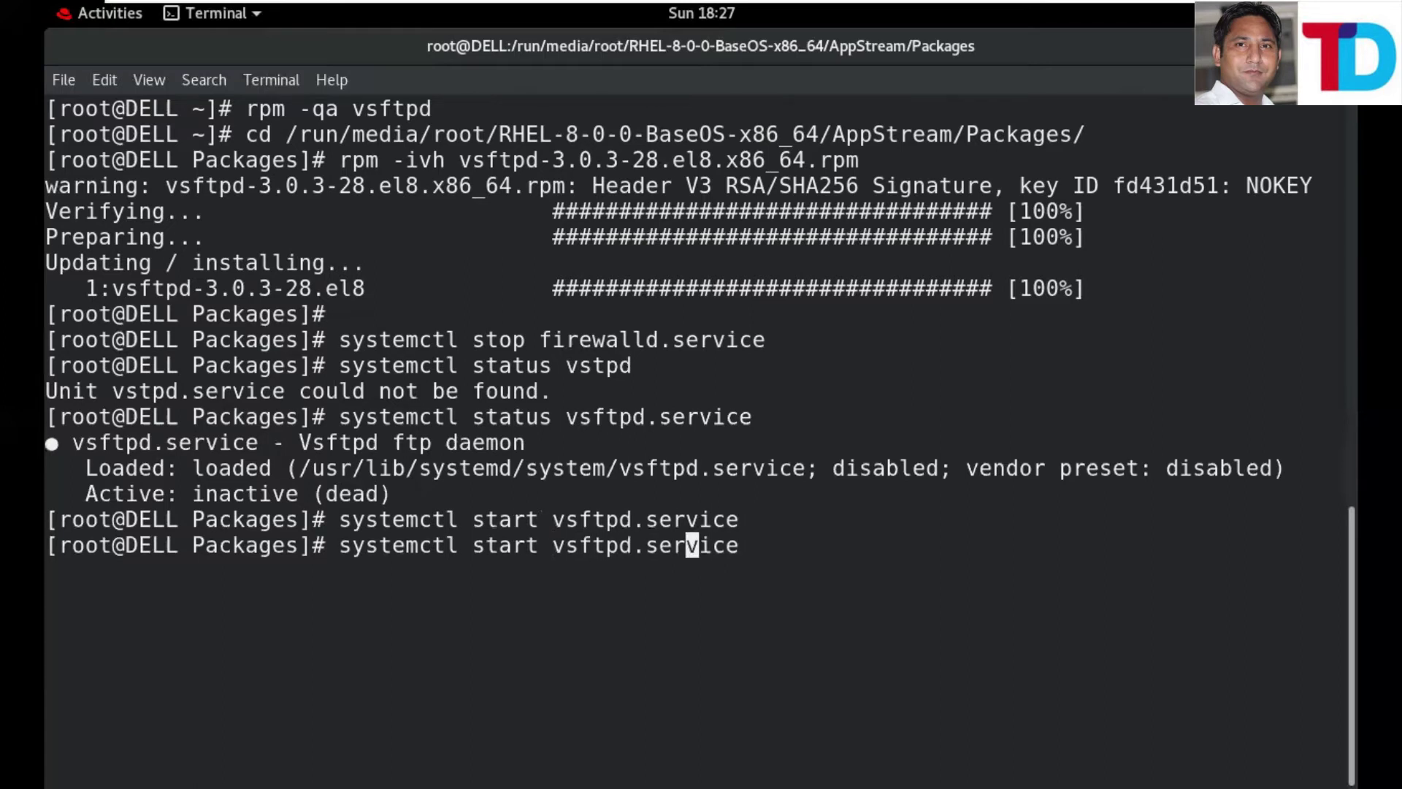
pyautogui.press('Left')
pyautogui.press('Left')
pyautogui.press('Left')
pyautogui.press('Left')
pyautogui.press('Left')
pyautogui.press('Left')
pyautogui.press('Left')
pyautogui.press('Left')
pyautogui.press('Left')
pyautogui.press('Left')
pyautogui.press('Left')
pyautogui.press('BackSpace')
pyautogui.press('BackSpace')
pyautogui.press('BackSpace')
pyautogui.press('BackSpace')
pyautogui.press('BackSpace')
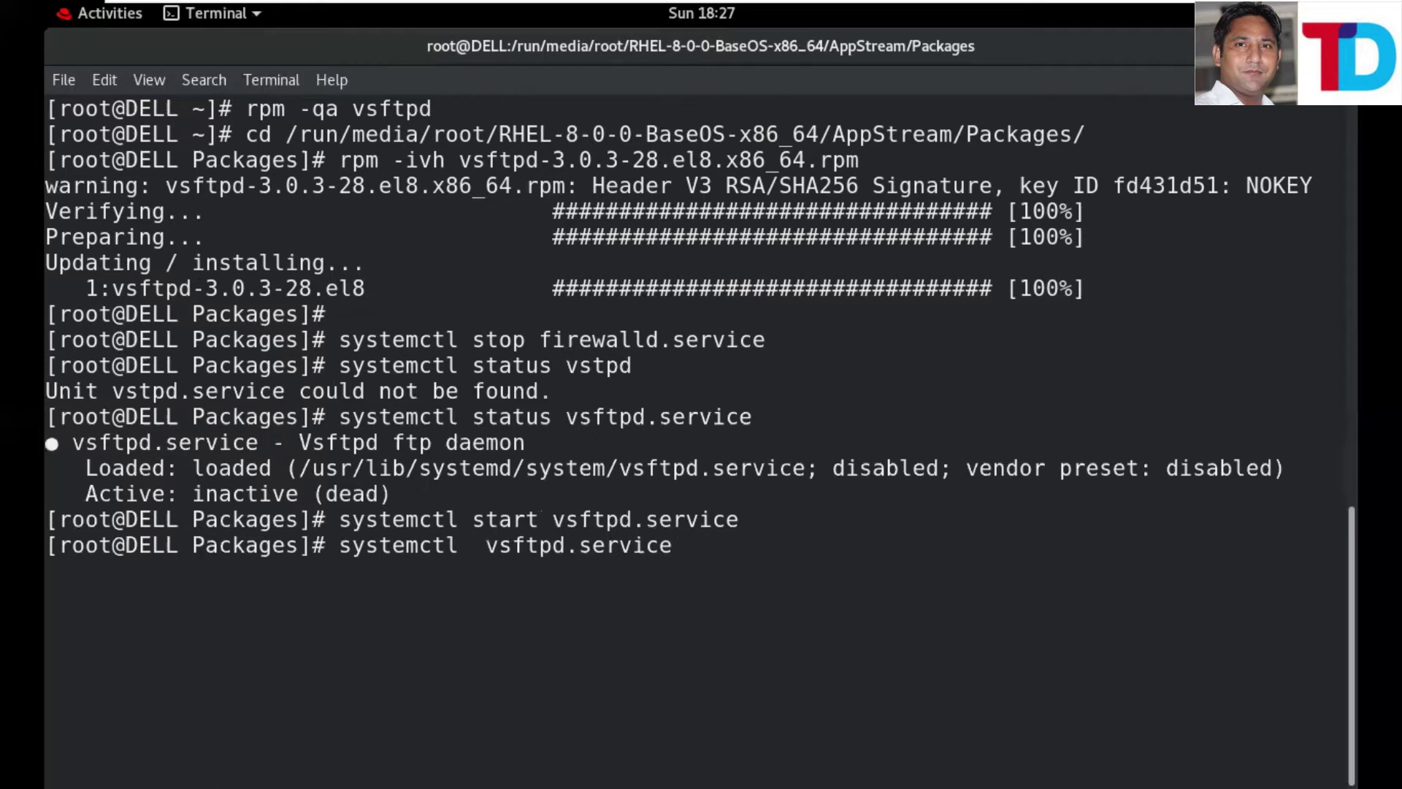
pyautogui.write('ena')
pyautogui.write('ble')
pyautogui.press('Return')
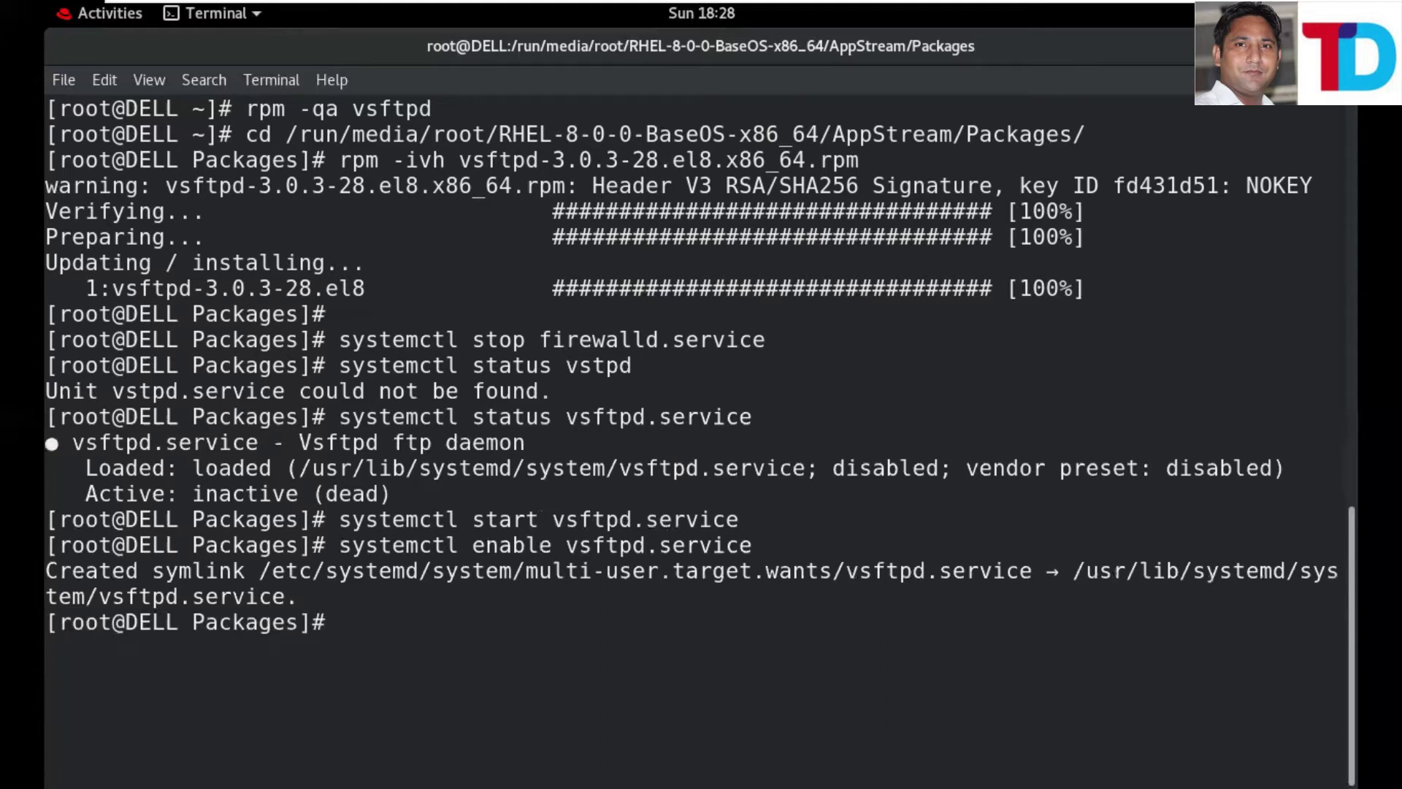
# - Recheck vsftpd status and highlight that it is active (running) and enabled
pyautogui.press('Up')
pyautogui.press('Up')
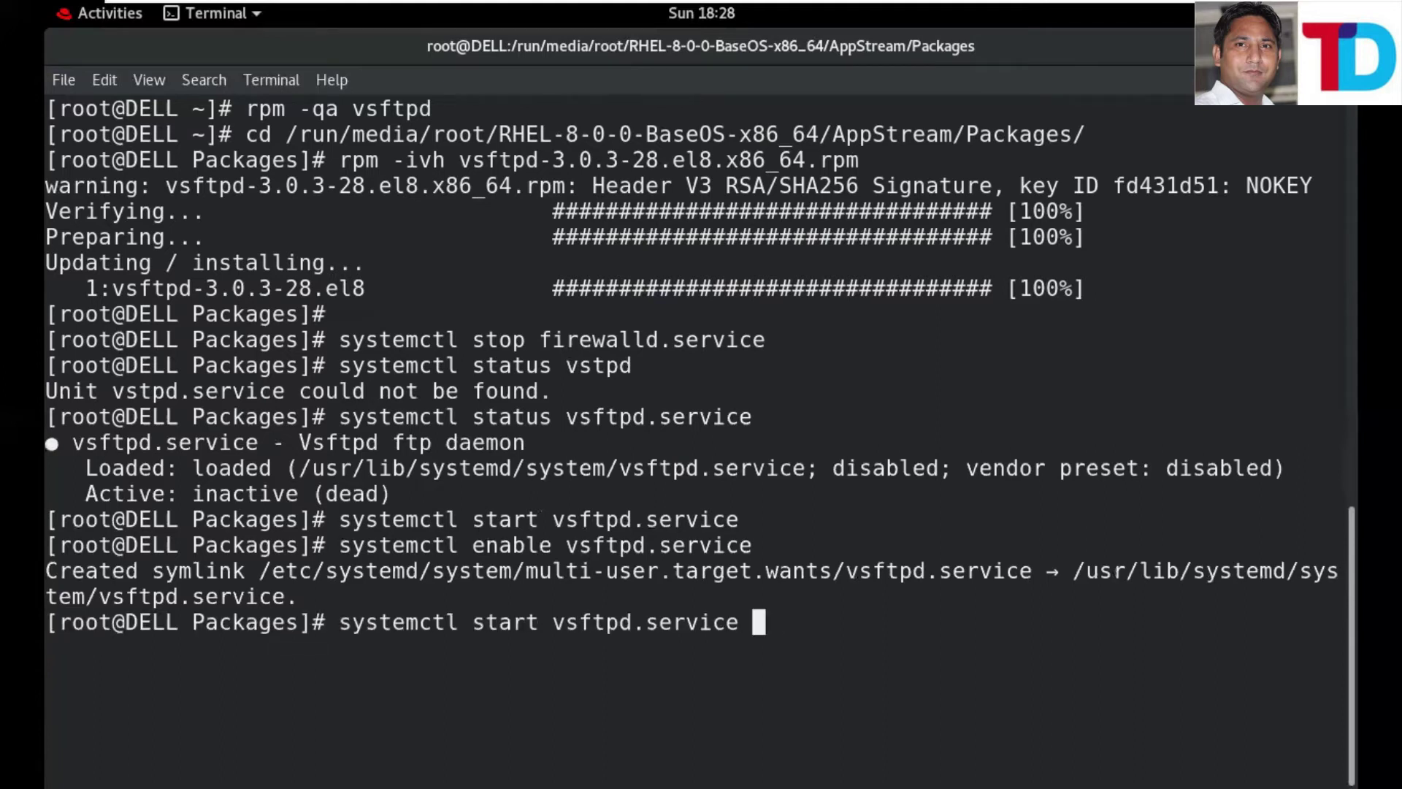
pyautogui.press('Up')
pyautogui.press('Return')
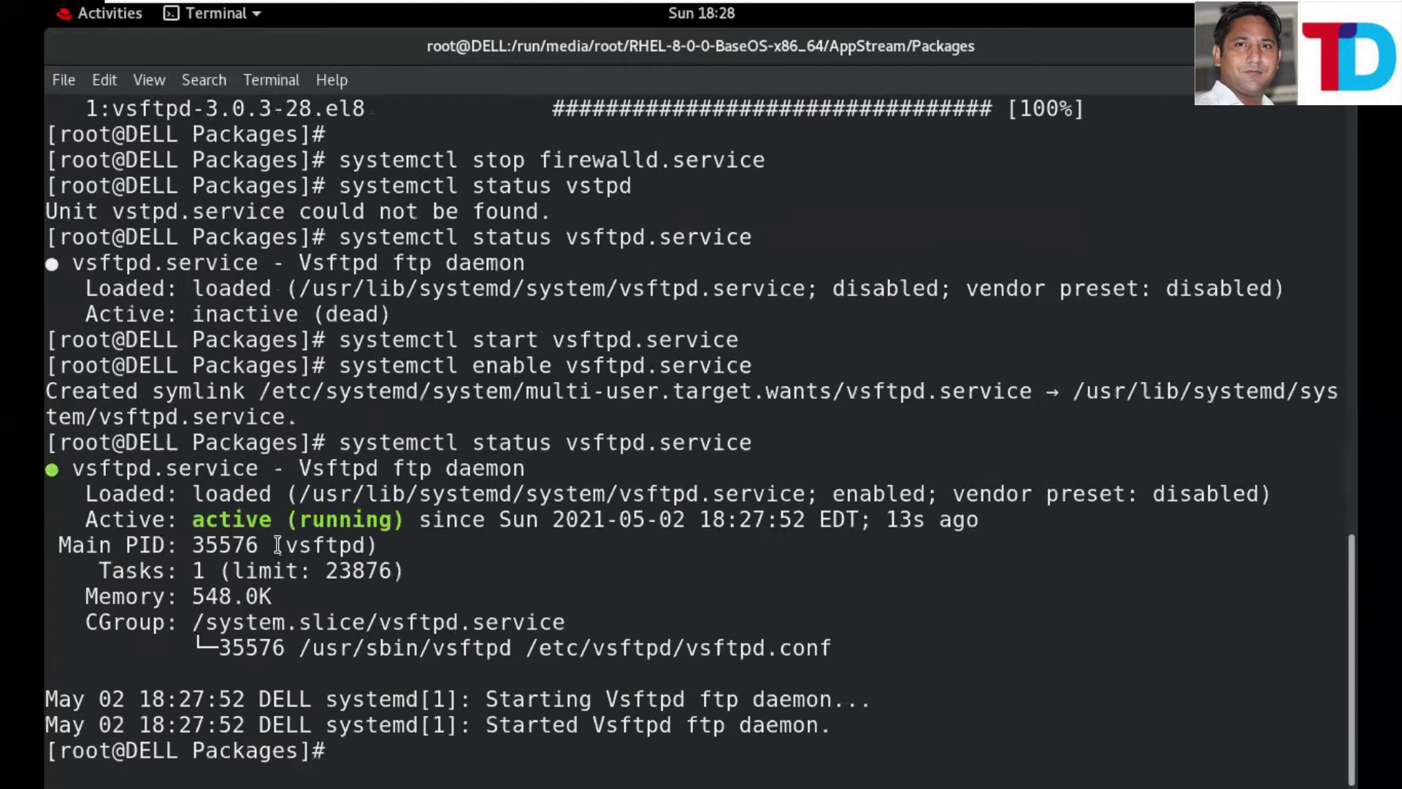
pyautogui.moveTo(191, 521); pyautogui.dragTo(339, 521)
pyautogui.moveTo(835, 495); pyautogui.dragTo(938, 496)
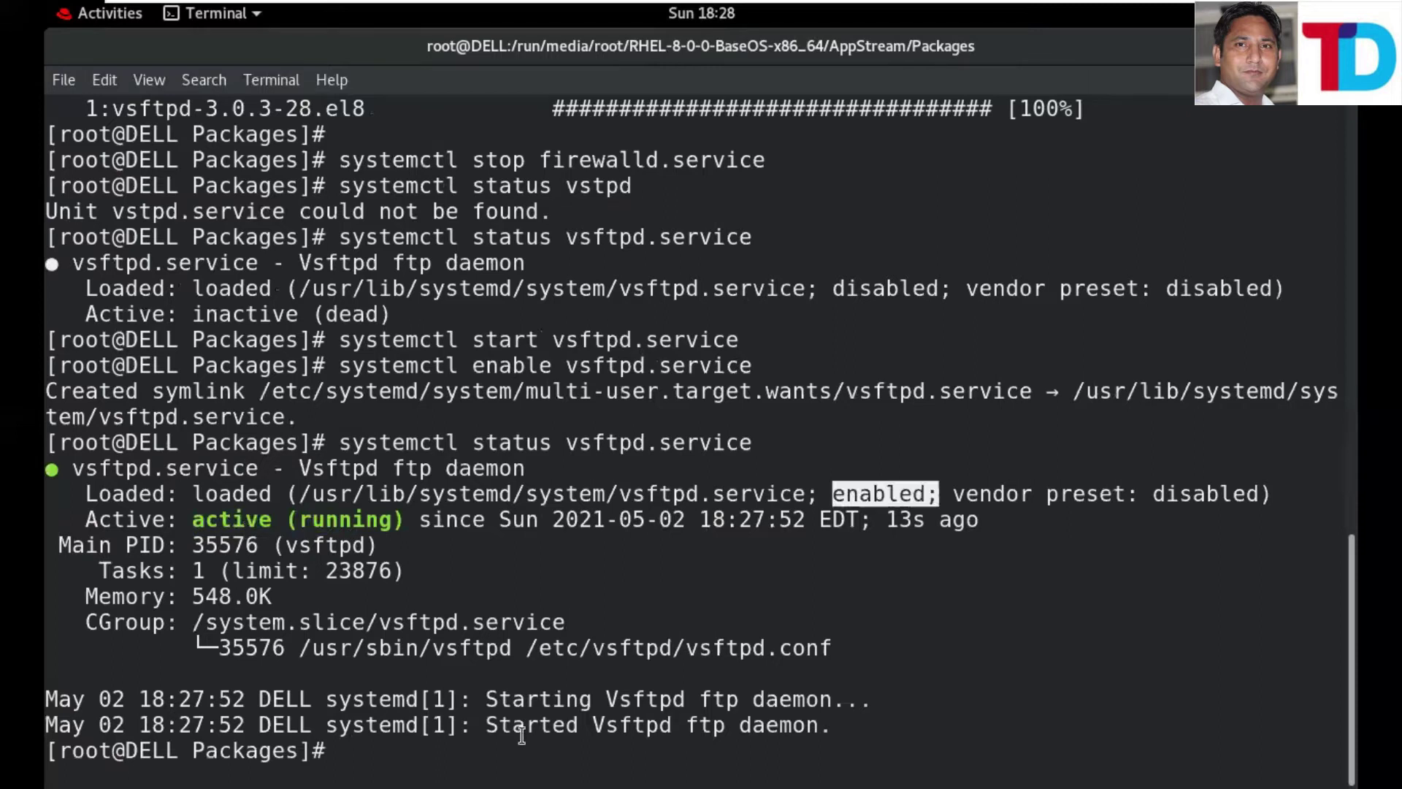
pyautogui.click(834, 497)
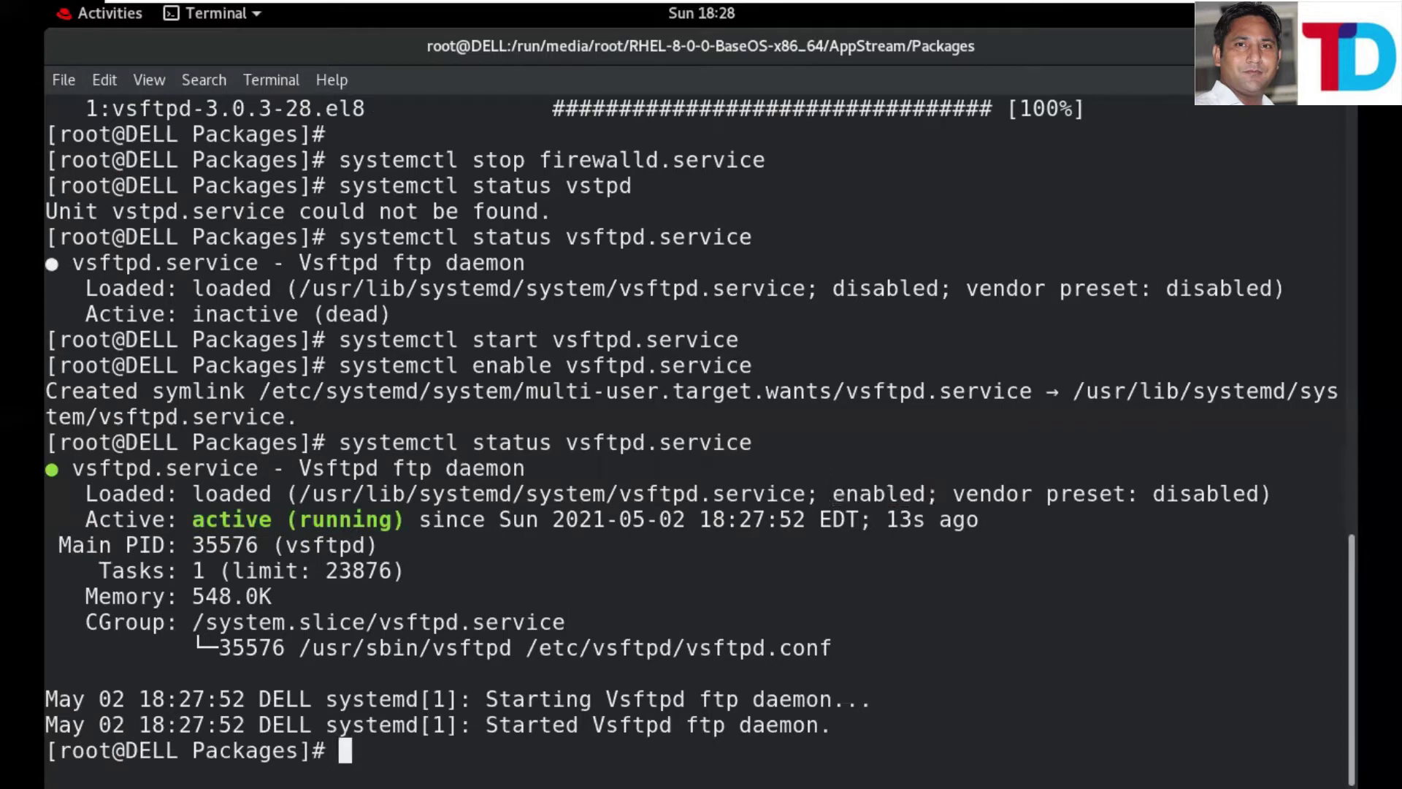
pyautogui.press('Return')
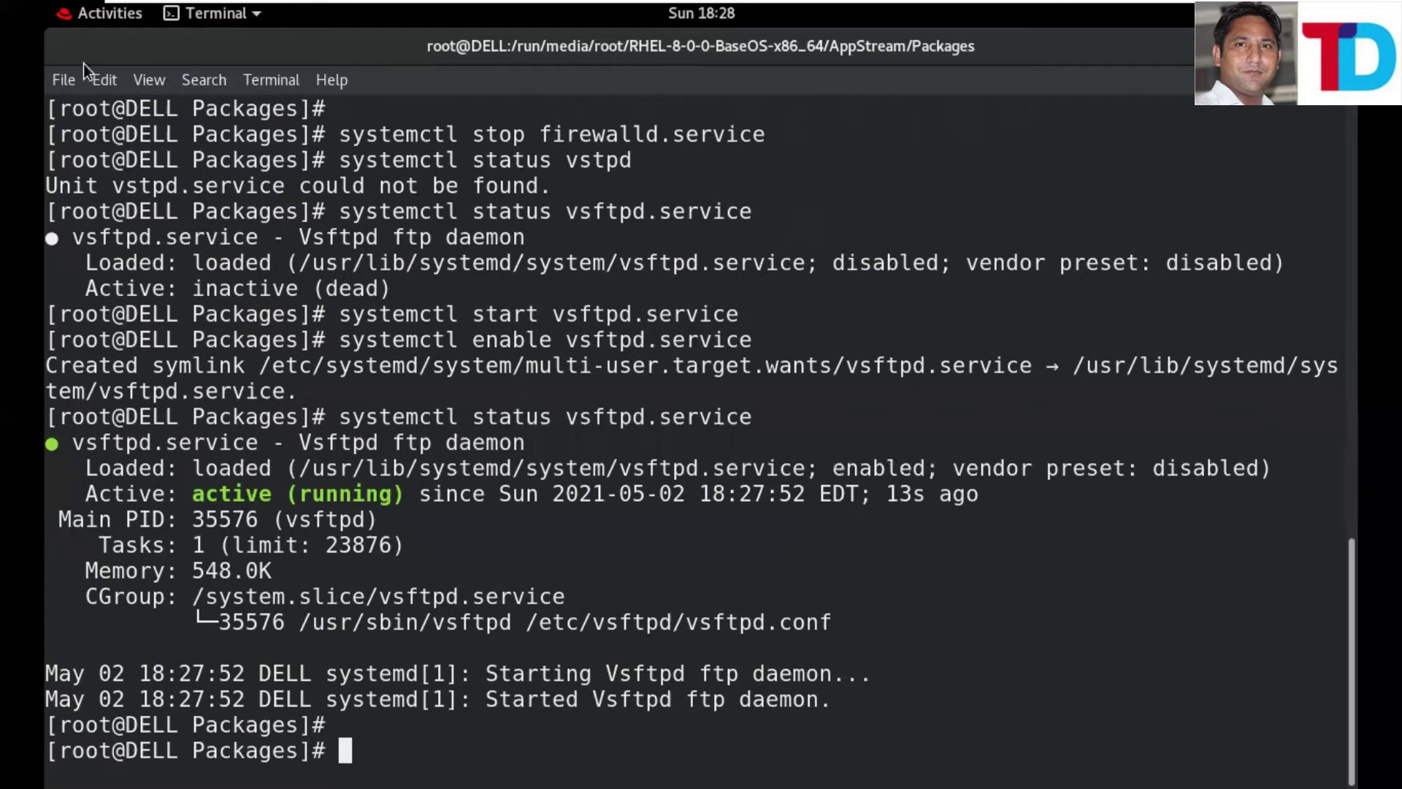
# - Launch Firefox on the server VM
pyautogui.click(113, 19)
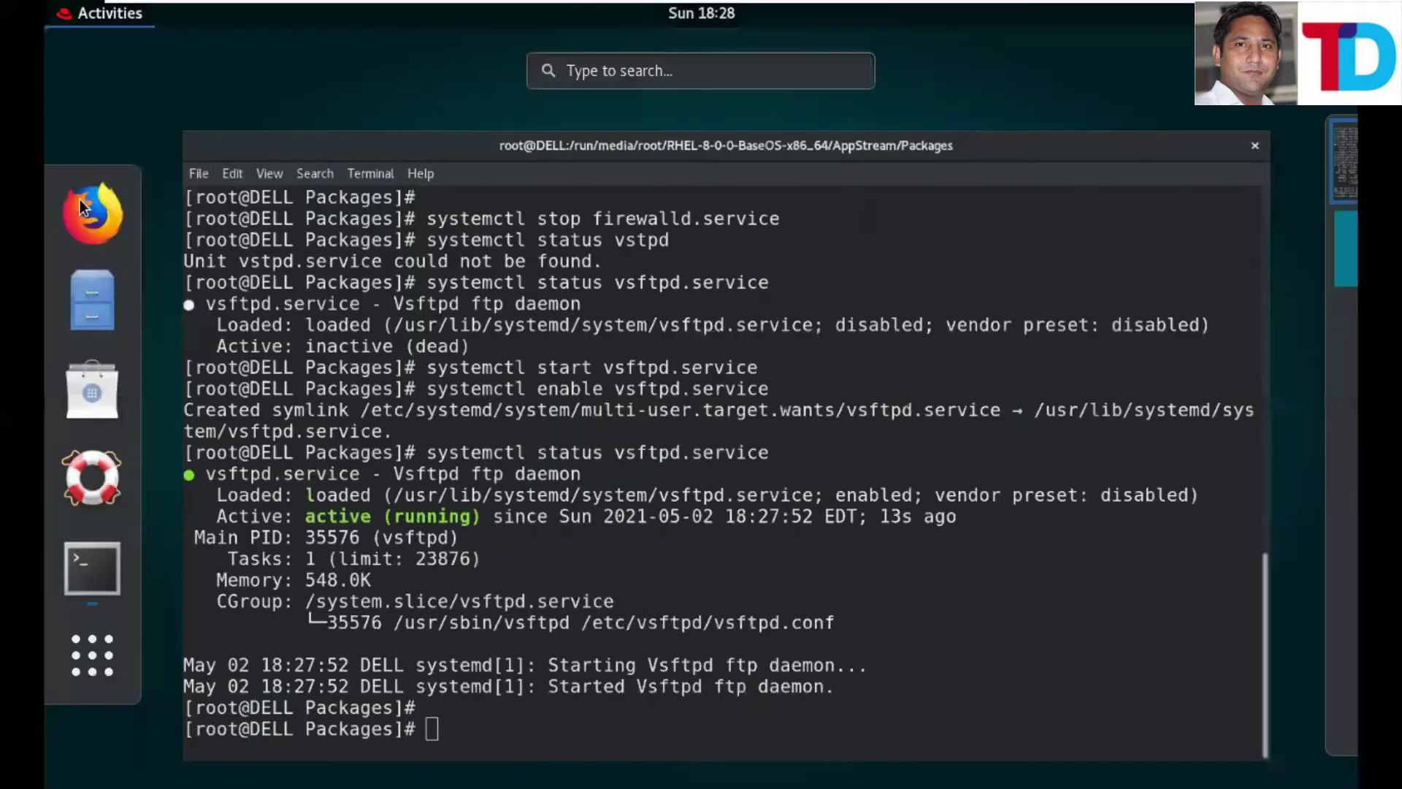
pyautogui.click(80, 202)
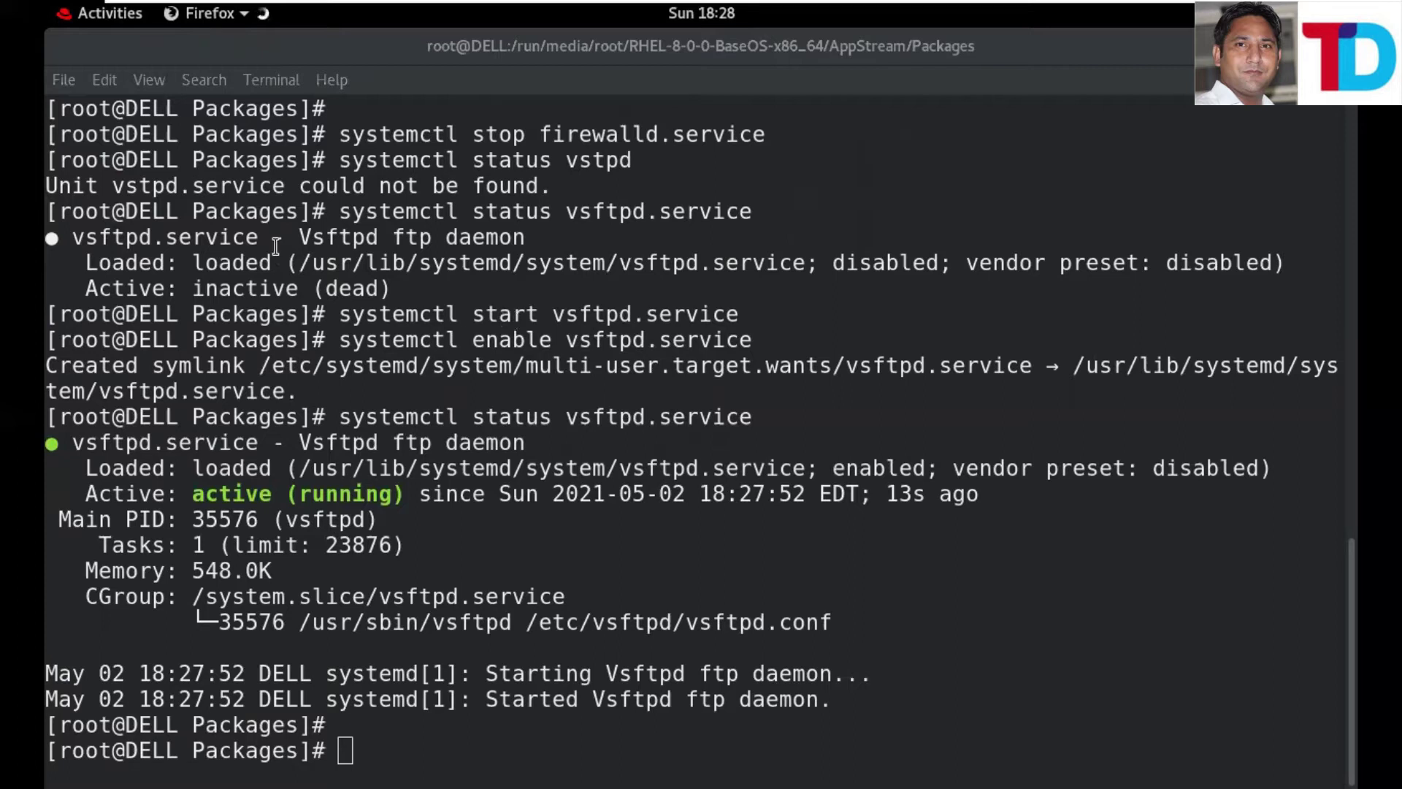
pyautogui.press('super')
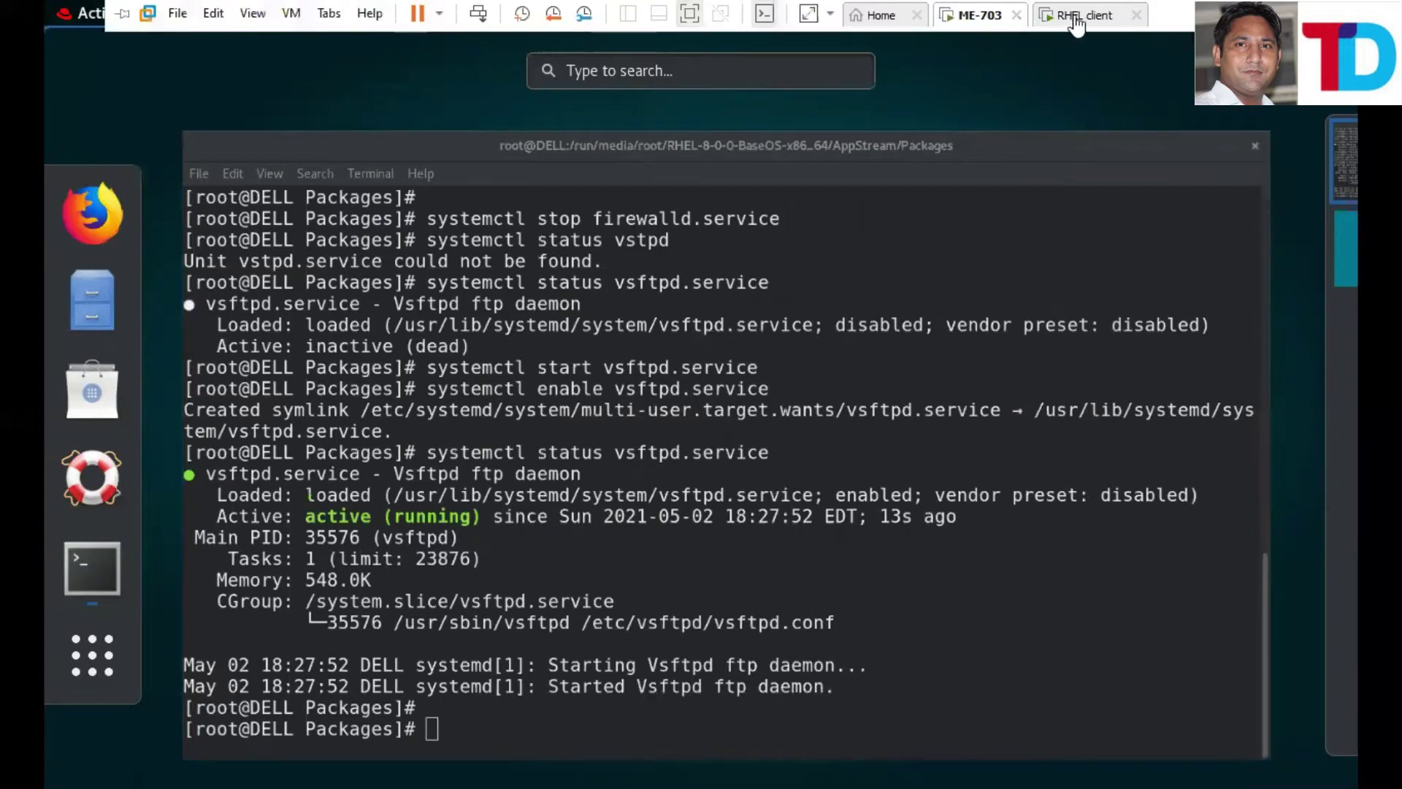
# - On the client VM, close the ifconfig terminal and launch Firefox, then bring up the server's Firefox
pyautogui.click(1079, 18)
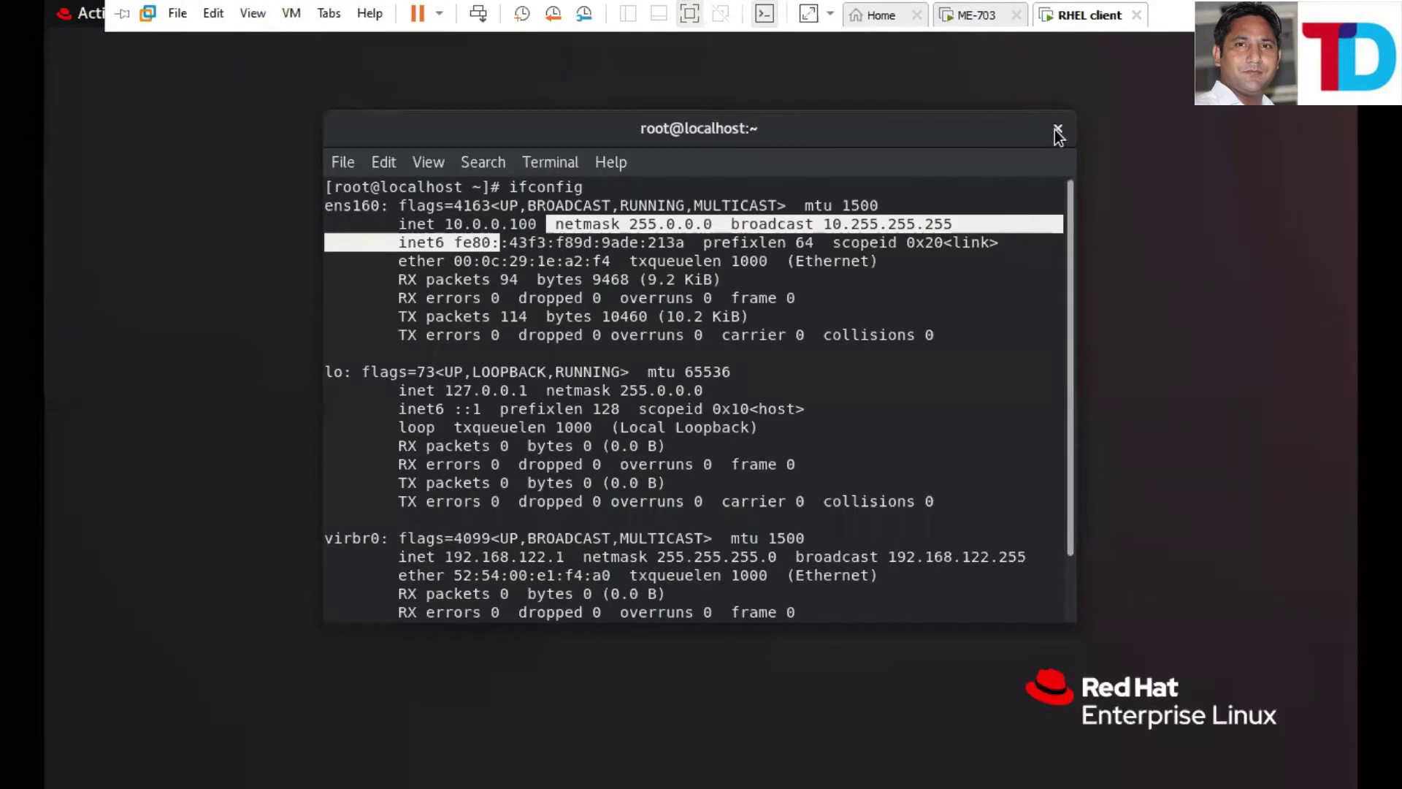
pyautogui.click(1057, 130)
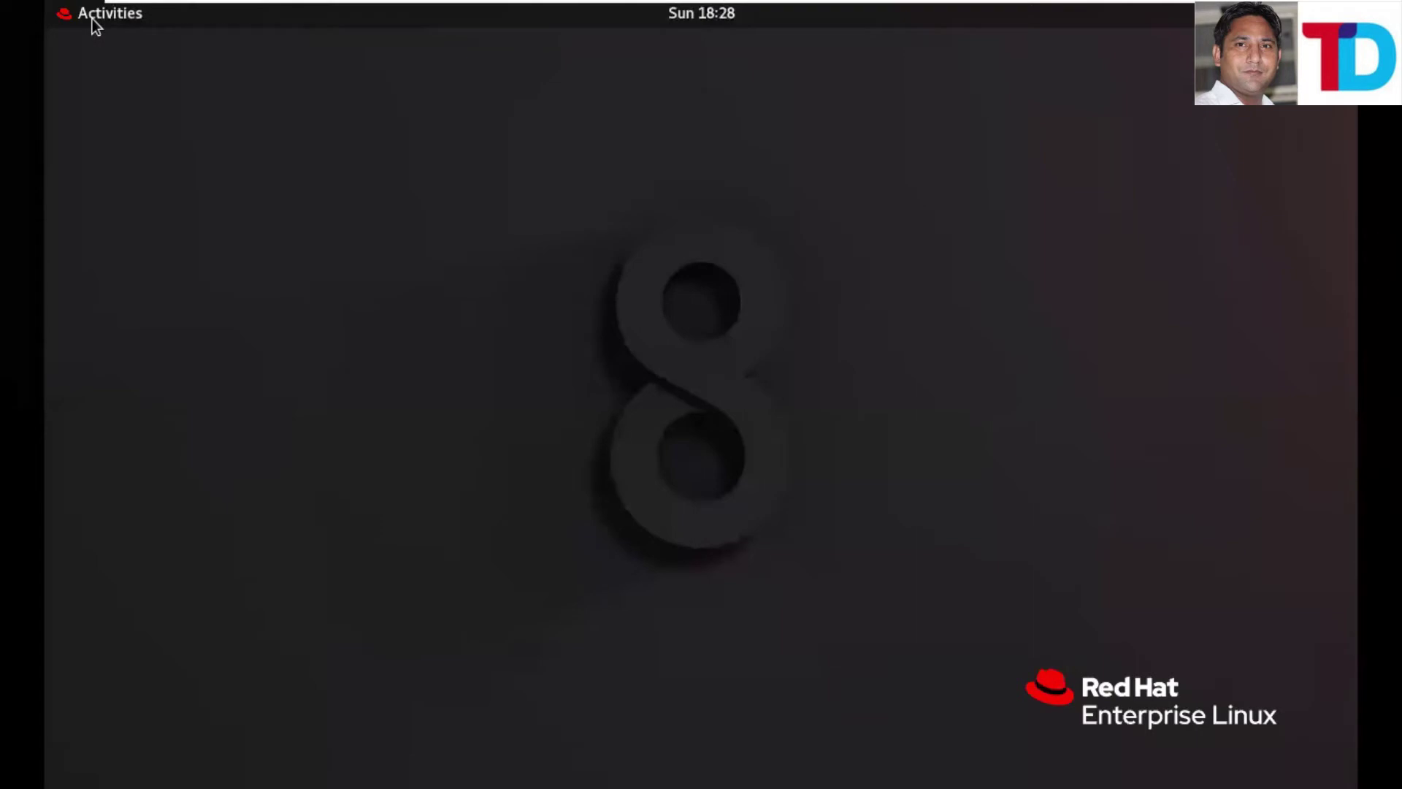
pyautogui.press('super')
pyautogui.click(93, 231)
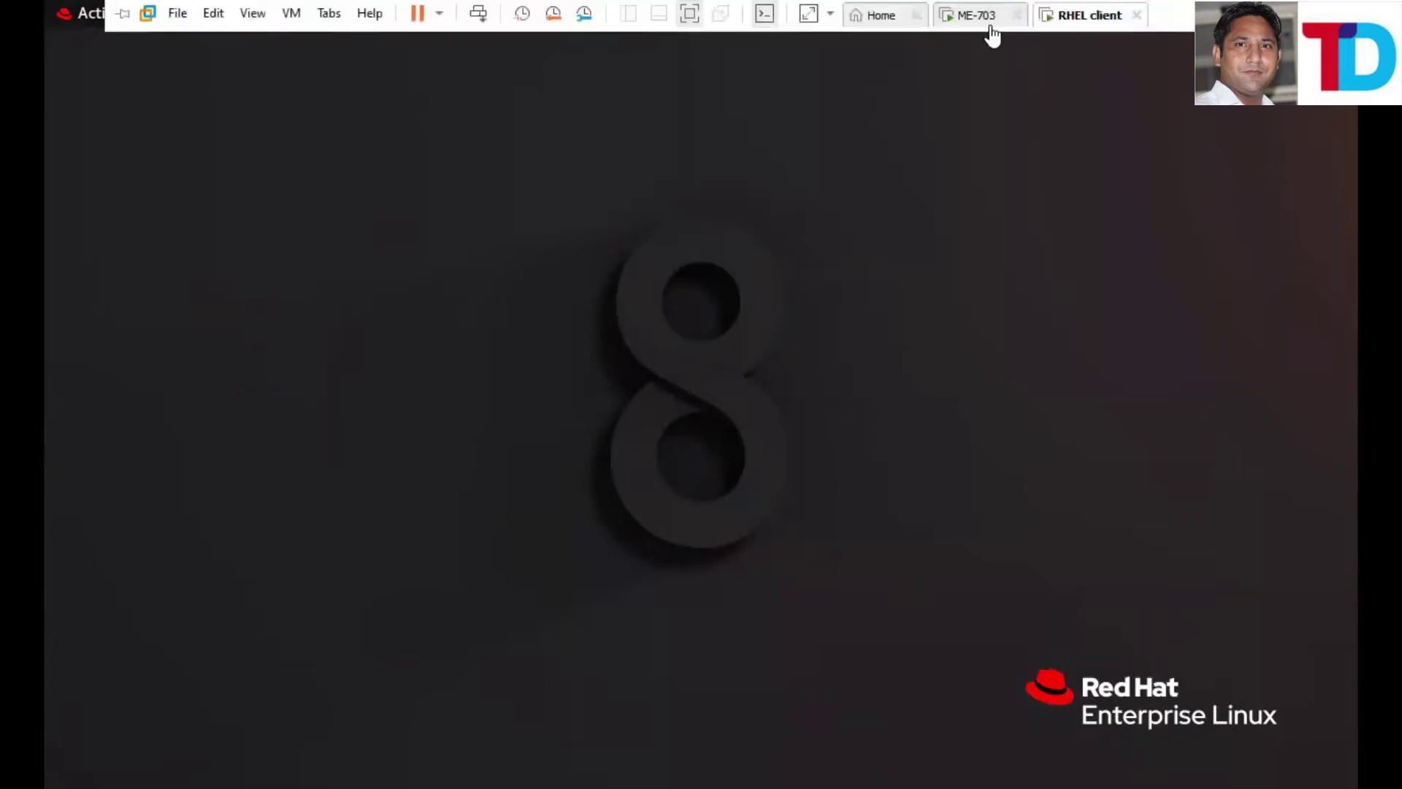
pyautogui.press('super')
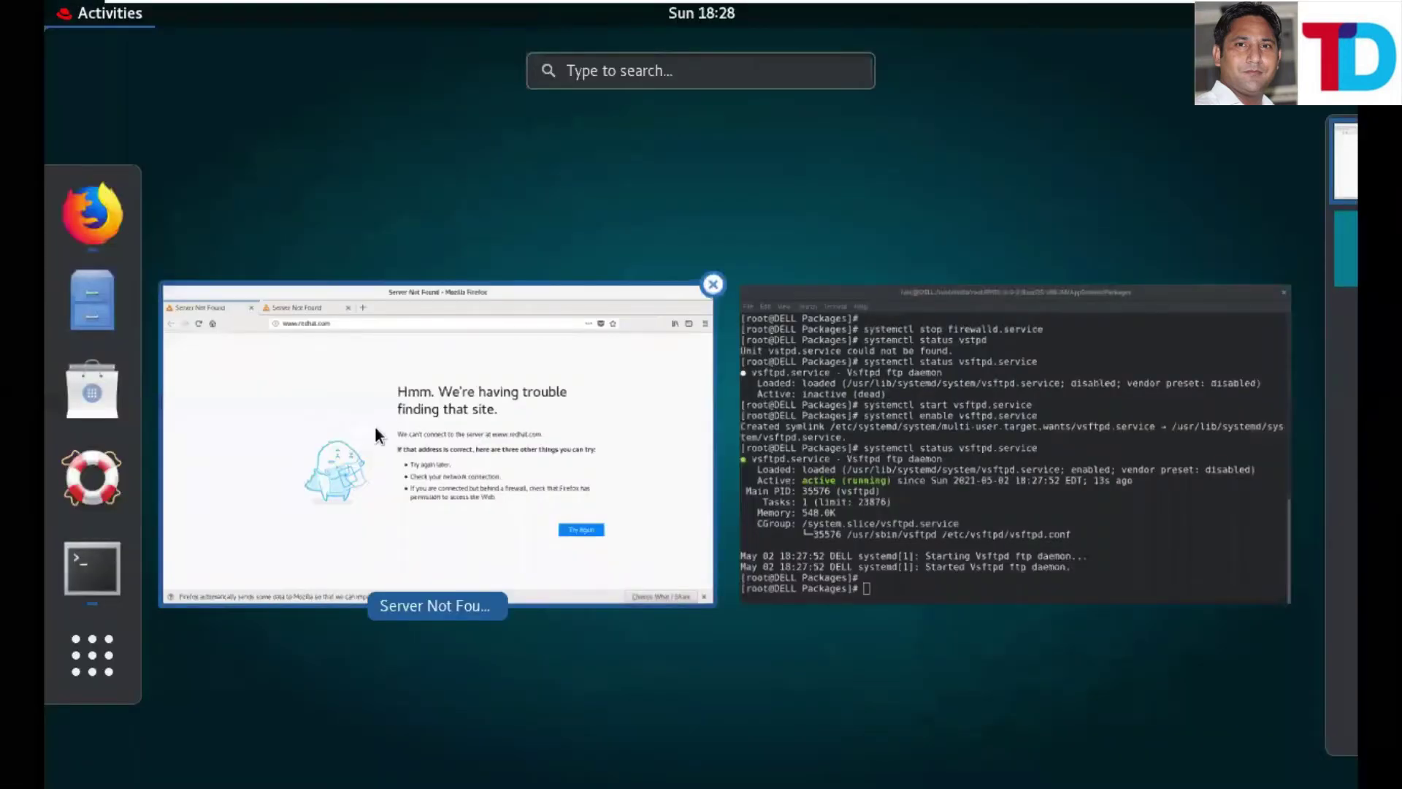
pyautogui.press('super')
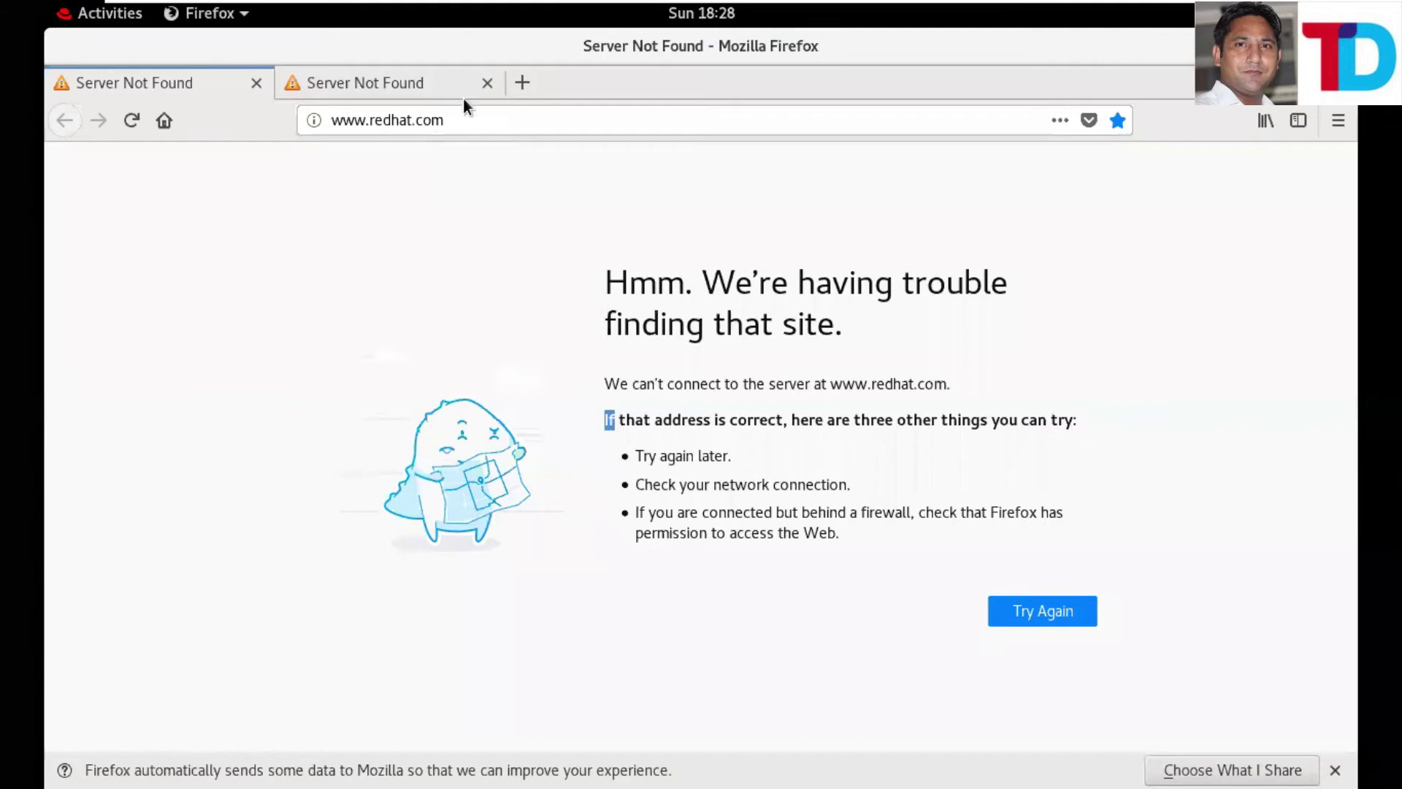
# - Close the extra tab and open ftp://10.0.0.1 in Firefox
pyautogui.click(487, 83)
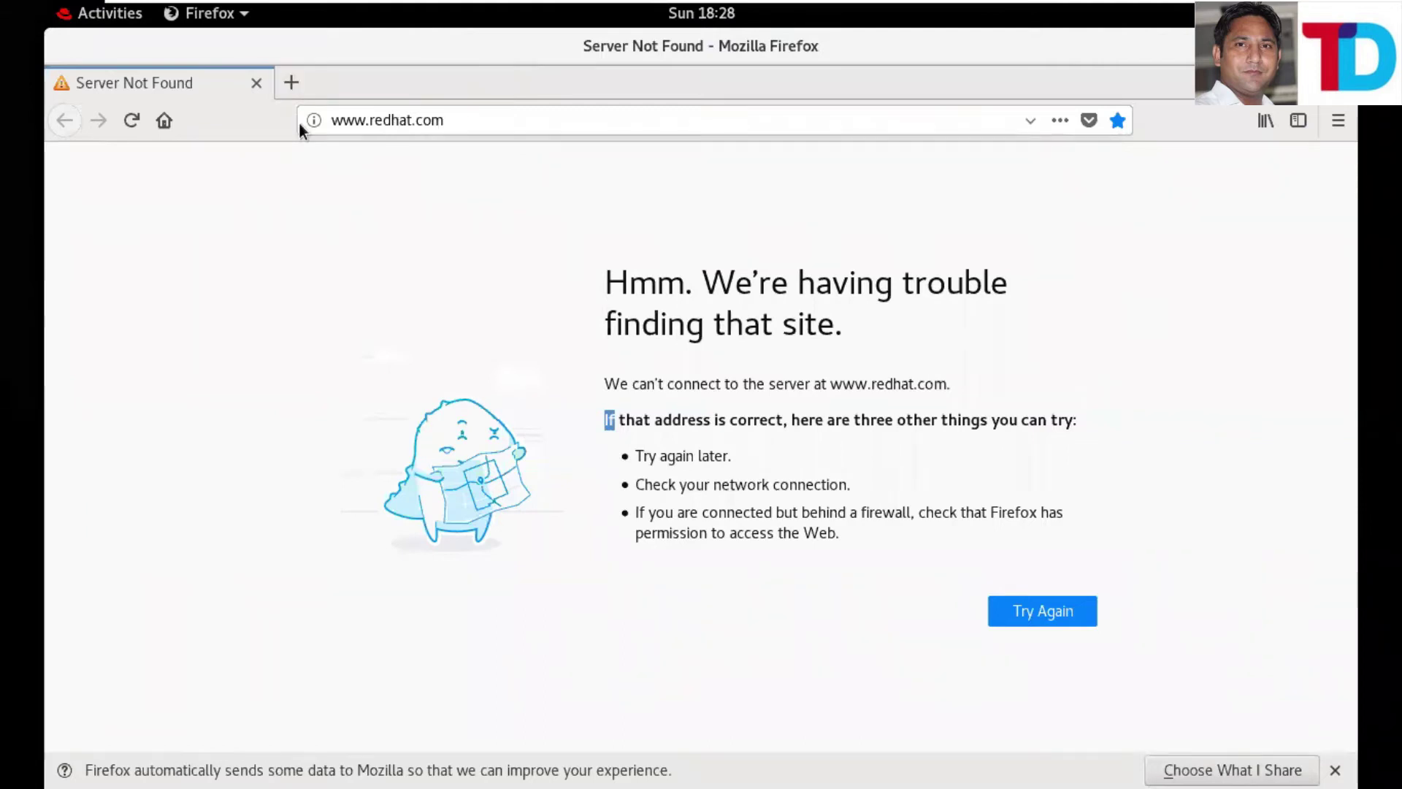
pyautogui.click(299, 125)
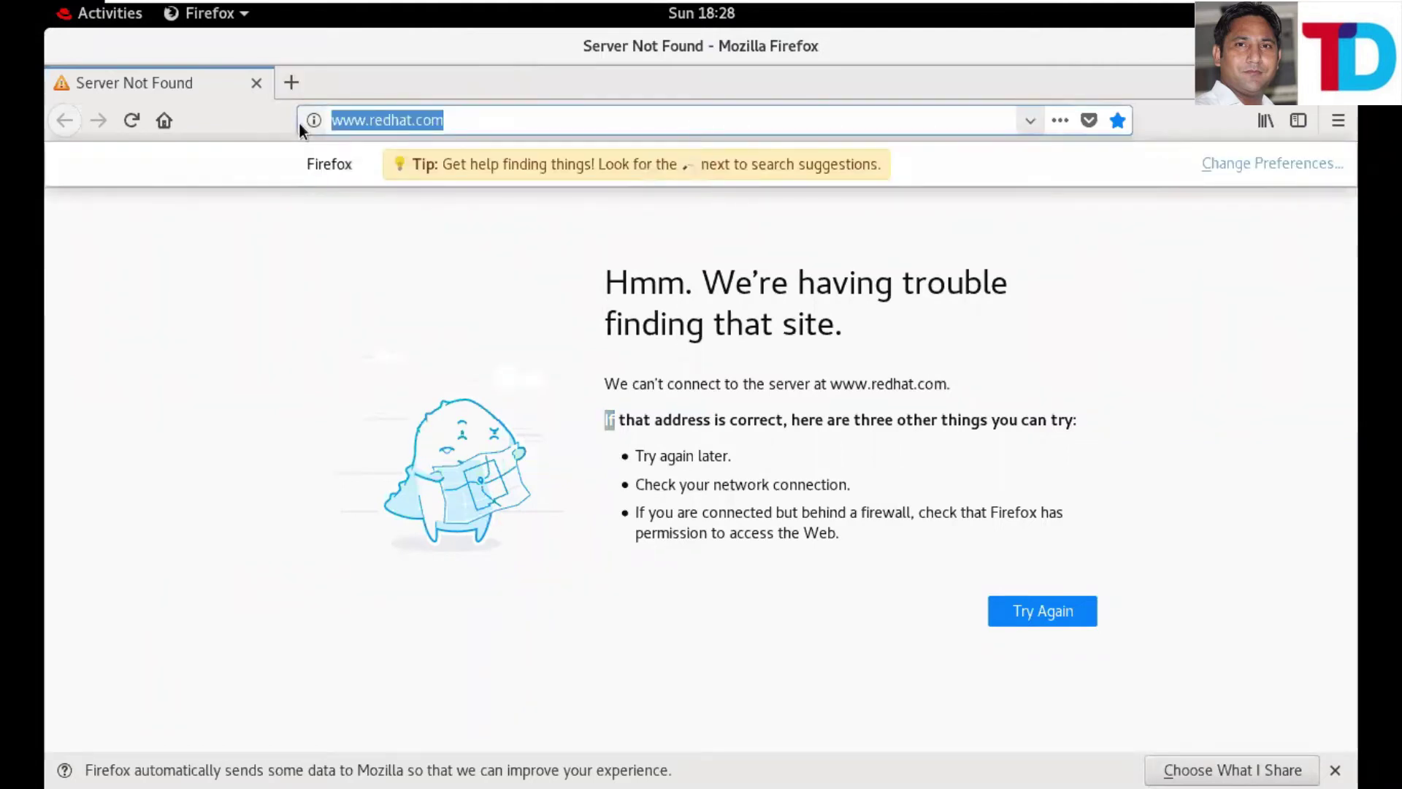
pyautogui.write('ftp')
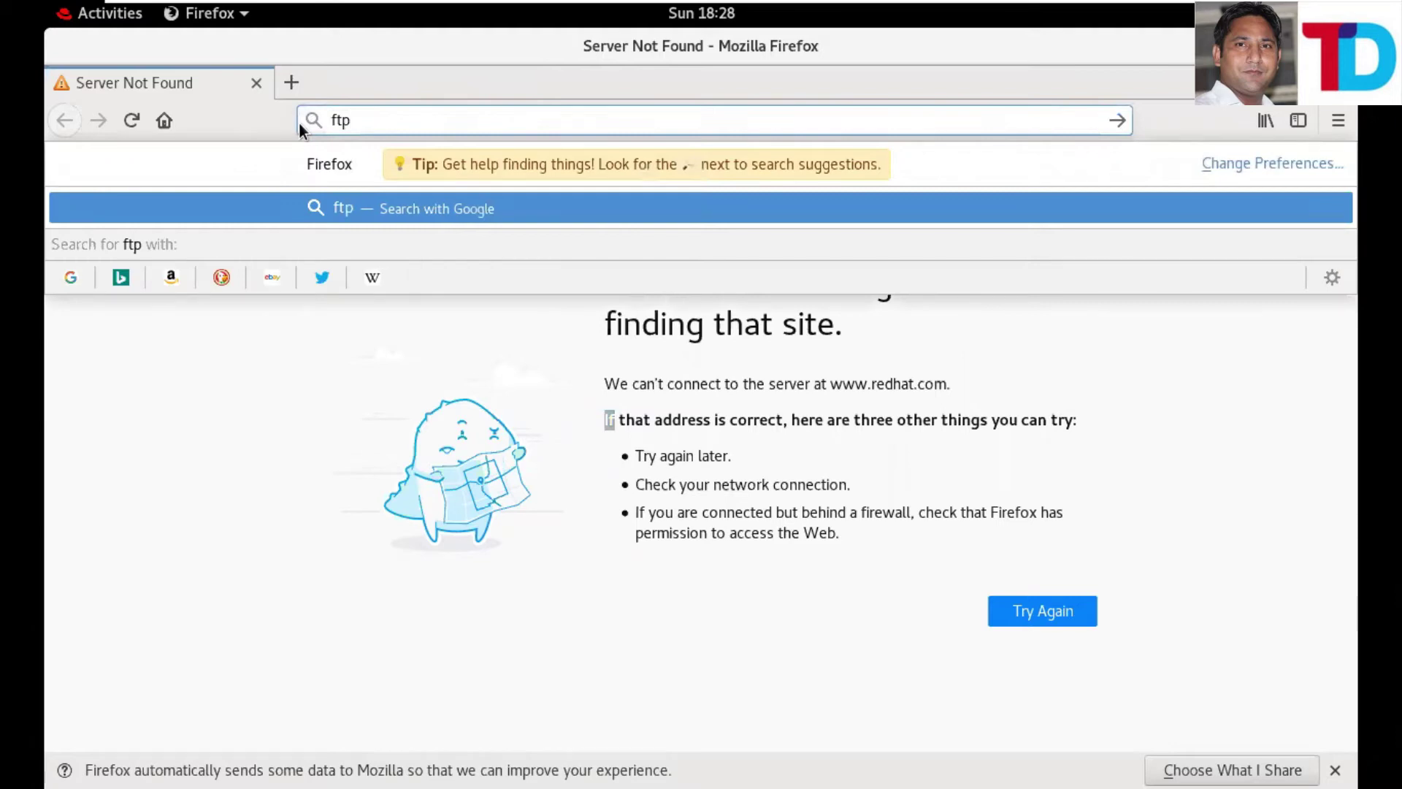
pyautogui.write(':')
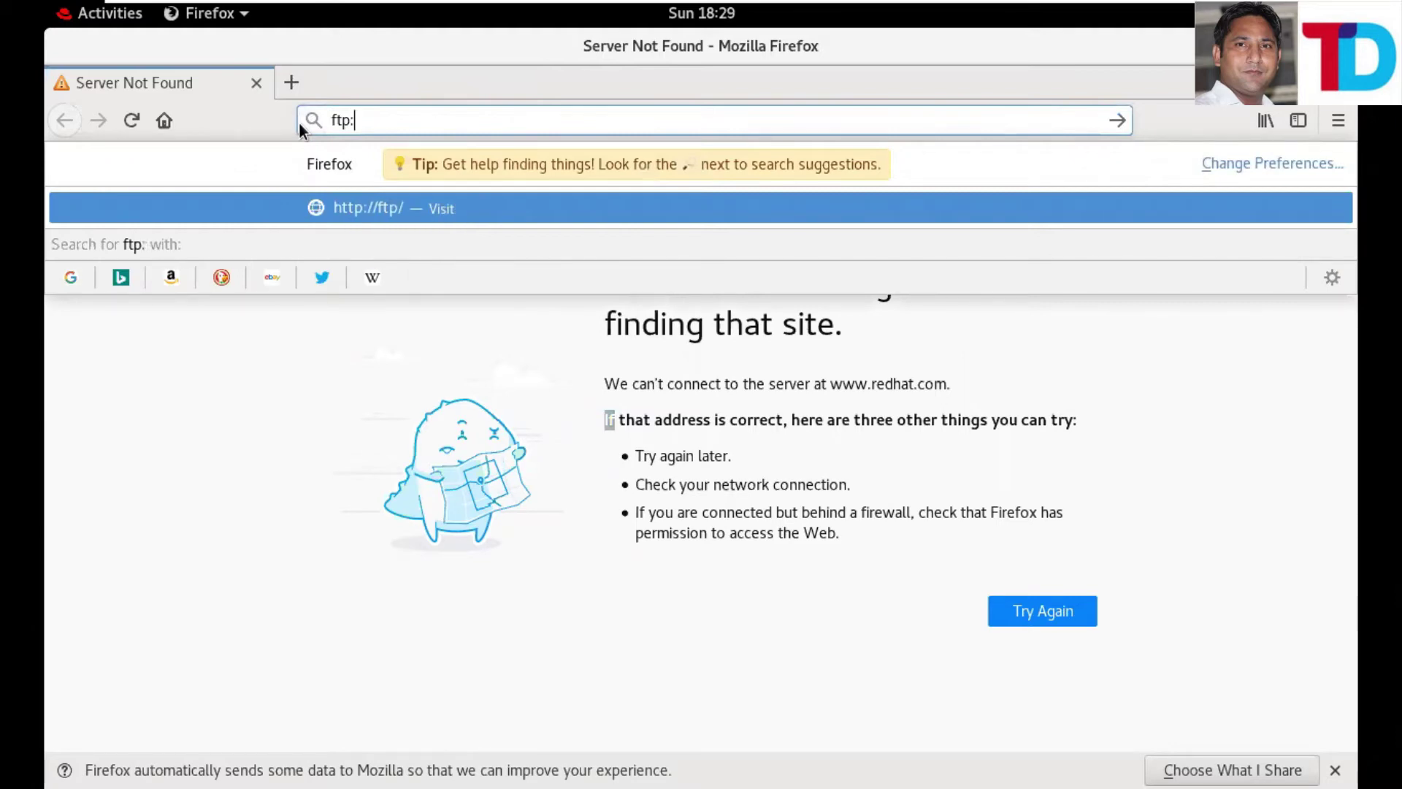
pyautogui.write('//10.0.')
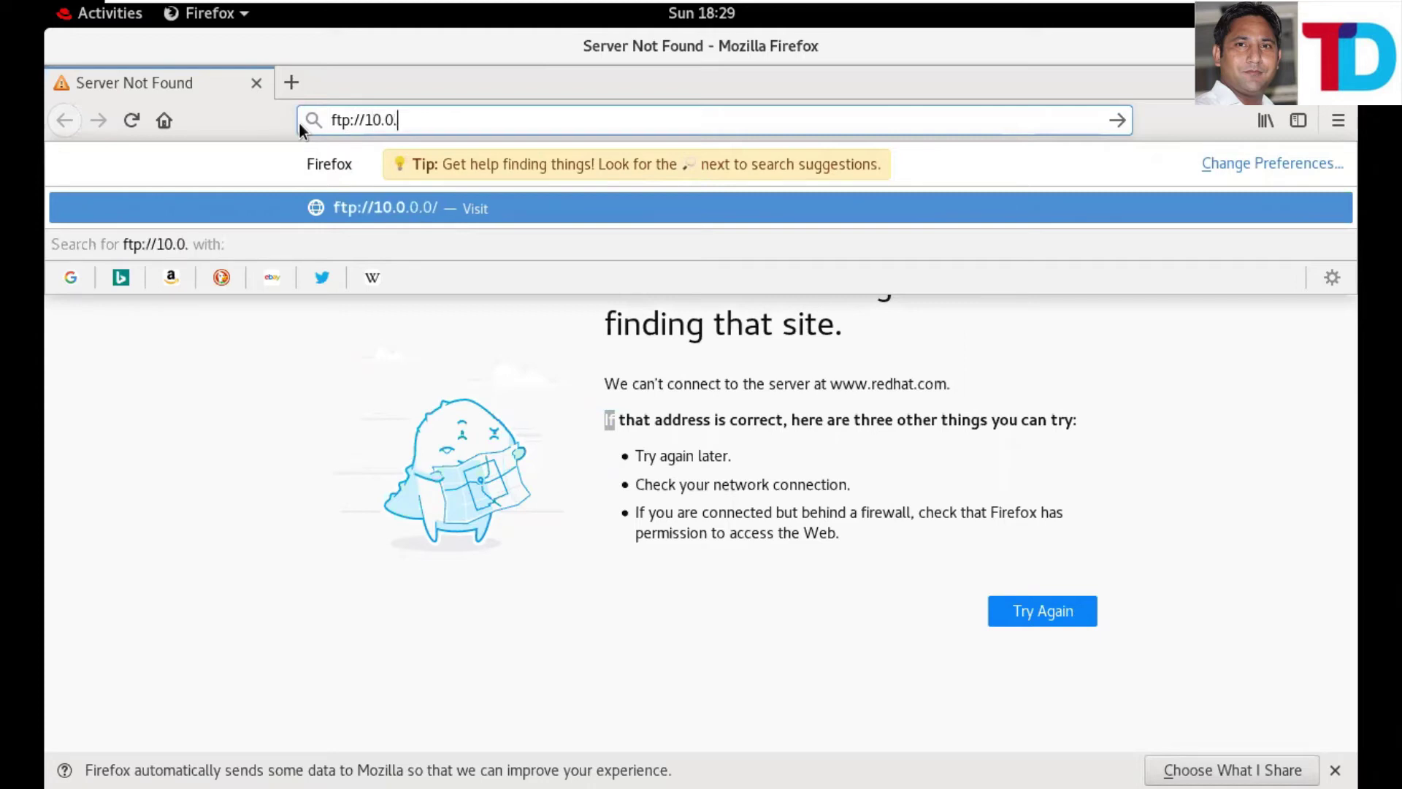
pyautogui.write('0.1')
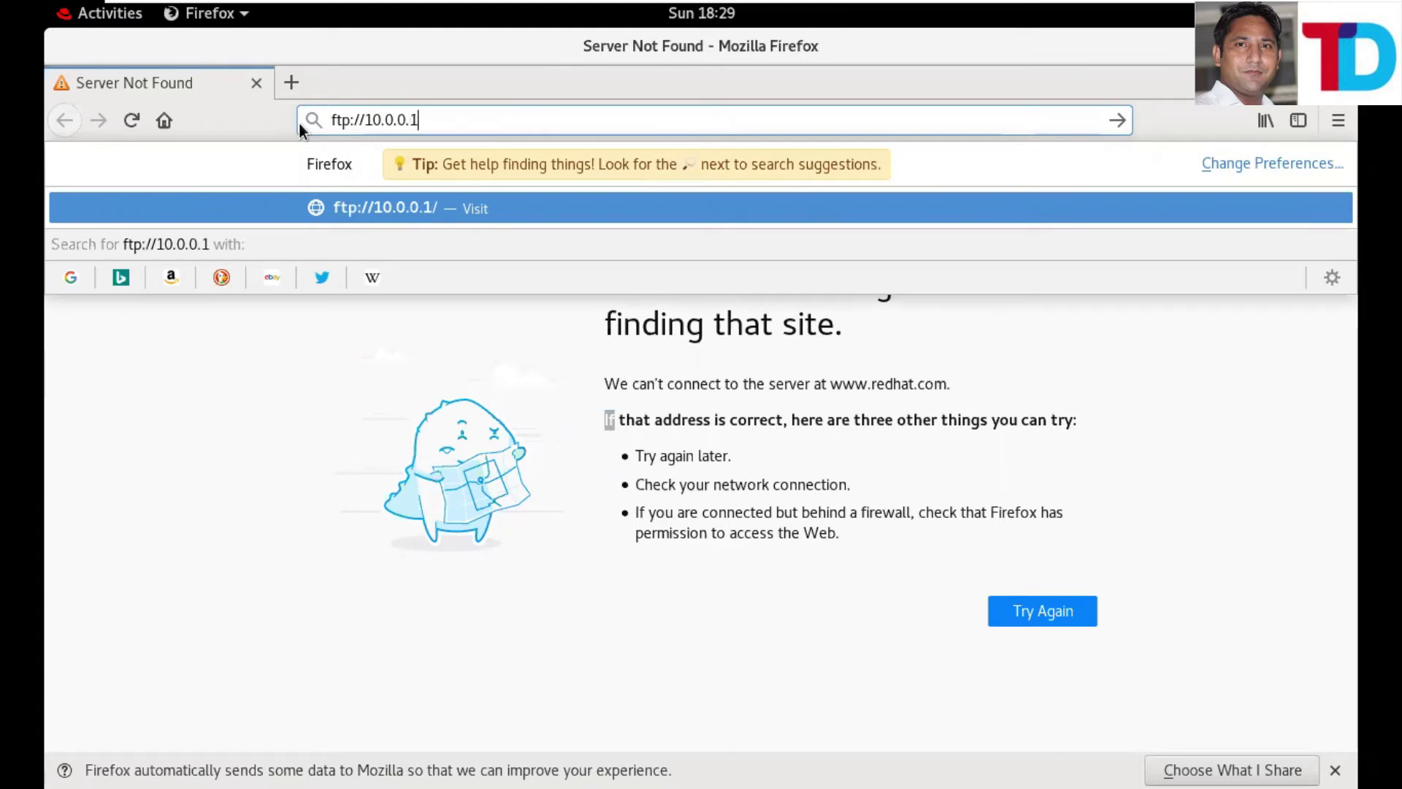
pyautogui.press('Return')
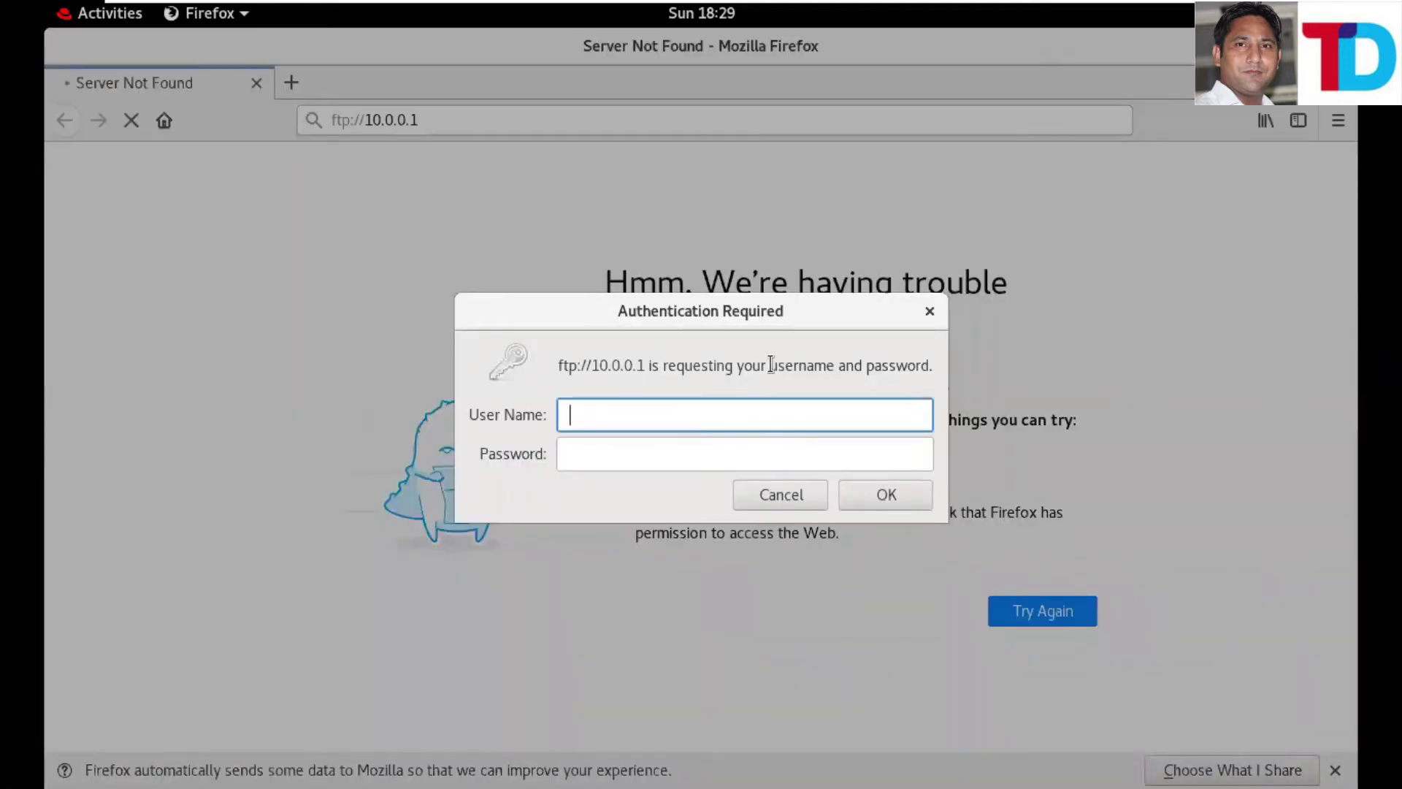
# - Log in with a local user's name and password, dismiss the 530 Login incorrect alert, and return to the terminal
pyautogui.moveTo(771, 364); pyautogui.dragTo(944, 369)
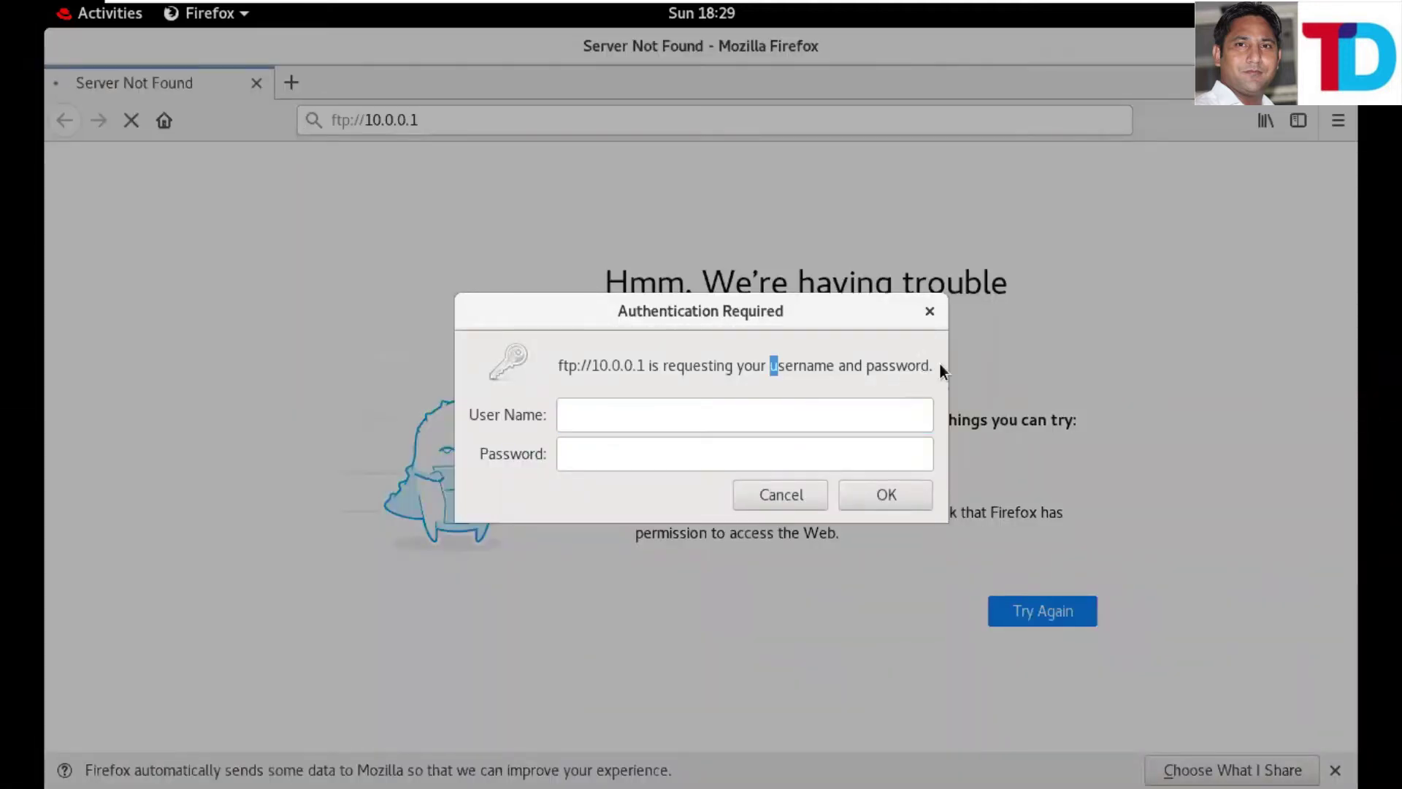
pyautogui.click(631, 422)
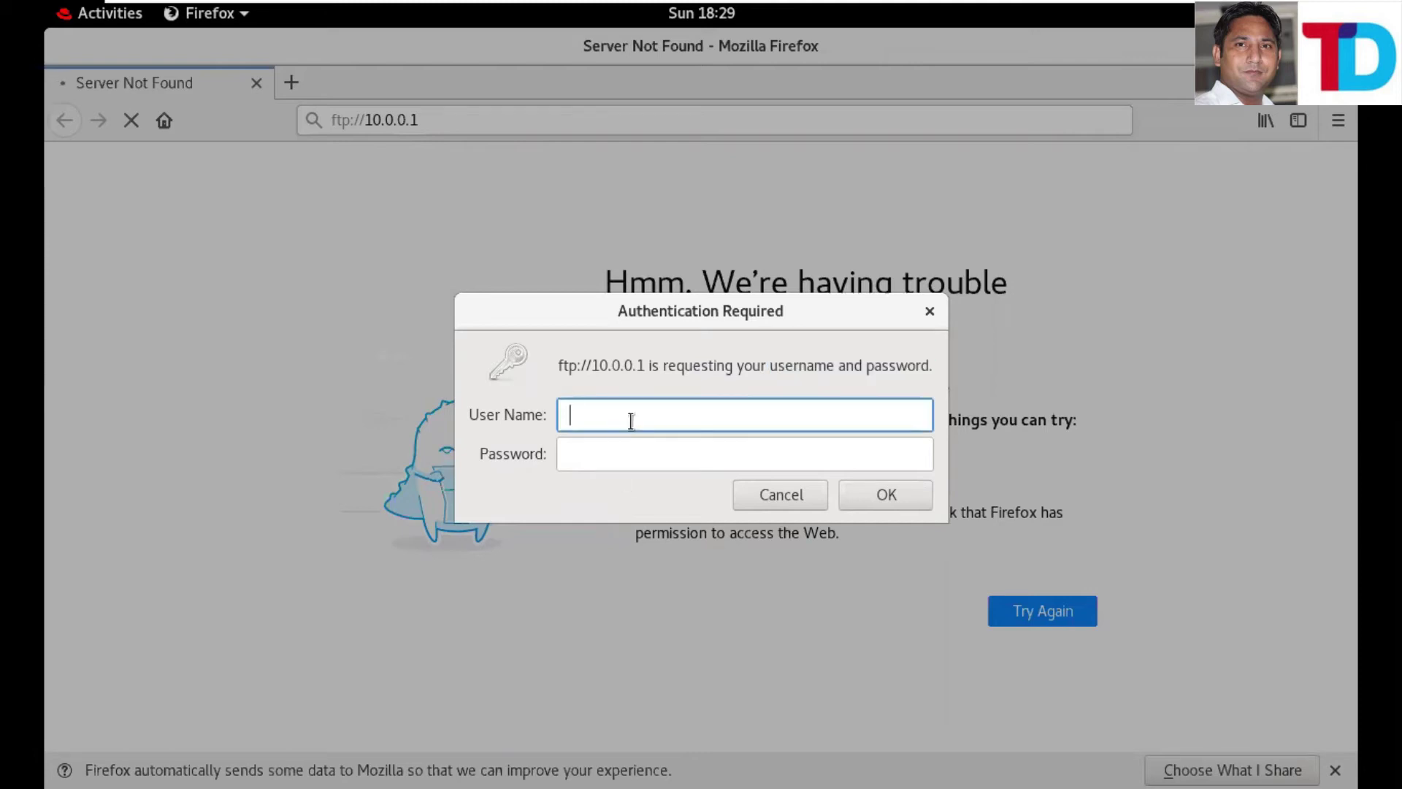
pyautogui.write('Ajit')
pyautogui.press('Tab')
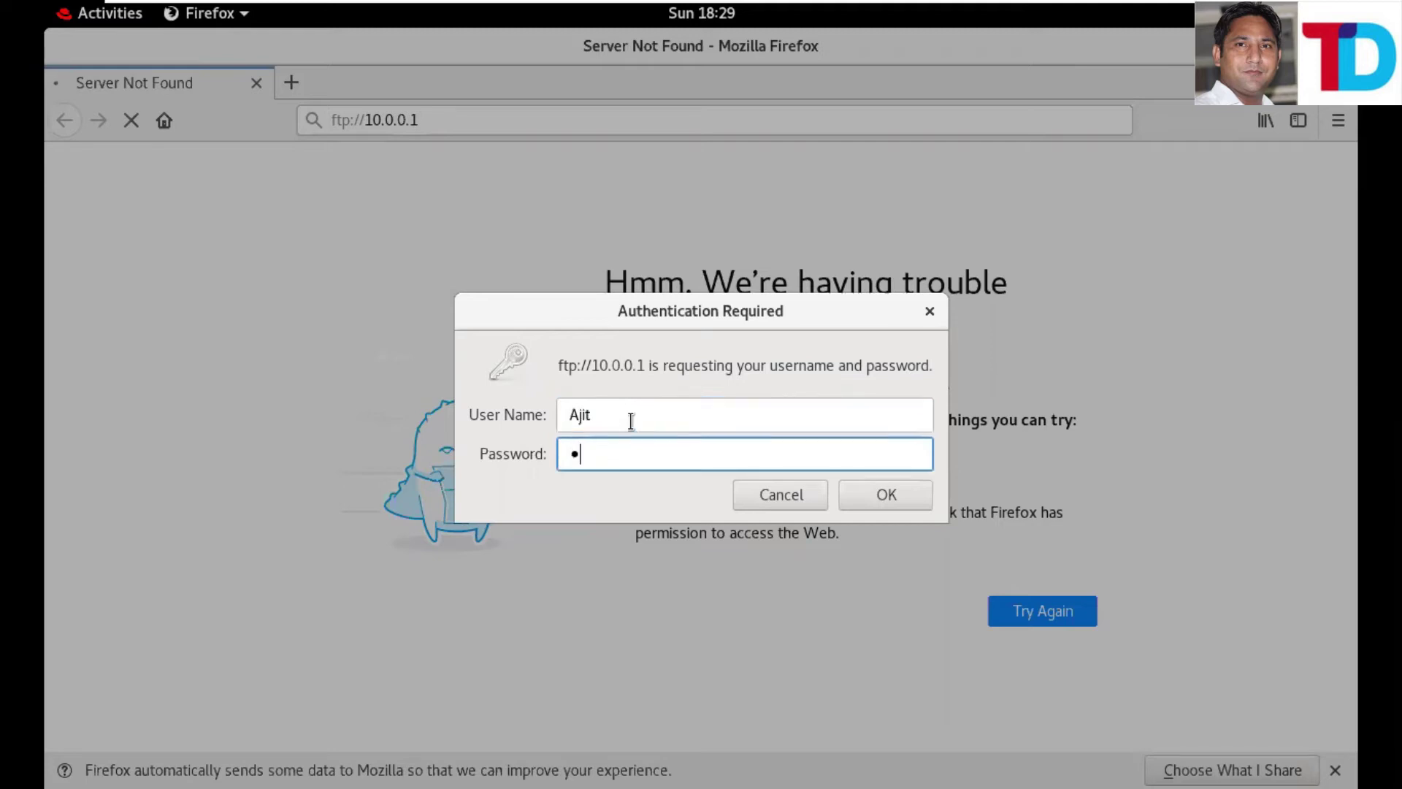
pyautogui.press('Return')
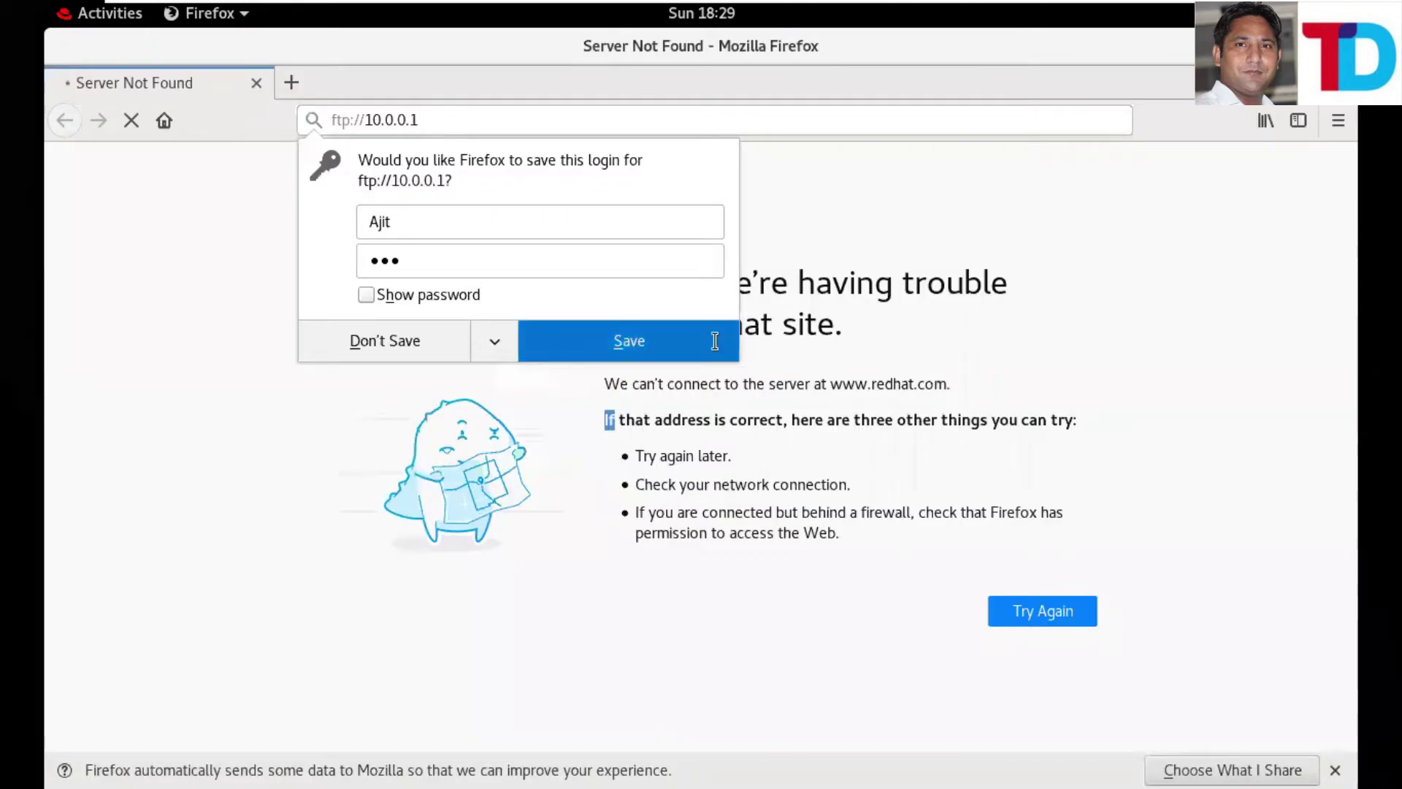
pyautogui.click(628, 341)
pyautogui.click(824, 468)
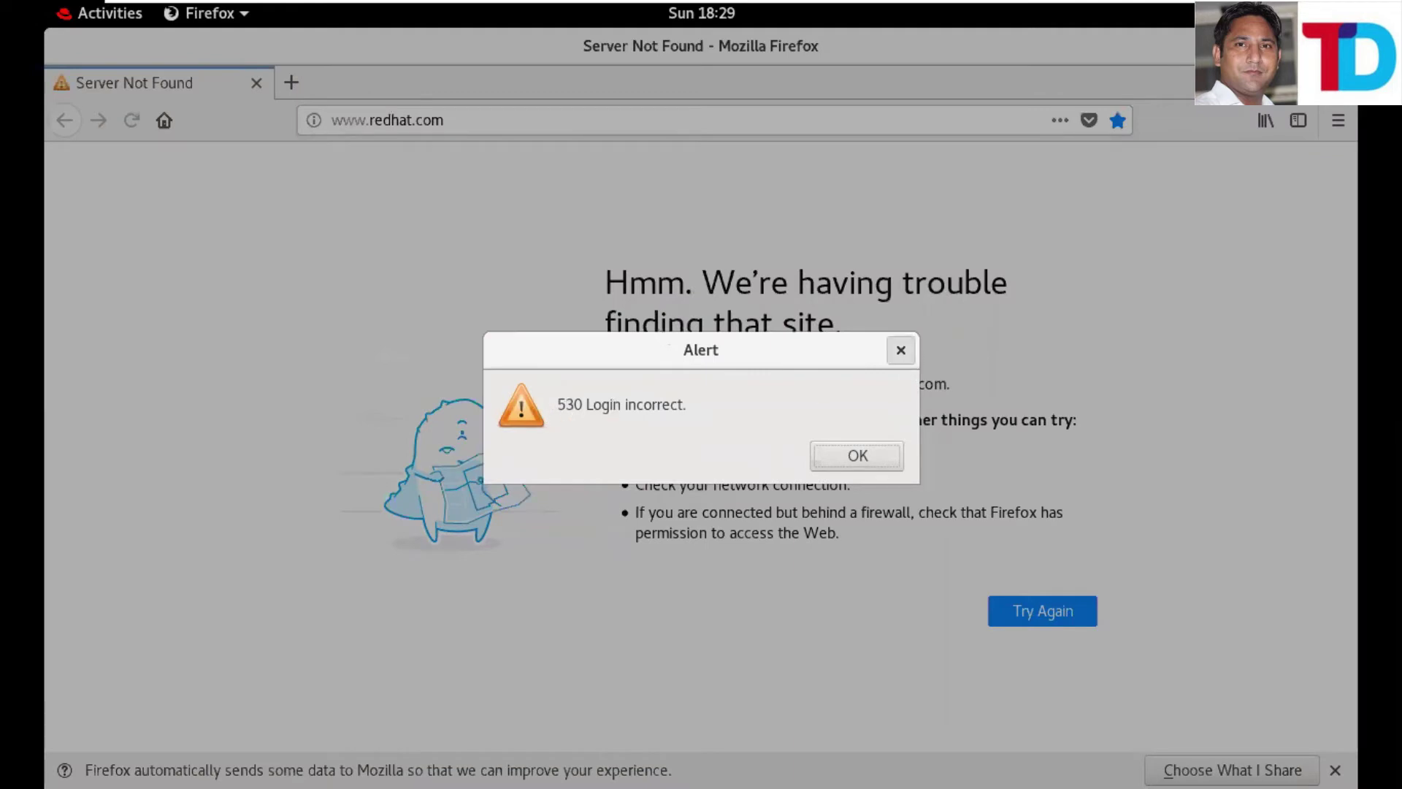
pyautogui.click(901, 350)
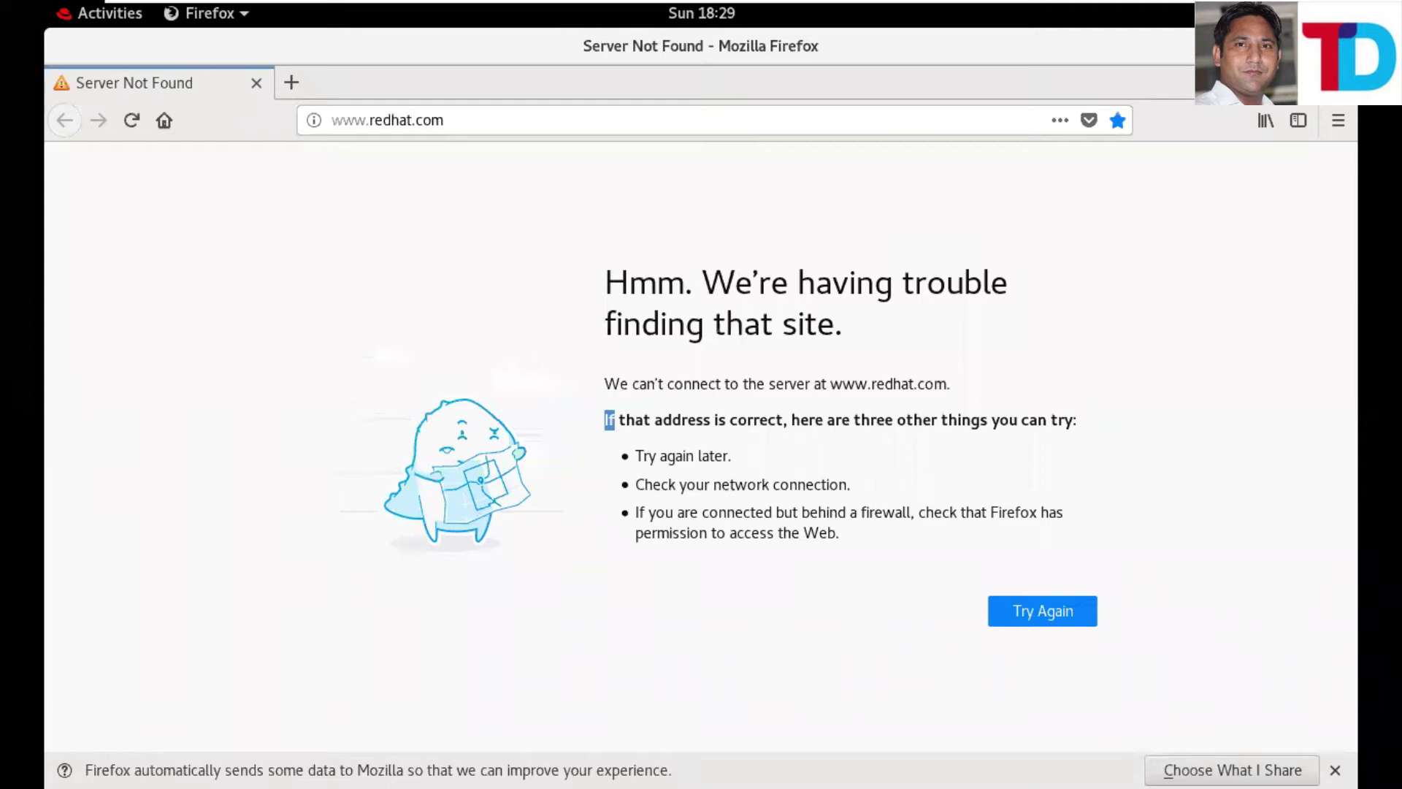
pyautogui.hotkey('alt', 'Tab')
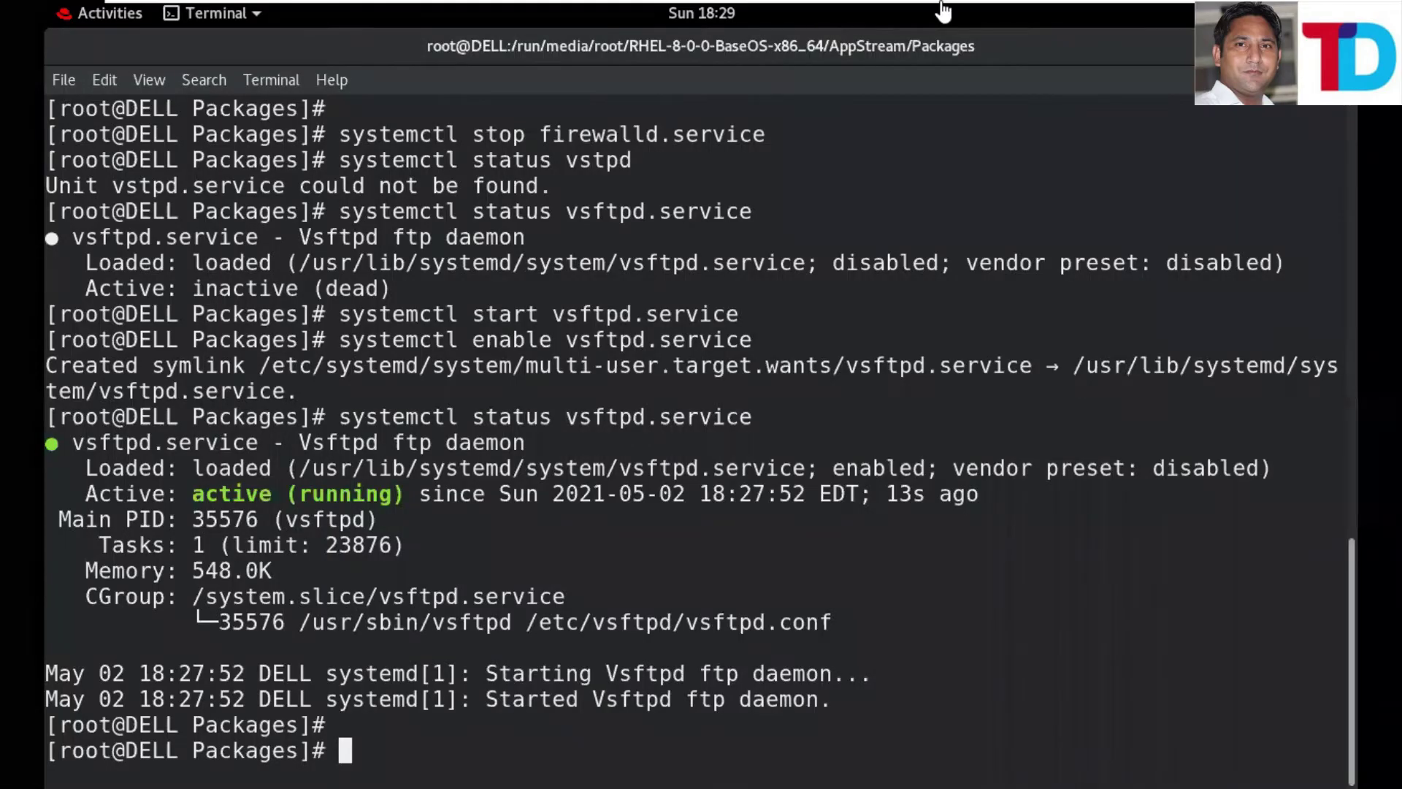
# - Try a root login to ftp://10.0.0.1 in the client's Firefox, which is refused with 530 Permission denied
pyautogui.hotkey('alt', 'Tab')
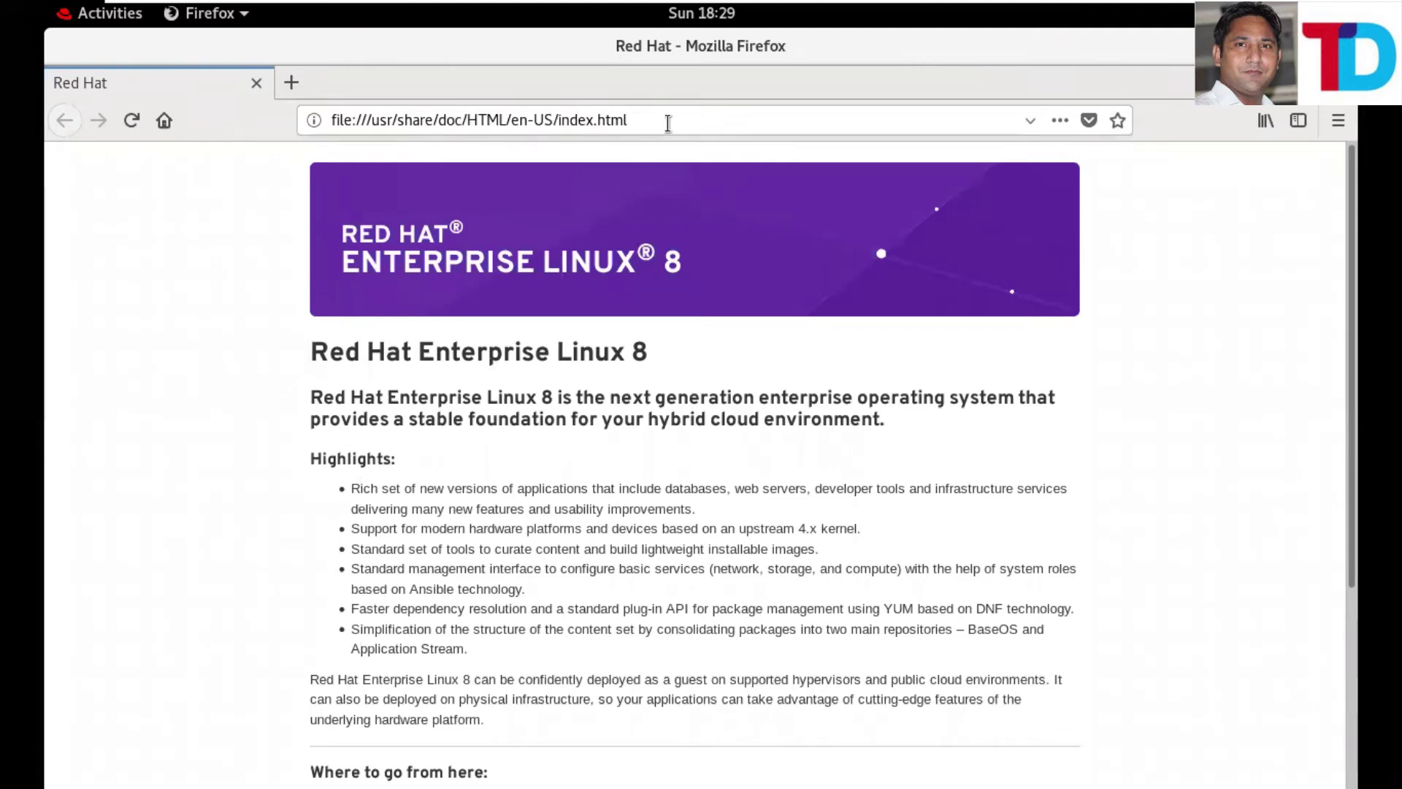
pyautogui.moveTo(670, 122); pyautogui.dragTo(305, 116)
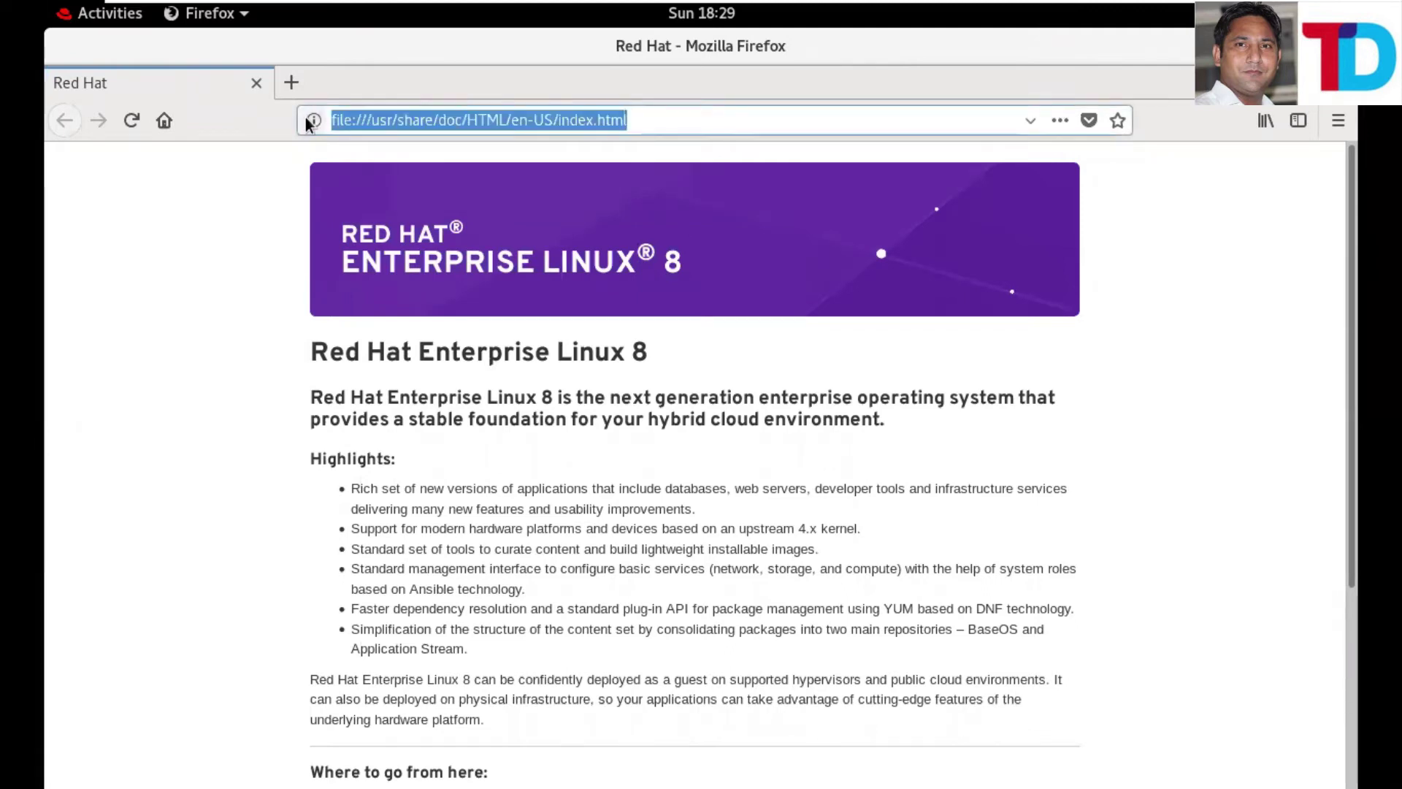
pyautogui.write('ftp')
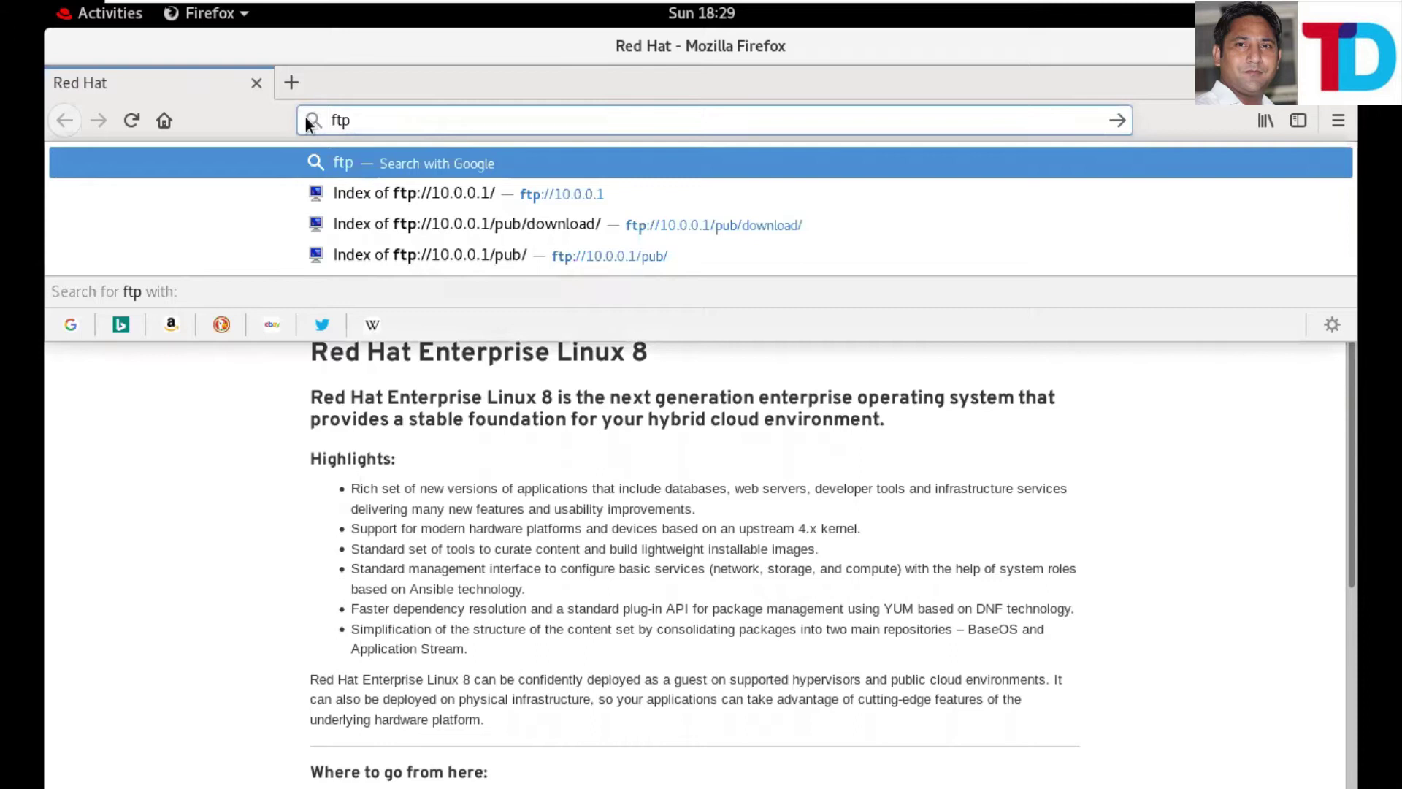
pyautogui.write('://')
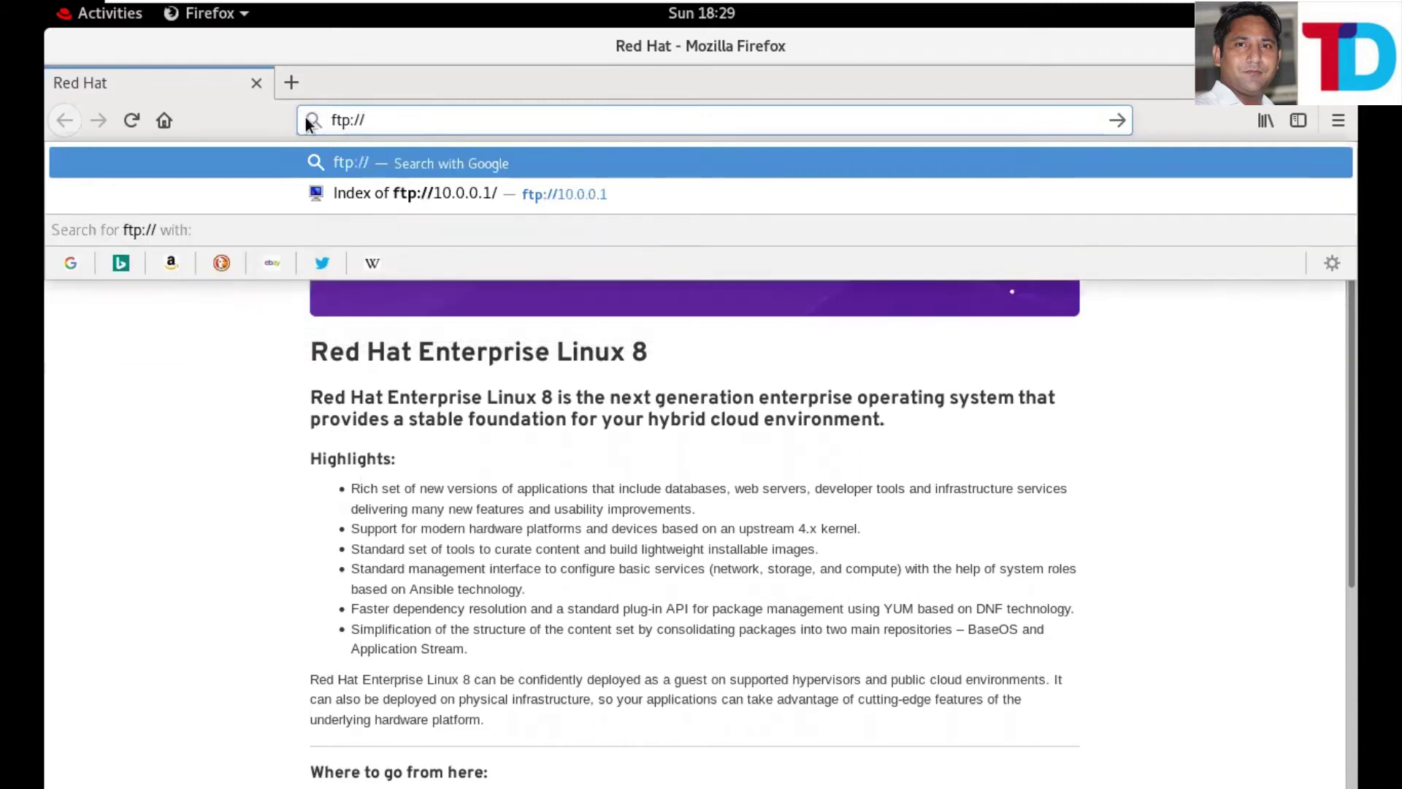
pyautogui.write('10.0.0.1')
pyautogui.press('Return')
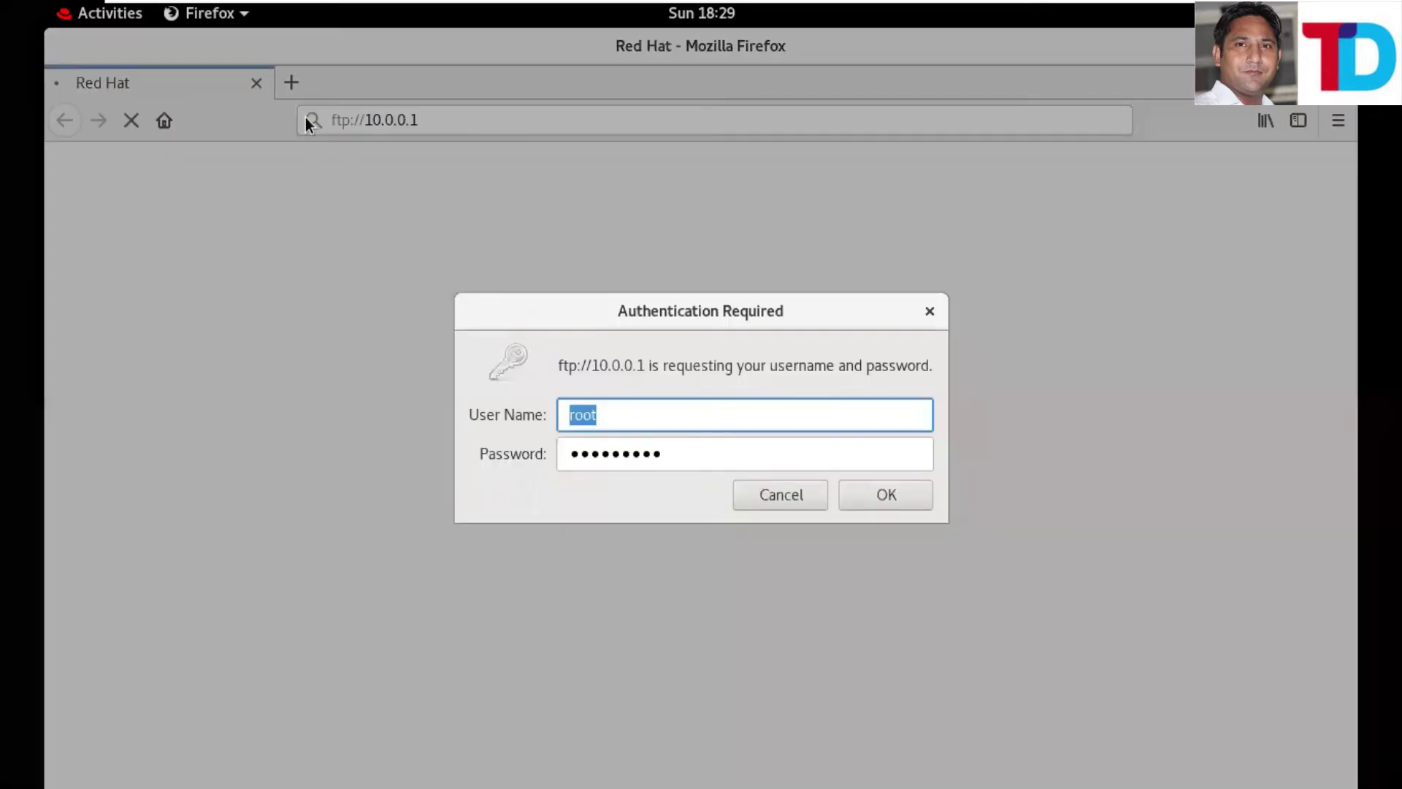
pyautogui.press('Return')
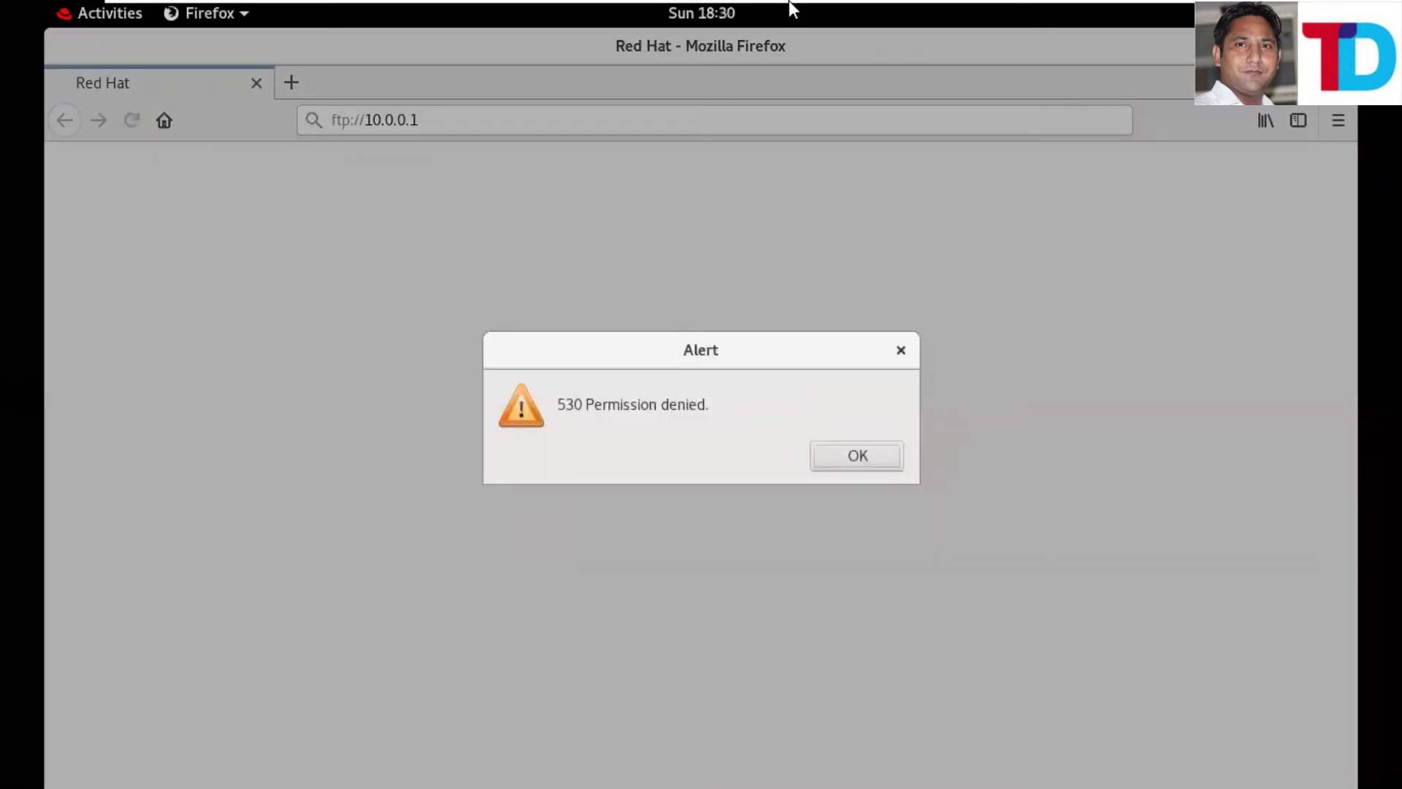
pyautogui.click(974, 16)
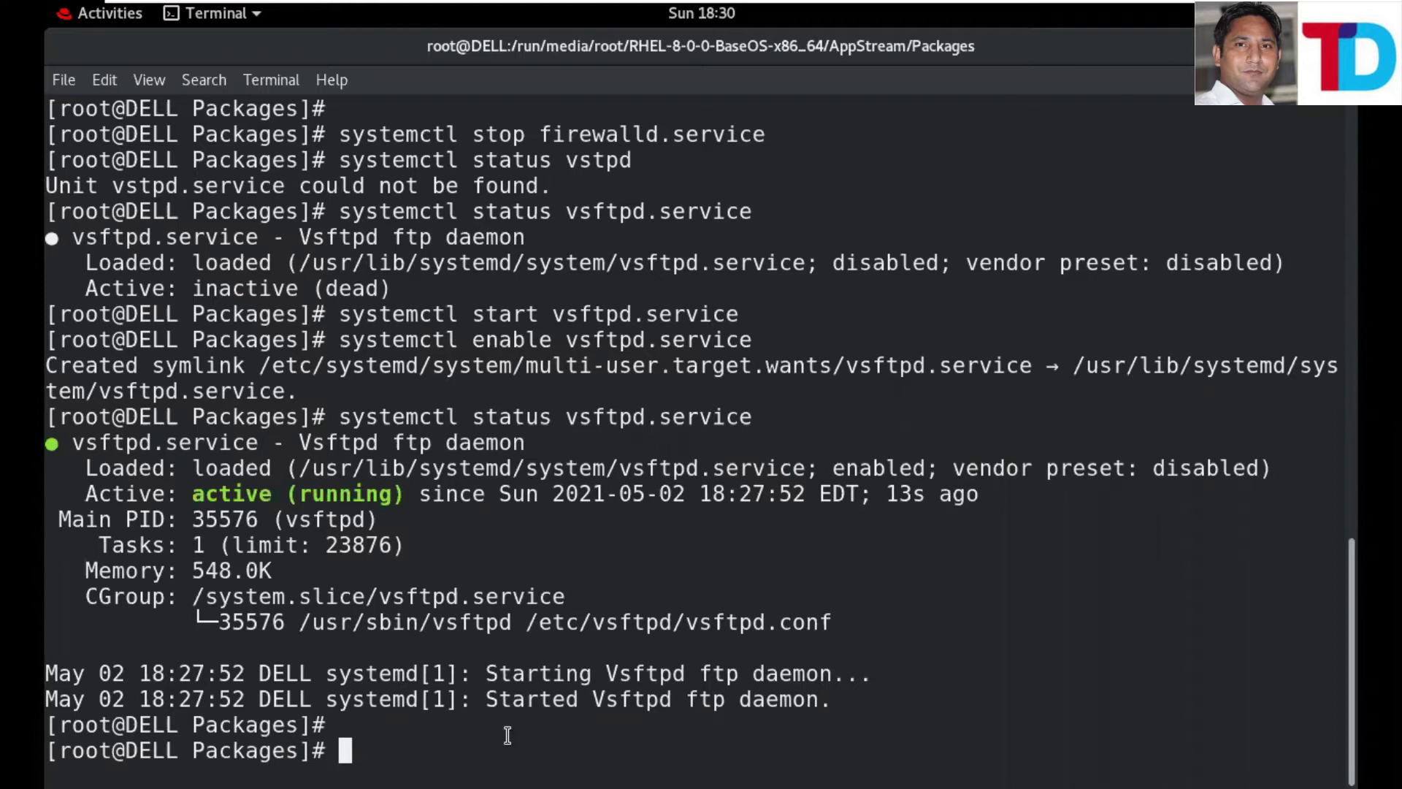
# - Clear the terminal, cd into /etc/vsftpd/ and list its contents with ll
pyautogui.write('clear')
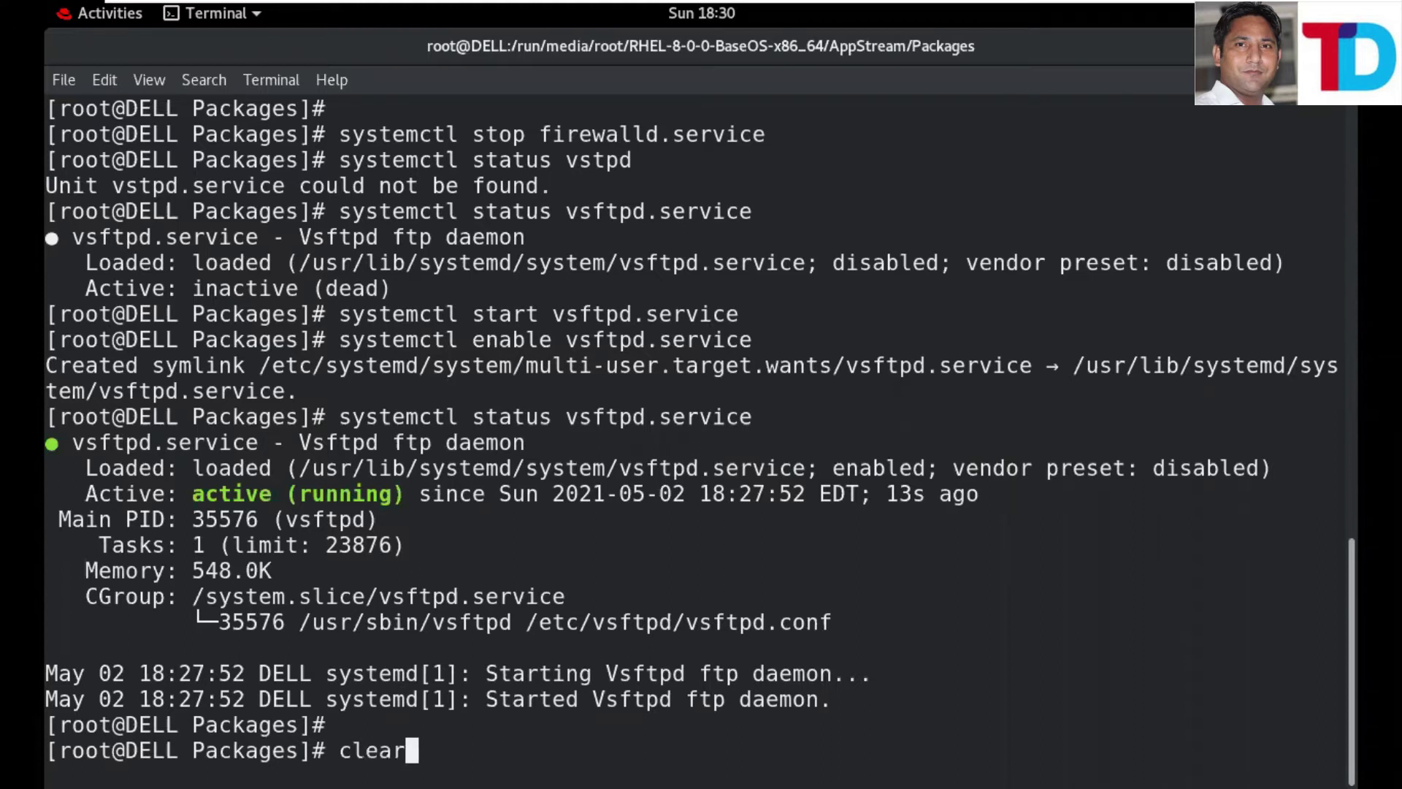
pyautogui.press('Return')
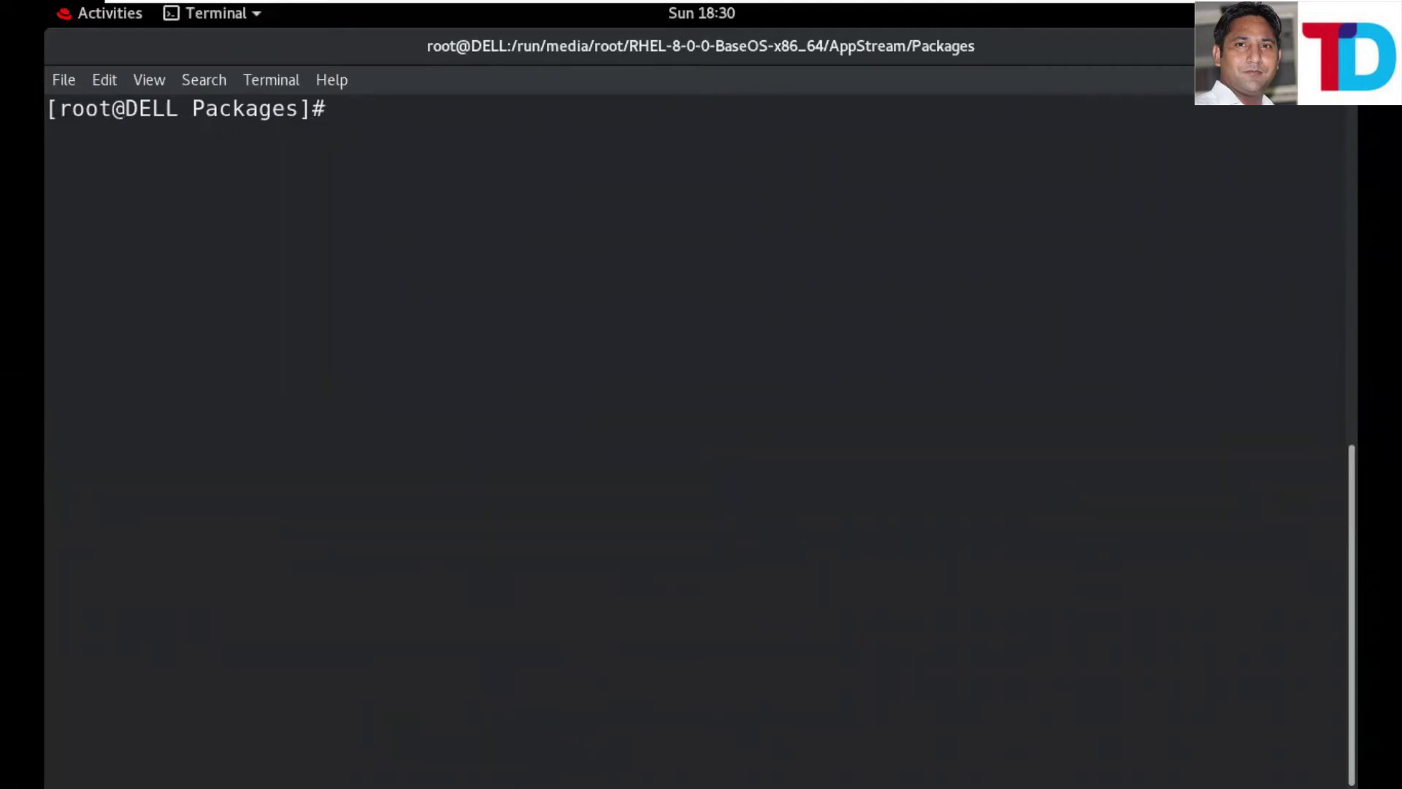
pyautogui.write('cd /v')
pyautogui.press('BackSpace')
pyautogui.write('et')
pyautogui.press('Tab')
pyautogui.write('v')
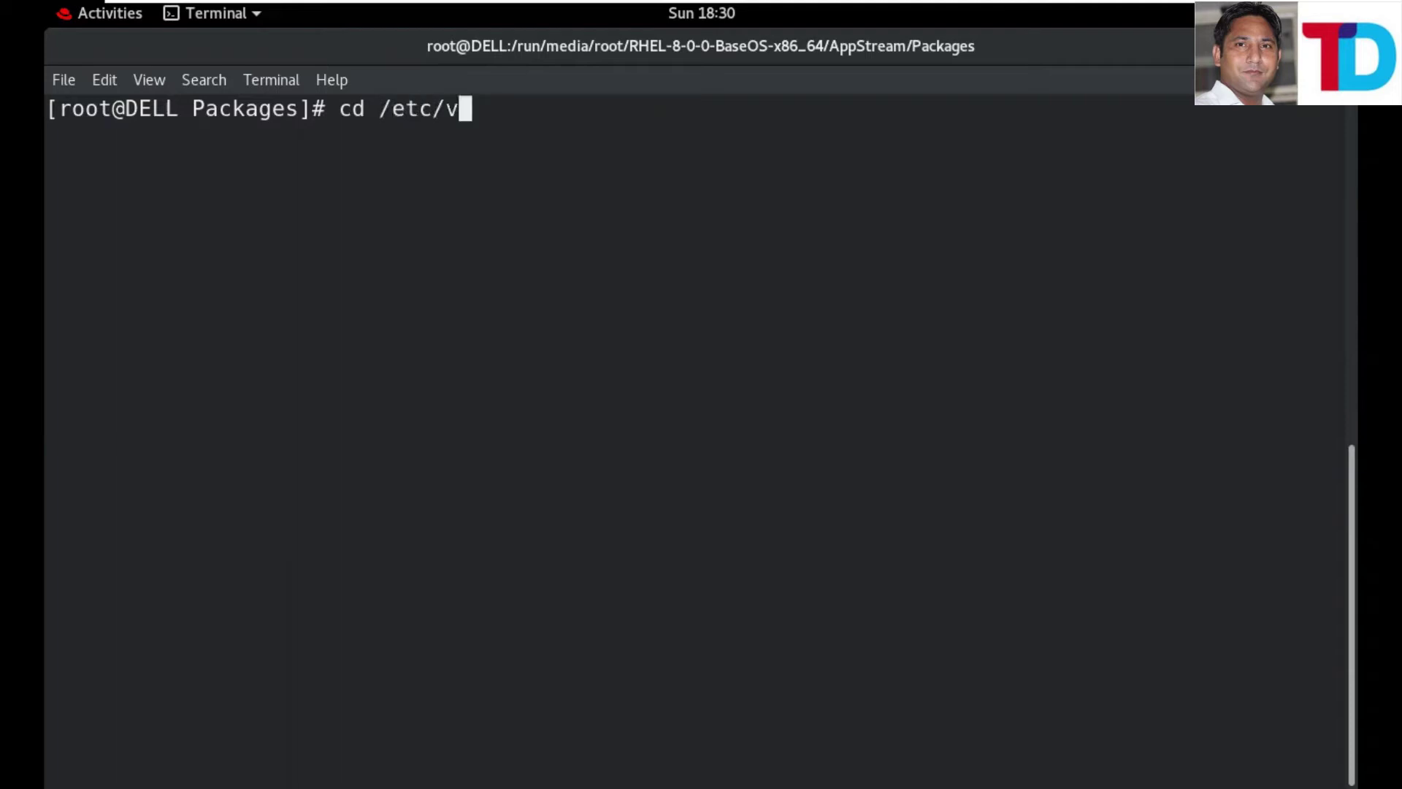
pyautogui.write('sft')
pyautogui.press('Tab')
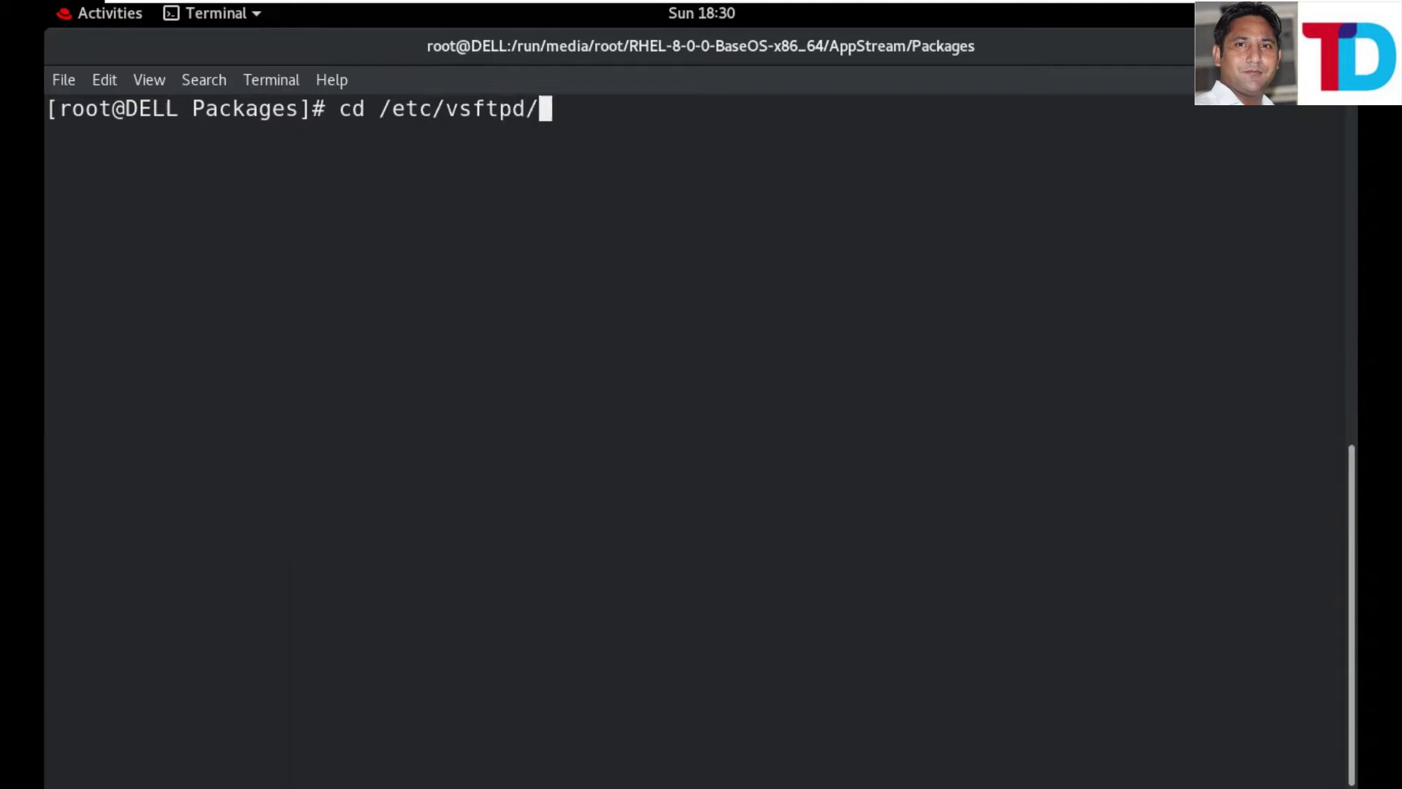
pyautogui.press('Return')
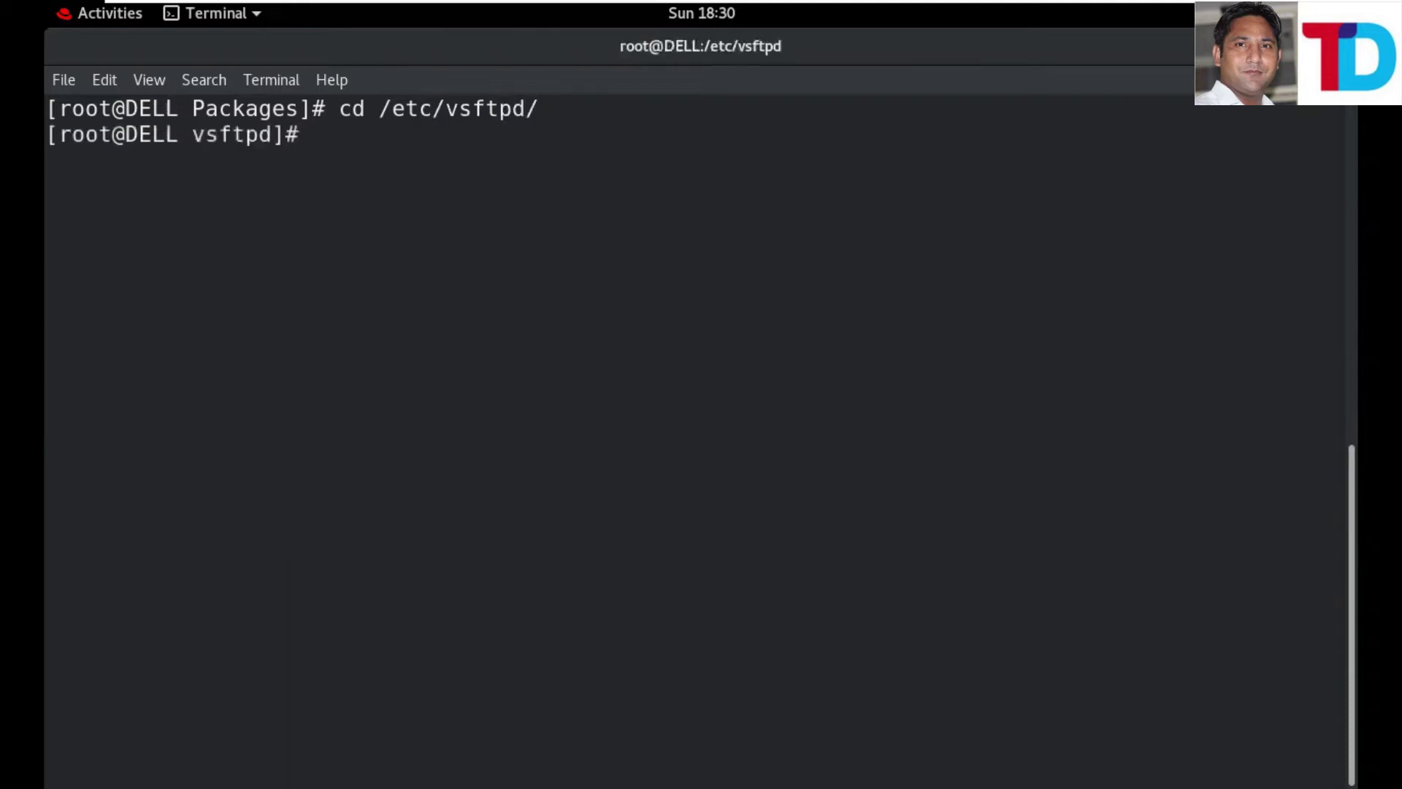
pyautogui.write('ll')
pyautogui.press('Return')
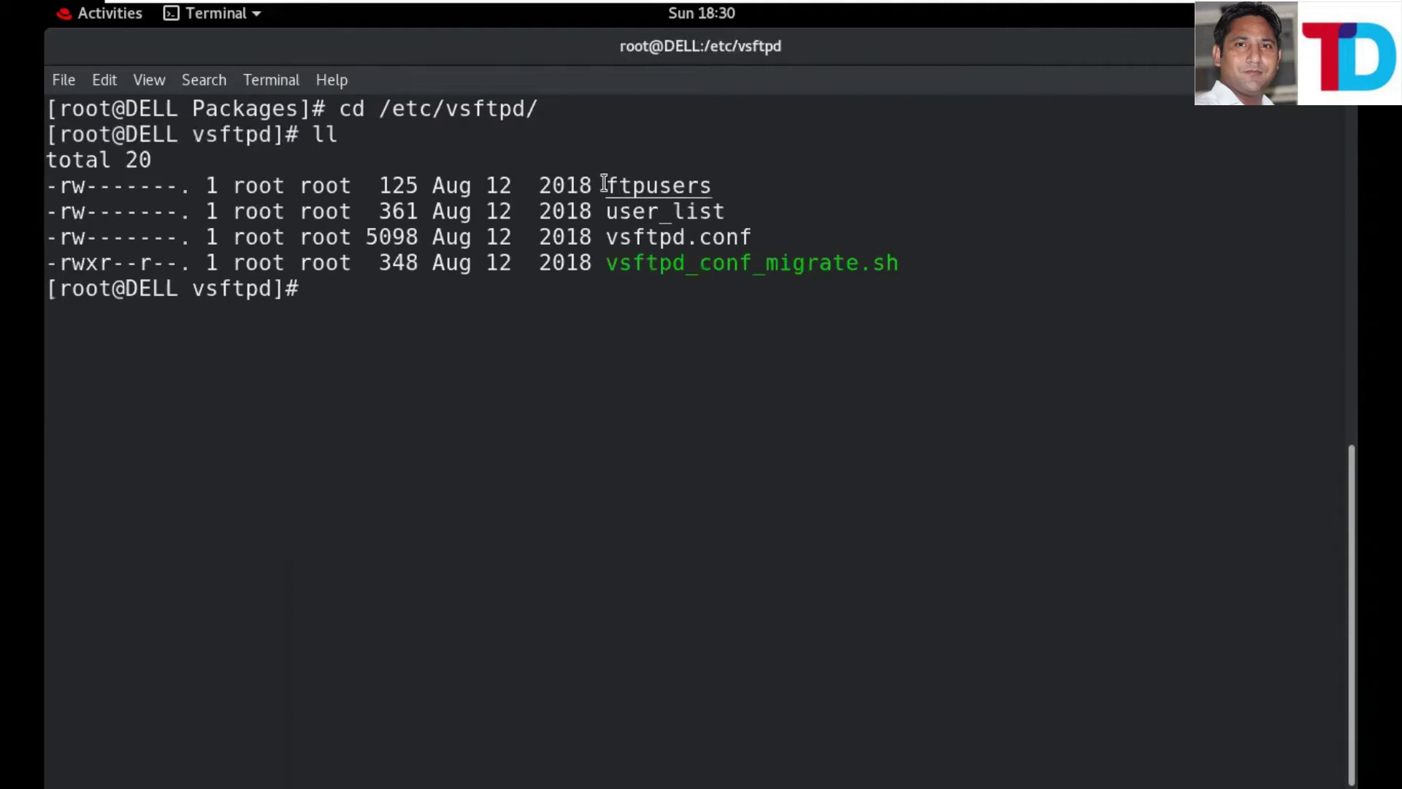
# - Highlight ftpusers, user_list and vsftpd.conf in the listing, then begin typing vim vsftpd.conf
pyautogui.moveTo(608, 191)
pyautogui.mouseDown()
pyautogui.moveTo(774, 189)
pyautogui.moveTo(607, 215)
pyautogui.mouseUp()
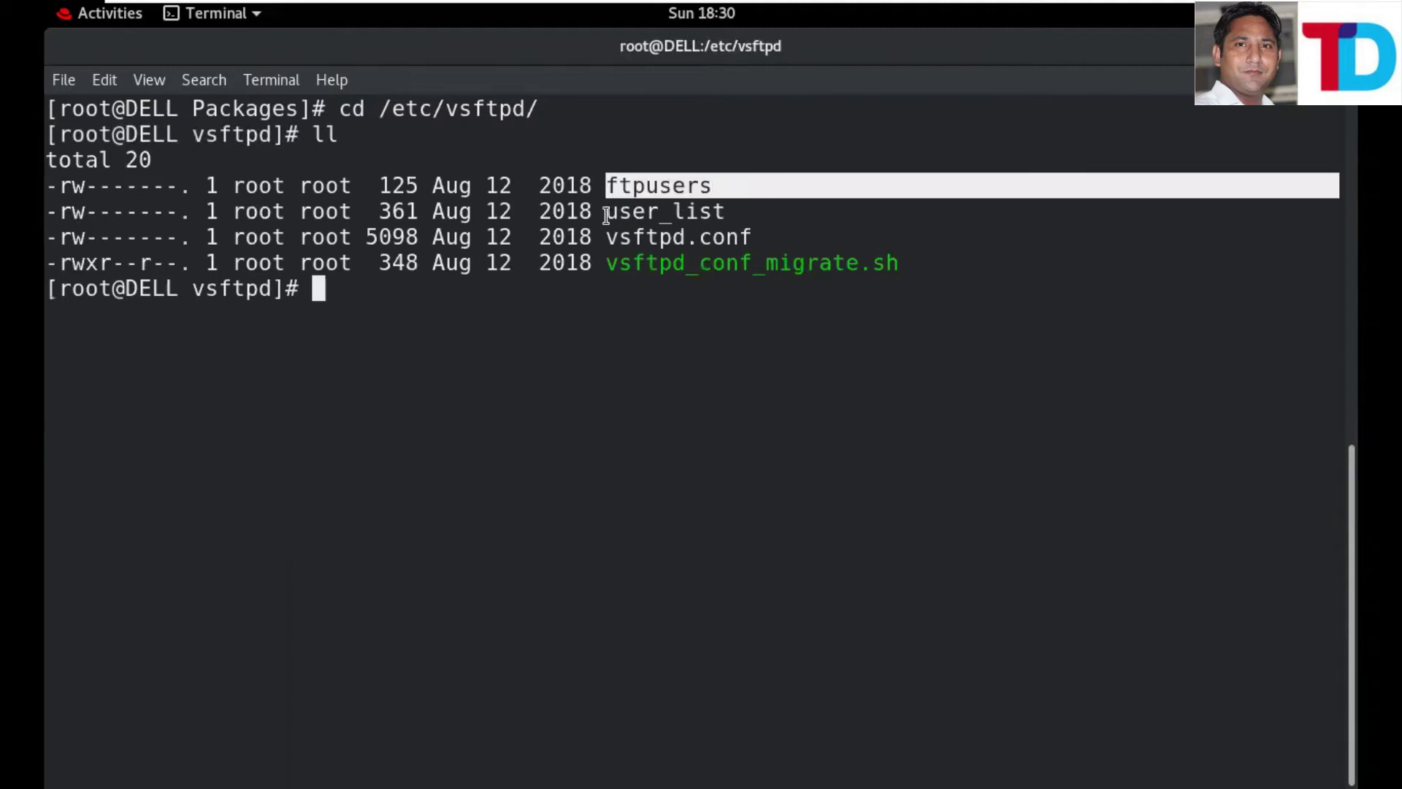
pyautogui.doubleClick(681, 216)
pyautogui.click(605, 237)
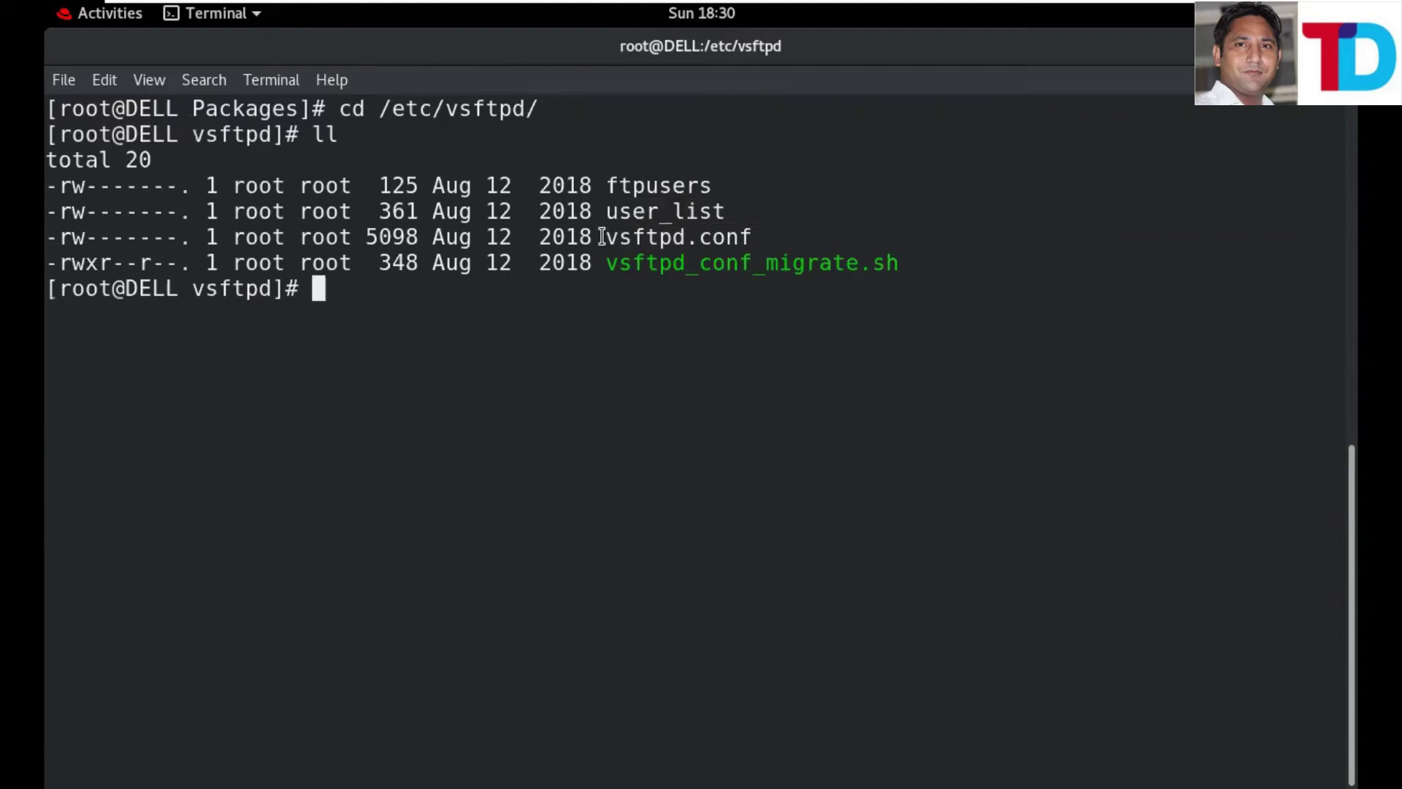
pyautogui.keyDown('shift'); pyautogui.click(759, 238); pyautogui.keyUp('shift')
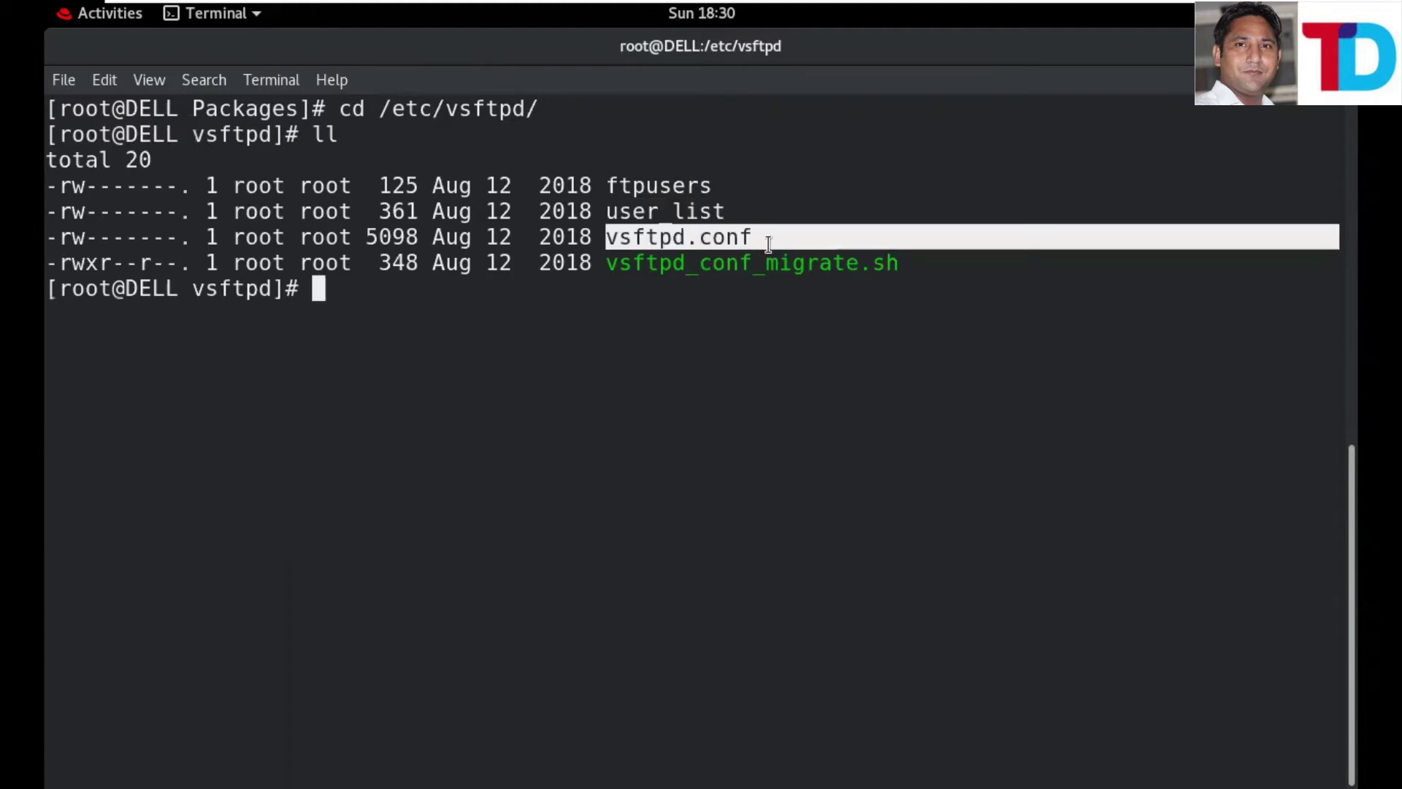
pyautogui.click(606, 238)
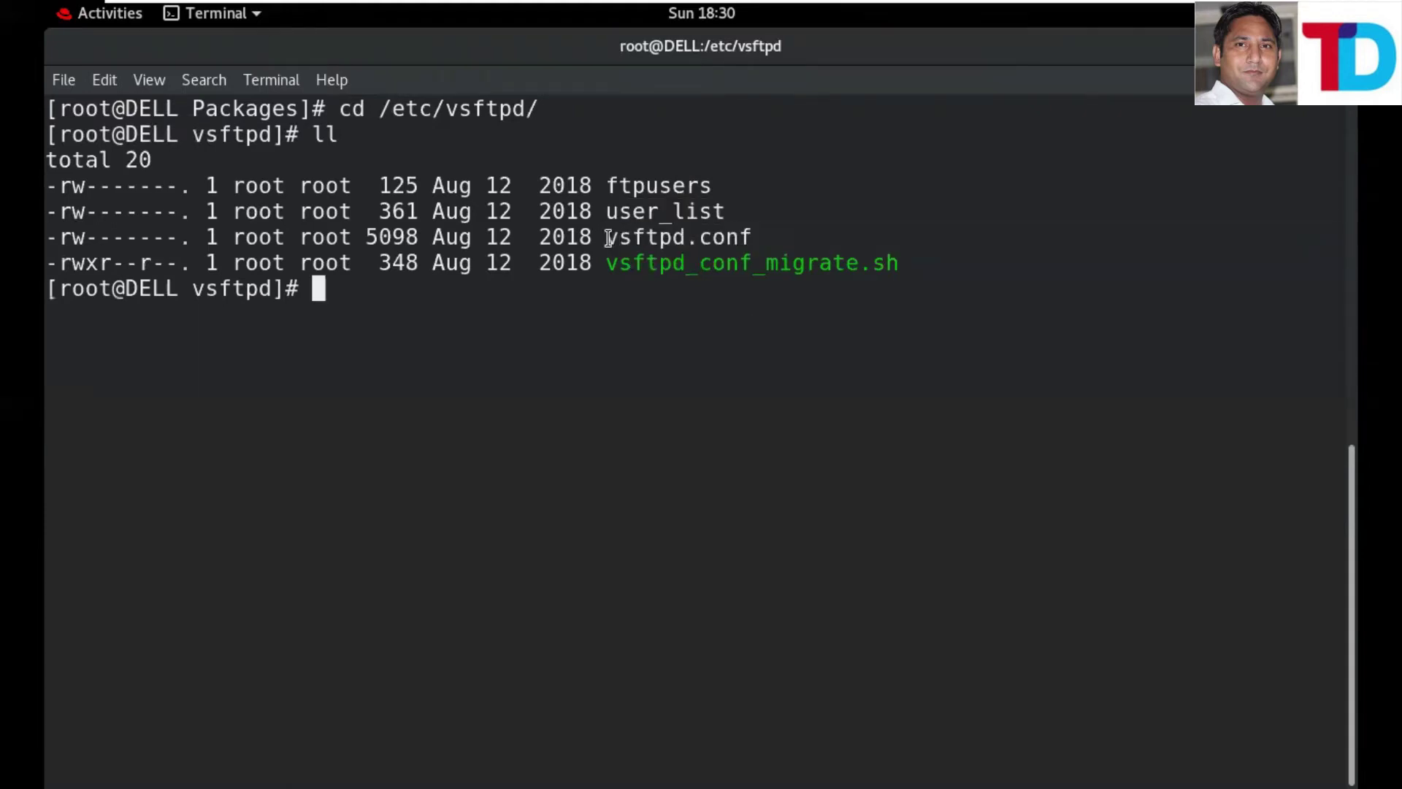
pyautogui.keyDown('shift'); pyautogui.click(762, 238); pyautogui.keyUp('shift')
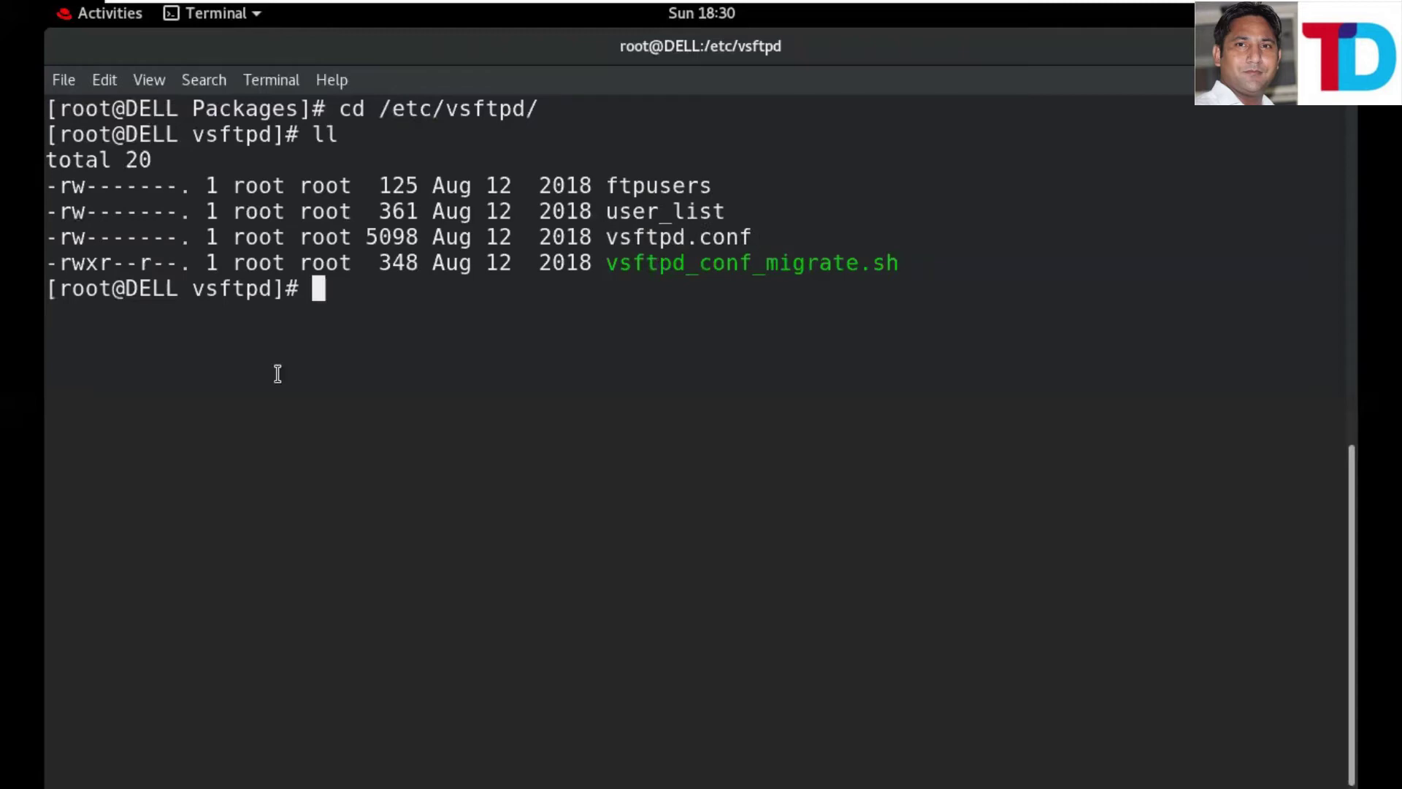
pyautogui.click(350, 303)
pyautogui.write('vim vsftp')
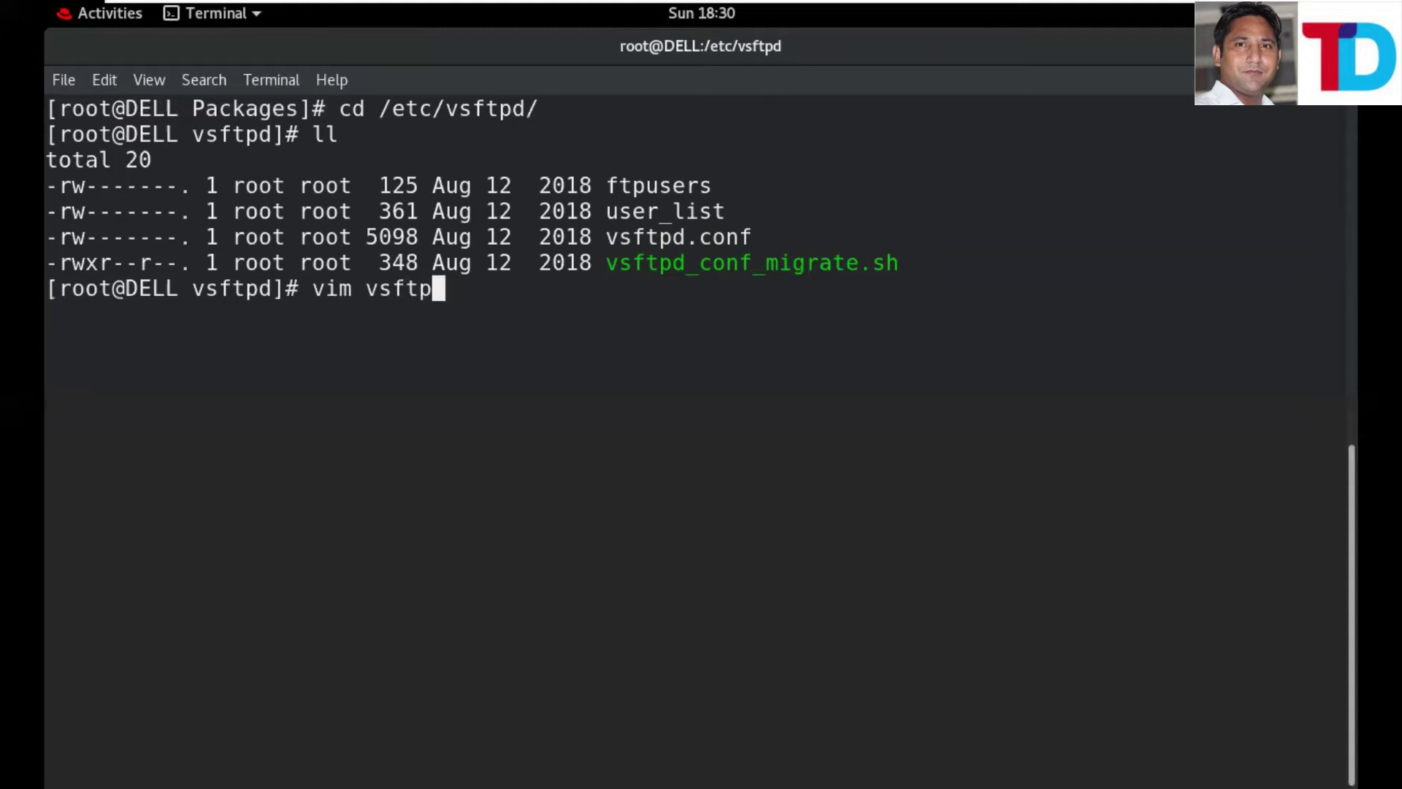
pyautogui.write('d.c')
# - Open vsftpd.conf in vim in insert mode and place the cursor after anonymous_enable=NO
pyautogui.press('Tab')
pyautogui.press('Return')
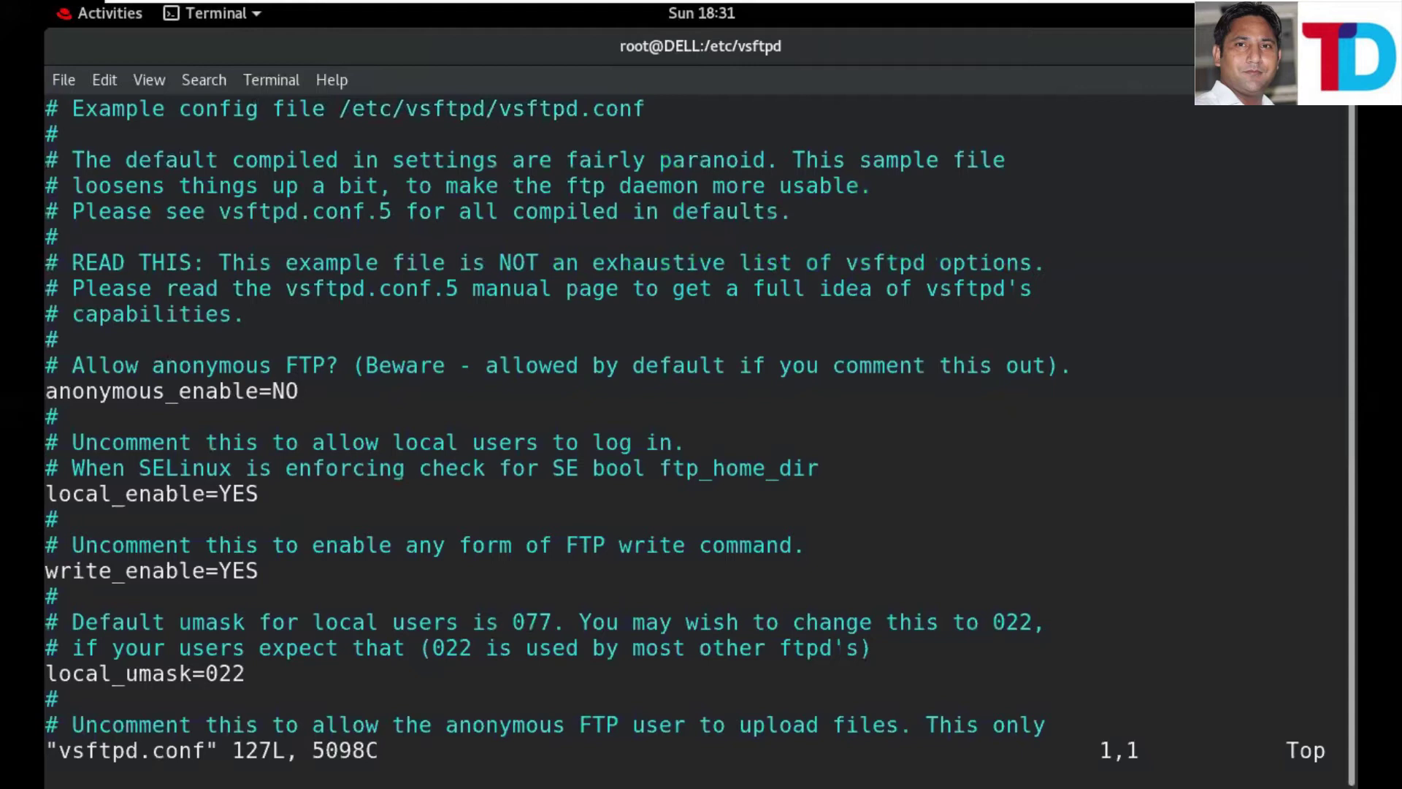
pyautogui.press('i')
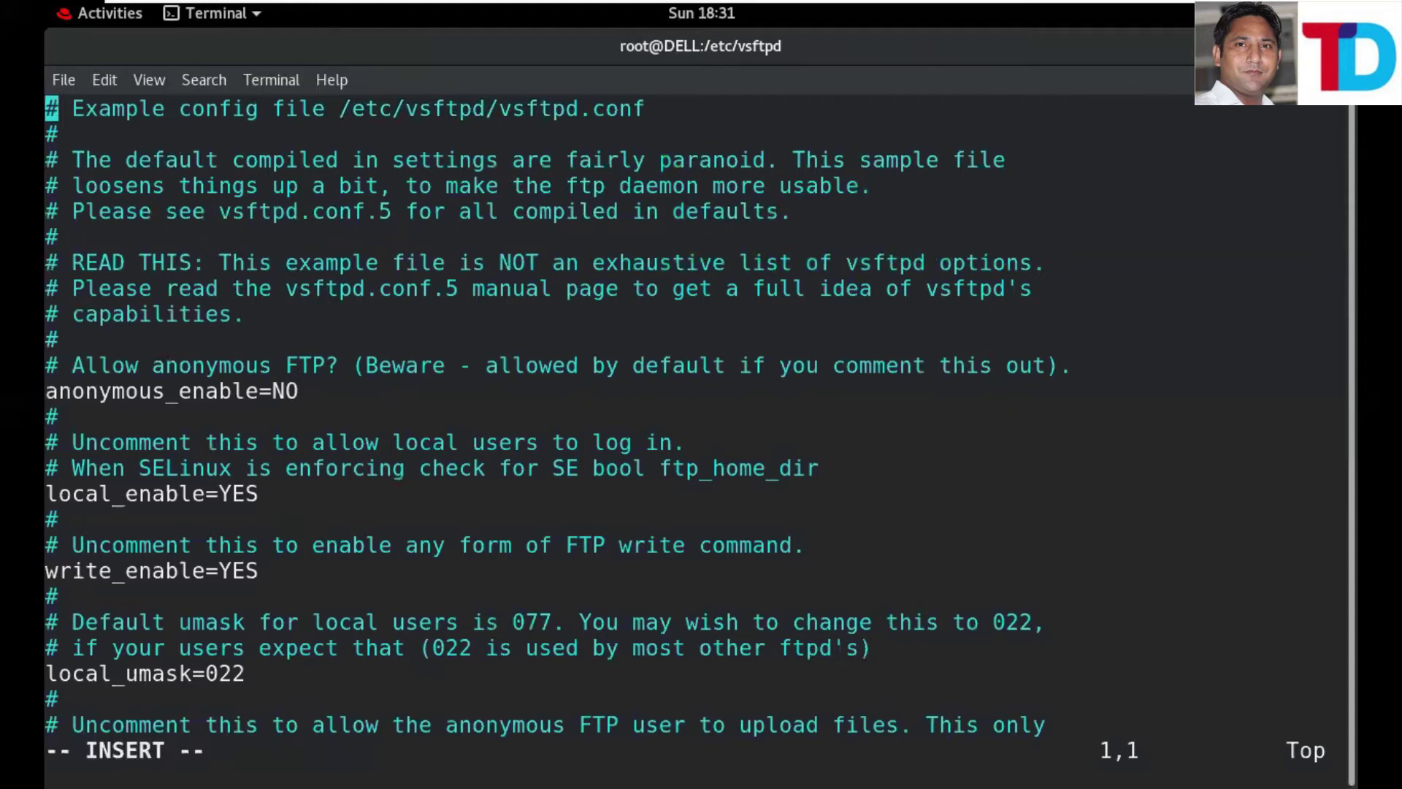
pyautogui.click(51, 236)
pyautogui.click(52, 365)
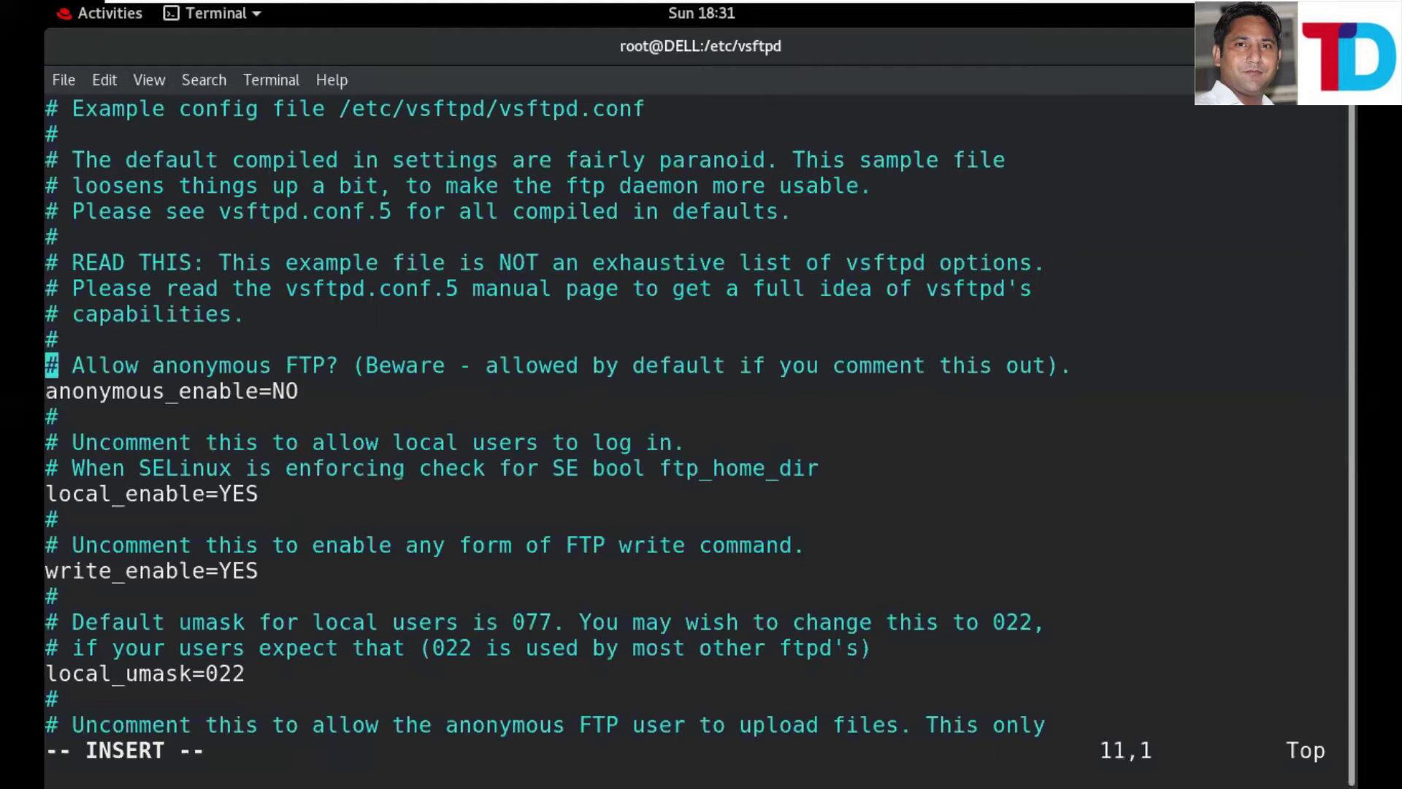
pyautogui.click(145, 365)
pyautogui.click(332, 365)
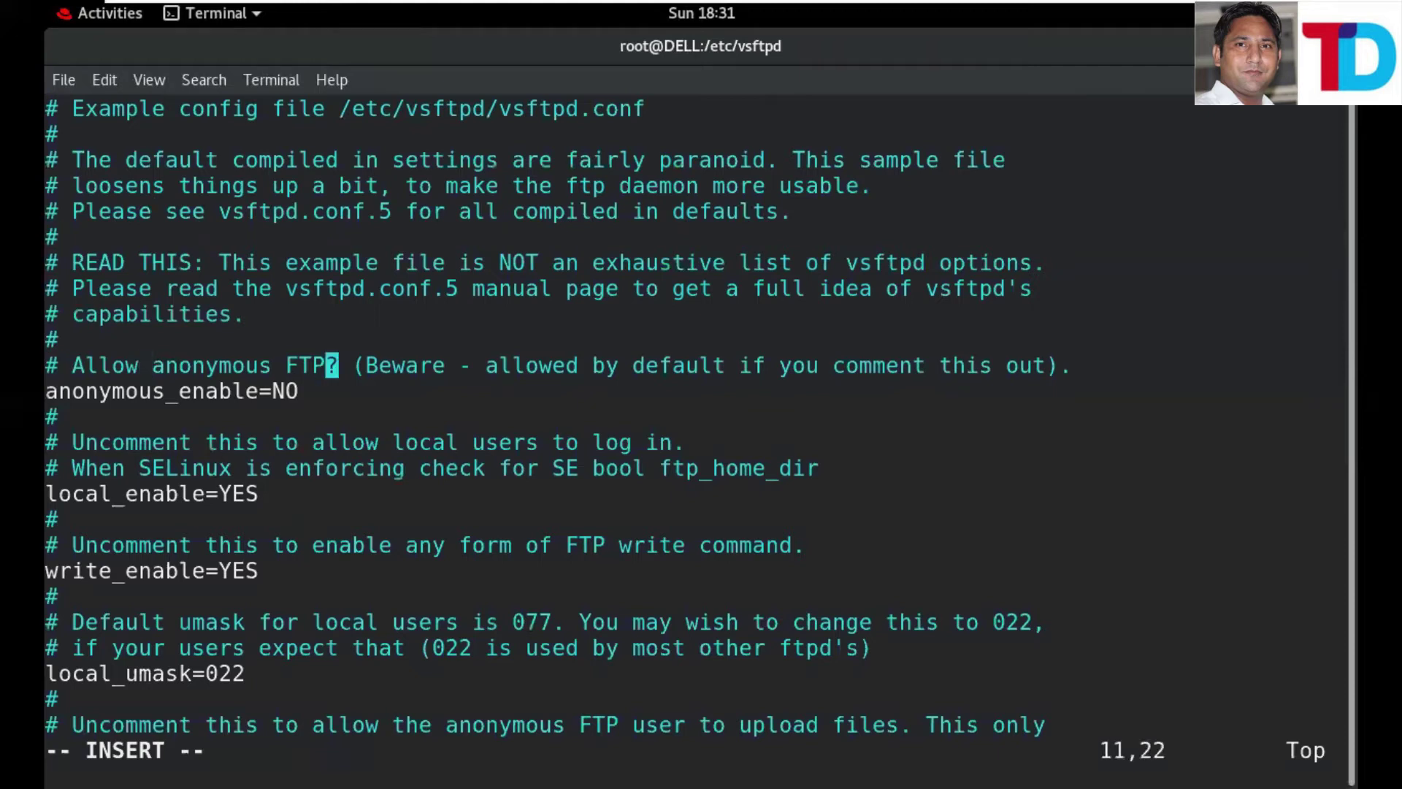
pyautogui.click(398, 365)
pyautogui.click(626, 365)
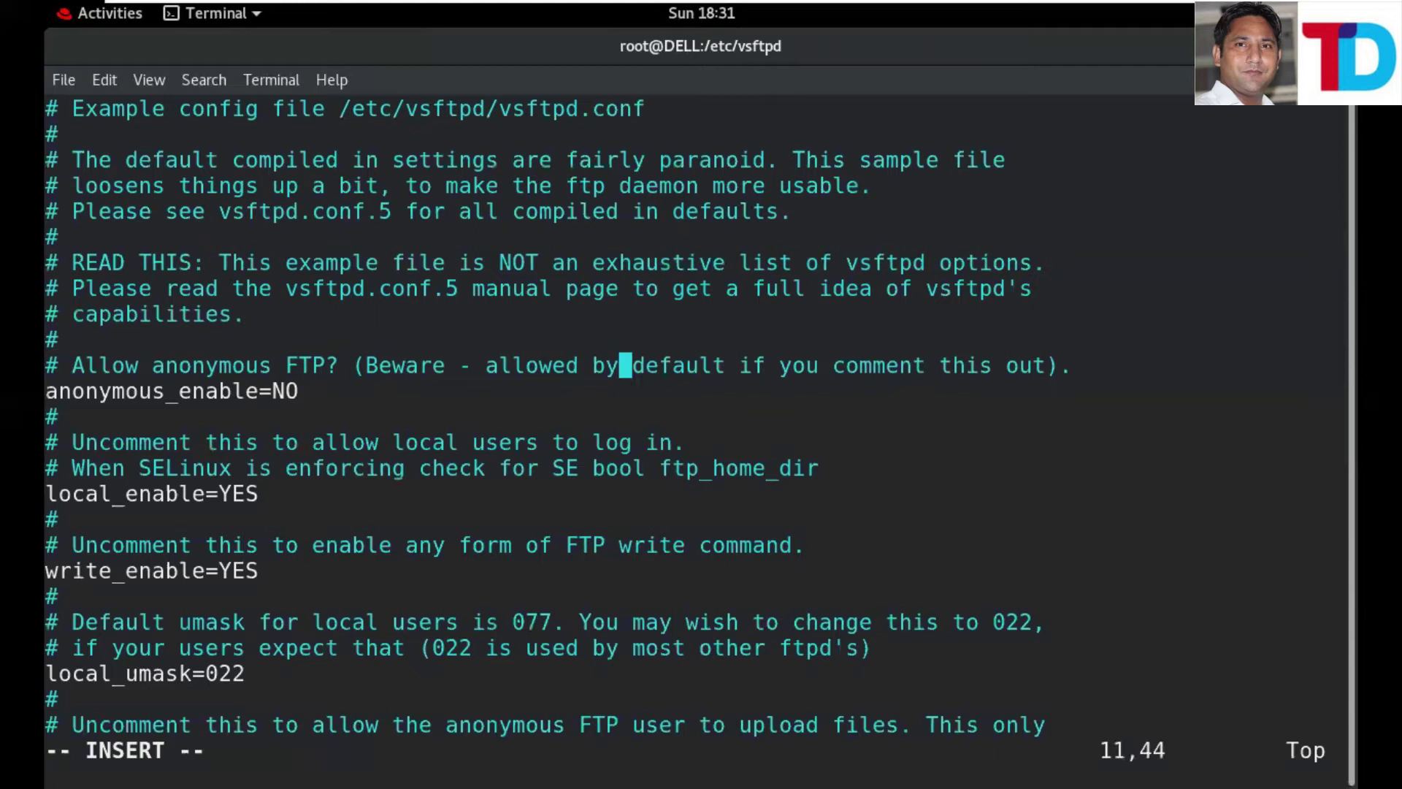
pyautogui.click(999, 365)
pyautogui.click(305, 392)
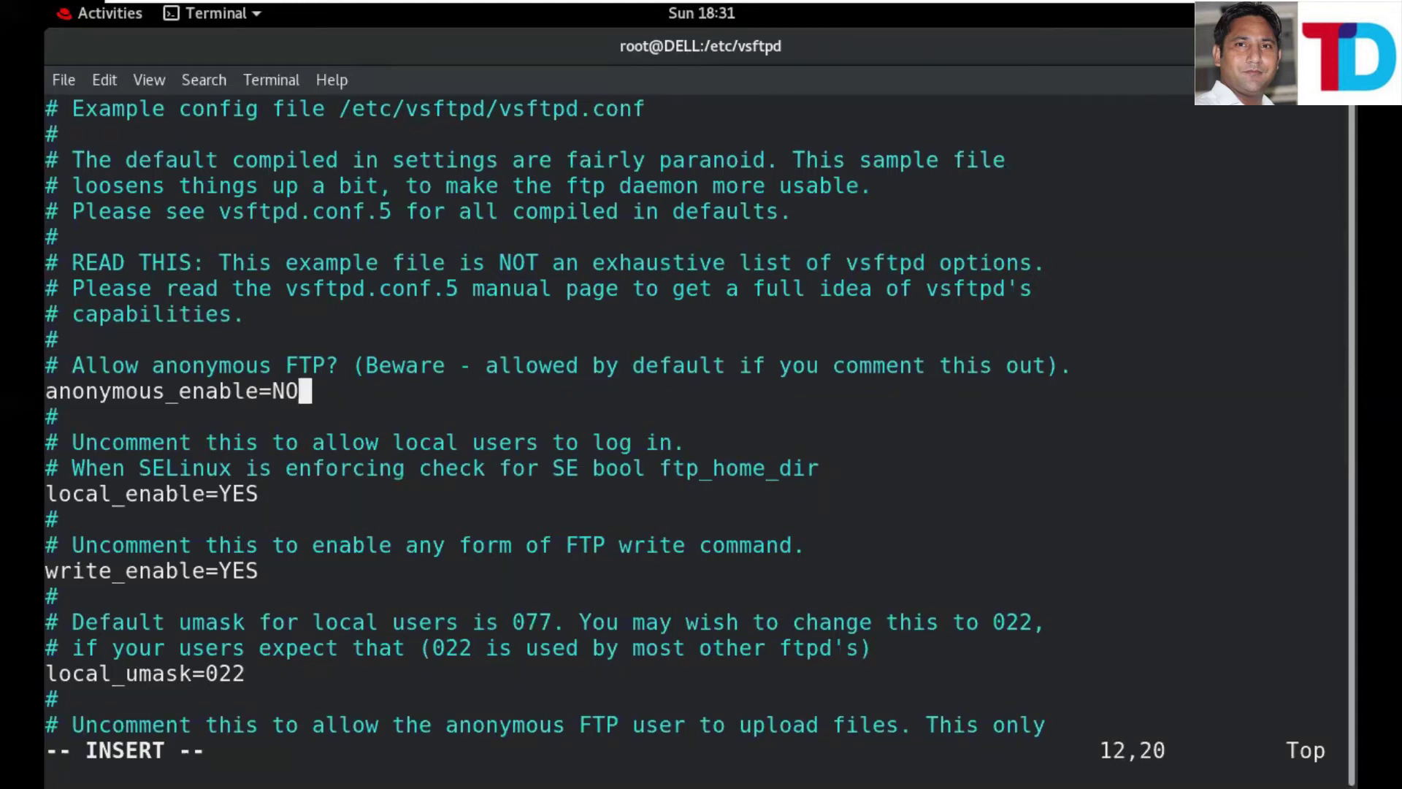
# - Replace NO with YES for anonymous_enable, copying YES from local_enable, and save with :wq!
pyautogui.press('BackSpace')
pyautogui.press('BackSpace')
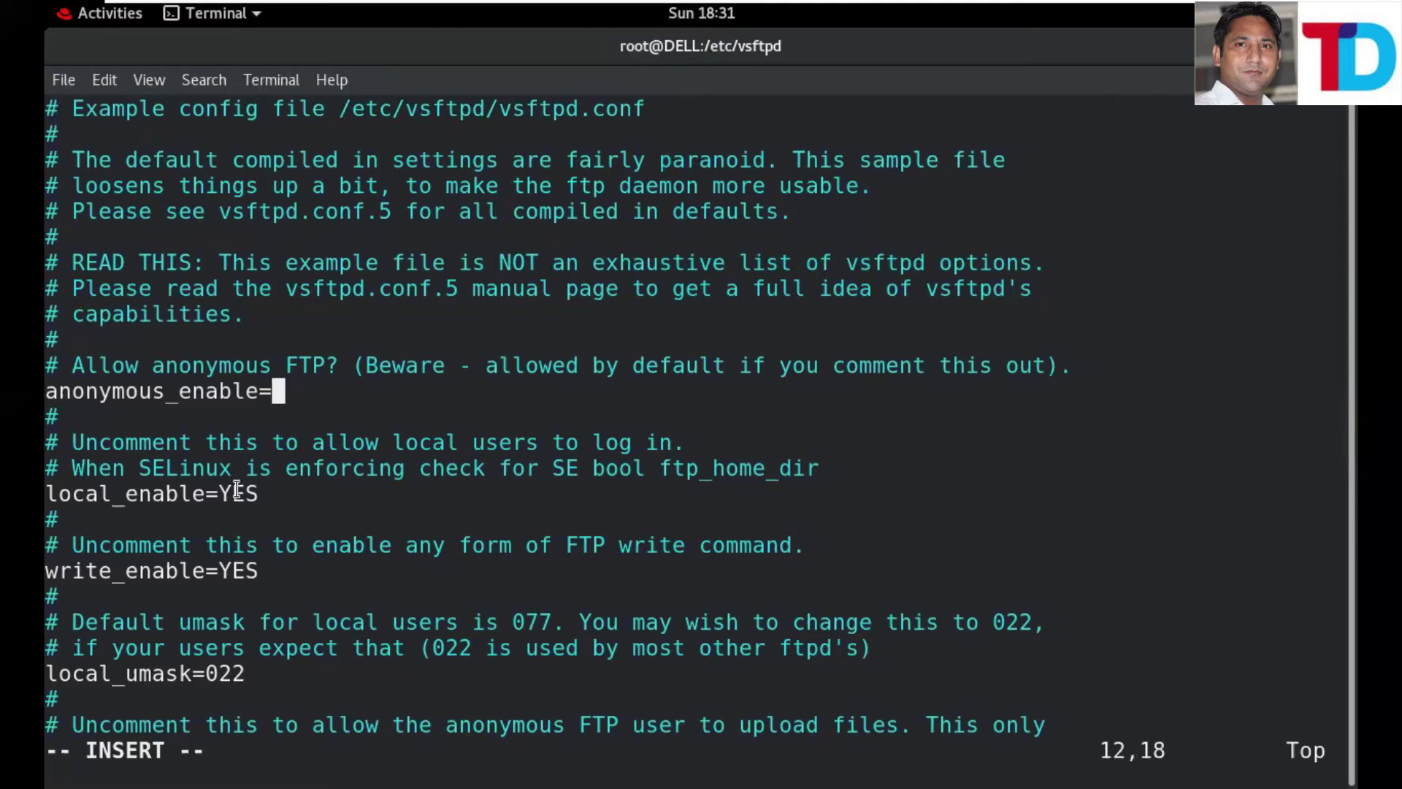
pyautogui.doubleClick(230, 494)
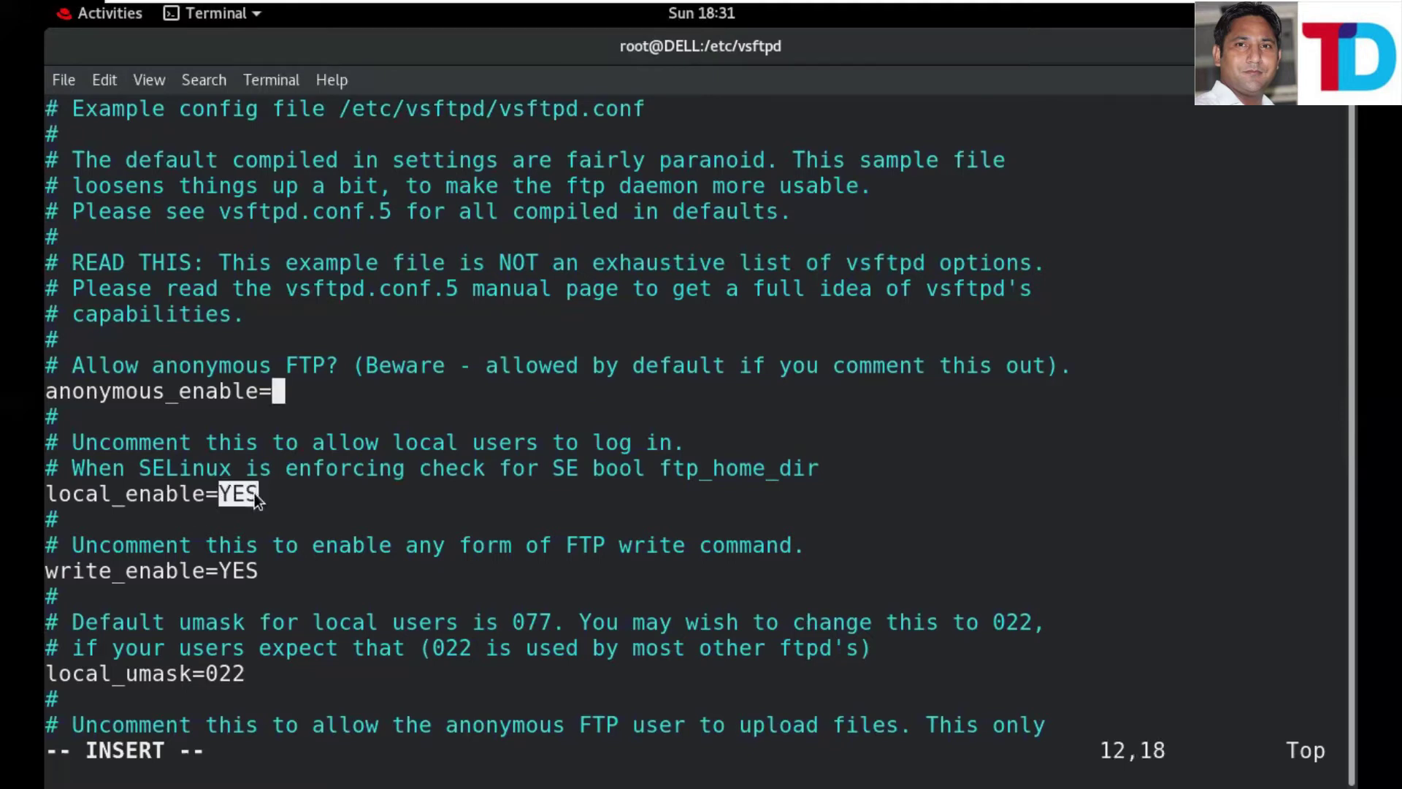
pyautogui.rightClick(255, 495)
pyautogui.click(303, 510)
pyautogui.rightClick(296, 383)
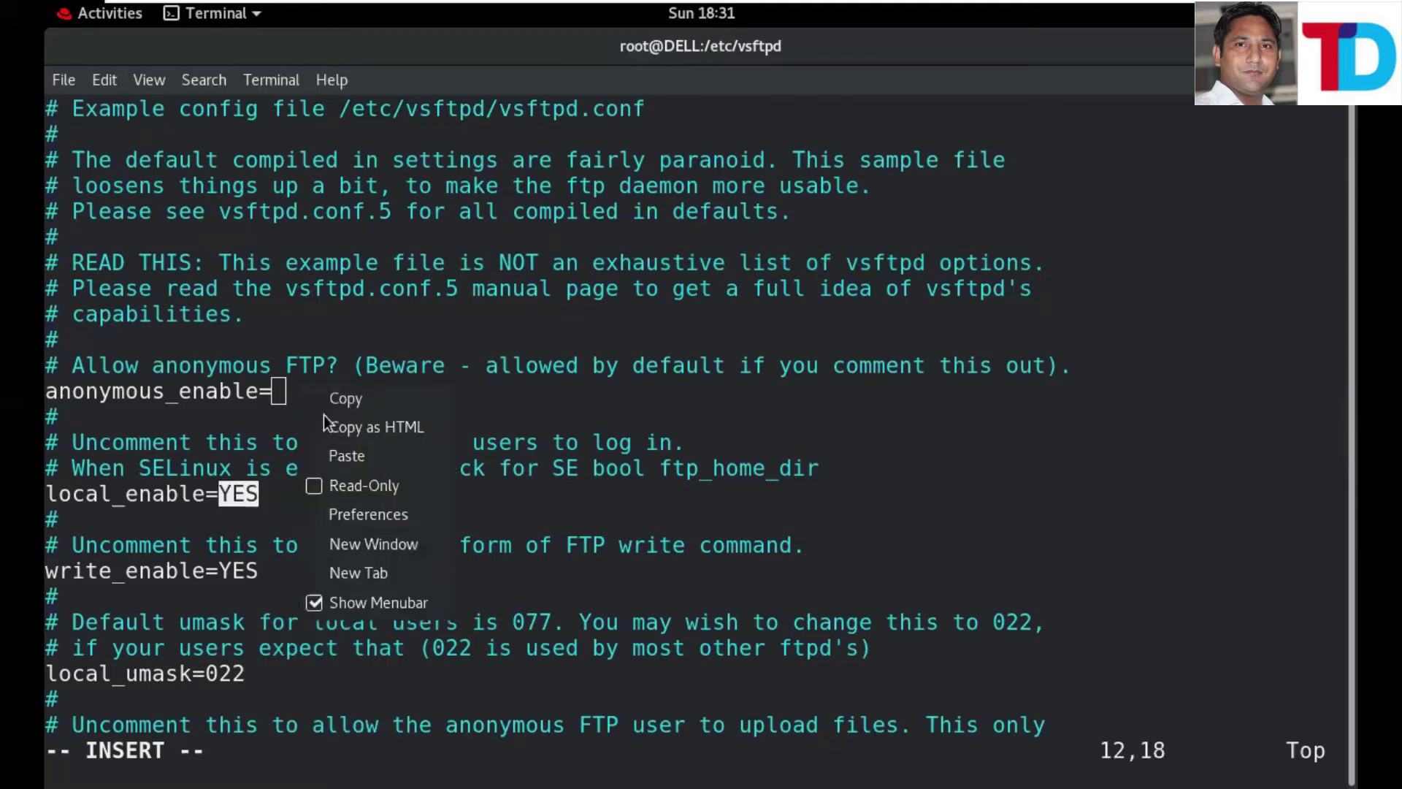
pyautogui.click(344, 456)
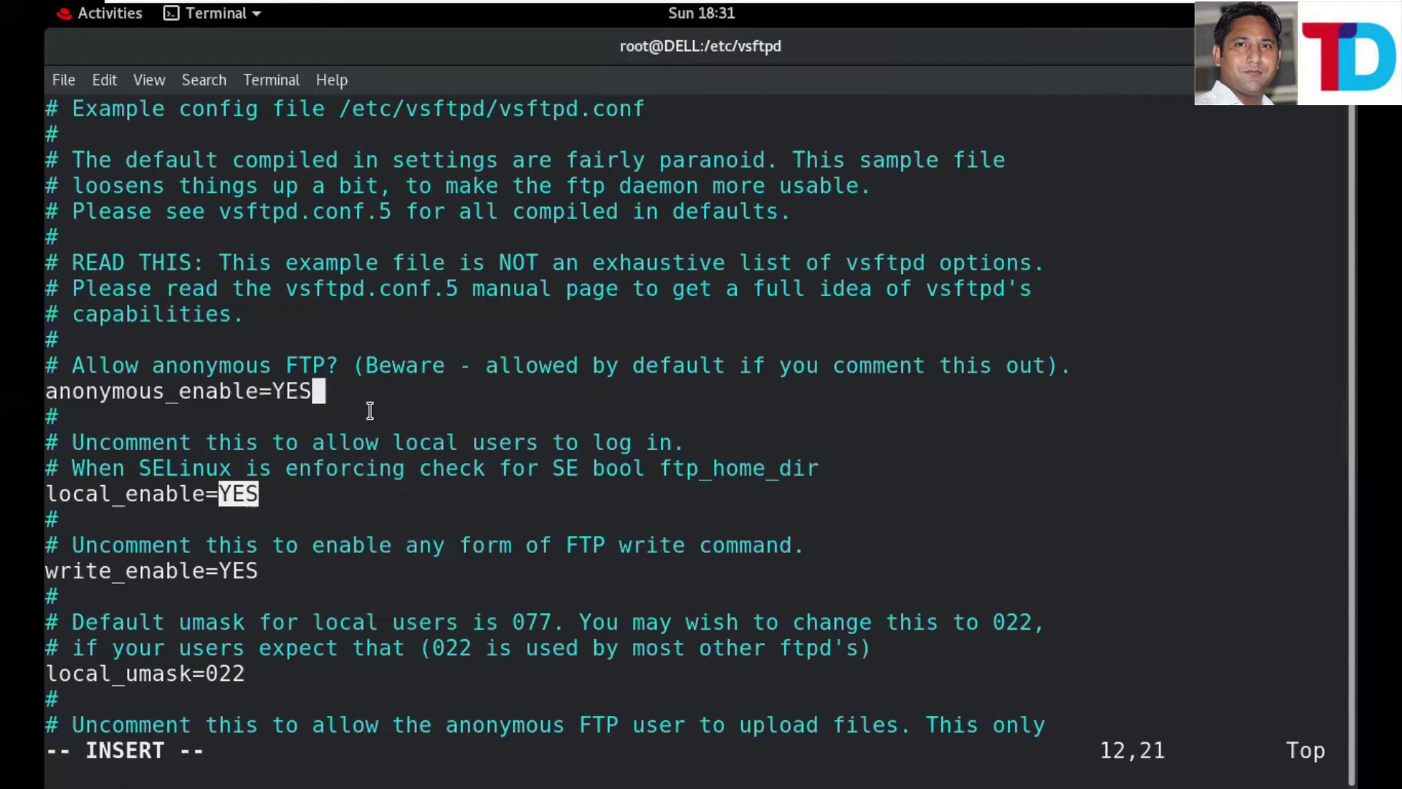
pyautogui.press('Escape')
pyautogui.write(':')
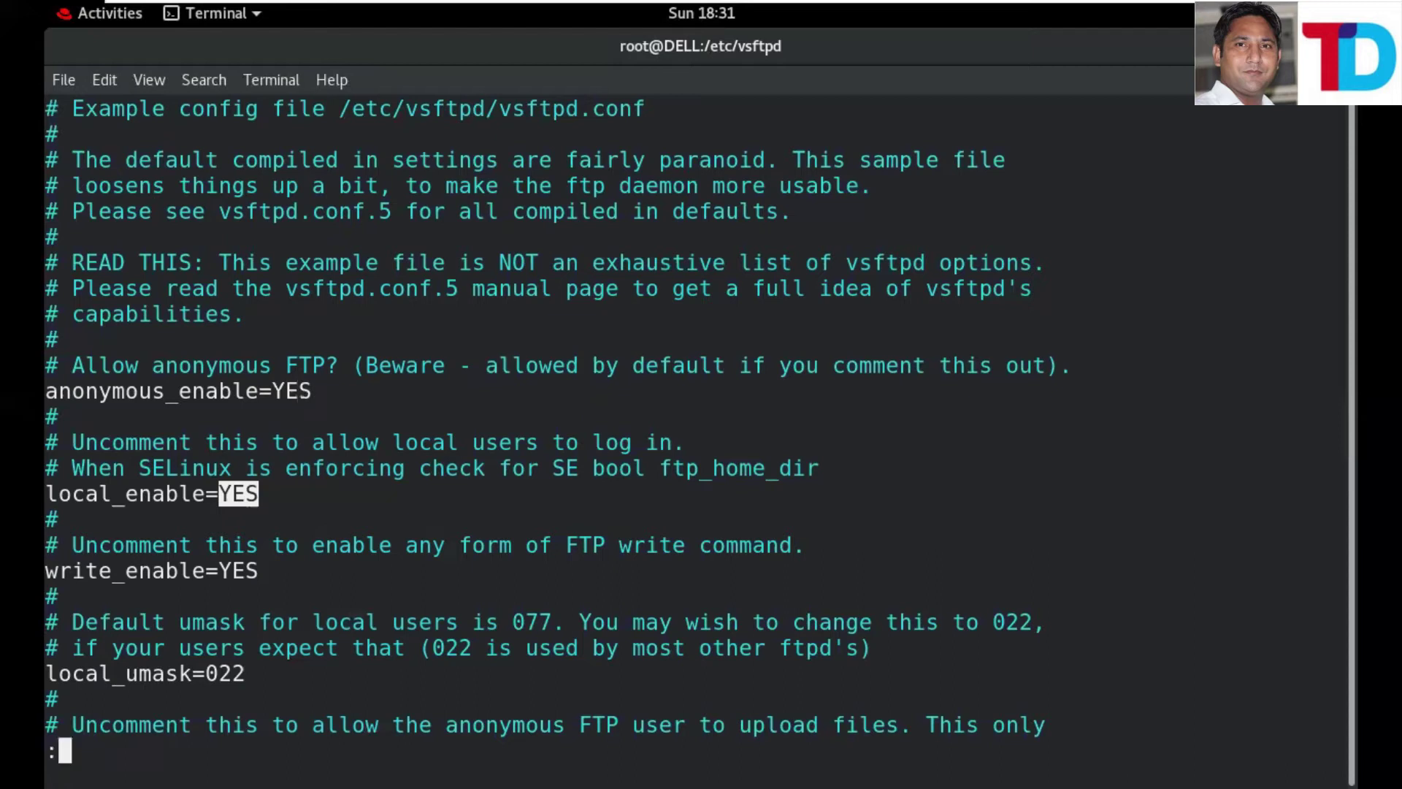
pyautogui.write('wq!')
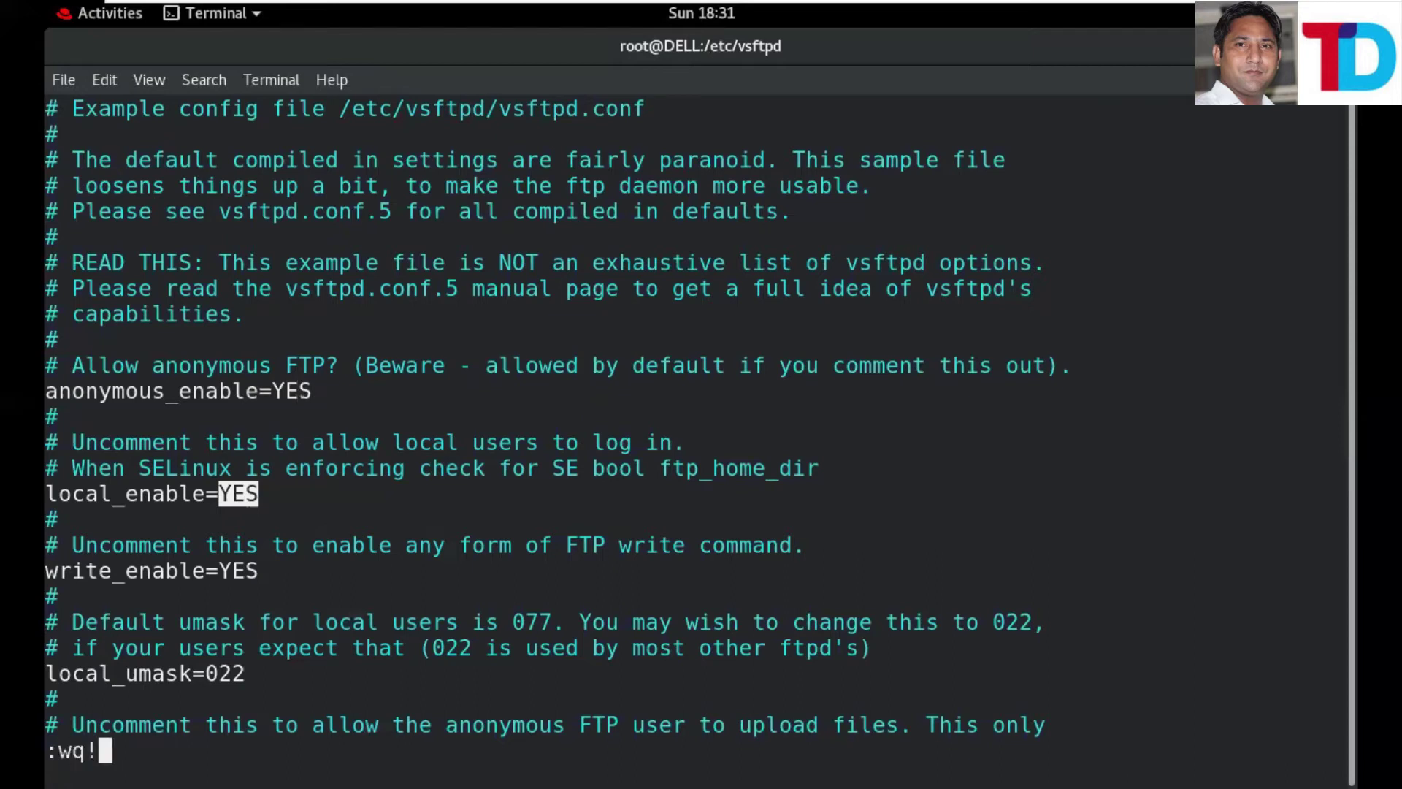
pyautogui.press('Return')
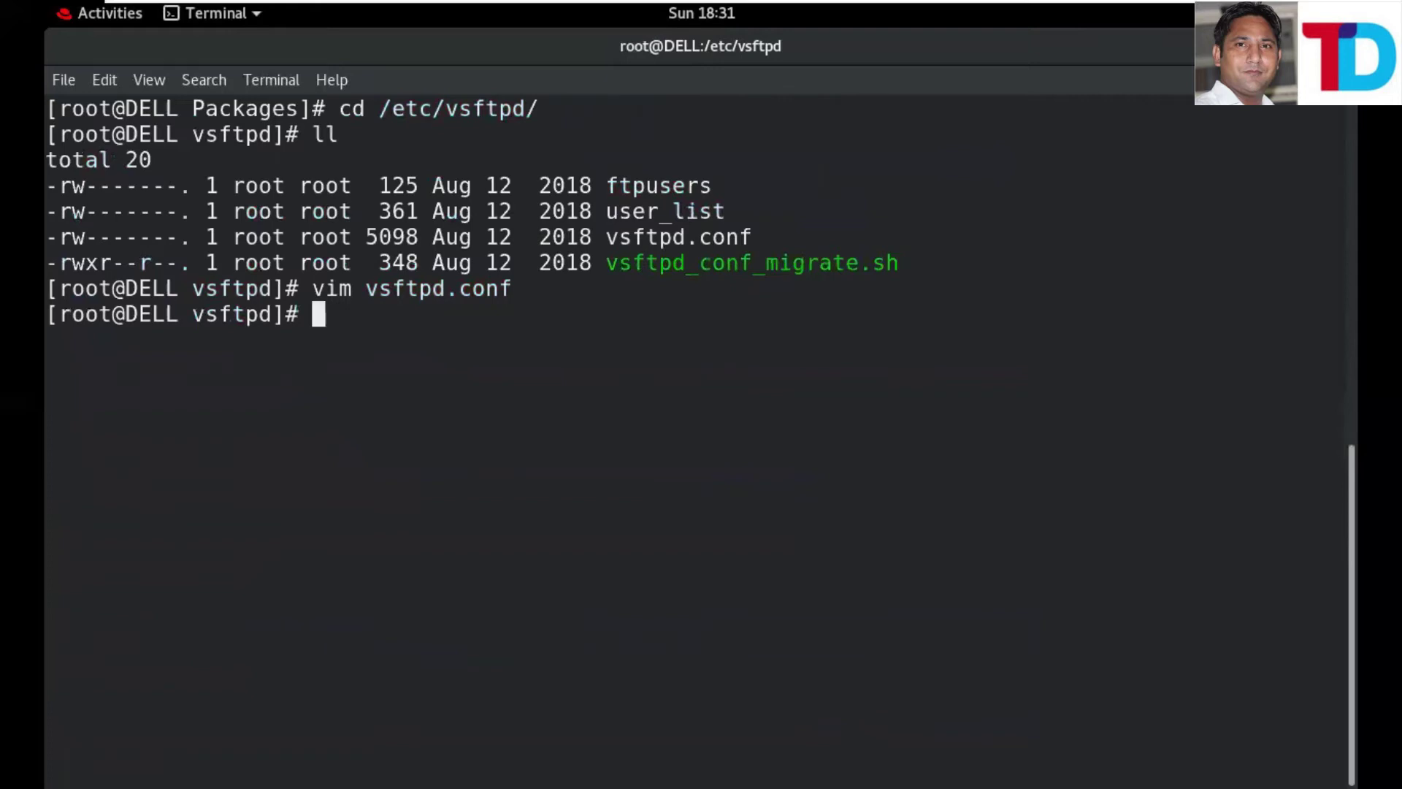
# - Run systemctl restart vsftpd.service on the server
pyautogui.write('sys')
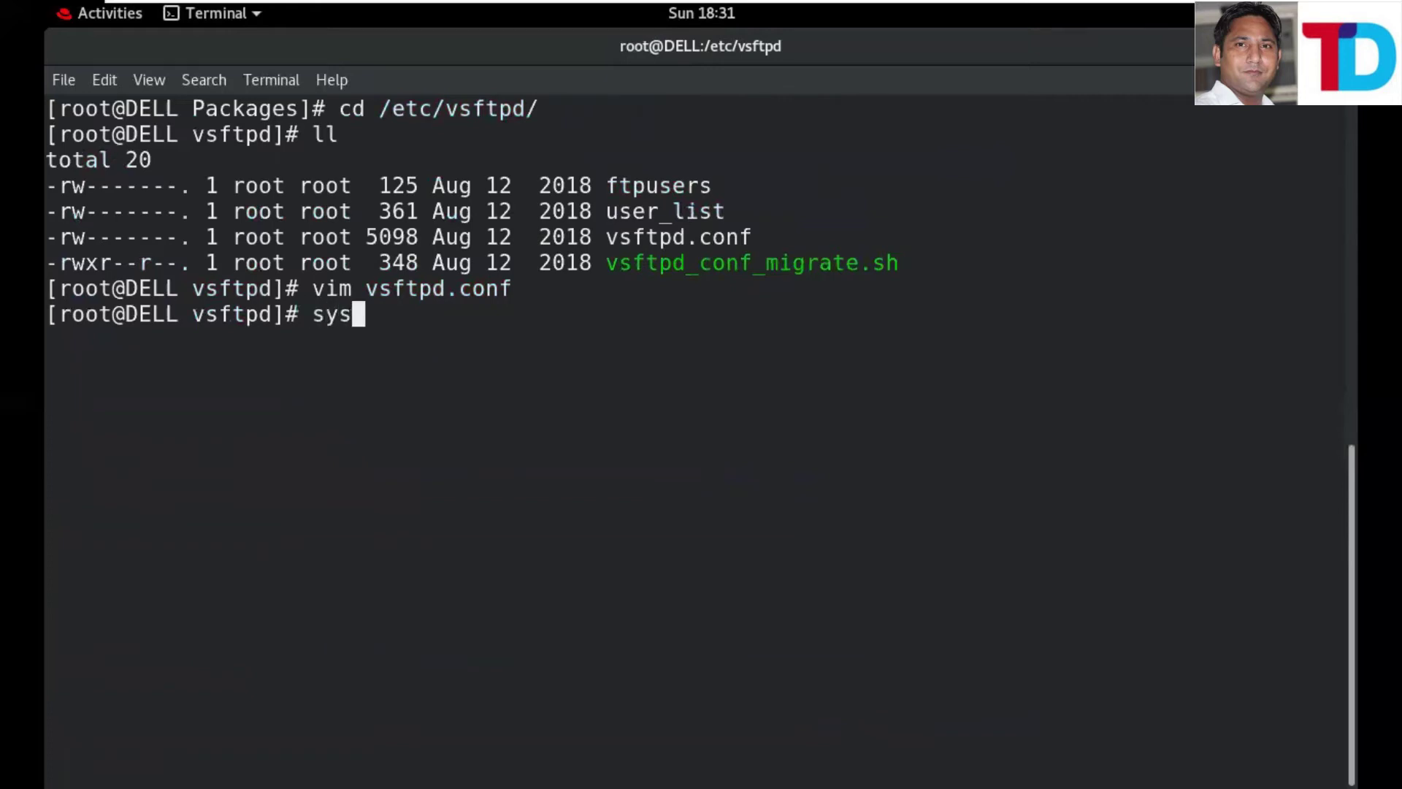
pyautogui.write('temctl ')
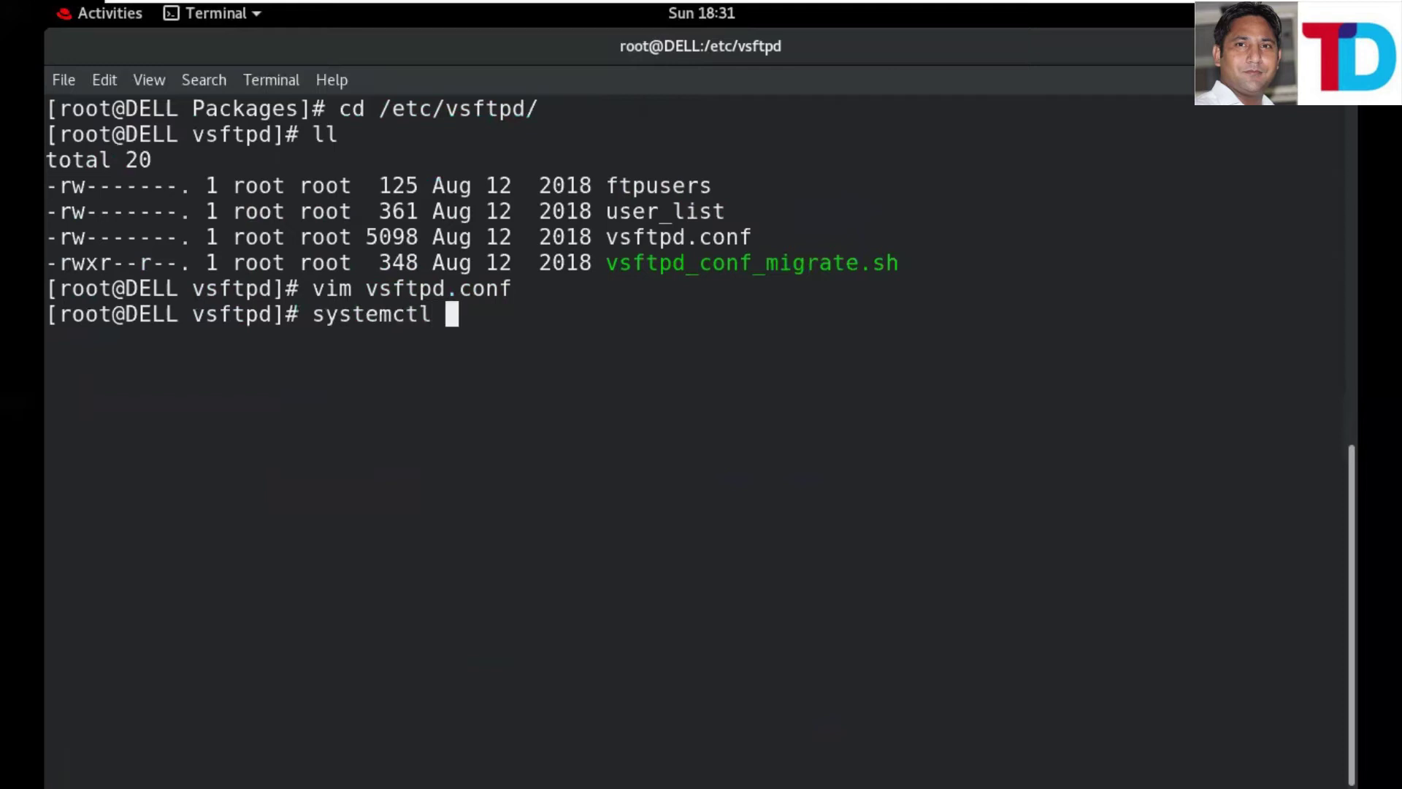
pyautogui.write('restart')
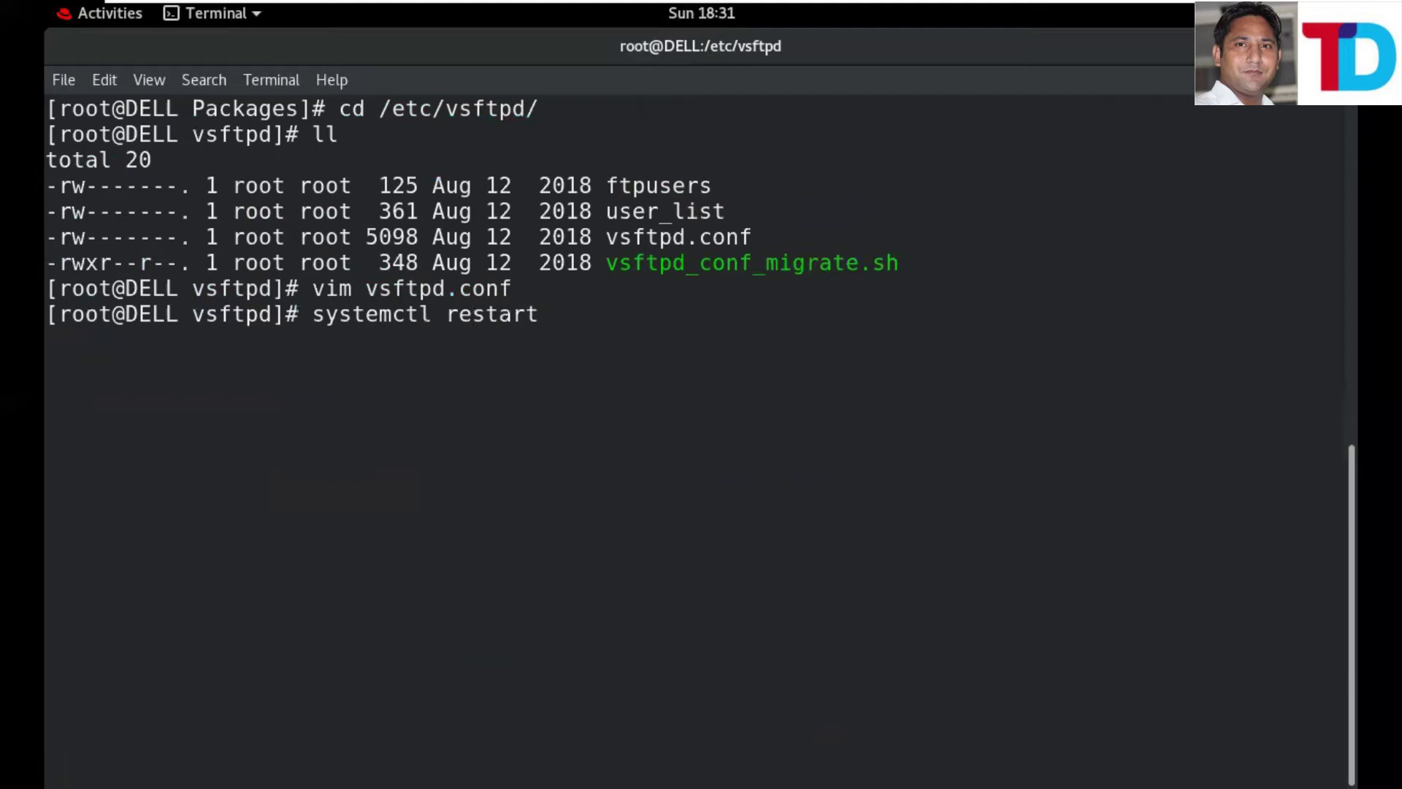
pyautogui.write(' vsftpd.se')
pyautogui.press('Tab')
pyautogui.press('Return')
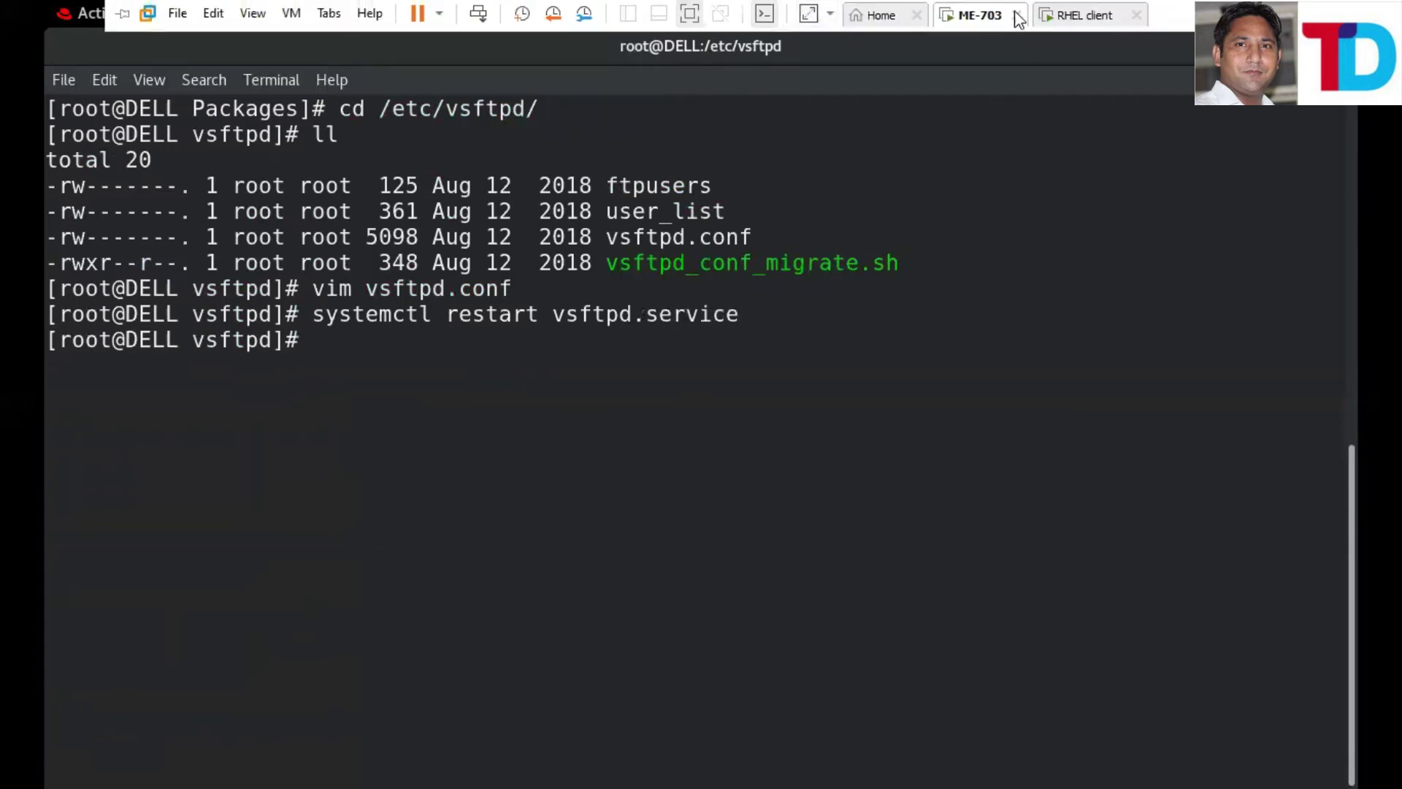
pyautogui.click(1077, 16)
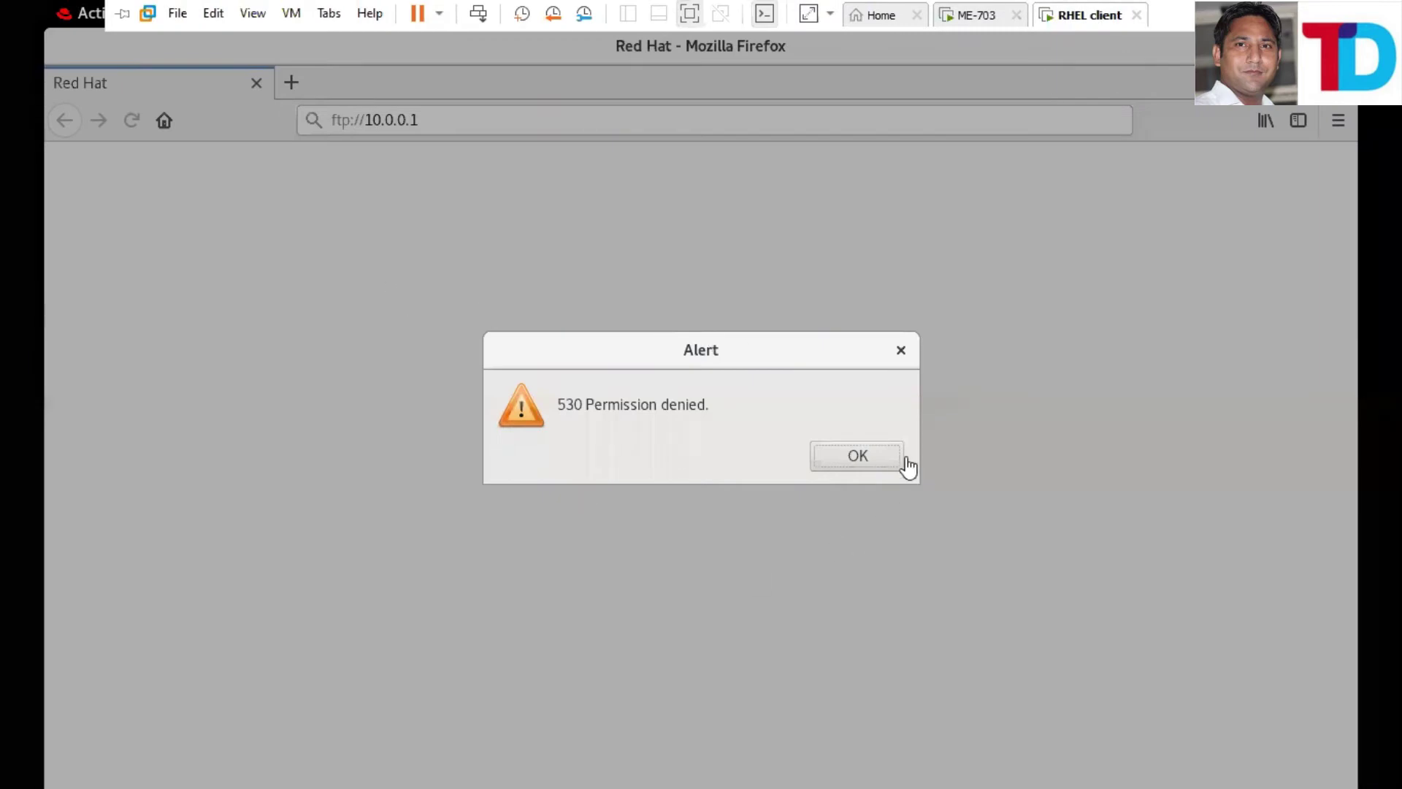
# - Dismiss the denied alert, reload ftp://10.0.0.1 anonymously, and confirm the pub folder is empty
pyautogui.click(857, 462)
pyautogui.click(415, 124)
pyautogui.press('Return')
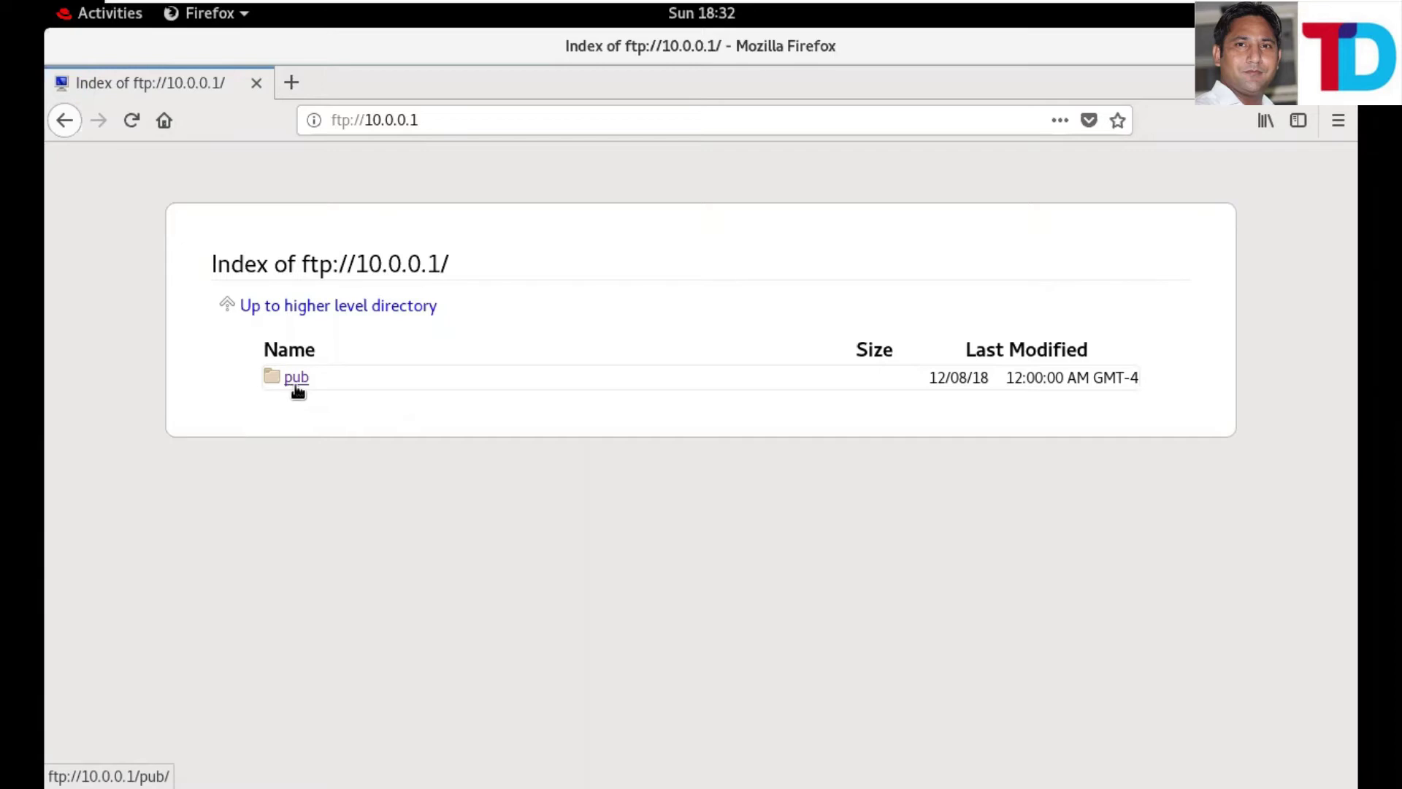
pyautogui.click(297, 386)
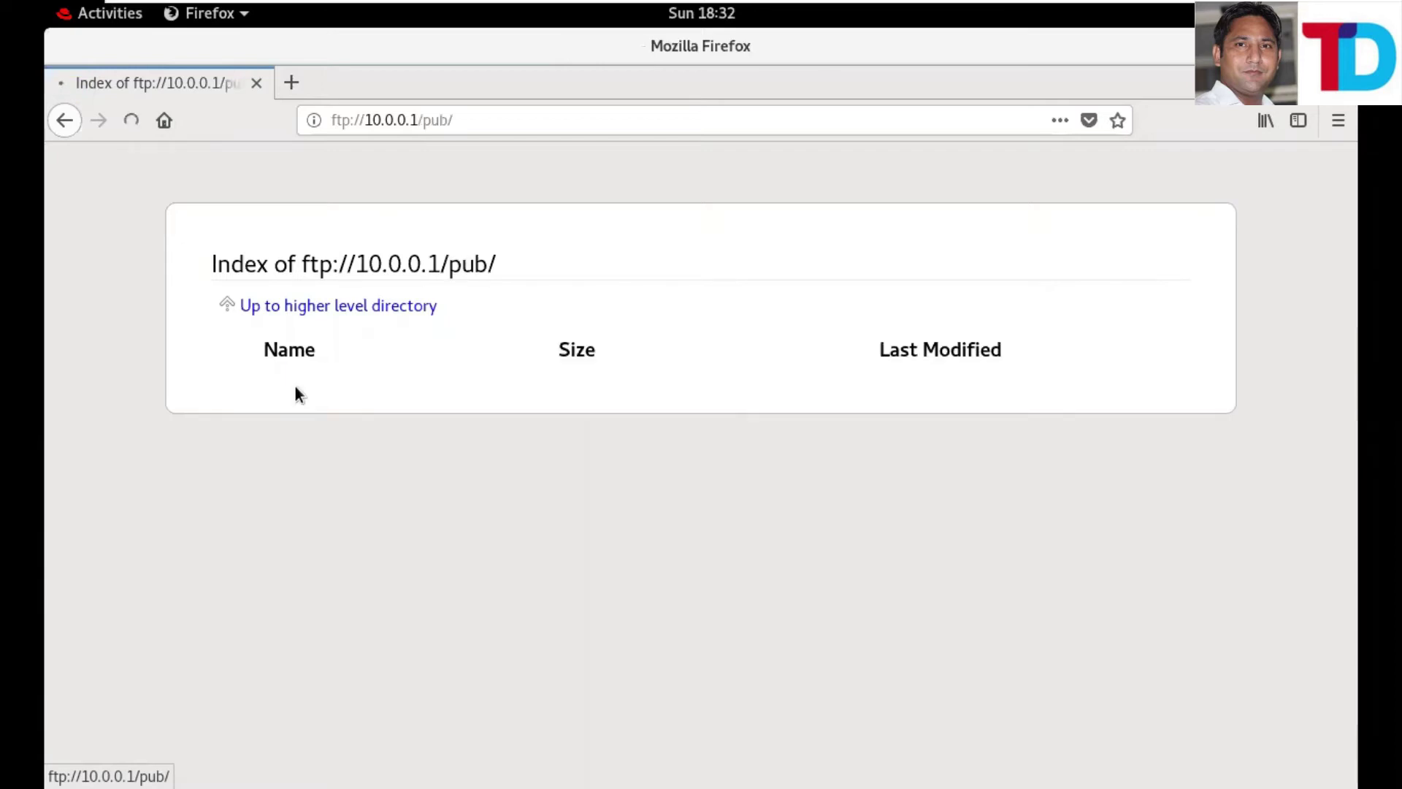
pyautogui.click(63, 121)
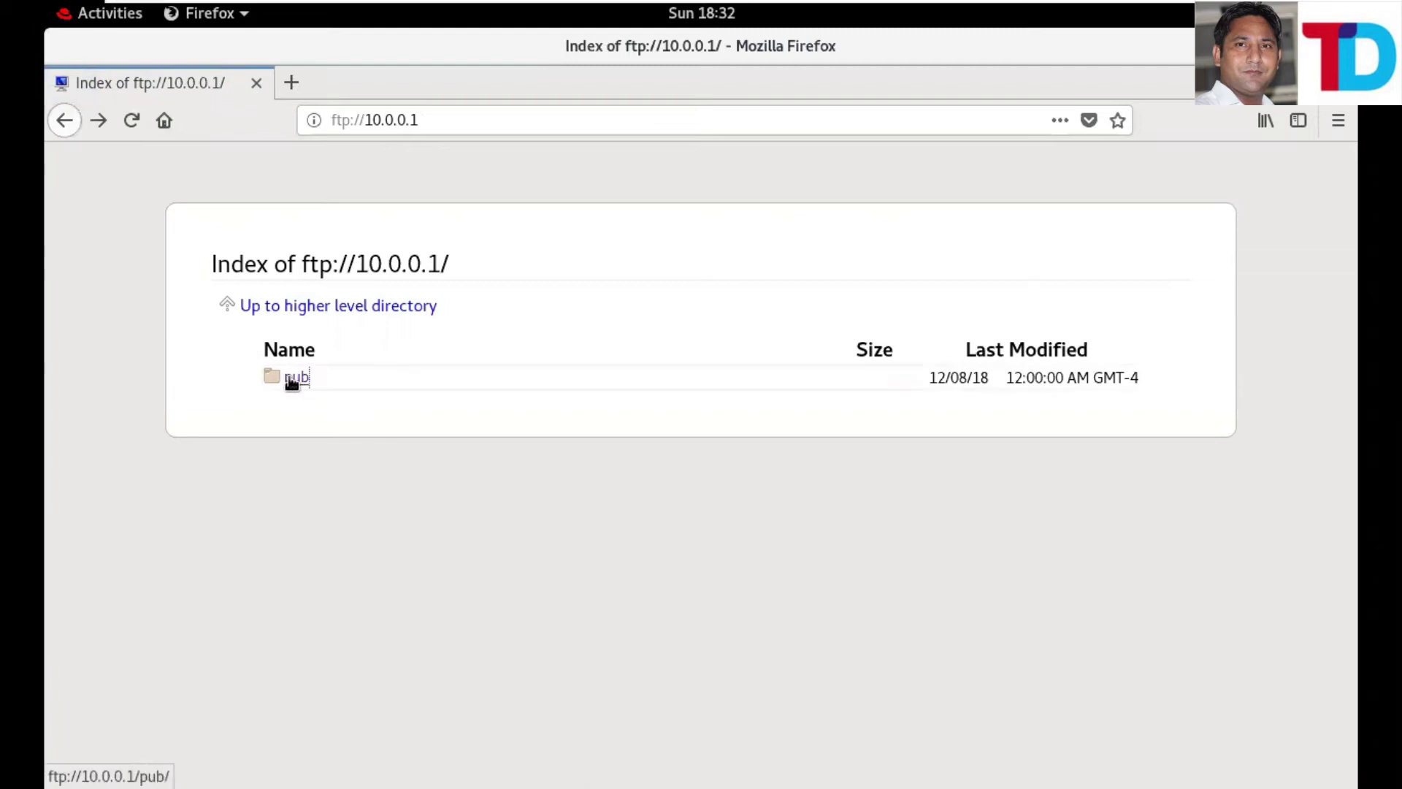
pyautogui.moveTo(438, 6)
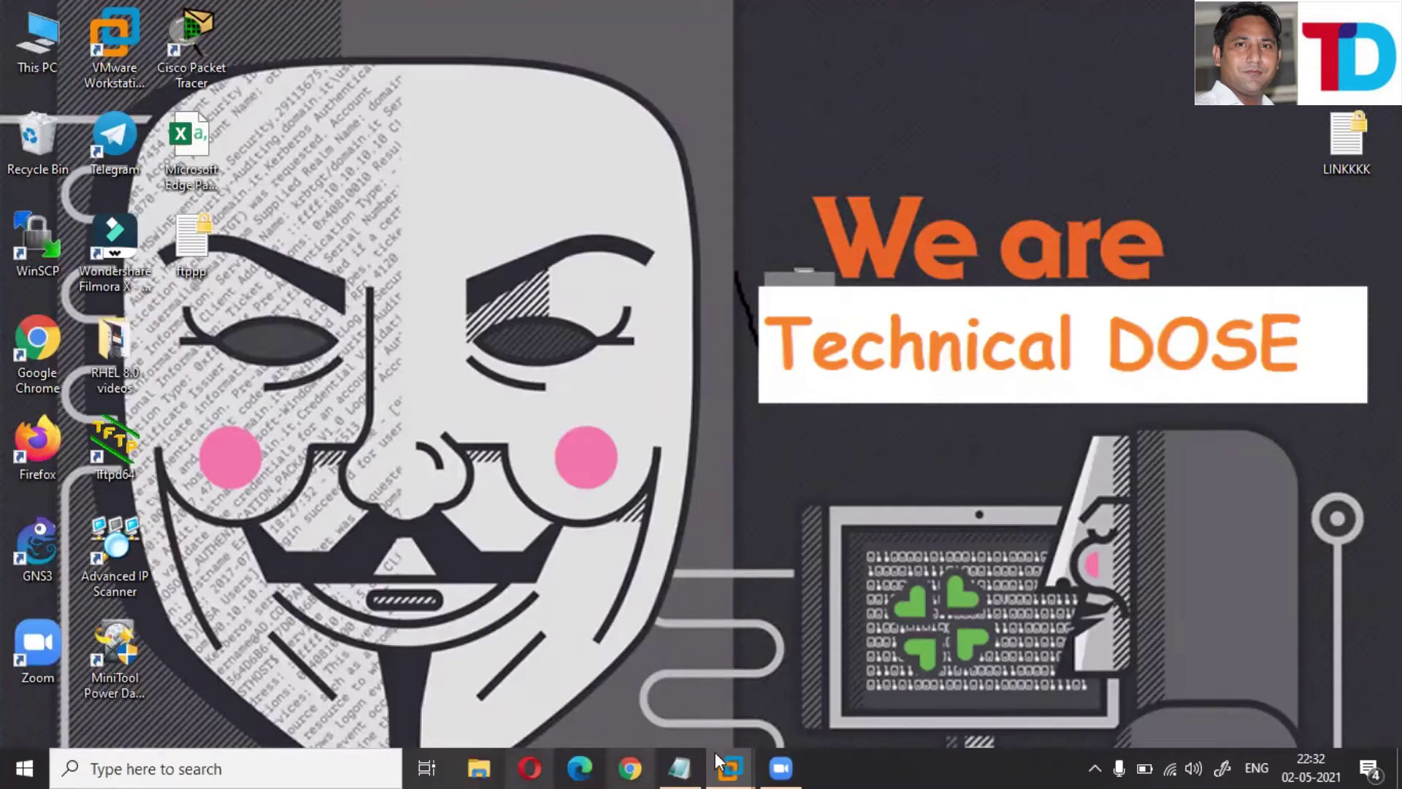
# - Launch WinSCP from its Windows desktop icon
pyautogui.doubleClick(41, 253)
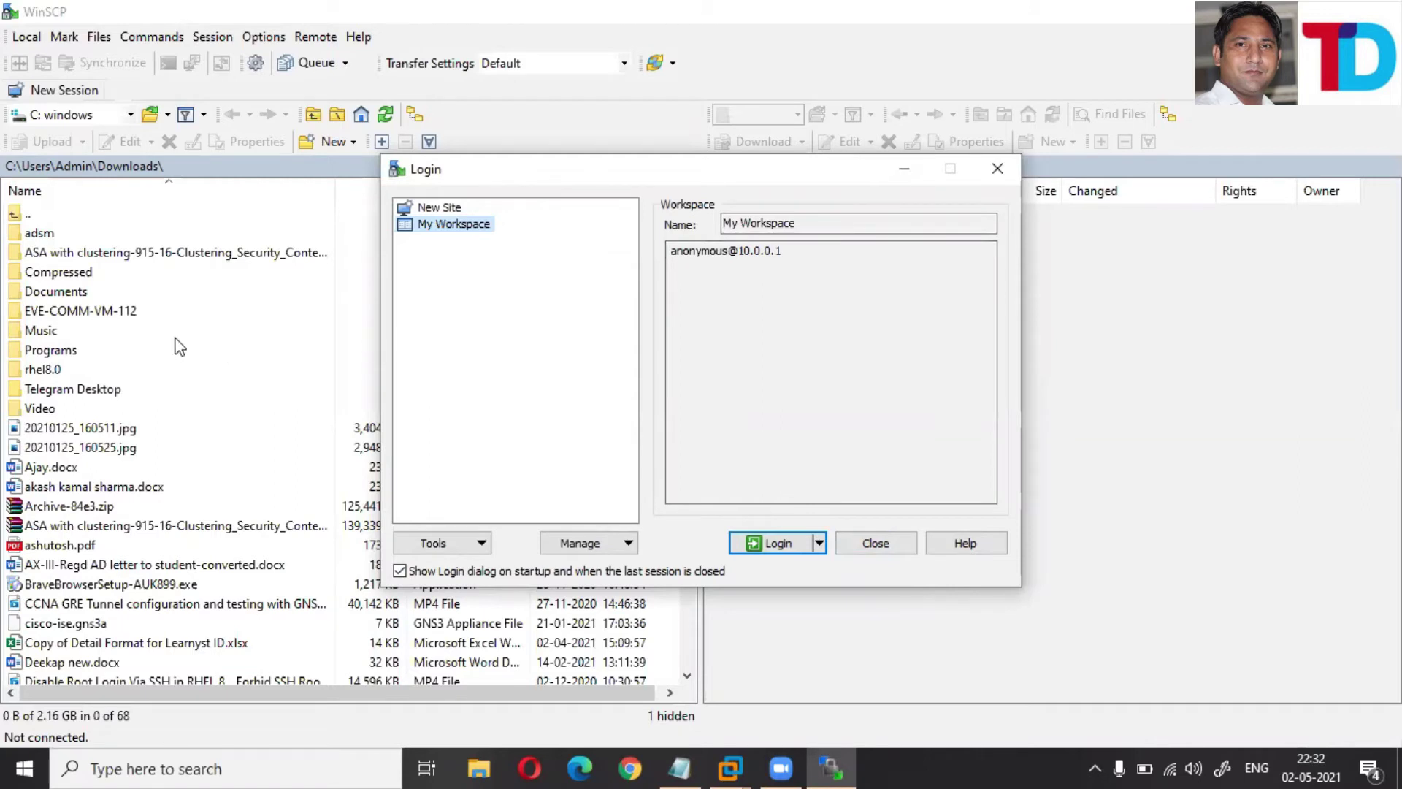
# - Create a new FTP site for host 10.0.0.1 with Anonymous login ticked and log in
pyautogui.click(445, 210)
pyautogui.click(804, 249)
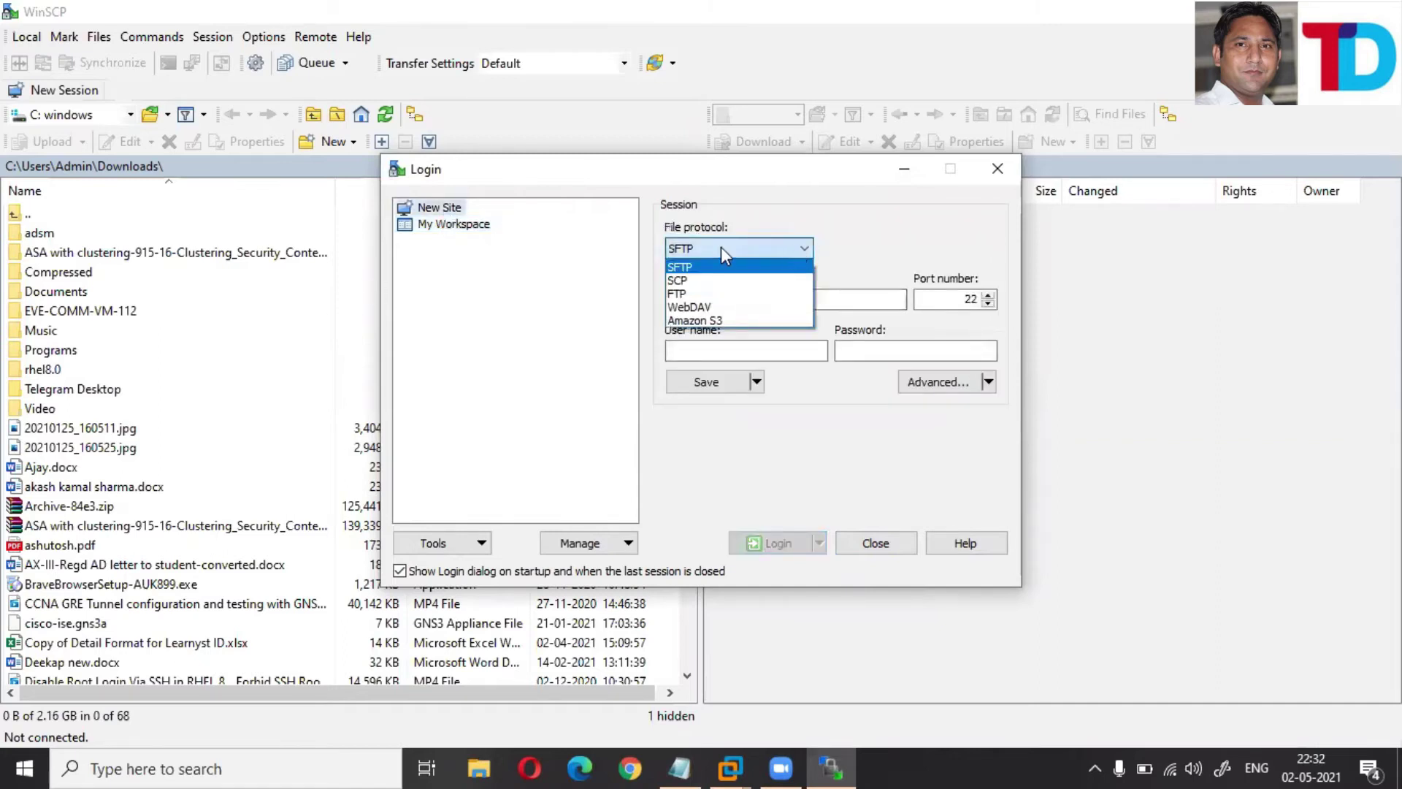
pyautogui.click(678, 294)
pyautogui.click(692, 300)
pyautogui.write('1')
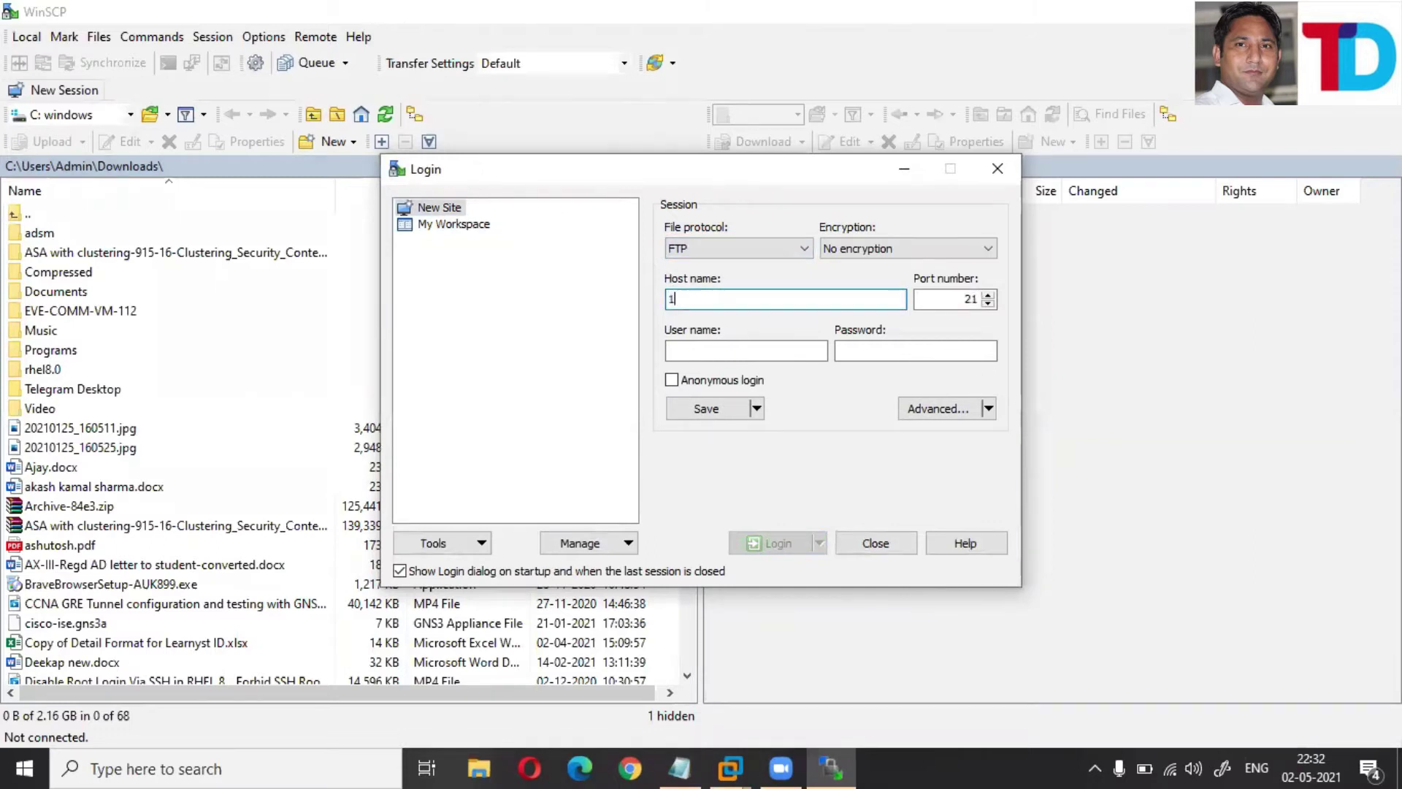
pyautogui.write('0.0.0.1')
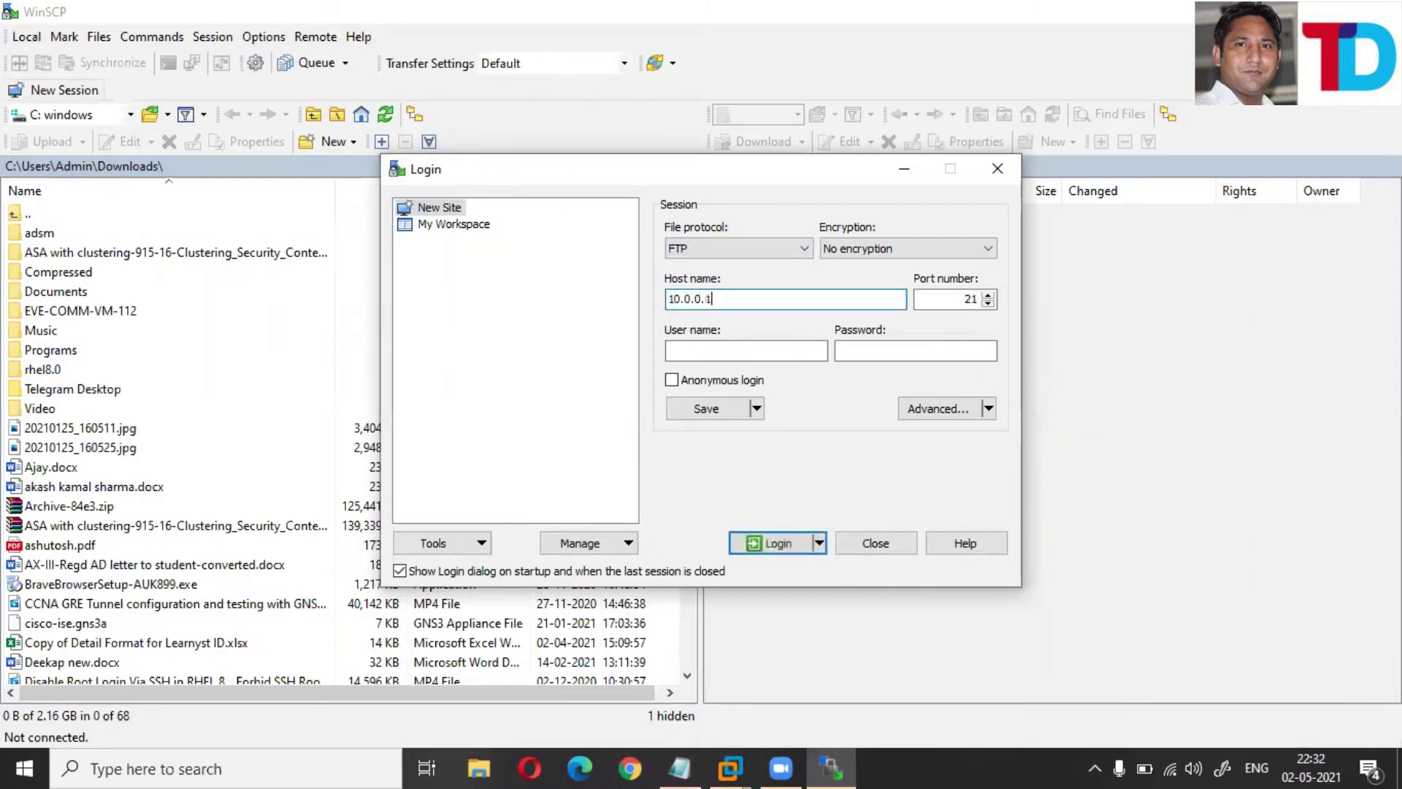
pyautogui.click(727, 353)
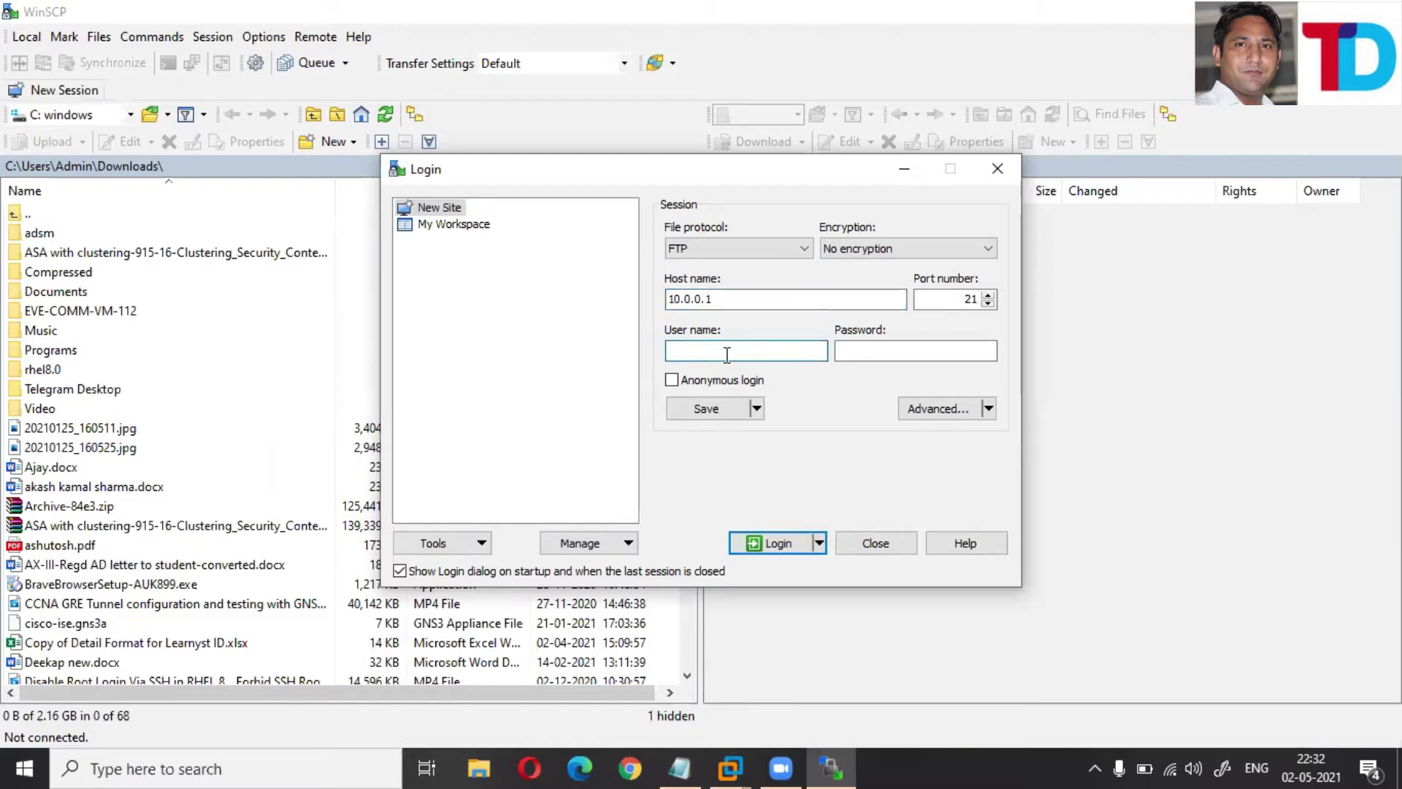
pyautogui.click(744, 388)
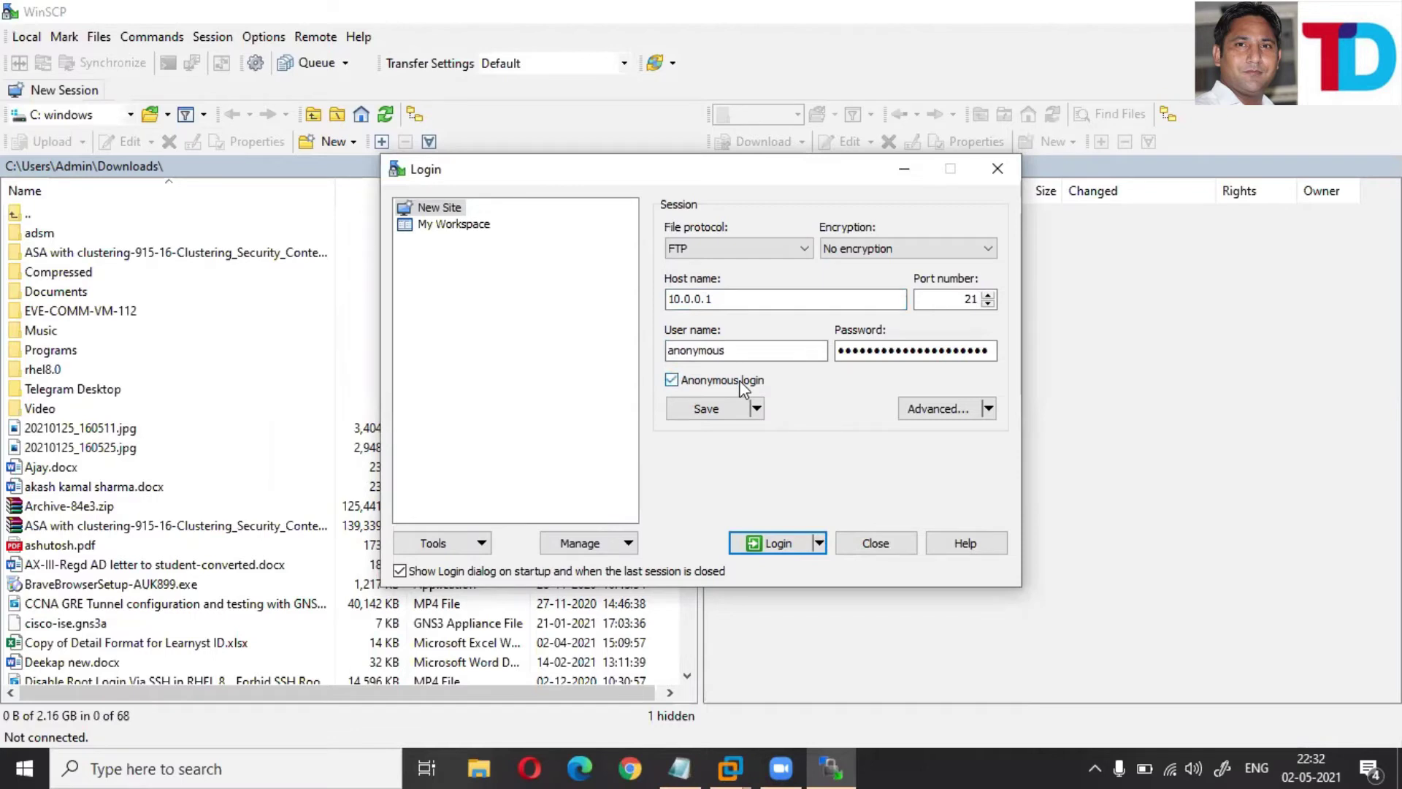
pyautogui.click(785, 543)
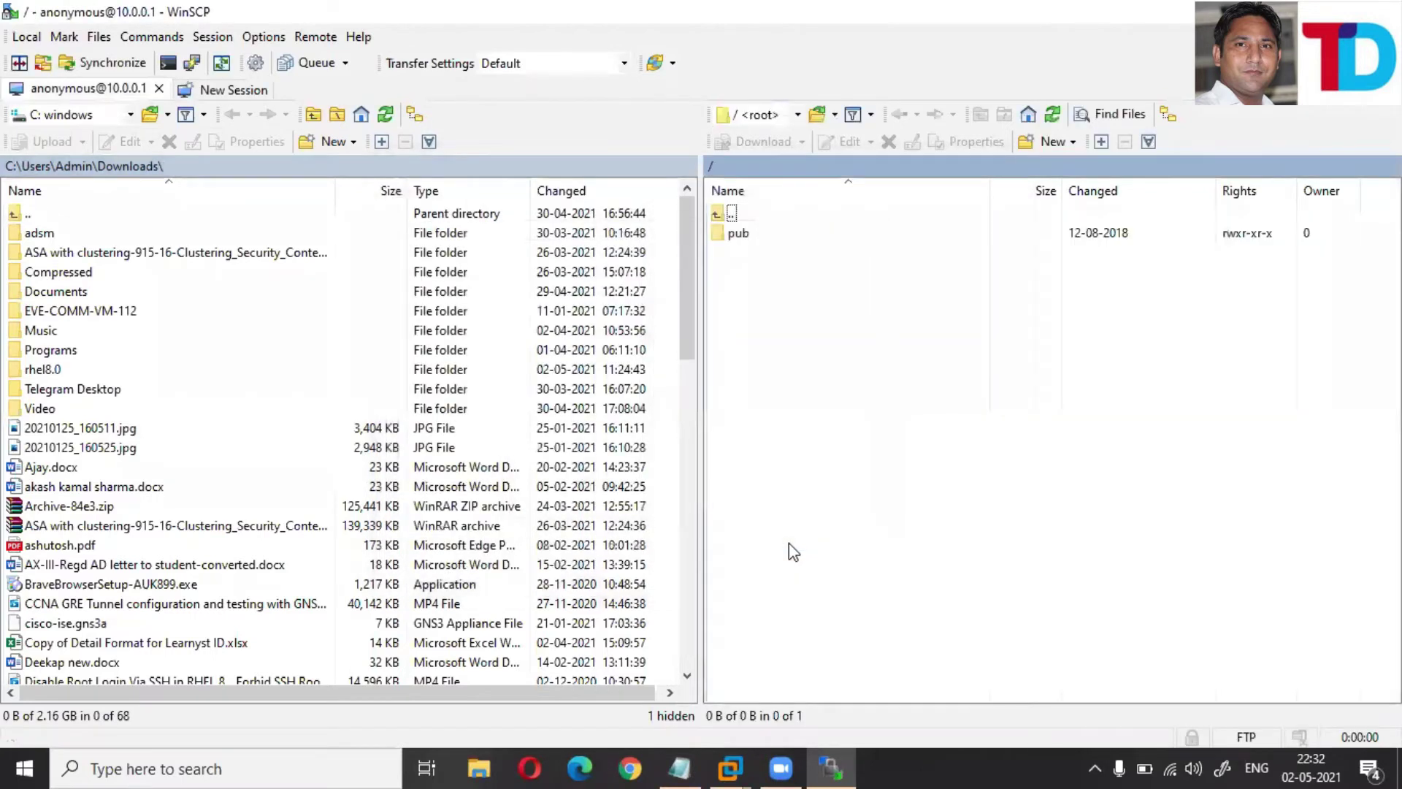
# - Open the remote pub folder, cancel an accidental Downloads upload, and open the local Desktop folder
pyautogui.doubleClick(750, 241)
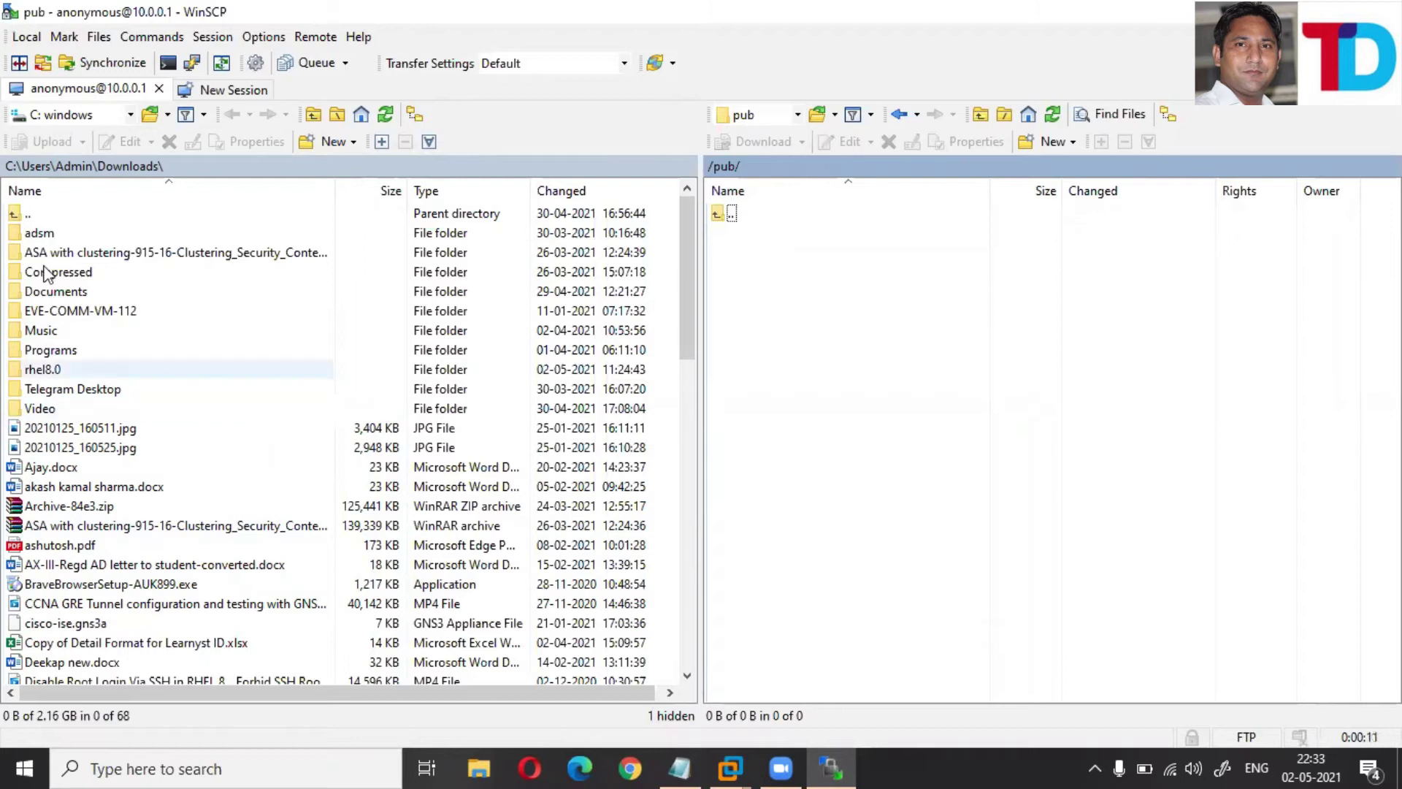
pyautogui.click(71, 167)
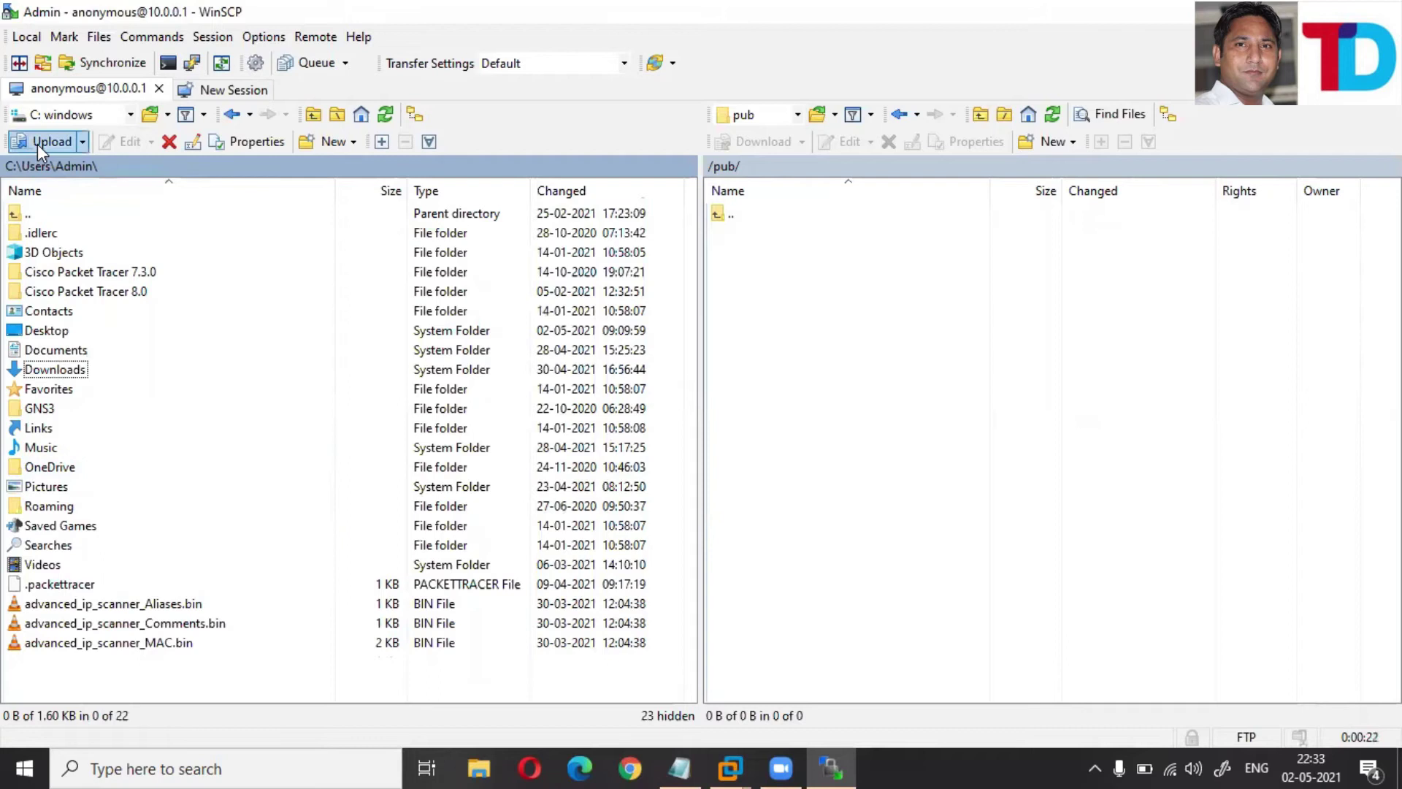
pyautogui.click(82, 143)
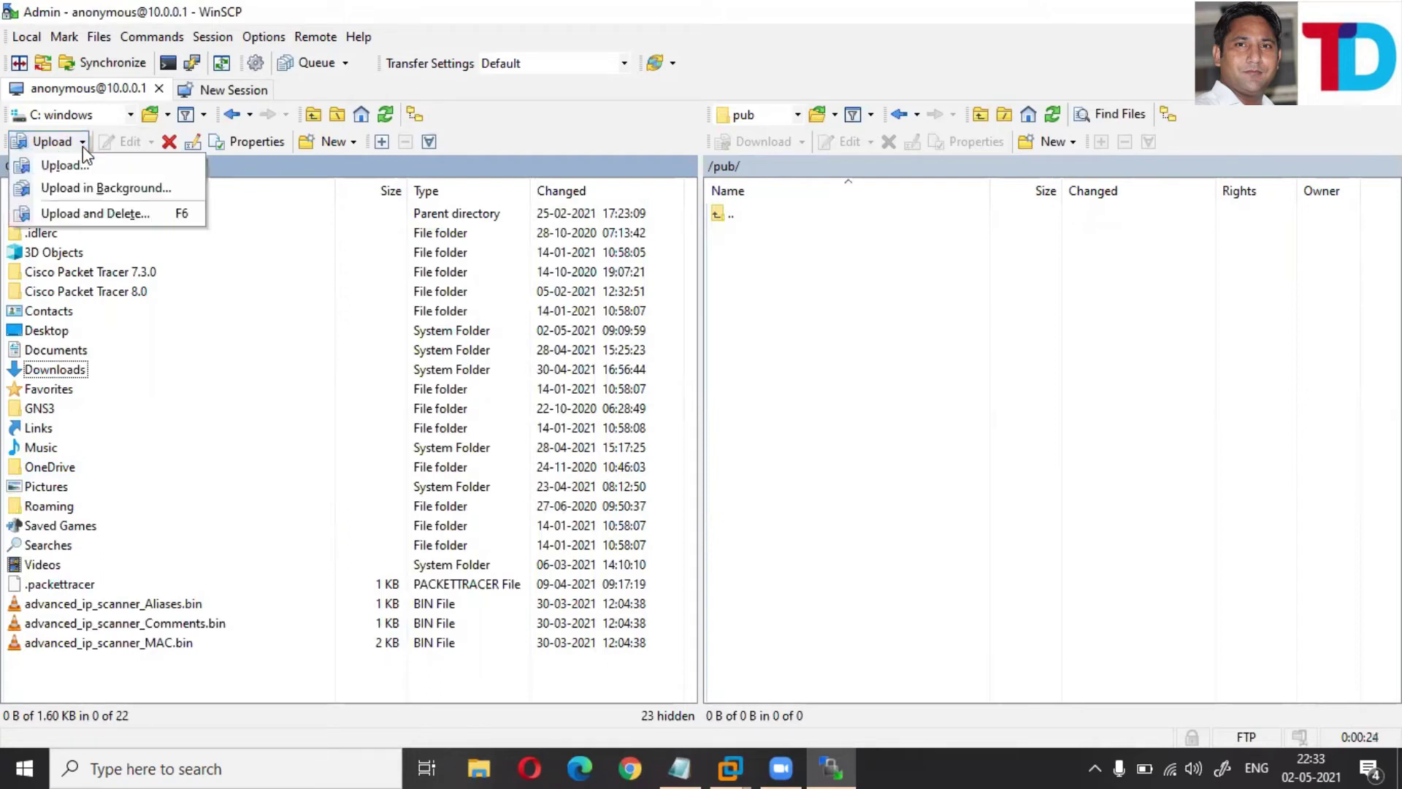
pyautogui.press('Return')
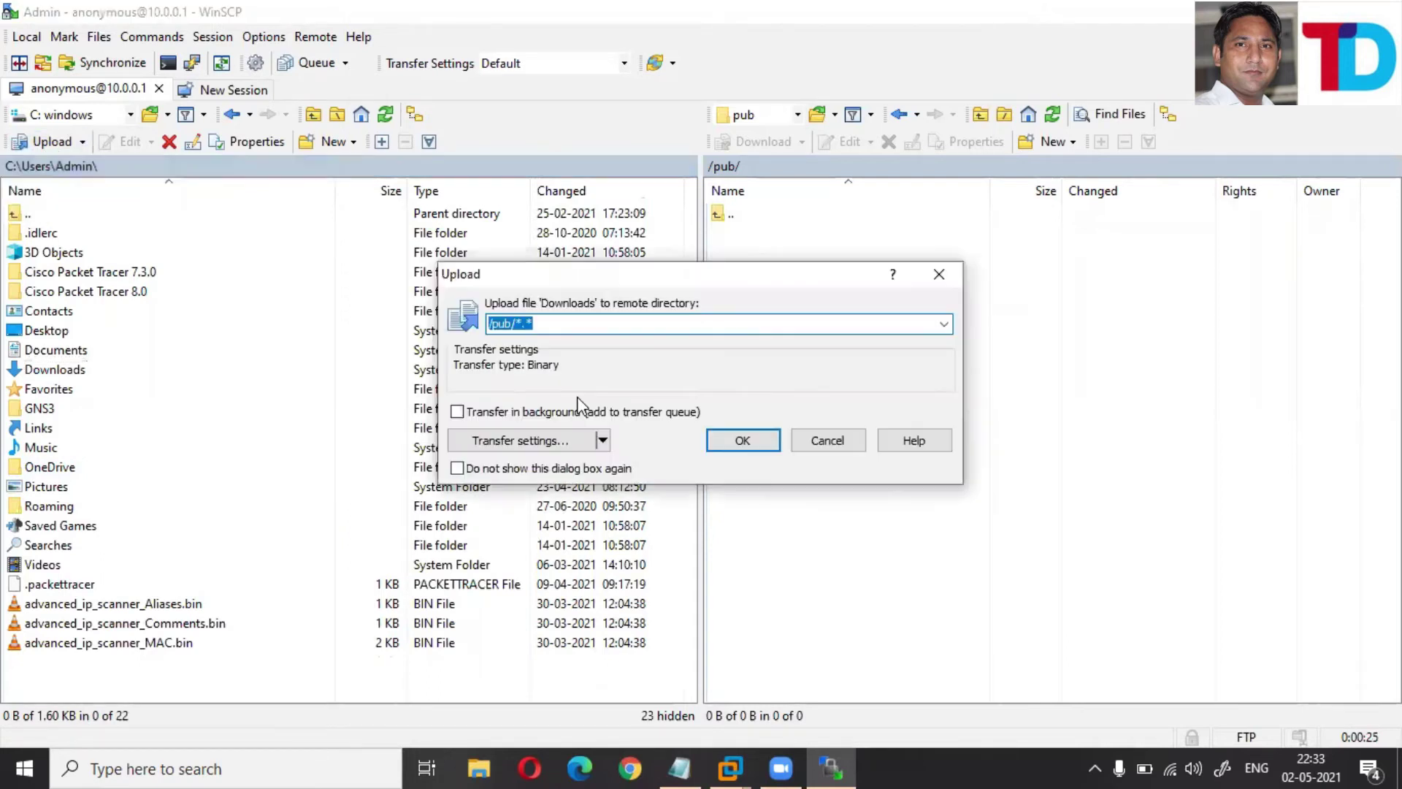
pyautogui.click(850, 447)
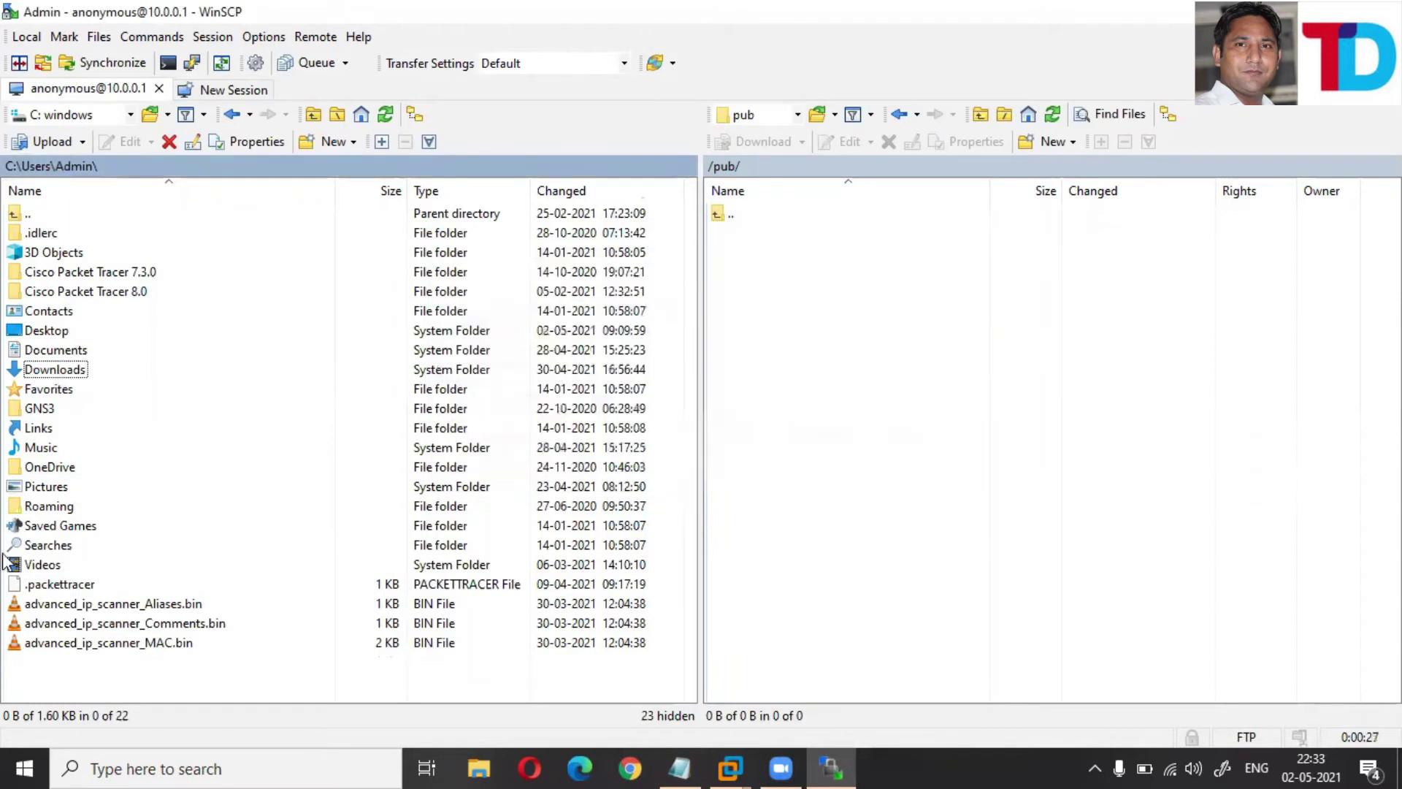
pyautogui.click(114, 118)
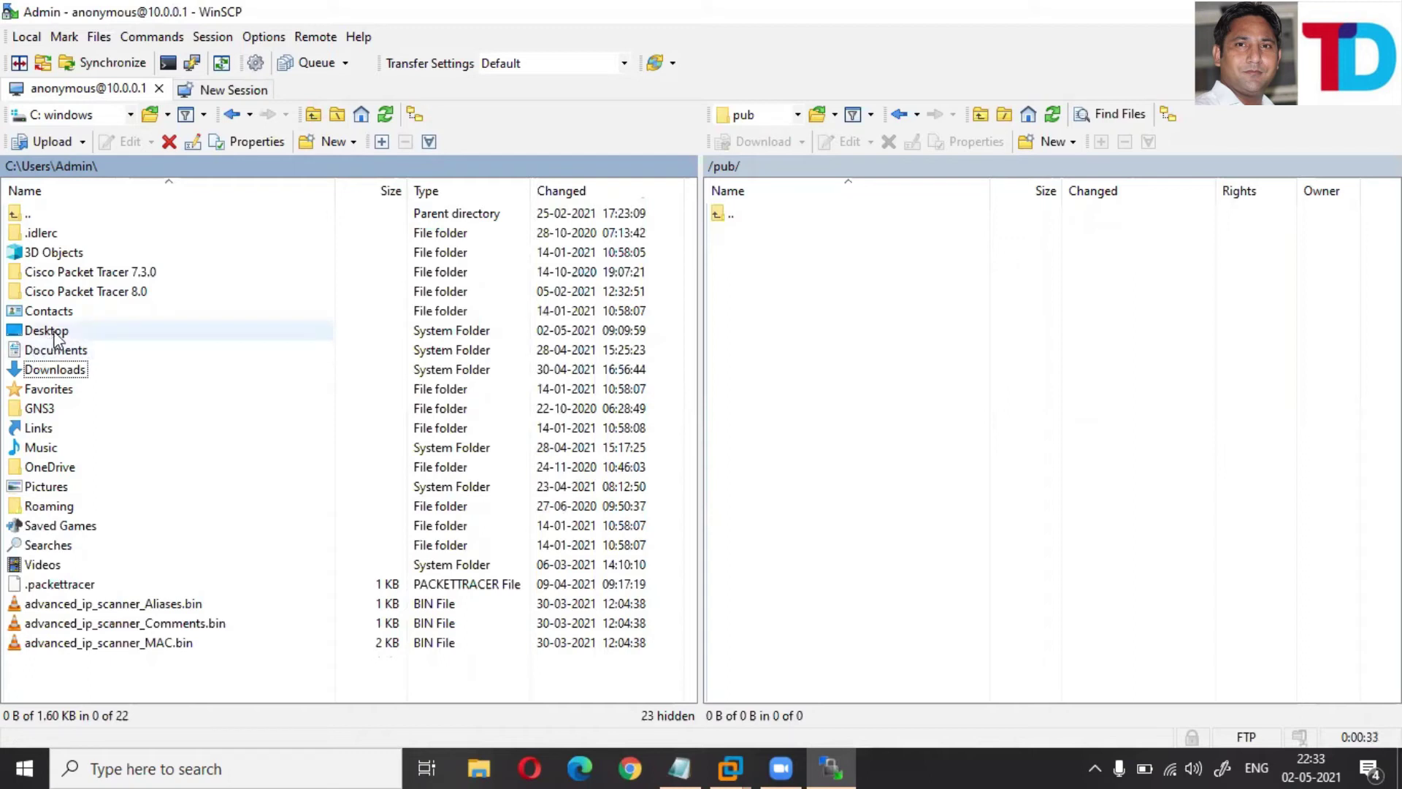
pyautogui.click(47, 330)
pyautogui.doubleClick(47, 331)
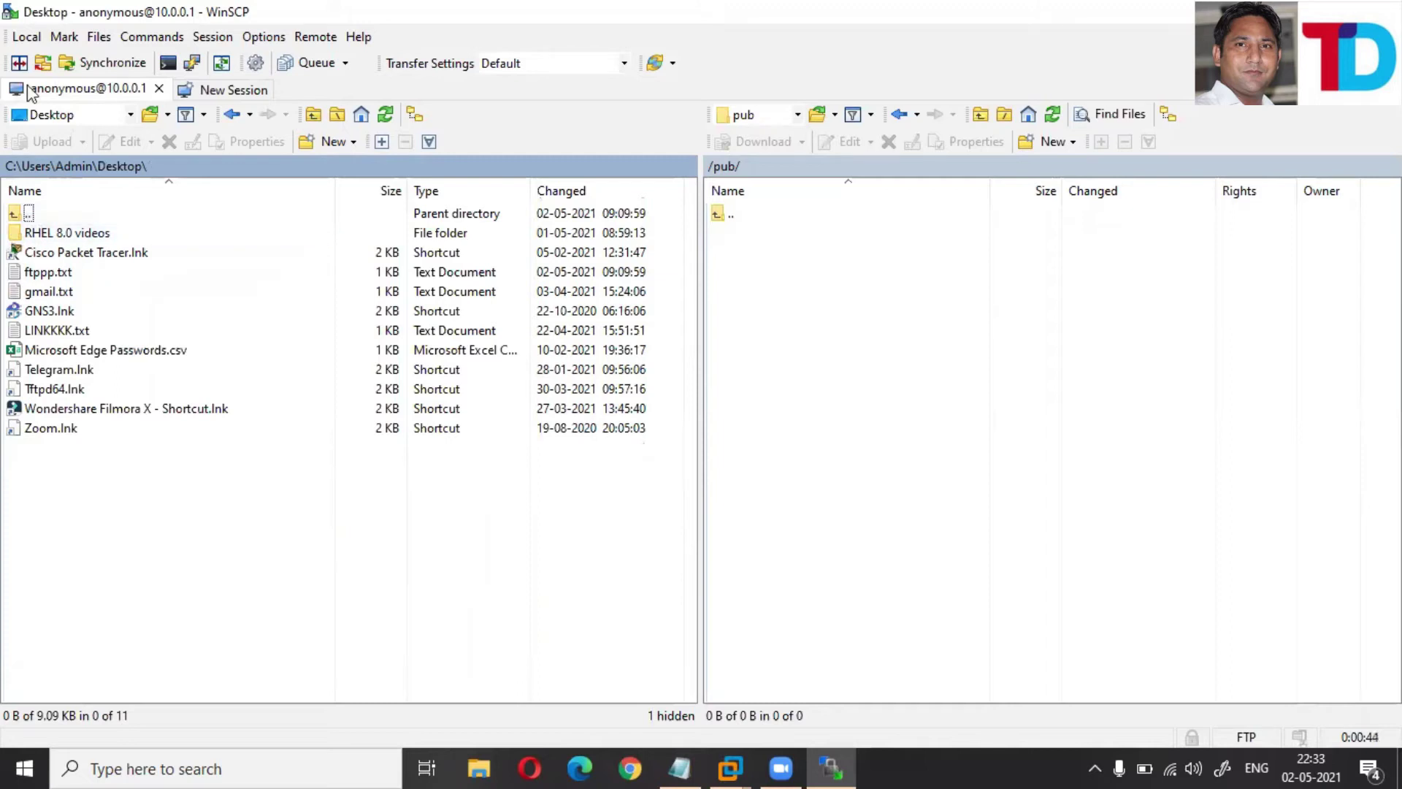
# - Browse the local pane to C:\Users\Admin\Downloads\Documents, showing its six PDFs
pyautogui.click(12, 167)
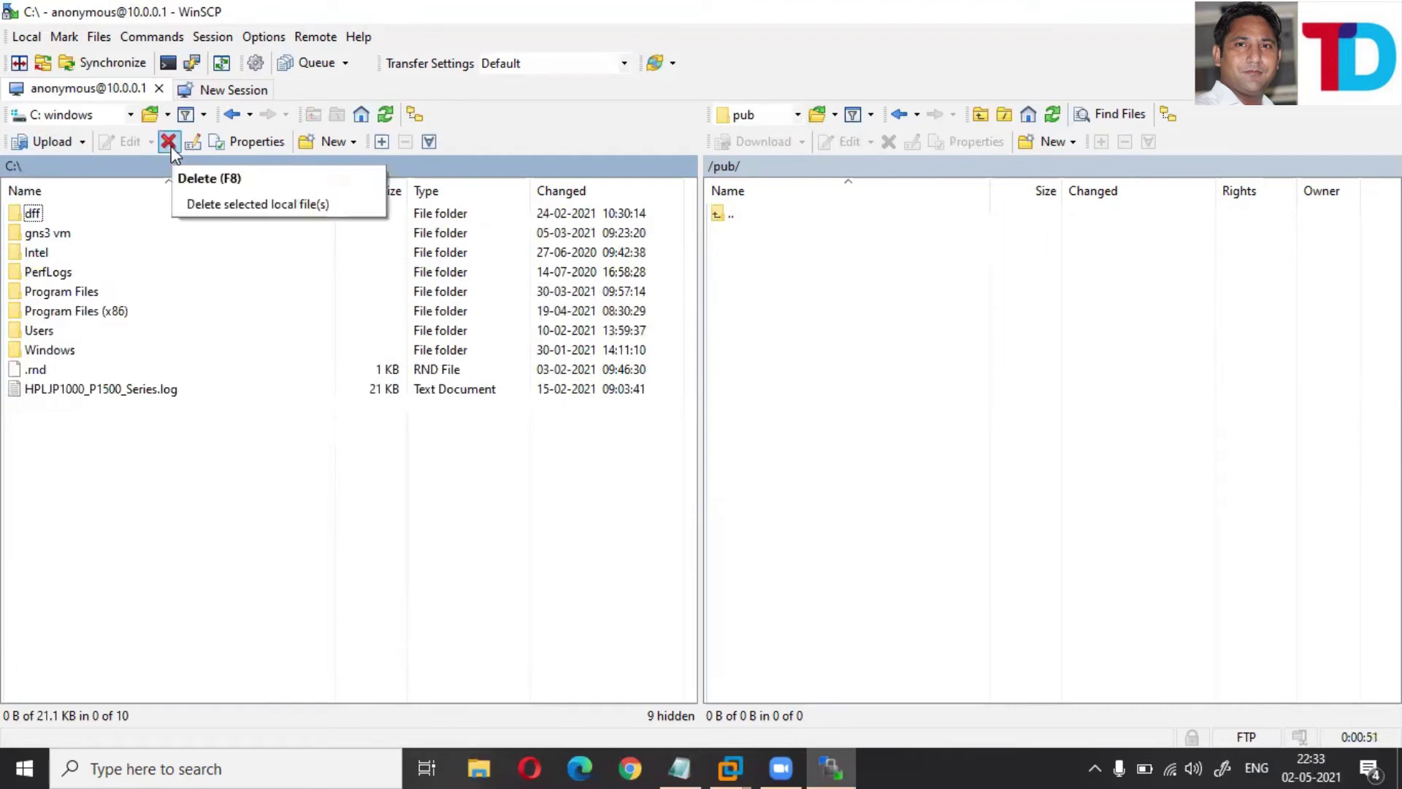
pyautogui.doubleClick(40, 337)
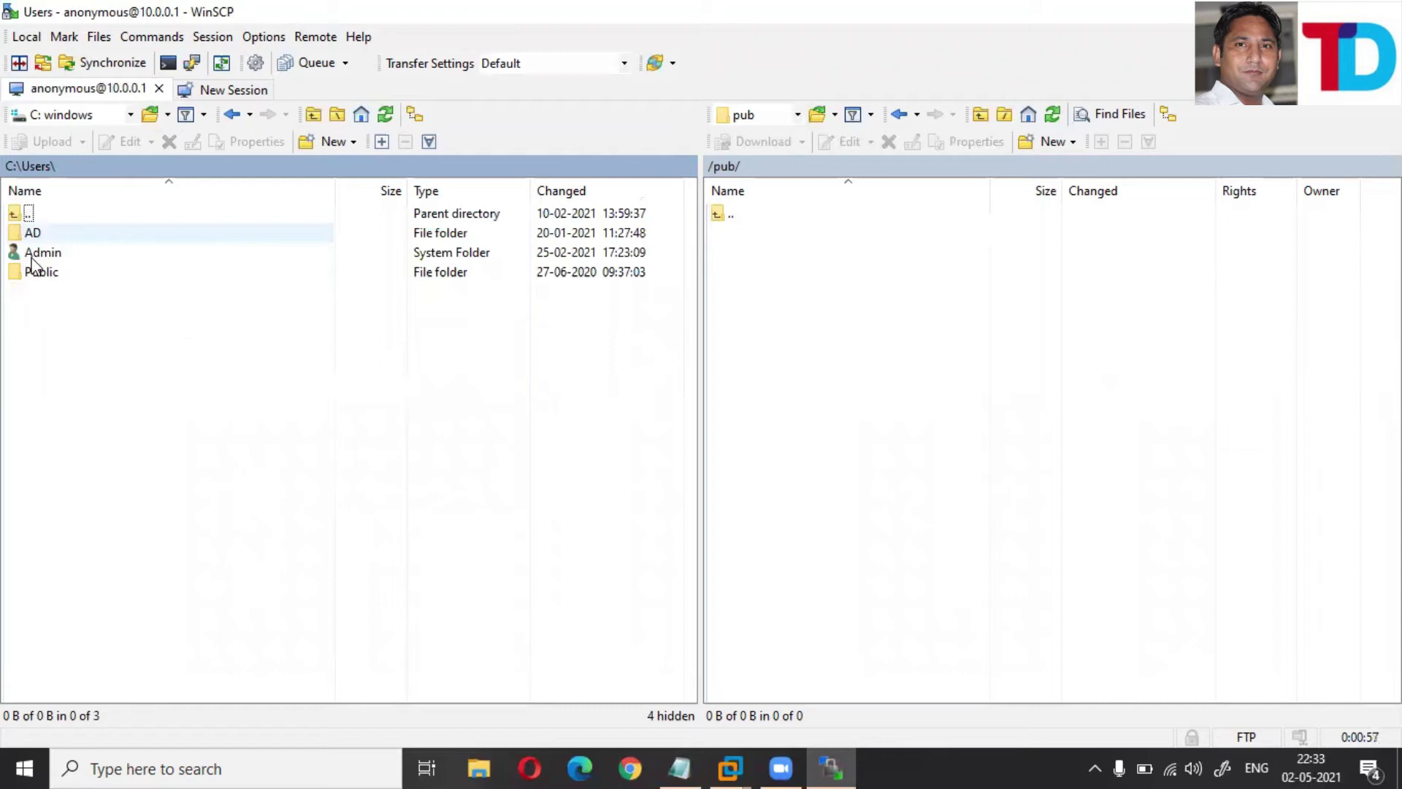
pyautogui.click(35, 259)
pyautogui.doubleClick(35, 256)
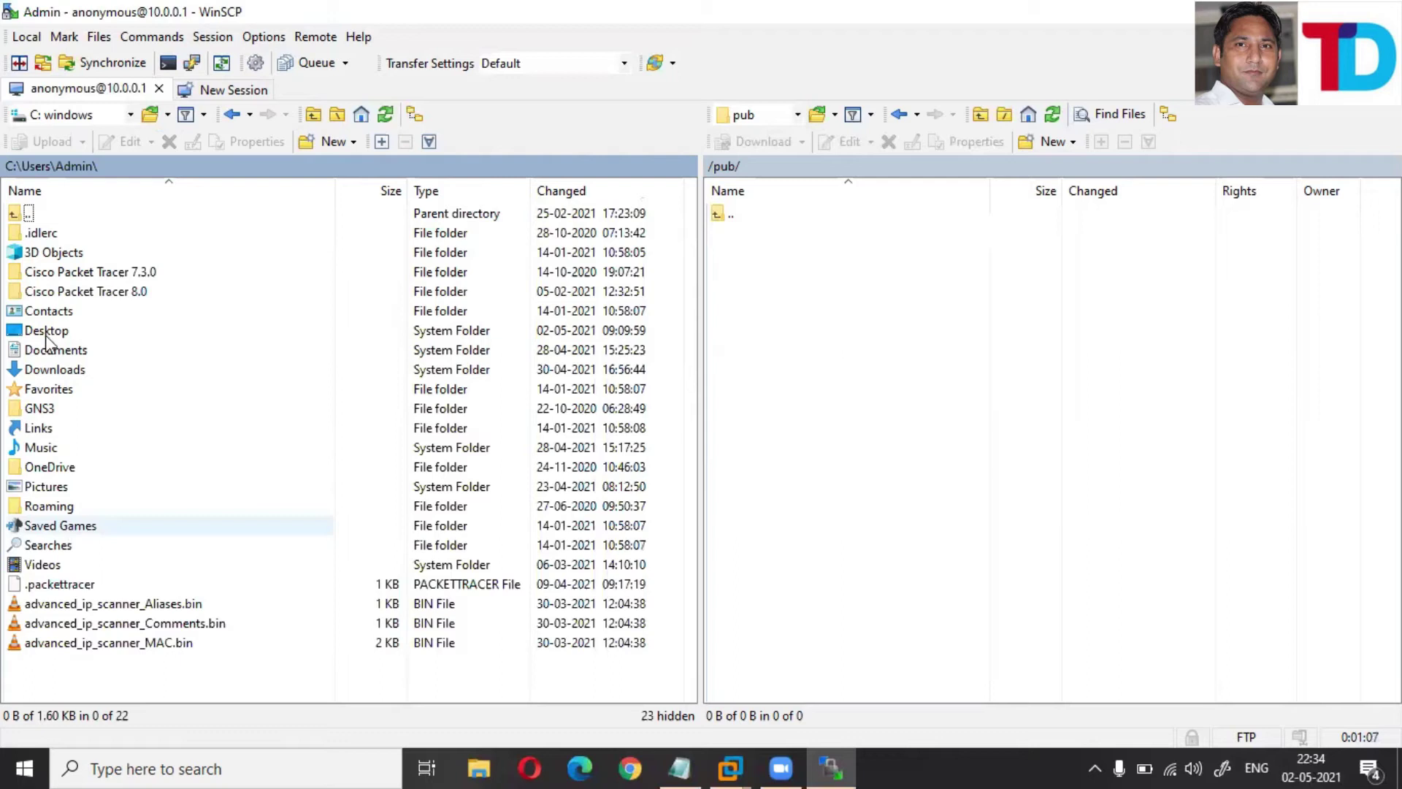
pyautogui.doubleClick(51, 374)
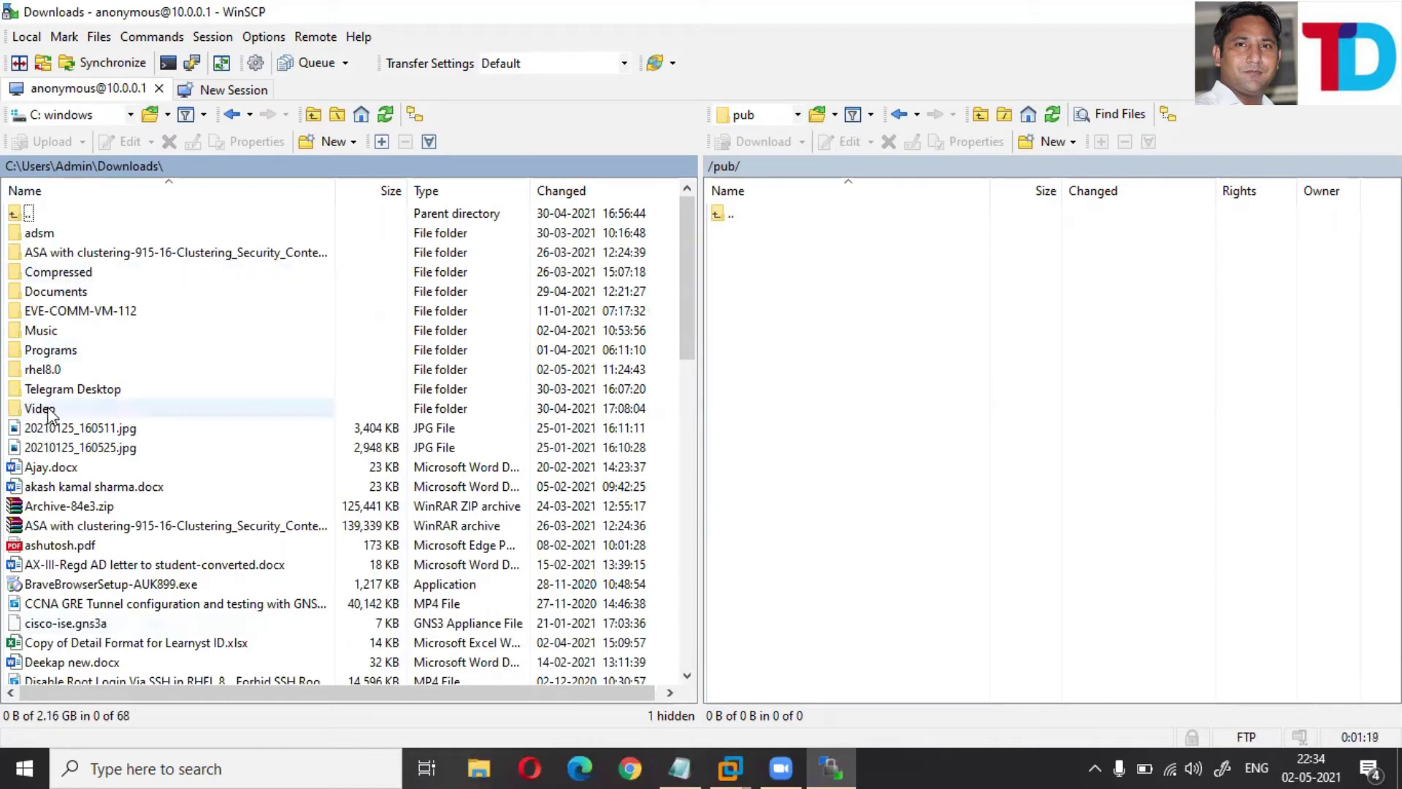
pyautogui.doubleClick(61, 293)
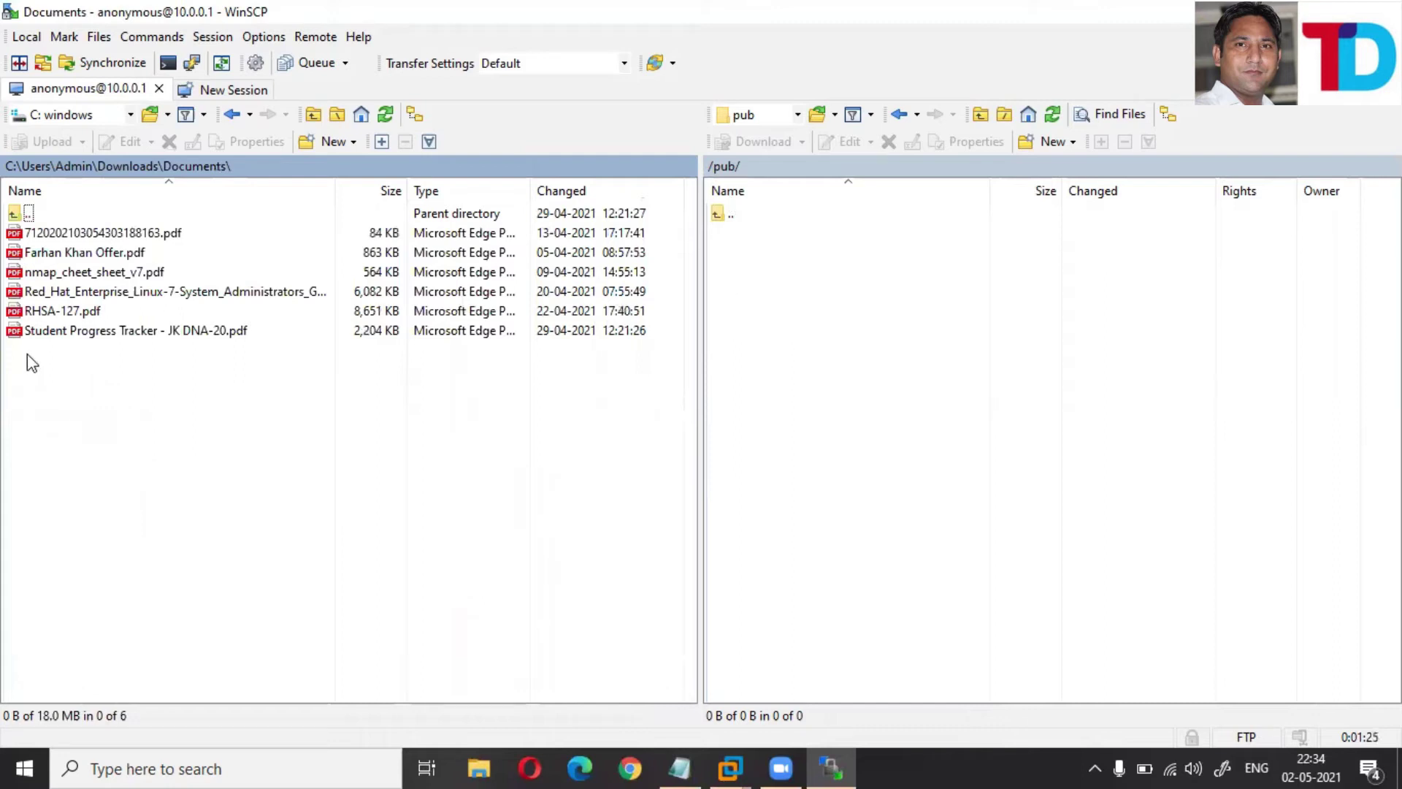
# - Upload three PDFs from RHSA-127.pdf to nmap_cheet_sheet_v7.pdf to /pub/, and dismiss the Permission denied error
pyautogui.click(46, 312)
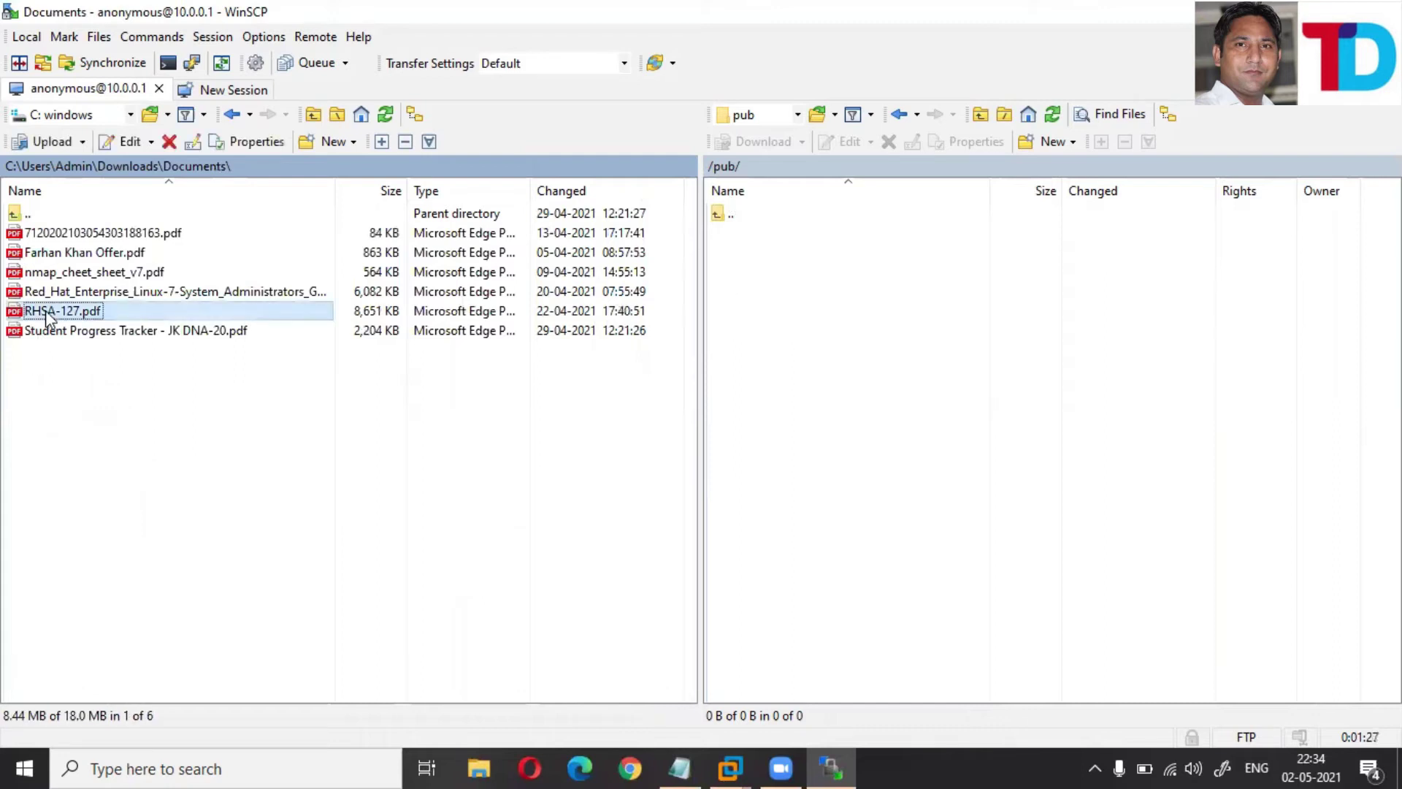
pyautogui.keyDown('shift'); pyautogui.click(58, 273); pyautogui.keyUp('shift')
pyautogui.moveTo(62, 292); pyautogui.dragTo(63, 291)
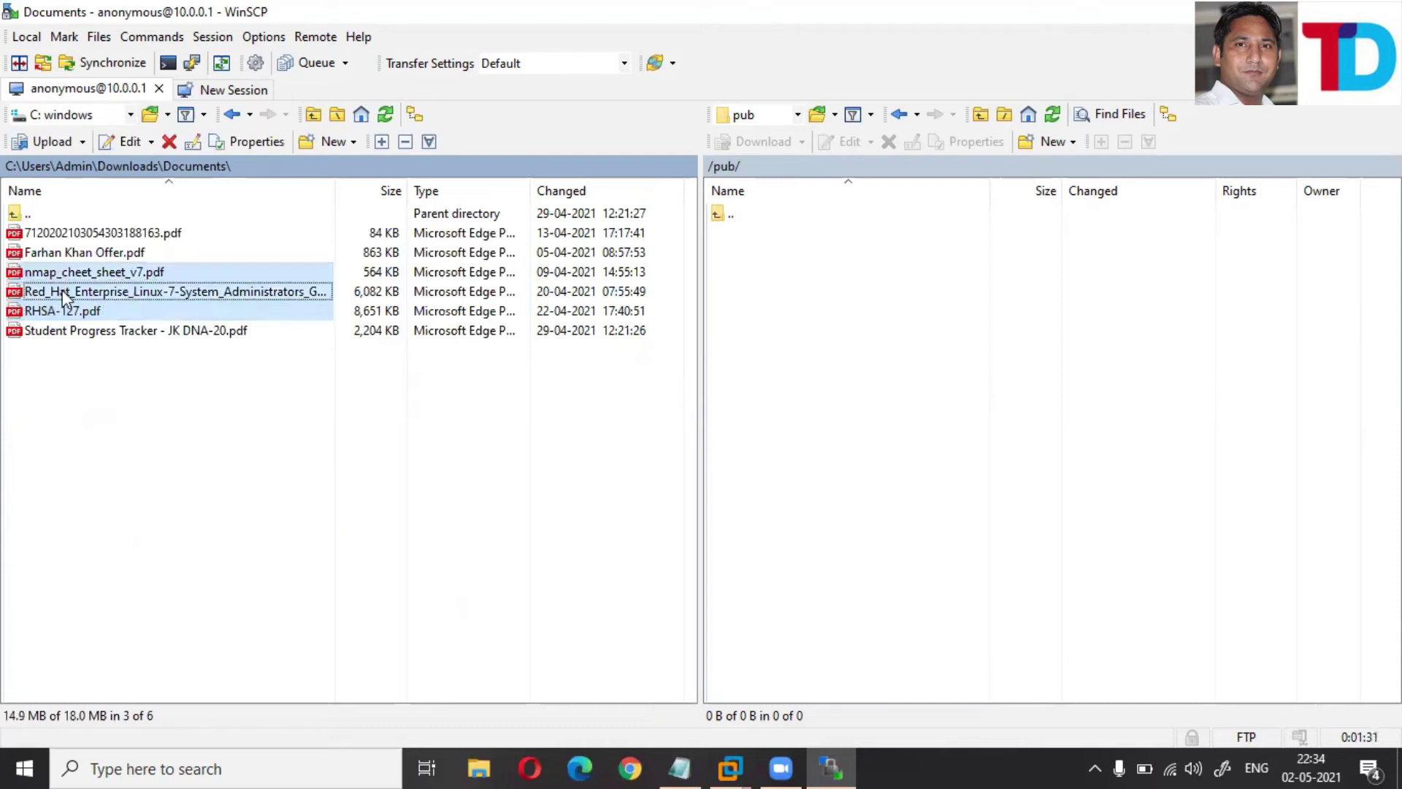
pyautogui.rightClick(63, 291)
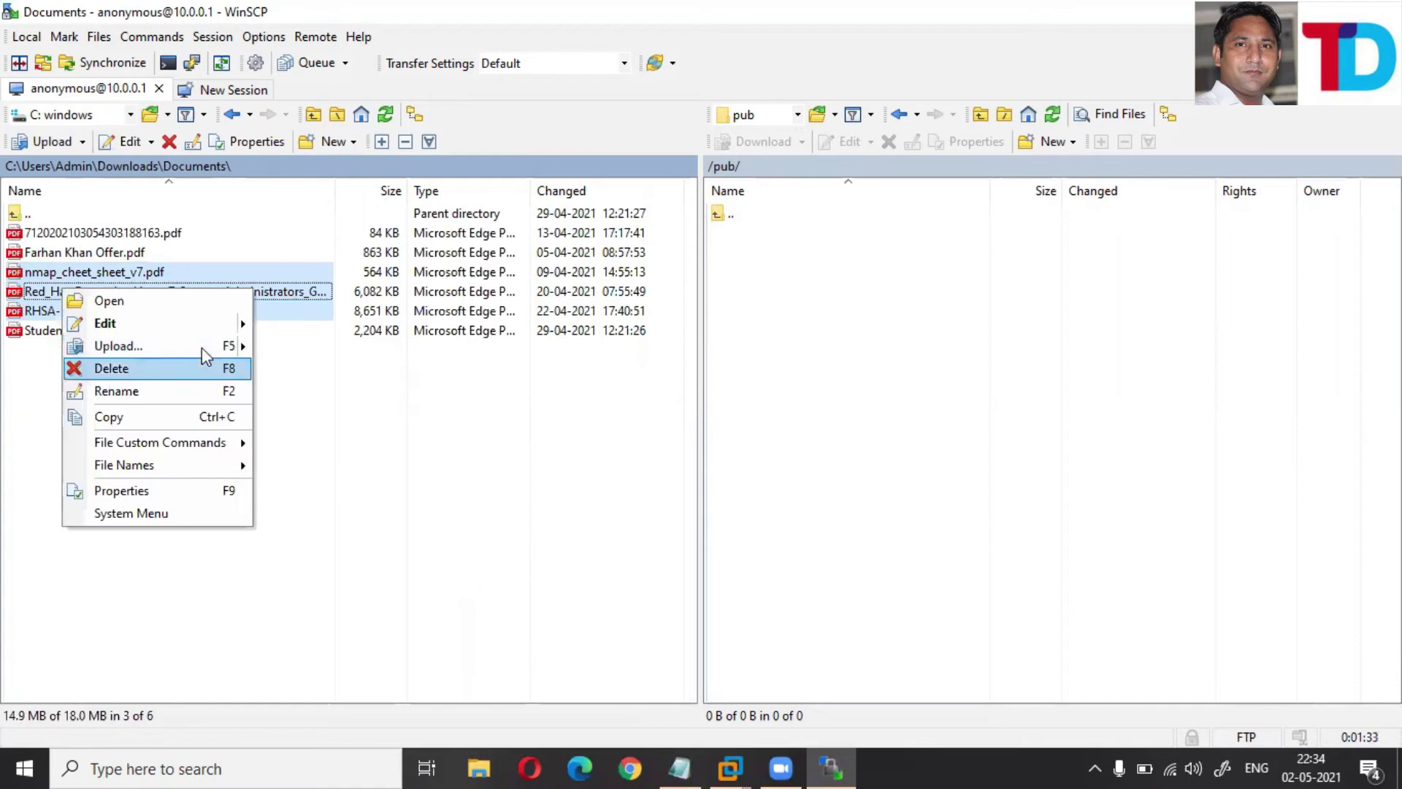
pyautogui.moveTo(231, 349)
pyautogui.press('Return')
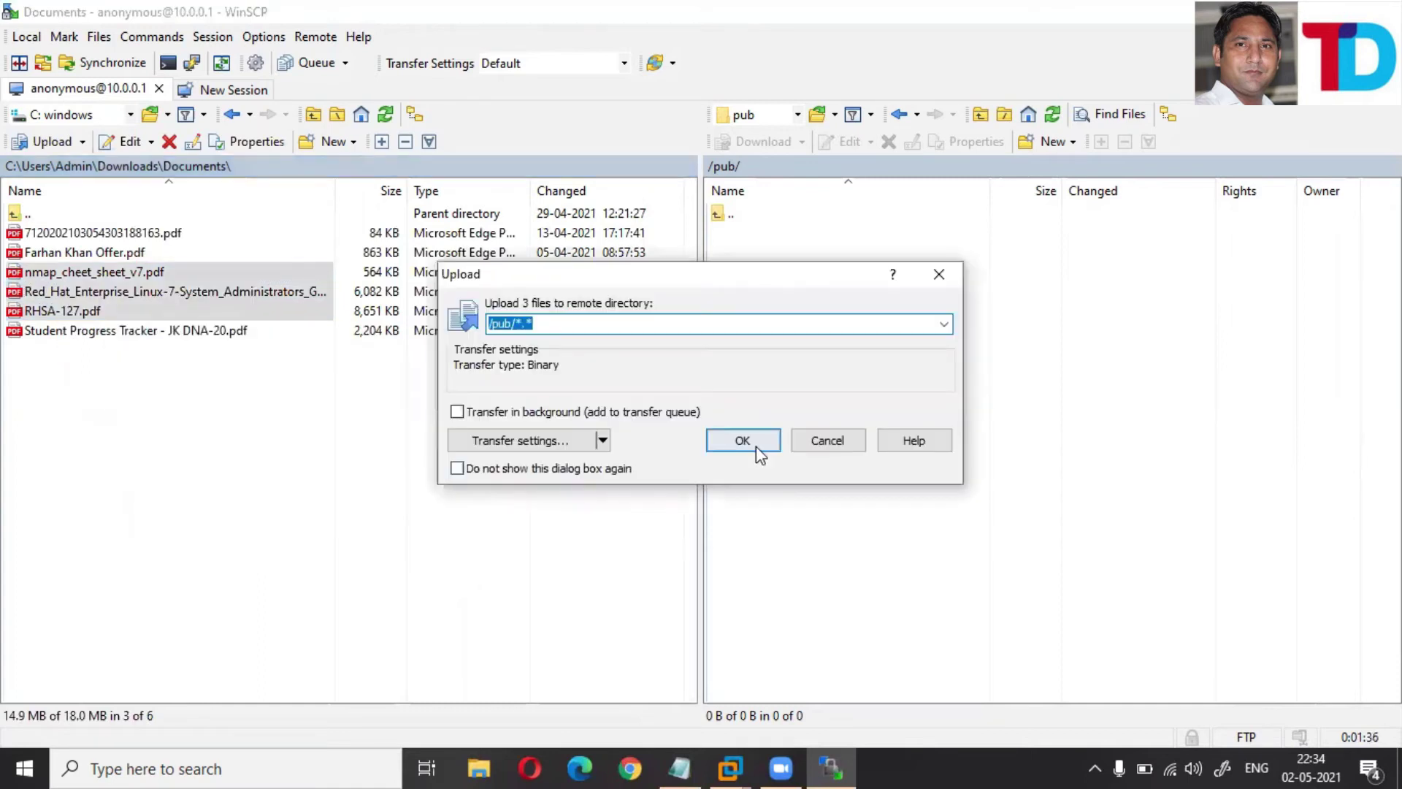
pyautogui.click(745, 440)
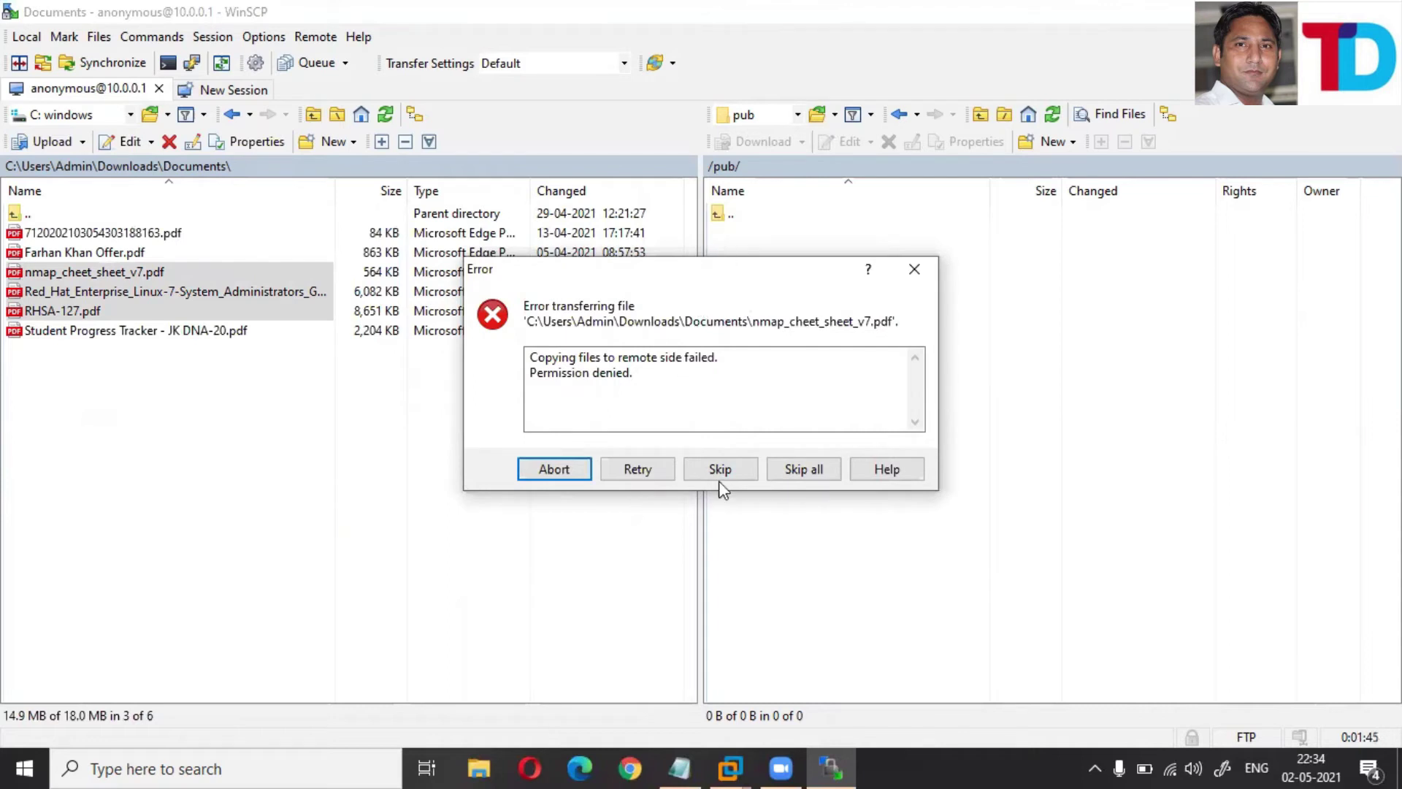
pyautogui.click(912, 272)
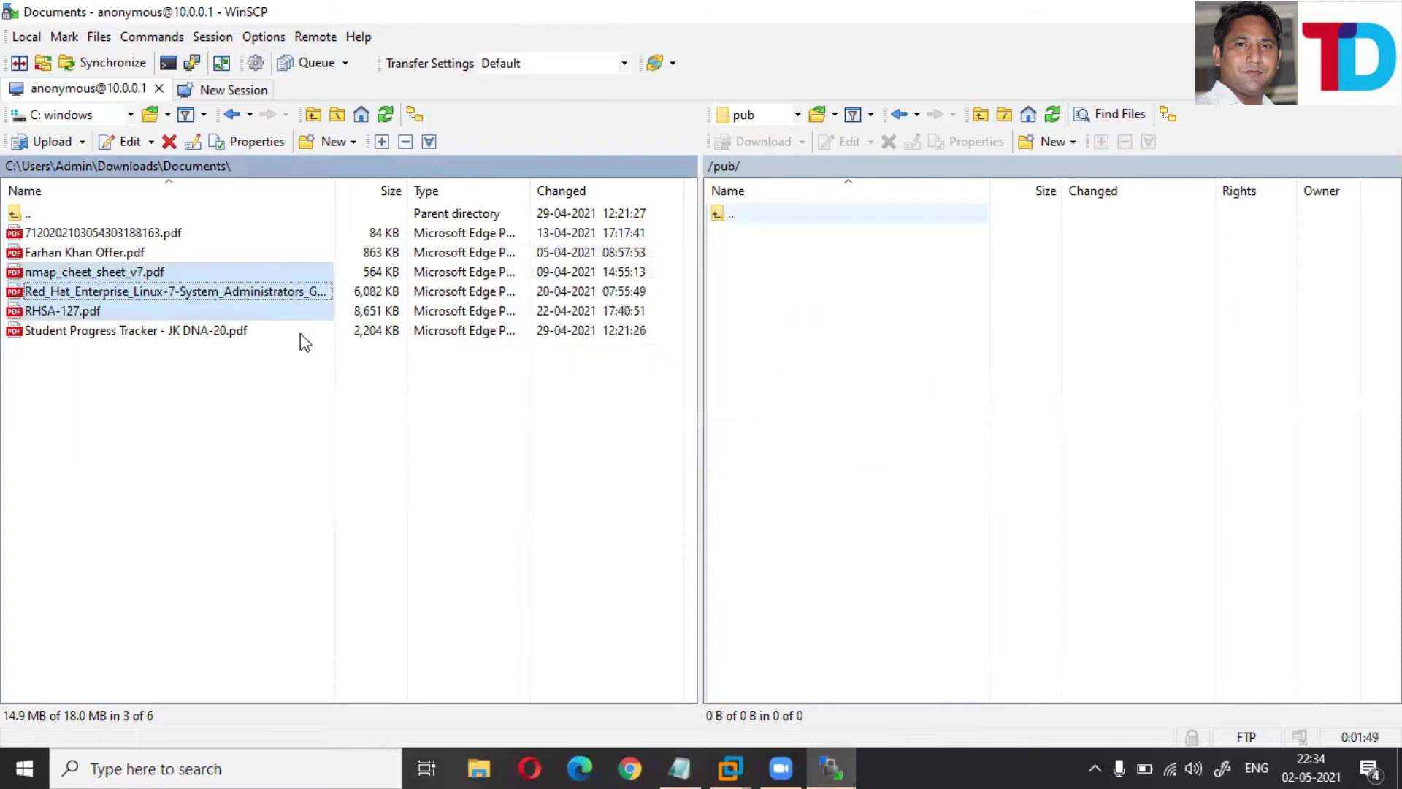
pyautogui.click(731, 767)
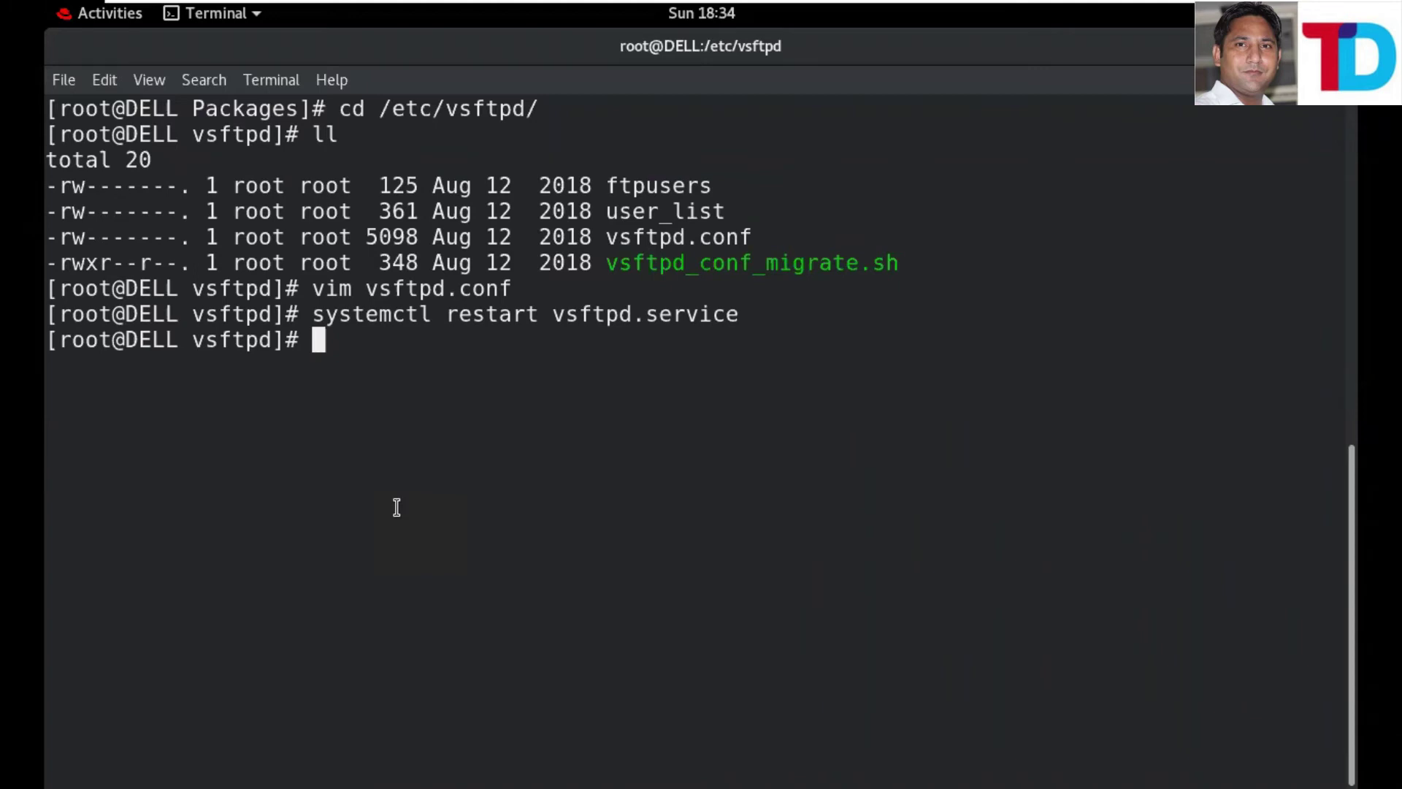
# - Run chmod 777 /var/ftp/pub/ and chown ftp:ftp /var/ftp/pub/ in the terminal
pyautogui.write('ch')
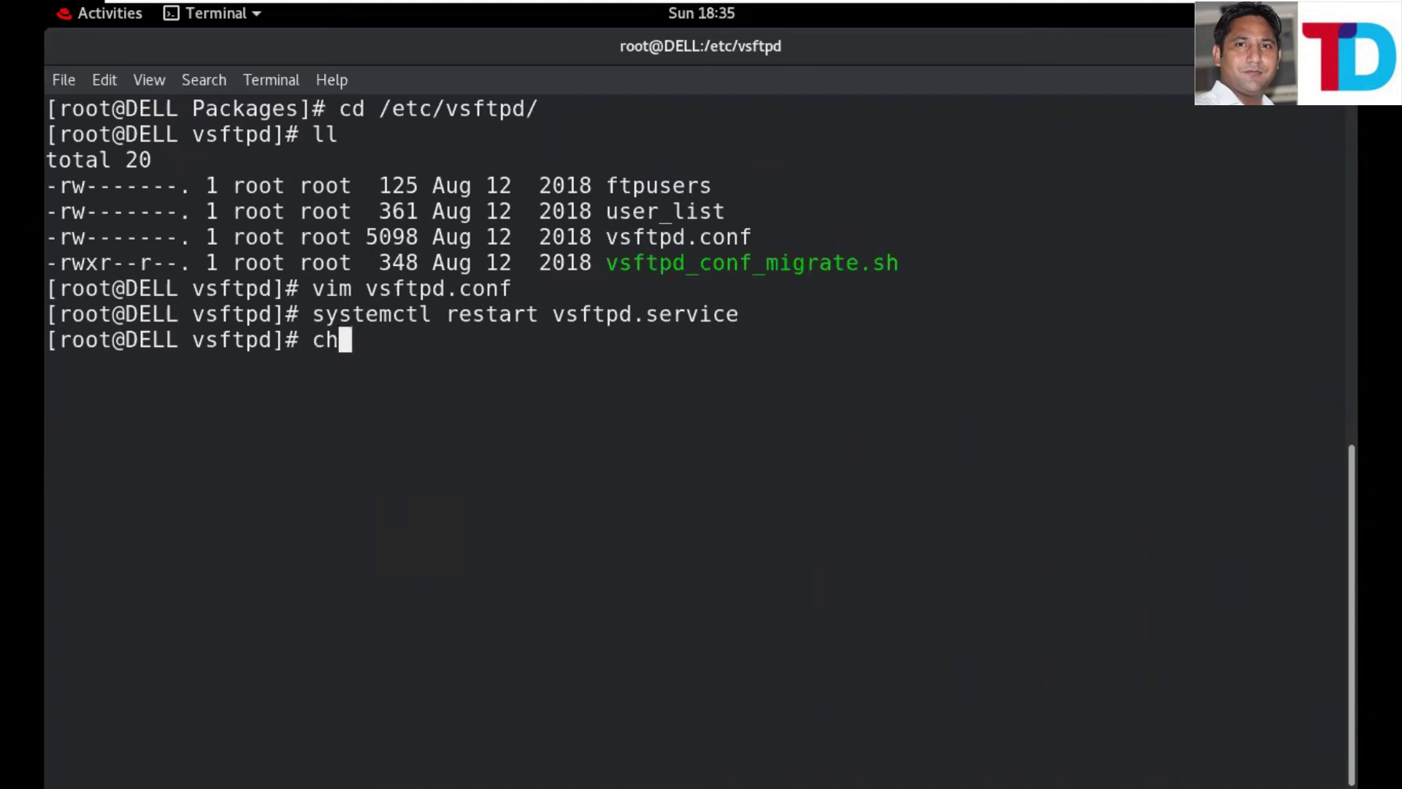
pyautogui.write('mod ')
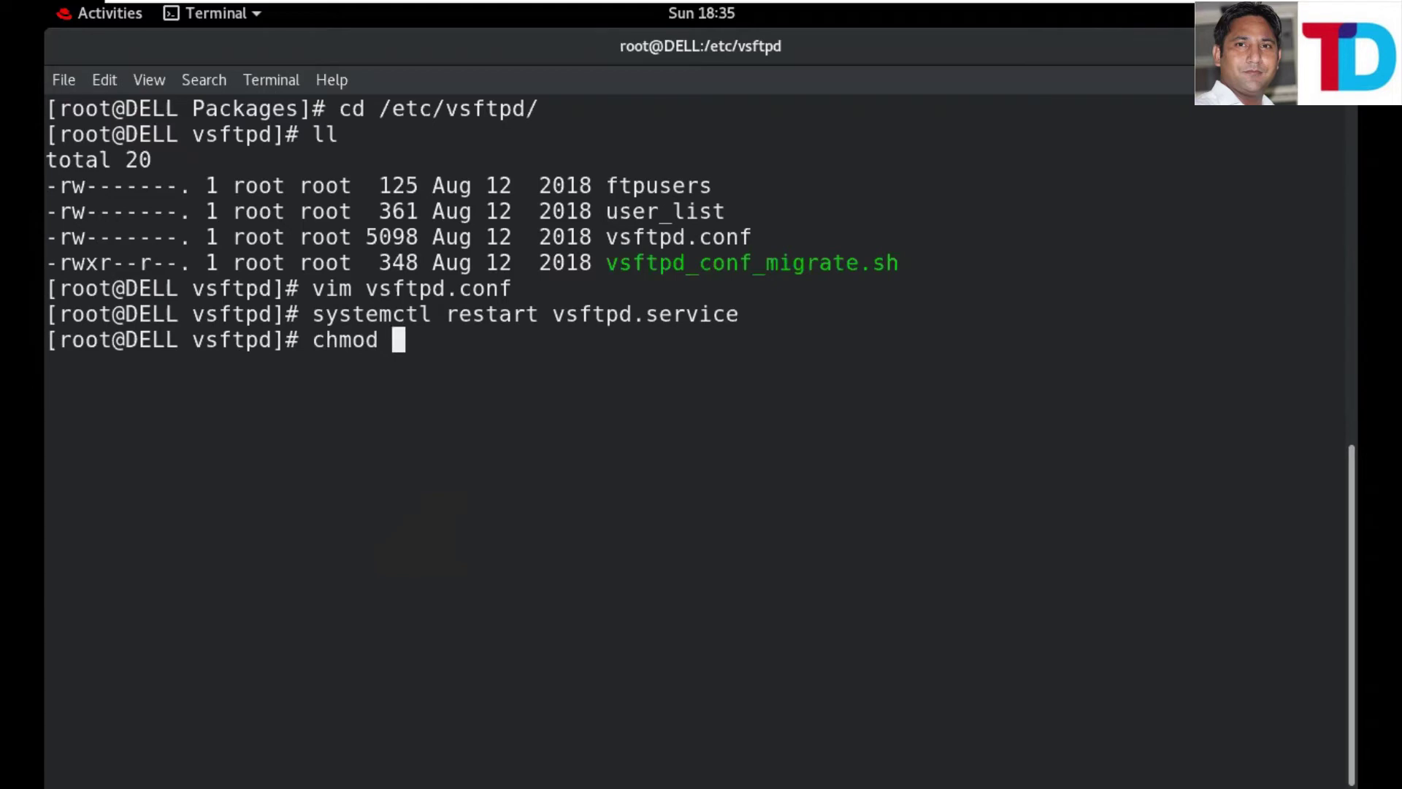
pyautogui.write('777 /v')
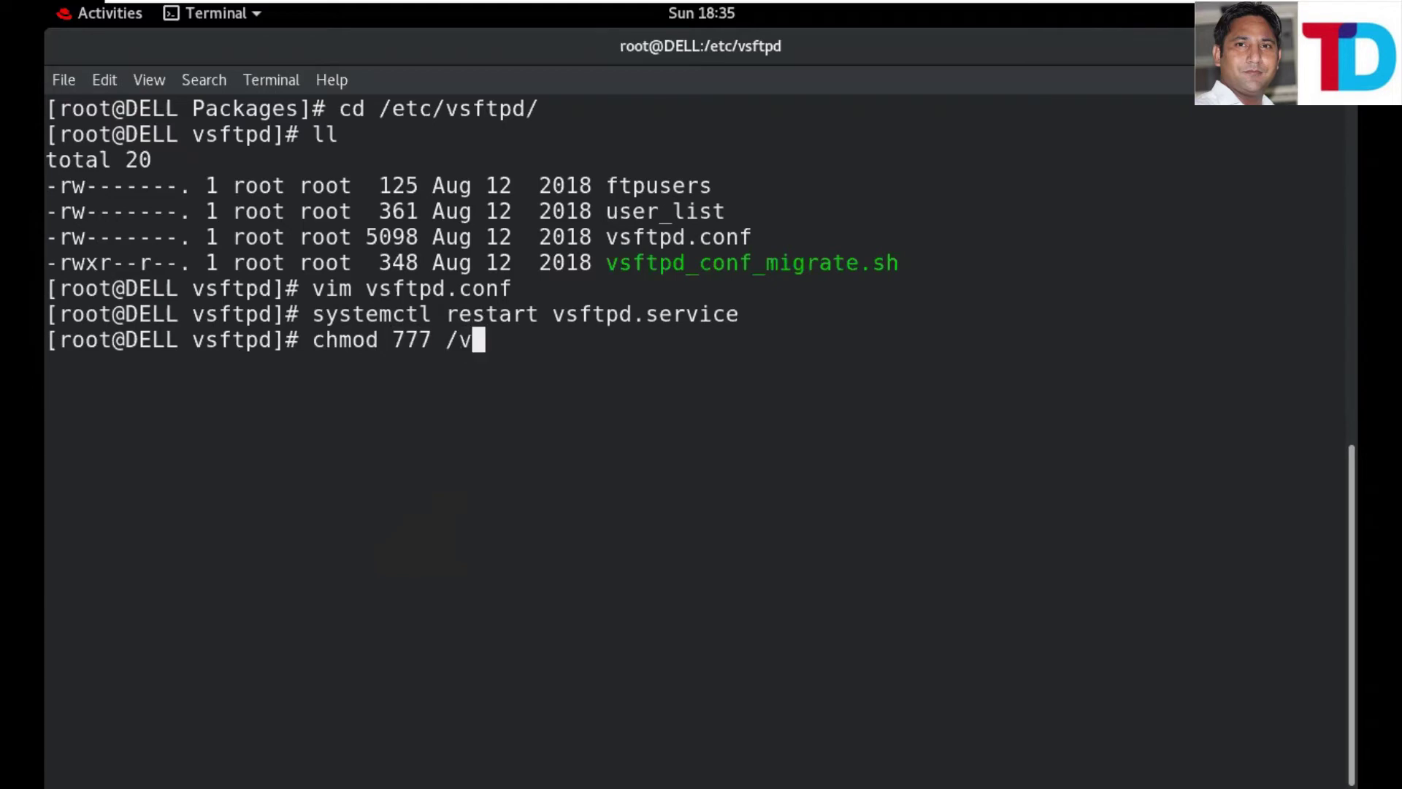
pyautogui.write('ar/f')
pyautogui.press('Tab')
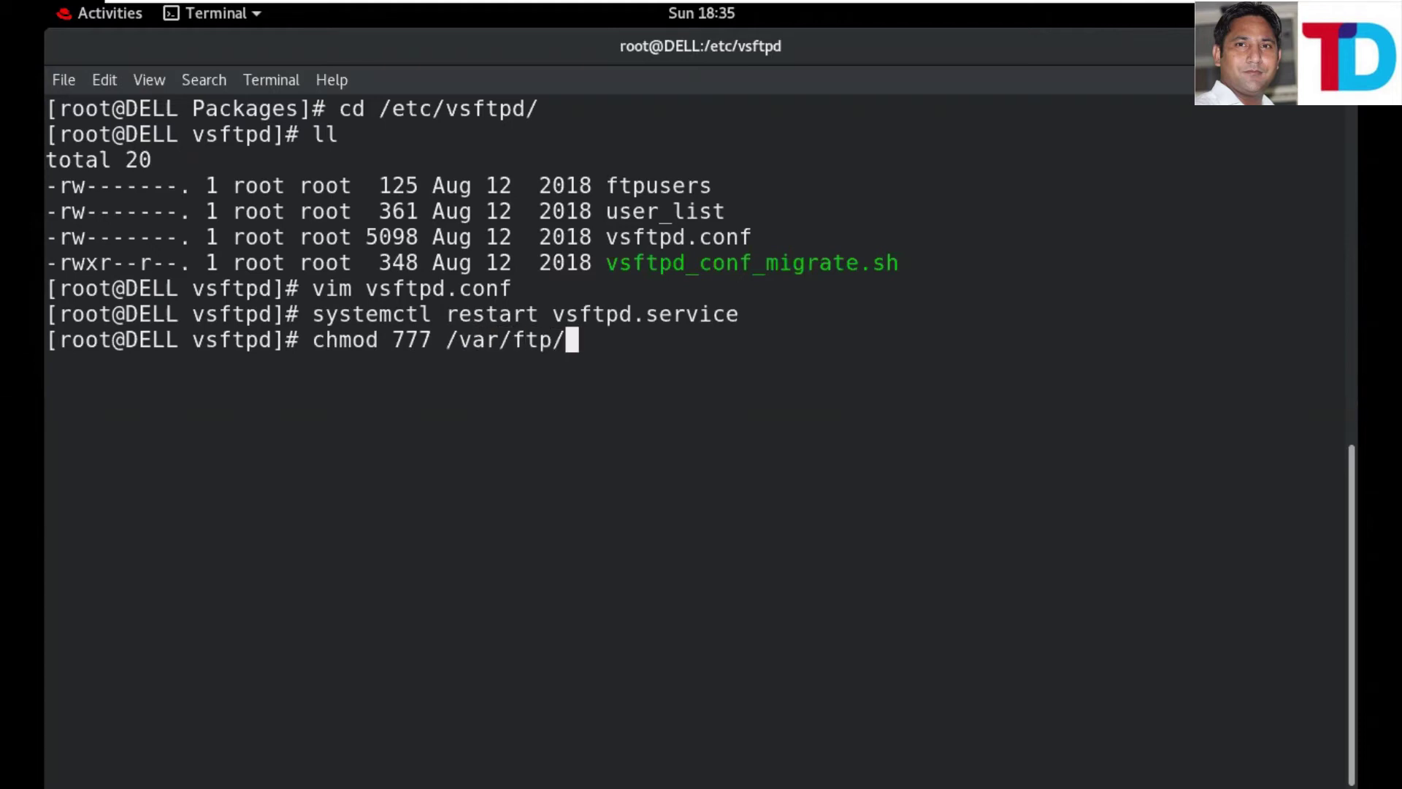
pyautogui.press('Tab')
pyautogui.press('Return')
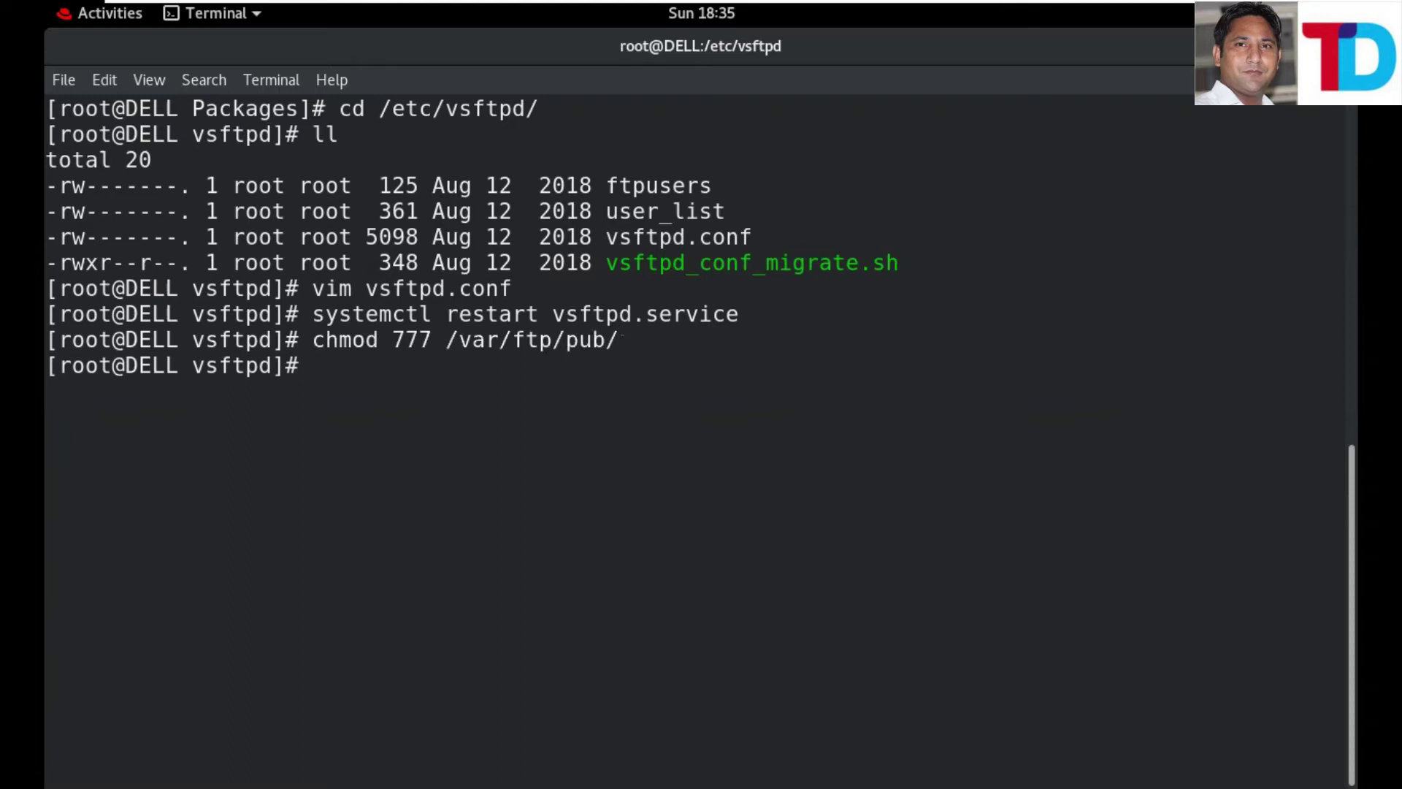
pyautogui.write('chown')
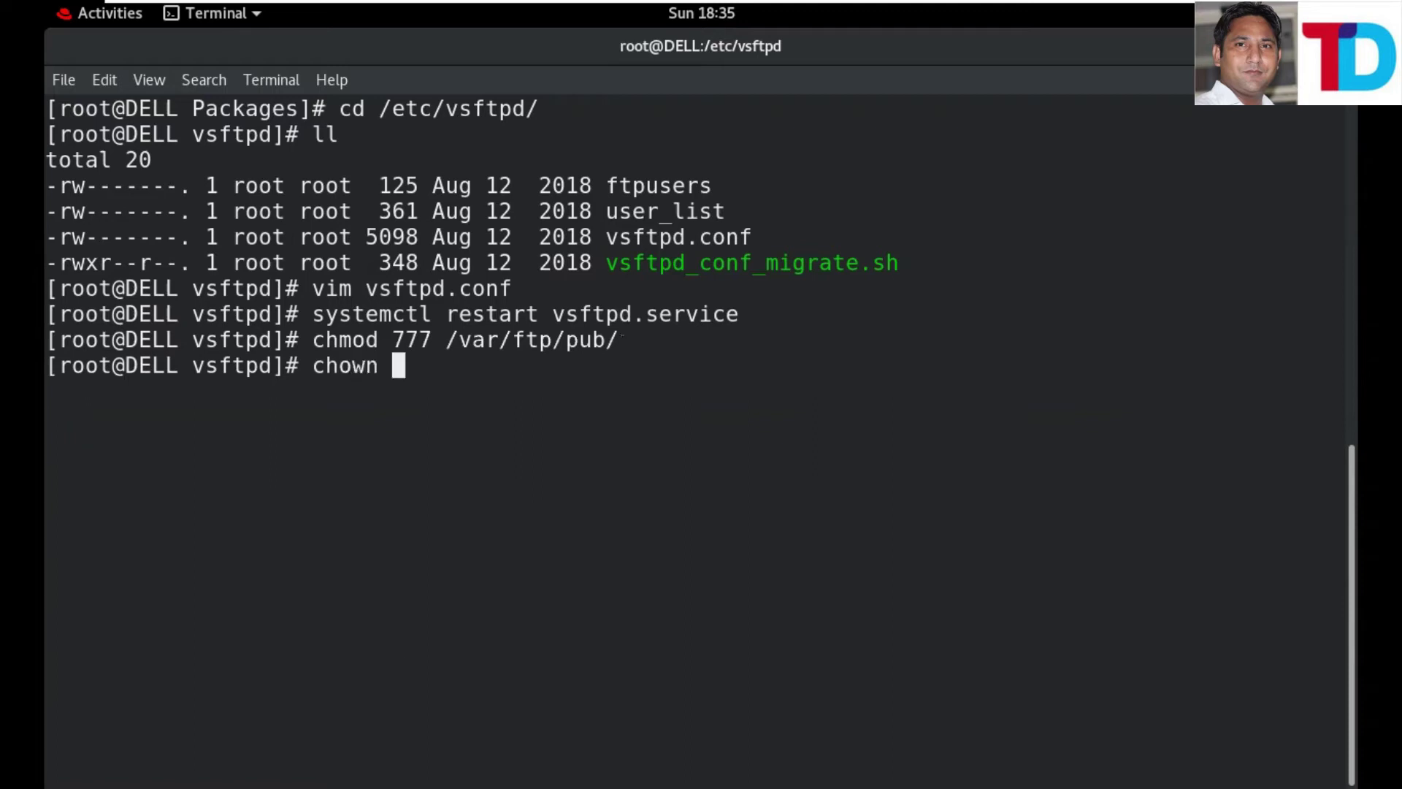
pyautogui.write(' ftp:')
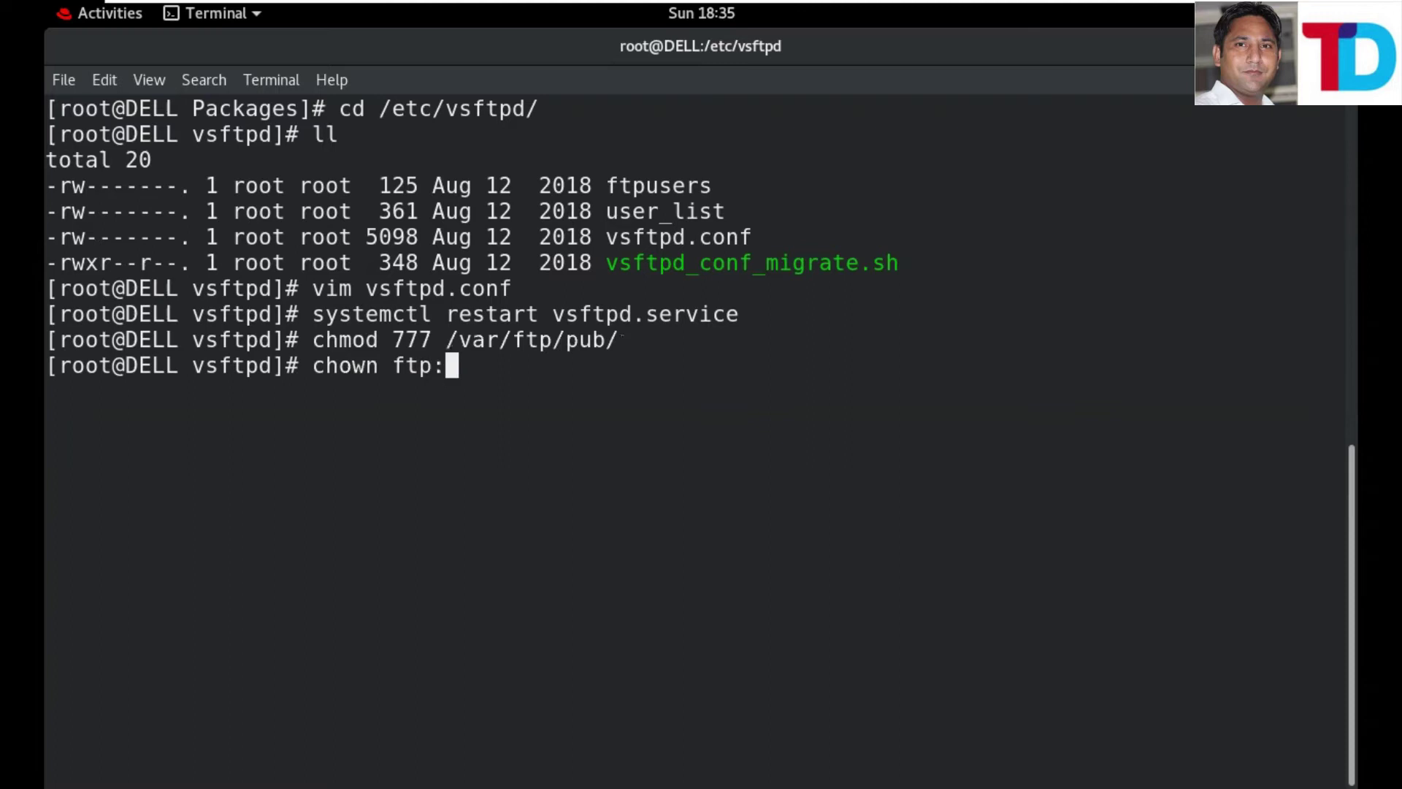
pyautogui.write('ftp /va')
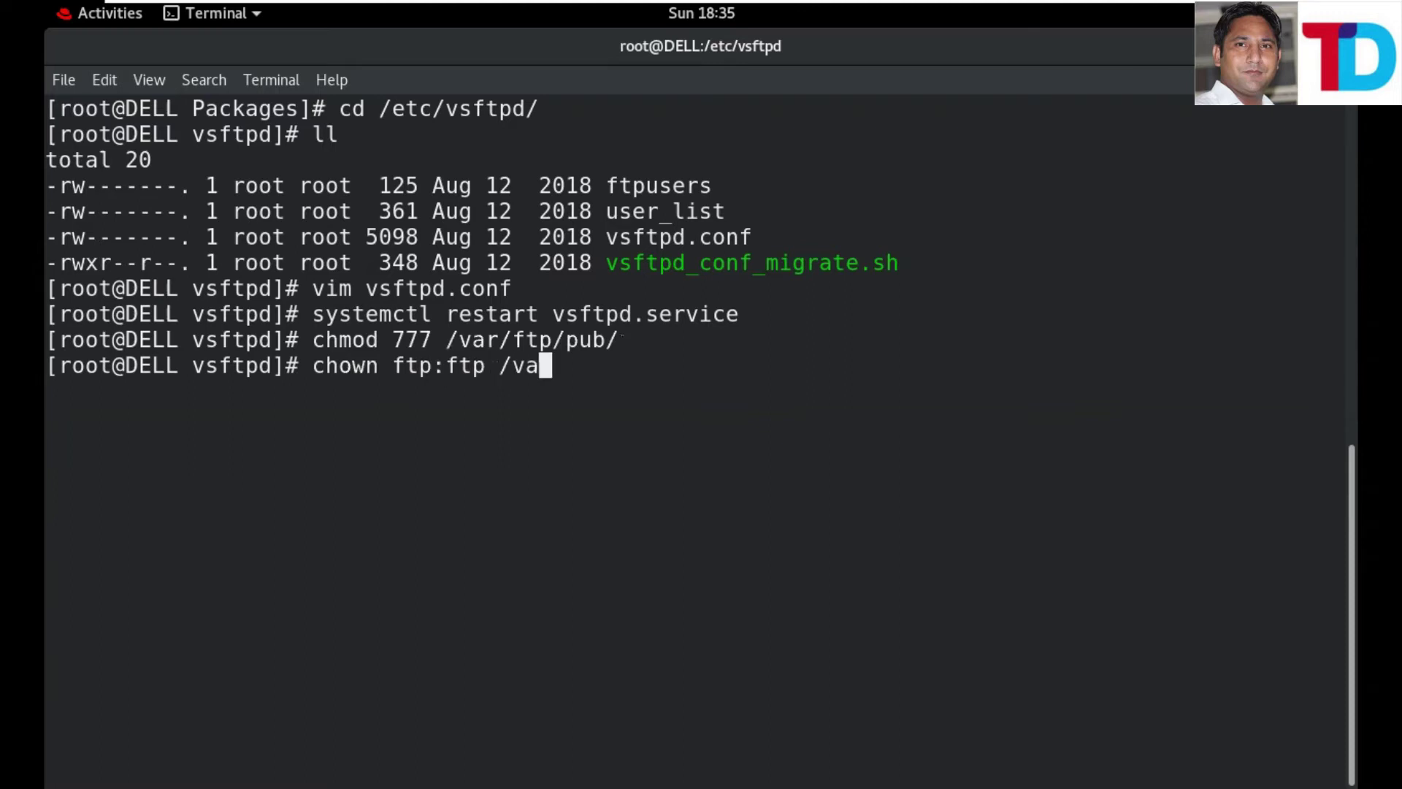
pyautogui.write('r/ftp/pub/')
pyautogui.press('Return')
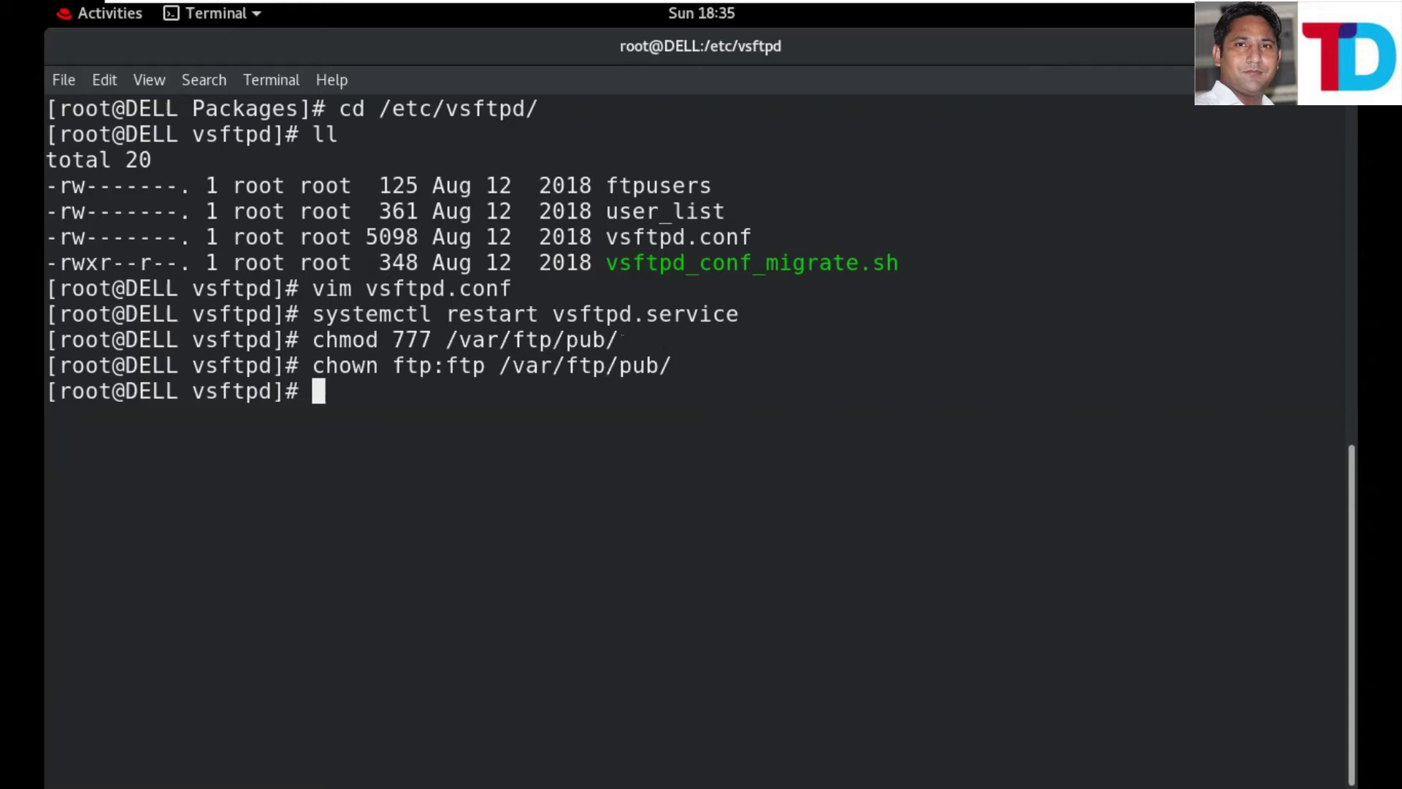
pyautogui.write('ll /var/ft')
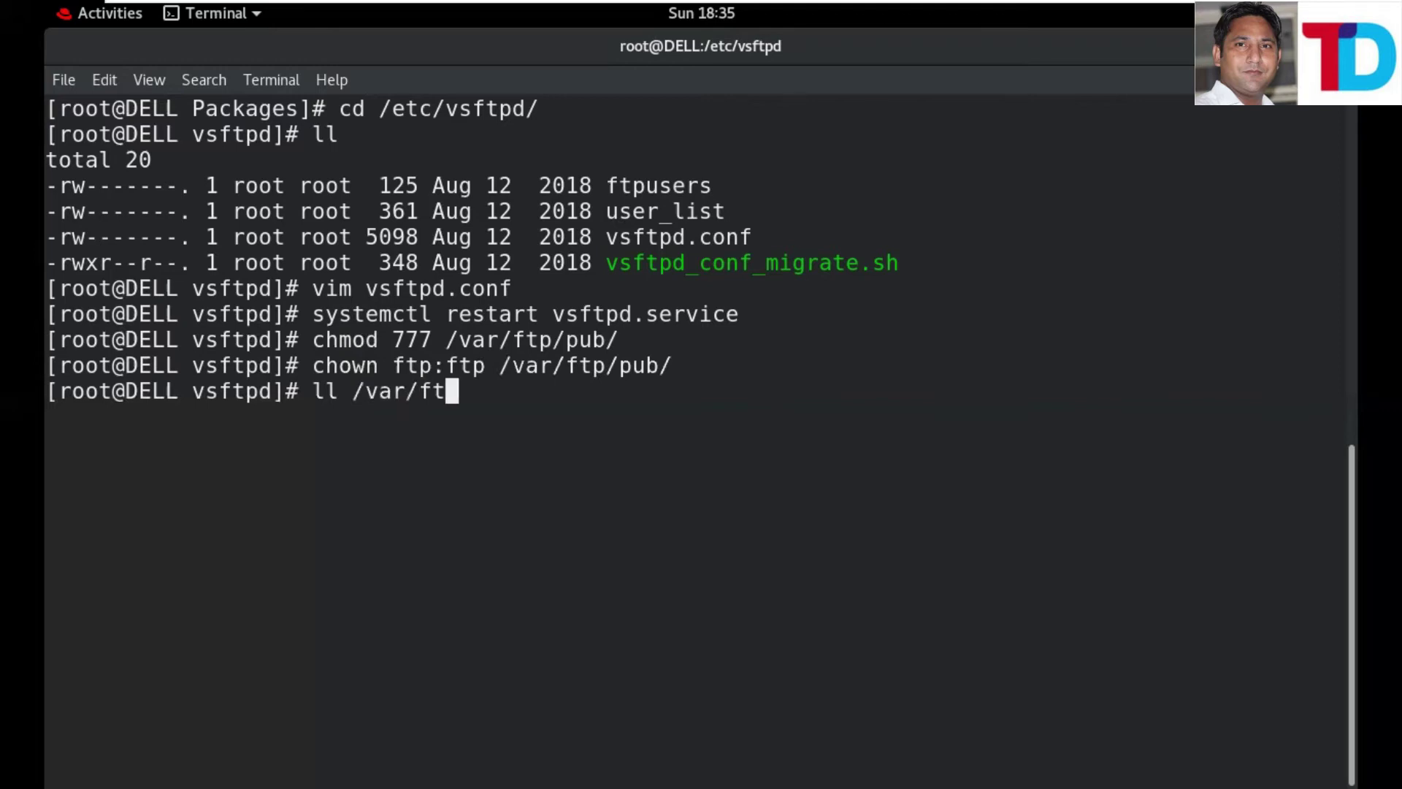
pyautogui.write('p/pu')
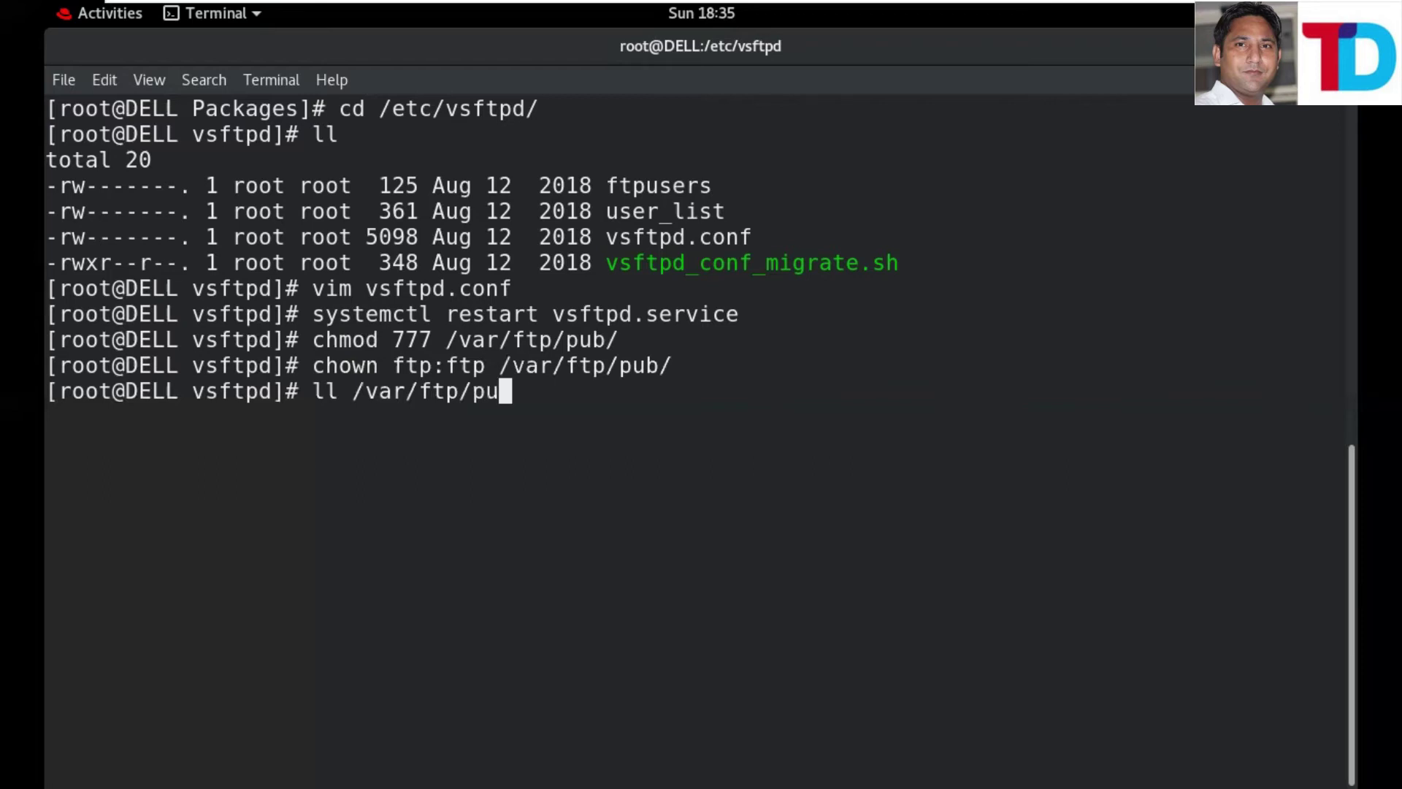
pyautogui.write('b/')
# - List /var/ftp/pub/ (empty), then /var/ftp/ to confirm pub is drwxrwxrwx, owned ftp ftp
pyautogui.press('Return')
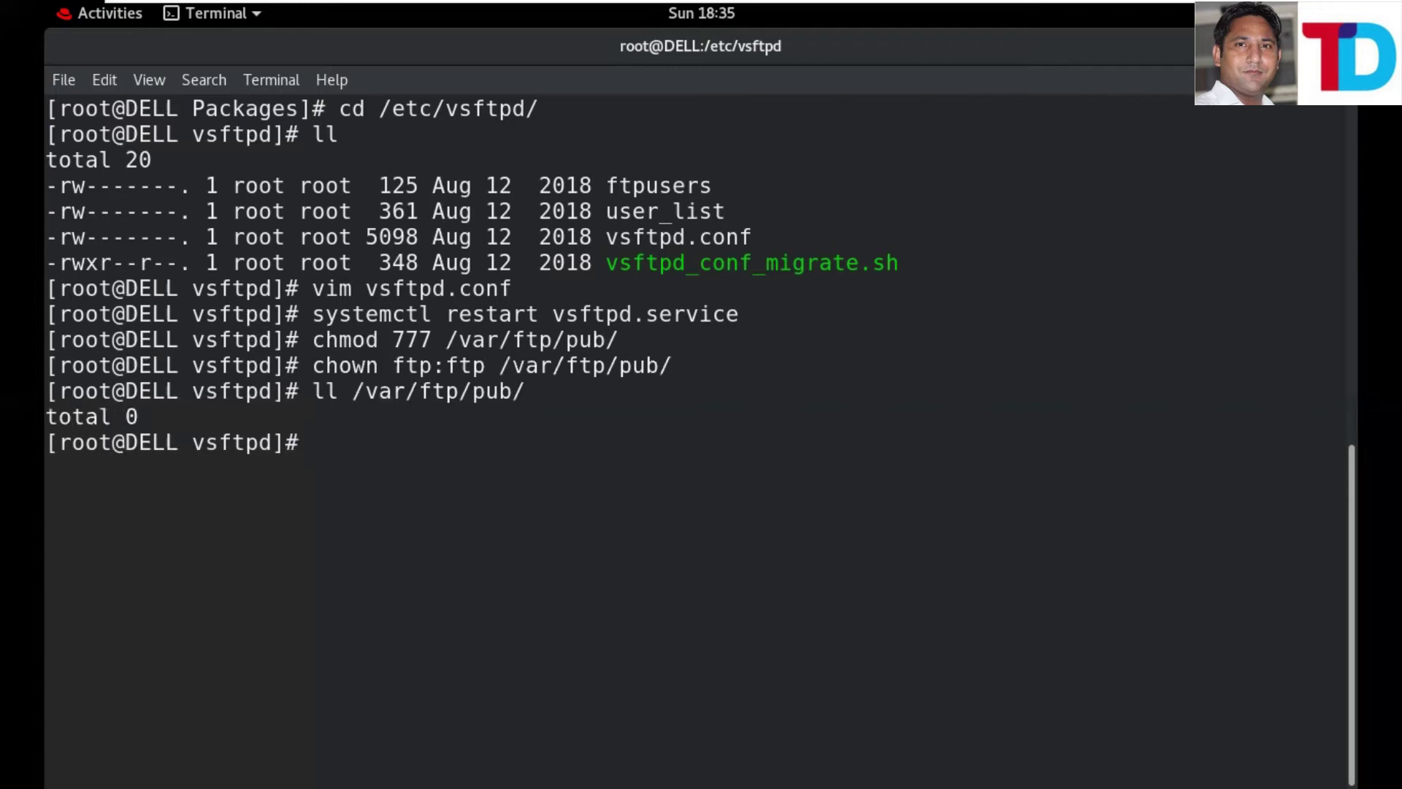
pyautogui.press('Up')
pyautogui.press('BackSpace')
pyautogui.press('BackSpace')
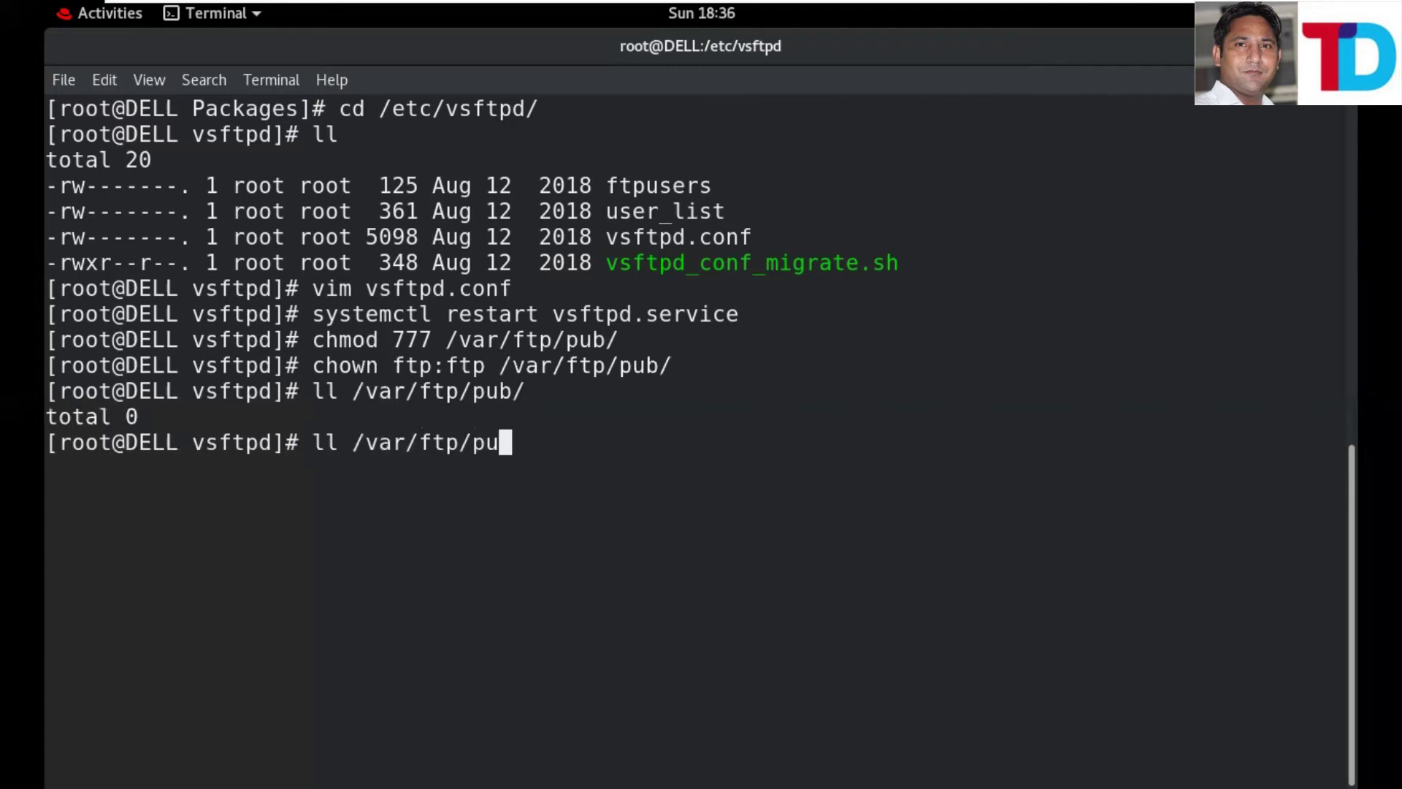
pyautogui.press('BackSpace')
pyautogui.press('BackSpace')
pyautogui.press('Return')
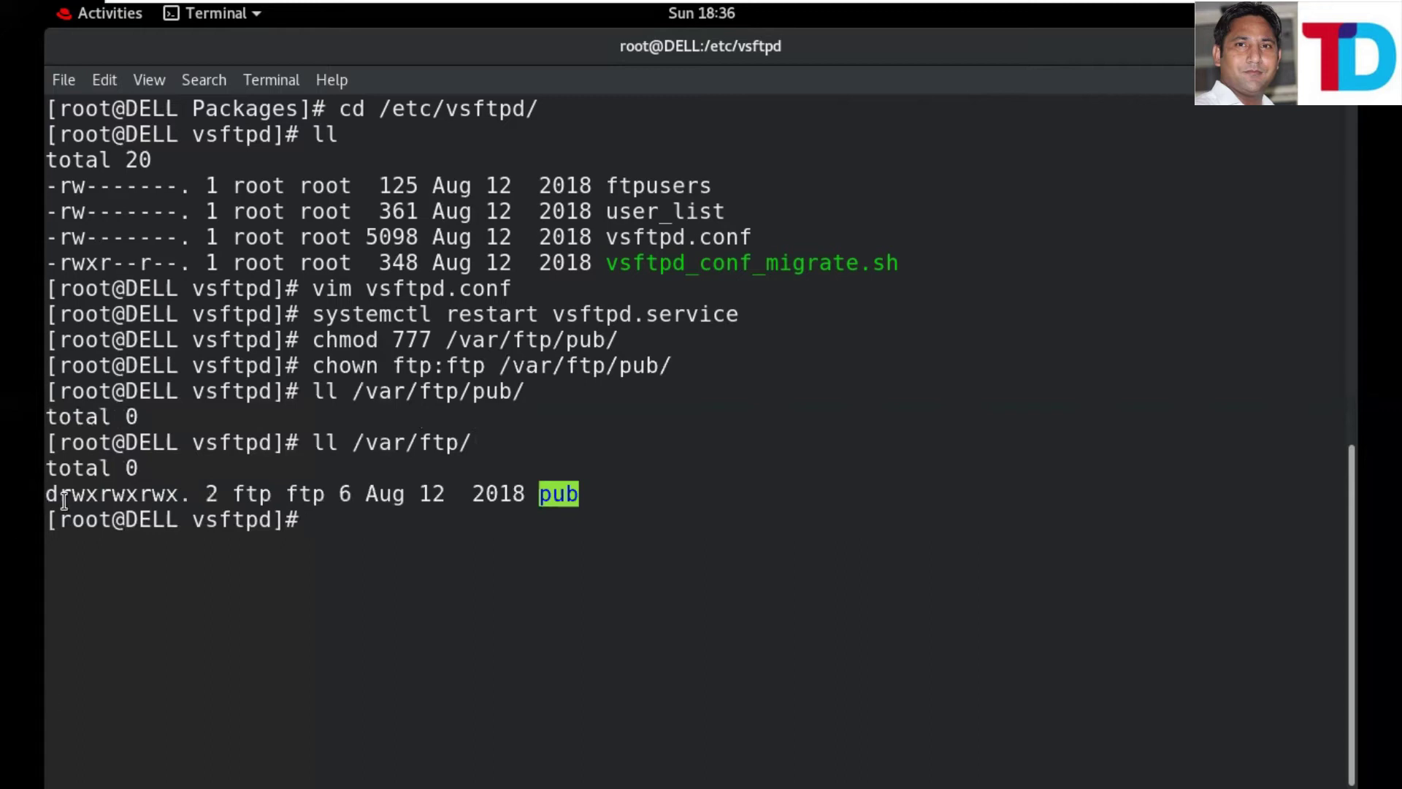
pyautogui.doubleClick(177, 496)
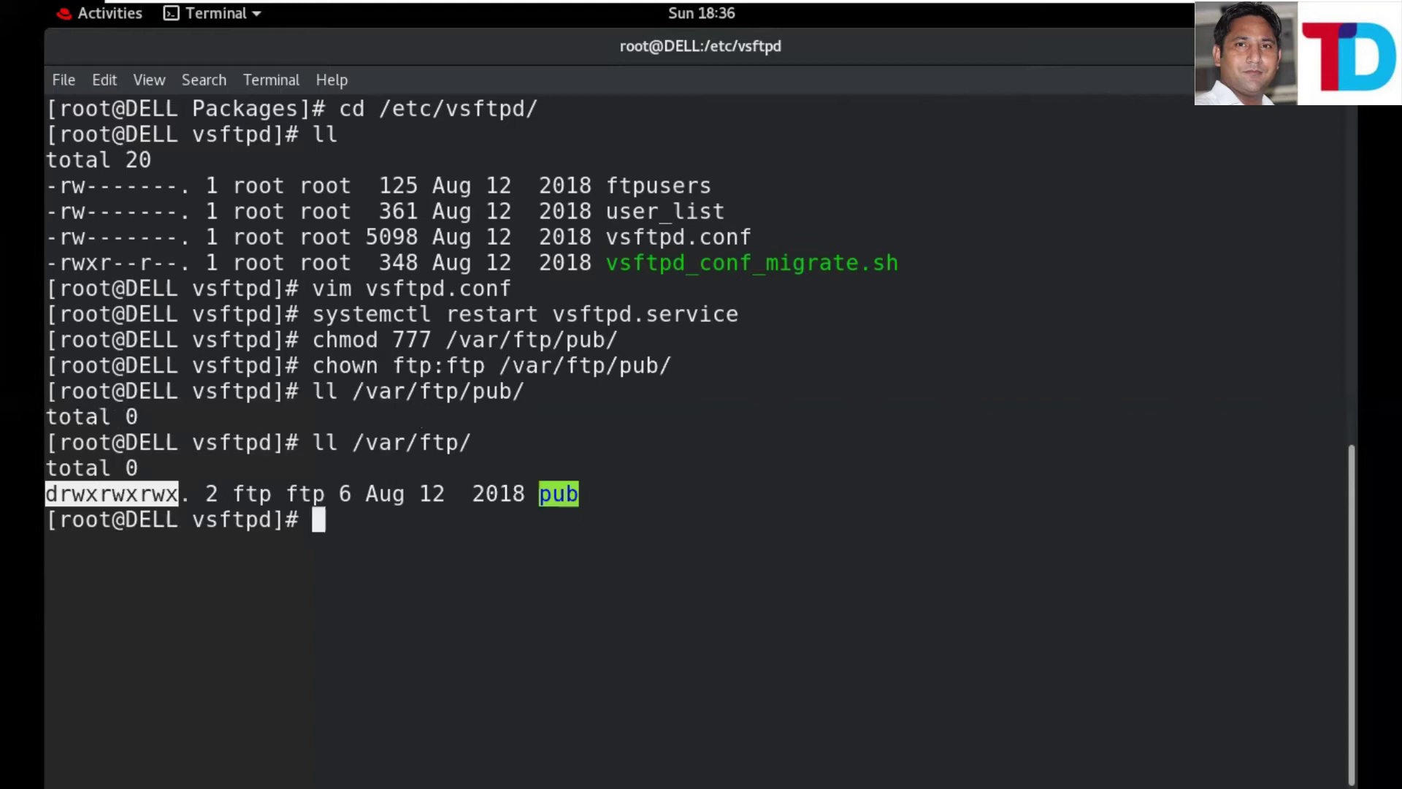
pyautogui.moveTo(628, 3)
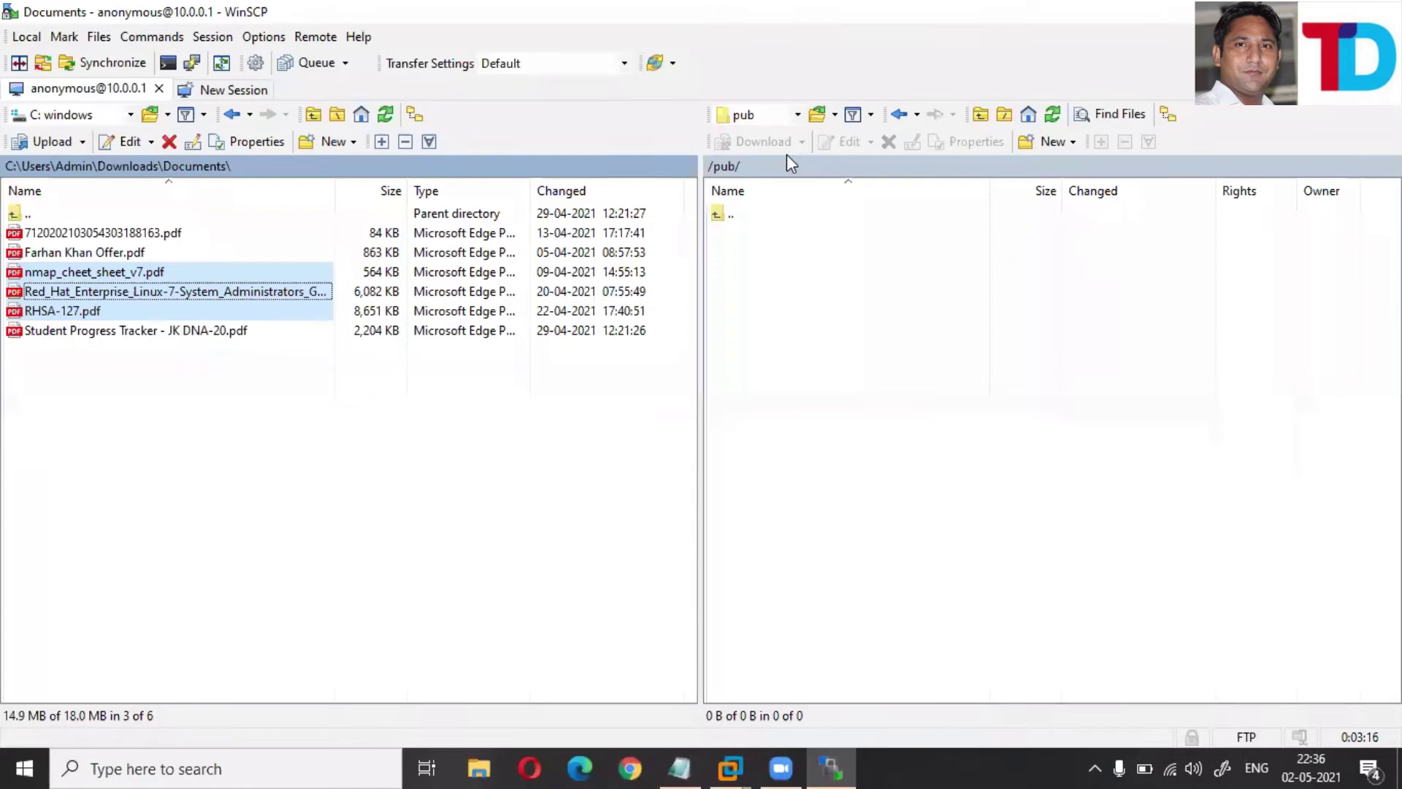
# - Try uploading the three selected PDFs to /pub/, retry after Permission denied, then abort
pyautogui.rightClick(111, 294)
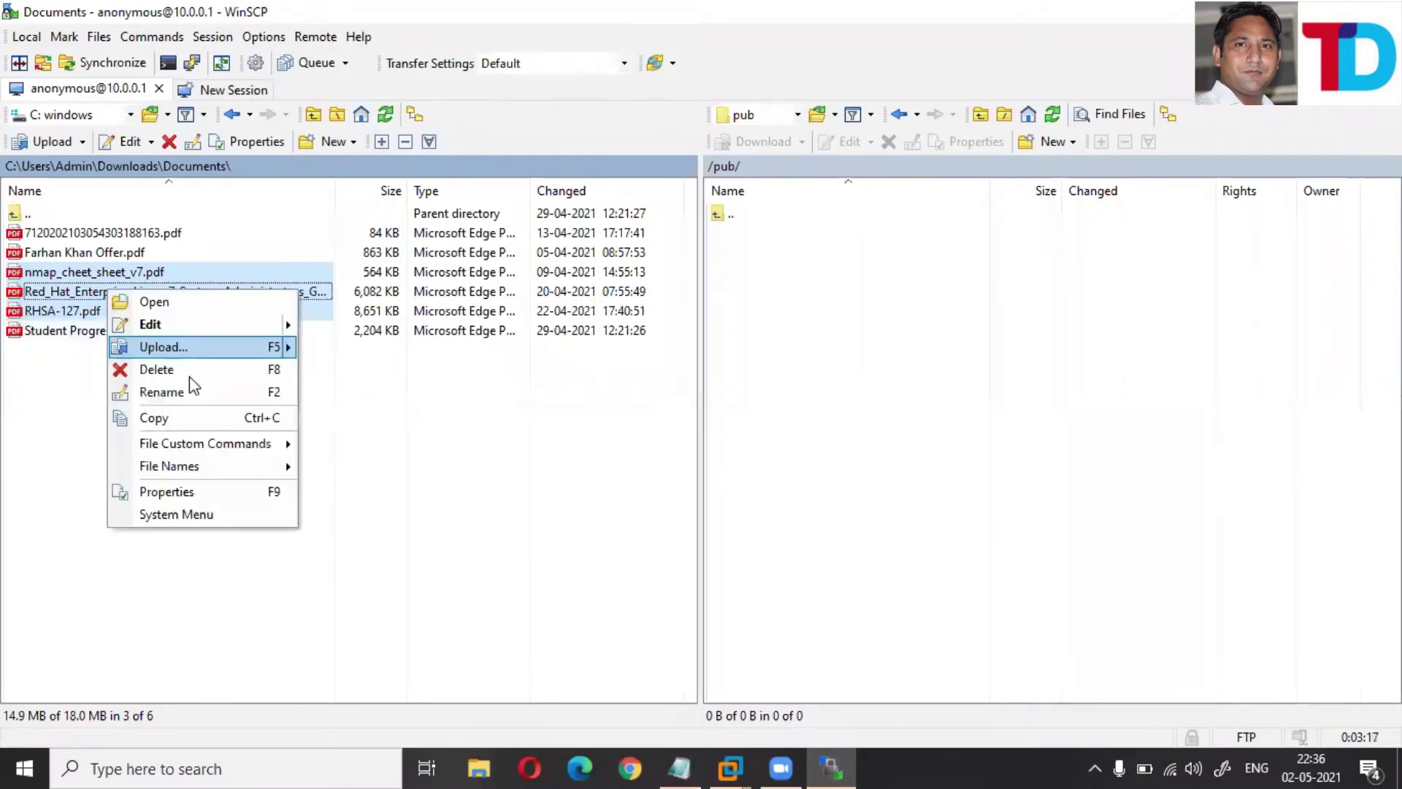
pyautogui.moveTo(241, 347)
pyautogui.click(355, 349)
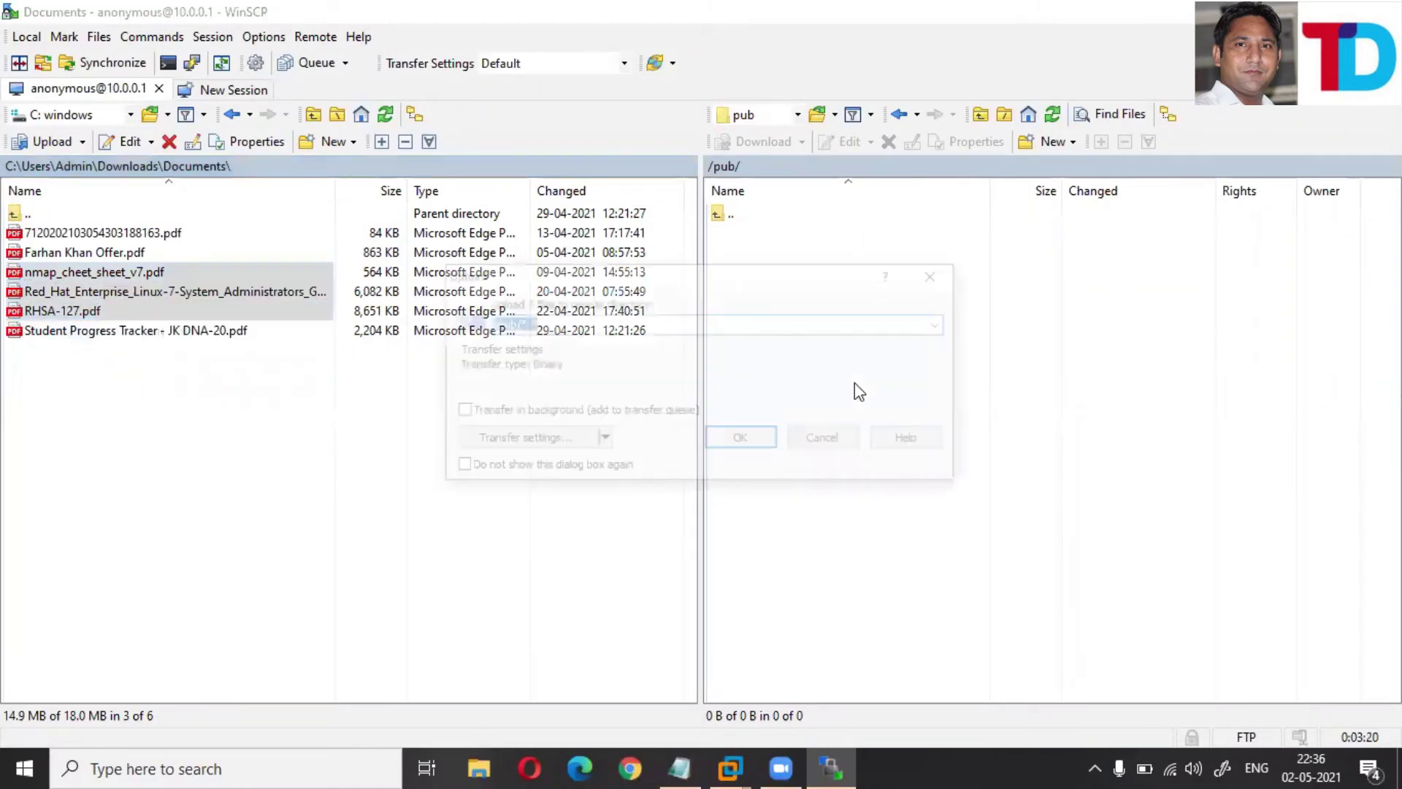
pyautogui.click(768, 439)
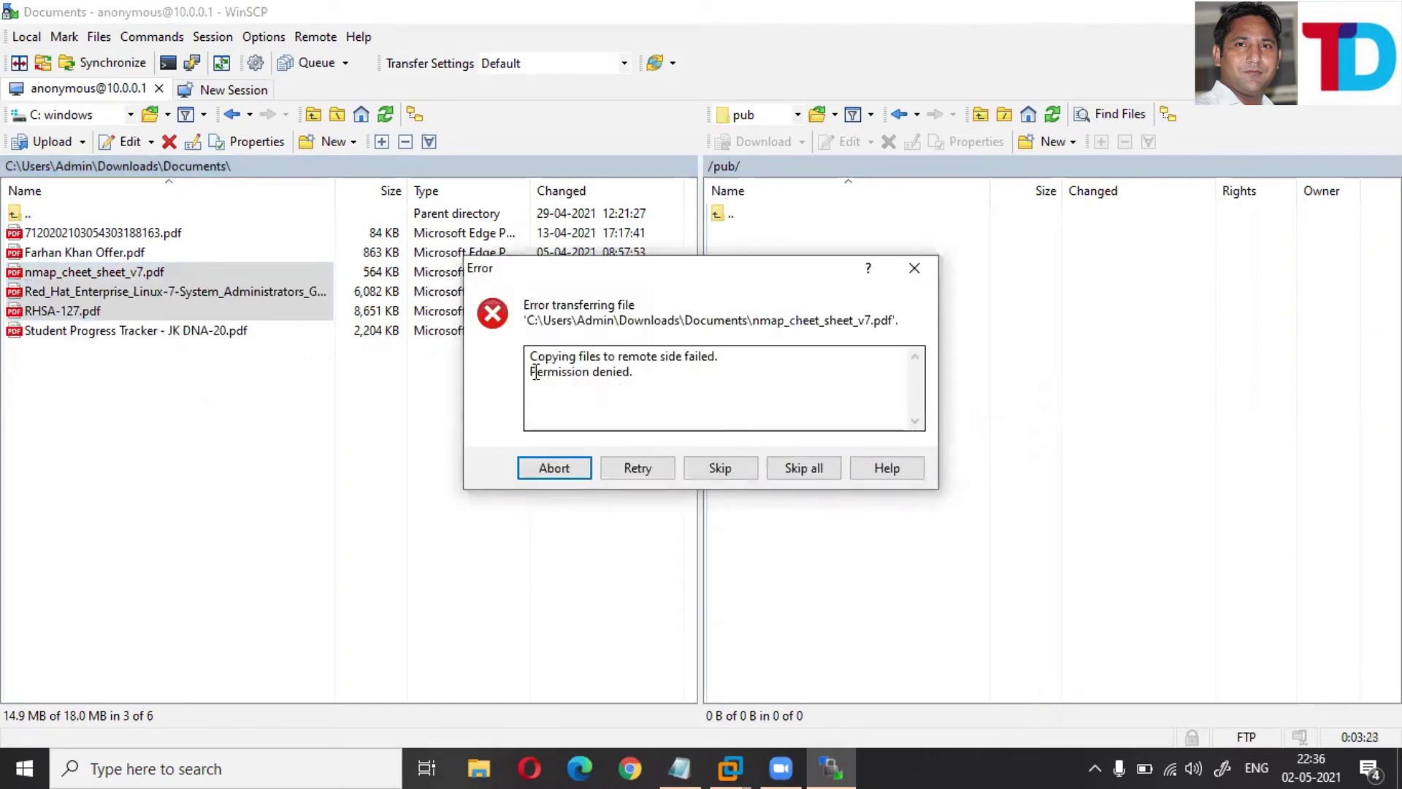
pyautogui.click(653, 476)
pyautogui.click(638, 470)
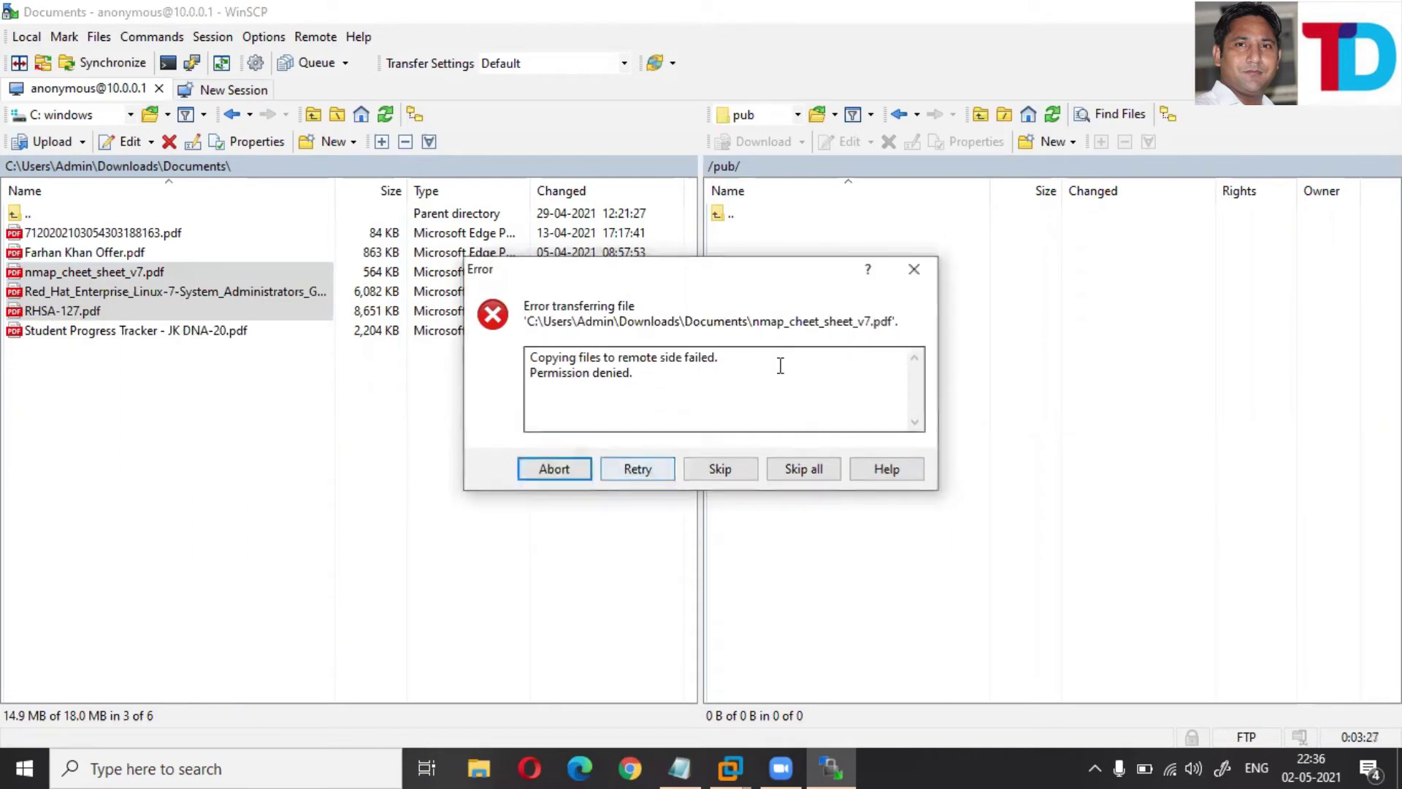
pyautogui.press('Escape')
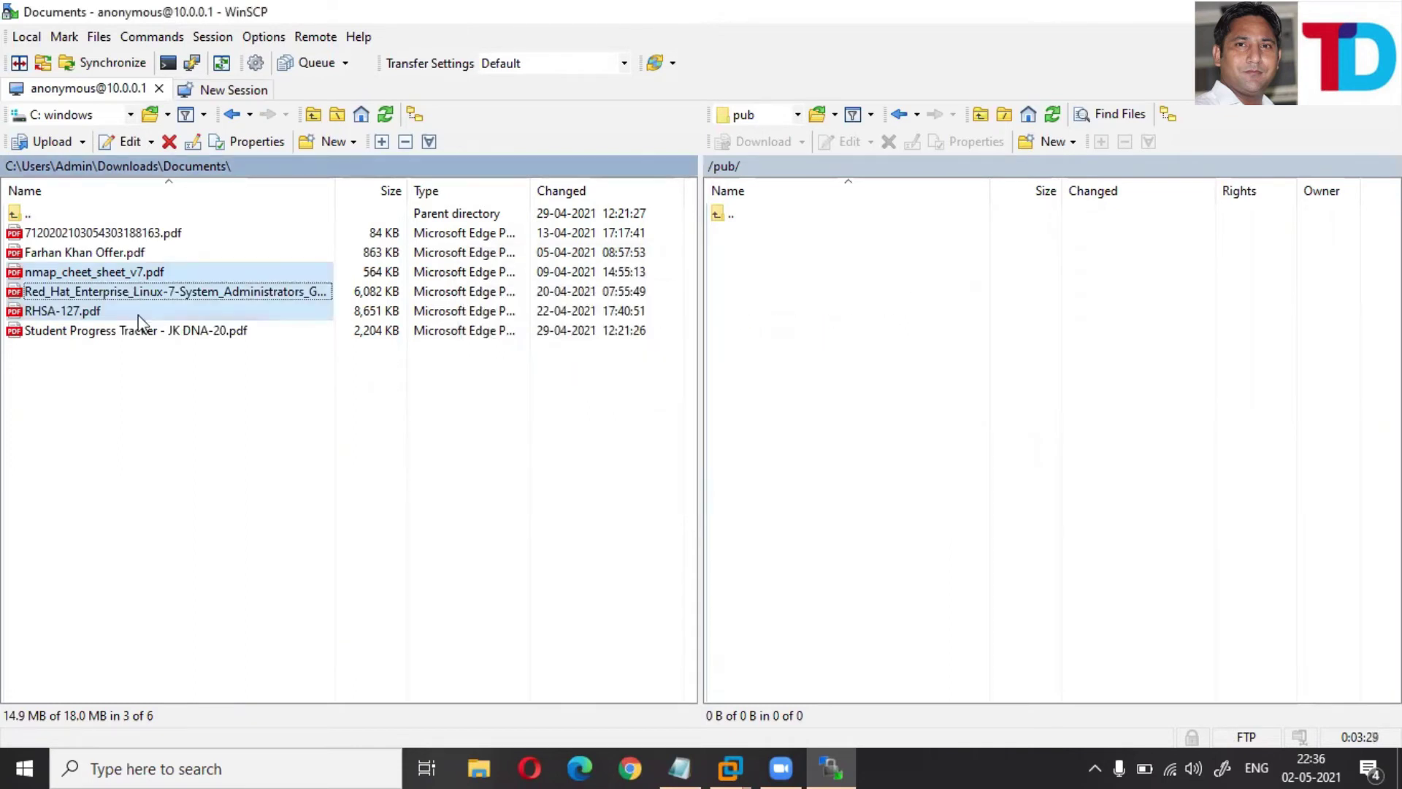
pyautogui.click(174, 391)
# - Attempt uploading RHSA-127.pdf alone to /pub/
pyautogui.rightClick(49, 314)
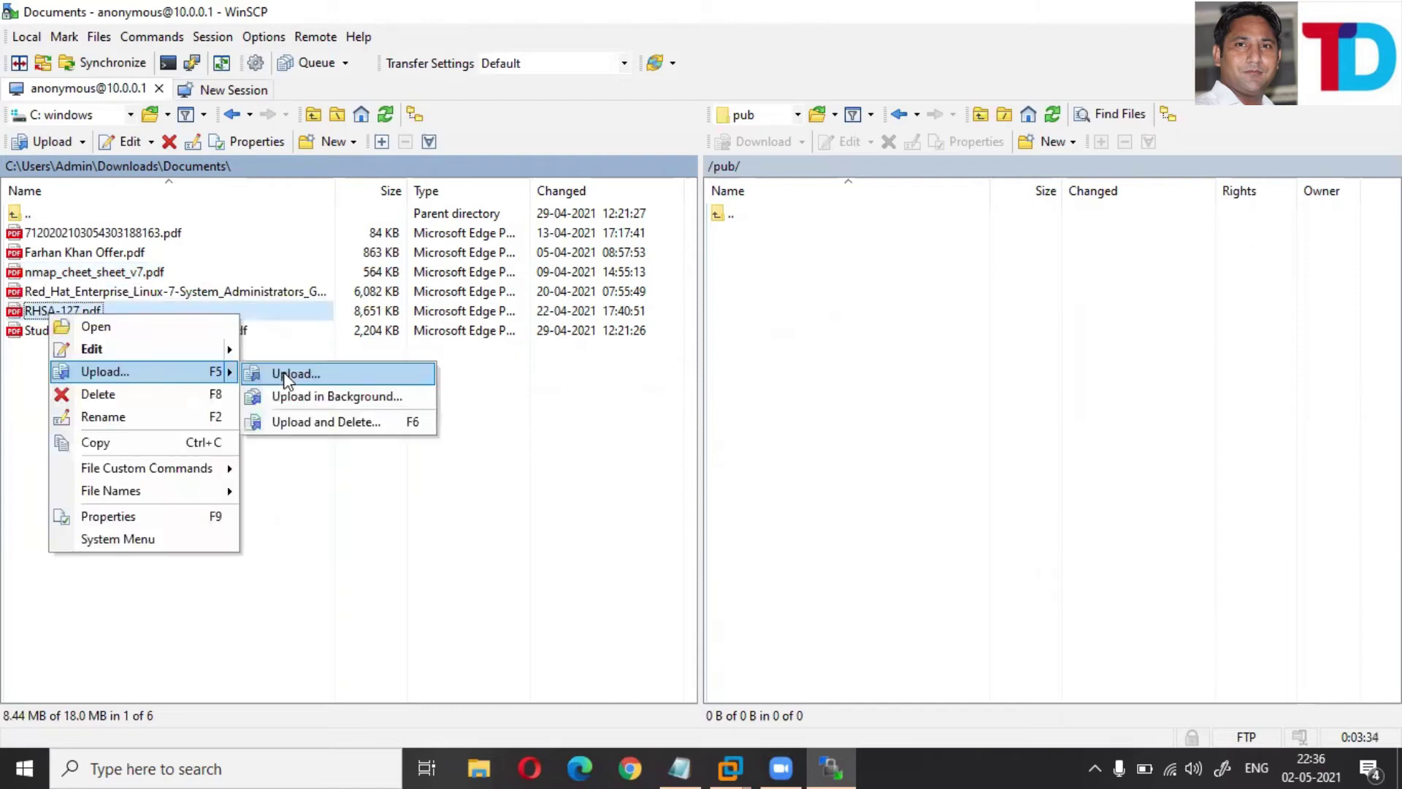
pyautogui.click(284, 377)
pyautogui.click(760, 441)
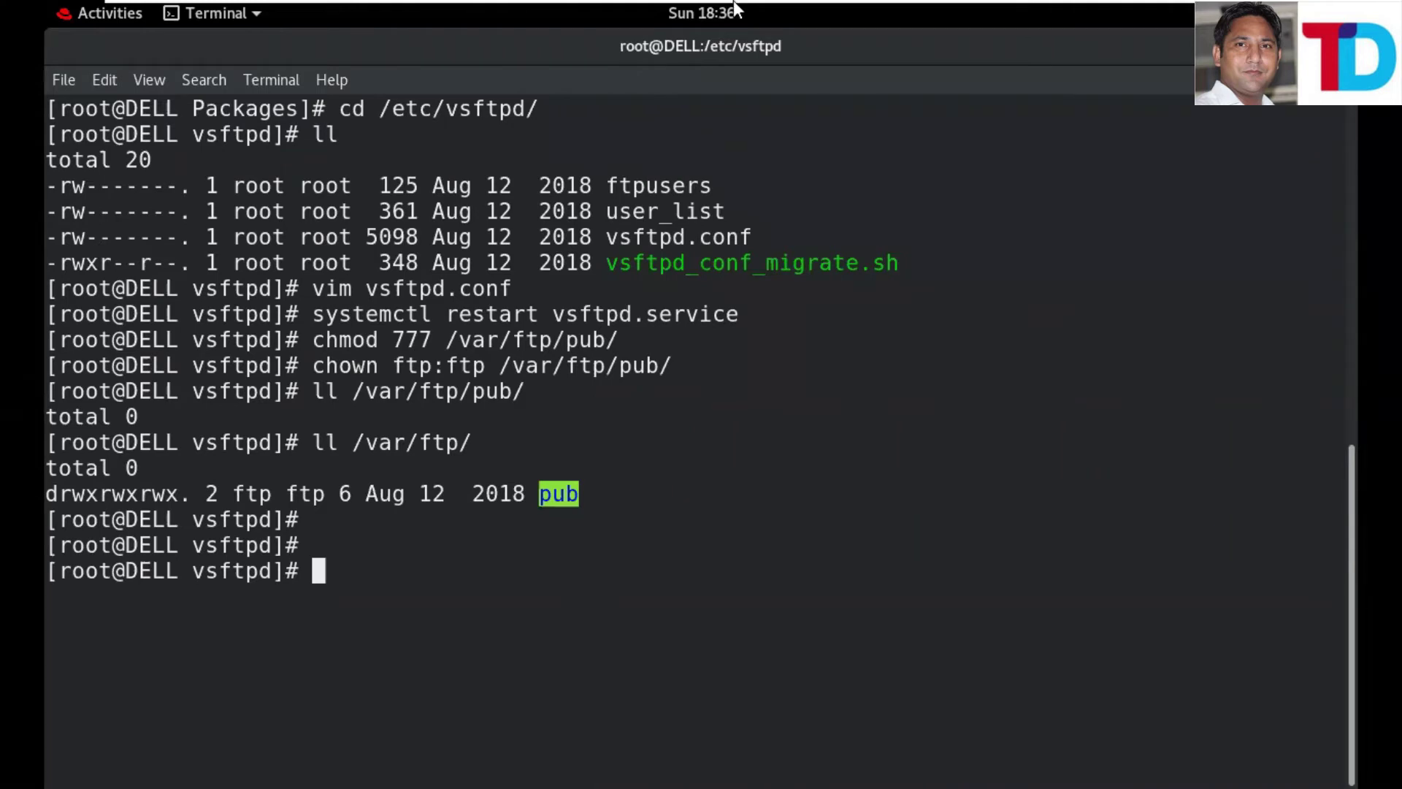
pyautogui.moveTo(997, 2)
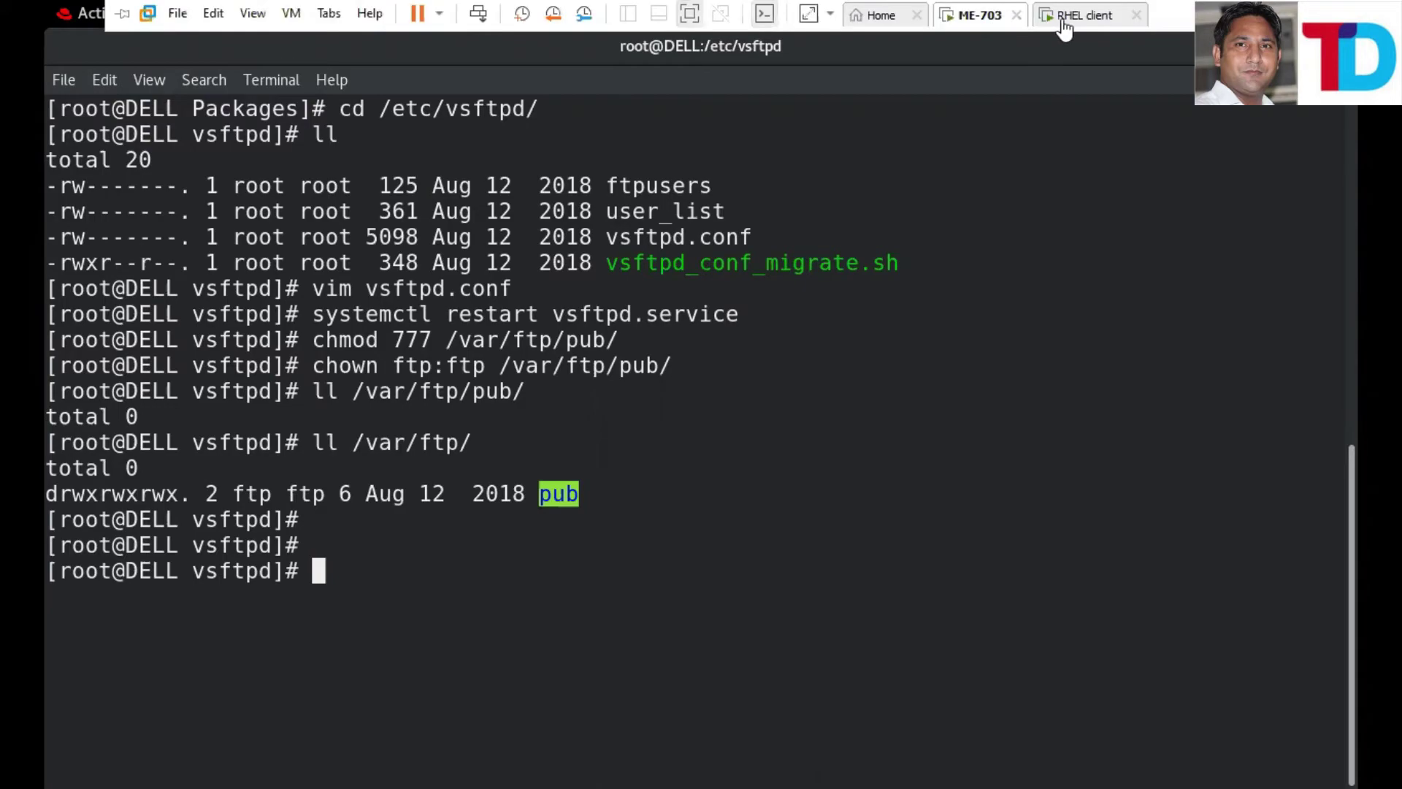
pyautogui.click(1098, 22)
pyautogui.click(295, 386)
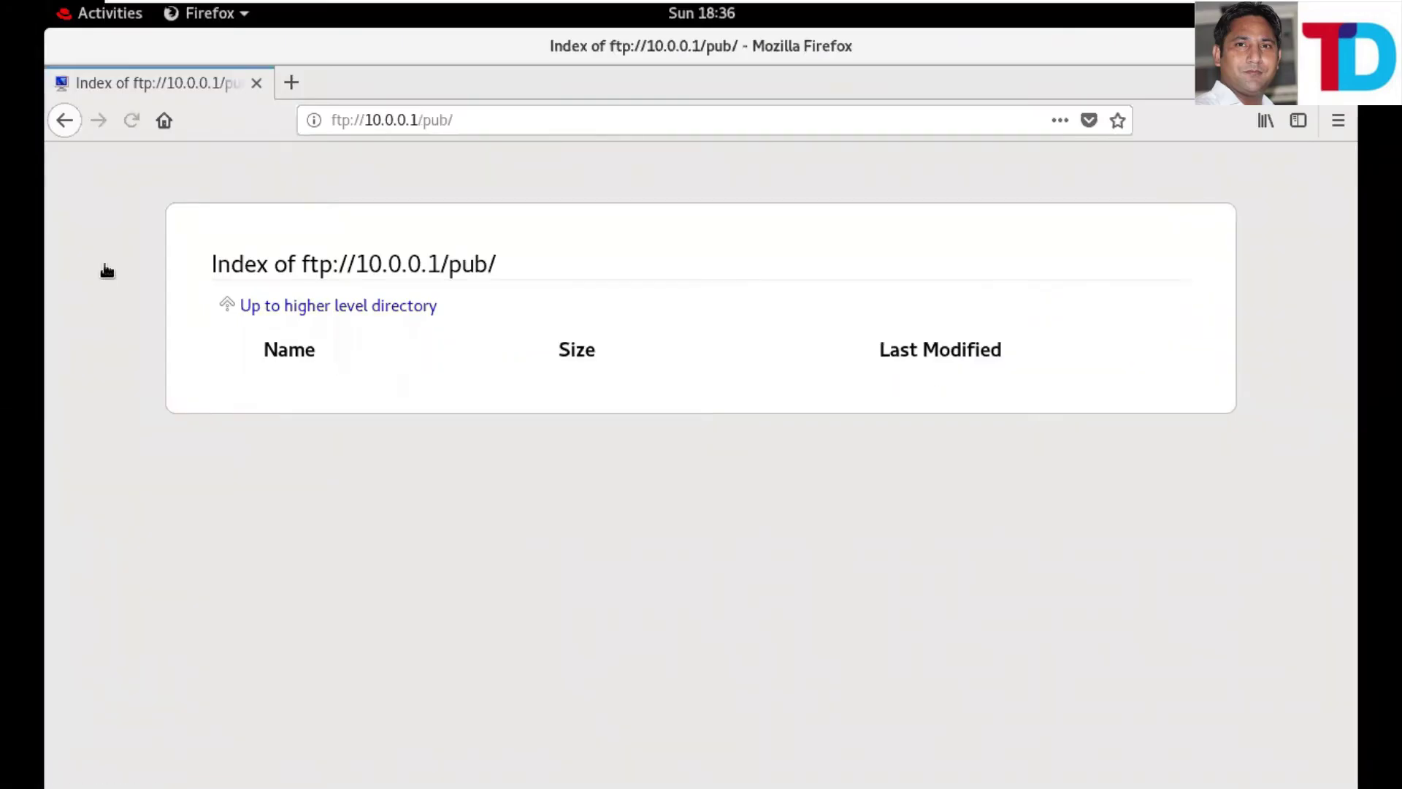
pyautogui.moveTo(1070, 4)
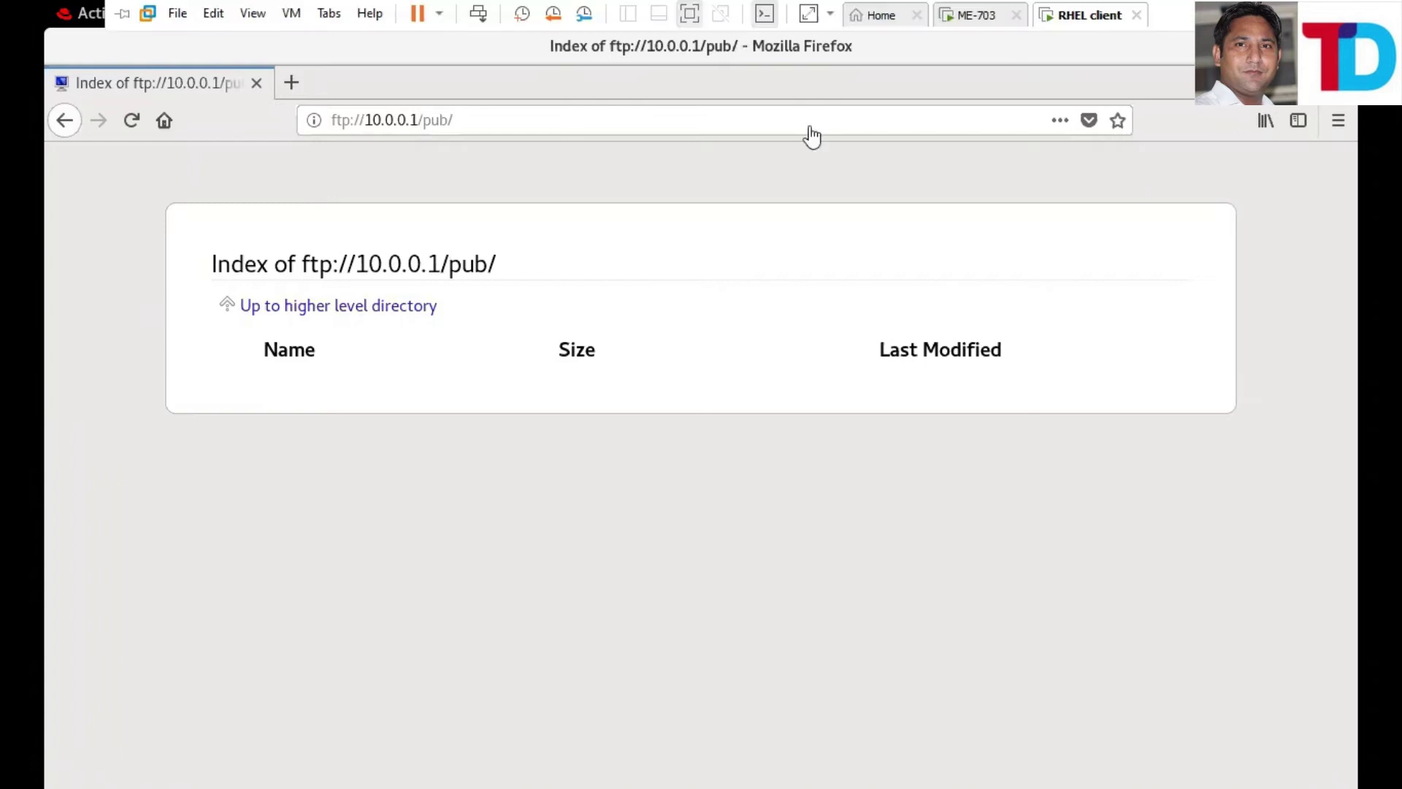
pyautogui.hotkey('alt', 'Tab')
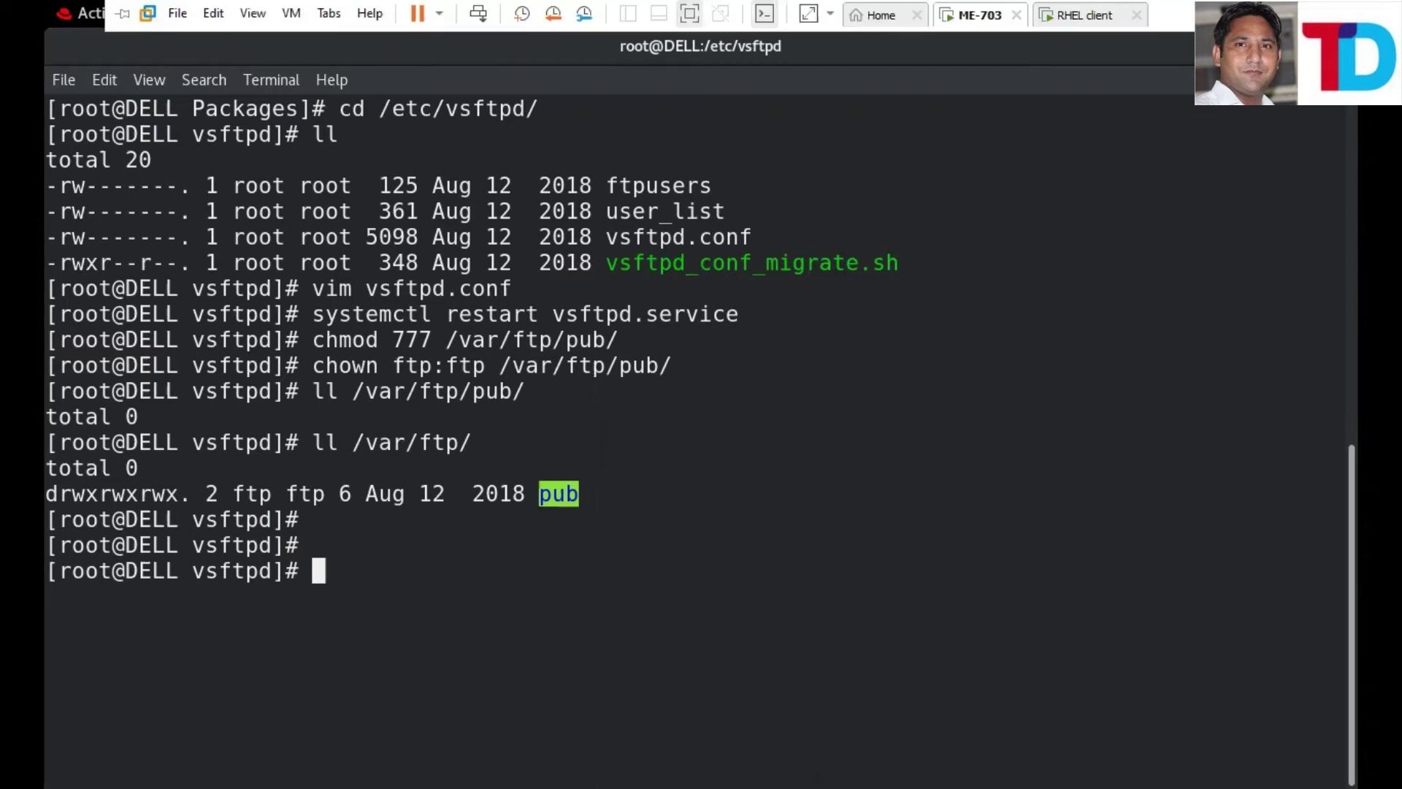
pyautogui.hotkey('ctrl', 'alt', 'Return')
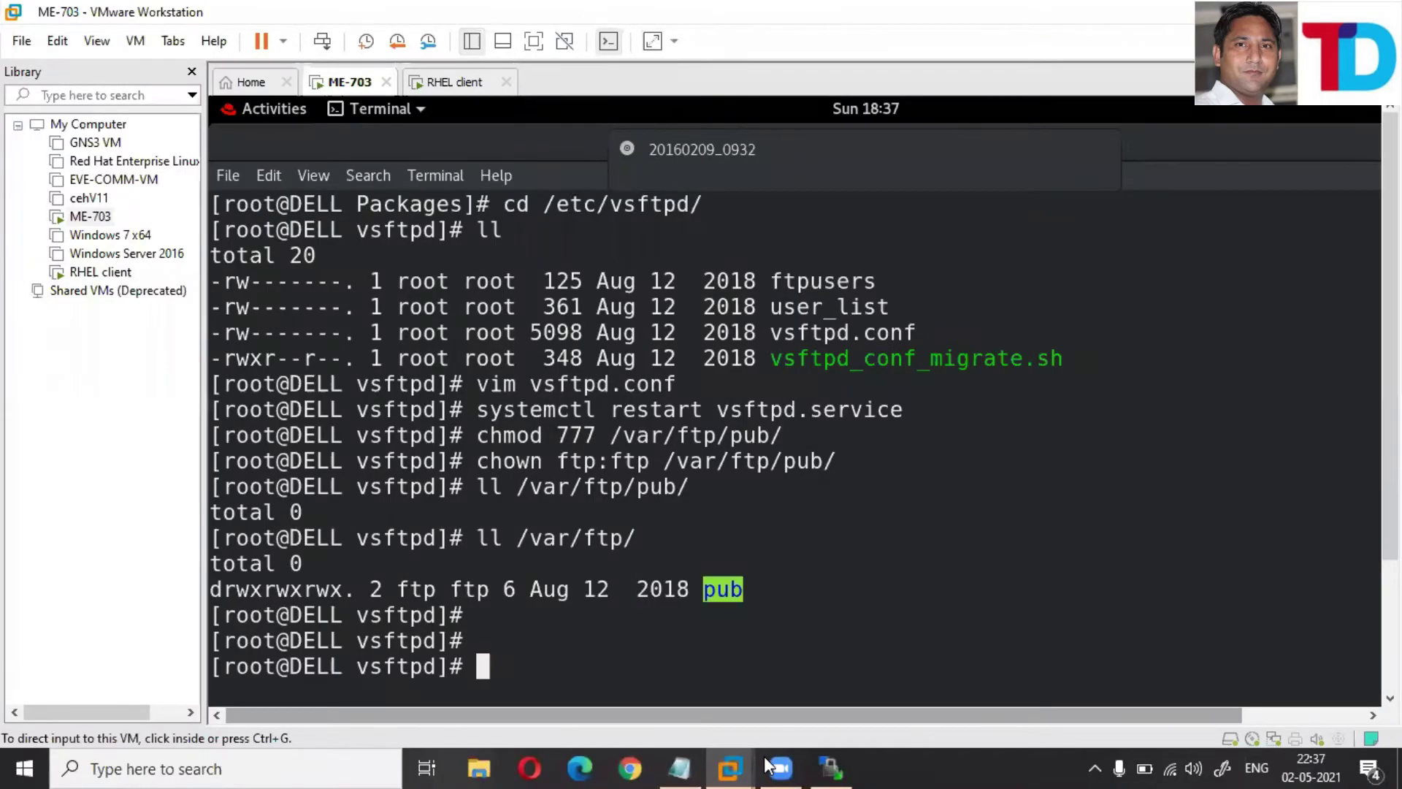
pyautogui.hotkey('ctrl', 'alt', 'Return')
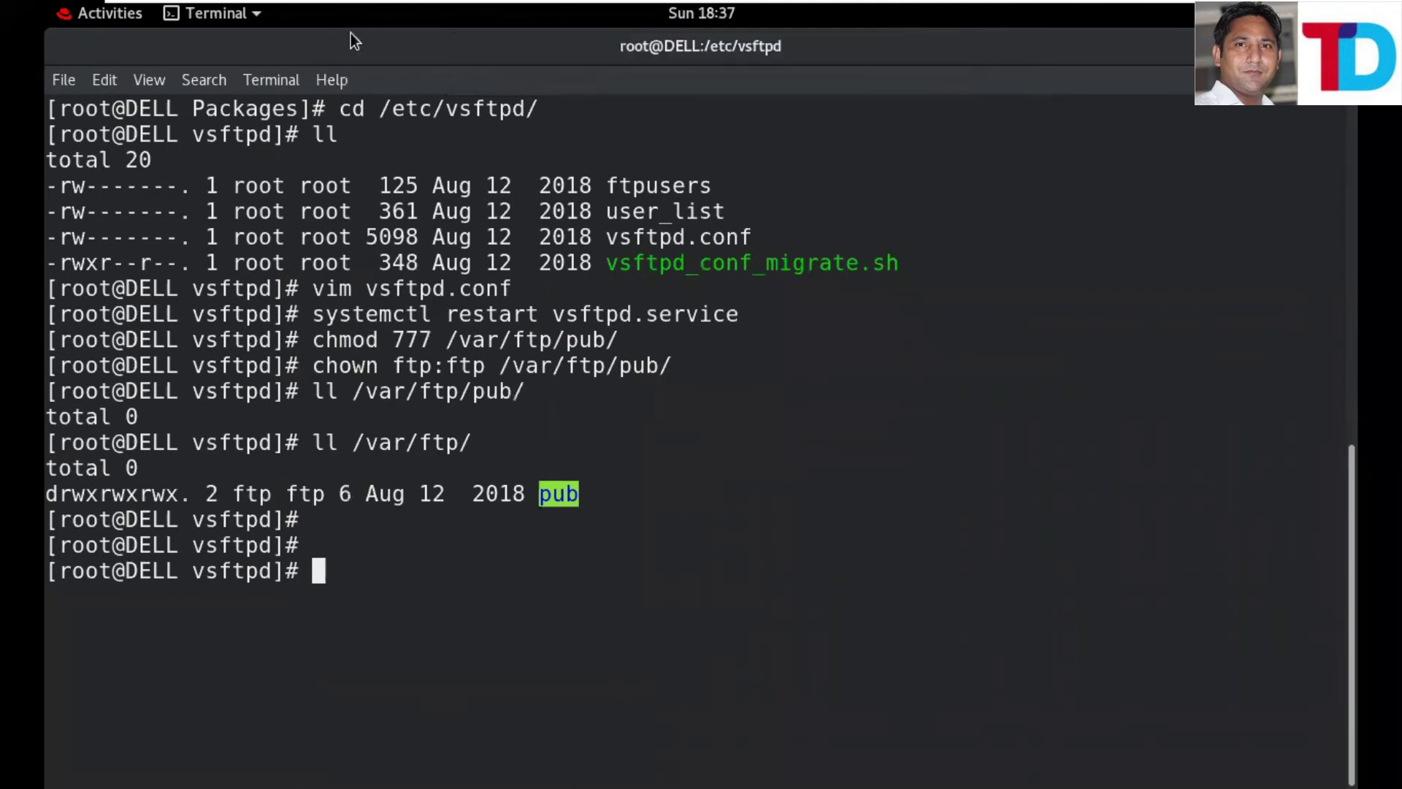
# - In GNOME Files, open the installer disc and select all five .msi files
pyautogui.click(82, 19)
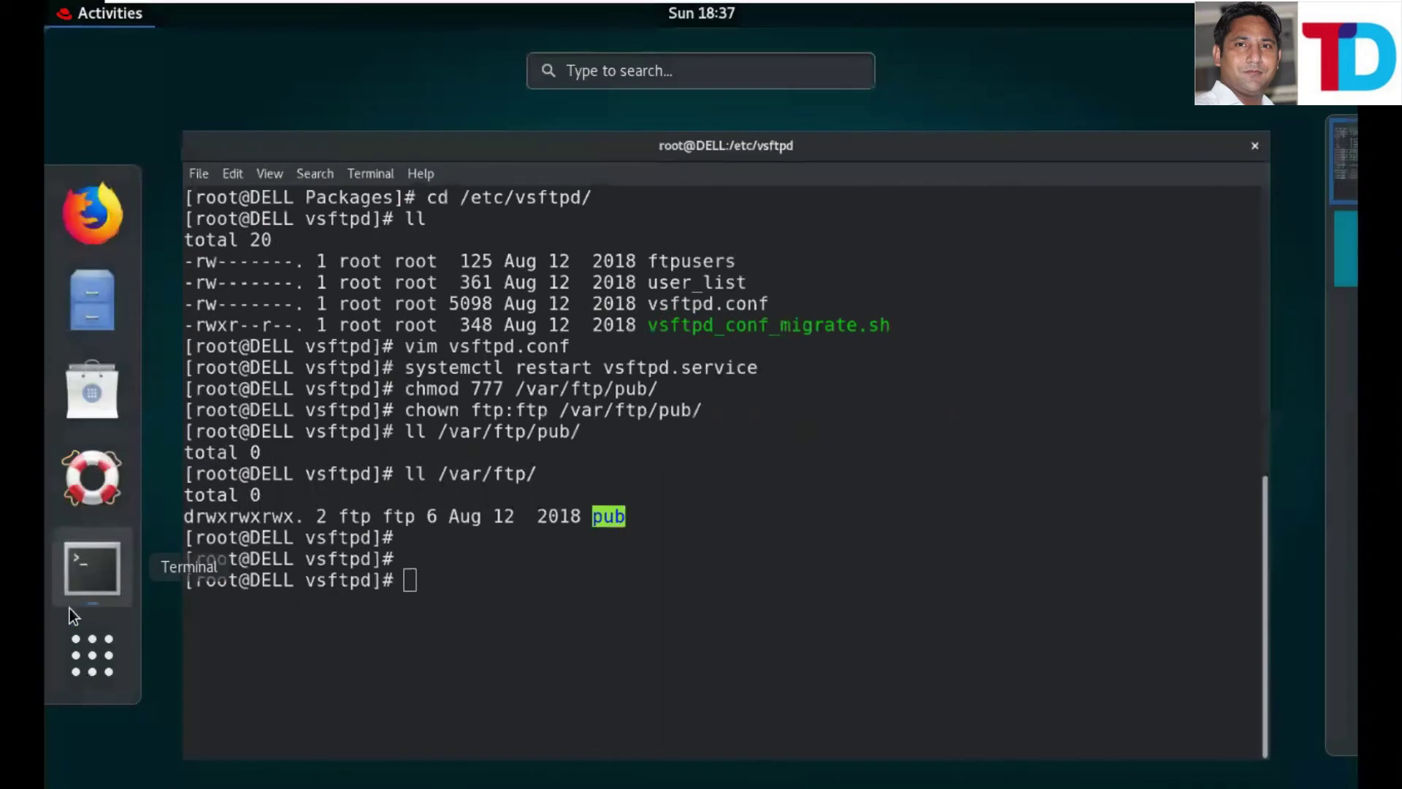
pyautogui.click(99, 319)
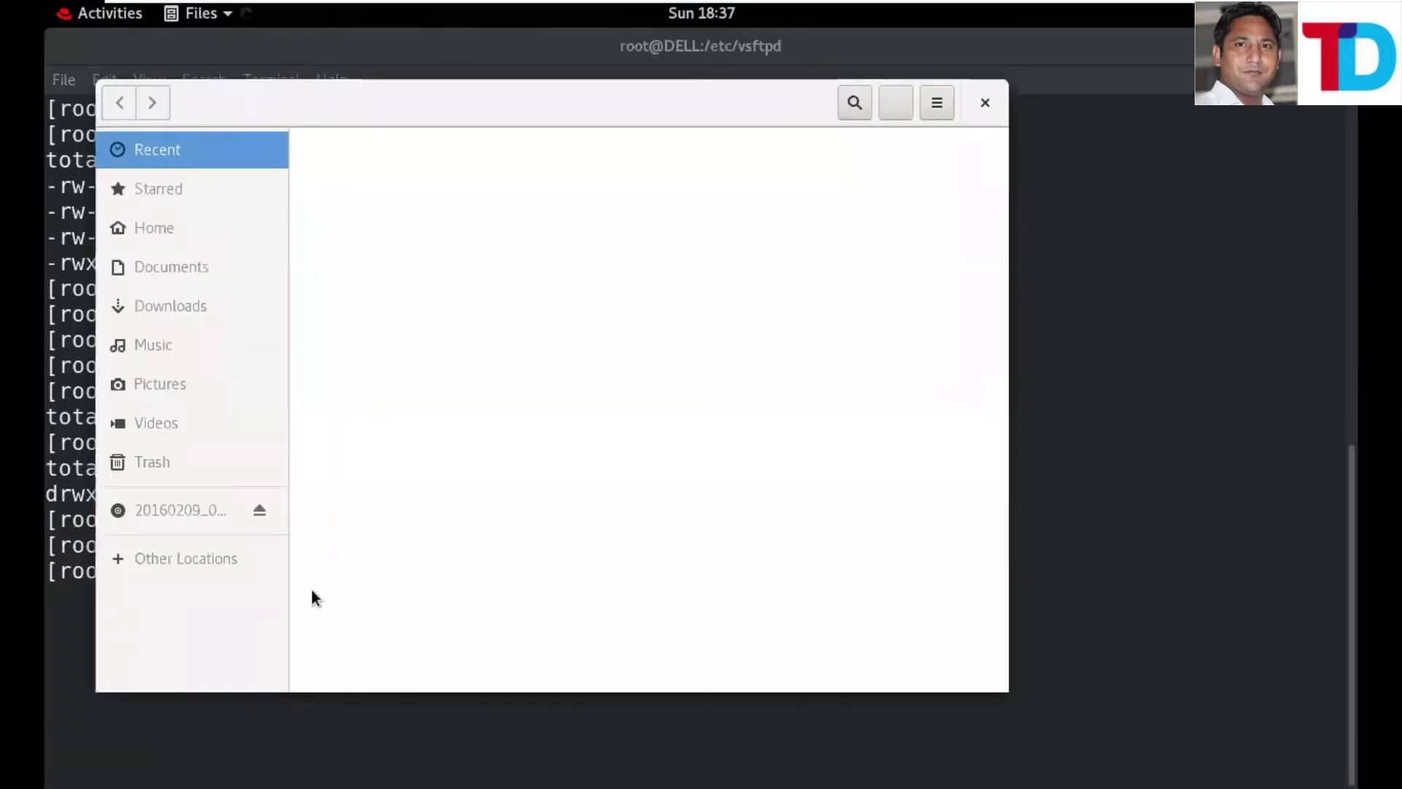
pyautogui.click(177, 514)
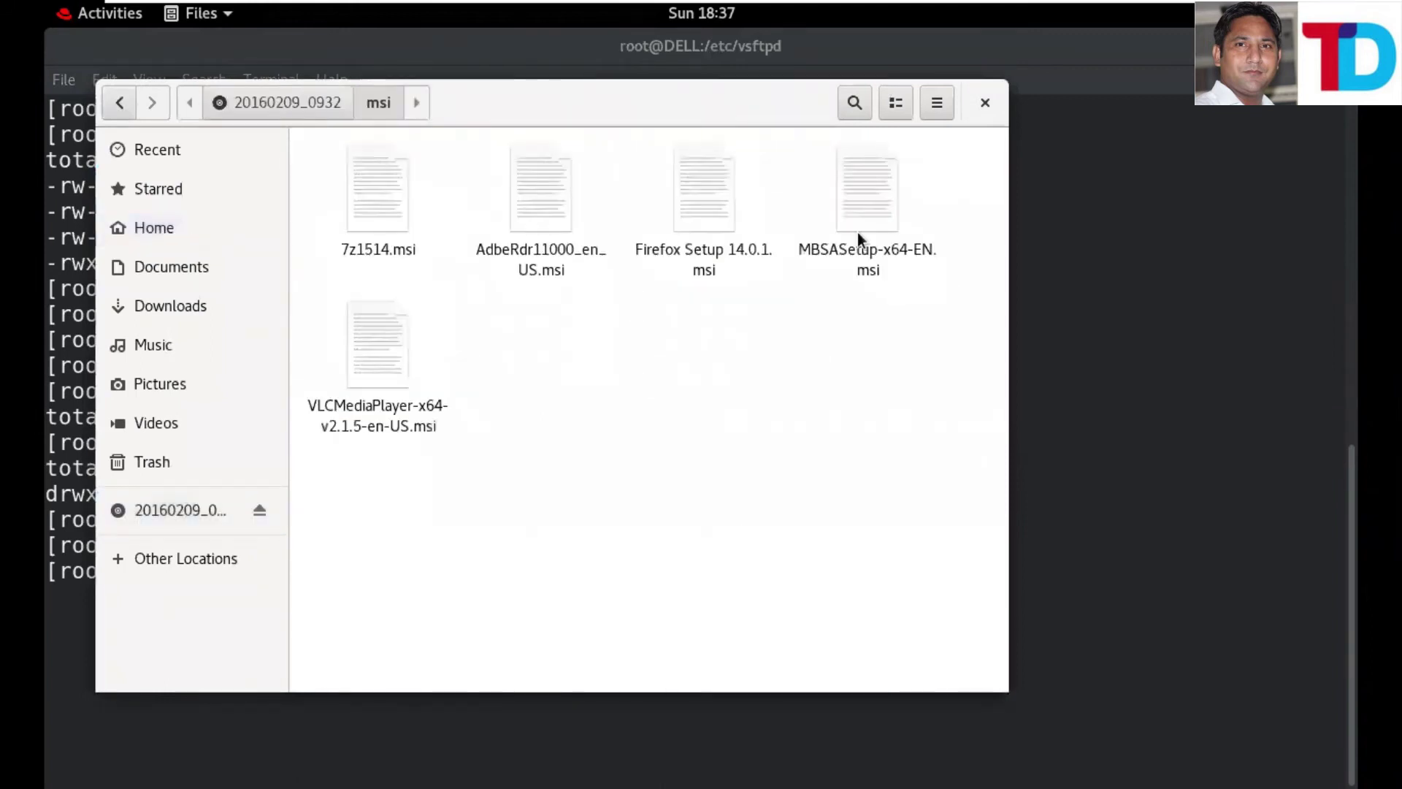
pyautogui.hotkey('ctrl', 'a')
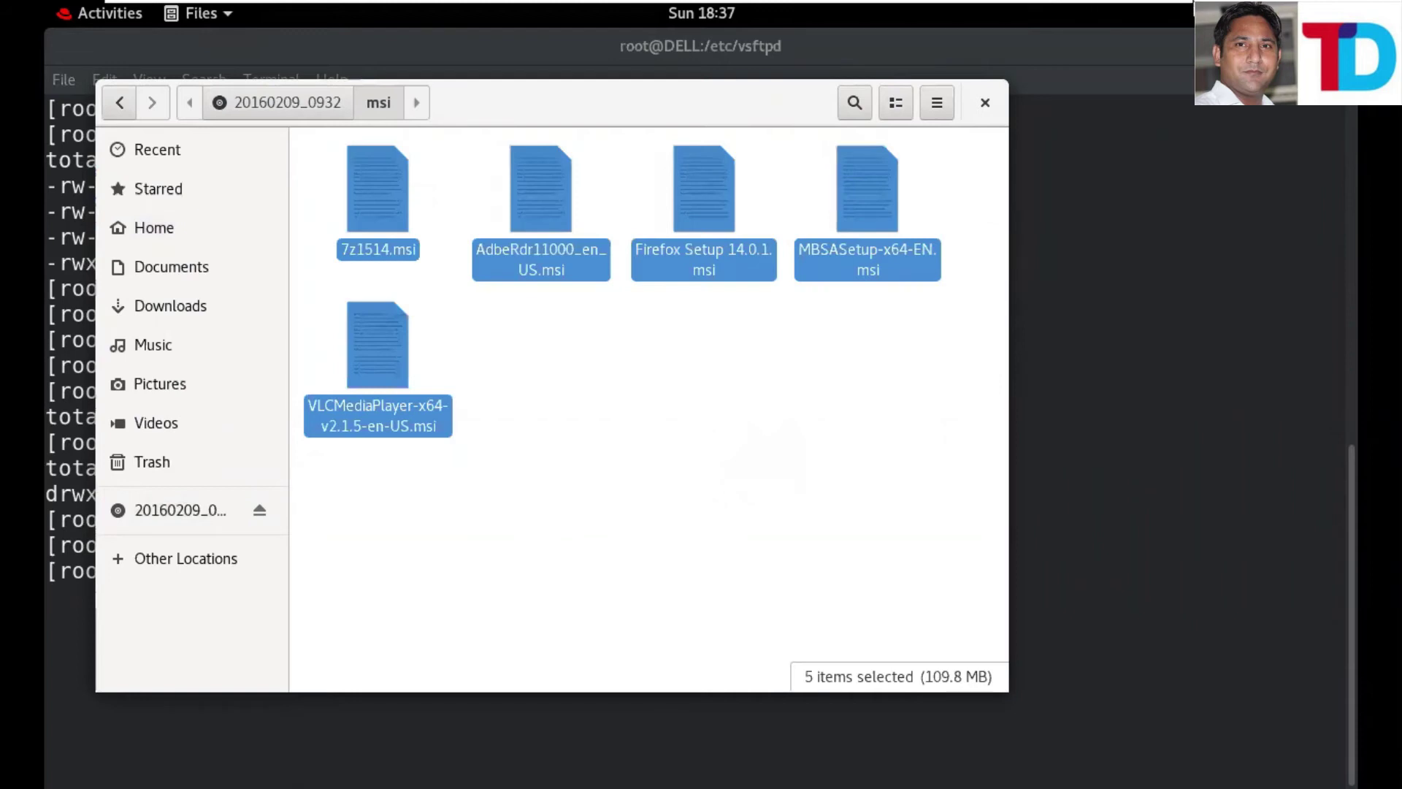
pyautogui.moveTo(730, 2)
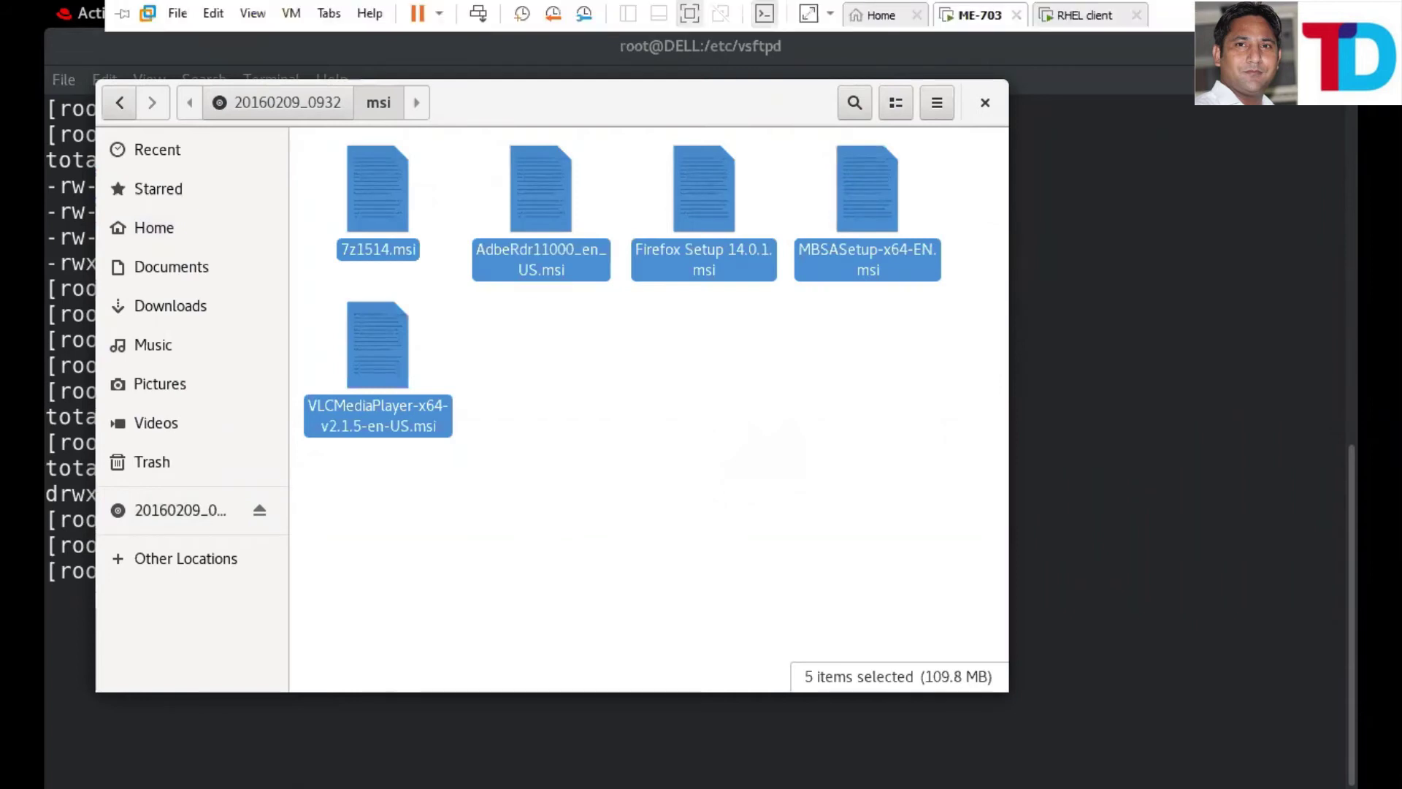
pyautogui.hotkey('ctrl', 'alt', 'Return')
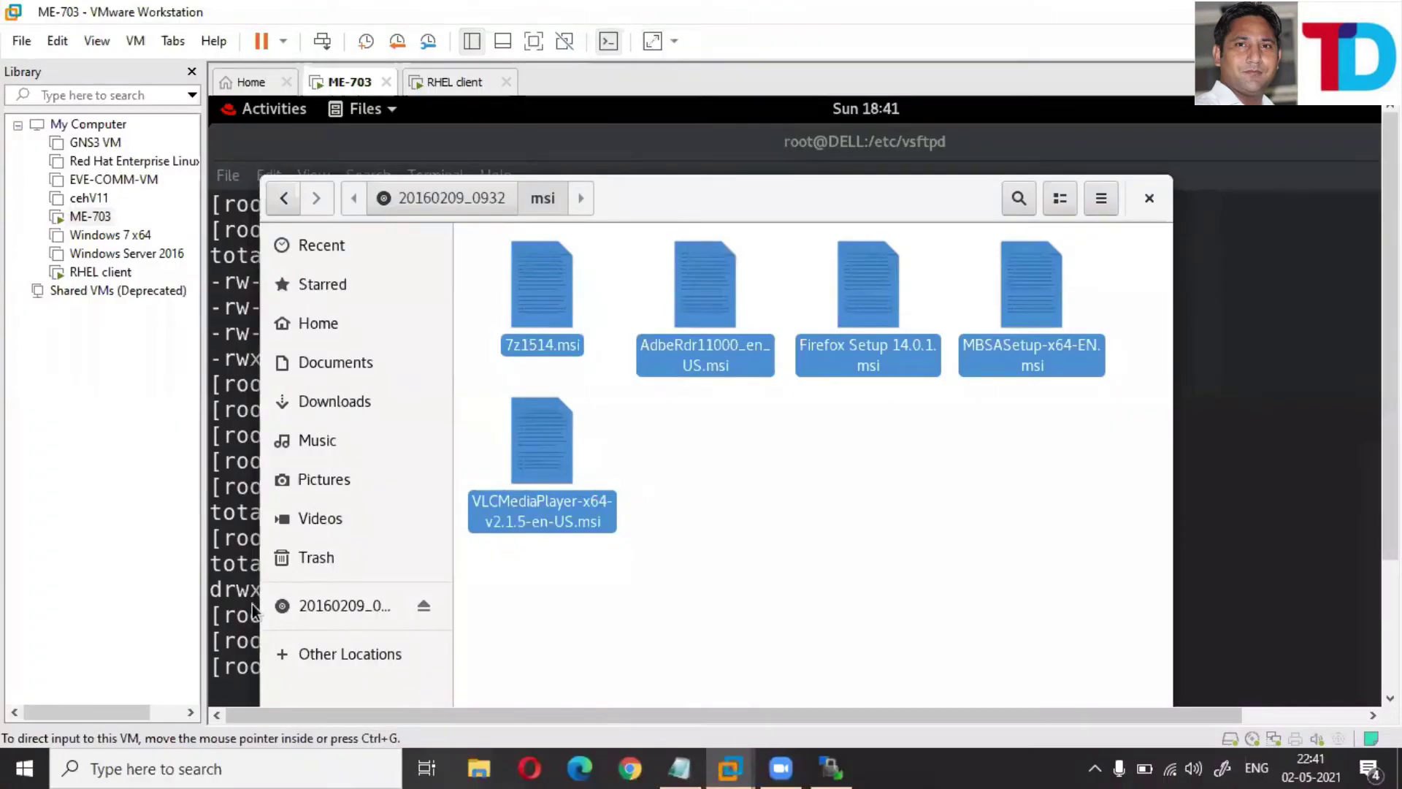
pyautogui.hotkey('ctrl', 'alt', 'Return')
# - Paste the .msi files into Computer > var > ftp > pub and close Files
pyautogui.click(147, 558)
pyautogui.click(358, 191)
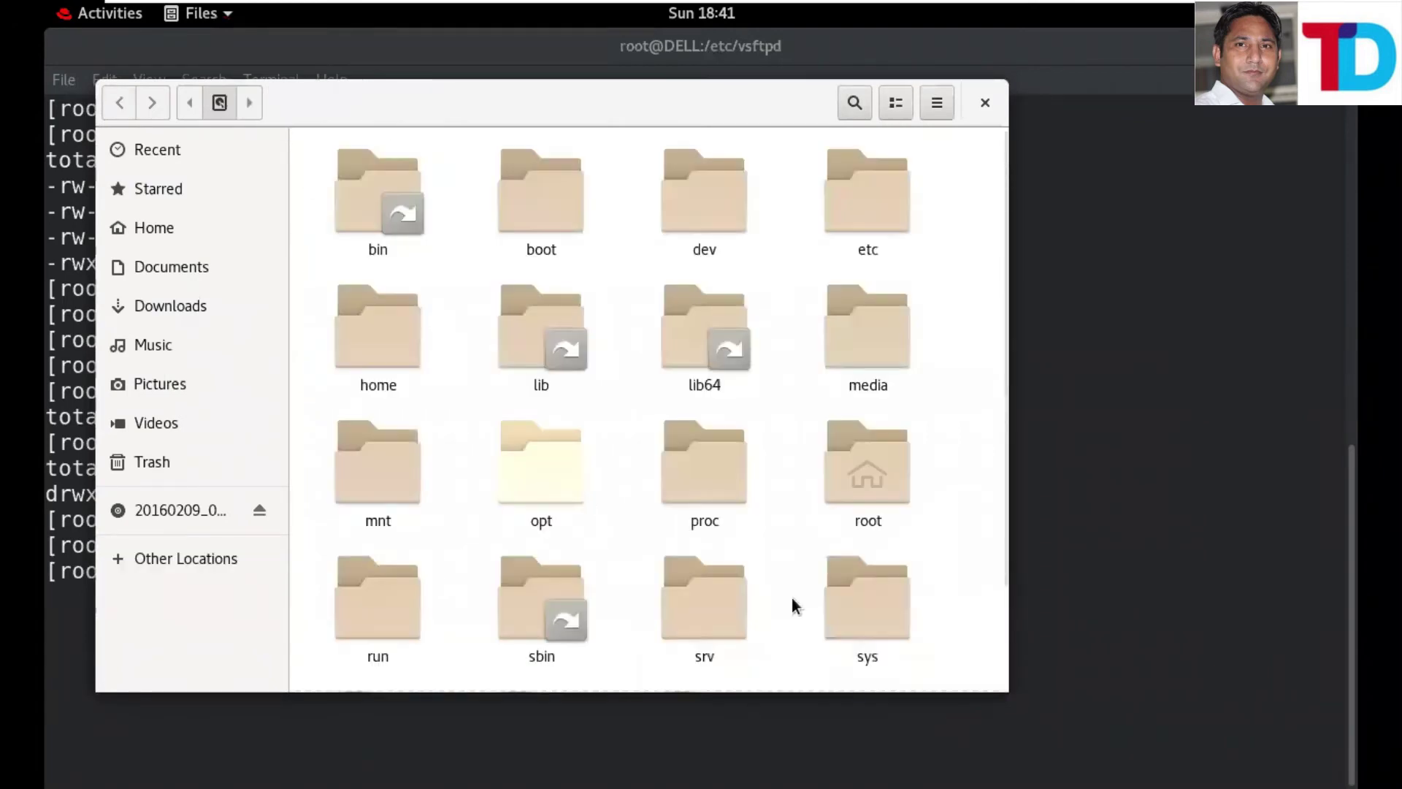
pyautogui.scroll(-1, 795, 606)
pyautogui.scroll(-1, 698, 668)
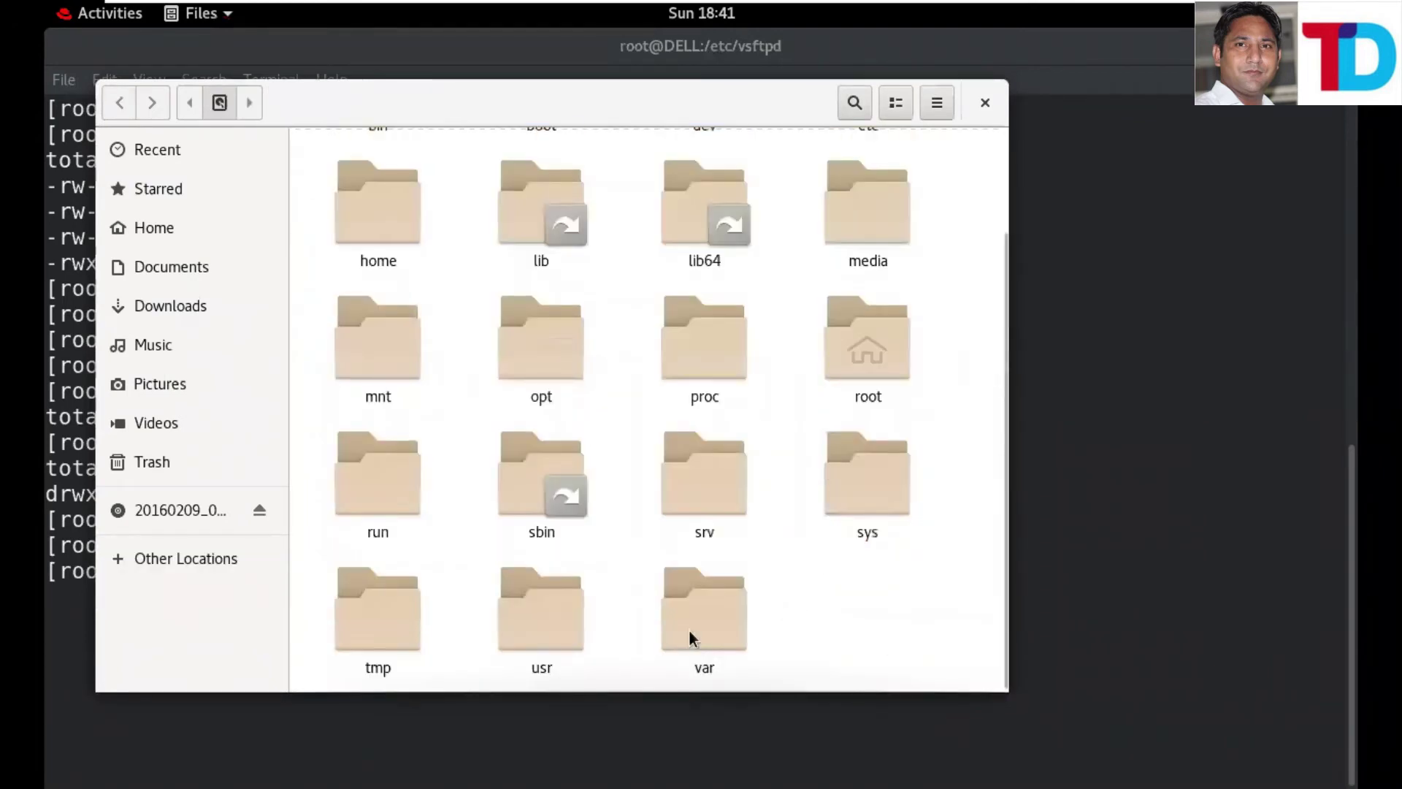
pyautogui.doubleClick(689, 633)
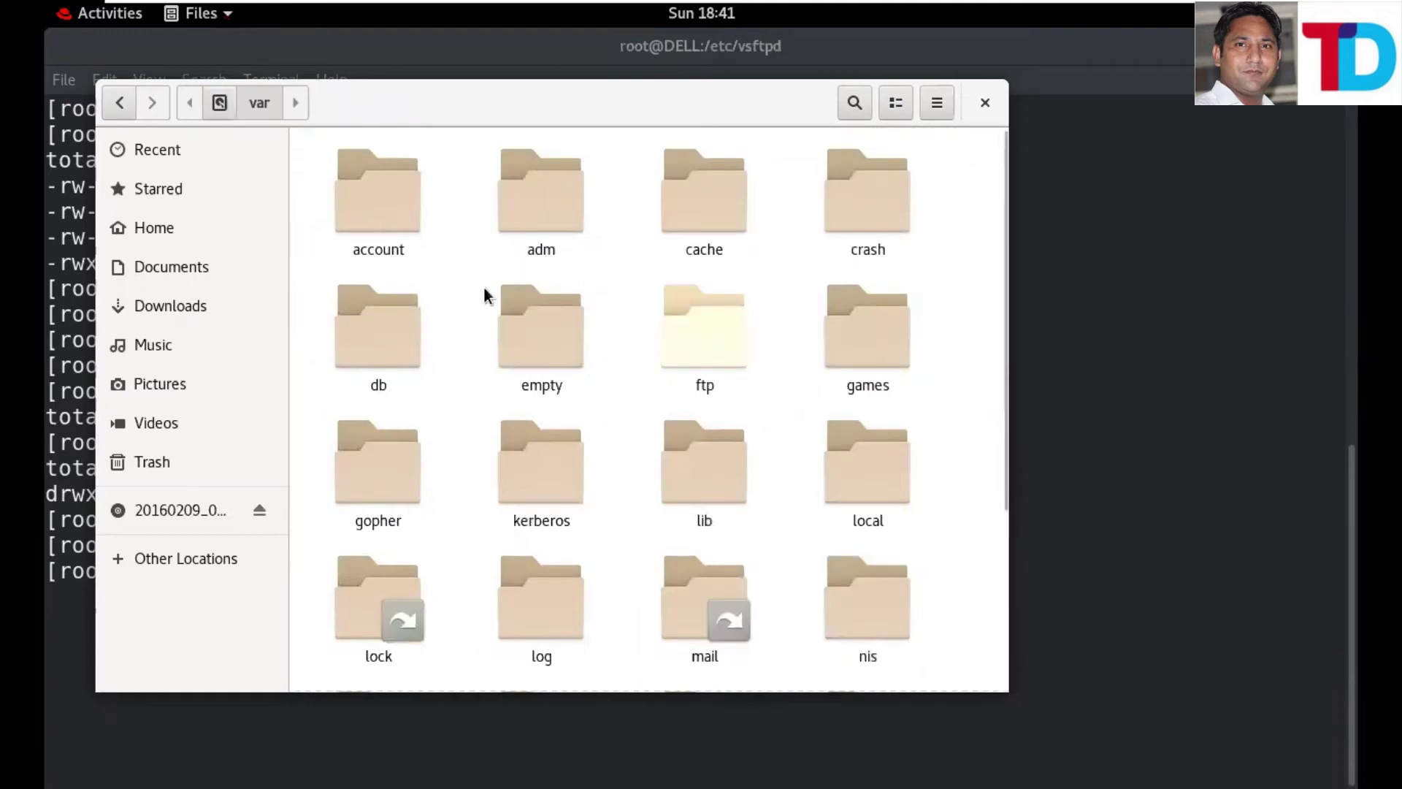
pyautogui.doubleClick(365, 183)
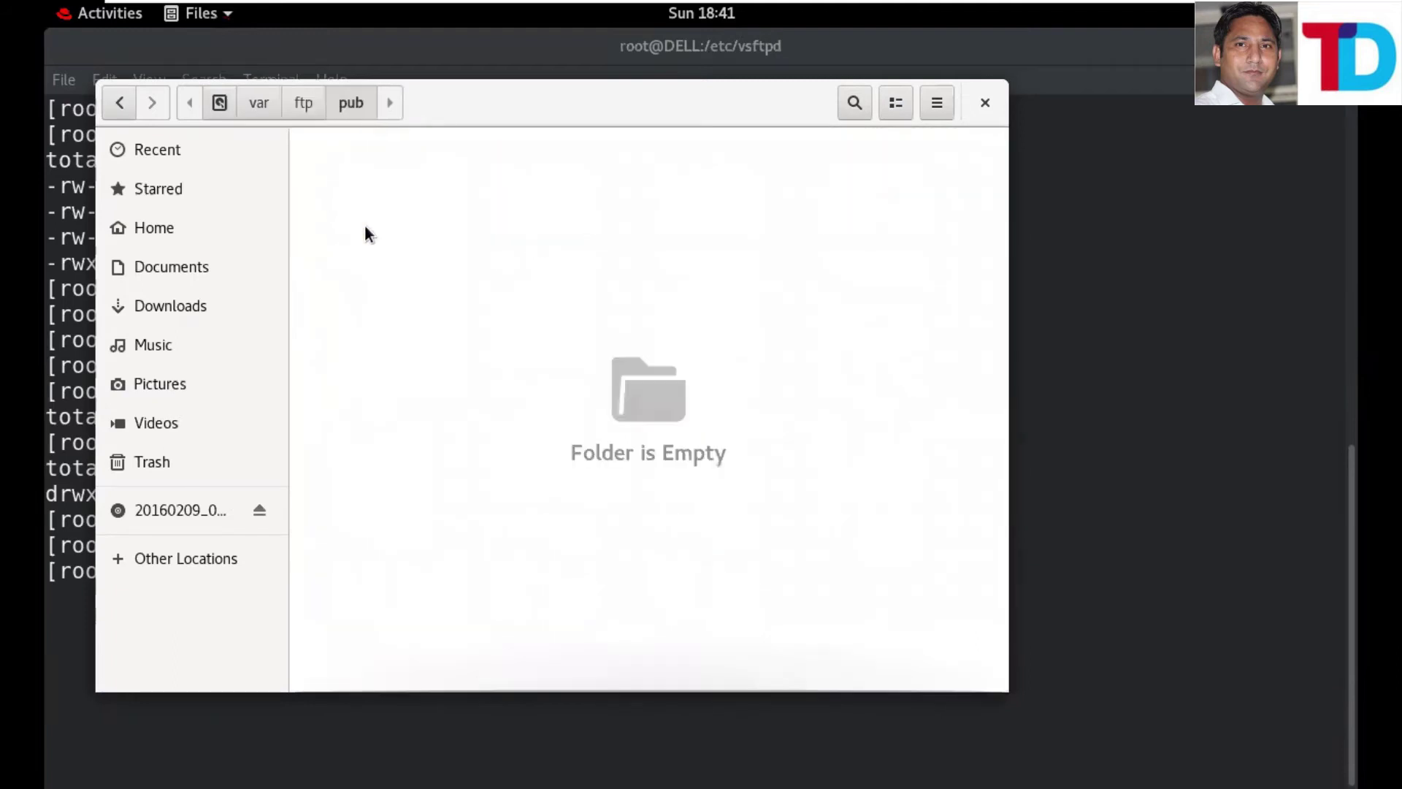
pyautogui.rightClick(406, 281)
pyautogui.click(406, 276)
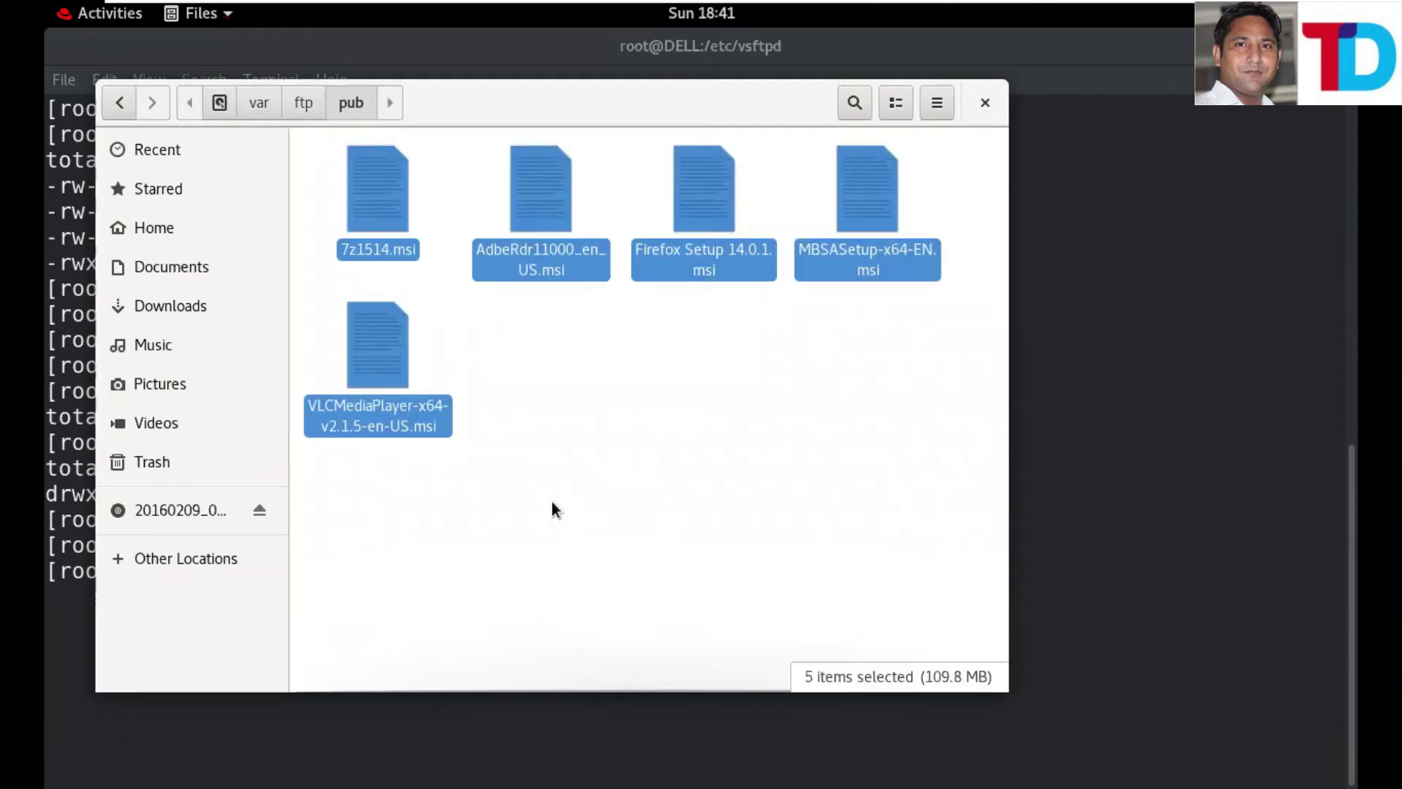
pyautogui.press('Escape')
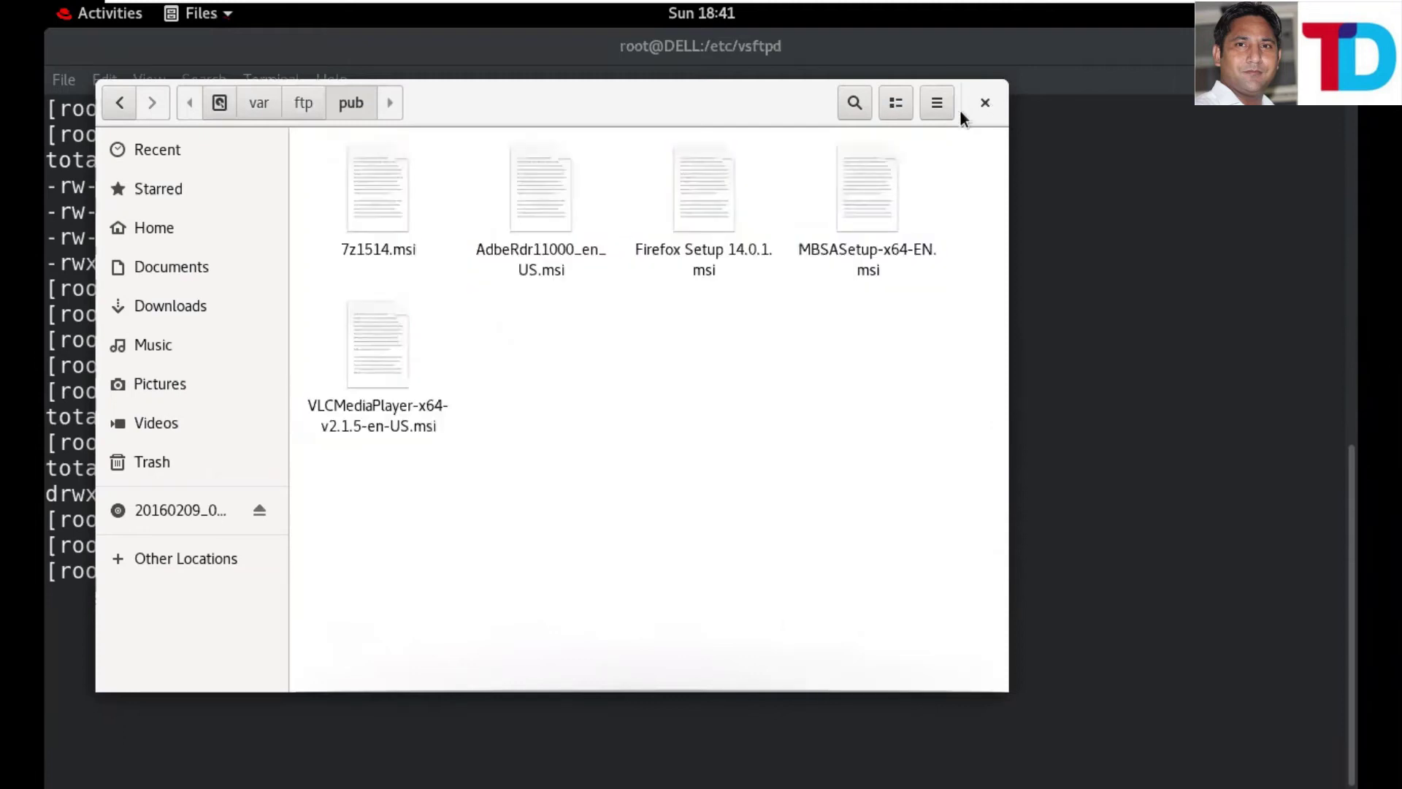
pyautogui.click(985, 103)
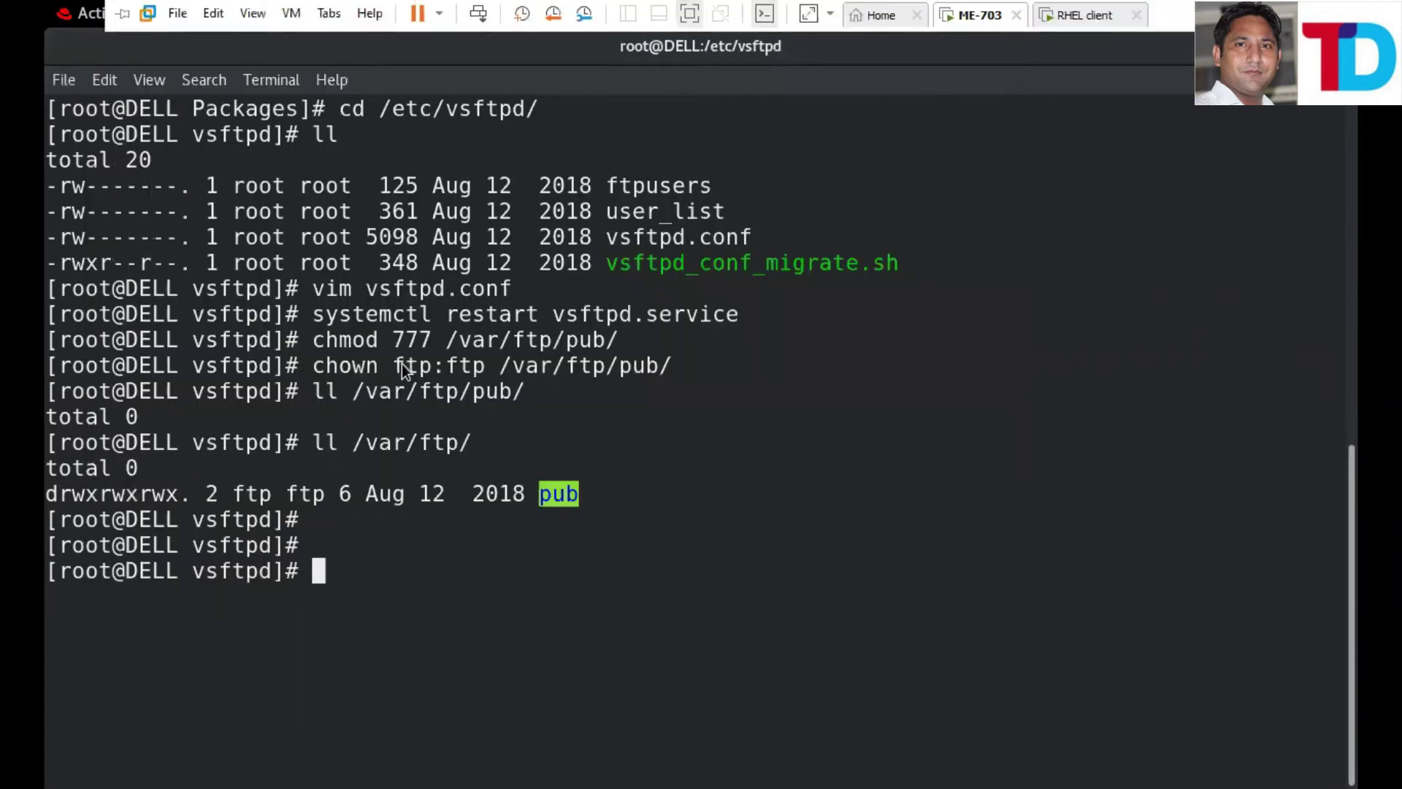
# - Reload ftp://10.0.0.1/pub/ in Firefox and save Firefox Setup 14.0.1.msi (16.1 MB)
pyautogui.hotkey('alt', 'Tab')
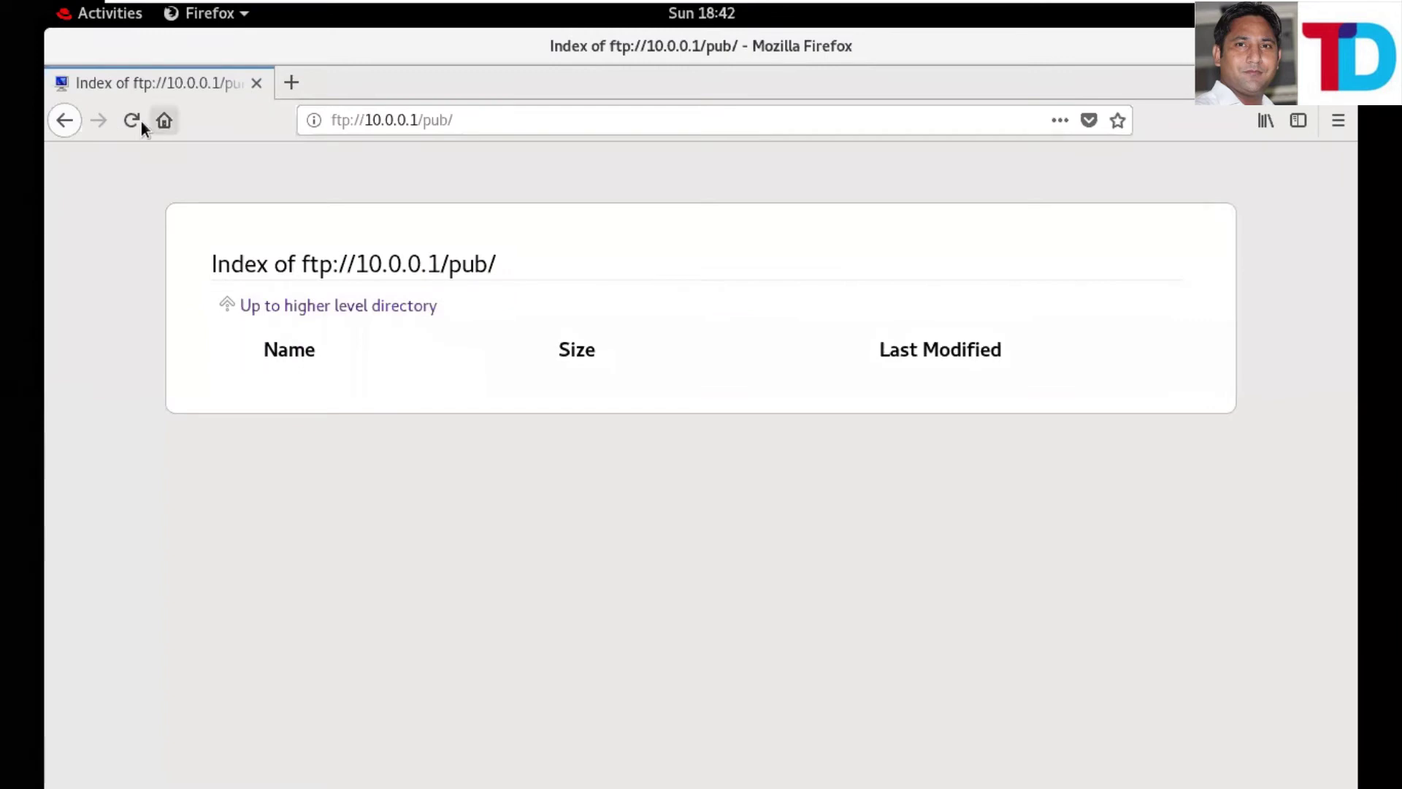
pyautogui.click(141, 121)
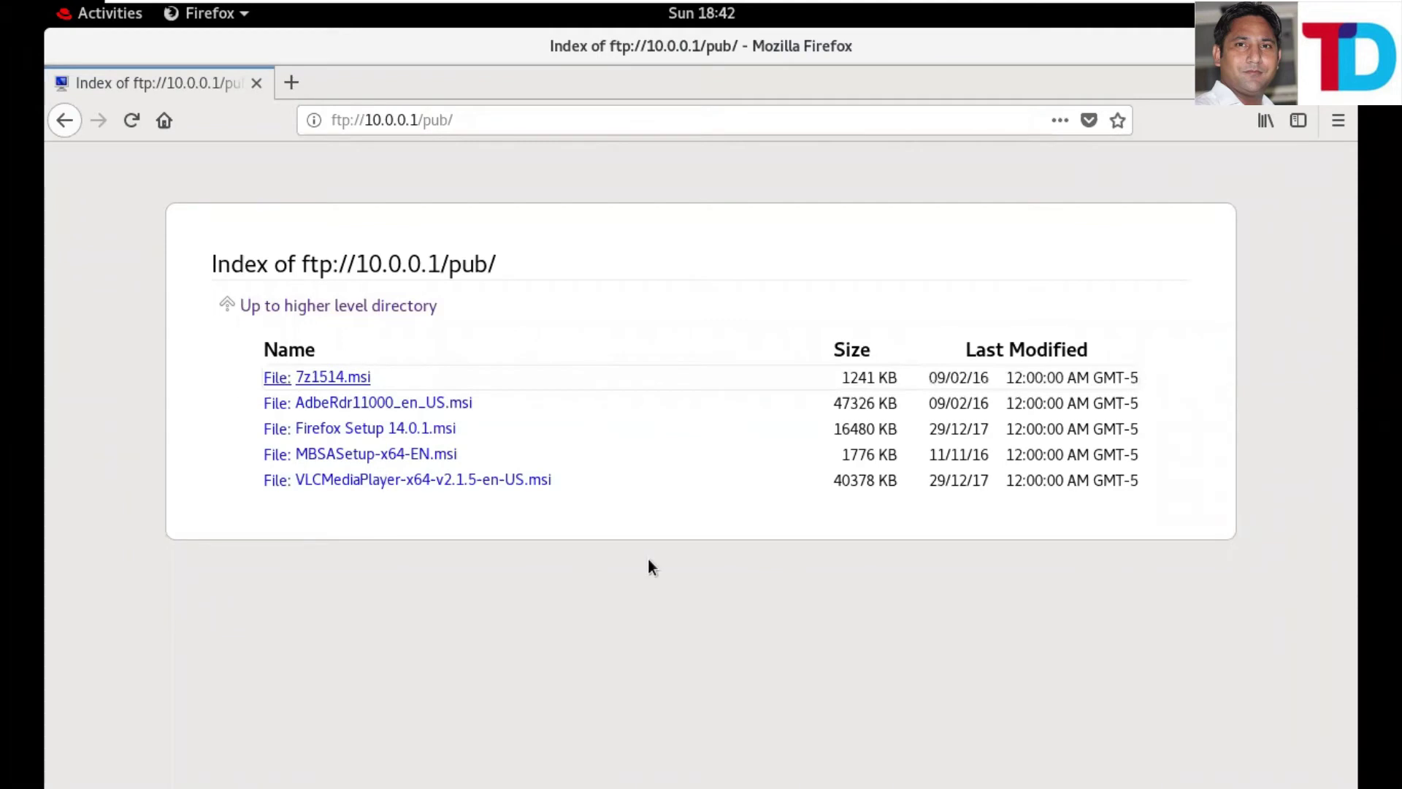
pyautogui.click(372, 434)
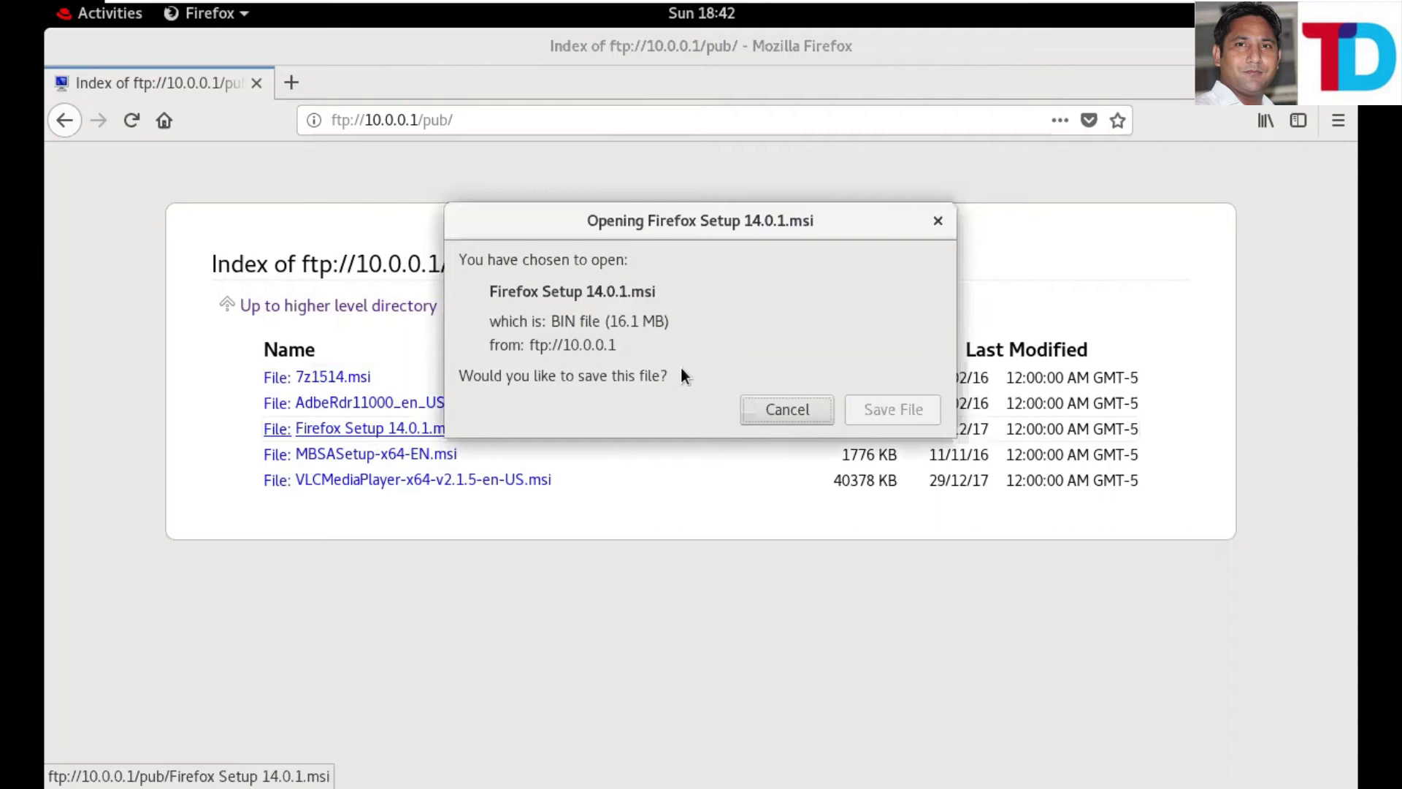
pyautogui.click(884, 413)
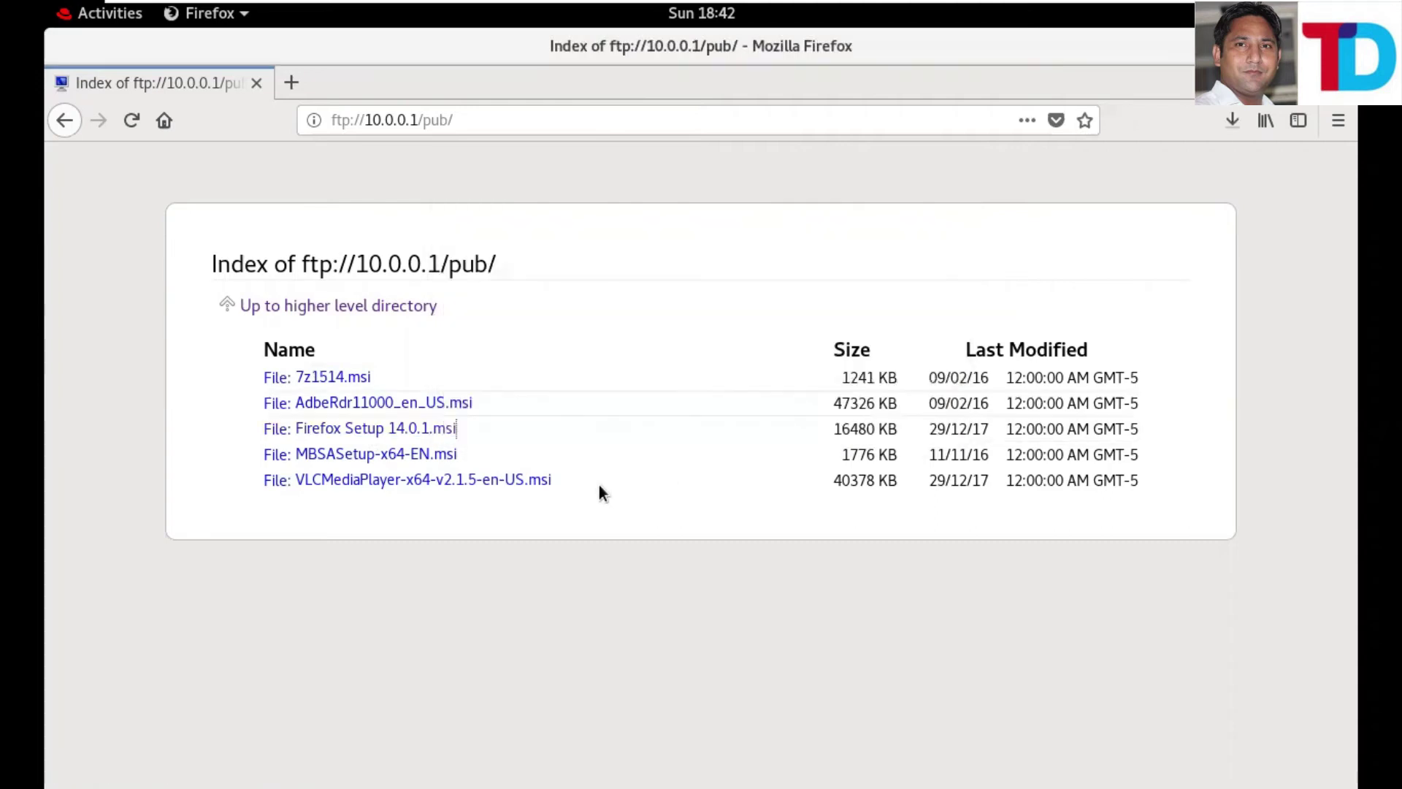
pyautogui.click(1232, 121)
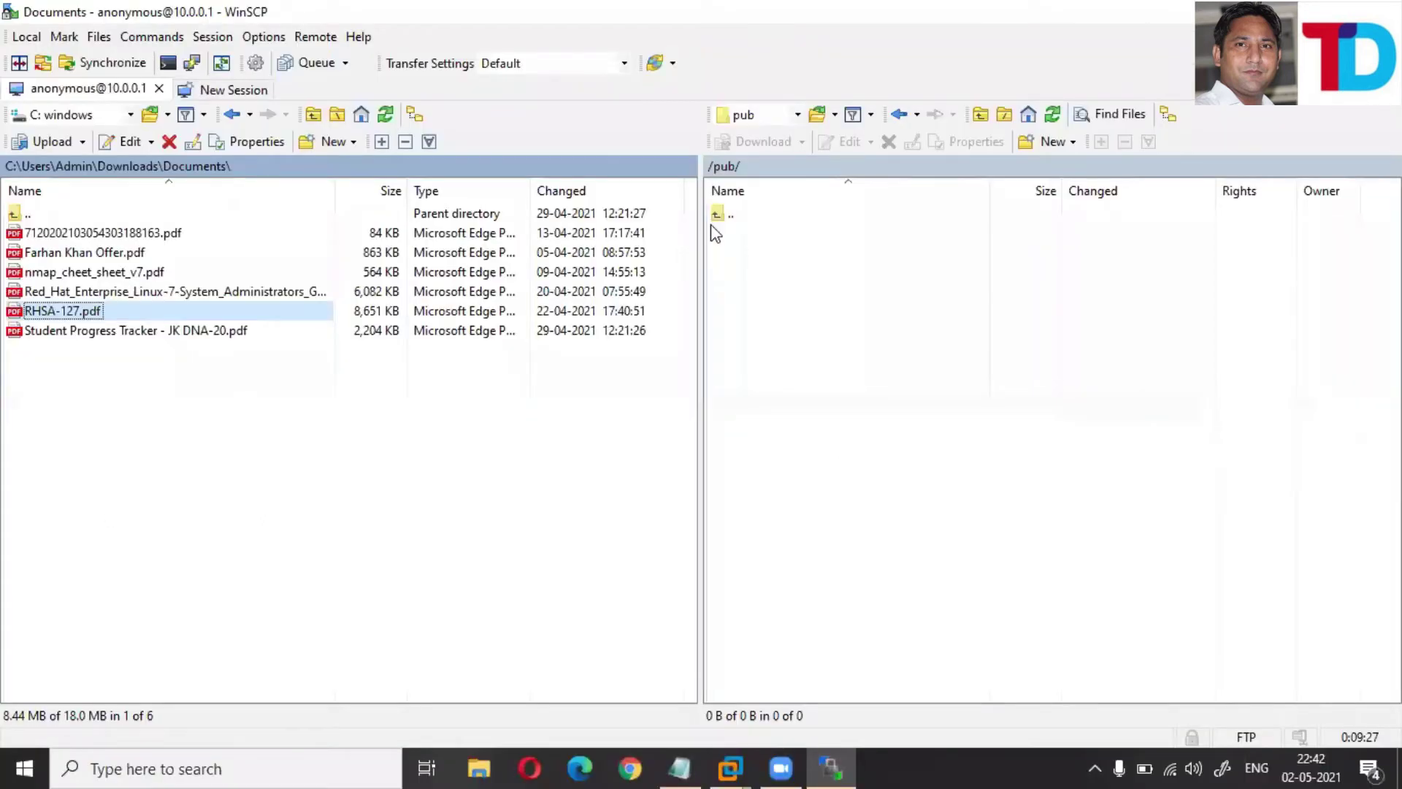
# - Refresh WinSCP's remote /pub/ listing to show the new .msi files
pyautogui.click(715, 216)
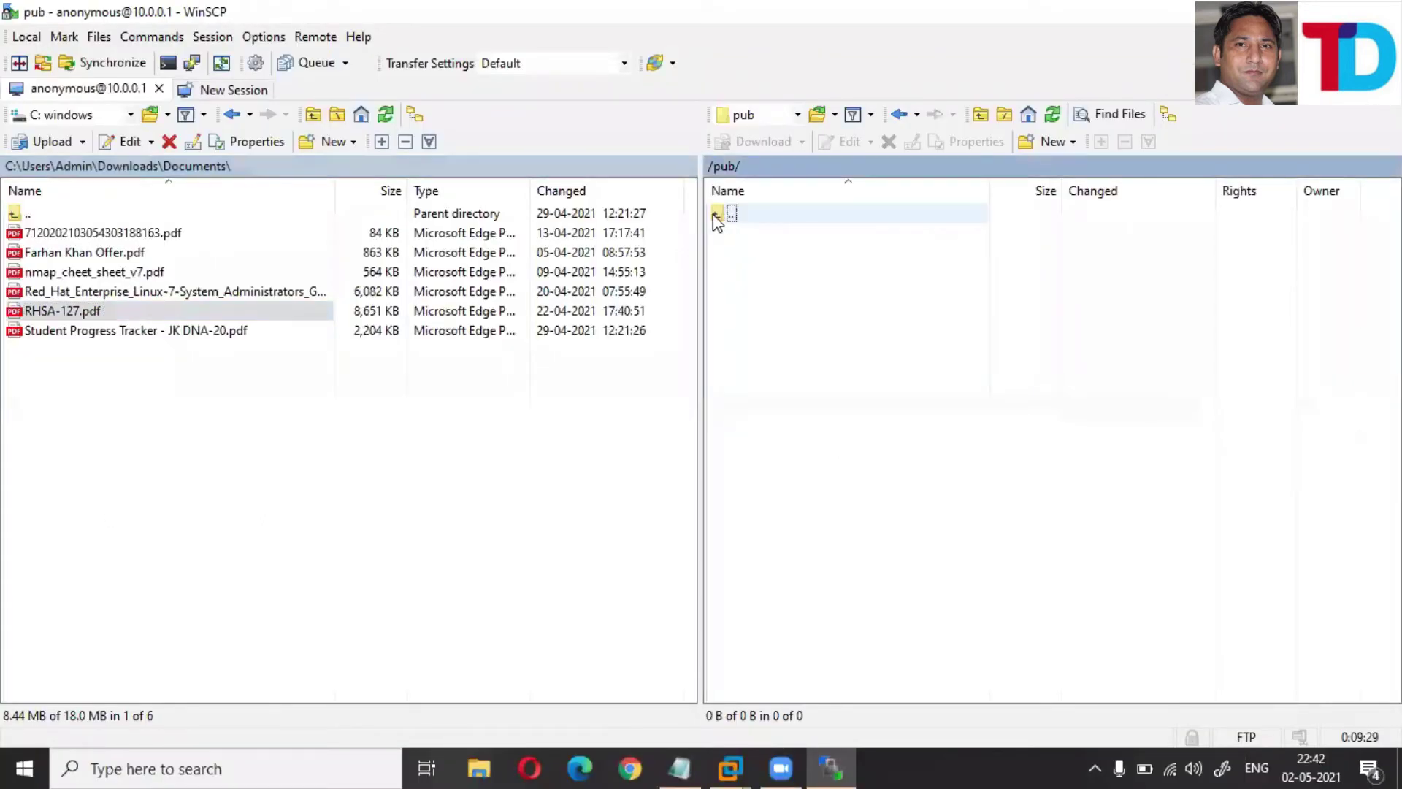
pyautogui.doubleClick(715, 219)
pyautogui.doubleClick(718, 227)
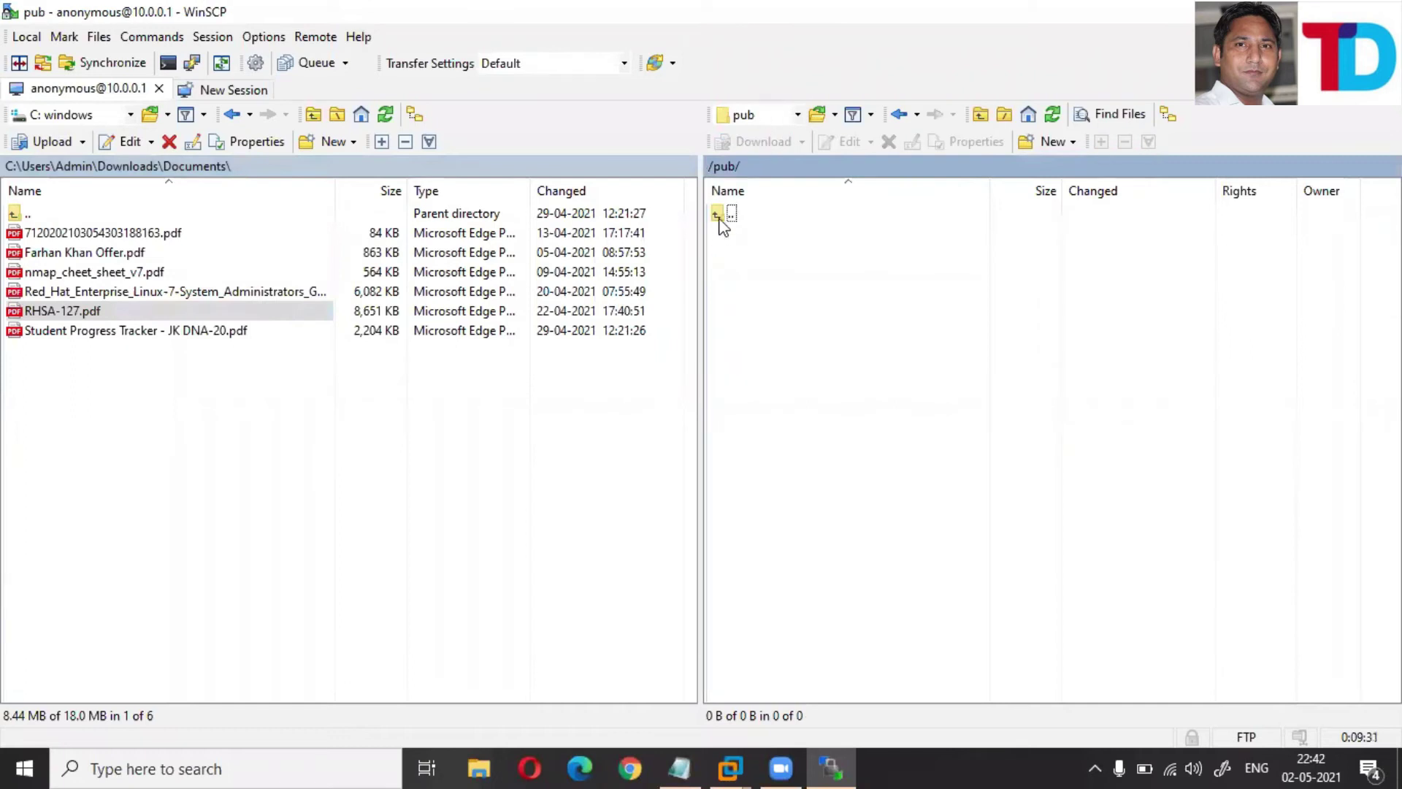
pyautogui.rightClick(734, 262)
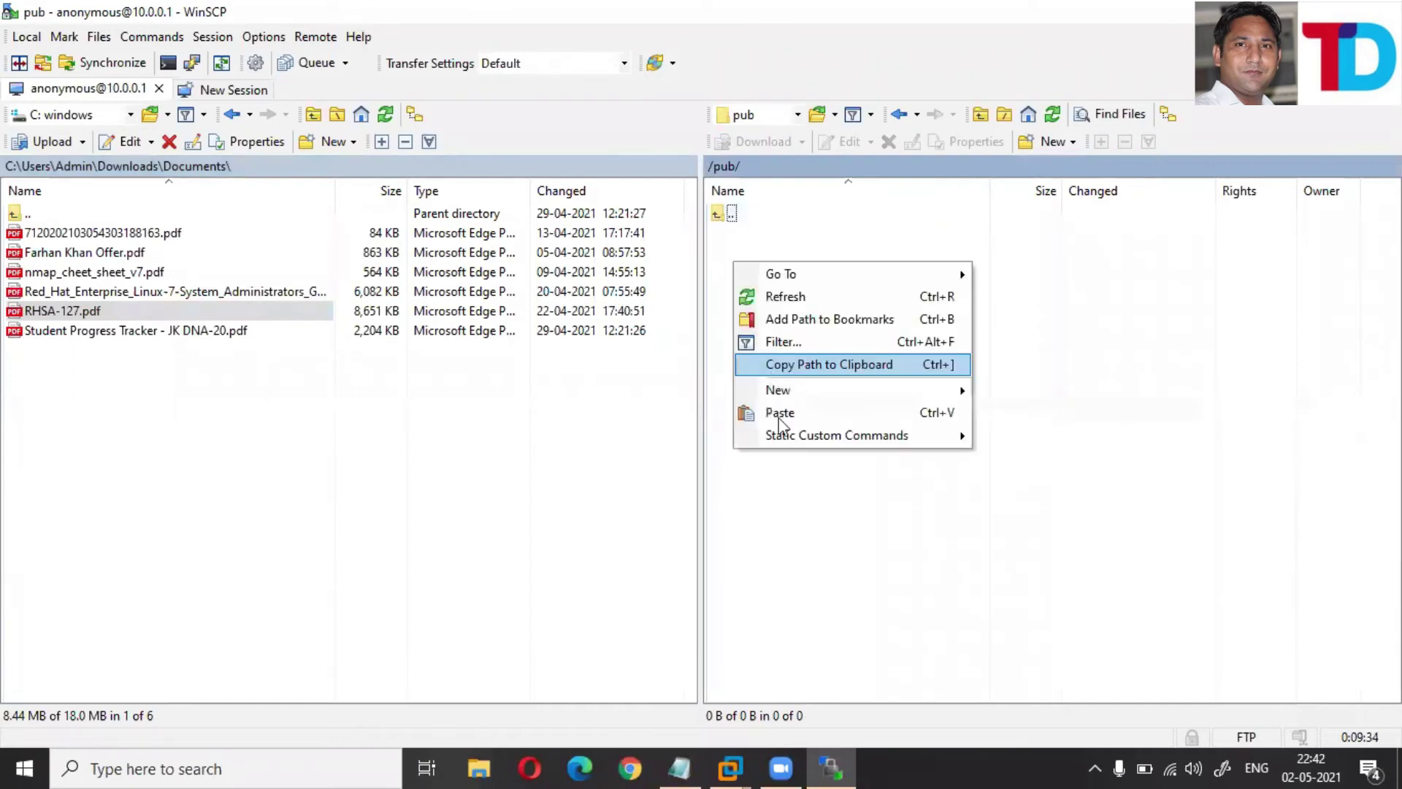
pyautogui.click(796, 299)
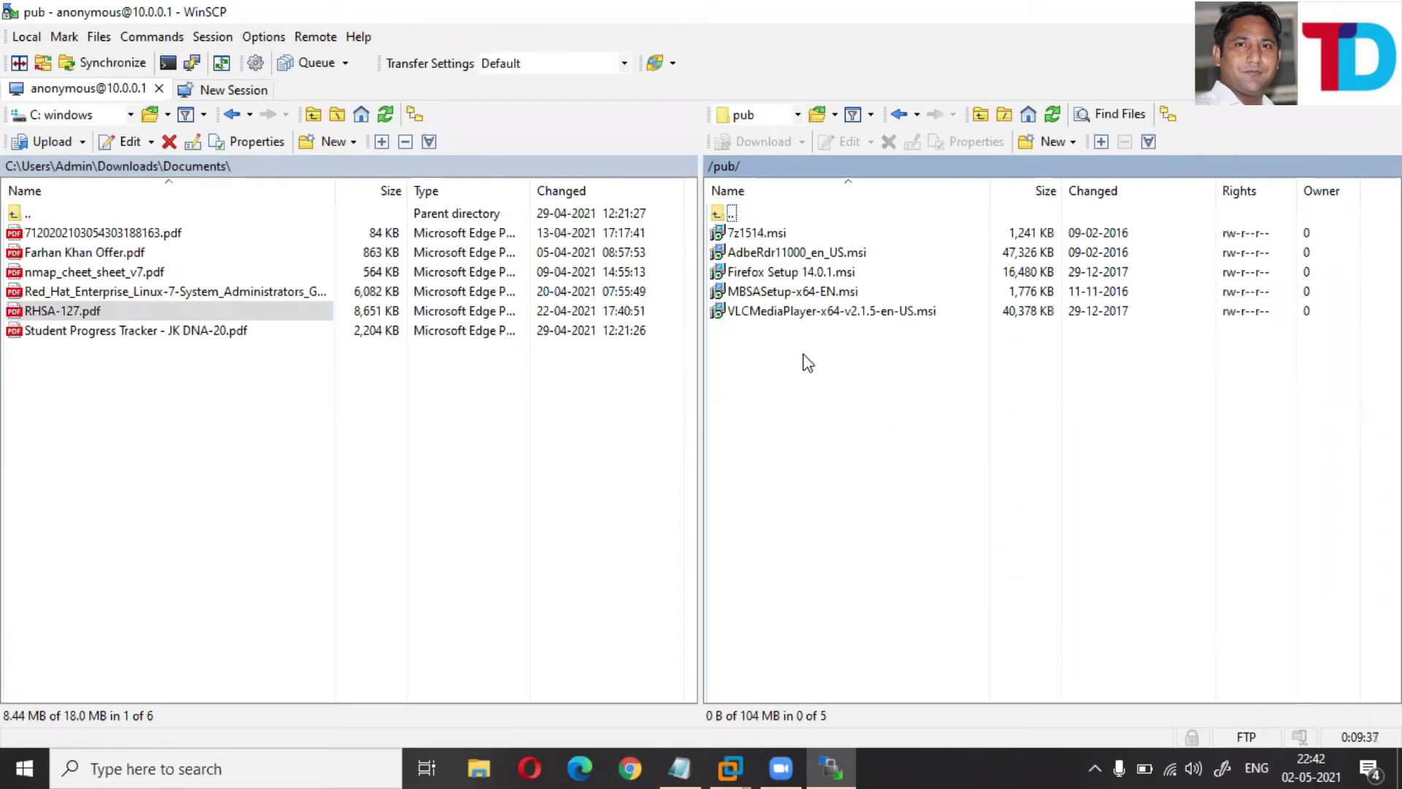
# - Download MBSASetup-x64-EN.msi to the Windows Desktop and show the desktop
pyautogui.rightClick(749, 294)
pyautogui.press('Escape')
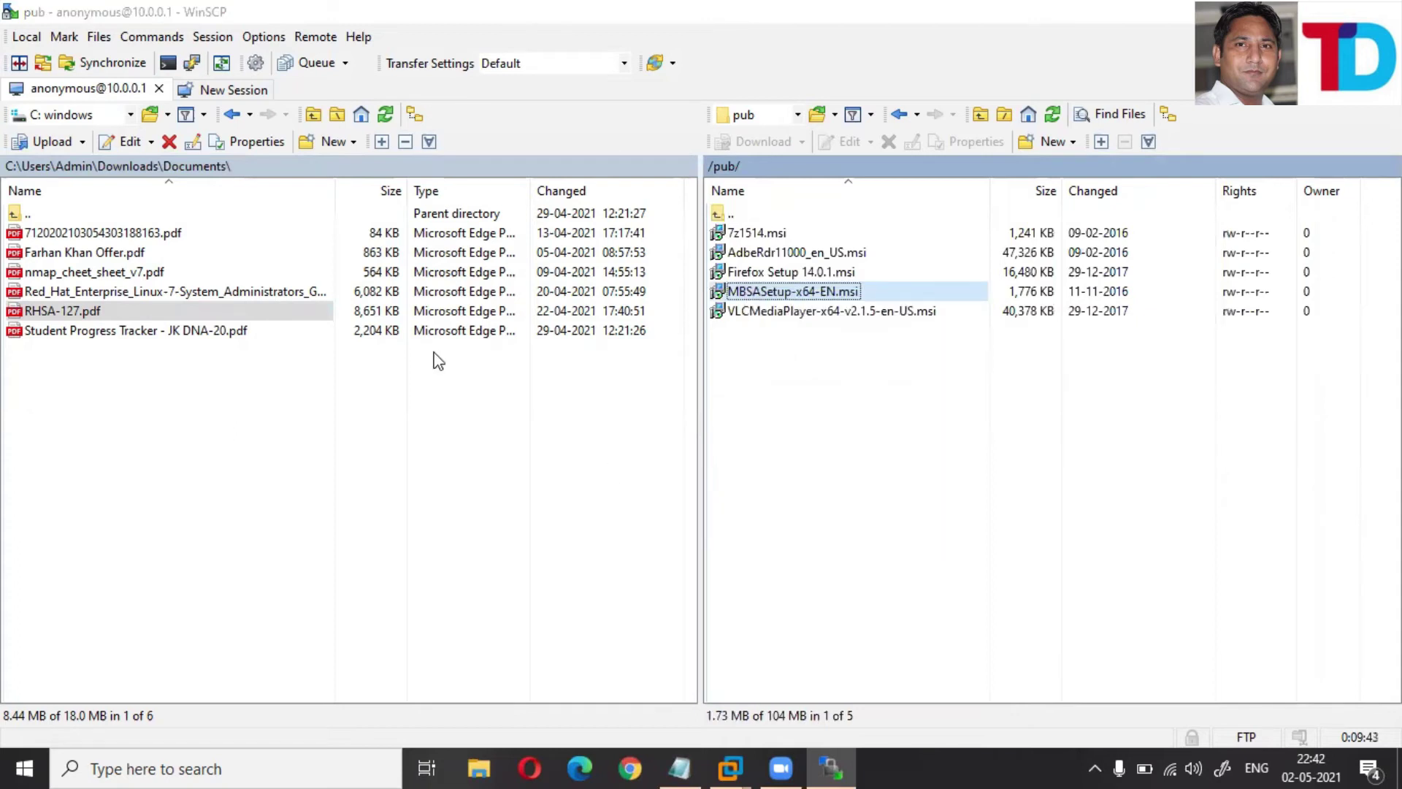
pyautogui.press('F5')
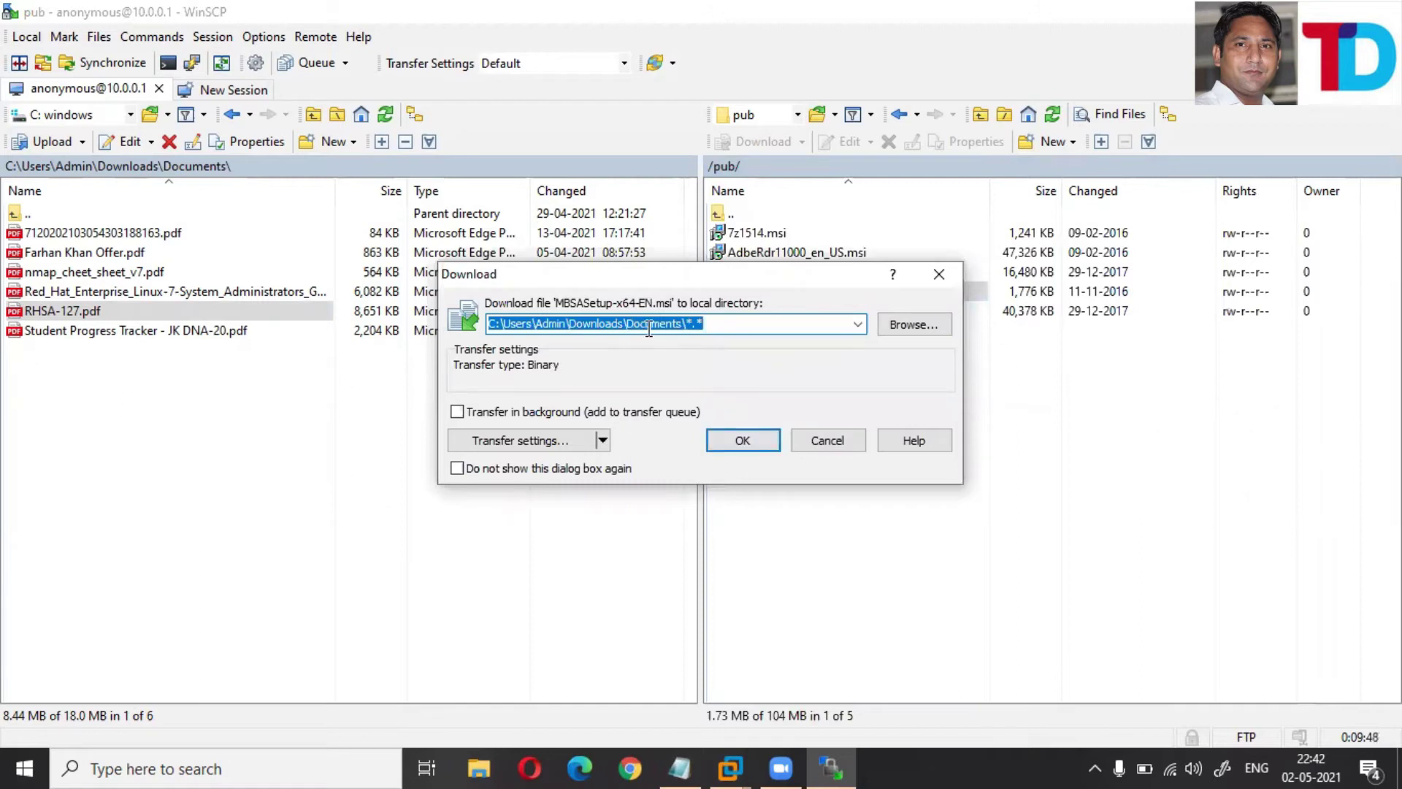
pyautogui.click(908, 326)
pyautogui.click(727, 534)
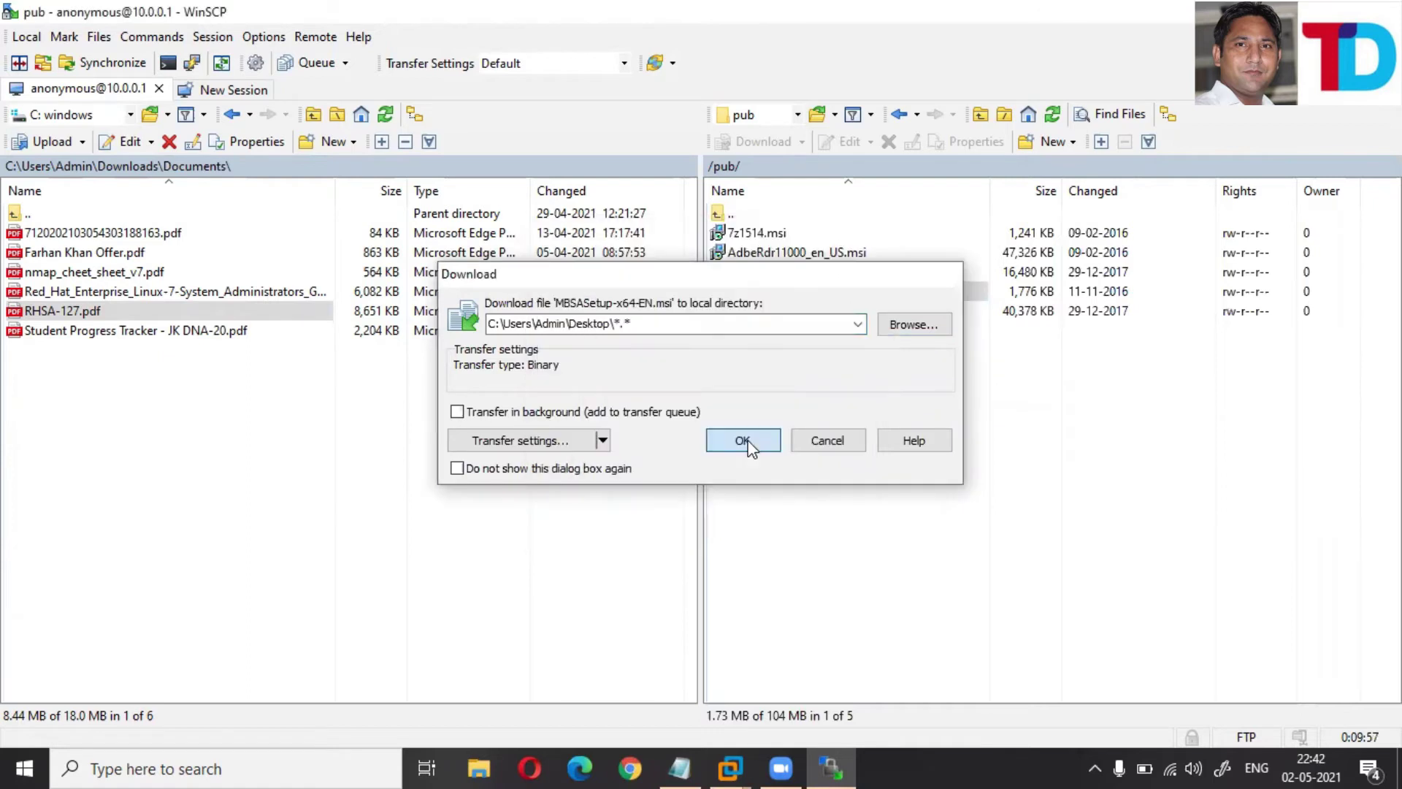
pyautogui.click(749, 444)
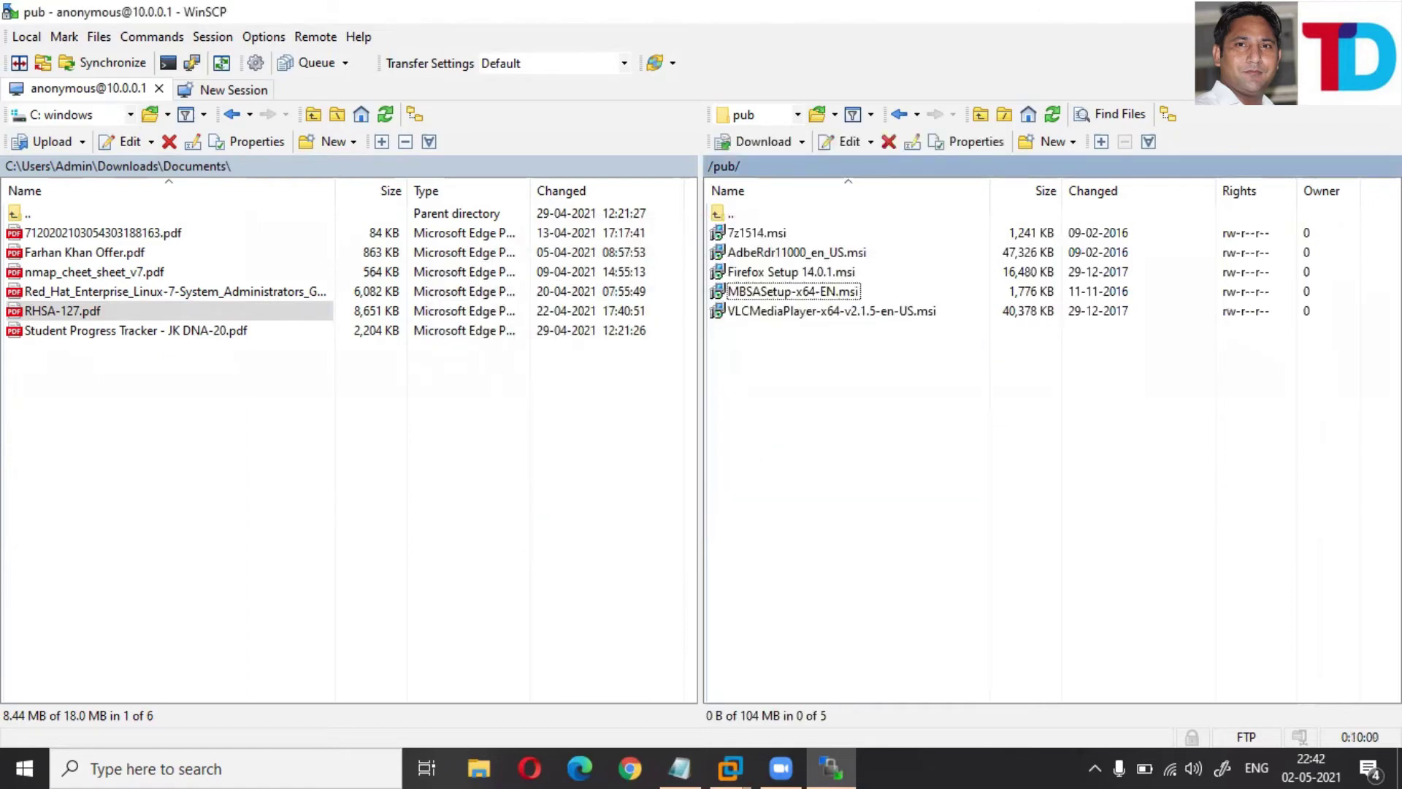
pyautogui.press('super+d')
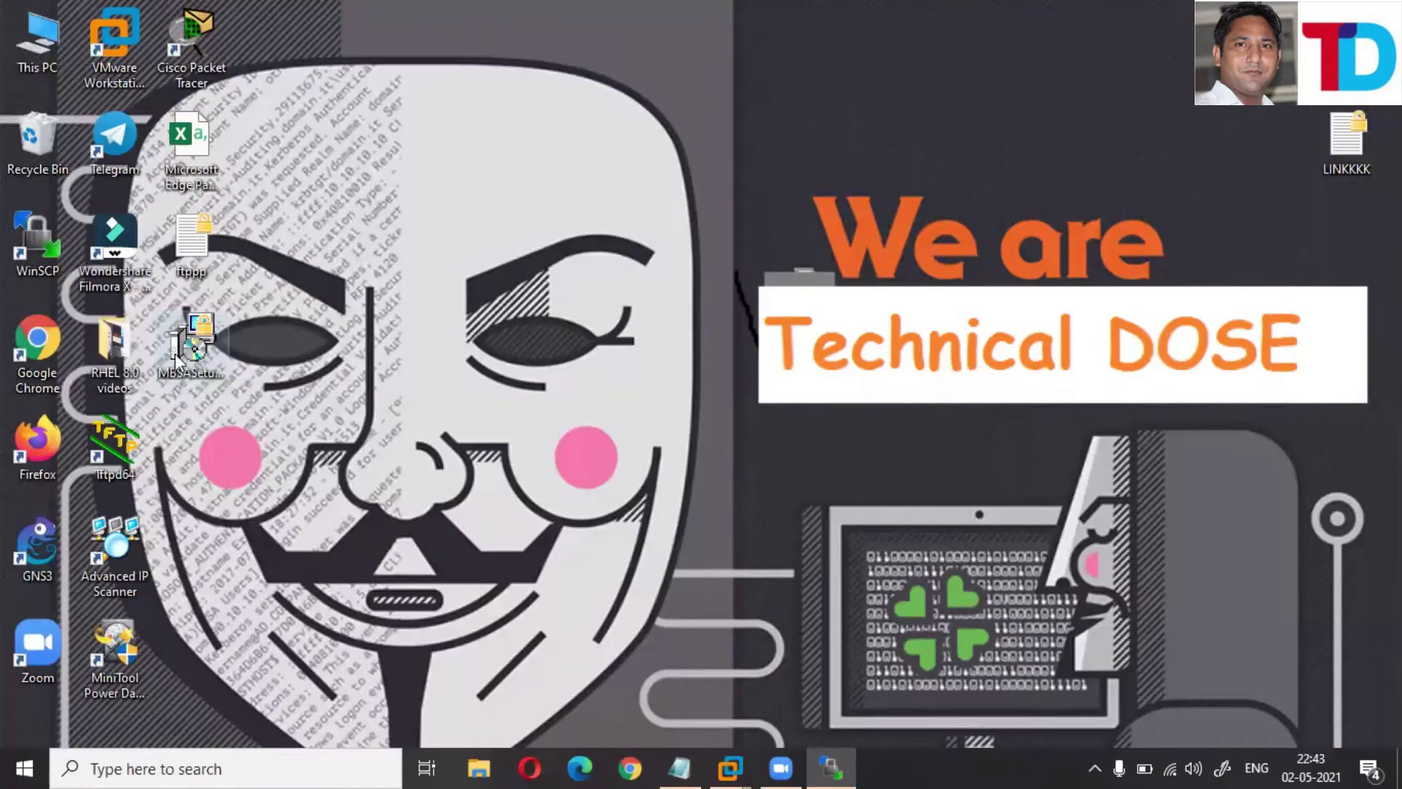
# - Launch Internet Explorer from the Windows search
pyautogui.click(769, 625)
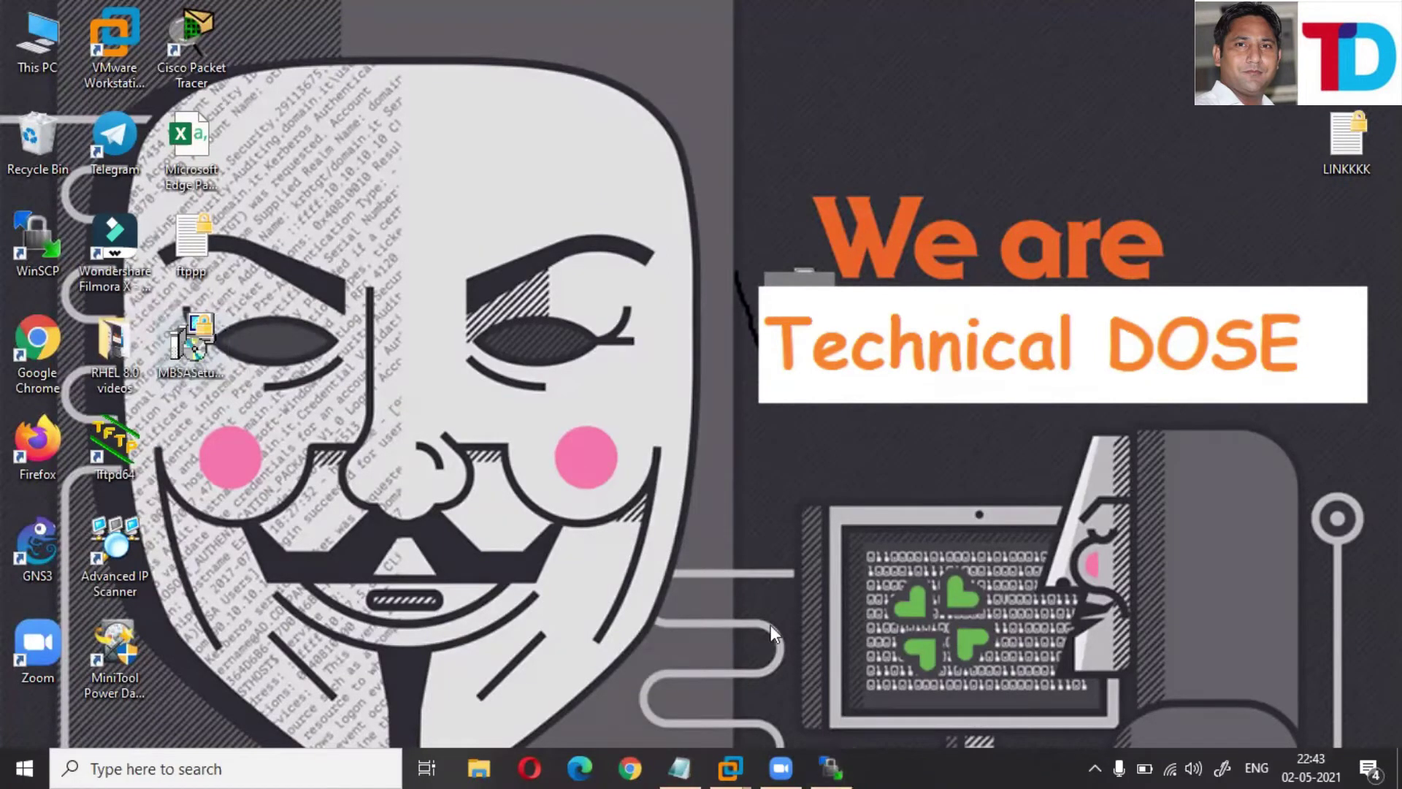
pyautogui.click(135, 767)
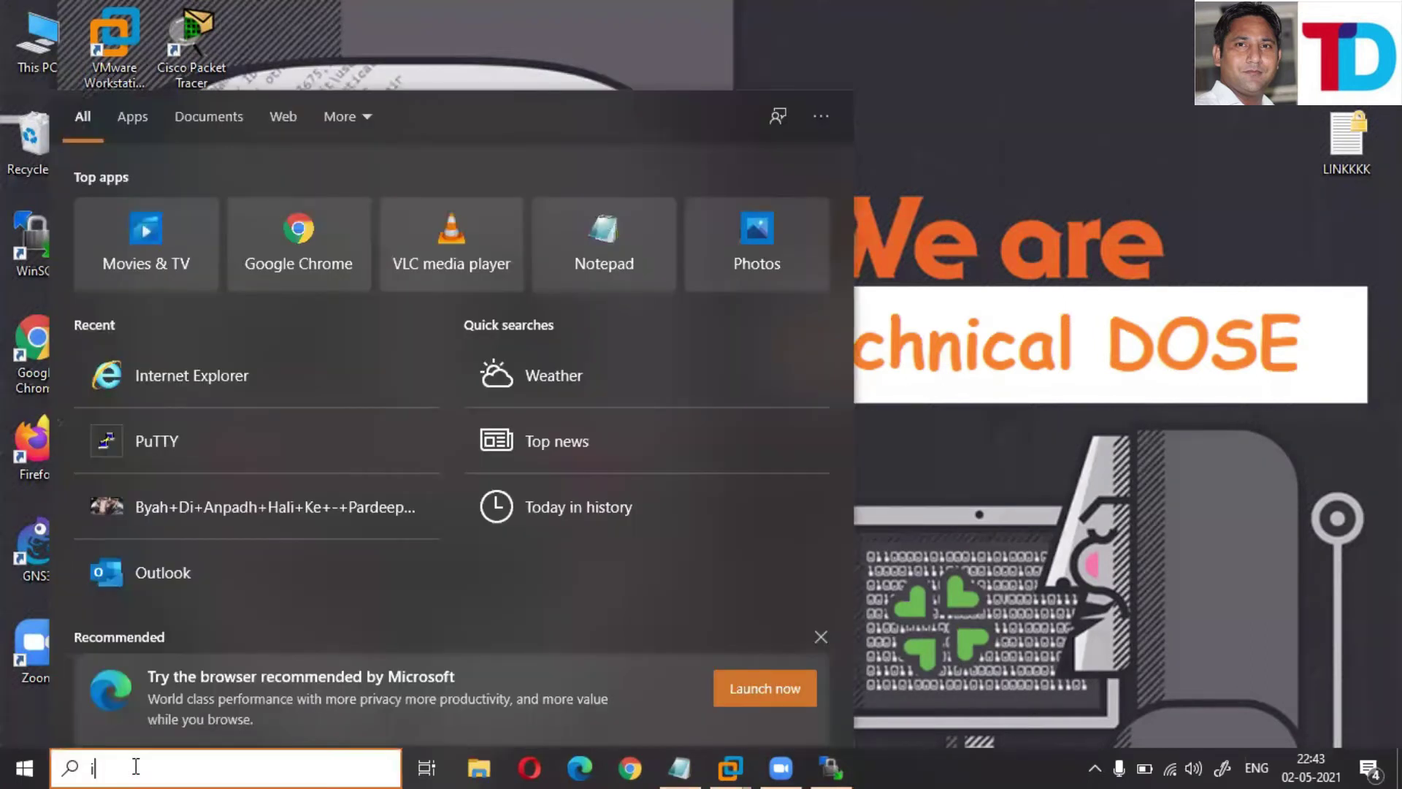
pyautogui.write('in')
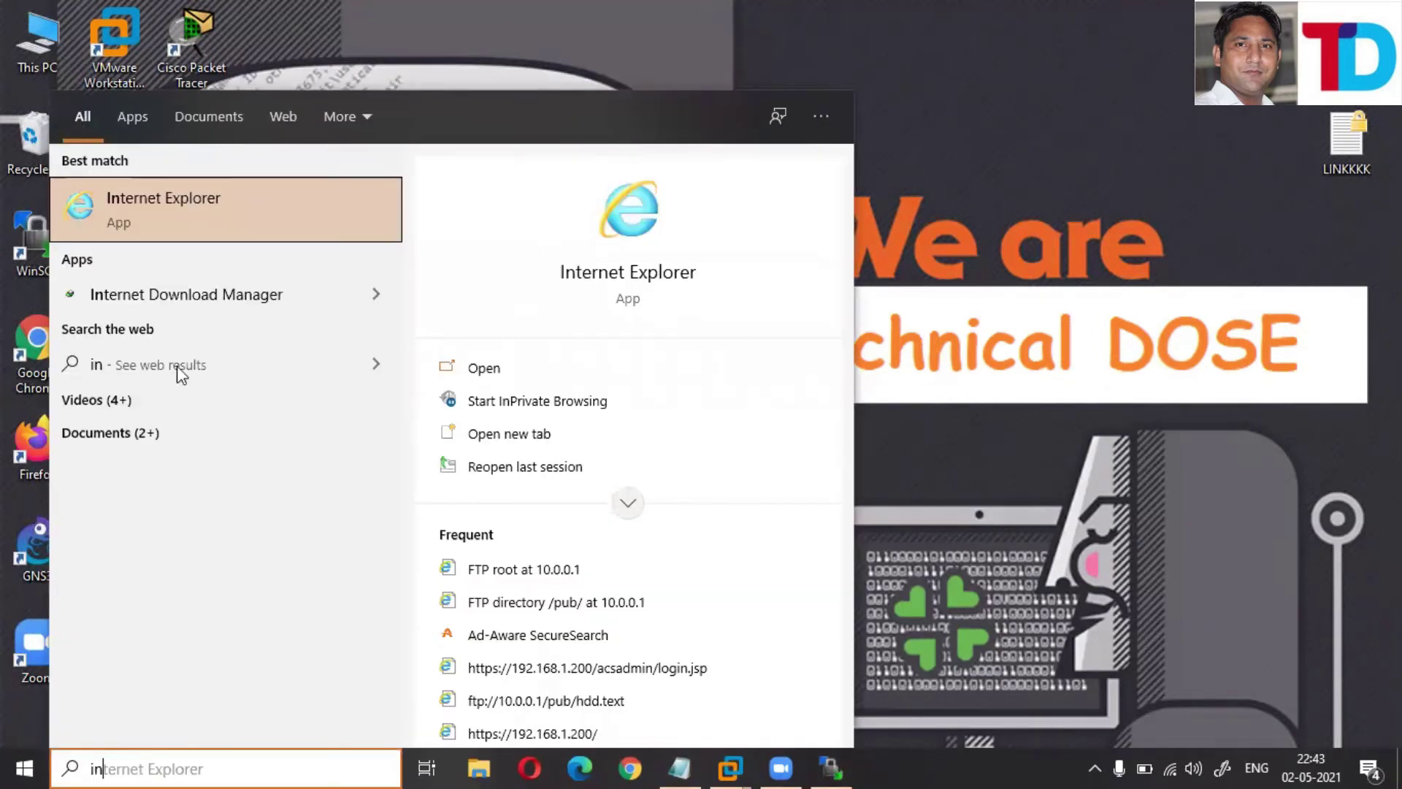
pyautogui.click(179, 208)
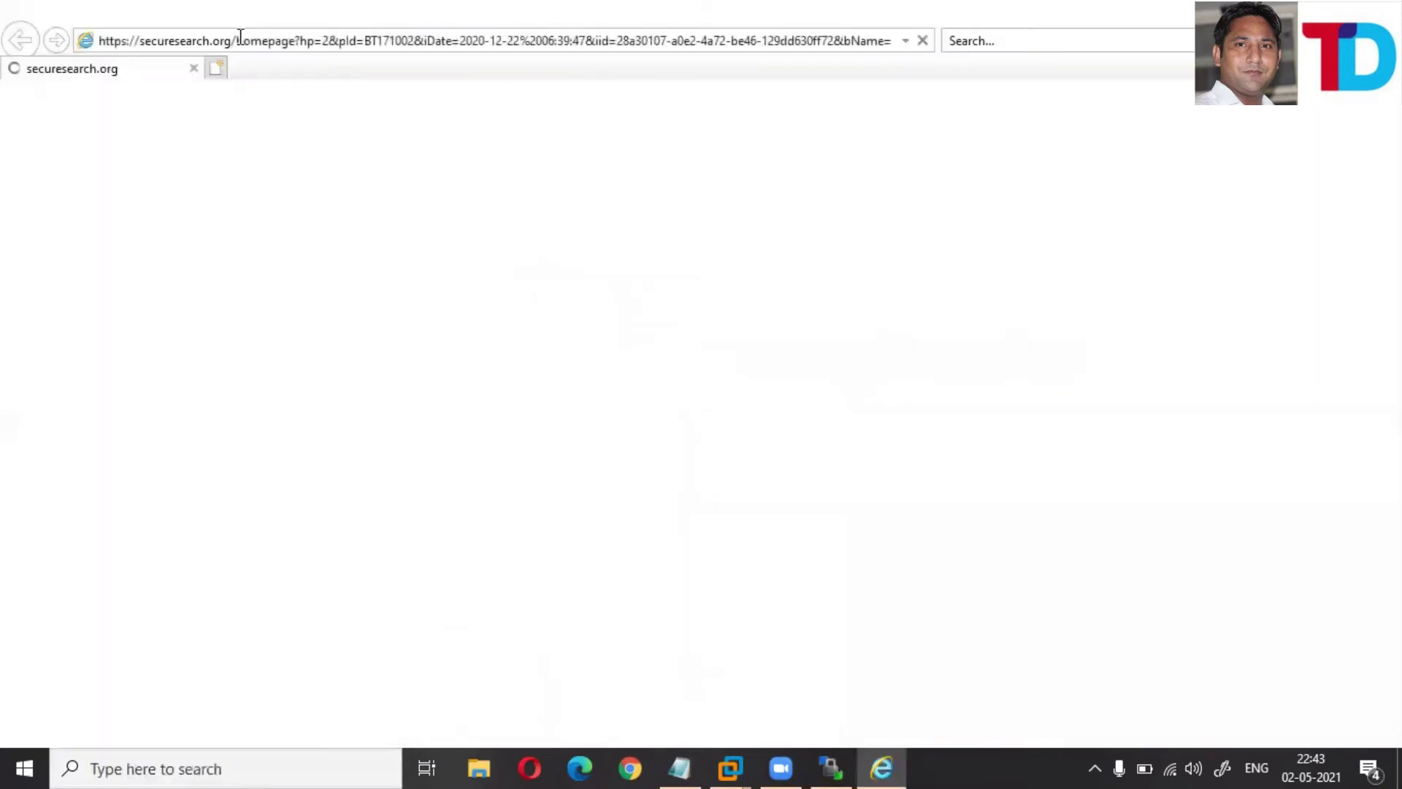
# - Load ftp://10.0.0.1/ and open its pub directory
pyautogui.click(240, 37)
pyautogui.write('ftp://')
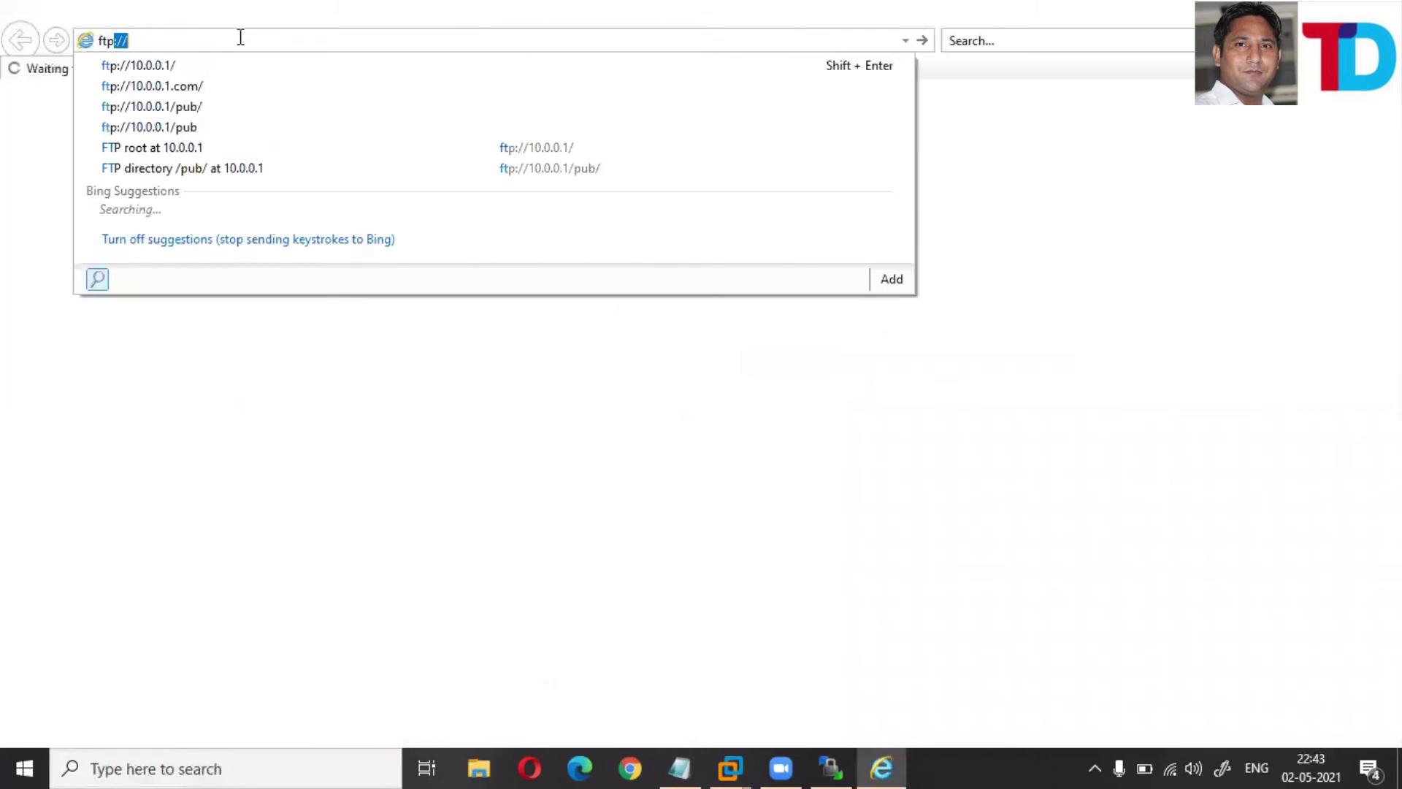
pyautogui.press('Down')
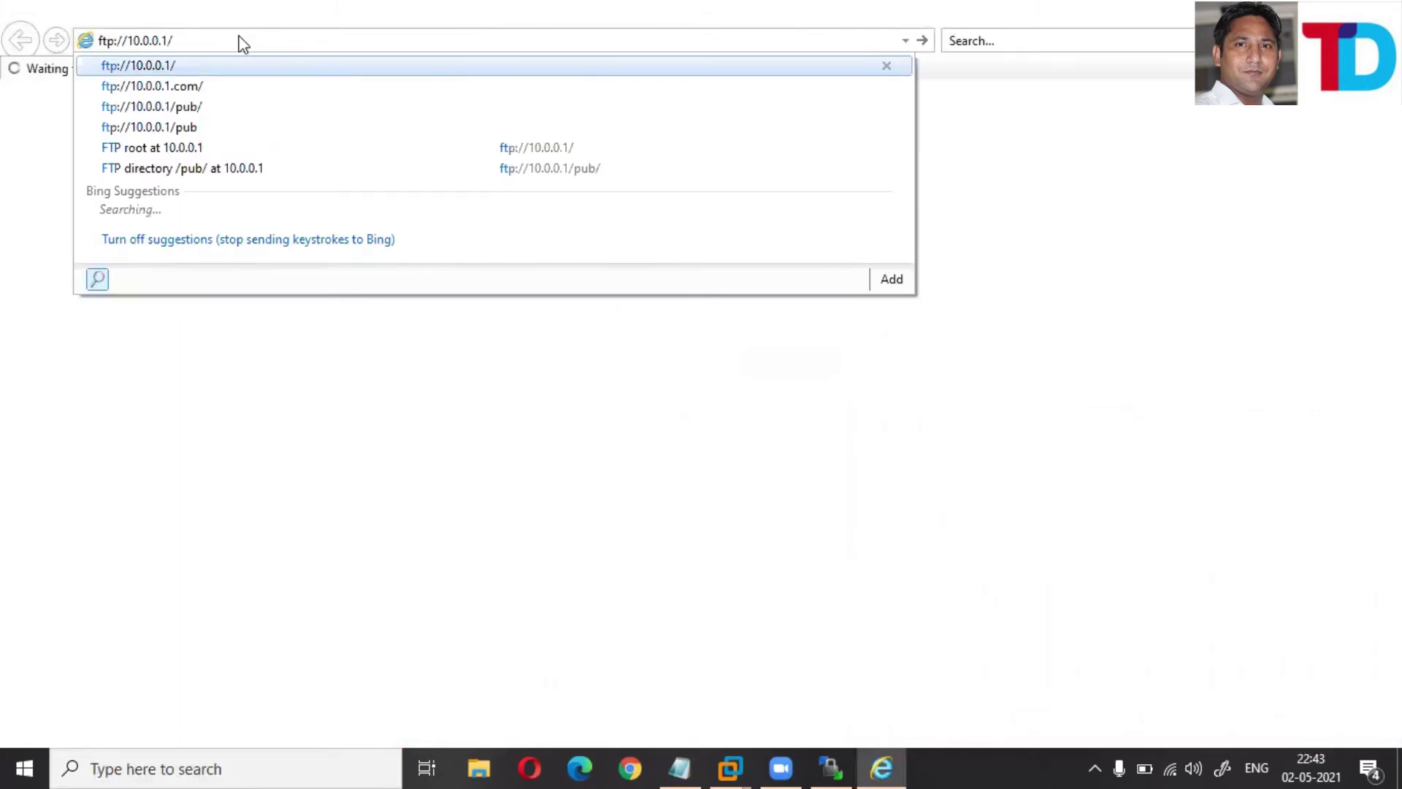
pyautogui.press('Return')
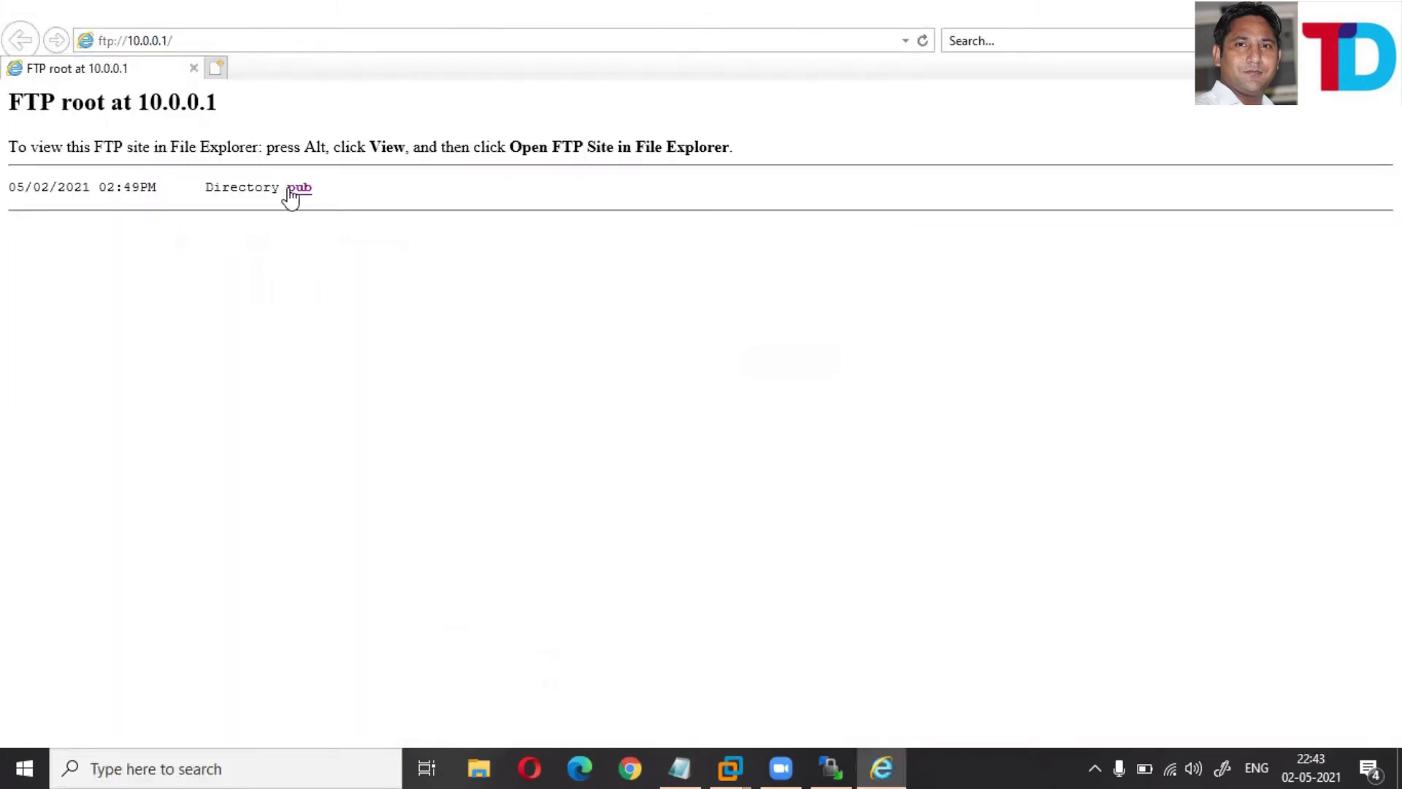
pyautogui.click(300, 189)
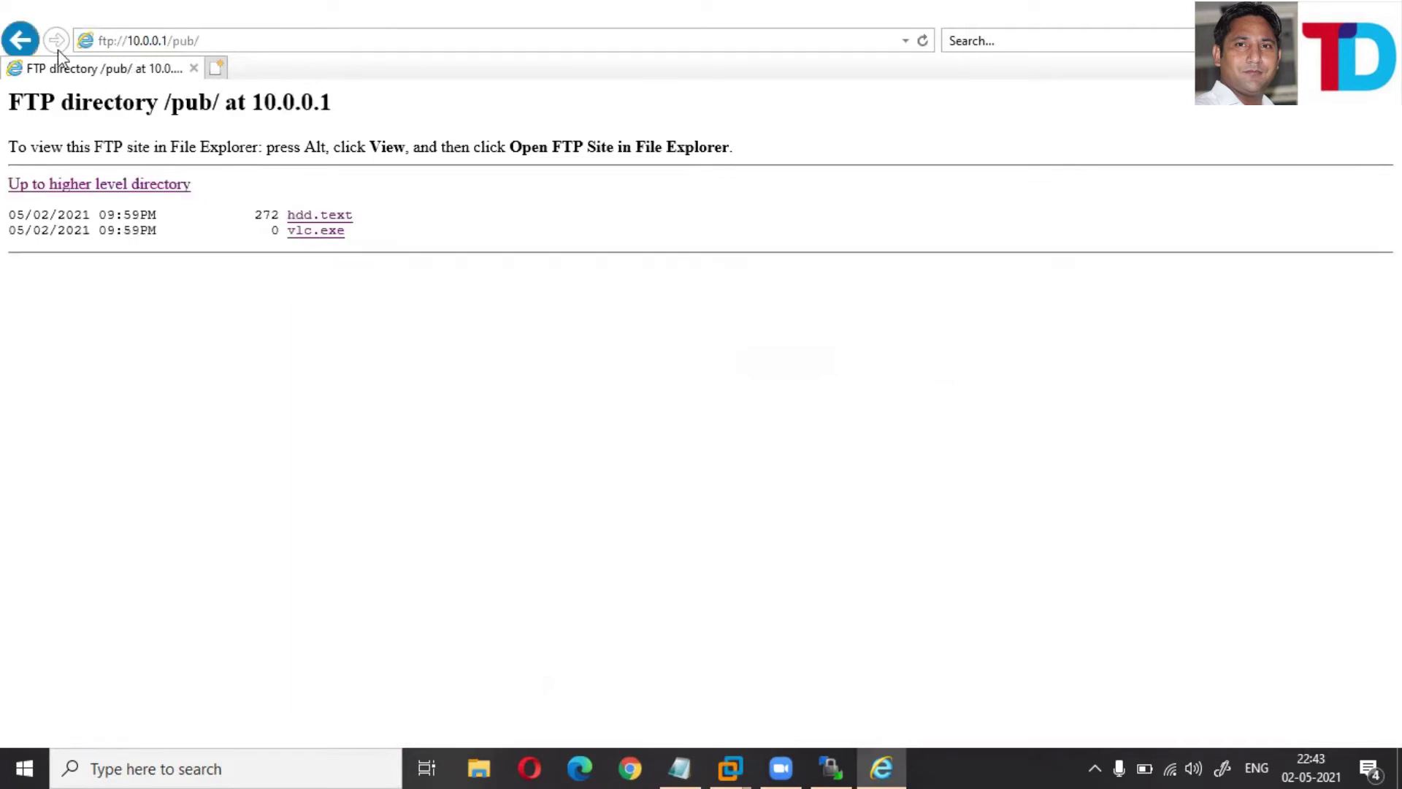
# - Return to the FTP root at 10.0.0.1, reload it, and reopen pub
pyautogui.click(168, 44)
pyautogui.click(166, 43)
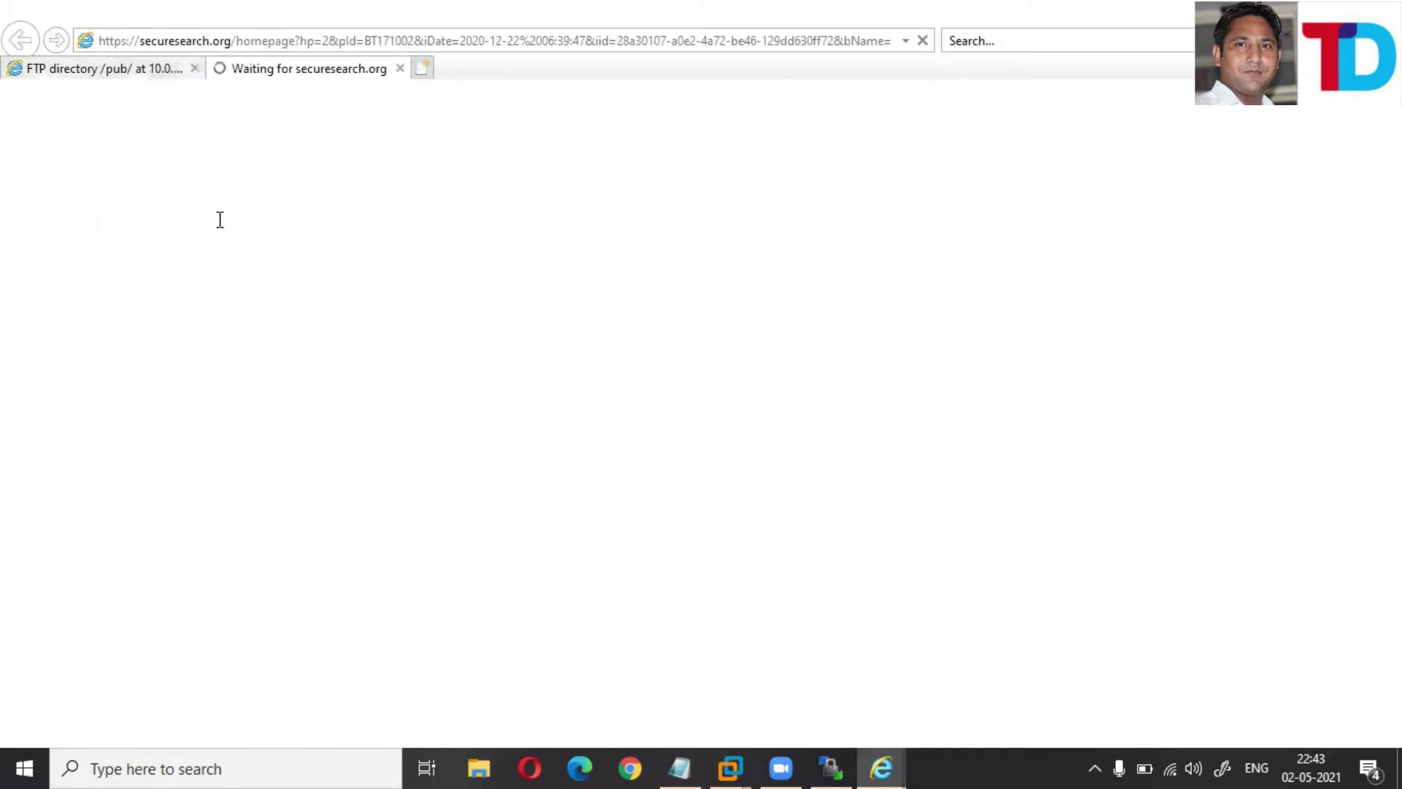
pyautogui.click(36, 74)
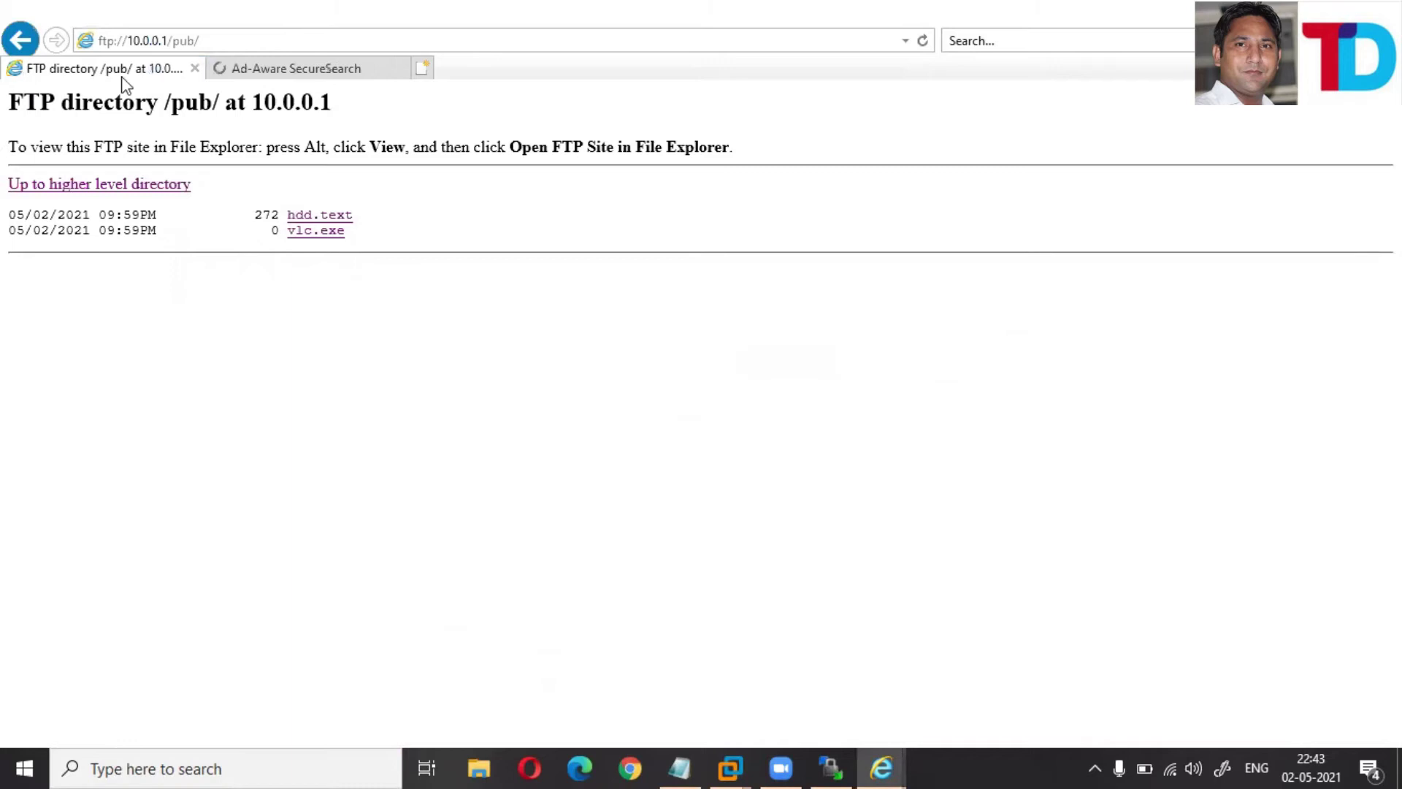
pyautogui.click(210, 41)
pyautogui.click(211, 39)
pyautogui.click(211, 39)
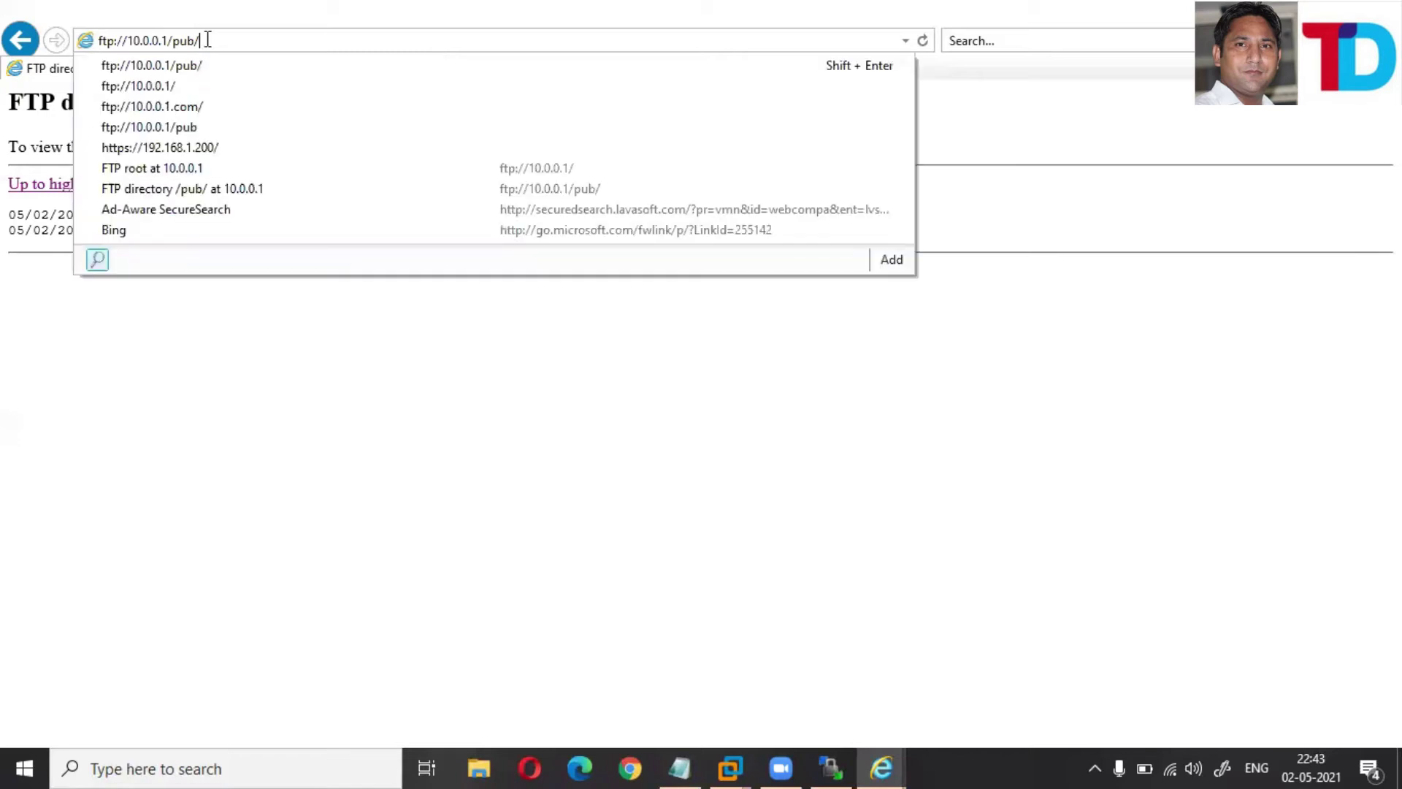
pyautogui.click(175, 86)
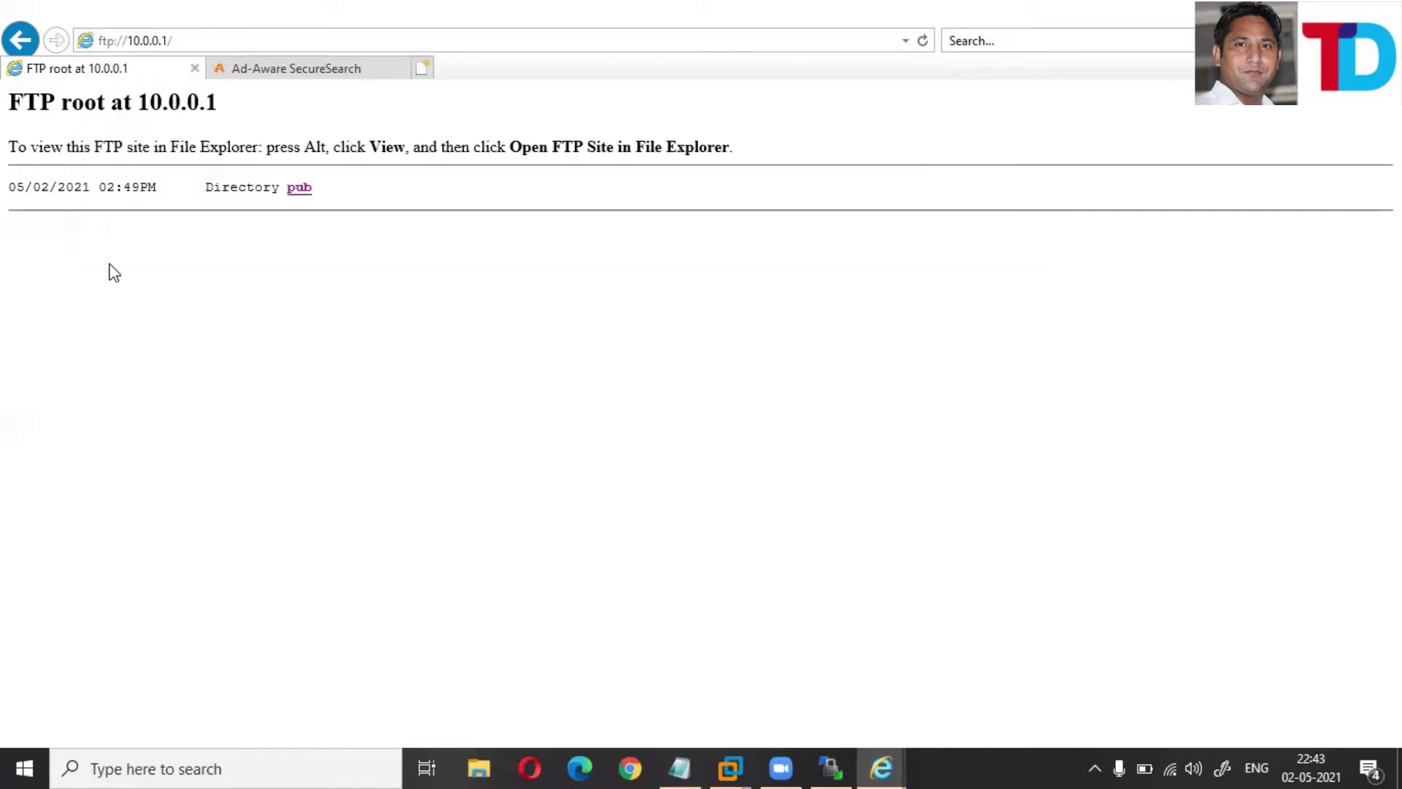
pyautogui.rightClick(198, 319)
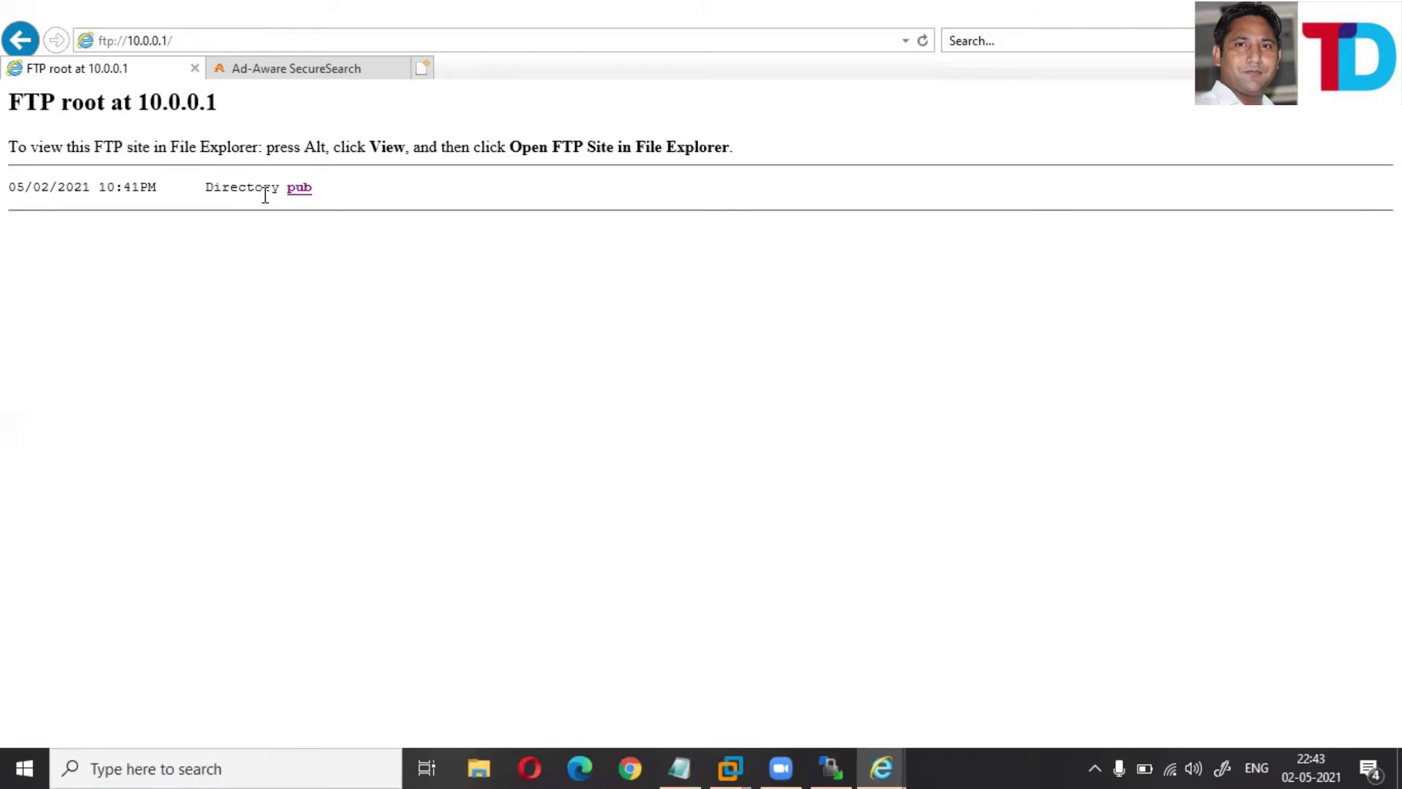
pyautogui.click(298, 188)
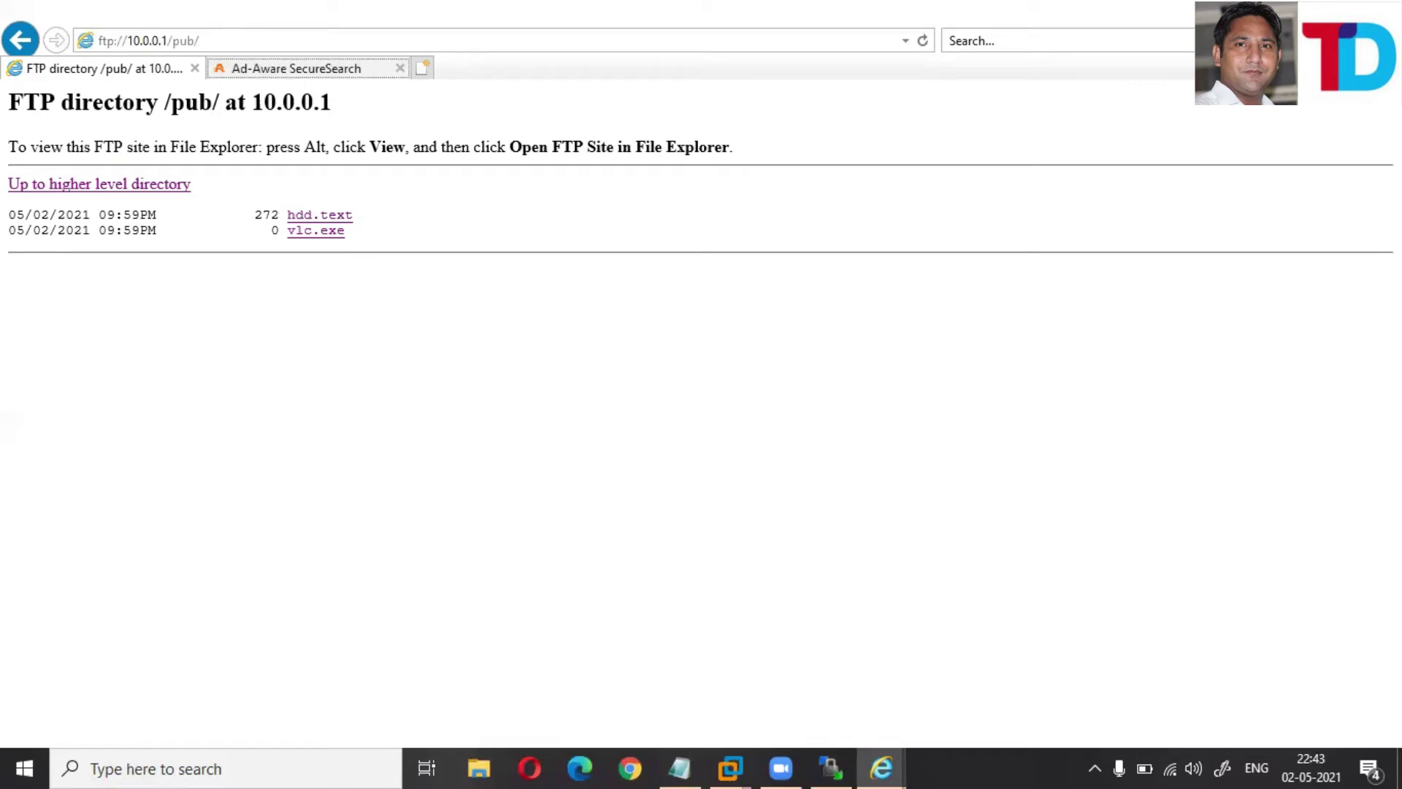
# - Close Internet Explorer, confirming closing all tabs
pyautogui.click(296, 68)
pyautogui.hotkey('alt', 'F4')
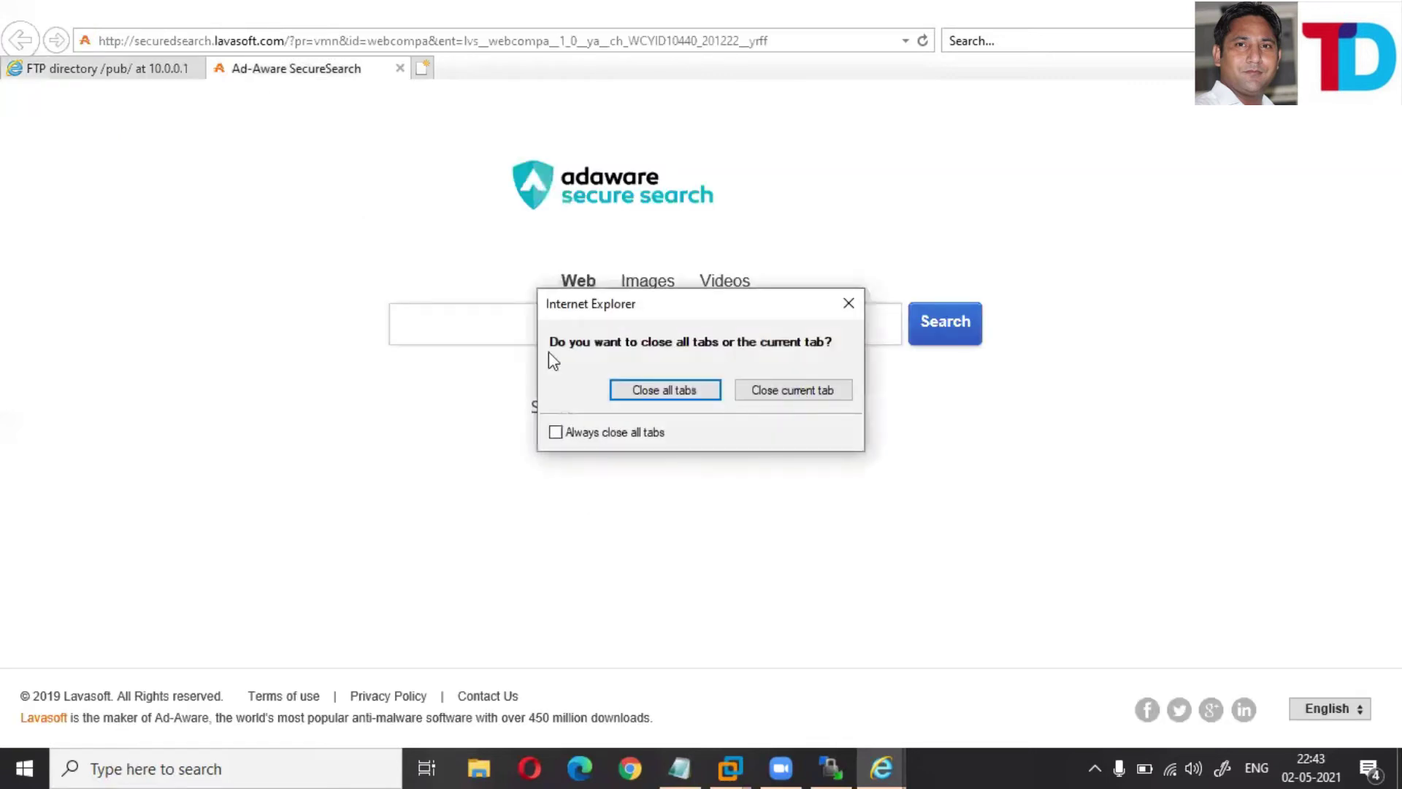
pyautogui.press('Tab')
pyautogui.press('Return')
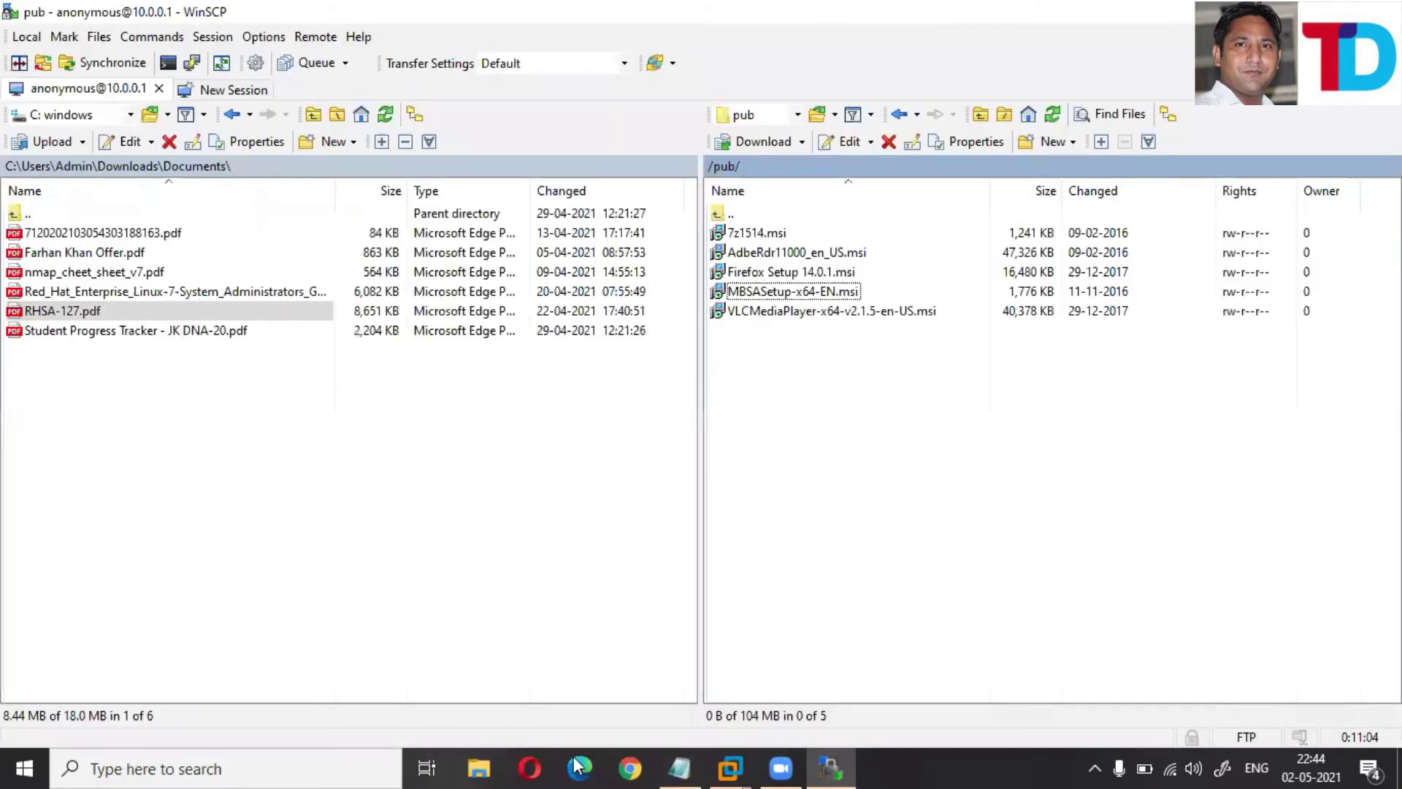
# - In Opera, go to ftp://10.0.0.1 and allow it to open in Google Chrome
pyautogui.click(527, 767)
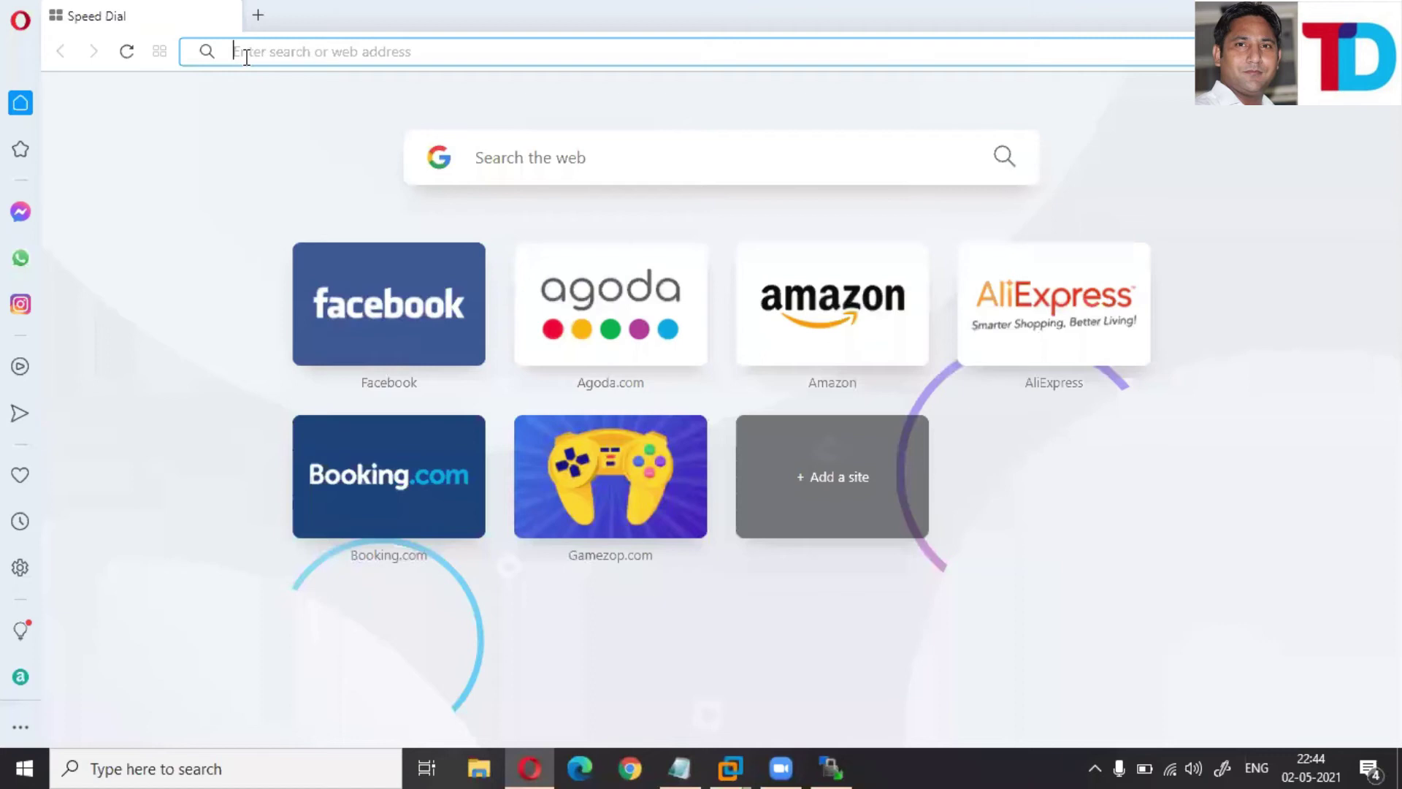
pyautogui.write('ftp:')
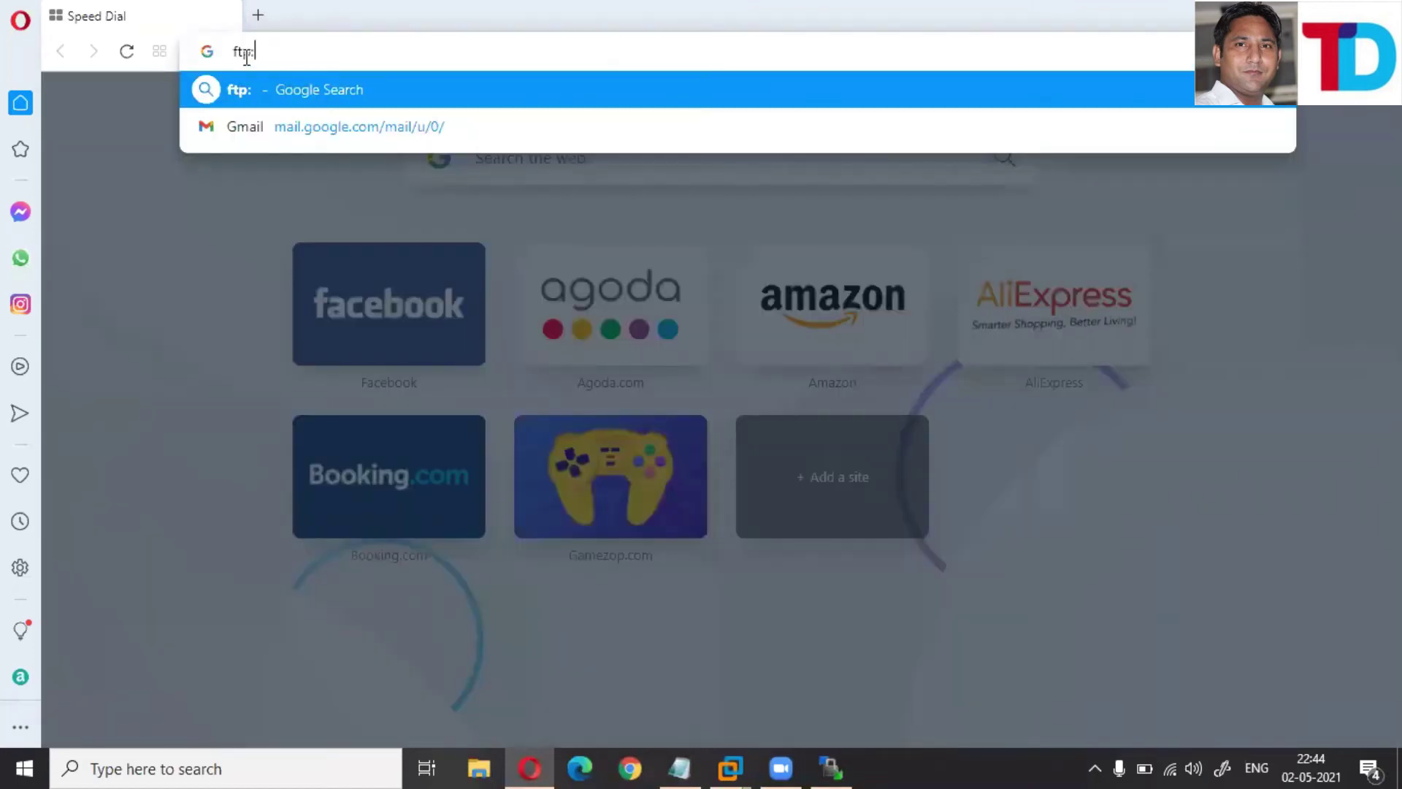
pyautogui.write('//10.0.0.1')
pyautogui.press('Return')
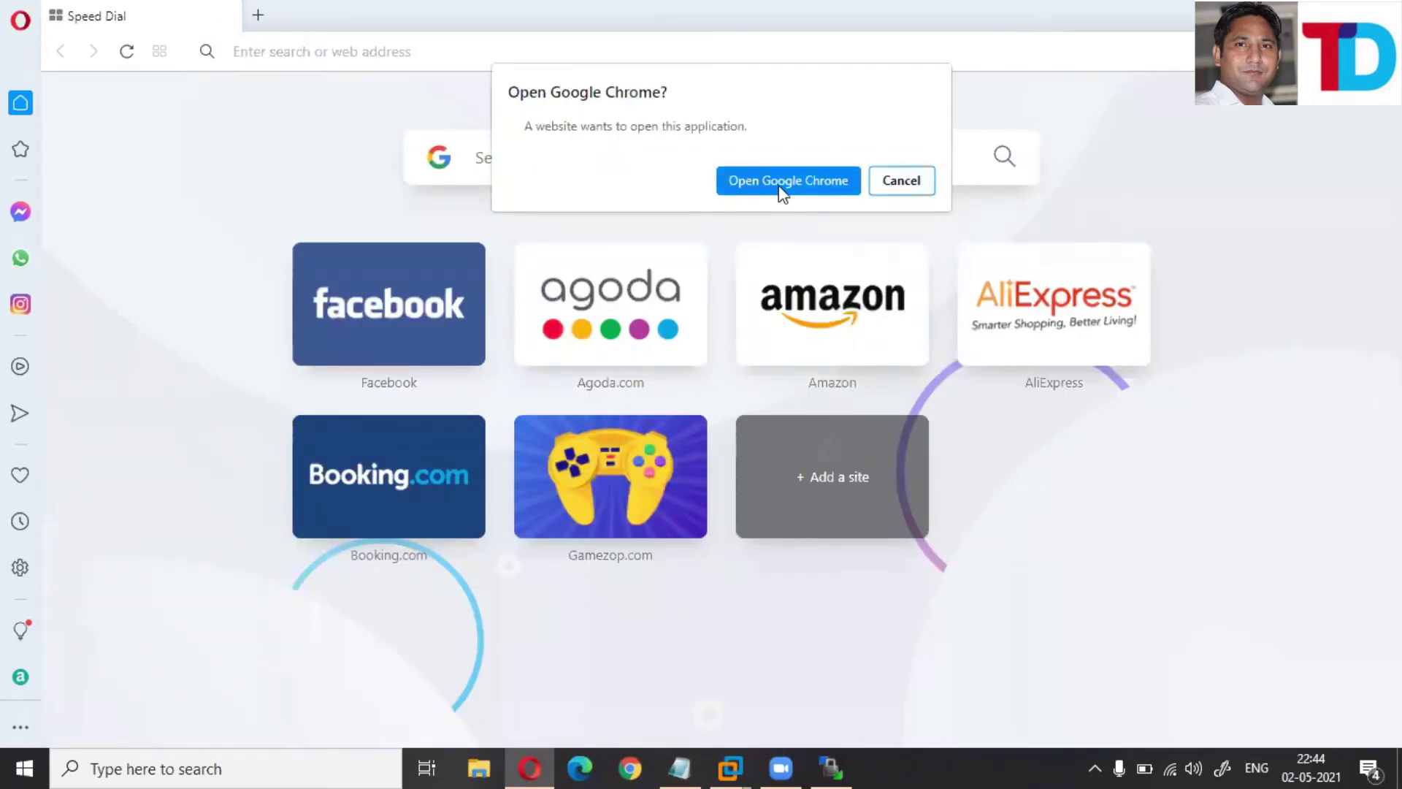
pyautogui.click(779, 185)
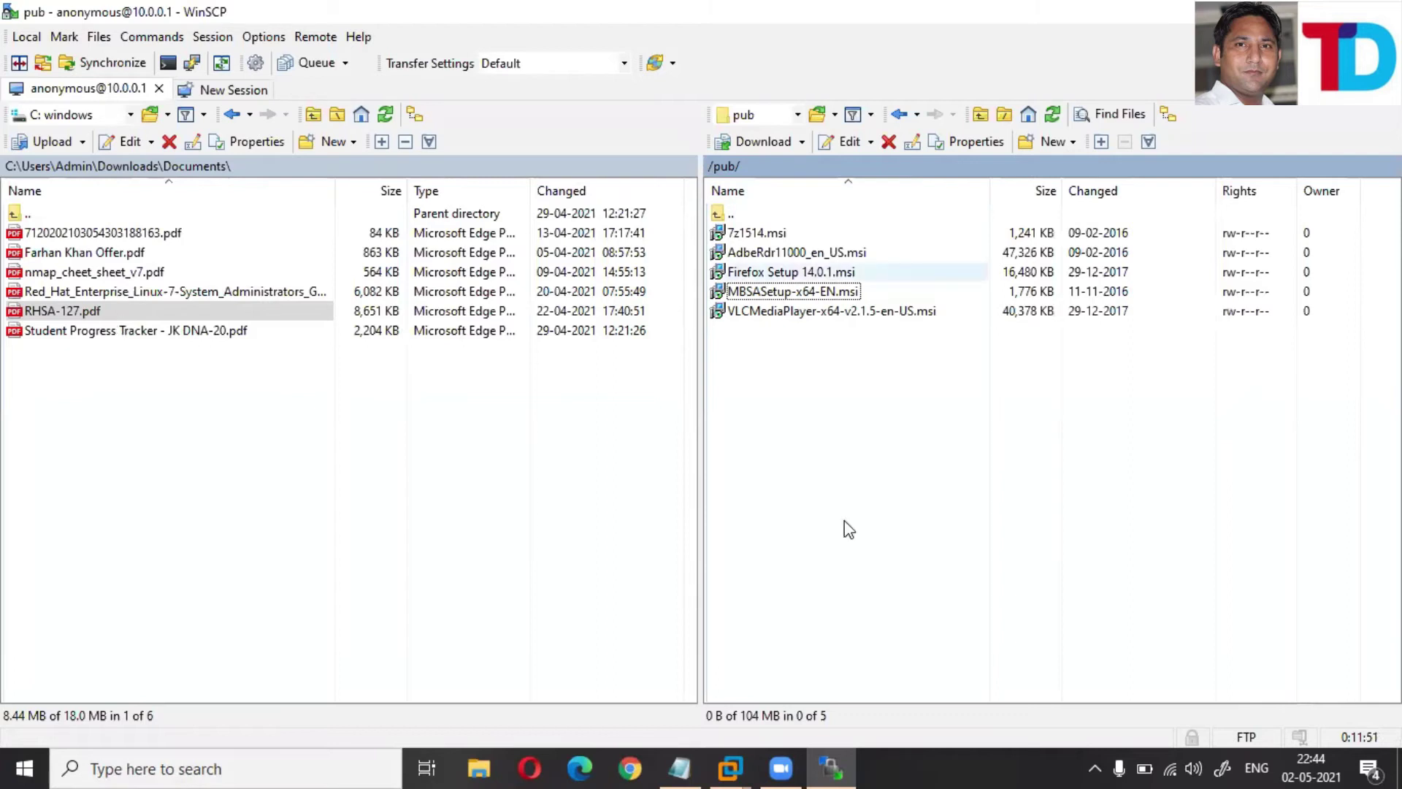
# - Try uploading RHSA-127.pdf to /pub/ and dismiss the Permission denied error
pyautogui.click(36, 313)
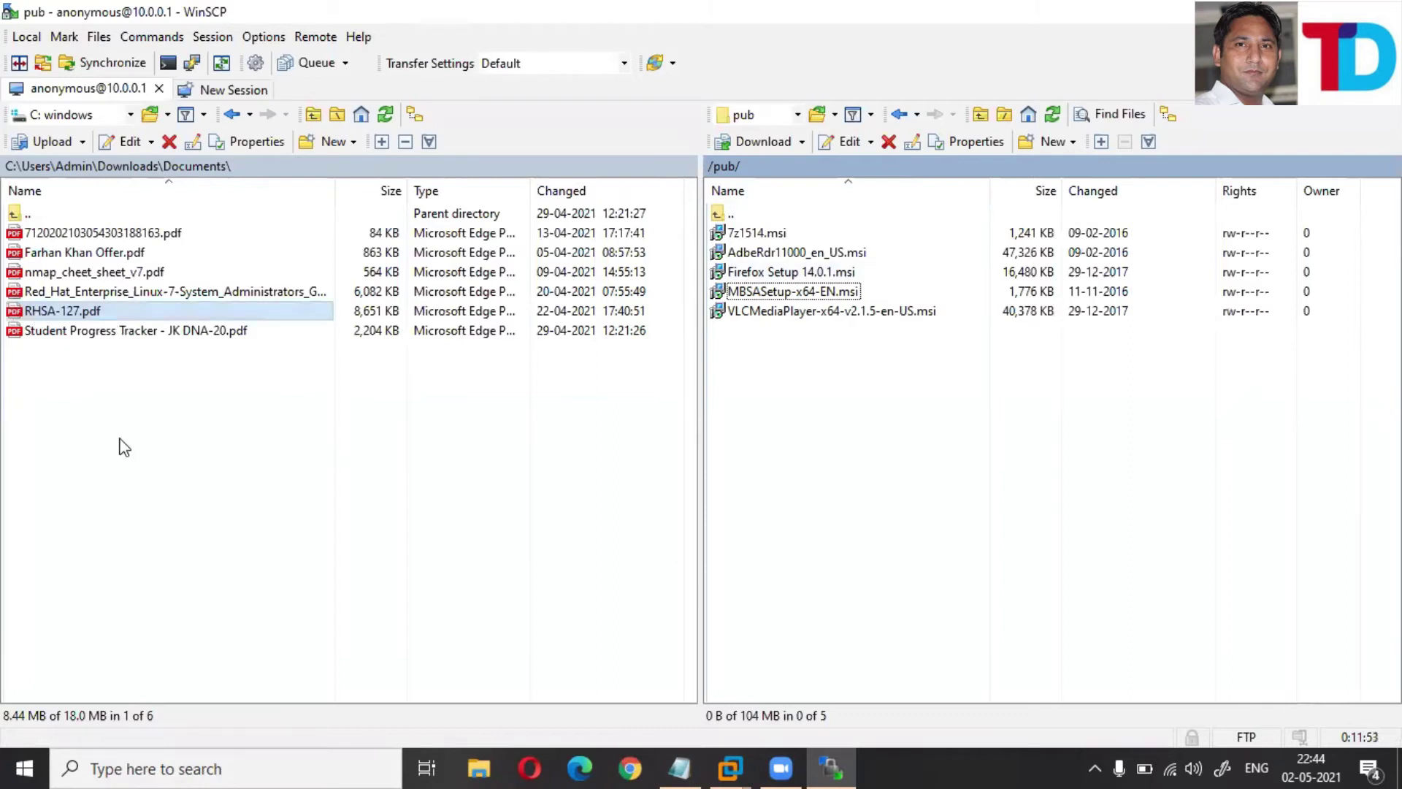
pyautogui.press('Menu')
pyautogui.moveTo(199, 368)
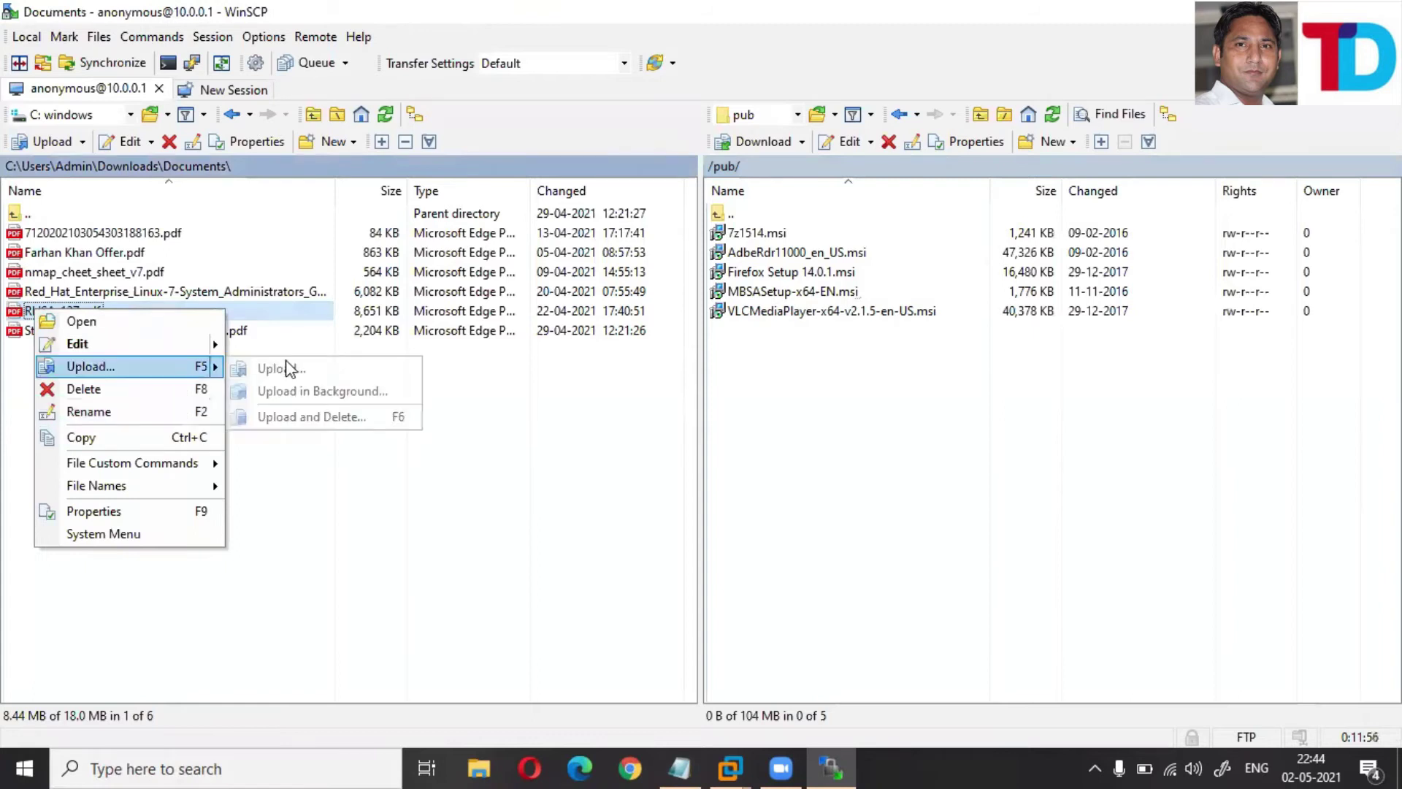
pyautogui.press('Return')
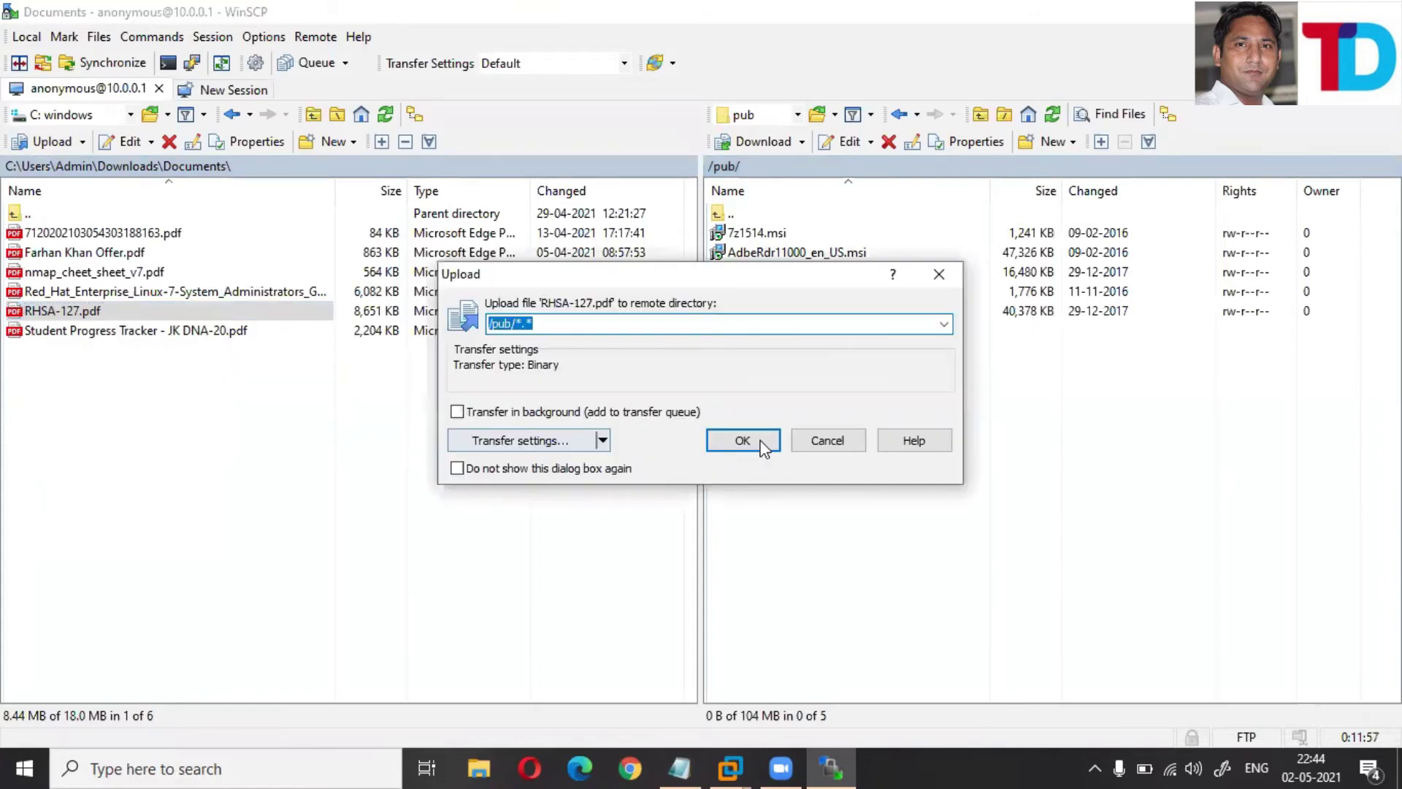
pyautogui.click(761, 441)
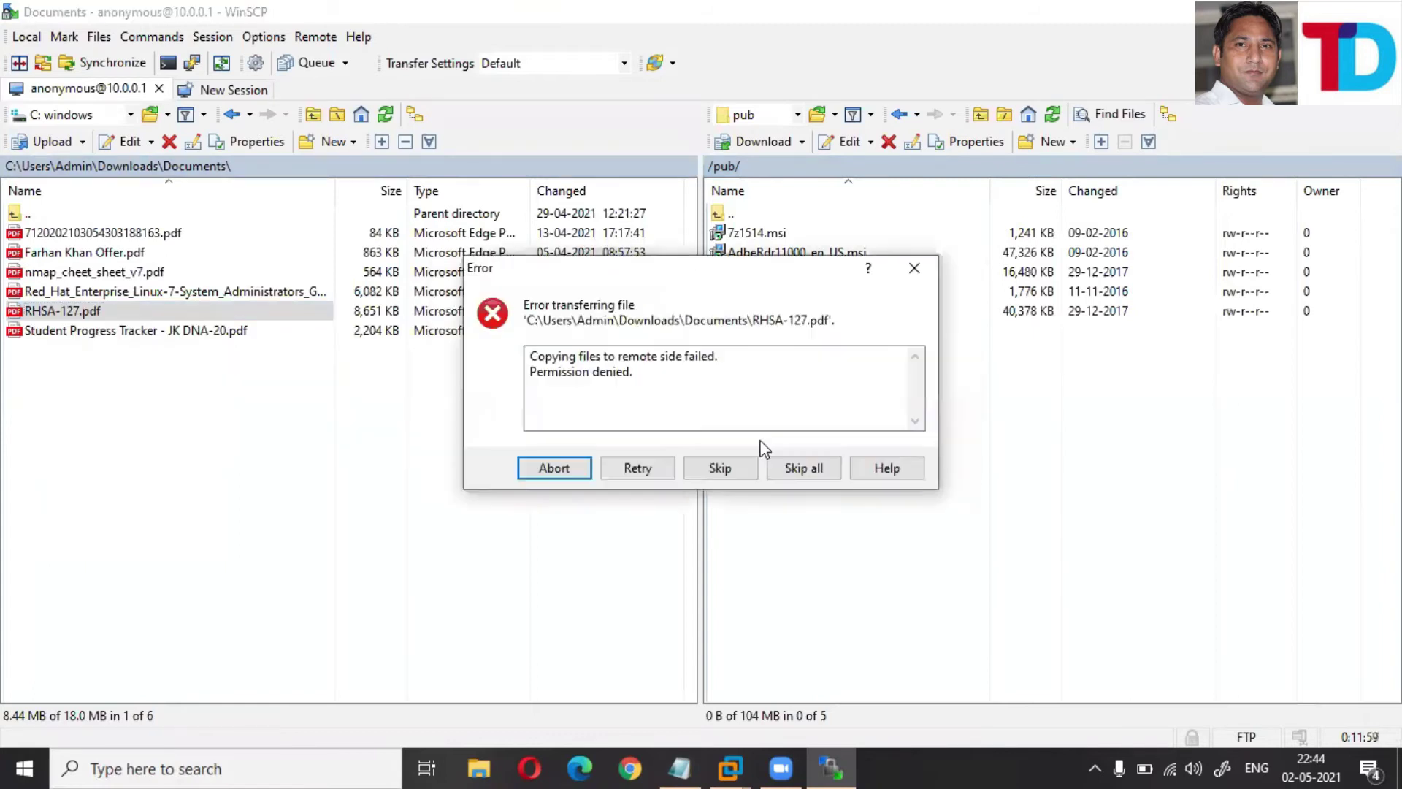
pyautogui.click(916, 271)
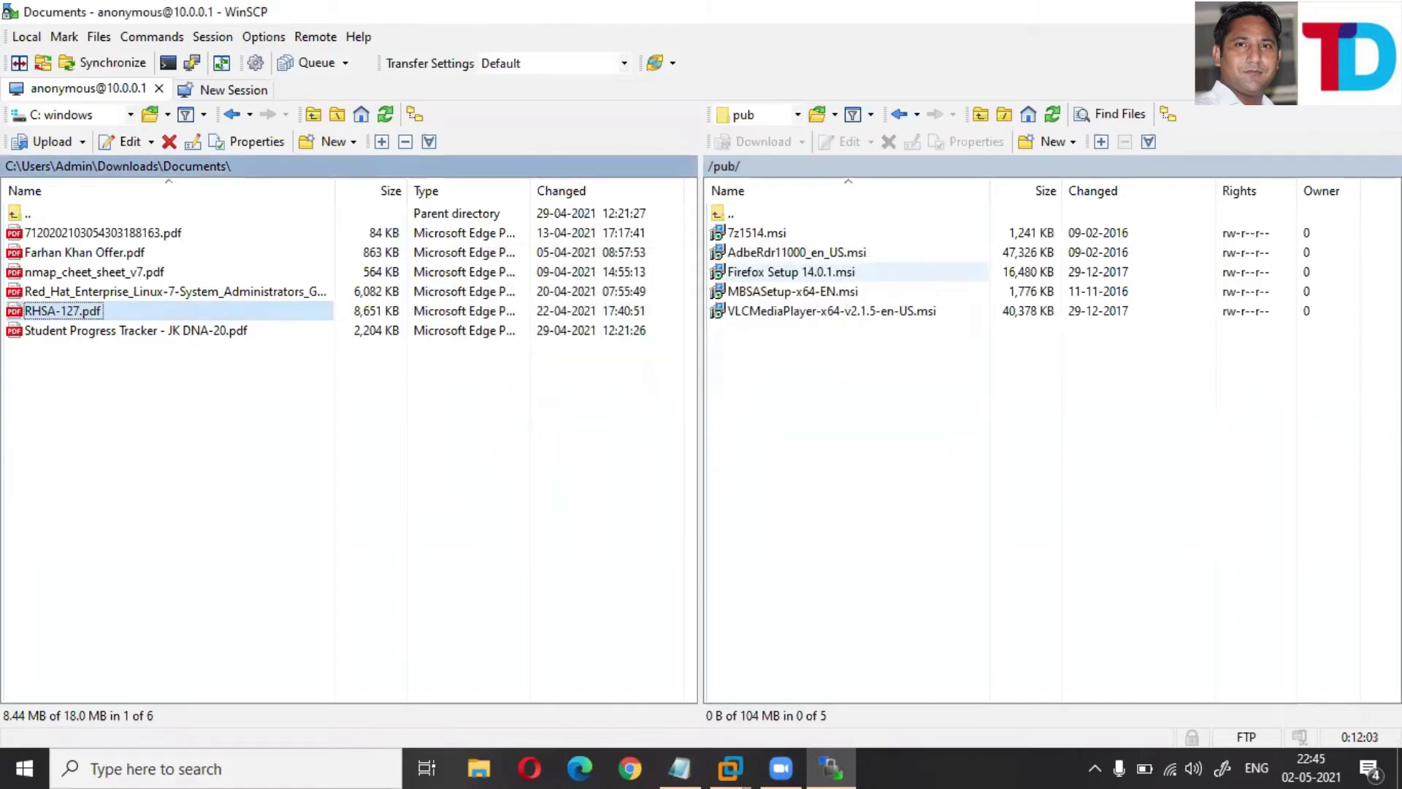
# - Quit WinSCP, ending the session, and return to the RHEL VM terminal
pyautogui.hotkey('alt', 'F4')
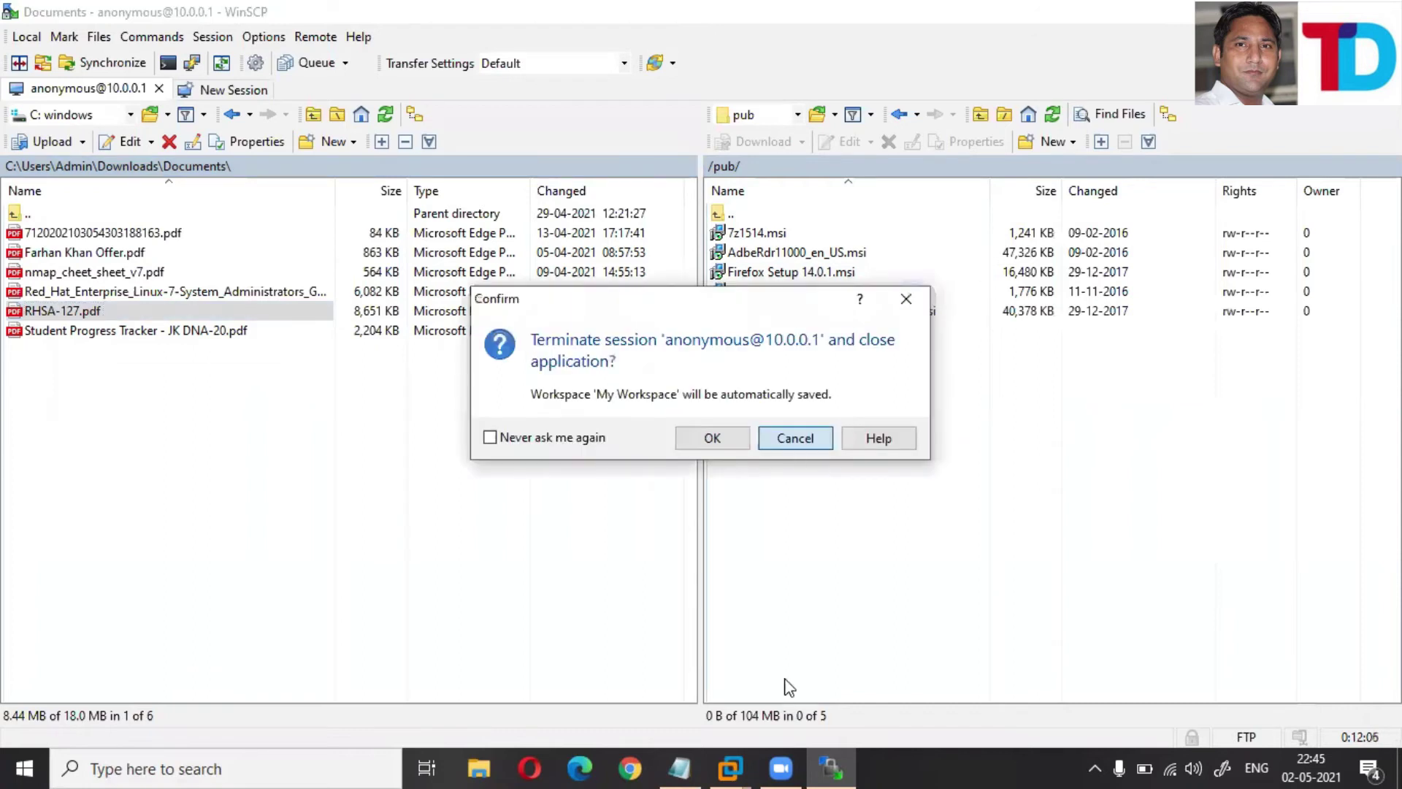
pyautogui.press('Escape')
pyautogui.moveTo(730, 769)
pyautogui.click(756, 655)
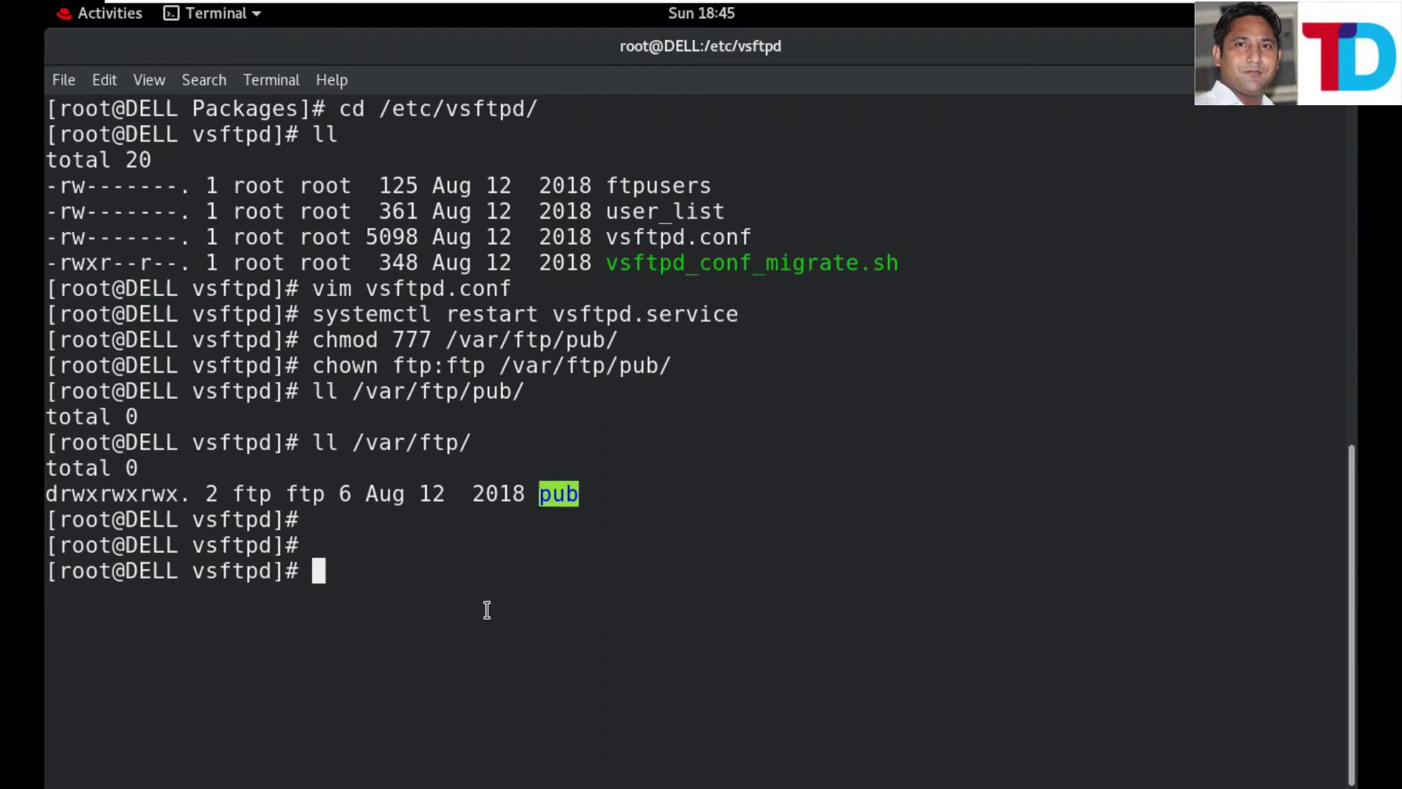
# - Create a new local user with useradd and set its password with passwd
pyautogui.write('use')
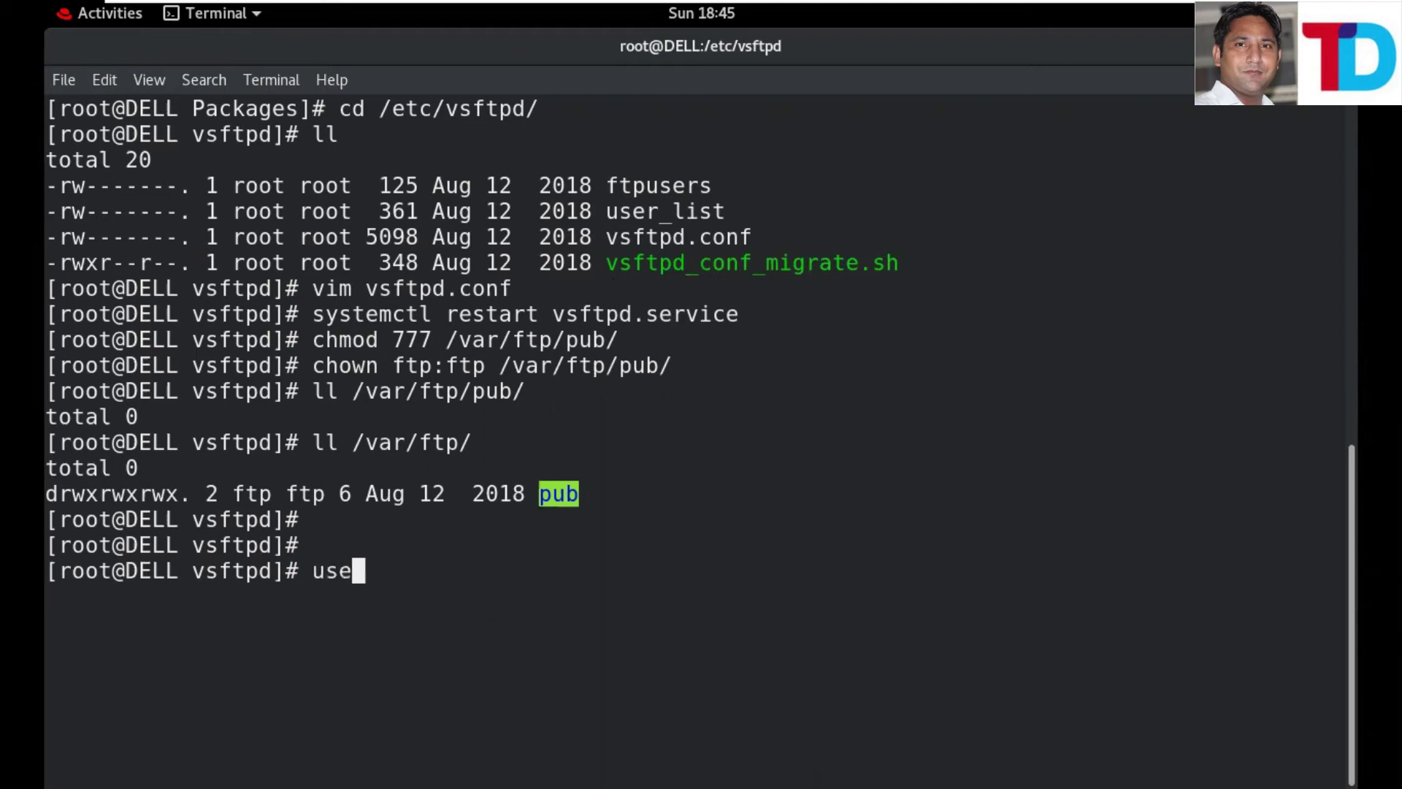
pyautogui.write('radd ')
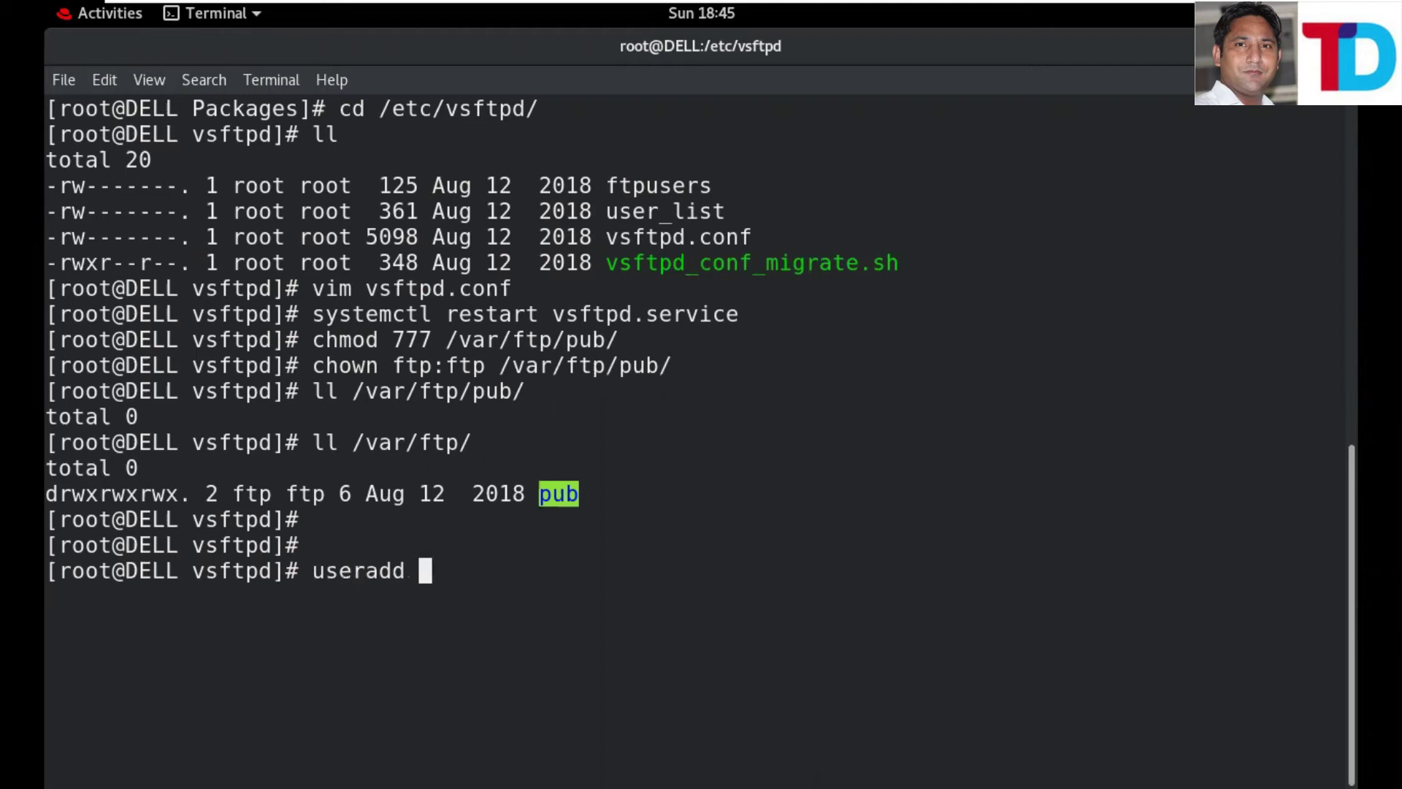
pyautogui.write('ak')
pyautogui.press('Return')
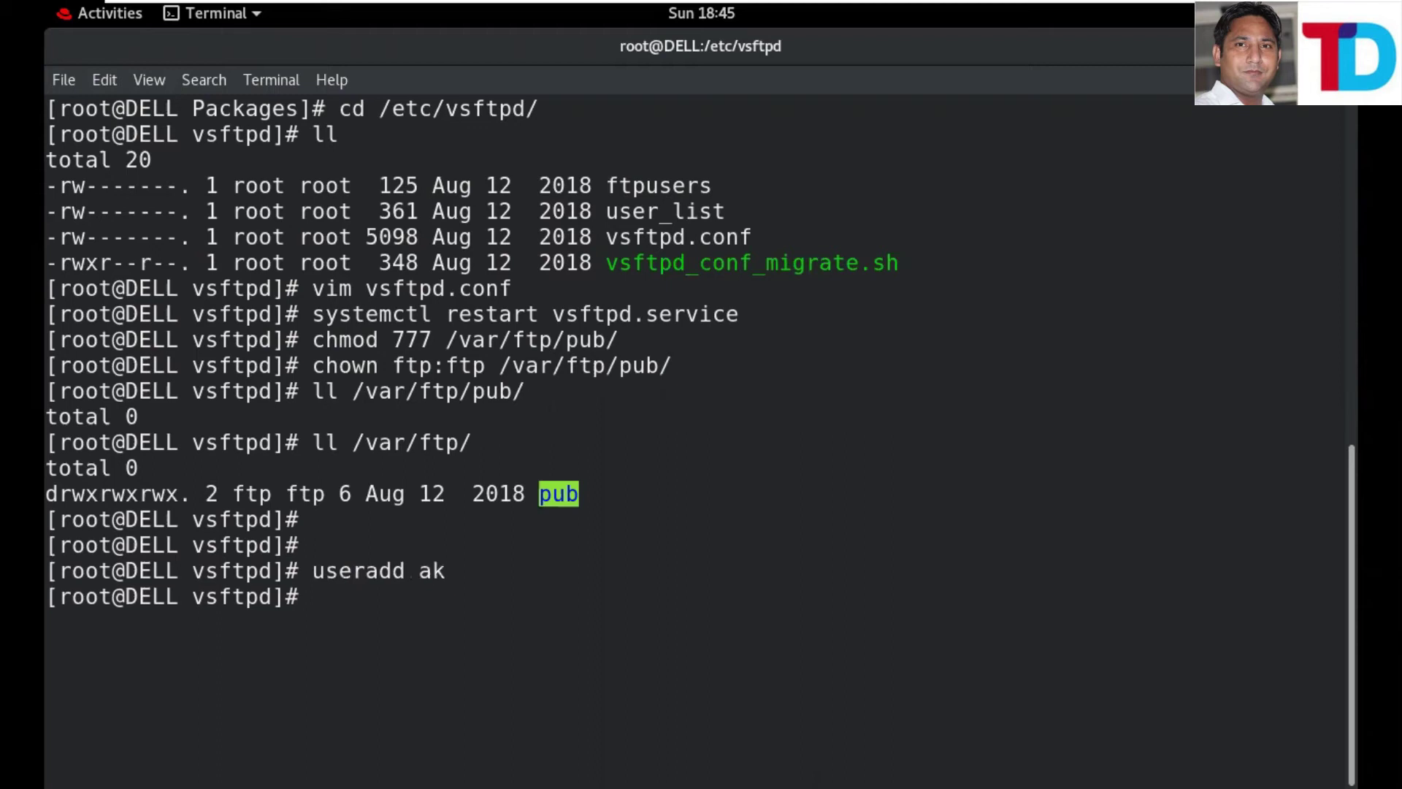
pyautogui.write('passwd')
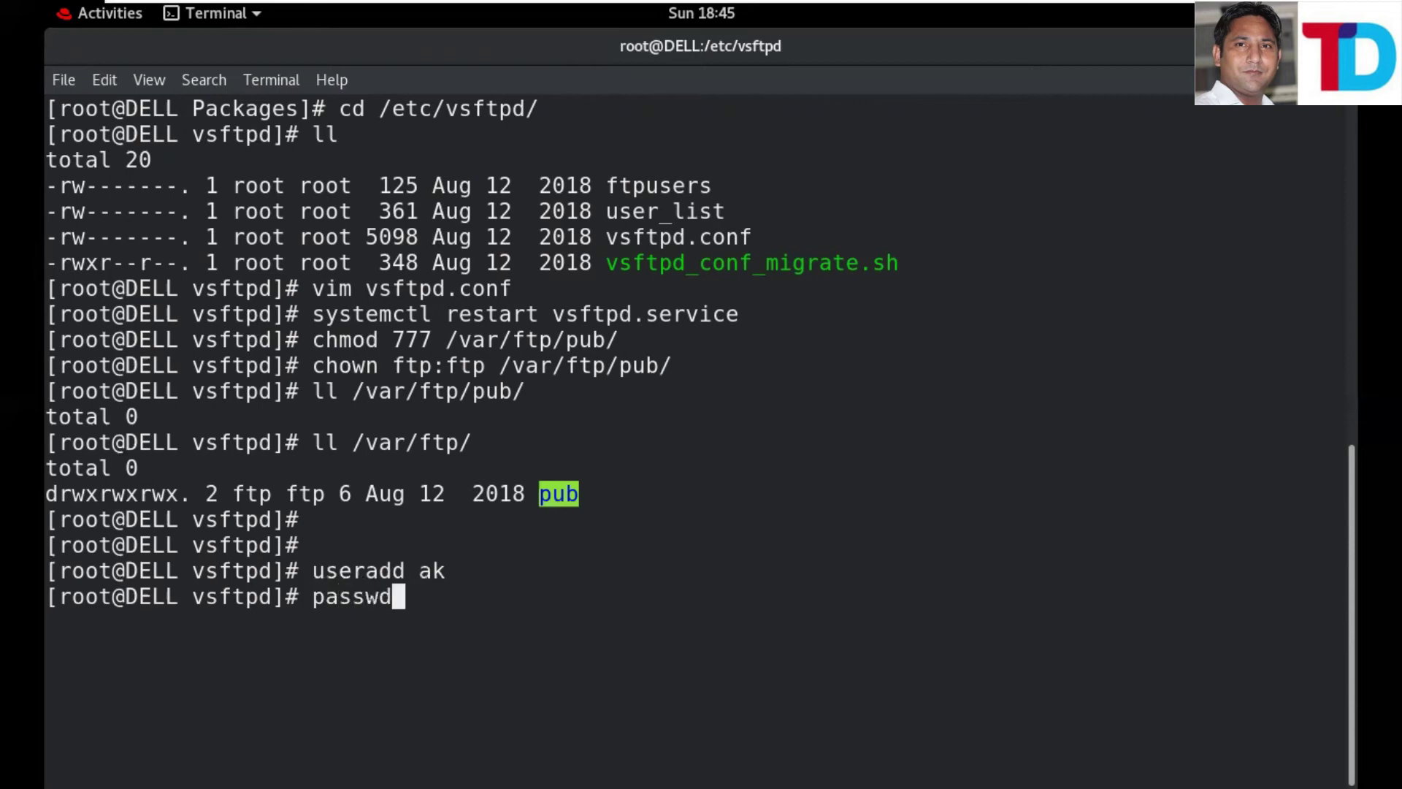
pyautogui.write(' ak')
pyautogui.press('Return')
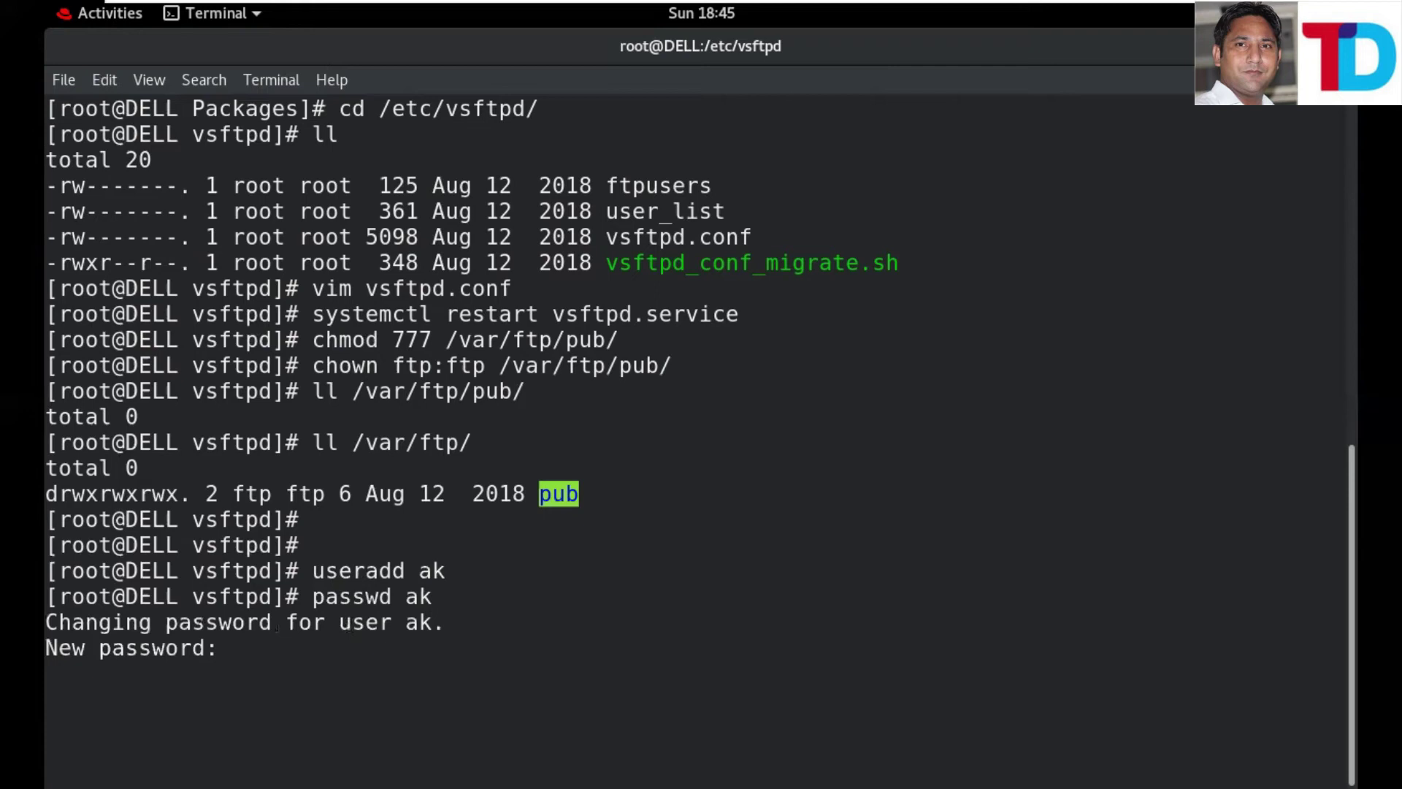
pyautogui.press('Return')
pyautogui.press('Return')
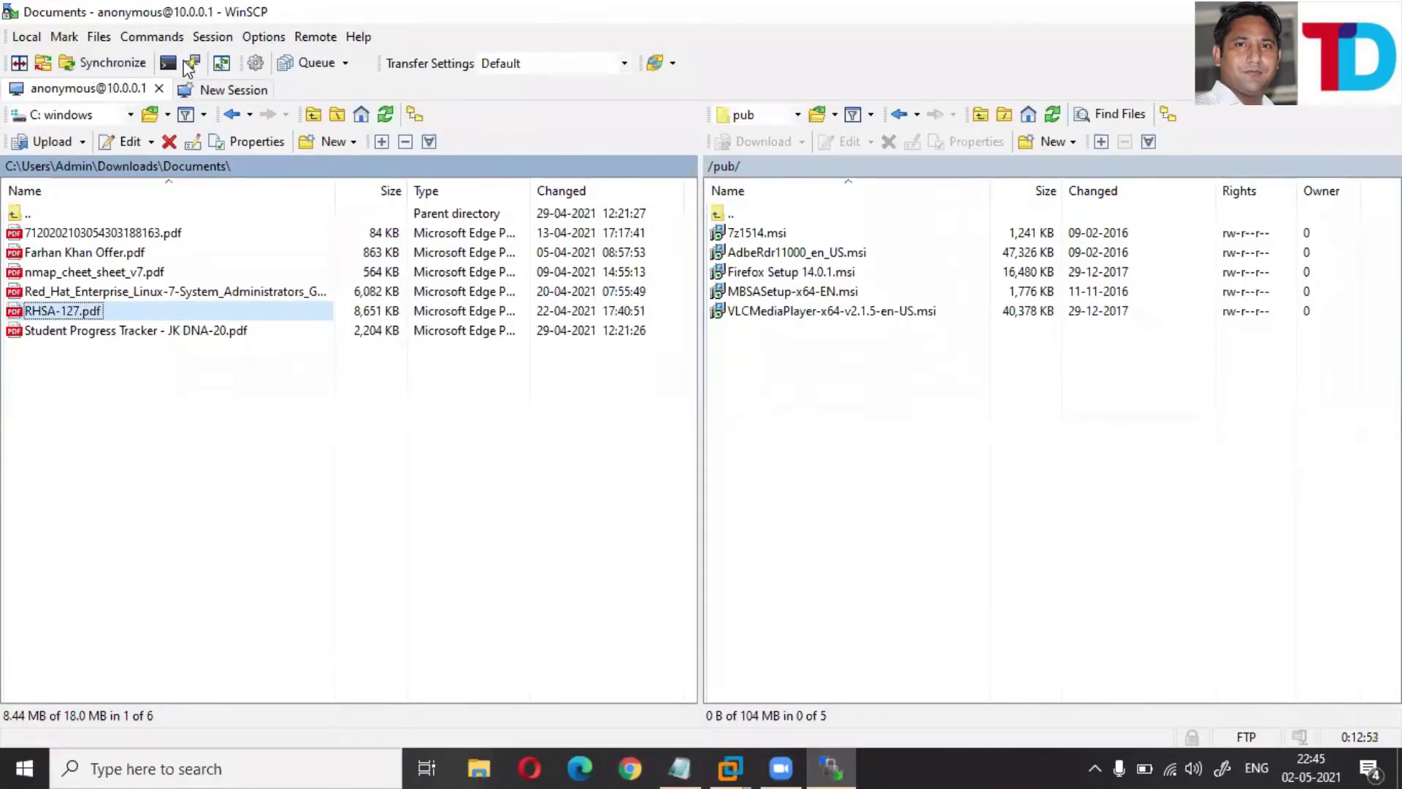
# - Start a new WinSCP FTP session to 10.0.0.1 on port 21, logged in as the new user
pyautogui.click(232, 90)
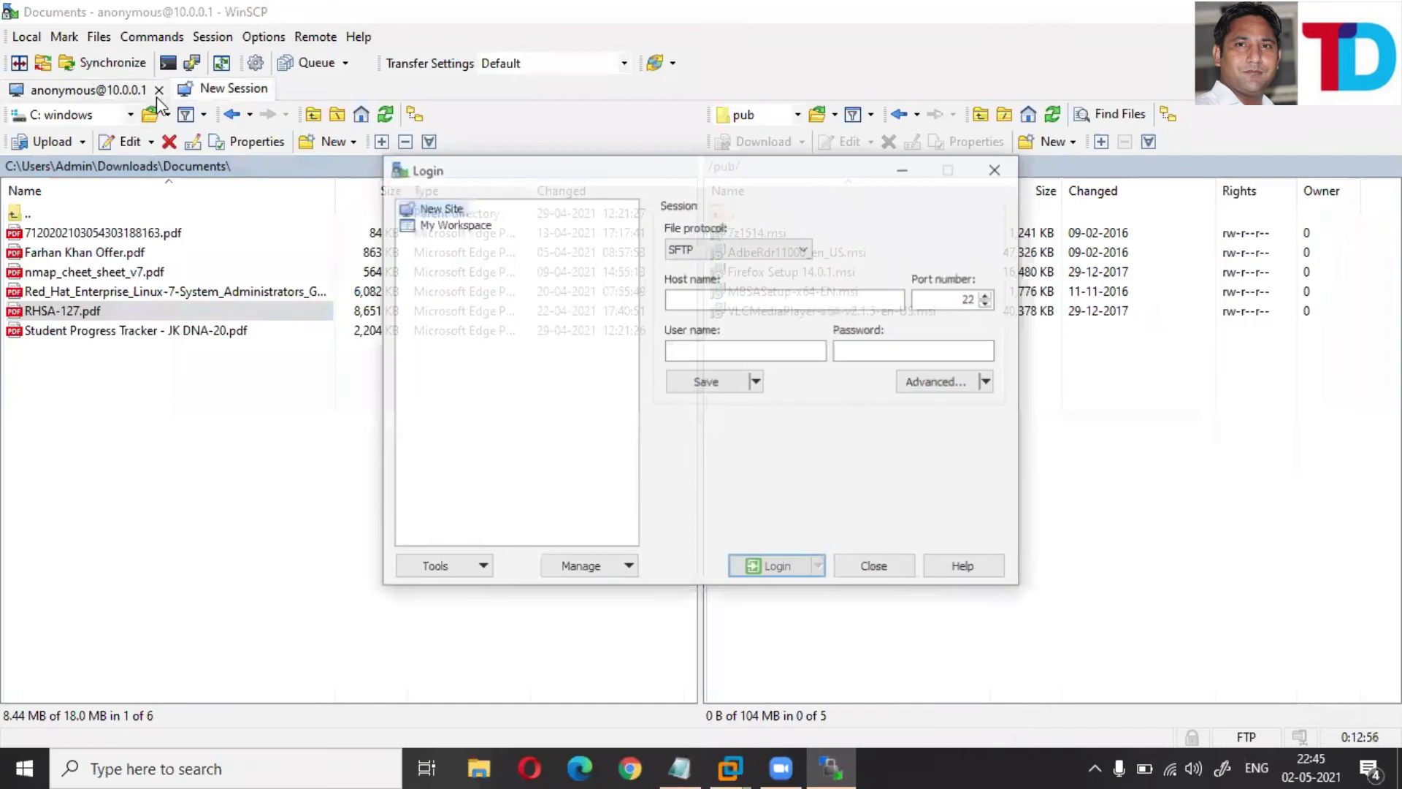
pyautogui.click(739, 248)
pyautogui.click(698, 292)
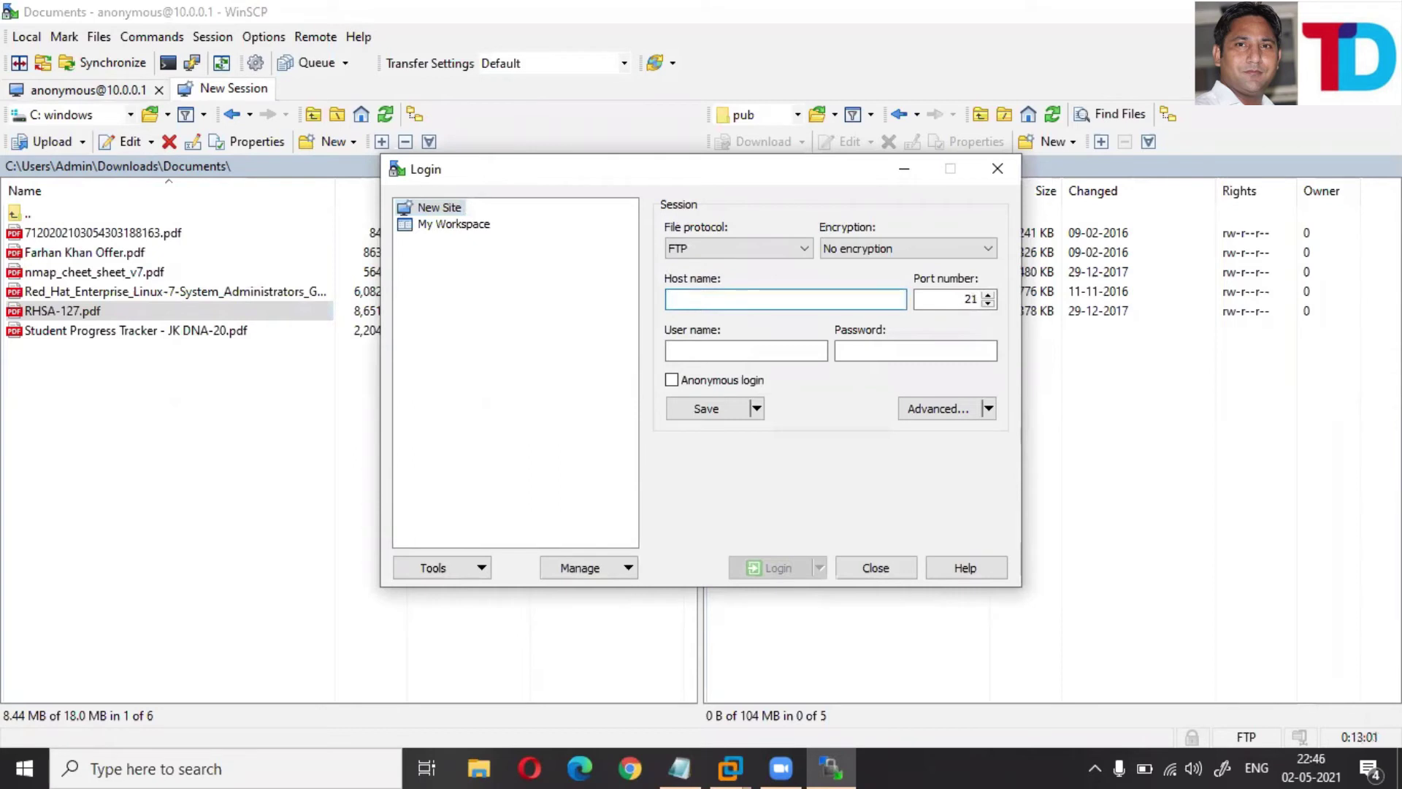
pyautogui.write('10.0.0.1')
pyautogui.press('Tab')
pyautogui.press('Tab')
pyautogui.press('Tab')
pyautogui.press('Return')
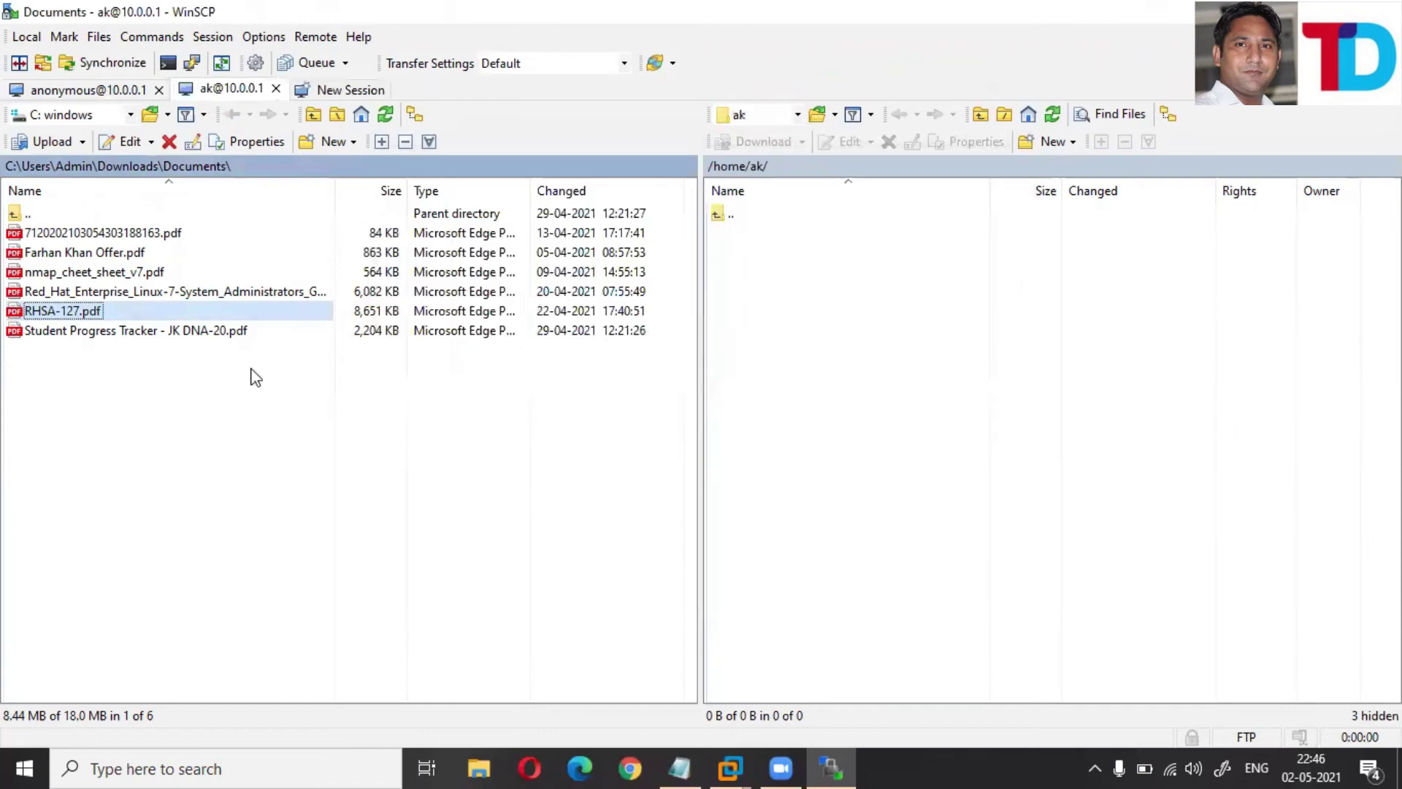
# - Go up to the remote /home/ folder, check it twice in Open directory, and select local RHSA-127.pdf
pyautogui.click(726, 169)
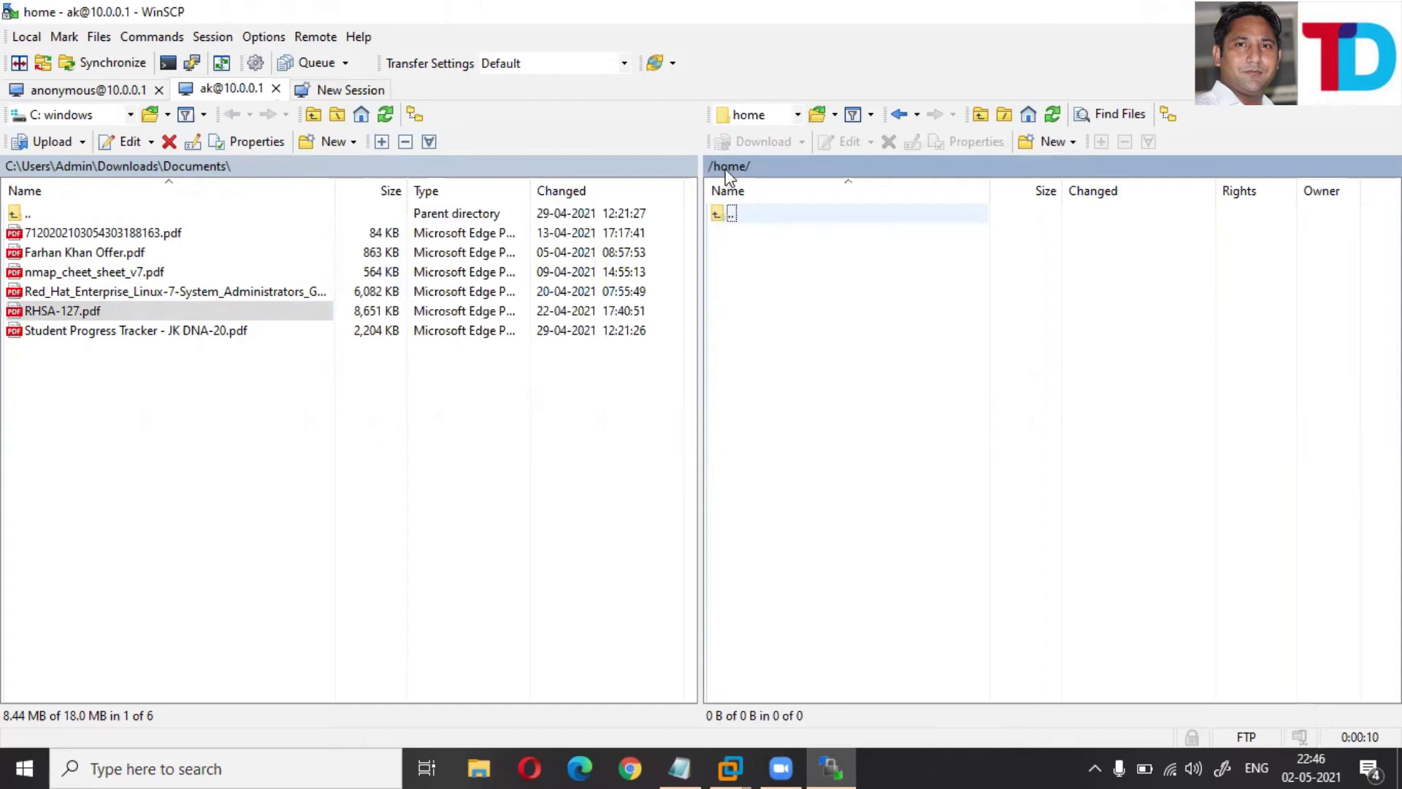
pyautogui.hotkey('ctrl', 'o')
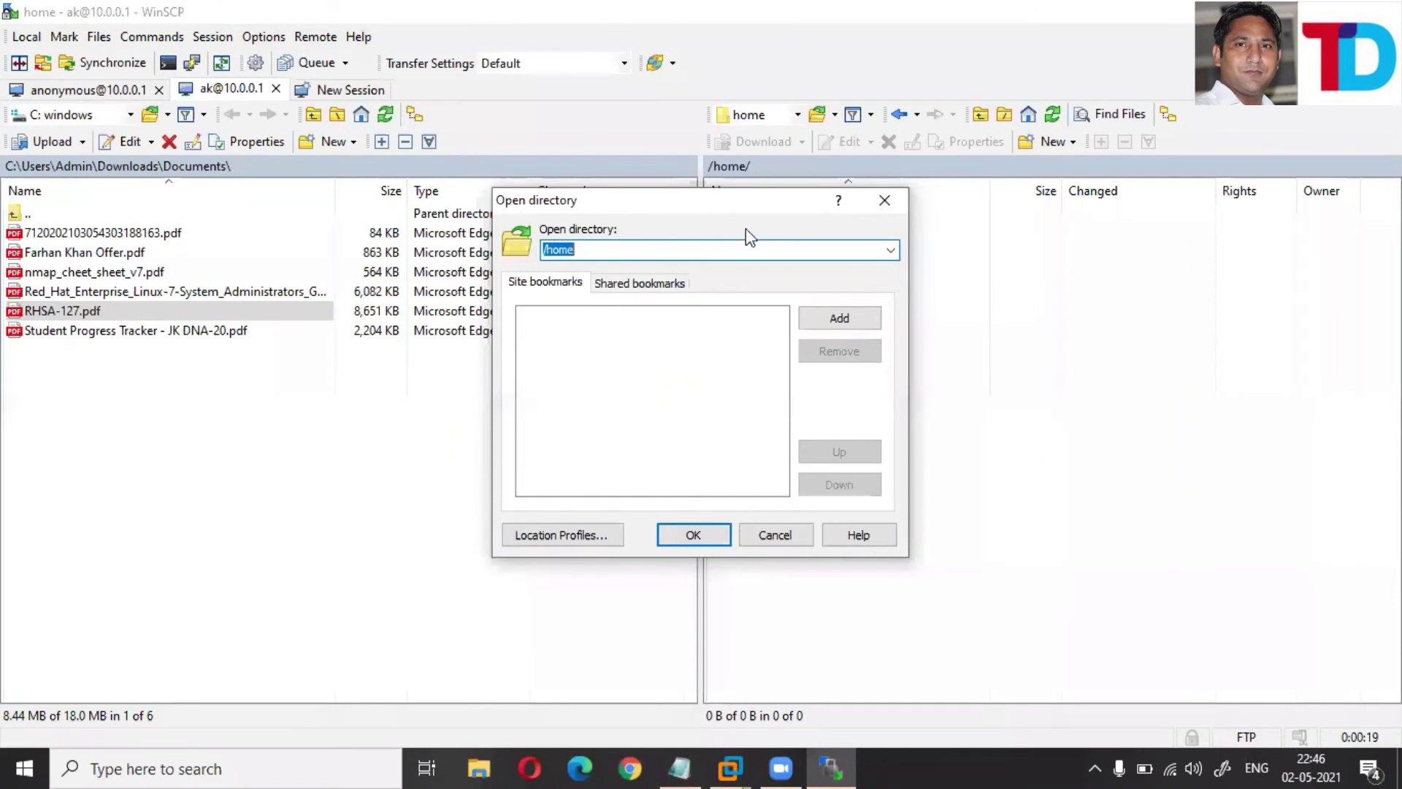
pyautogui.press('Return')
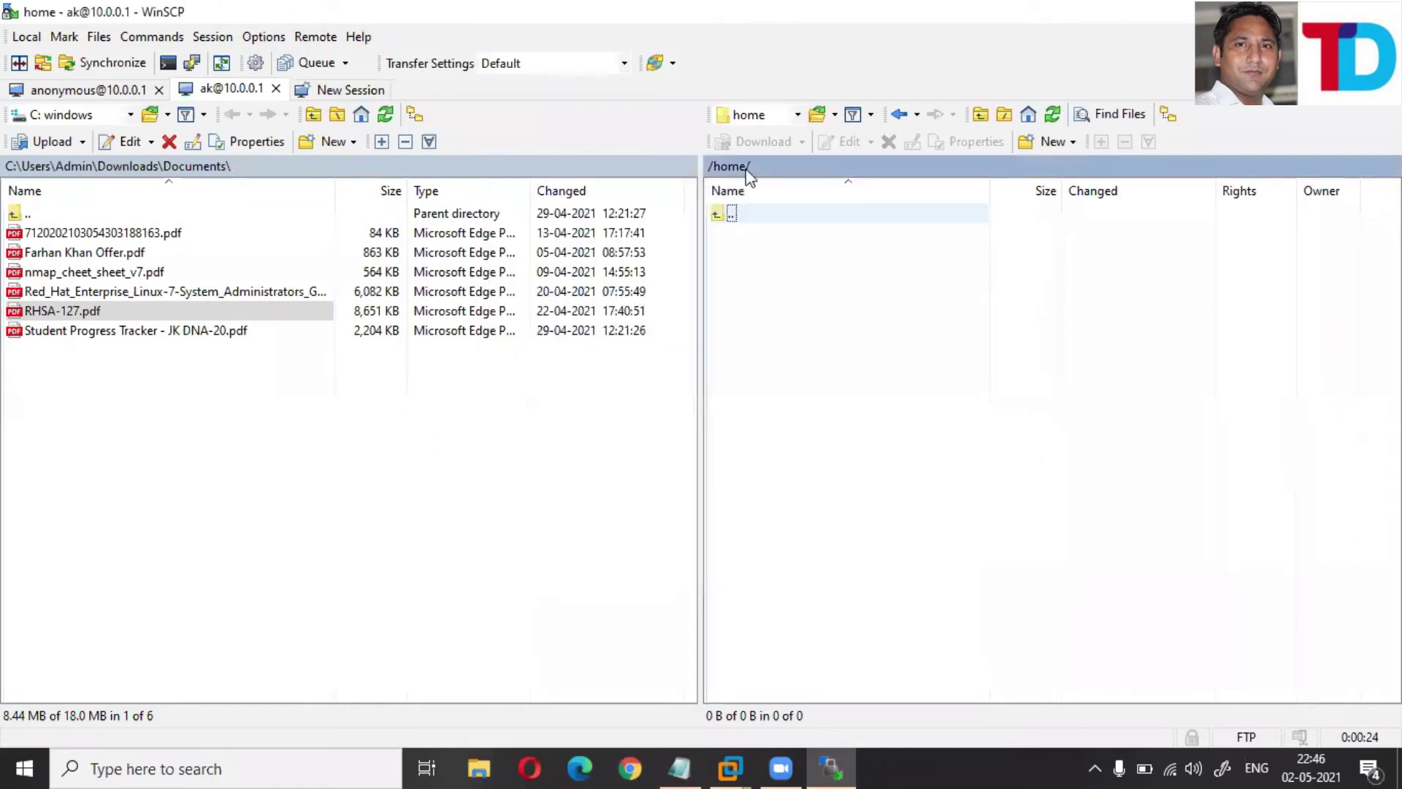
pyautogui.click(747, 170)
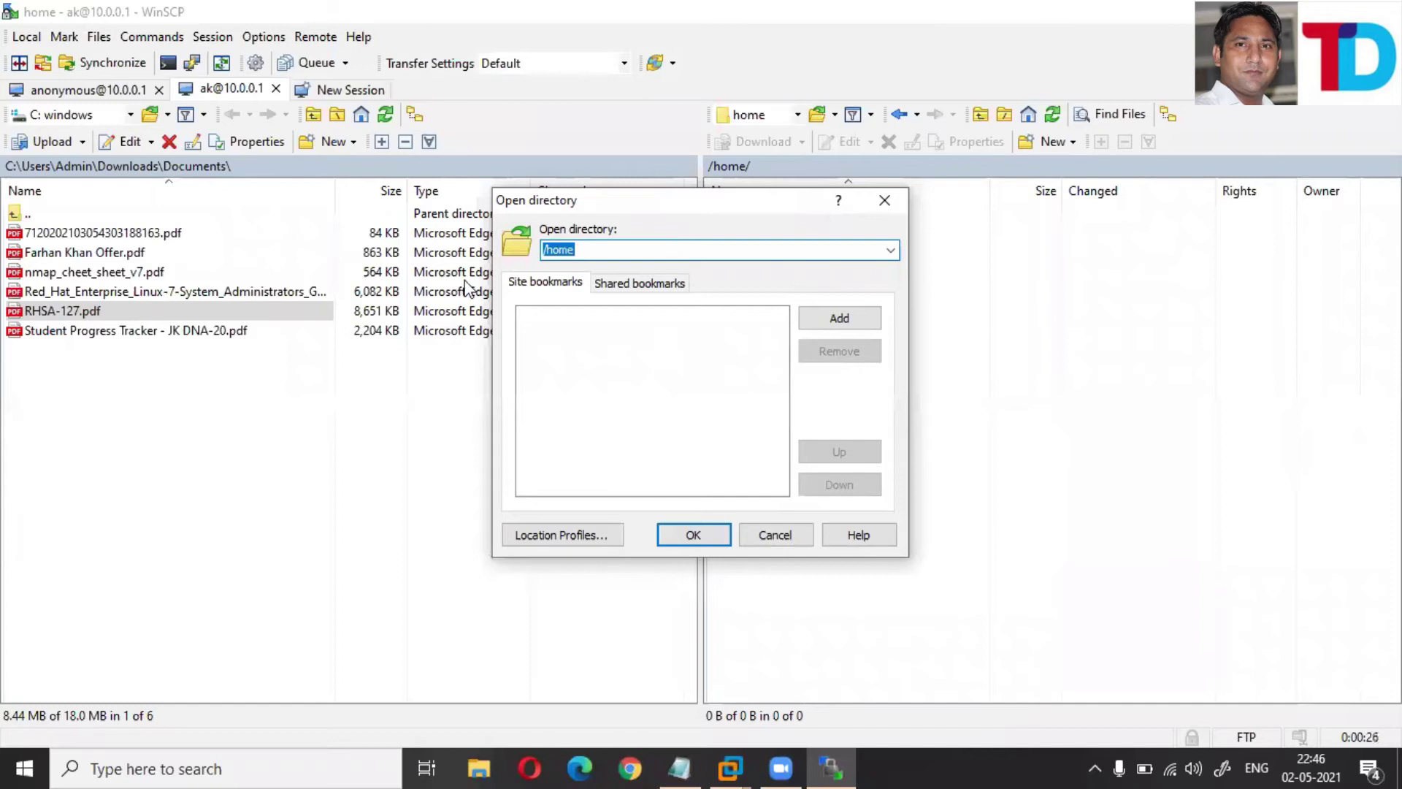
pyautogui.press('Return')
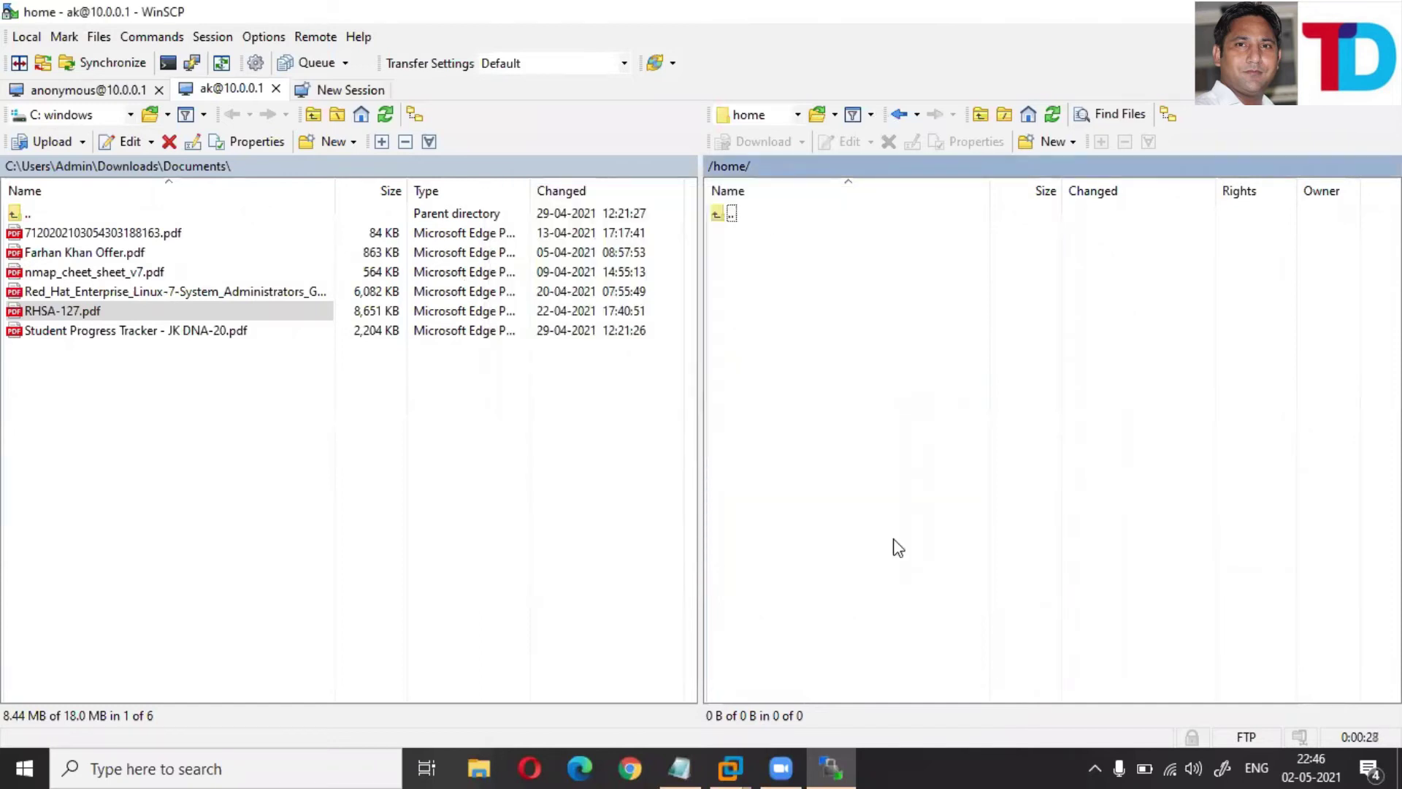
pyautogui.click(72, 313)
# - Upload RHSA-127.pdf to /home/ and dismiss the resulting 'Could not create file' error
pyautogui.rightClick(73, 312)
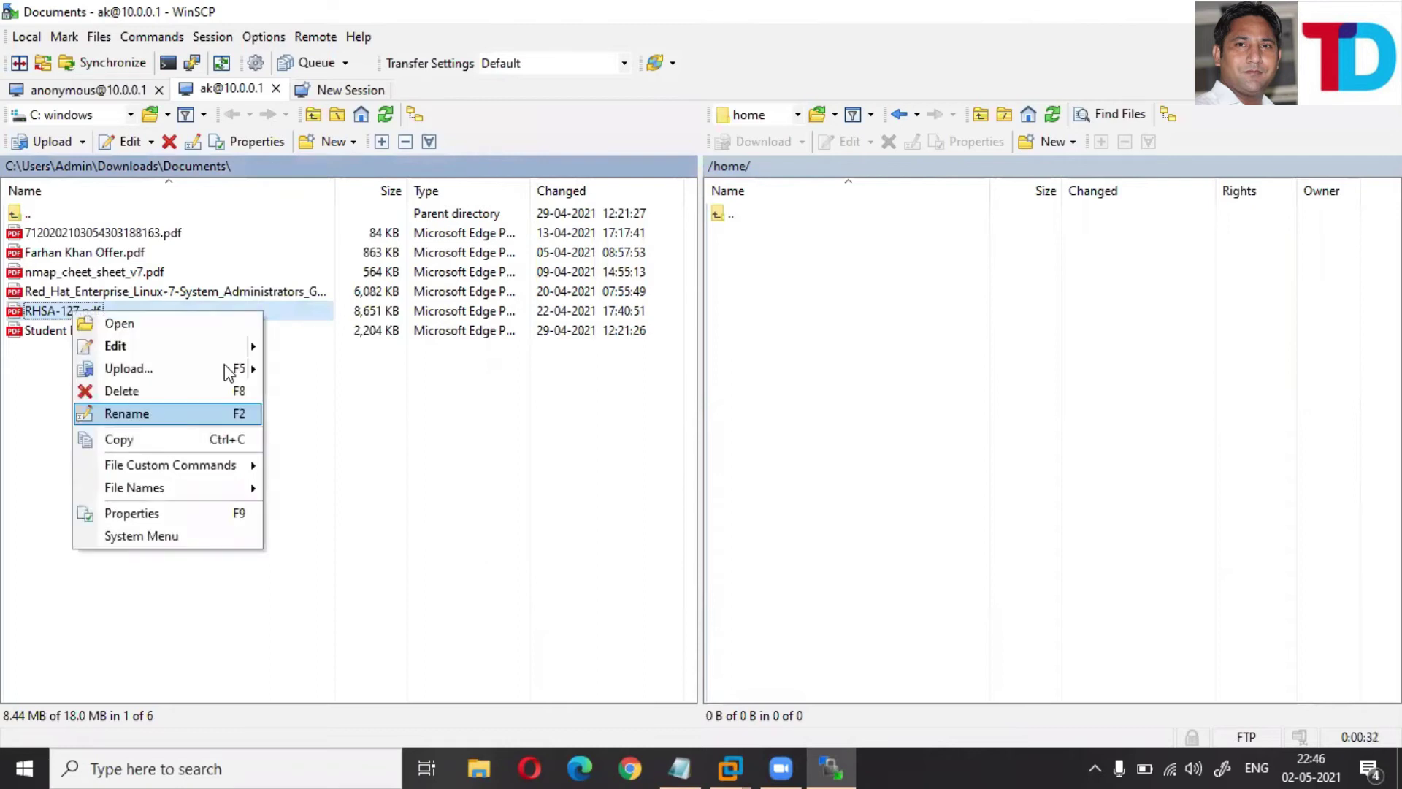
pyautogui.moveTo(229, 369)
pyautogui.click(317, 373)
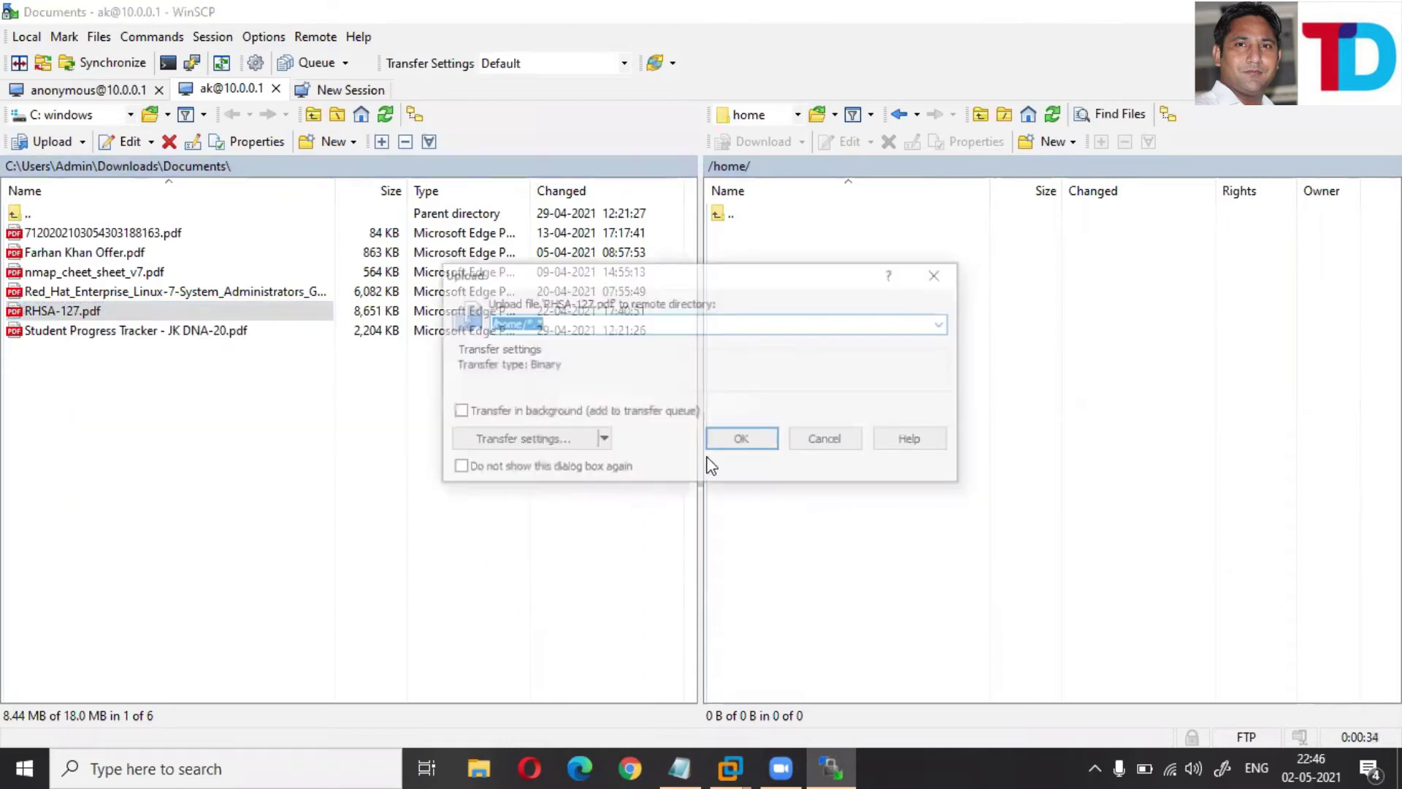
pyautogui.click(750, 447)
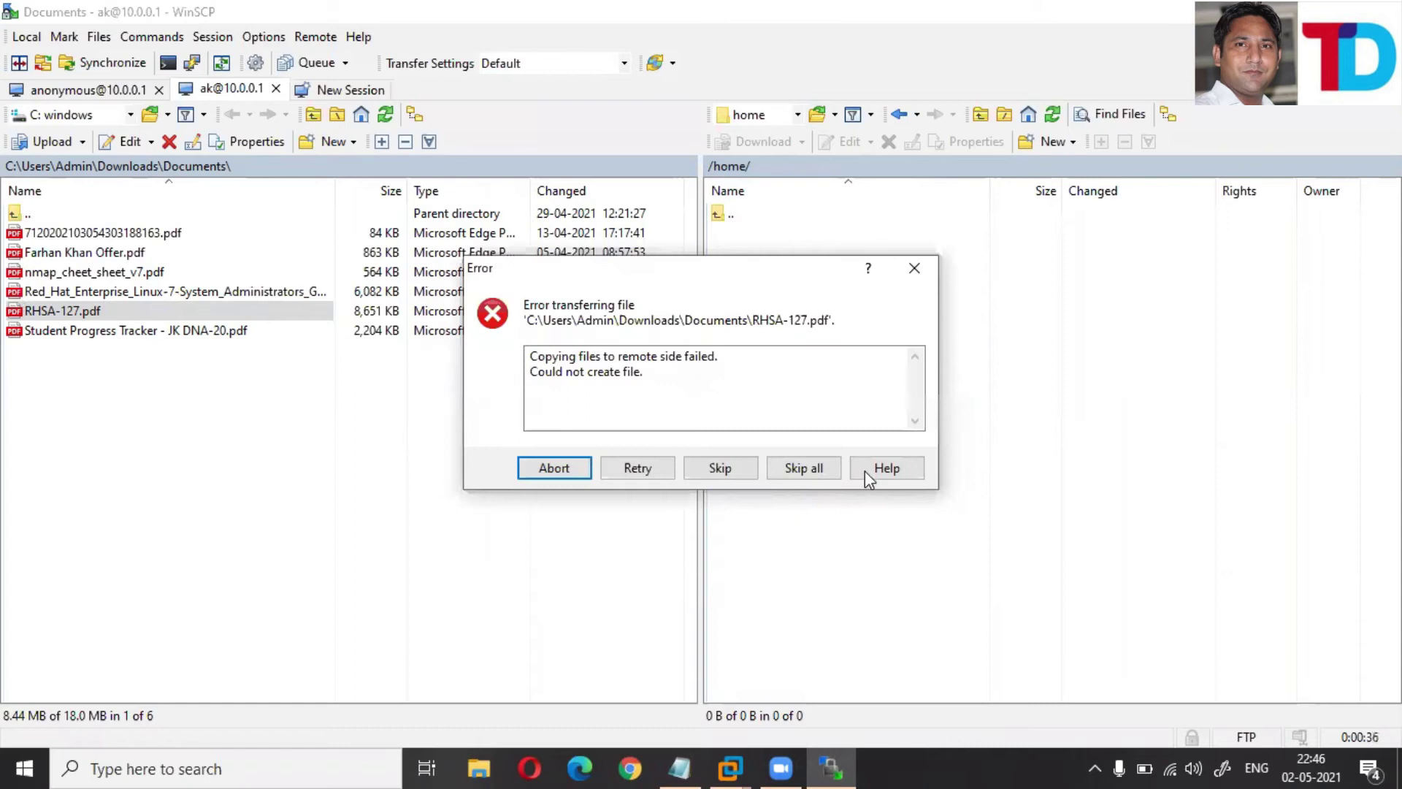
pyautogui.click(910, 270)
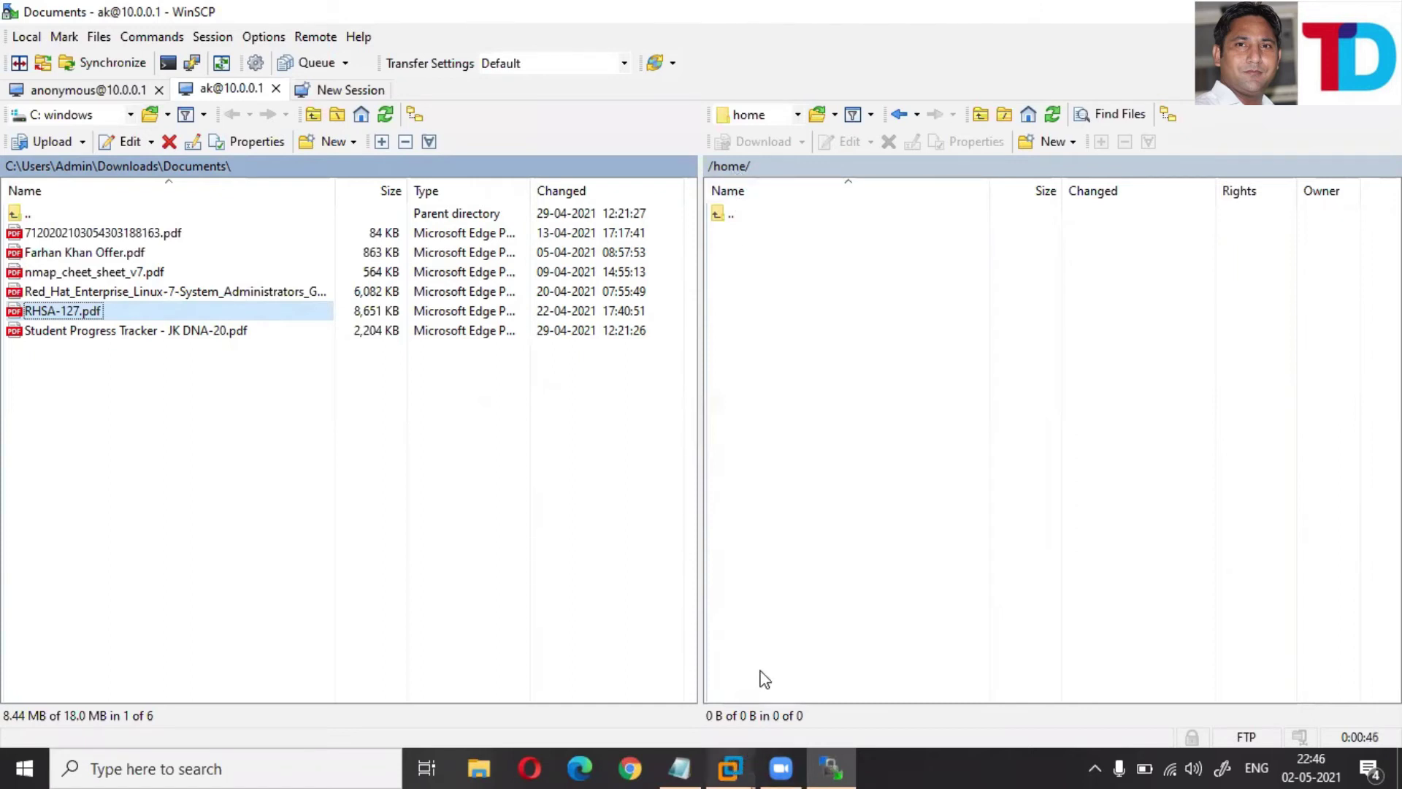
# - In the RHEL terminal, set mode 777 on the user's home folder under /home/
pyautogui.moveTo(728, 768)
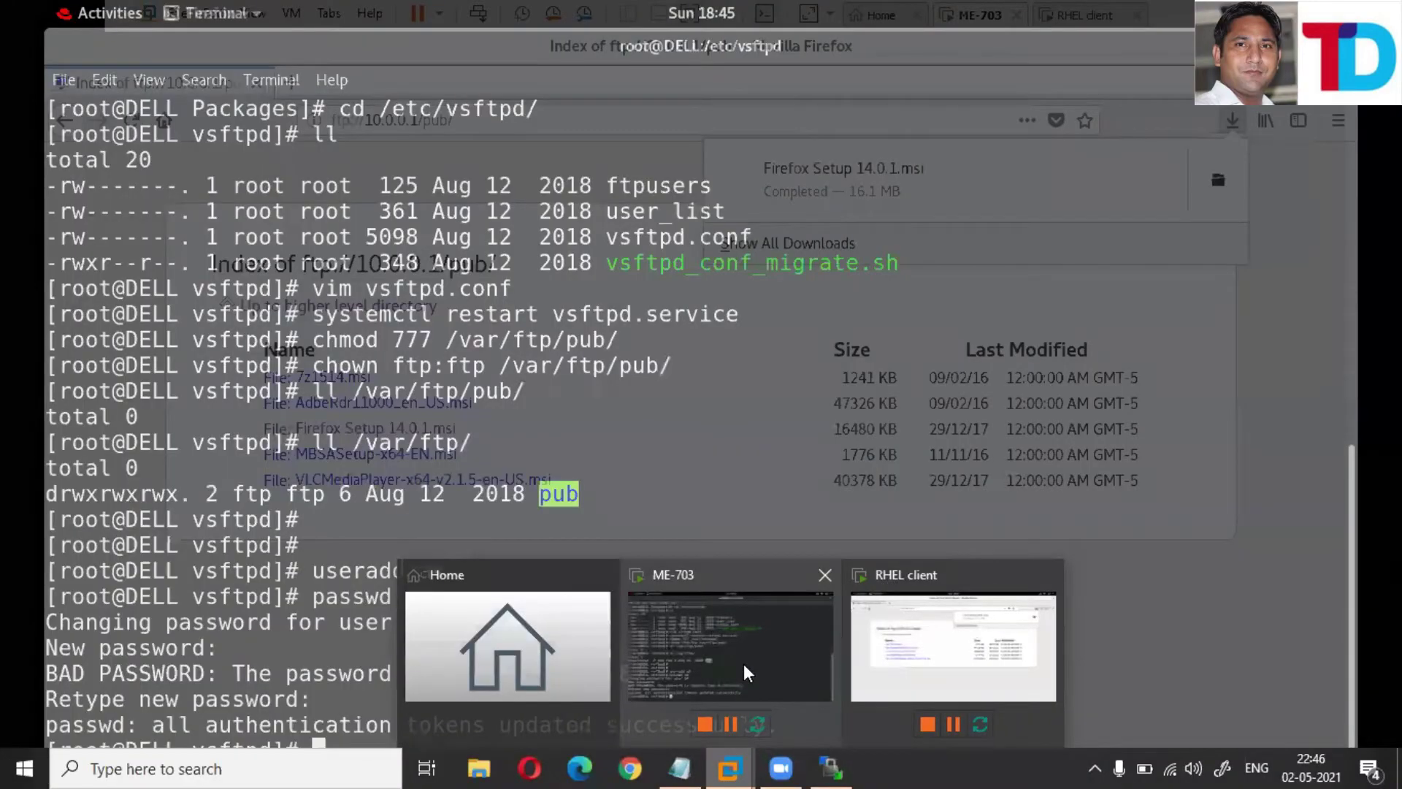
pyautogui.click(744, 663)
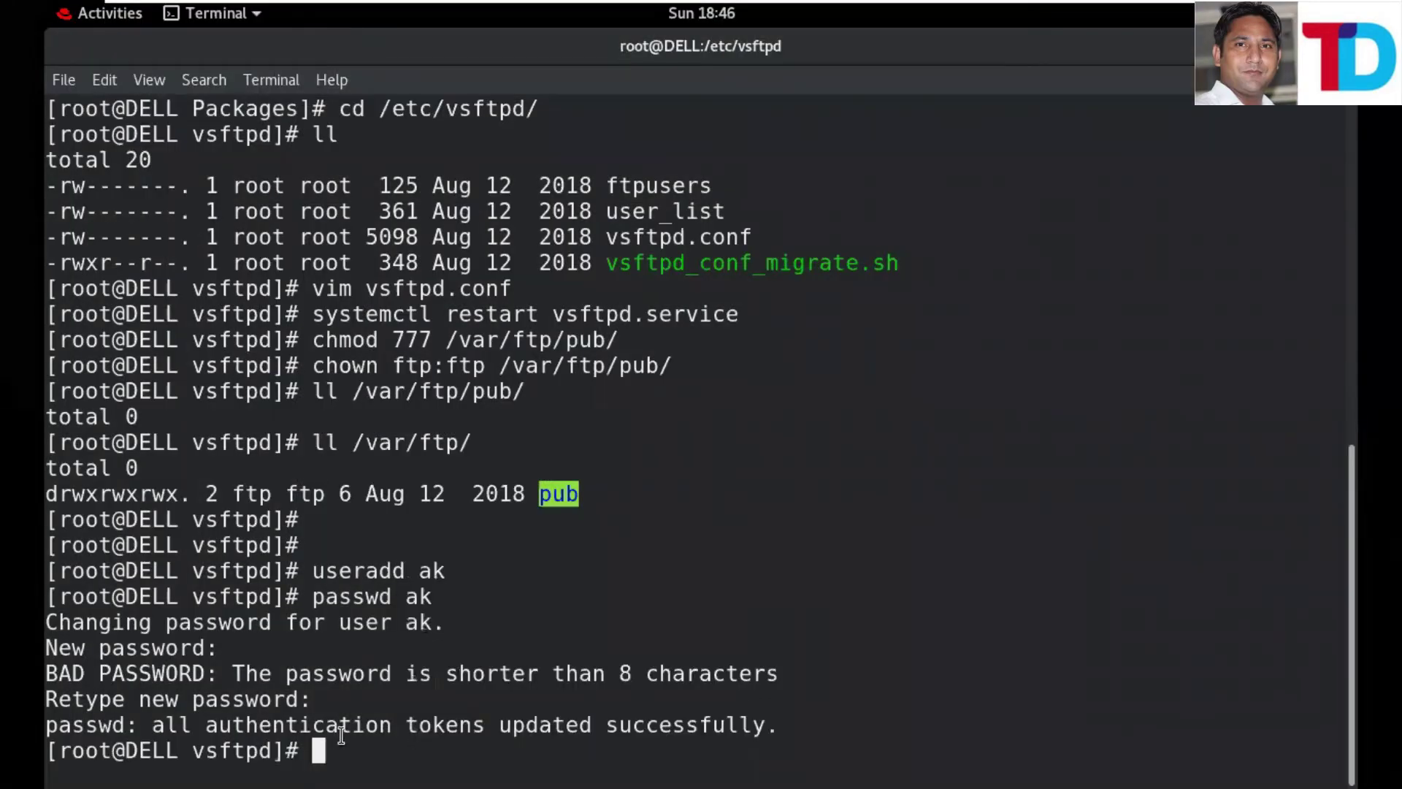
pyautogui.write('chmo')
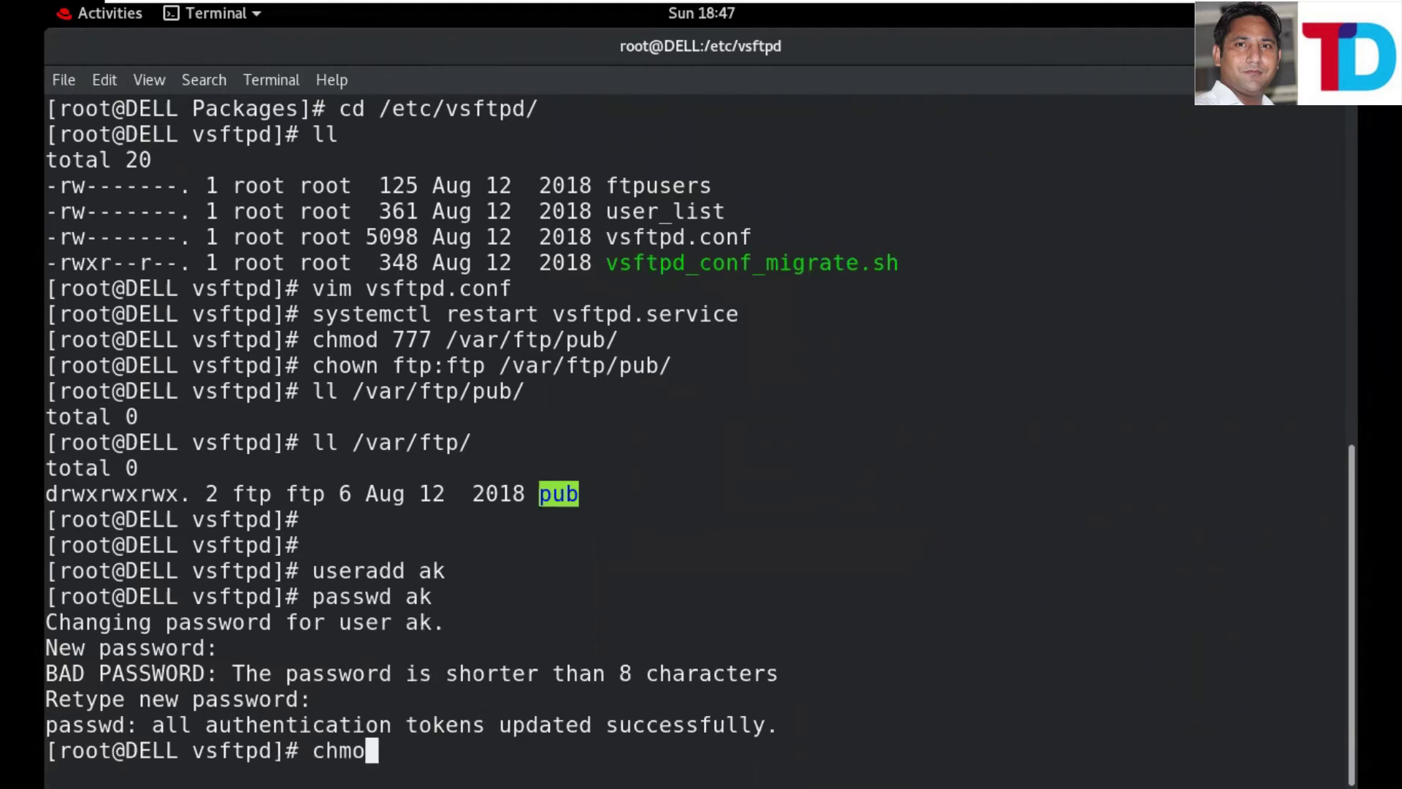
pyautogui.write('d 77')
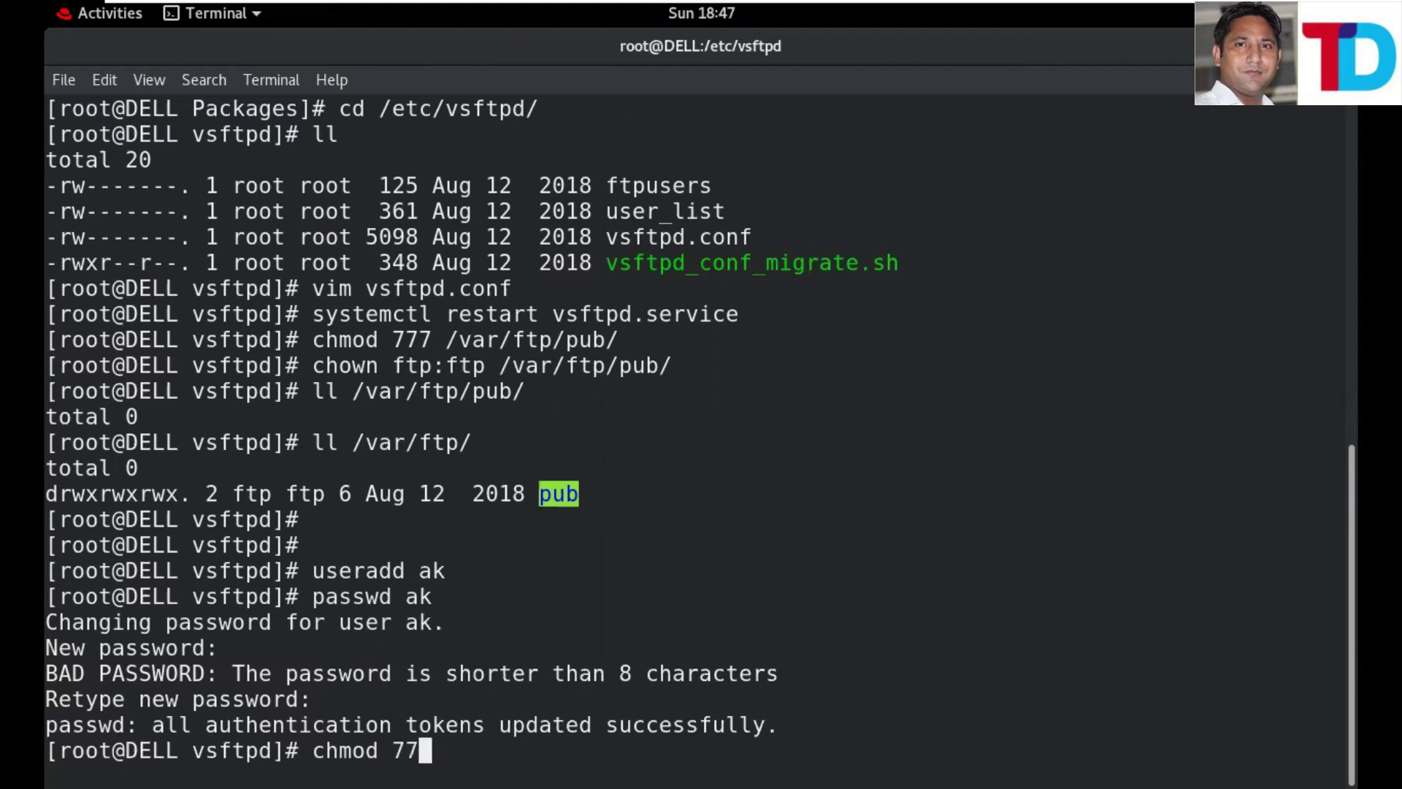
pyautogui.write('7 /home/ak/')
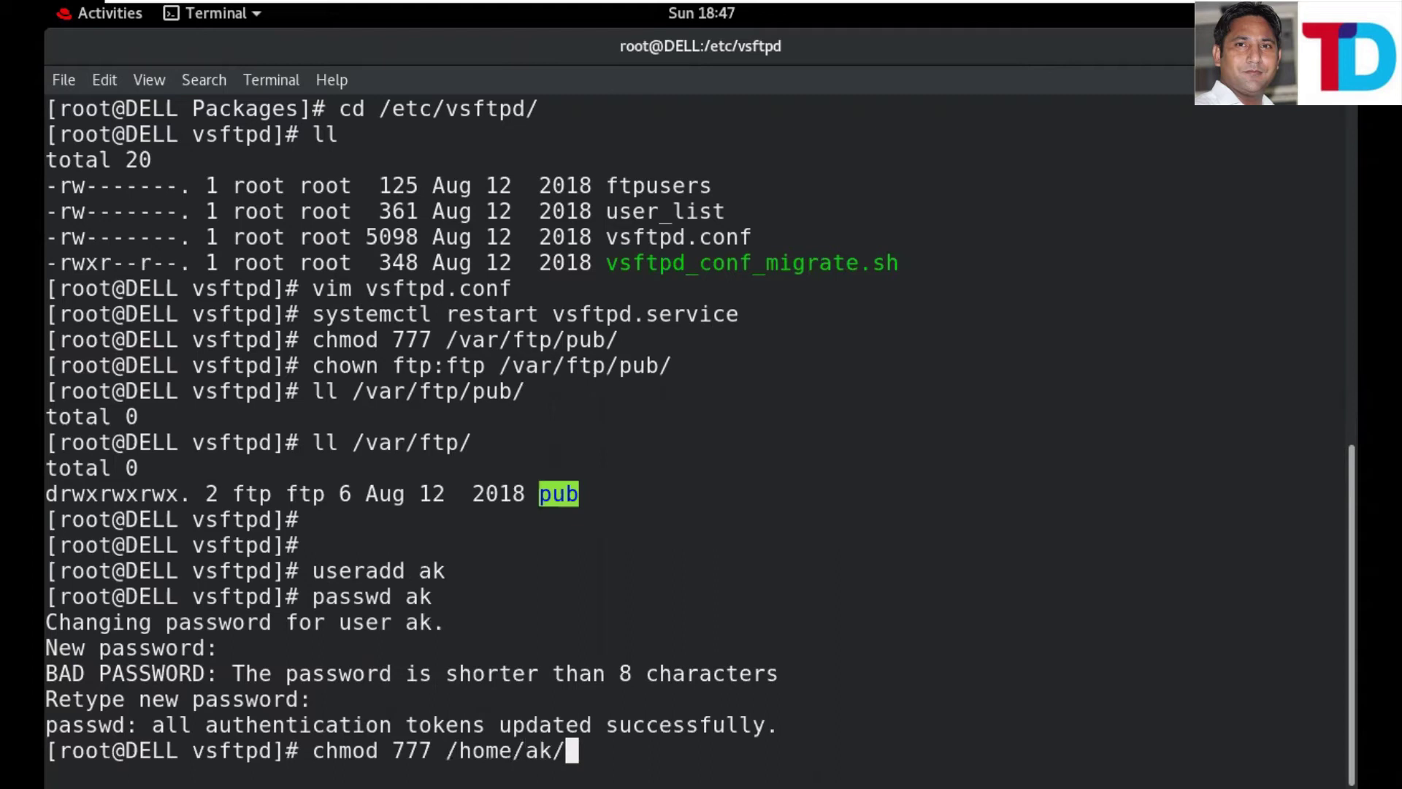
pyautogui.press('Return')
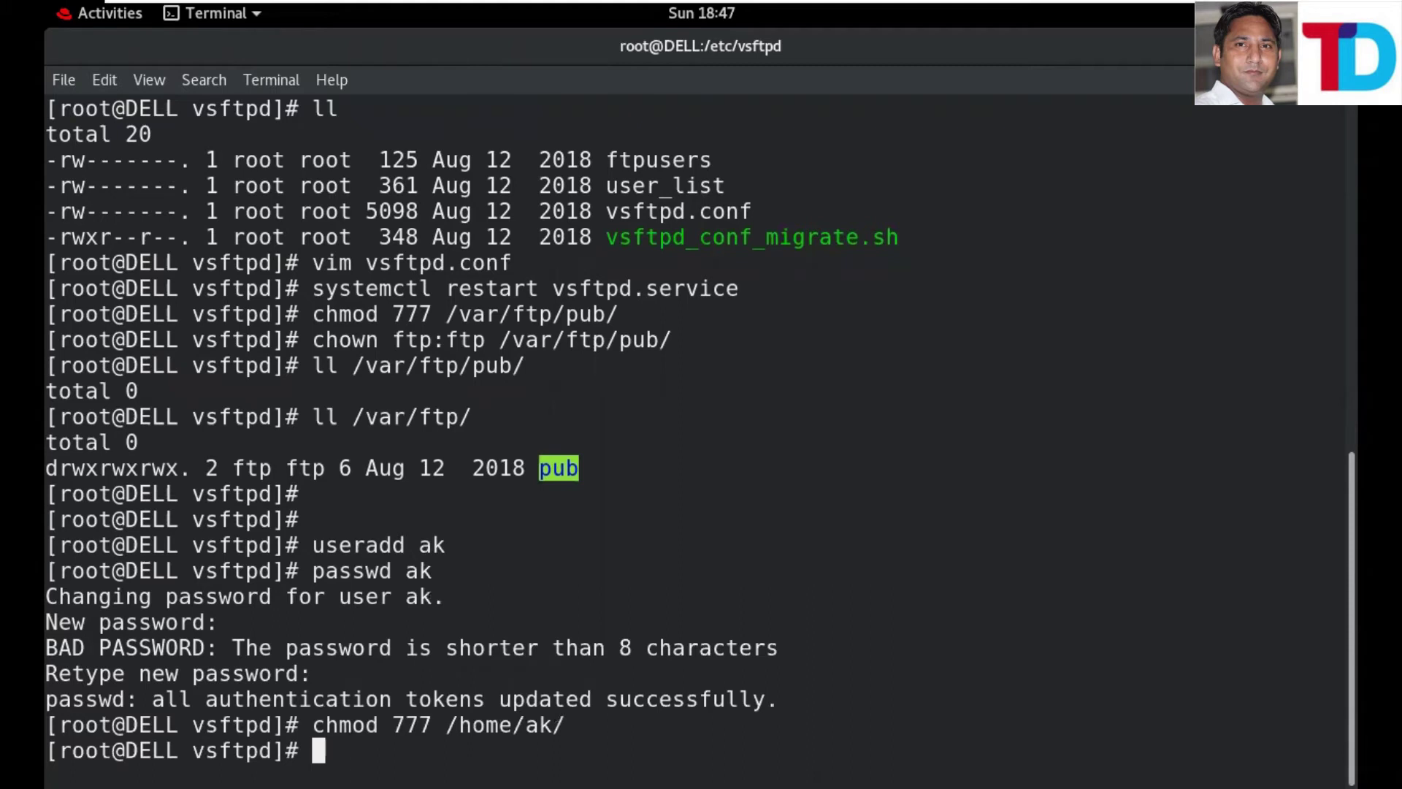
# - Change the user's home folder ownership to ftp:ftp with chown
pyautogui.write('chown ')
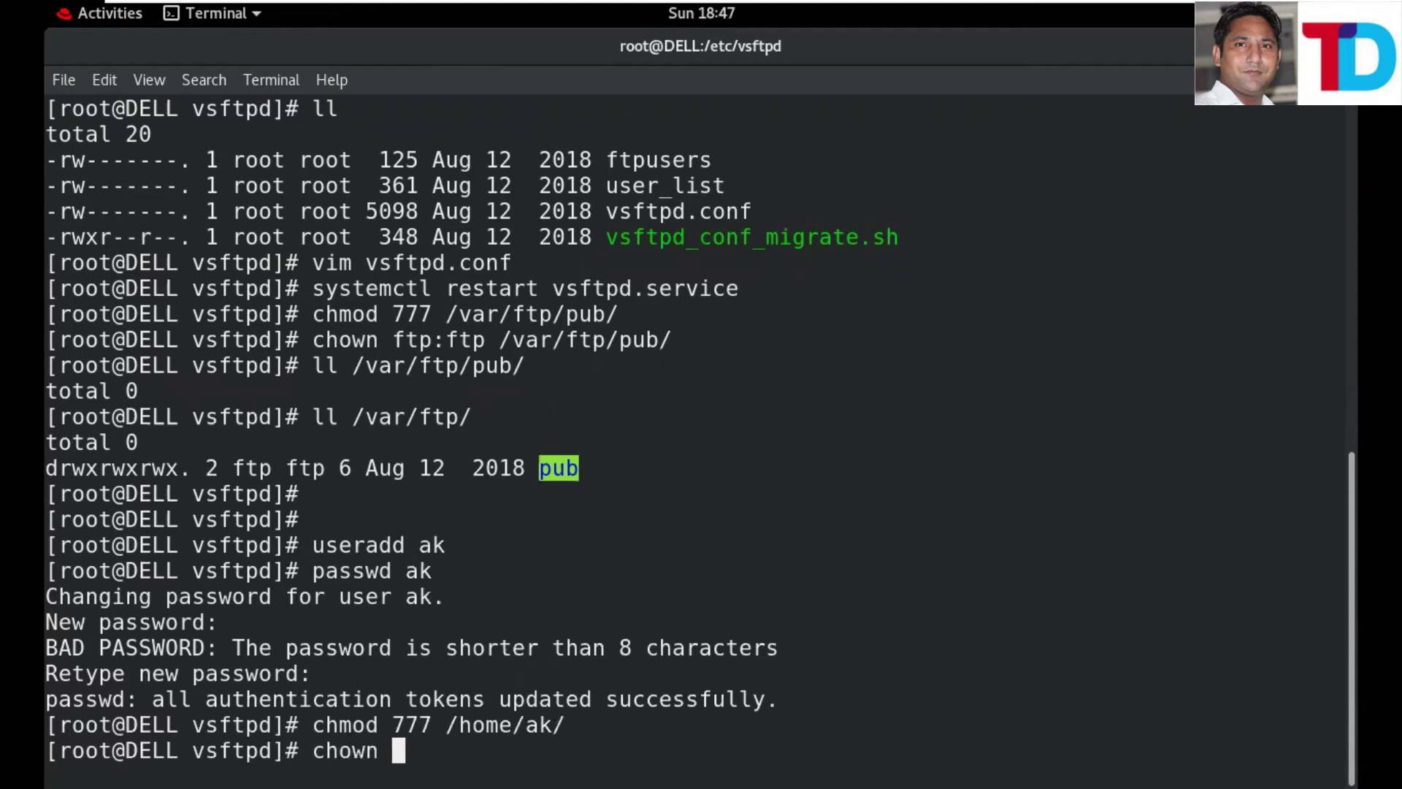
pyautogui.write('ftp:')
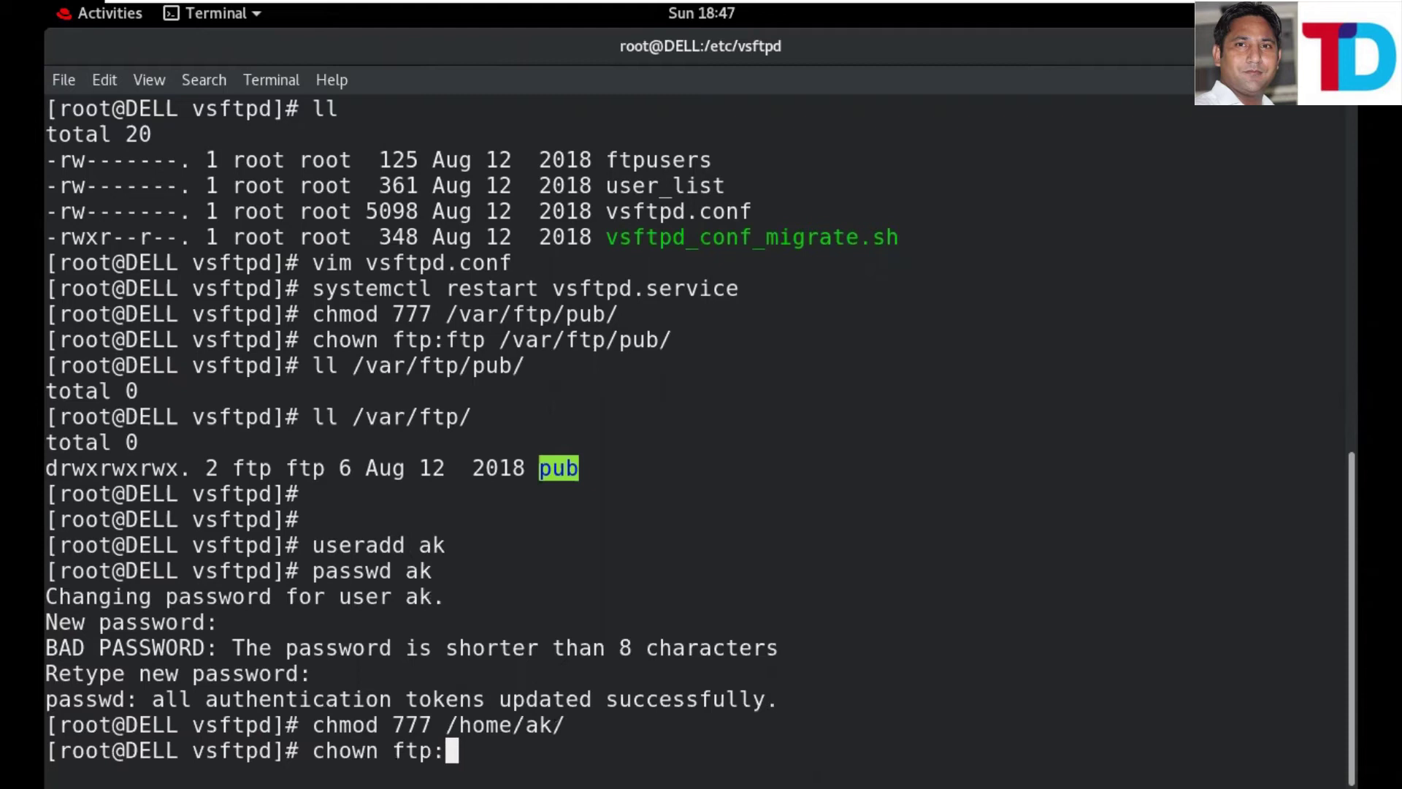
pyautogui.write('ftp')
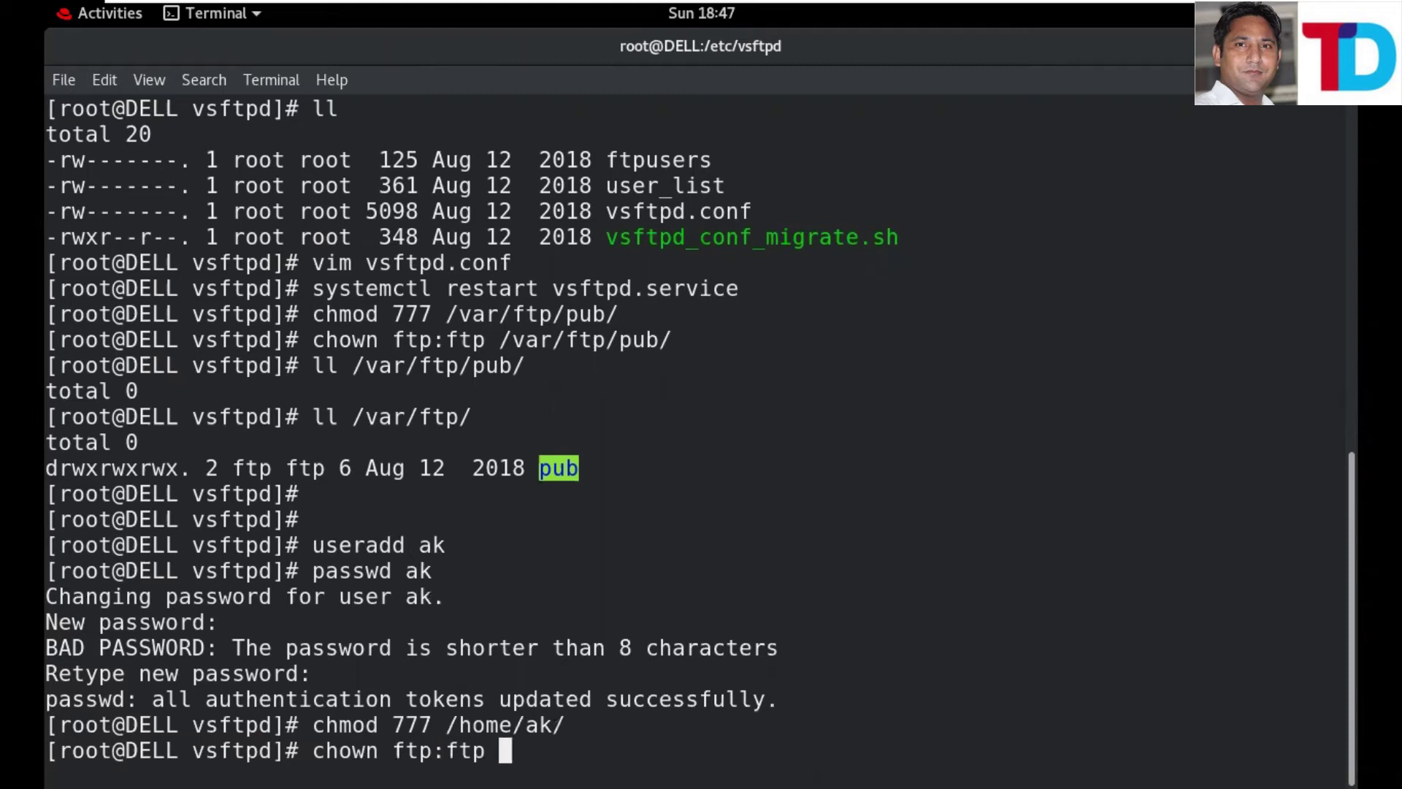
pyautogui.write(' /h')
pyautogui.press('Tab')
pyautogui.write('a')
pyautogui.press('Tab')
pyautogui.press('Tab')
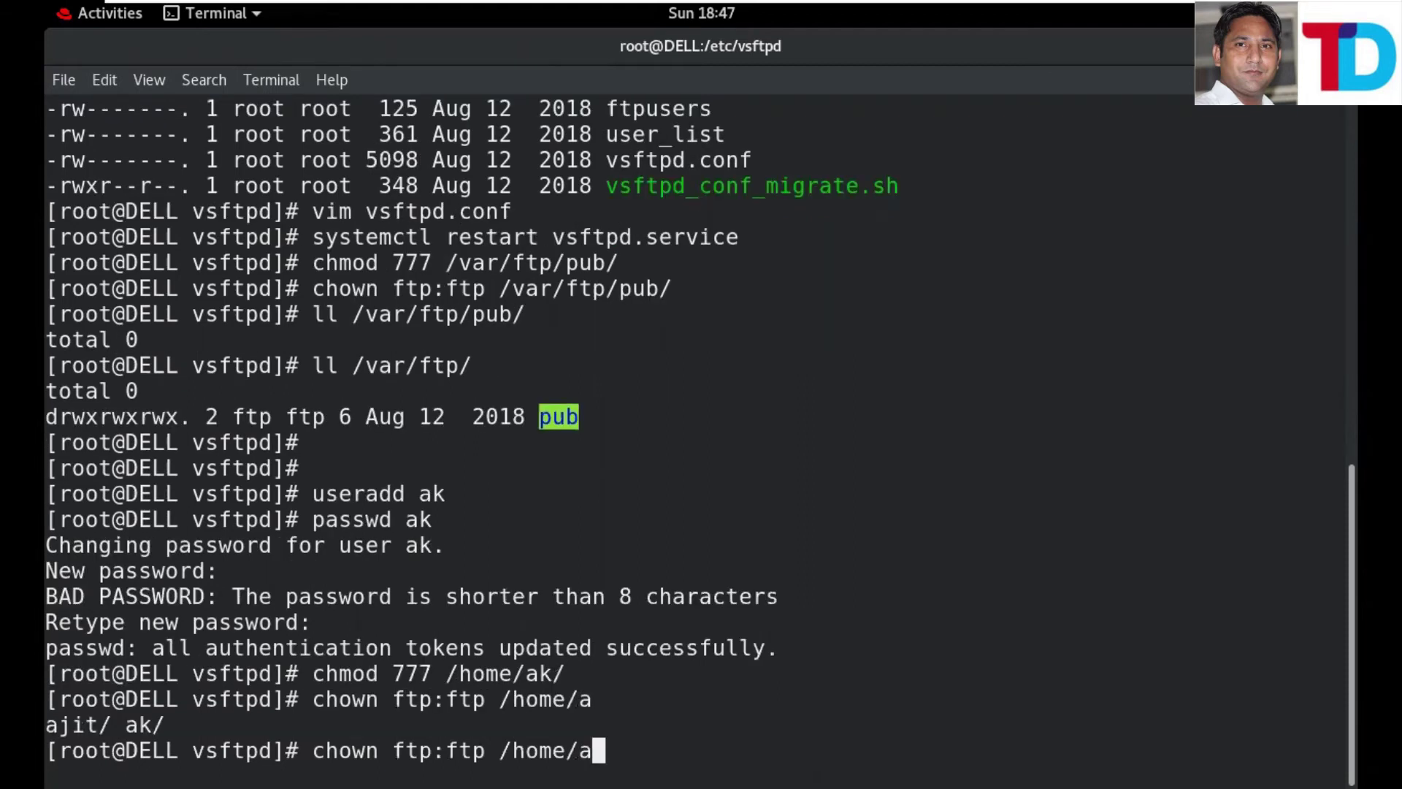
pyautogui.write('k')
pyautogui.press('Tab')
pyautogui.press('Return')
pyautogui.press('Return')
pyautogui.press('Return')
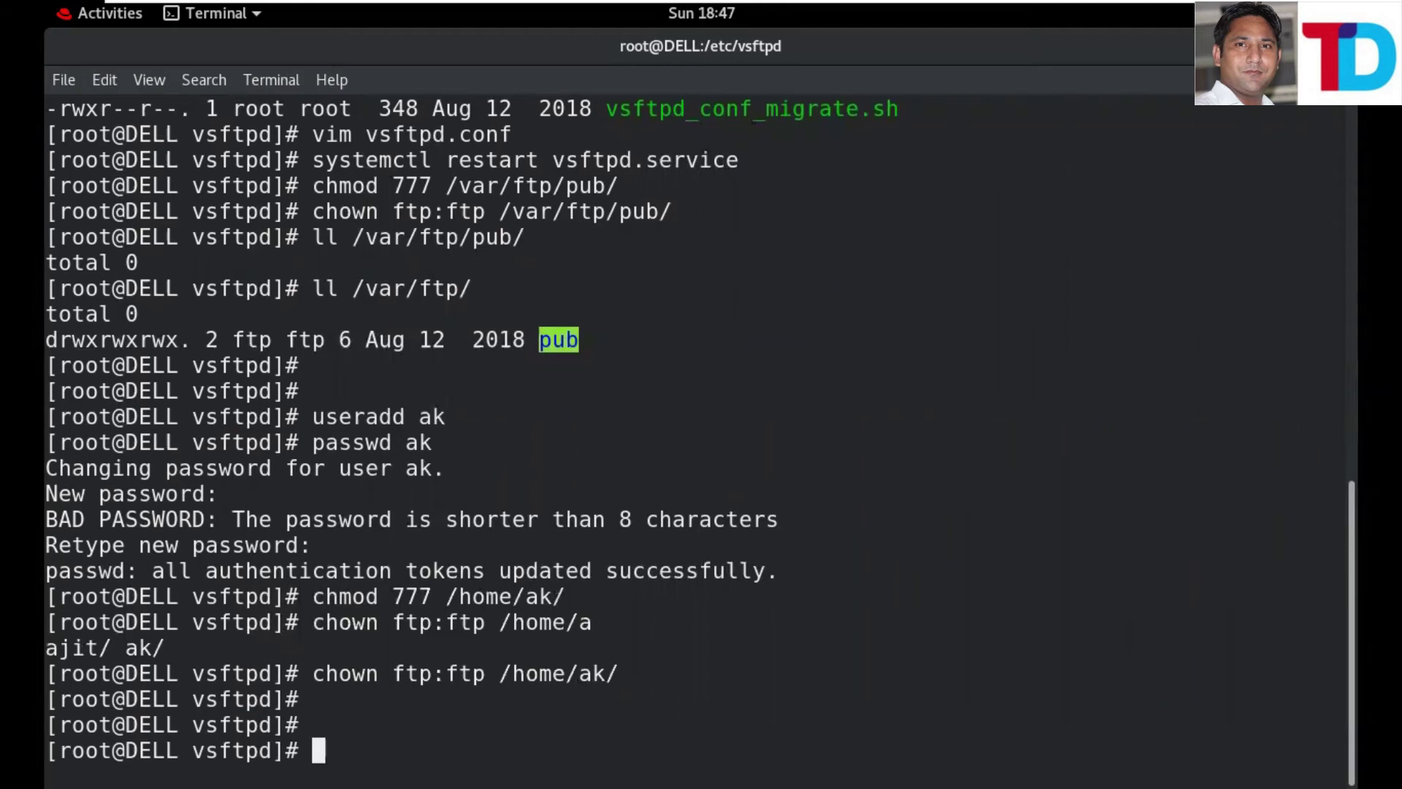
pyautogui.moveTo(1118, 1)
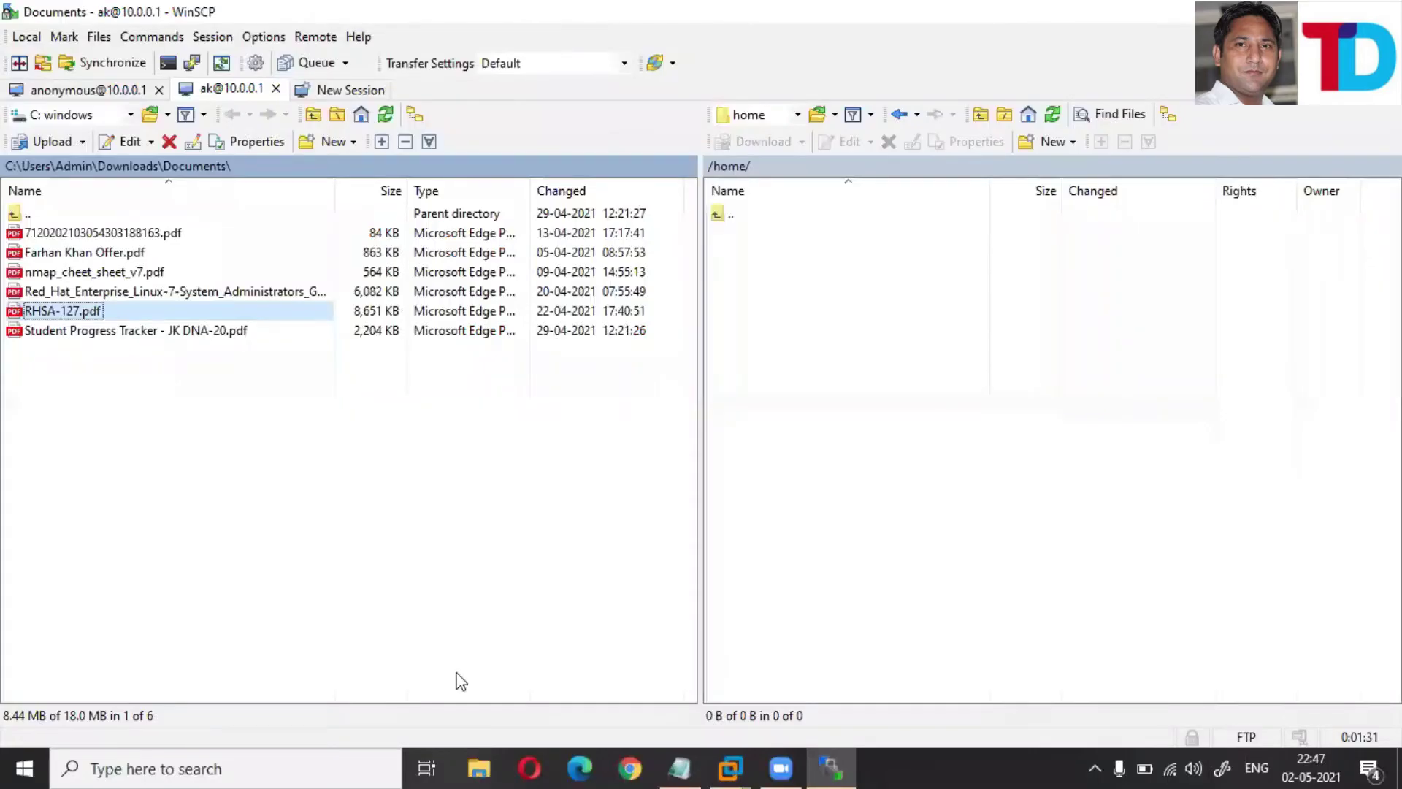
# - Inspect the empty remote /home/ listing via context menu, Open directory and Filter, then close the user's session
pyautogui.click(461, 682)
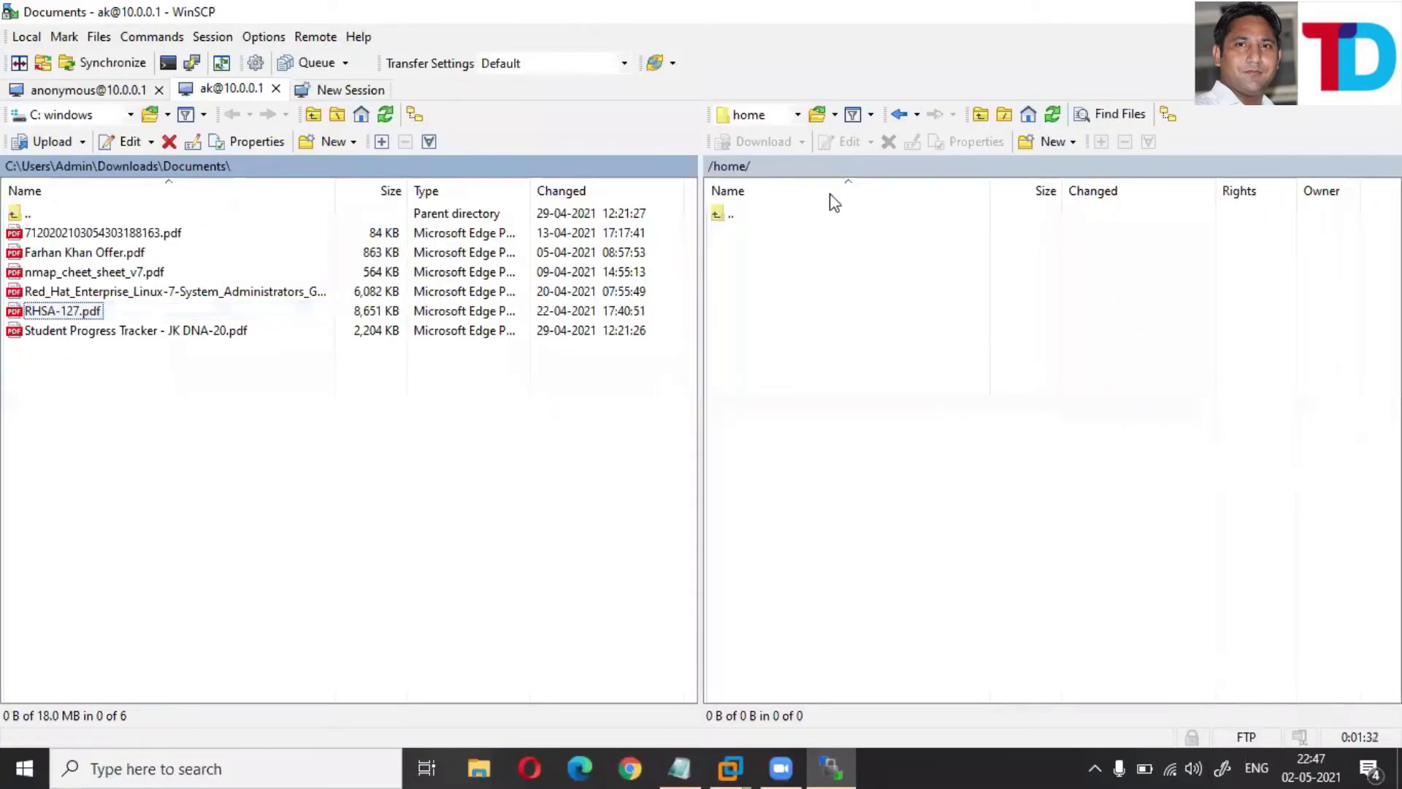
pyautogui.rightClick(758, 349)
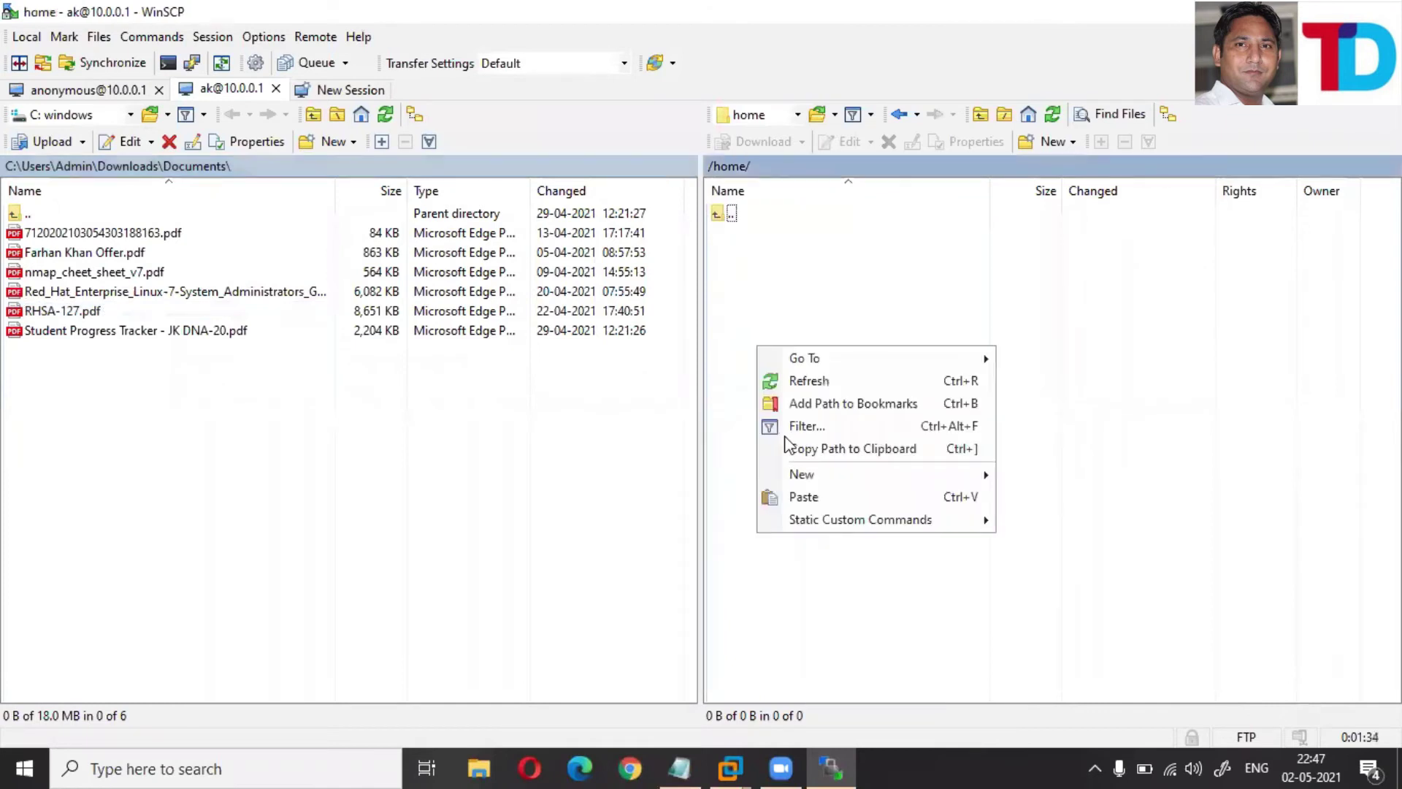
pyautogui.click(816, 403)
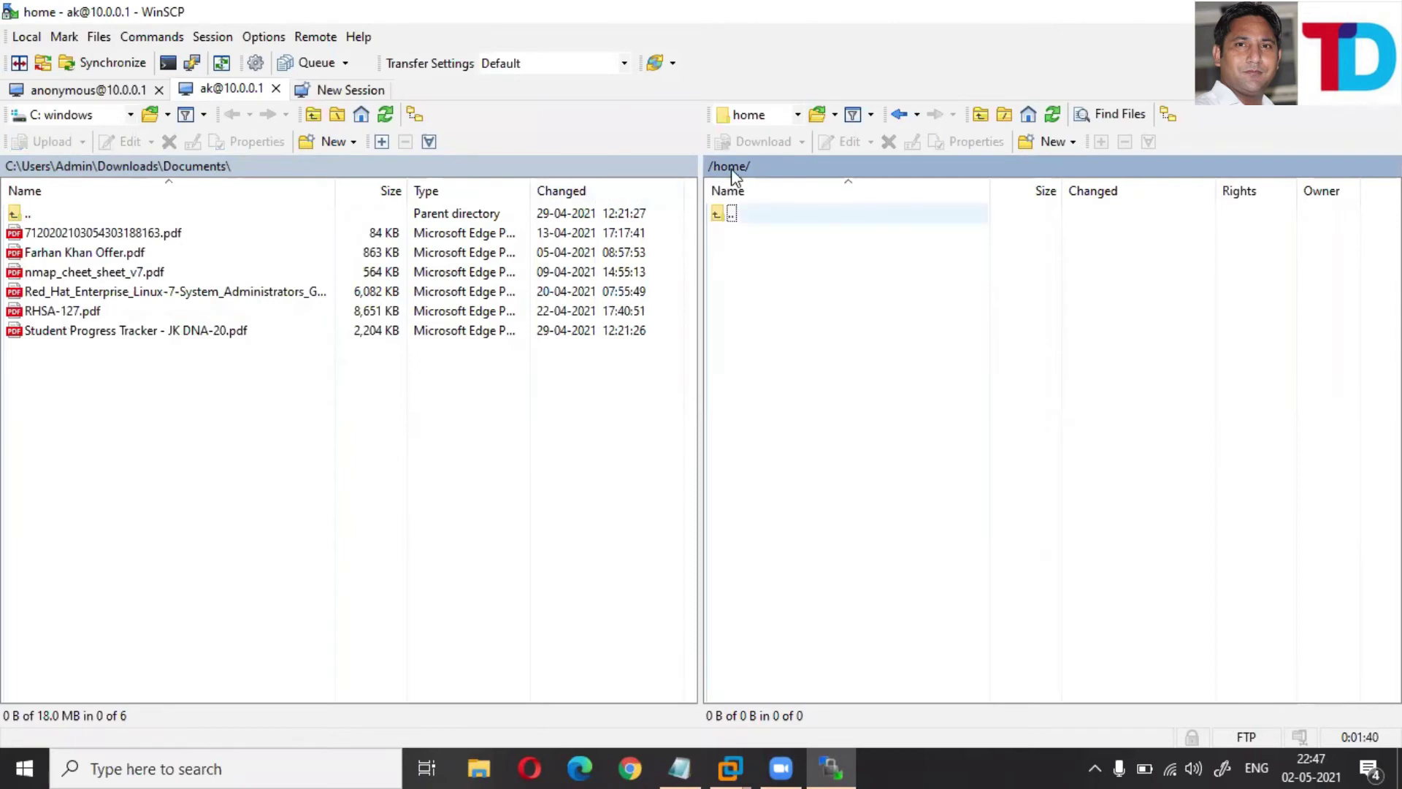
pyautogui.hotkey('ctrl', 'o')
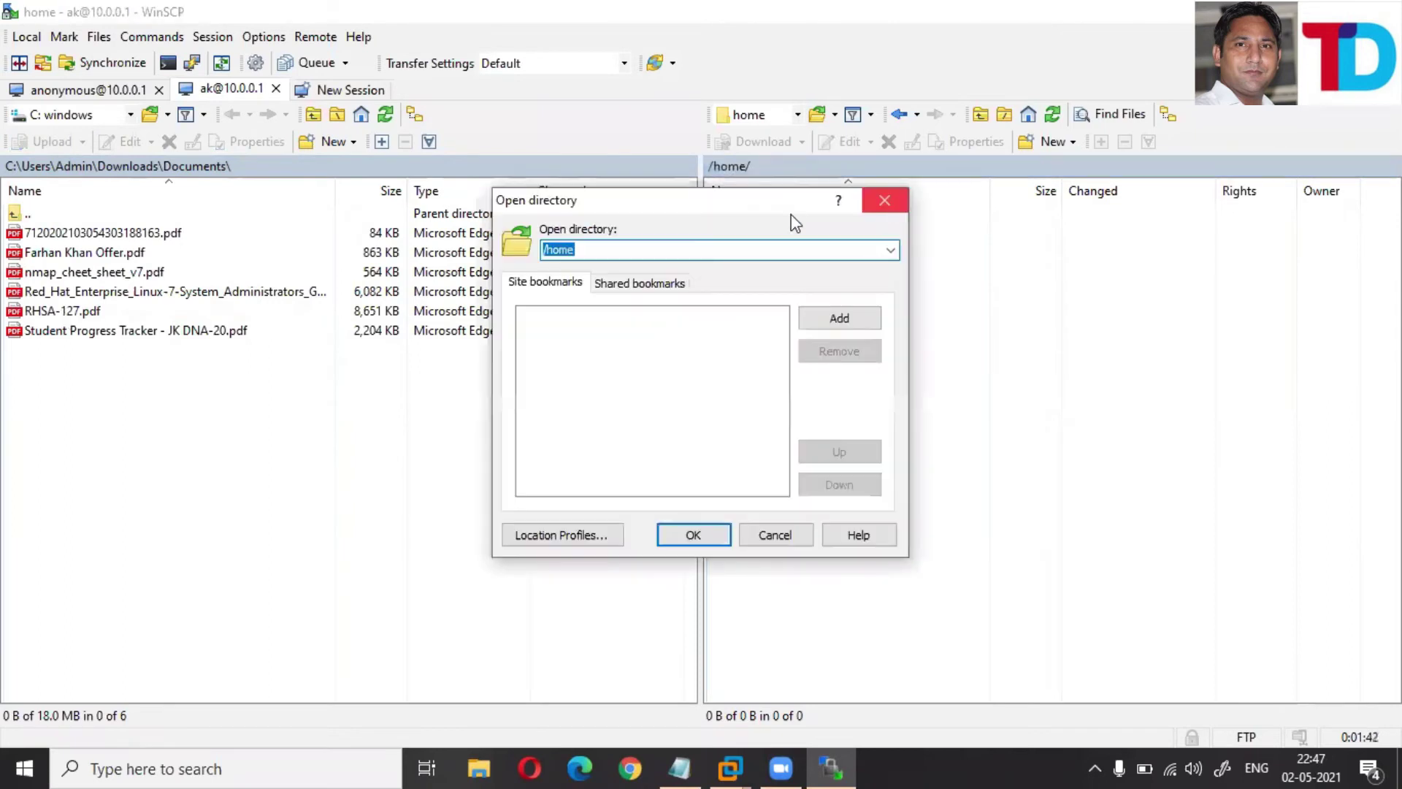
pyautogui.press('Escape')
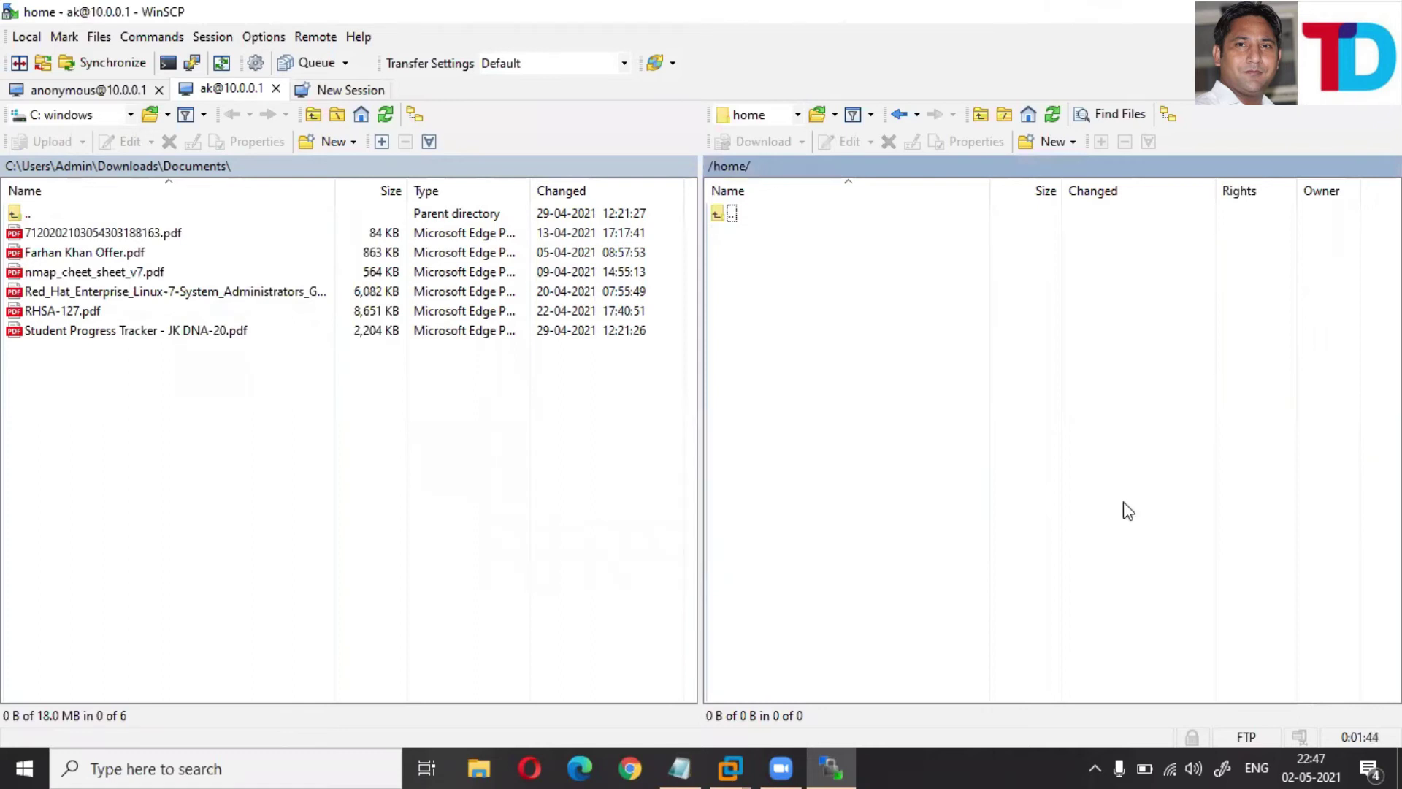
pyautogui.hotkey('ctrl', 'f')
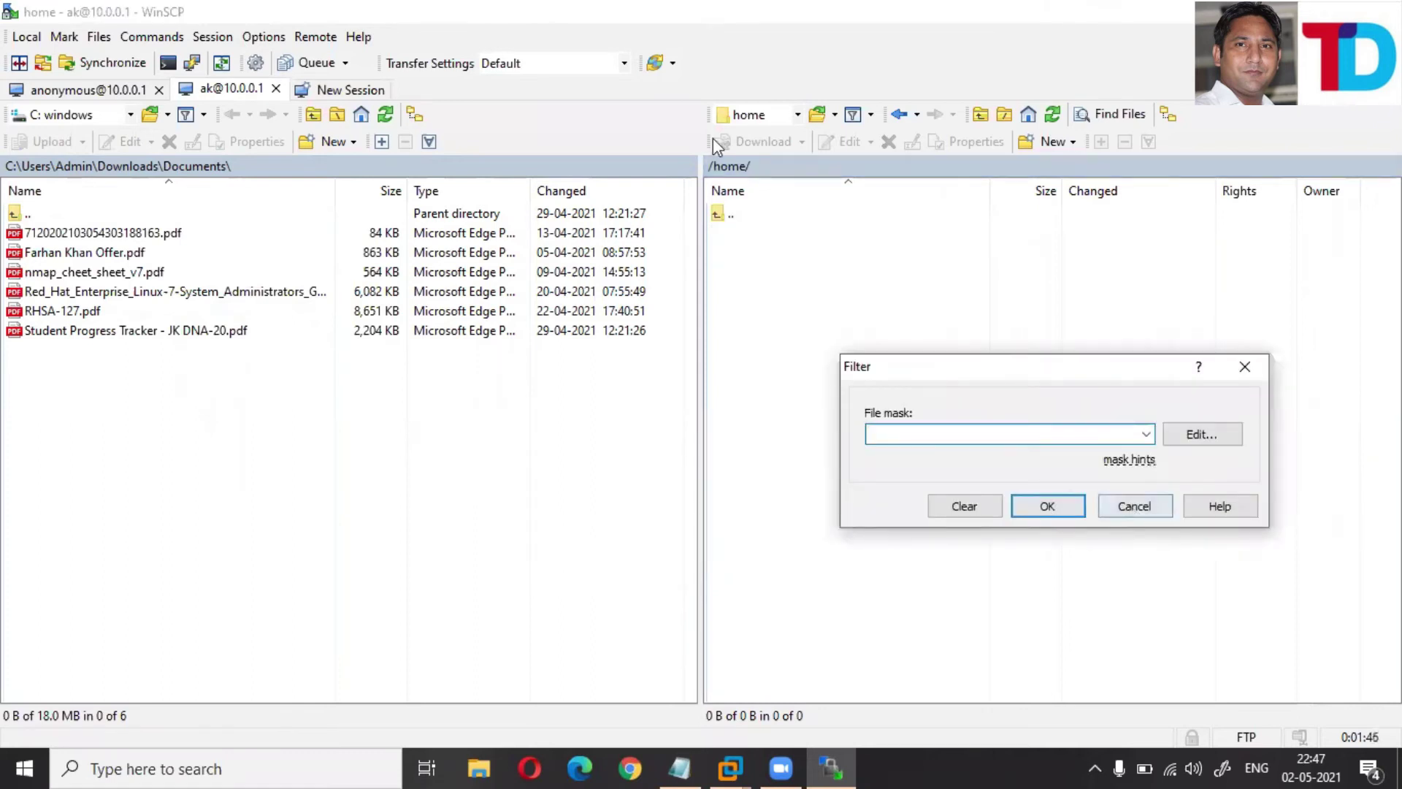
pyautogui.press('Escape')
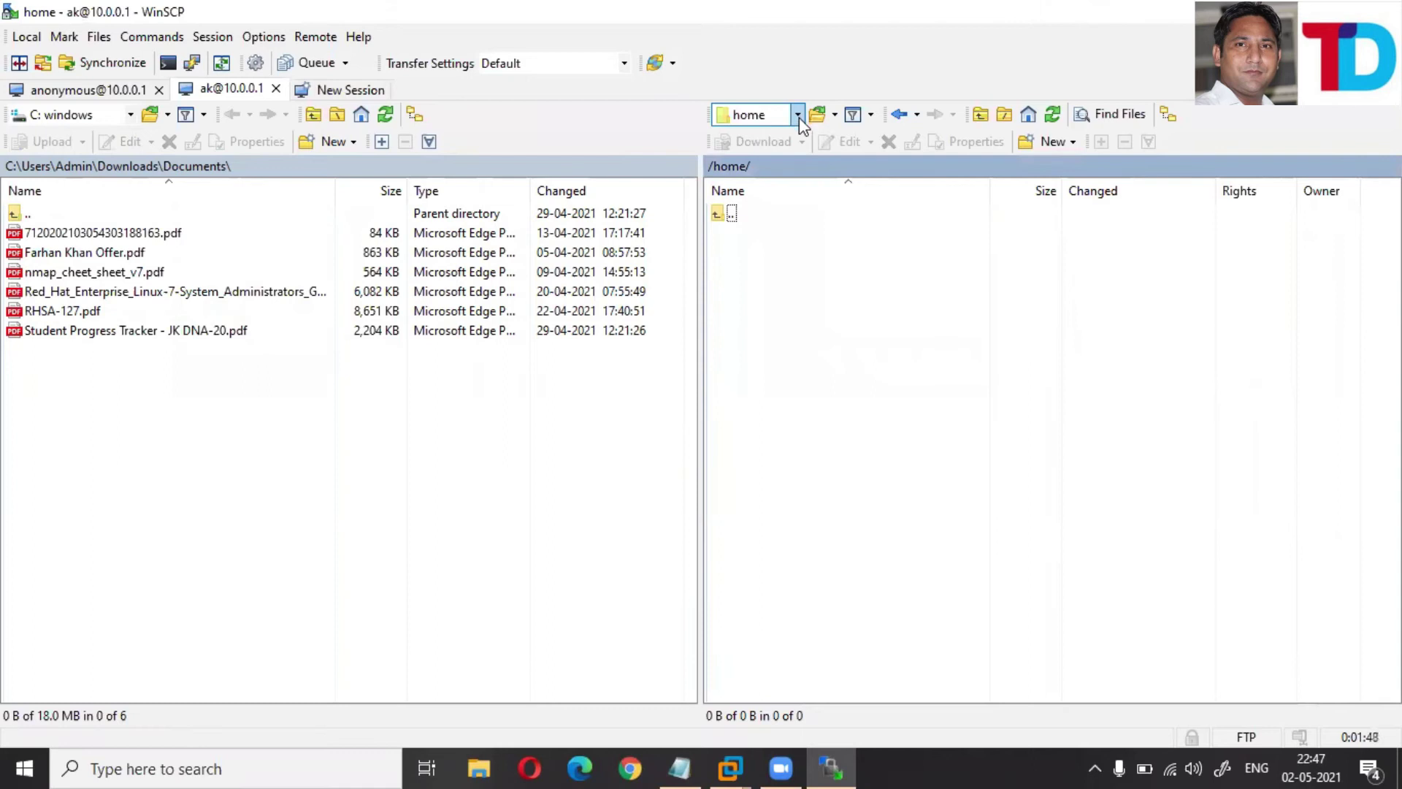
pyautogui.click(800, 117)
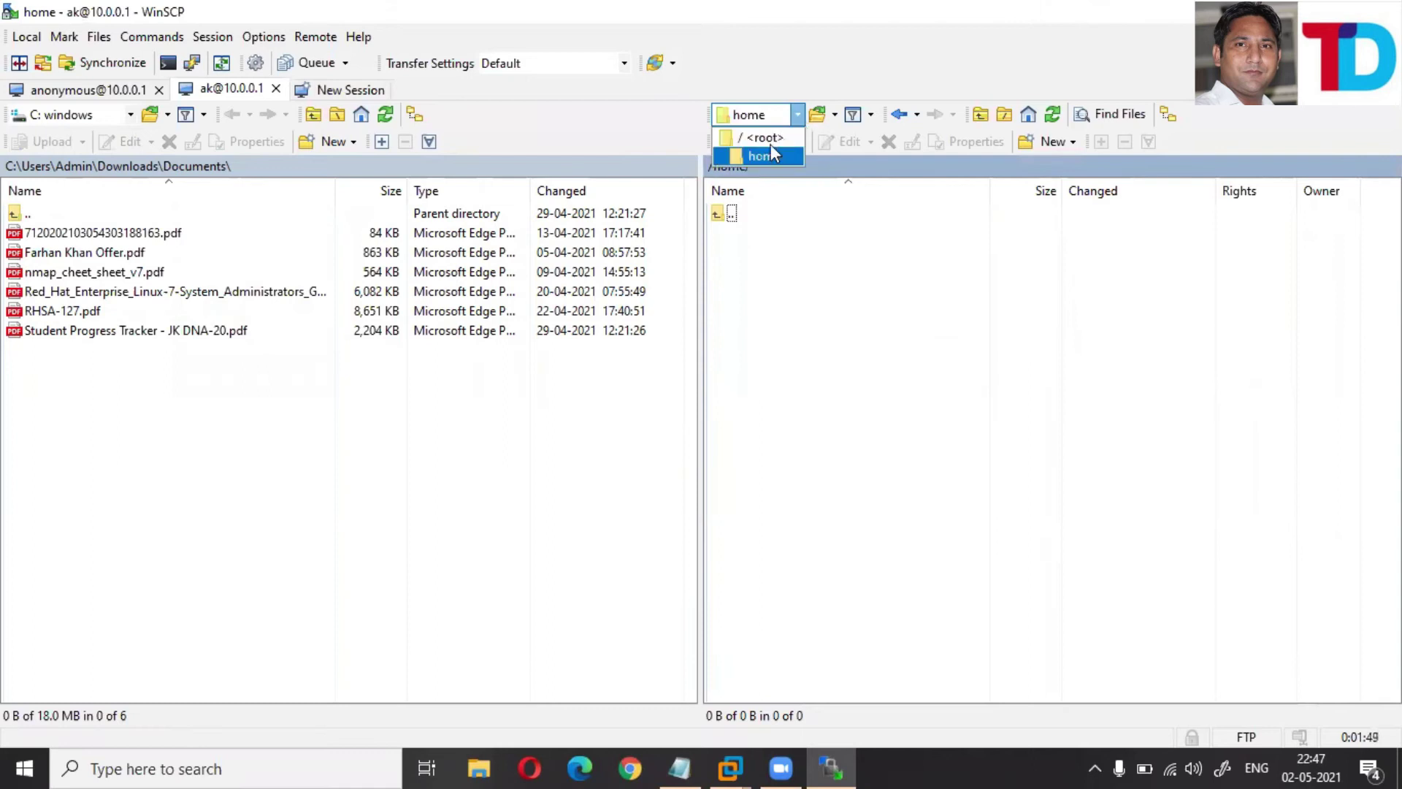
pyautogui.click(326, 397)
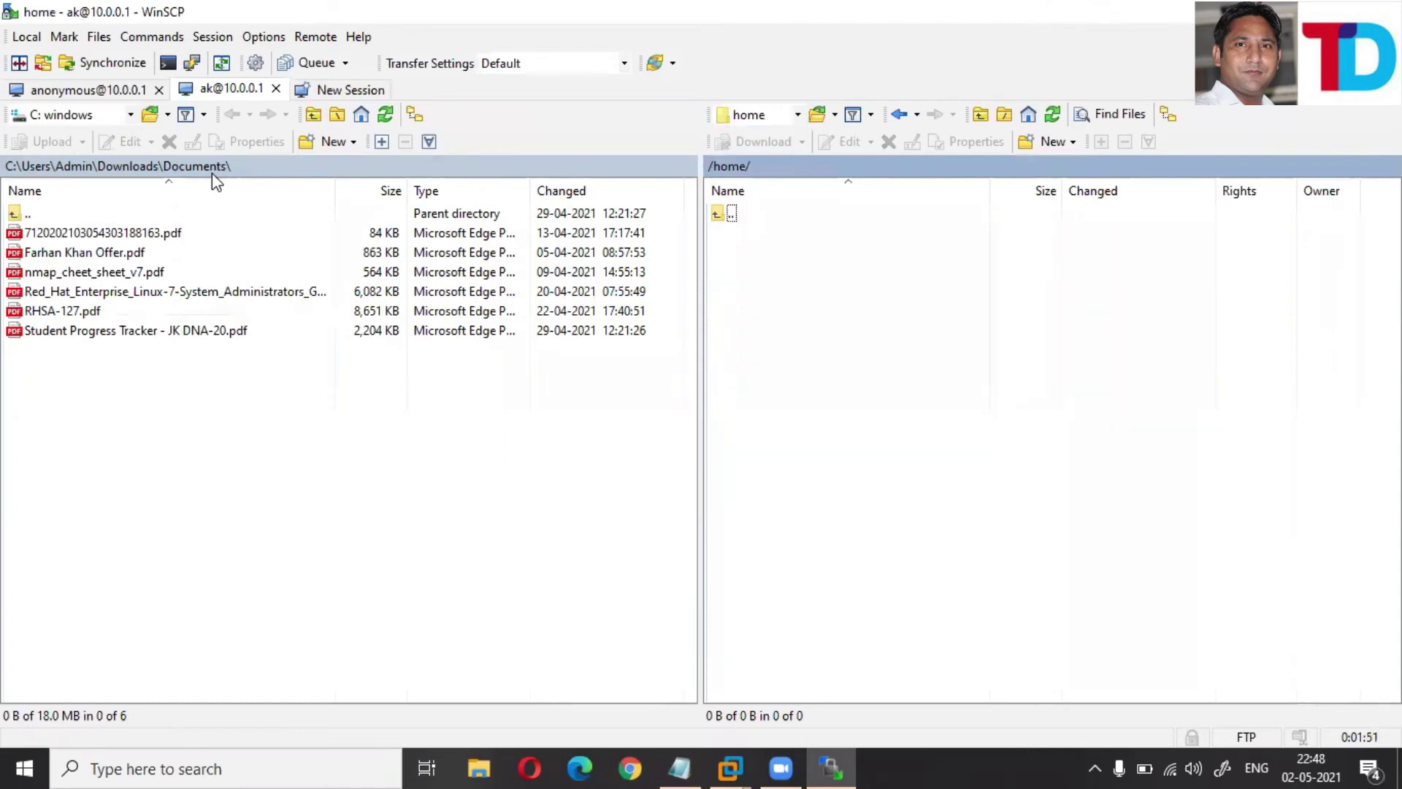
pyautogui.click(276, 89)
# - Log in over FTP to 10.0.0.1 as the new user with its password
pyautogui.click(159, 88)
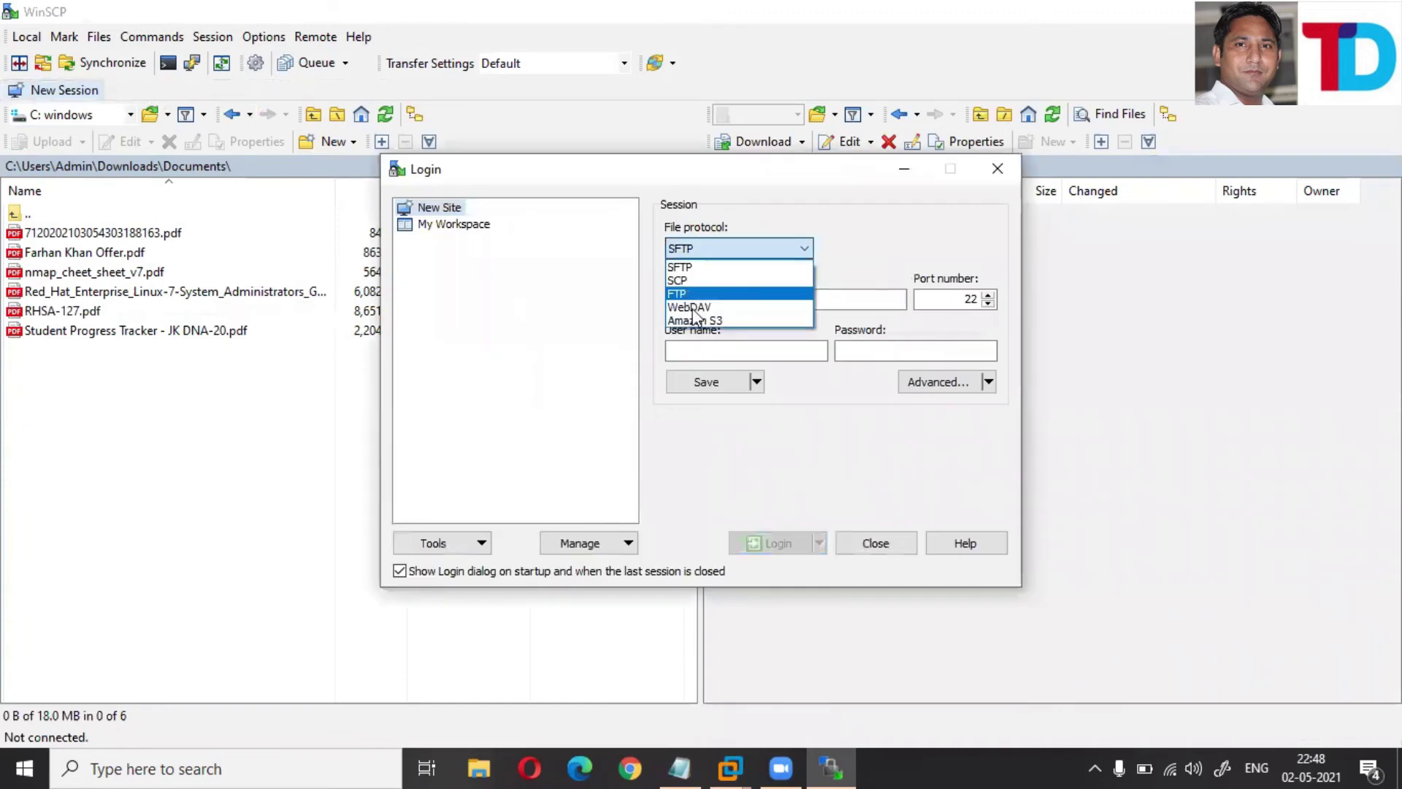
pyautogui.click(693, 292)
pyautogui.click(700, 301)
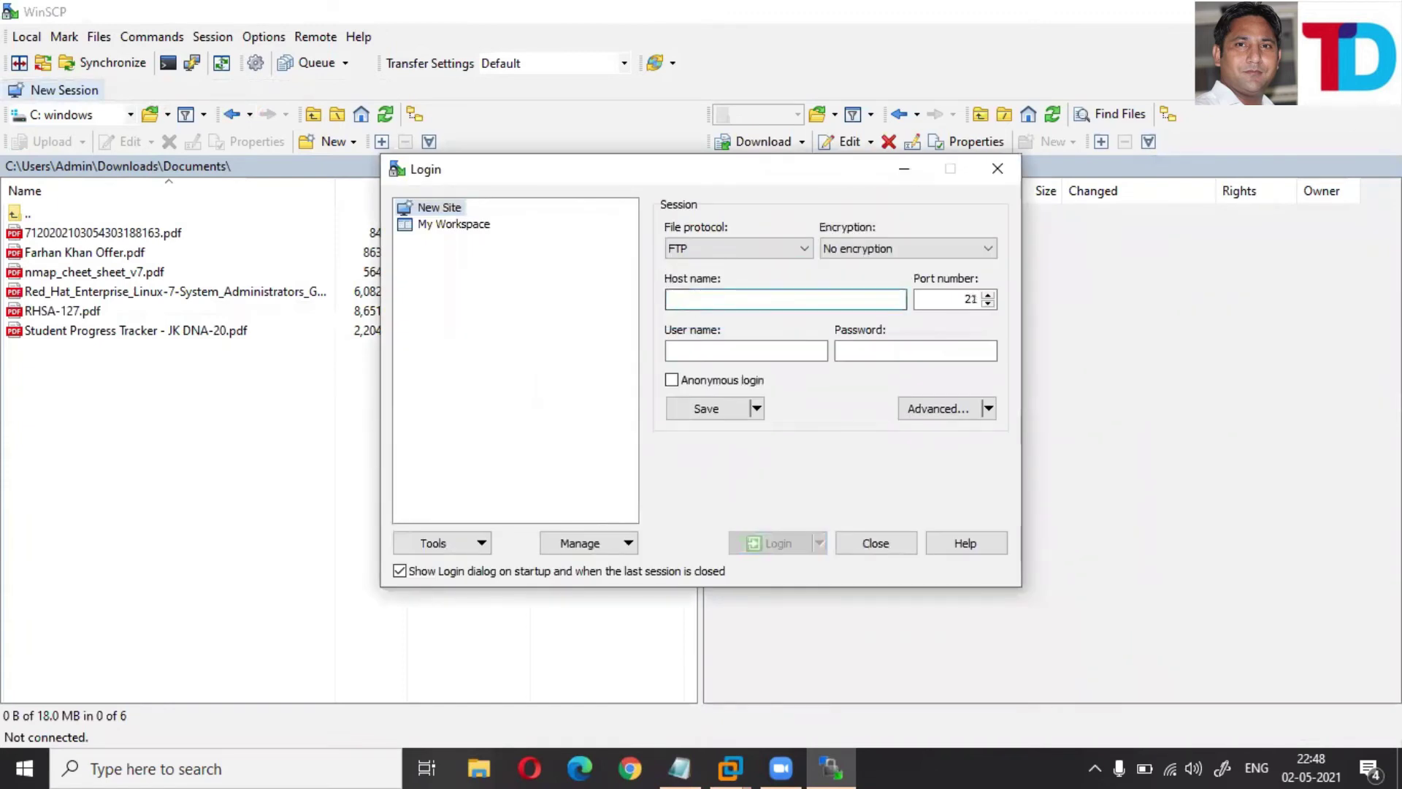
pyautogui.write('10.0.0.1')
pyautogui.press('Tab')
pyautogui.write('ak')
pyautogui.press('Tab')
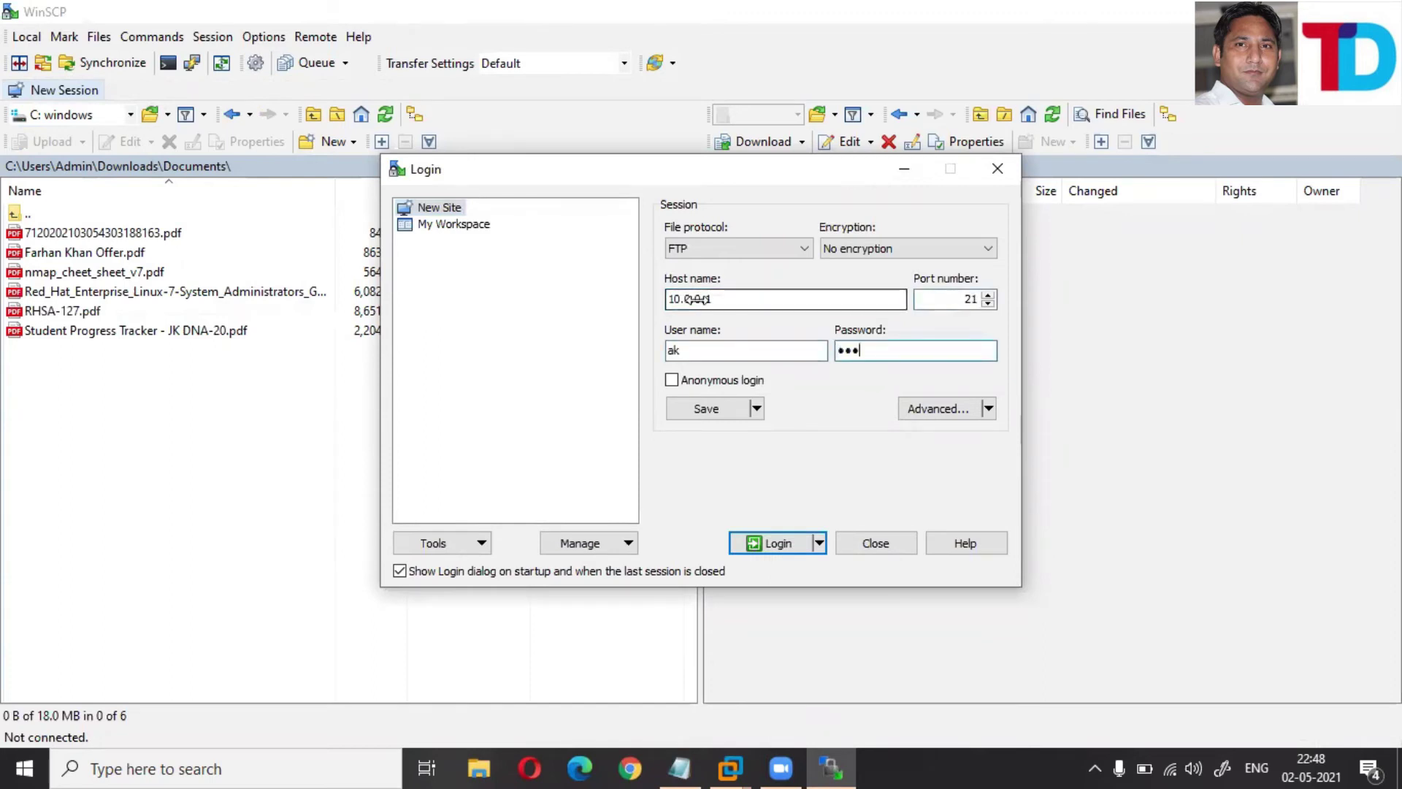
pyautogui.press('Return')
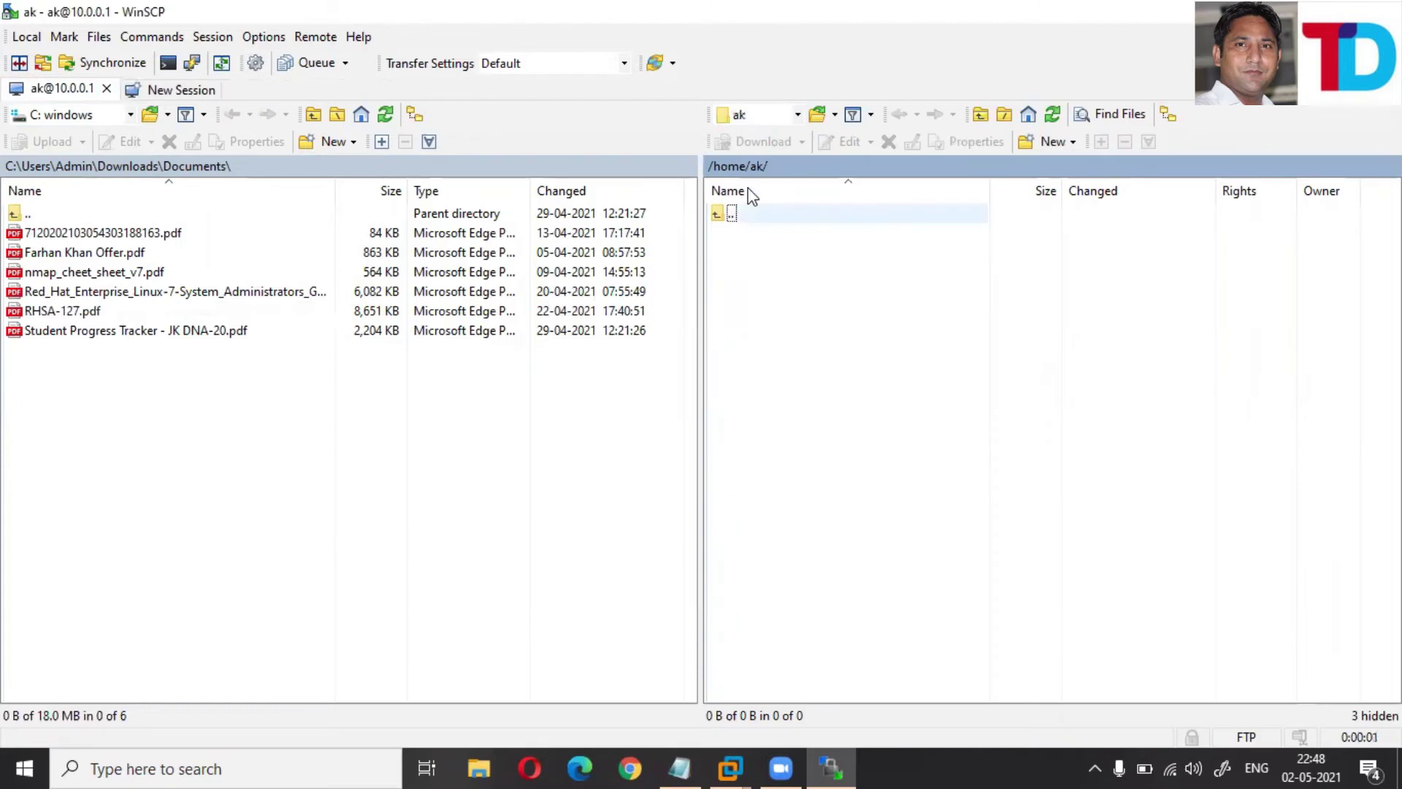
# - Upload RHSA-127.pdf into the user's home folder on the server
pyautogui.rightClick(50, 314)
pyautogui.moveTo(179, 372)
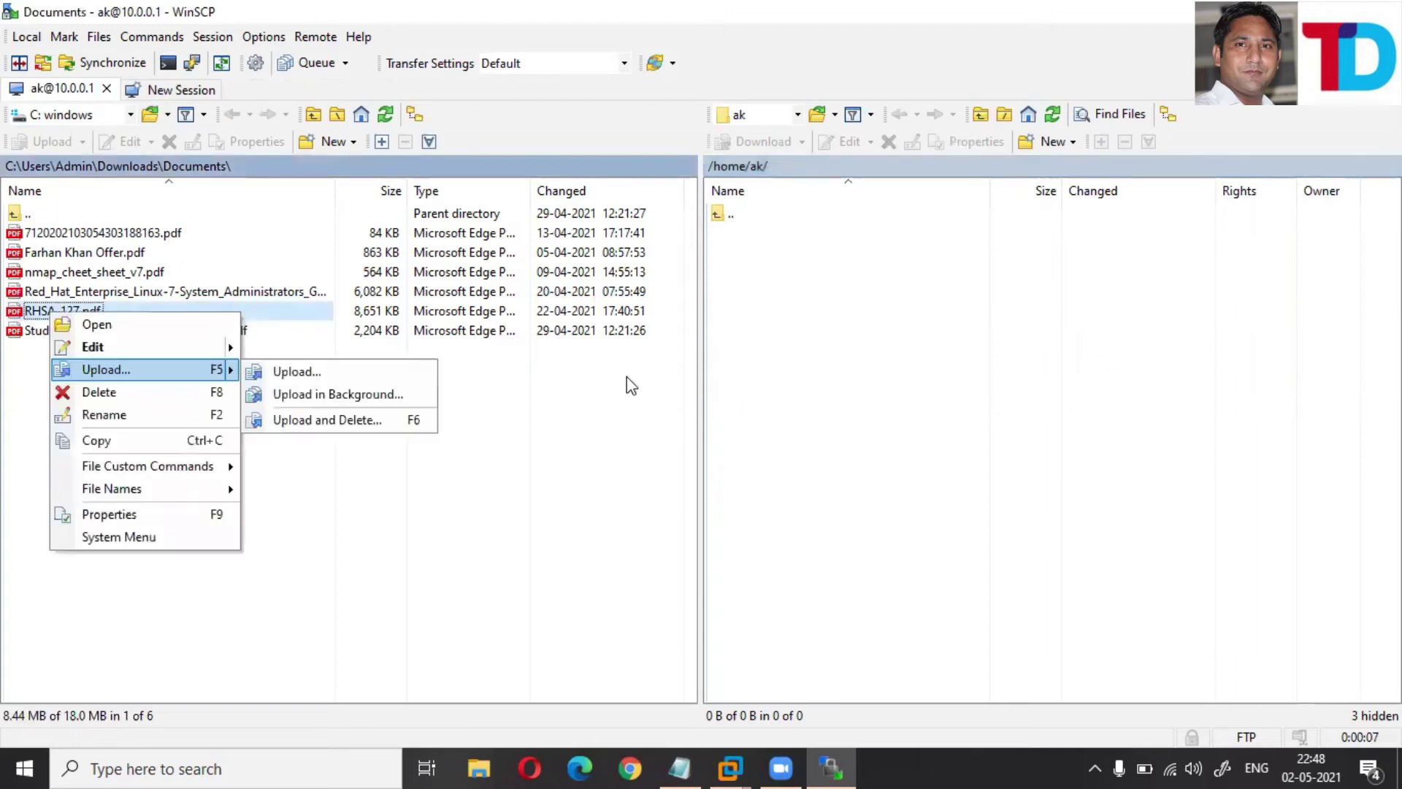
pyautogui.press('F5')
pyautogui.click(744, 439)
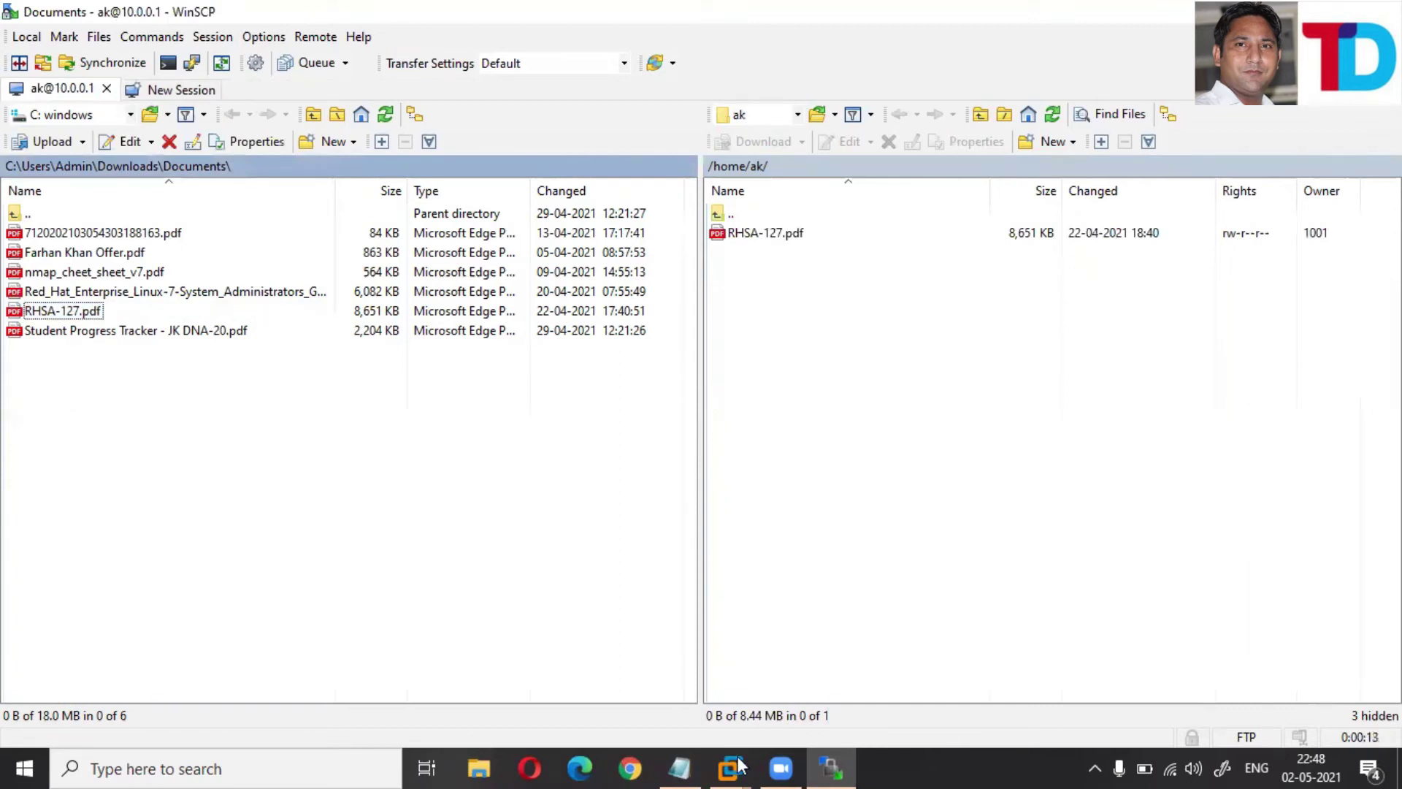
# - Bring the RHEL terminal forward and highlight the chmod 777 and chown ftp:ftp commands
pyautogui.moveTo(730, 768)
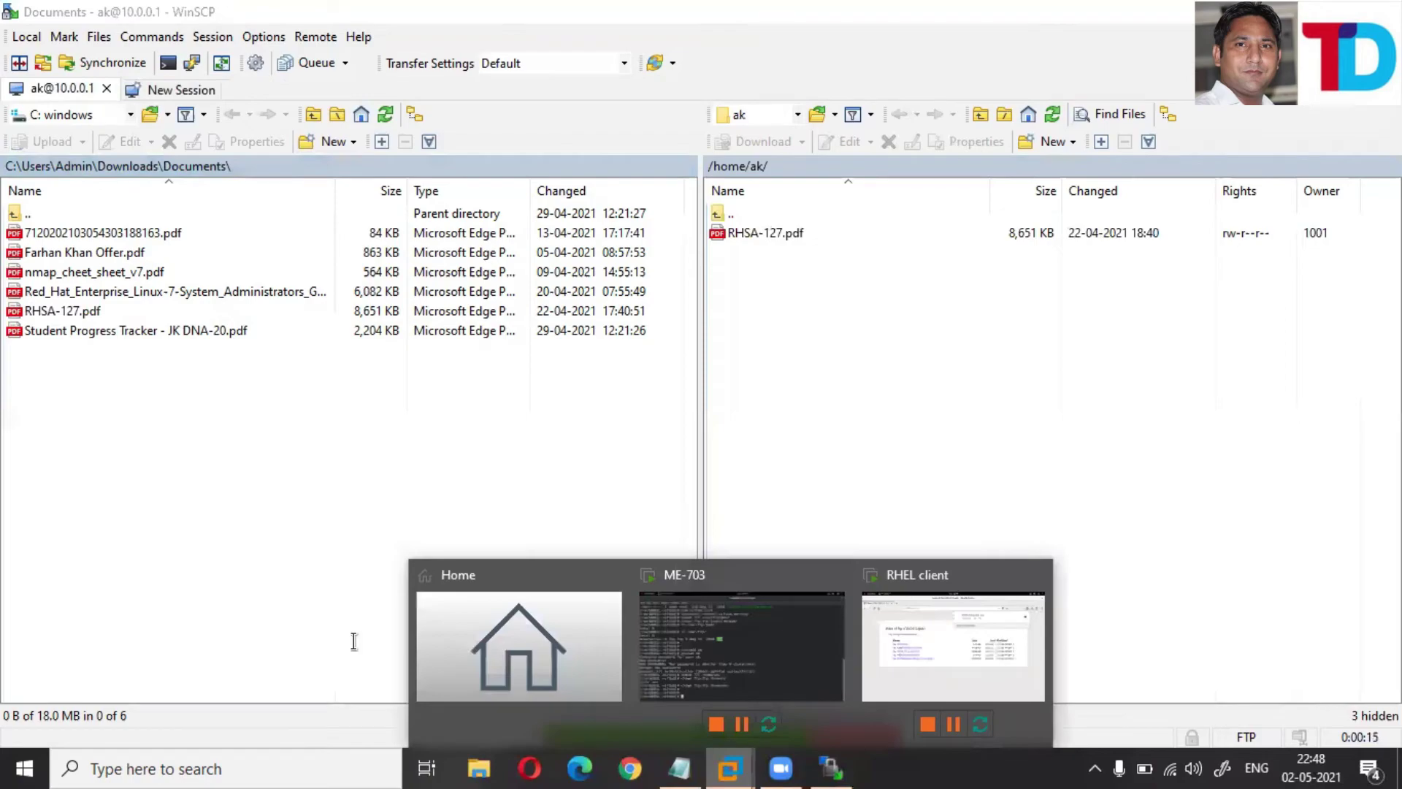
pyautogui.click(971, 577)
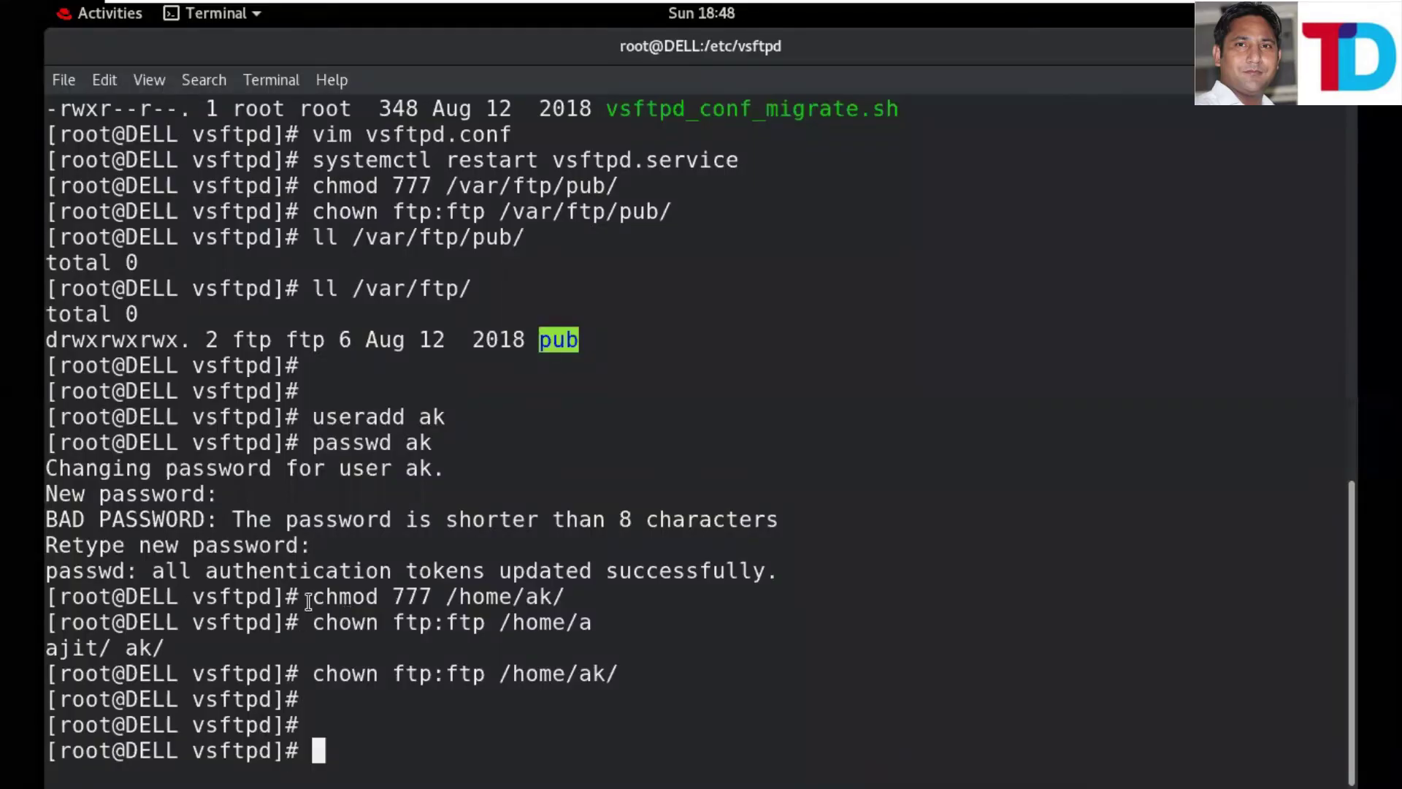
pyautogui.moveTo(514, 620); pyautogui.dragTo(313, 596)
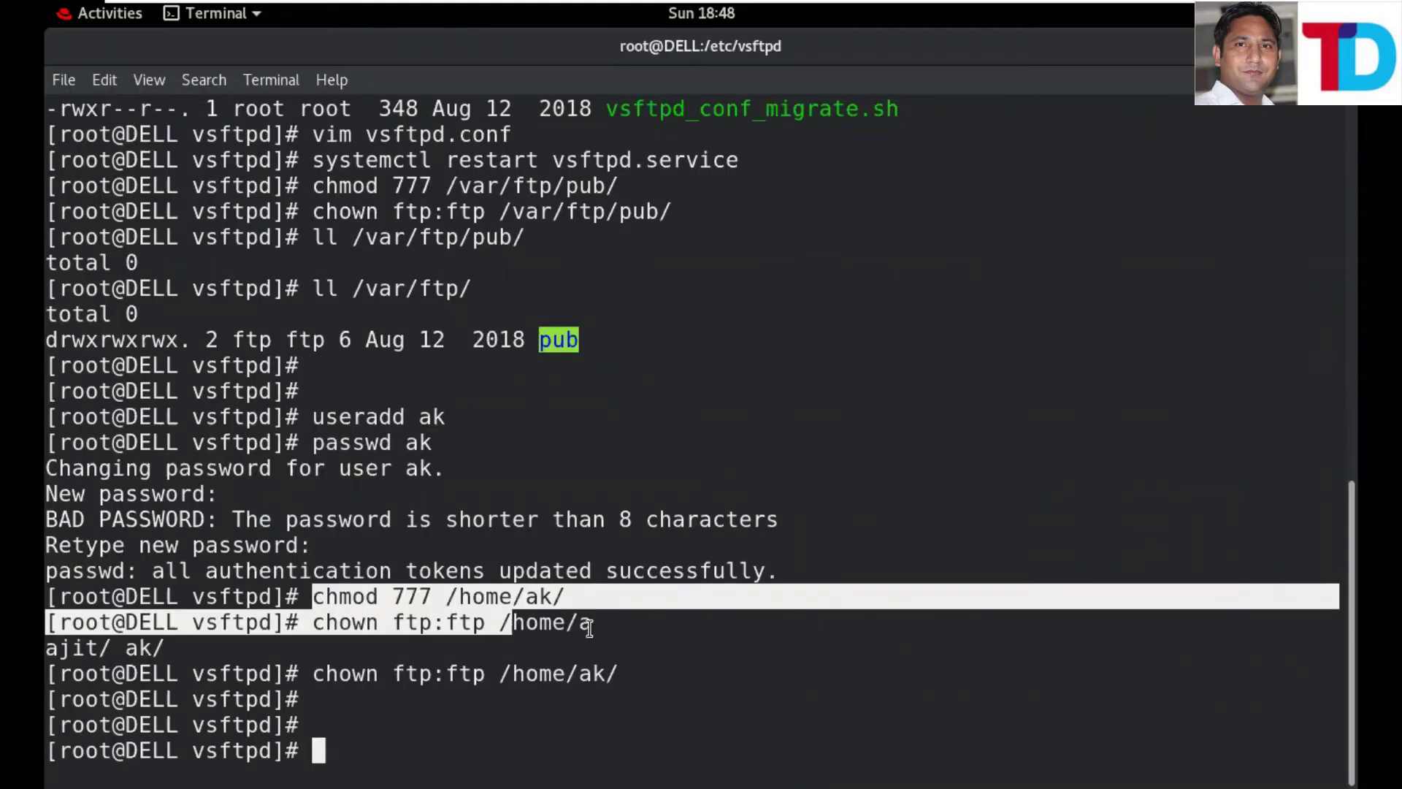
pyautogui.moveTo(589, 628); pyautogui.dragTo(598, 629)
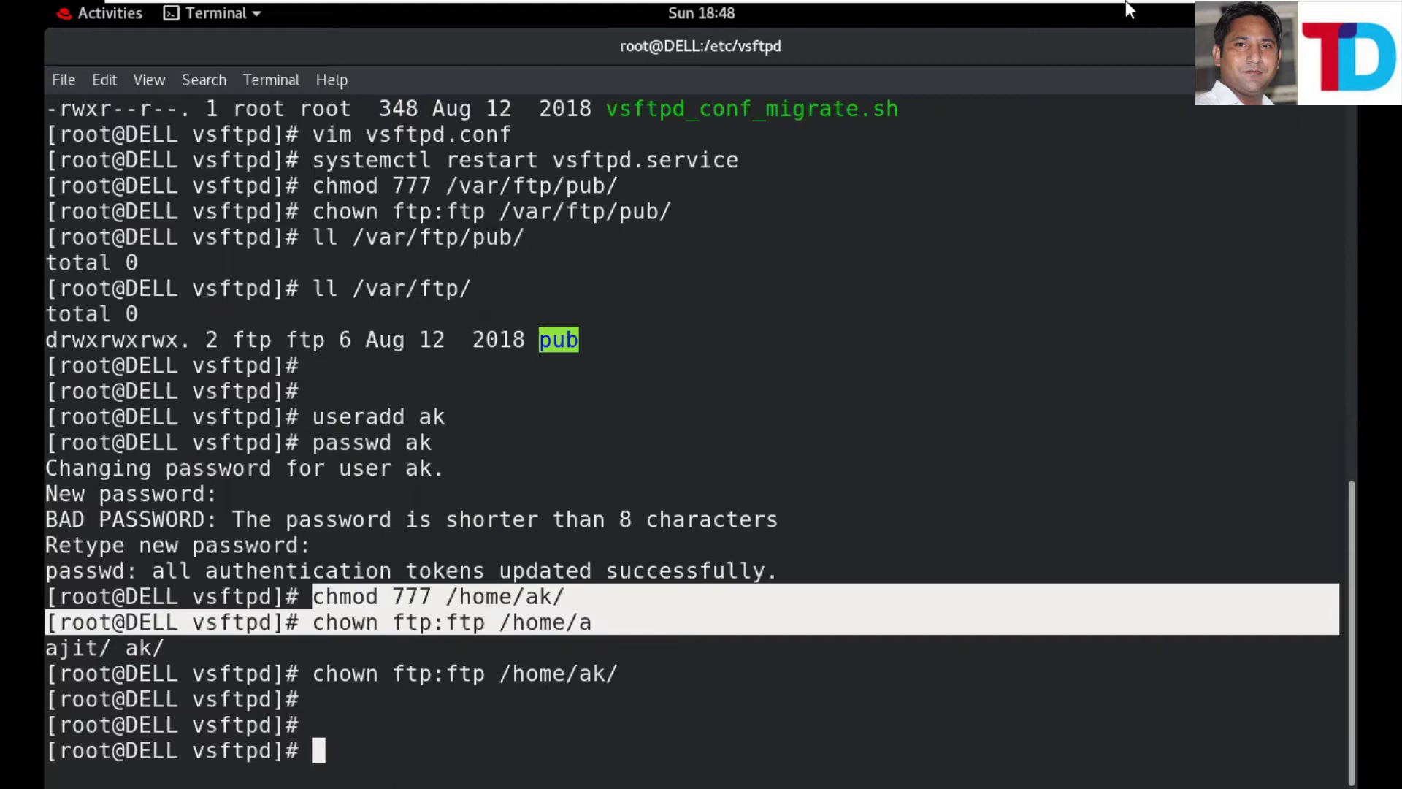
pyautogui.moveTo(701, 2)
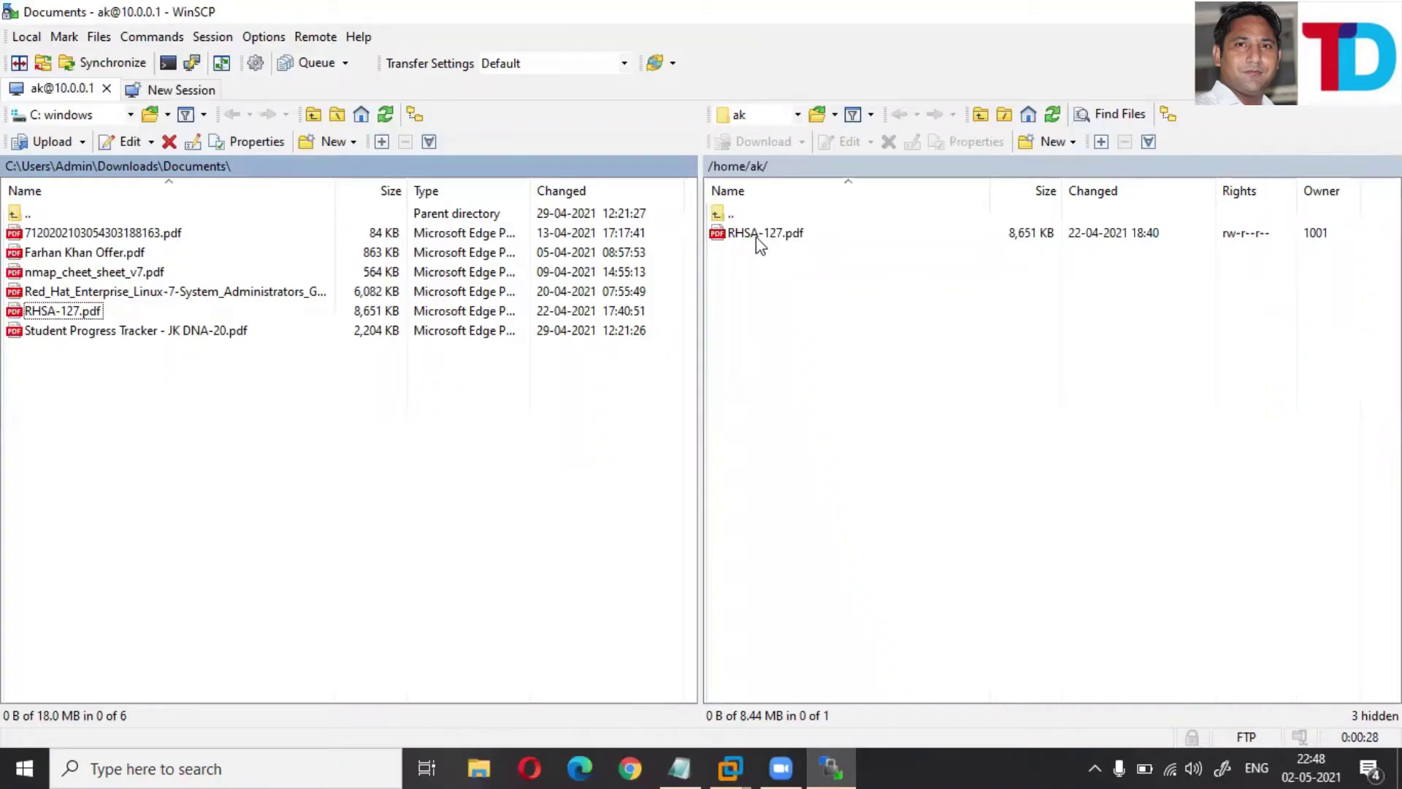
pyautogui.click(752, 237)
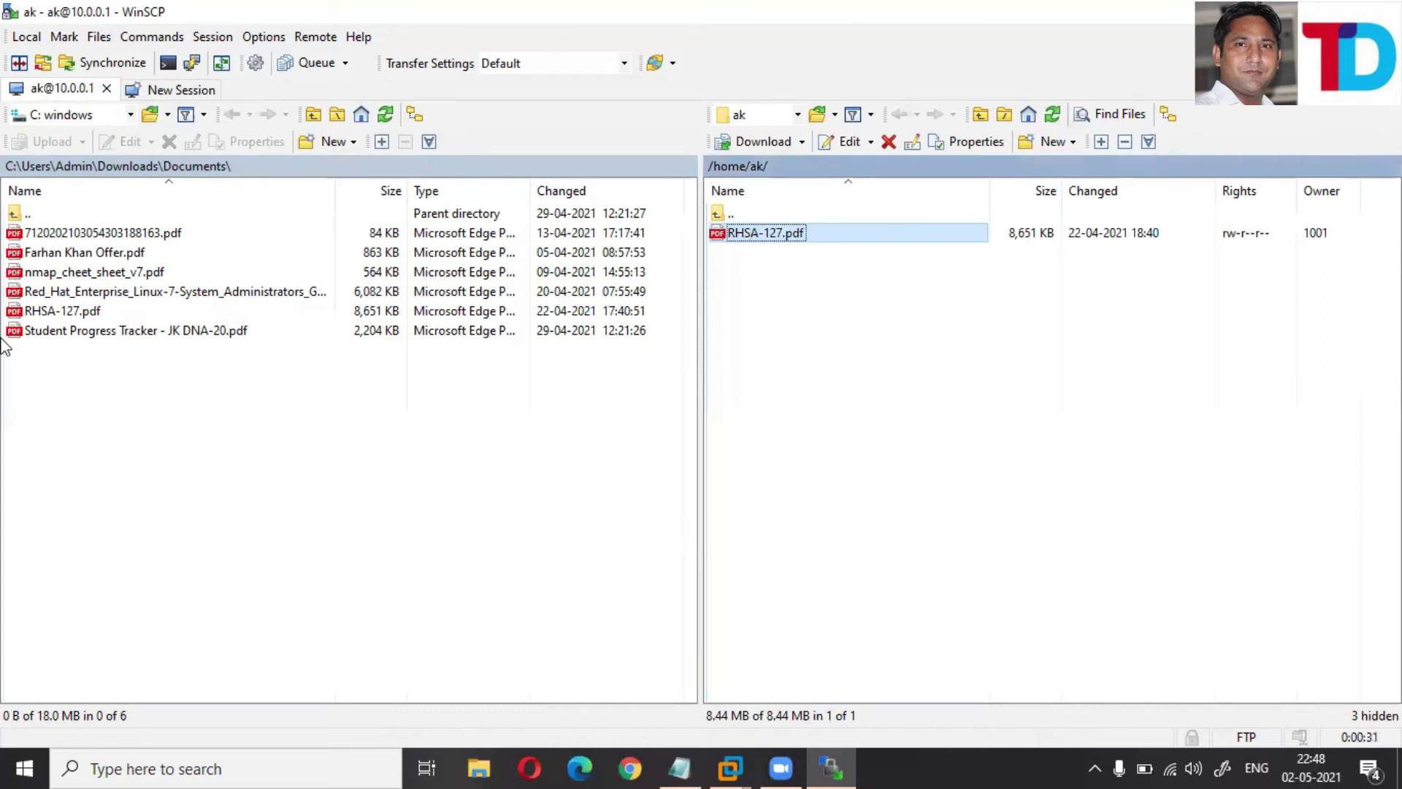
pyautogui.press('F2')
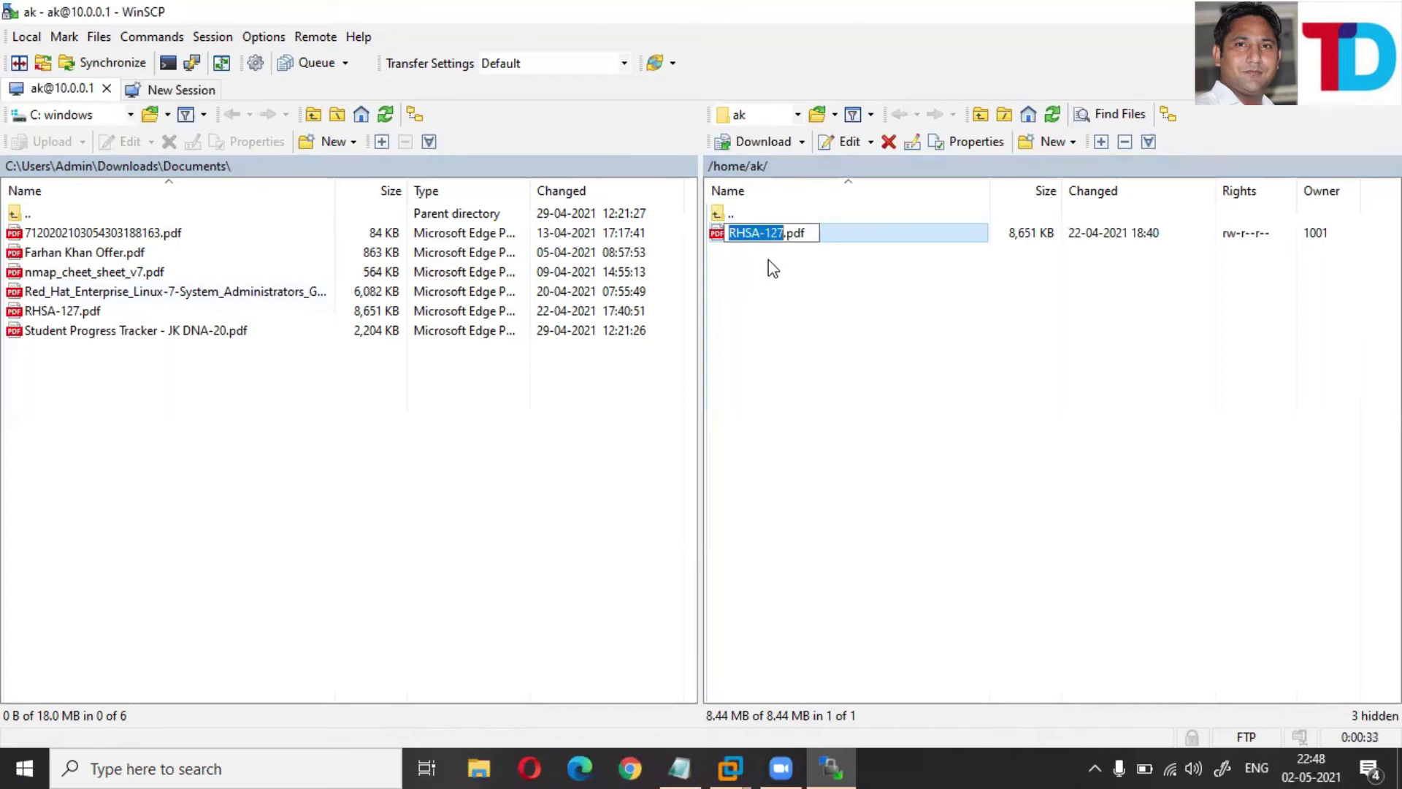
pyautogui.click(769, 261)
pyautogui.click(731, 241)
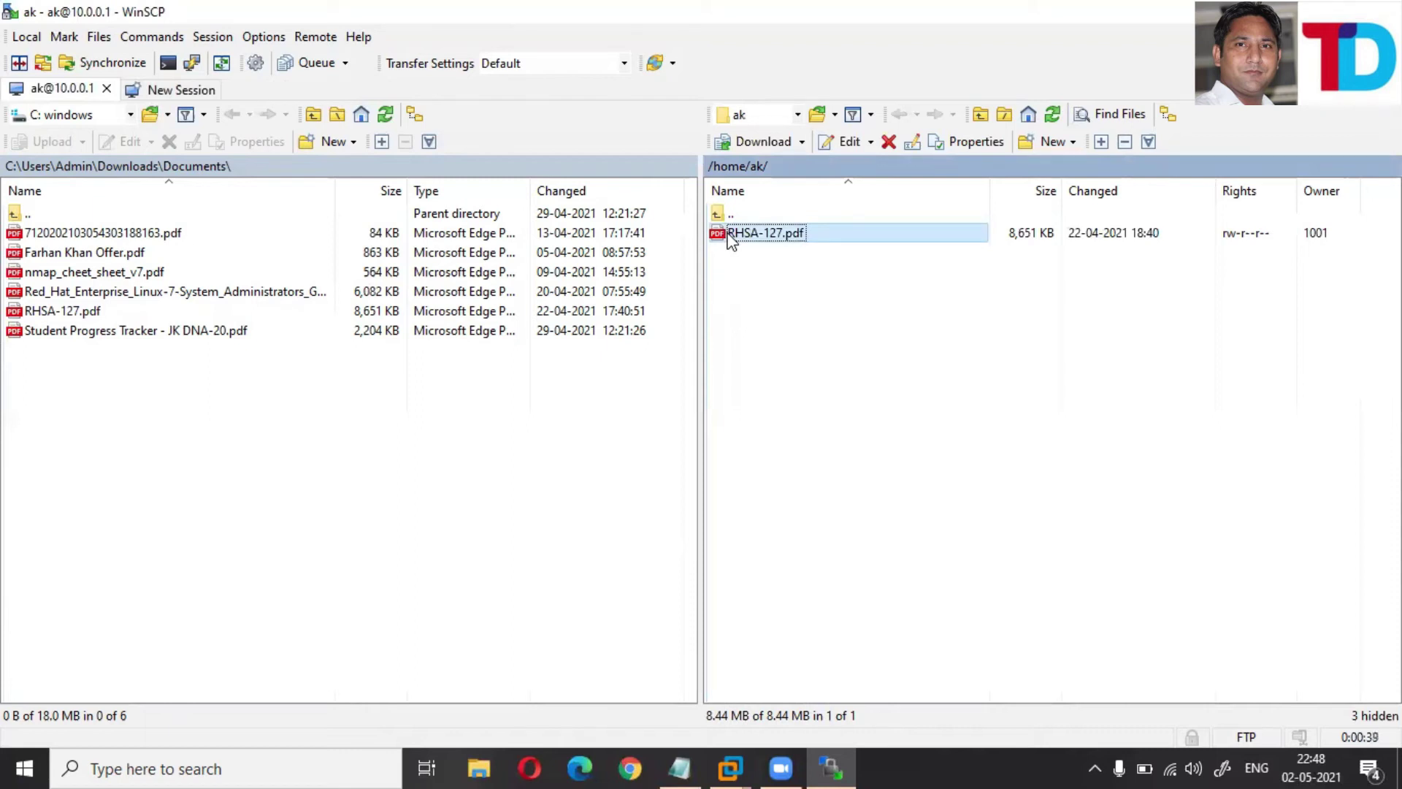
pyautogui.click(758, 312)
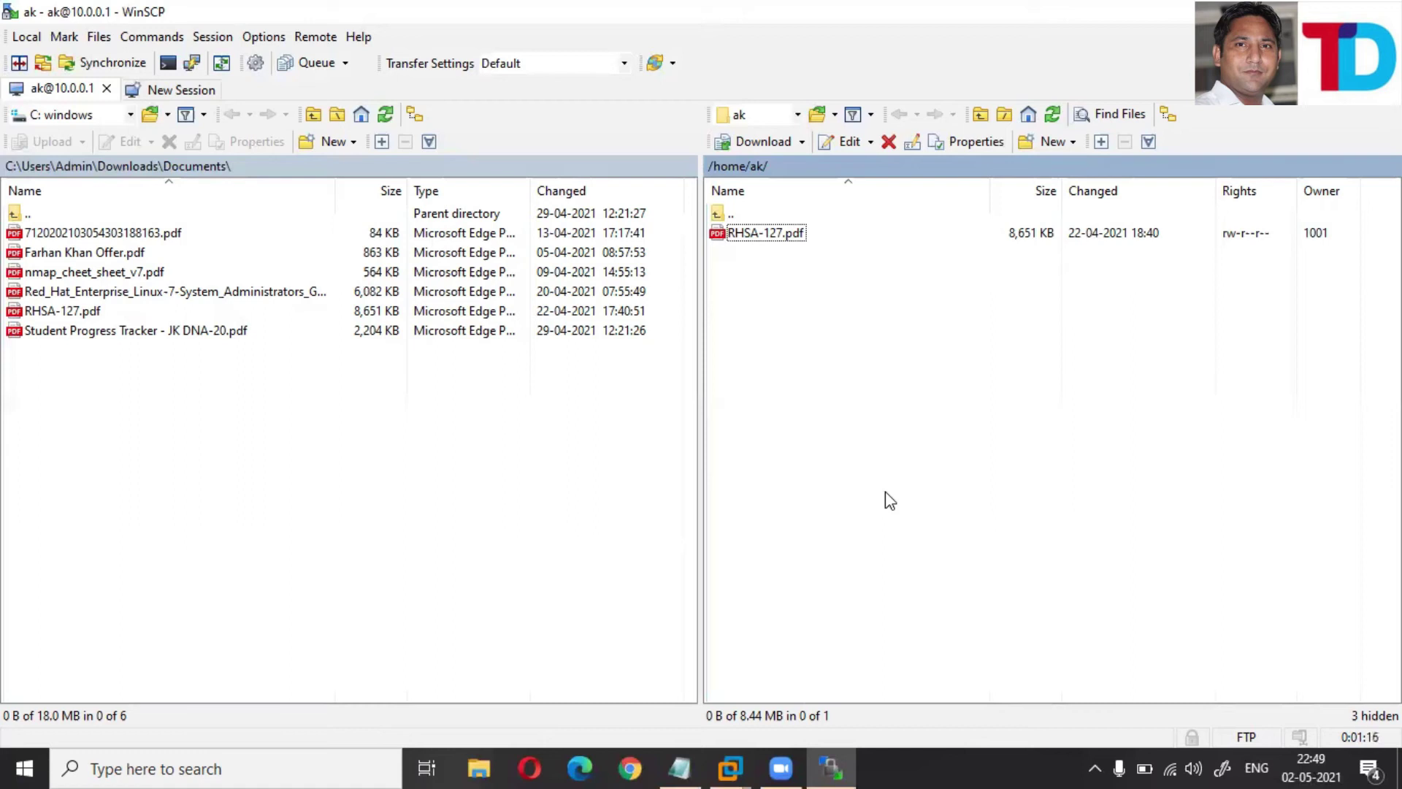
pyautogui.hotkey('alt', 'Tab')
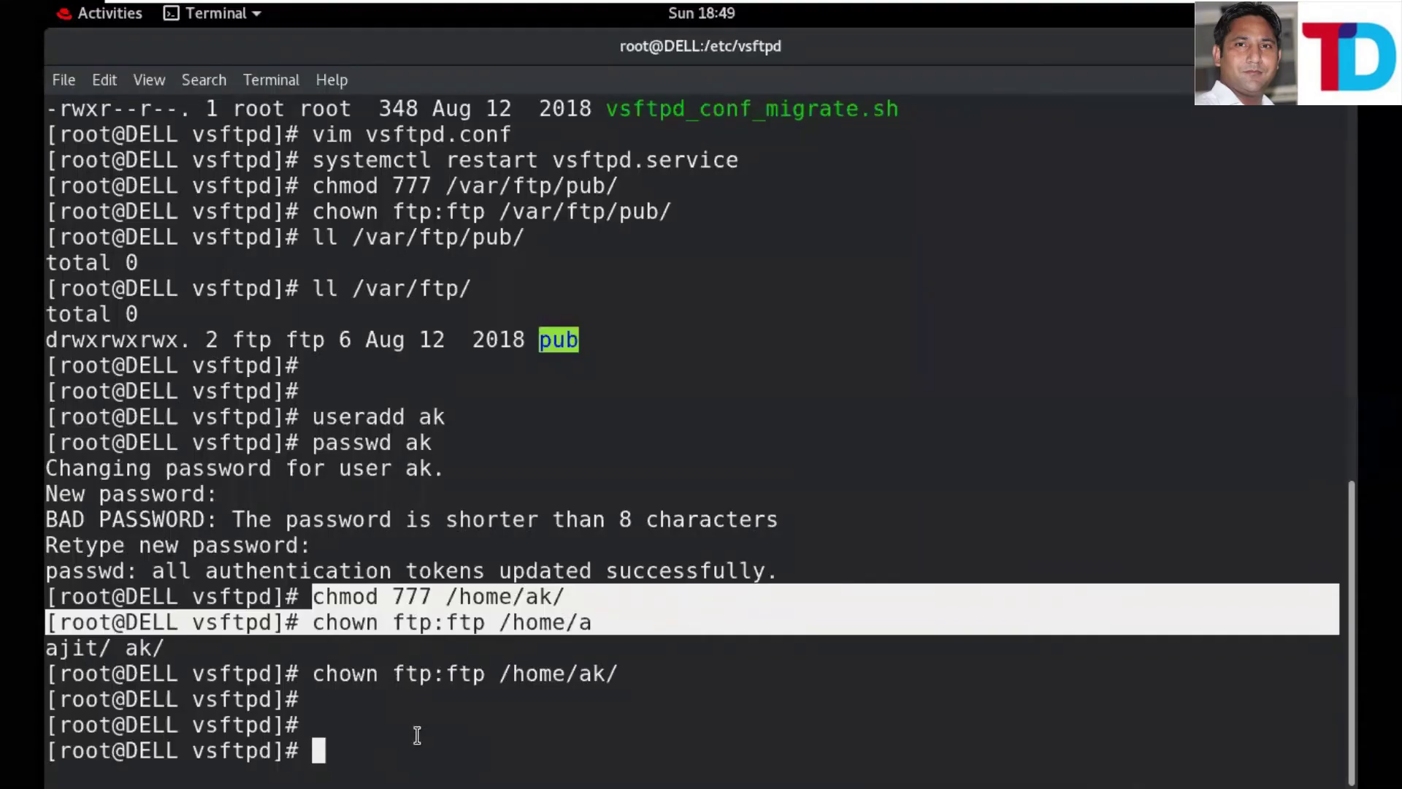
# - Recall the vim vsftpd.conf command from history to open the config file
pyautogui.click(417, 735)
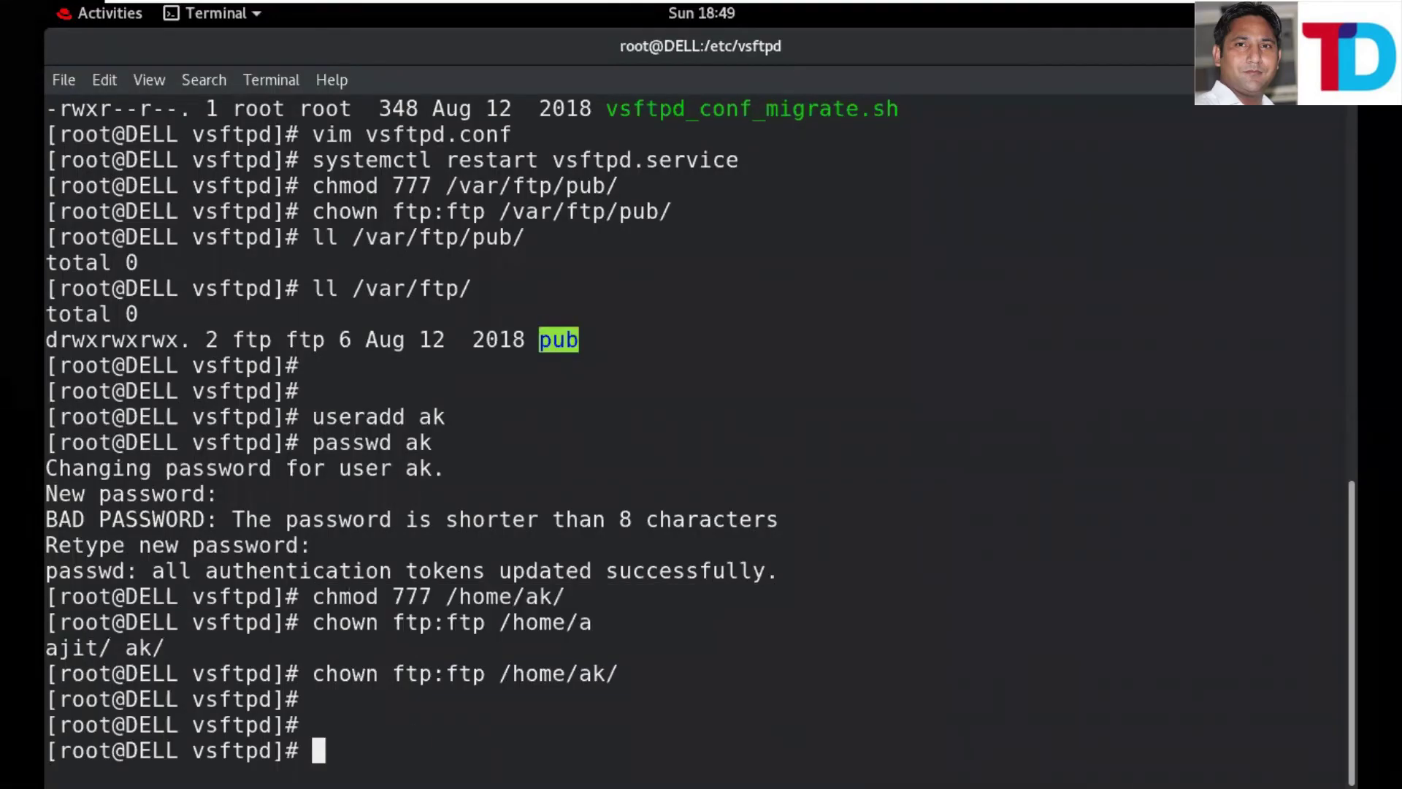
pyautogui.press('Up')
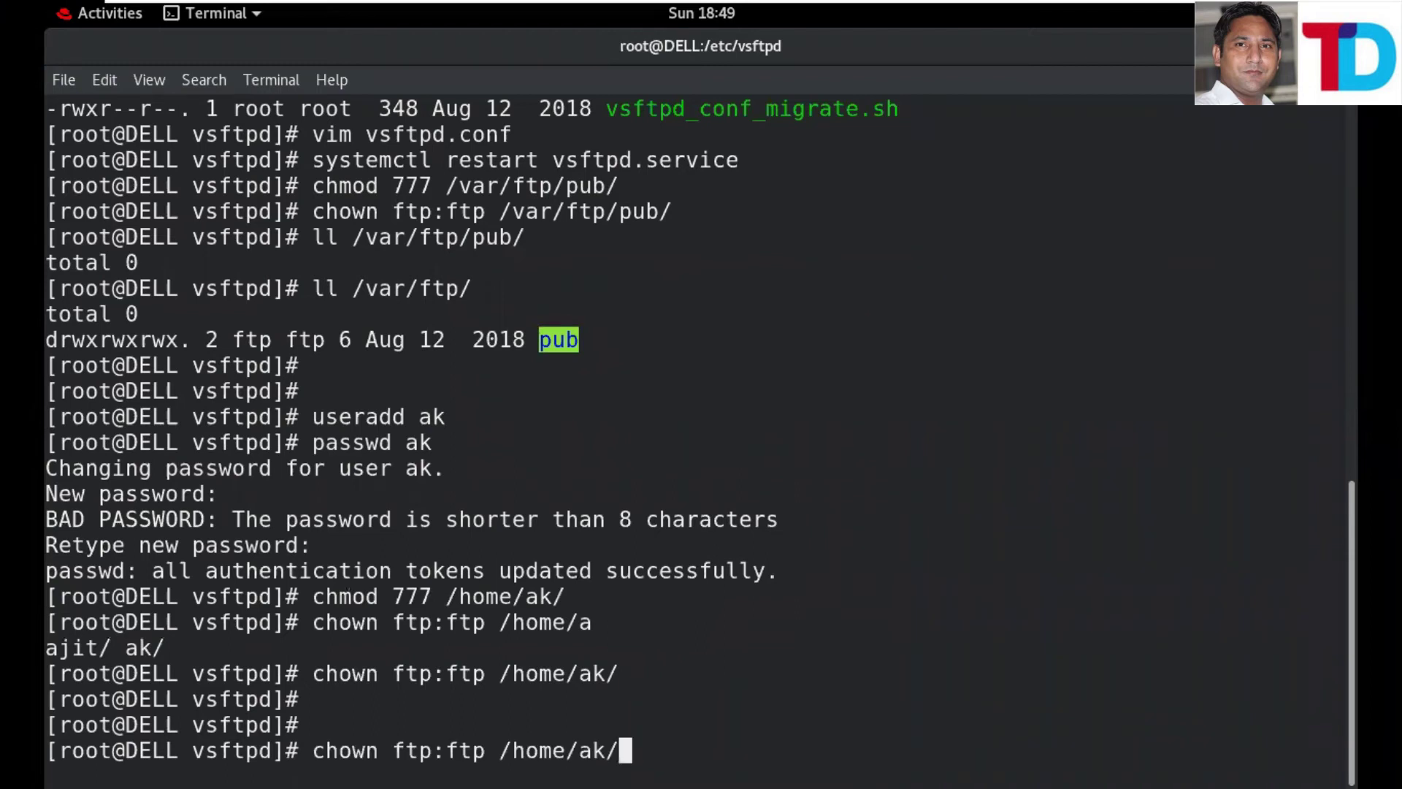
pyautogui.press('Up')
pyautogui.press('Up')
pyautogui.press('Up')
pyautogui.press('Up')
pyautogui.press('Up')
pyautogui.press('Up')
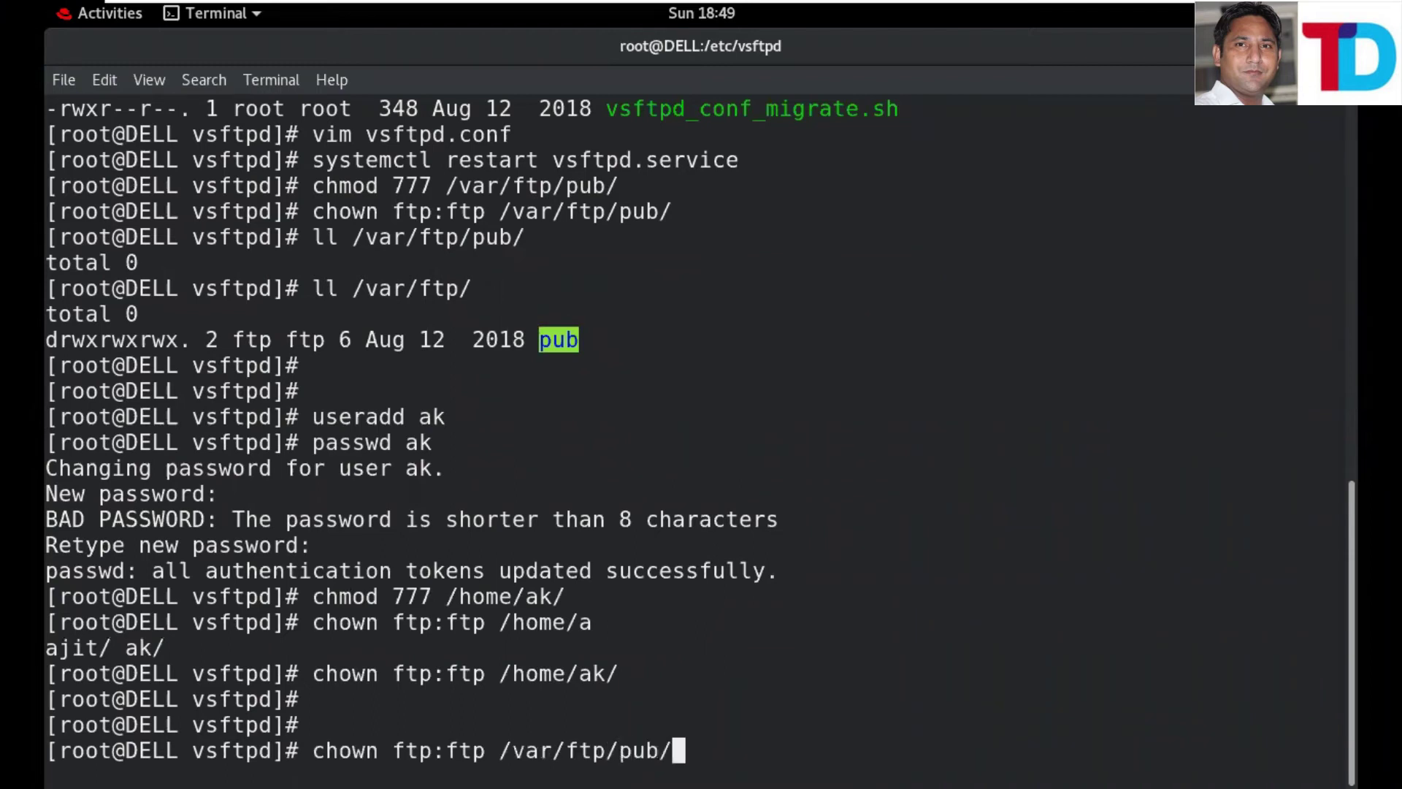
pyautogui.press('Up')
pyautogui.press('Up')
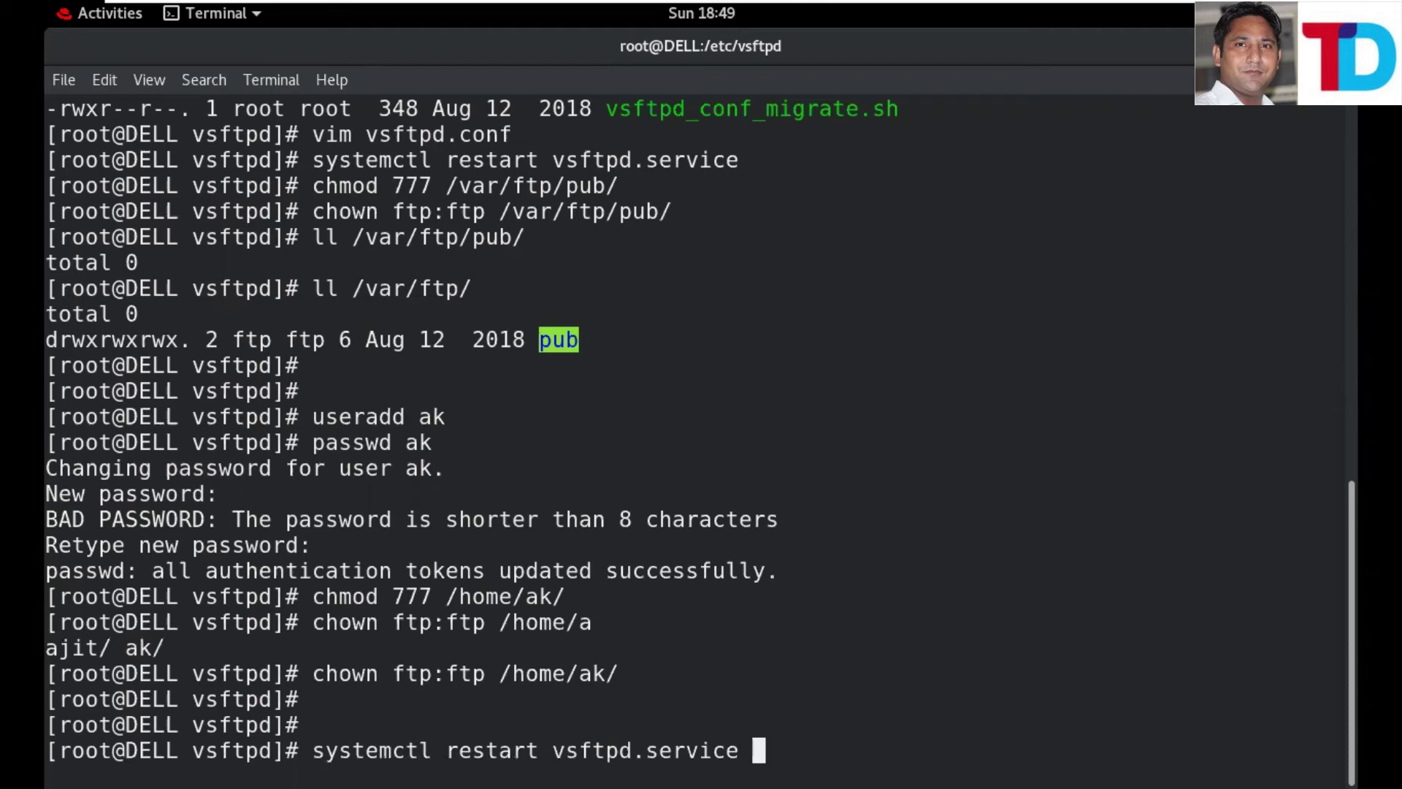
pyautogui.press('Up')
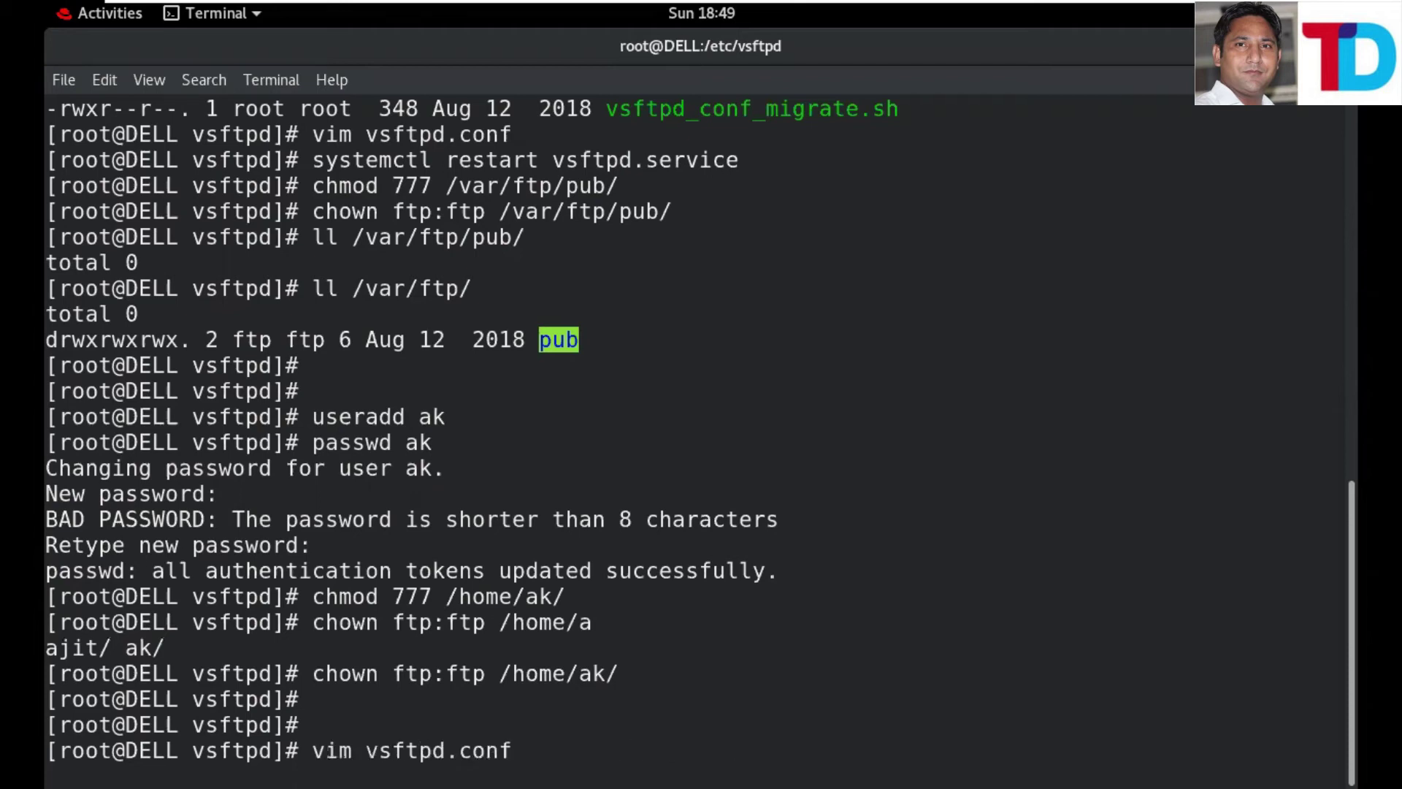
pyautogui.press('Return')
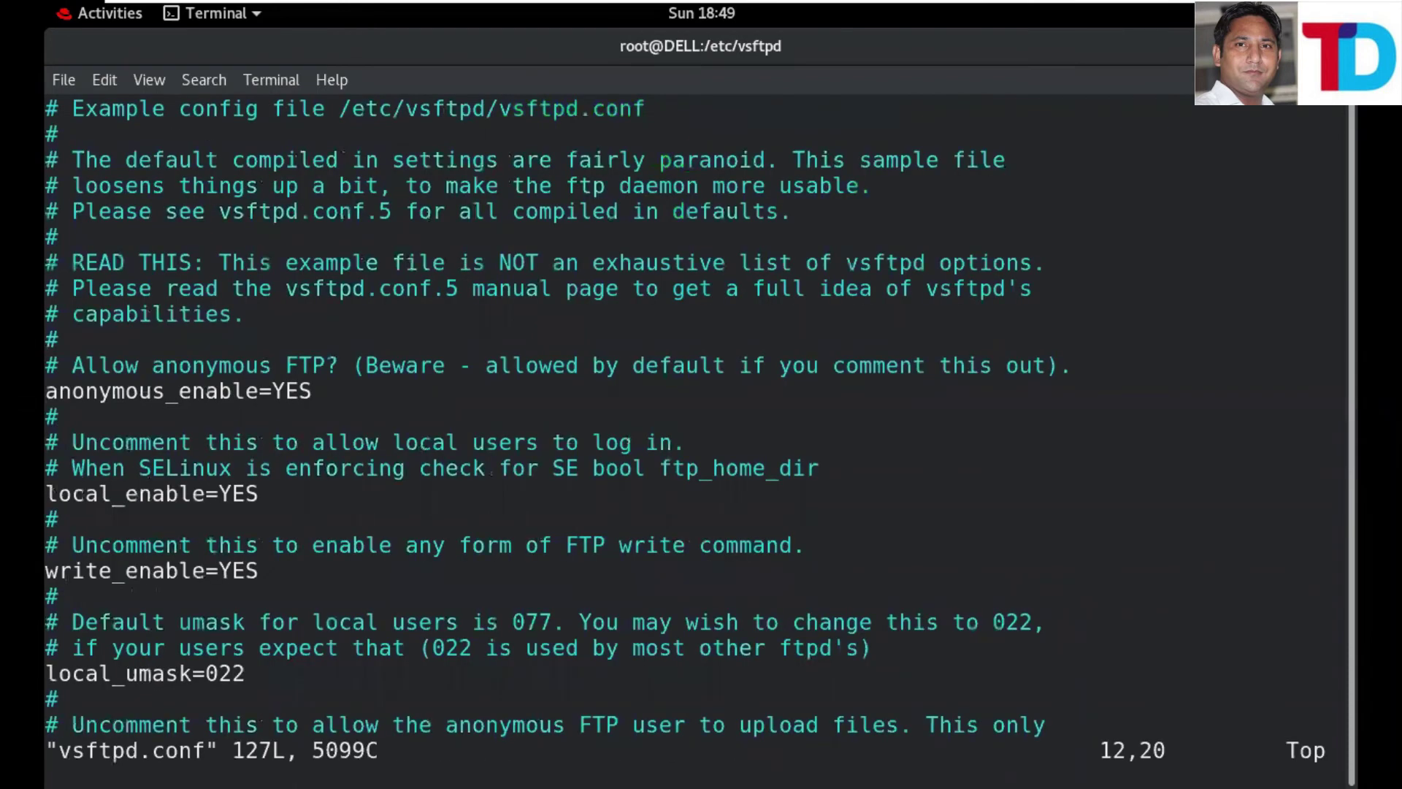
# - Add deny_file={*.pdf,*.docx,*.text} on a new line below userlist_enable=YES and leave insert mode
pyautogui.press('i')
pyautogui.press('Down')
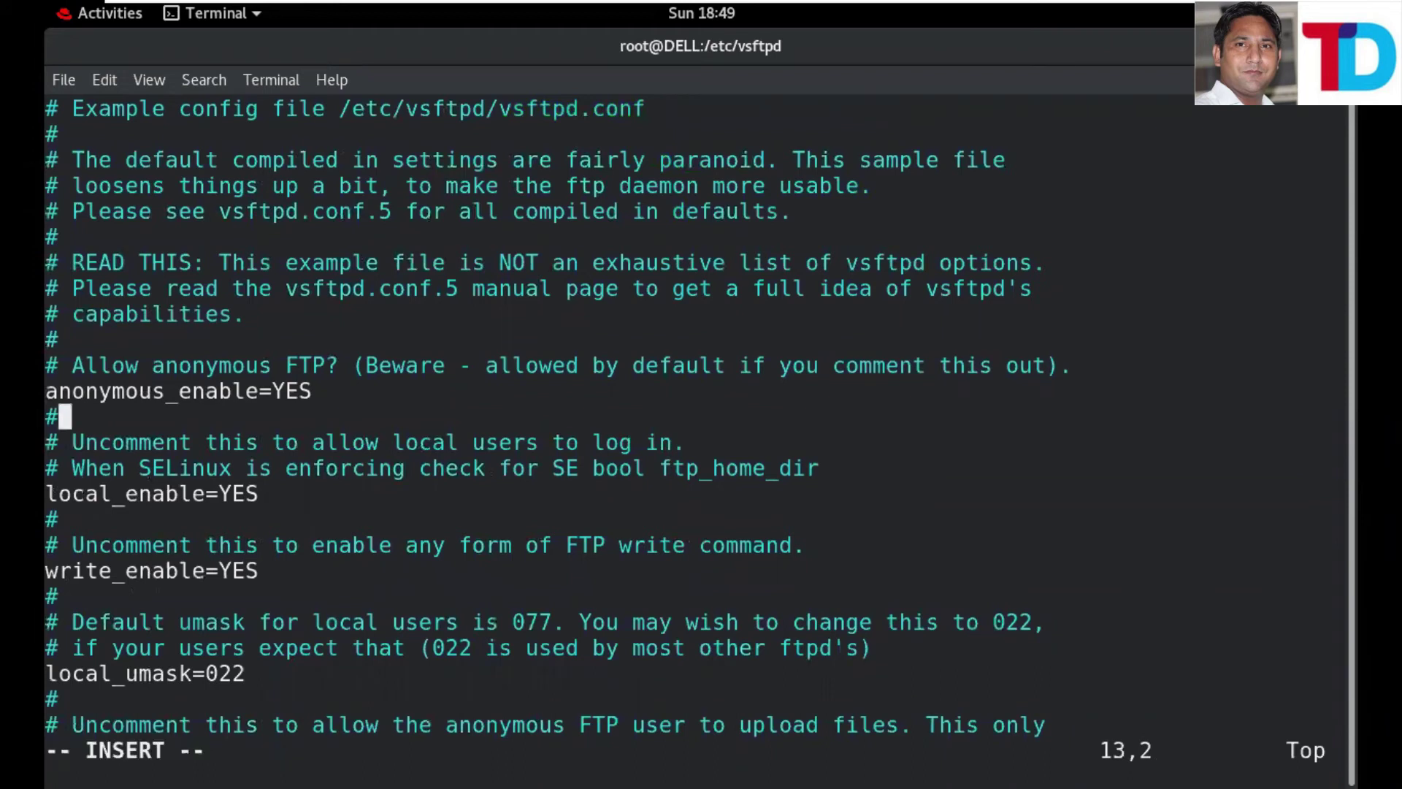
pyautogui.press('Down')
pyautogui.press('Down')
pyautogui.press('Down')
pyautogui.press('Down')
pyautogui.press('Down')
pyautogui.press('Down')
pyautogui.press('Down')
pyautogui.press('Down')
pyautogui.press('Down')
pyautogui.press('Down')
pyautogui.press('Down')
pyautogui.press('Down')
pyautogui.press('Down')
pyautogui.press('Down')
pyautogui.press('Down')
pyautogui.press('Down')
pyautogui.press('Down')
pyautogui.press('Down')
pyautogui.press('Down')
pyautogui.press('Down')
pyautogui.press('Down')
pyautogui.press('Down')
pyautogui.press('Down')
pyautogui.press('Down')
pyautogui.press('Down')
pyautogui.press('Down')
pyautogui.press('Down')
pyautogui.press('Down')
pyautogui.press('Down')
pyautogui.press('Down')
pyautogui.press('Down')
pyautogui.press('Down')
pyautogui.press('Down')
pyautogui.press('Down')
pyautogui.press('Down')
pyautogui.press('Down')
pyautogui.press('Down')
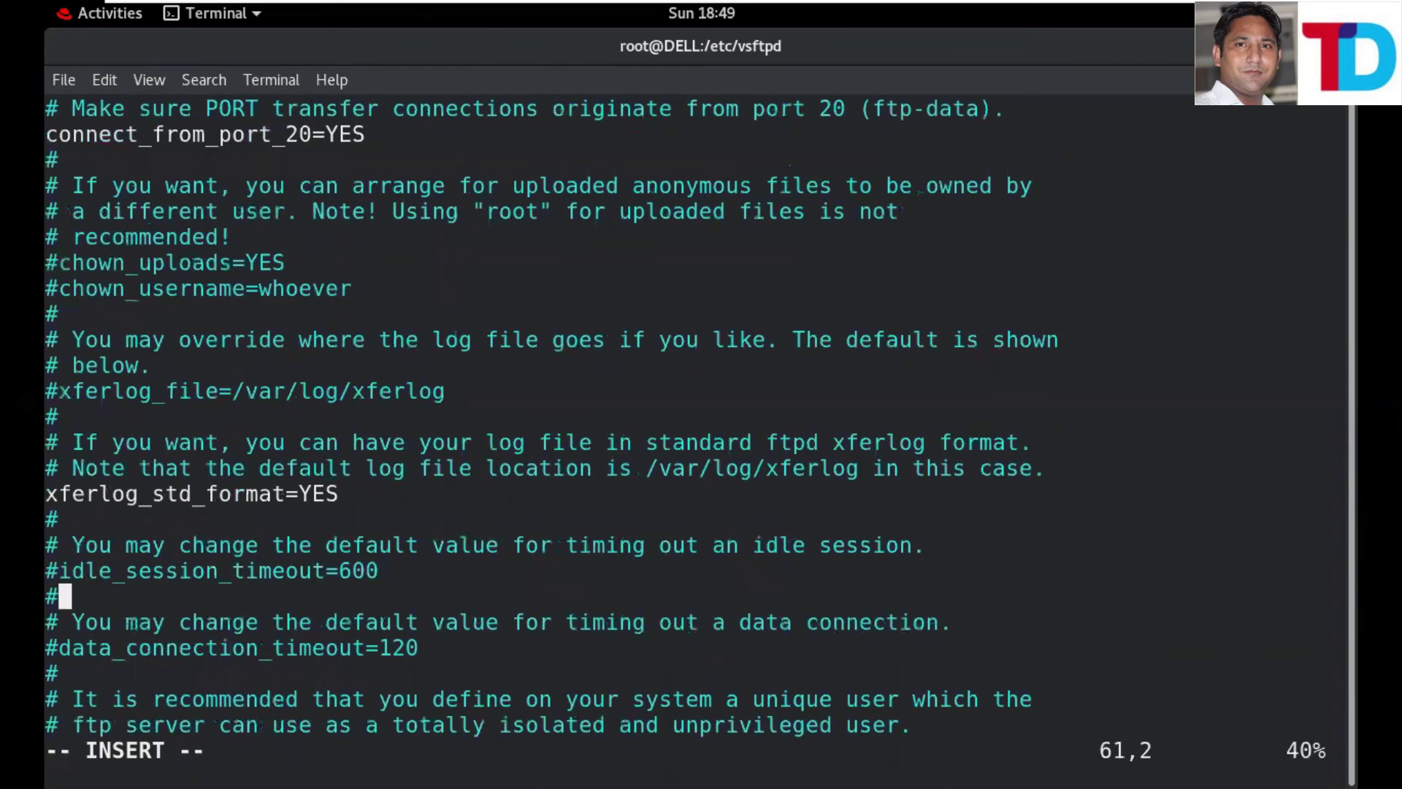
pyautogui.press('Down')
pyautogui.press('Down')
pyautogui.press('Down')
pyautogui.press('Down')
pyautogui.press('Down')
pyautogui.press('Down')
pyautogui.press('Down')
pyautogui.press('Down')
pyautogui.press('Down')
pyautogui.press('Down')
pyautogui.press('Down')
pyautogui.press('Down')
pyautogui.press('Down')
pyautogui.press('Down')
pyautogui.press('Down')
pyautogui.press('Down')
pyautogui.press('Down')
pyautogui.press('Down')
pyautogui.press('Down')
pyautogui.press('Down')
pyautogui.press('Down')
pyautogui.press('Down')
pyautogui.press('Down')
pyautogui.press('Down')
pyautogui.press('Down')
pyautogui.press('Down')
pyautogui.press('Down')
pyautogui.press('Down')
pyautogui.press('Down')
pyautogui.press('Down')
pyautogui.press('Down')
pyautogui.press('Down')
pyautogui.press('Down')
pyautogui.press('Down')
pyautogui.press('Down')
pyautogui.press('Down')
pyautogui.press('Down')
pyautogui.press('Down')
pyautogui.press('Down')
pyautogui.press('Down')
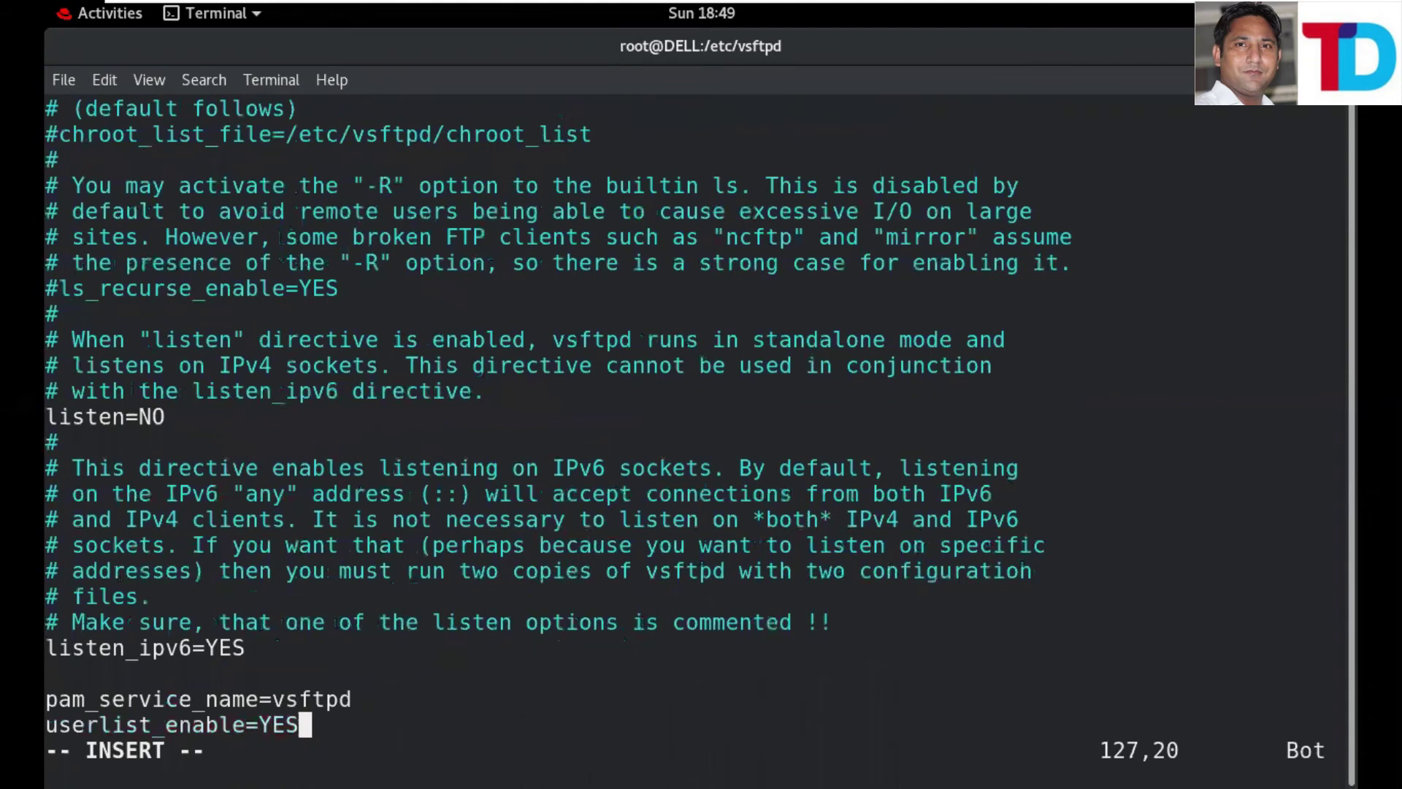
pyautogui.press('Return')
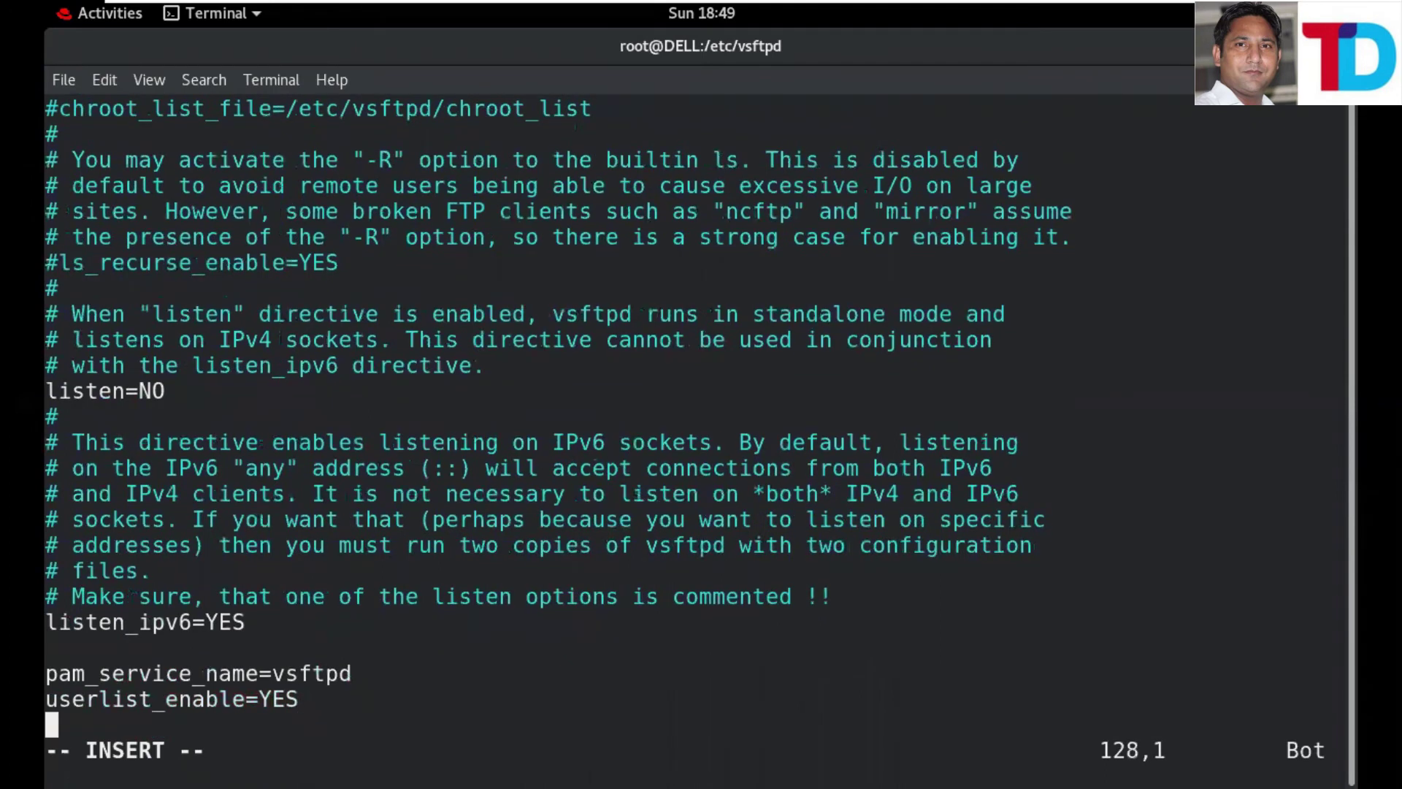
pyautogui.write('deny')
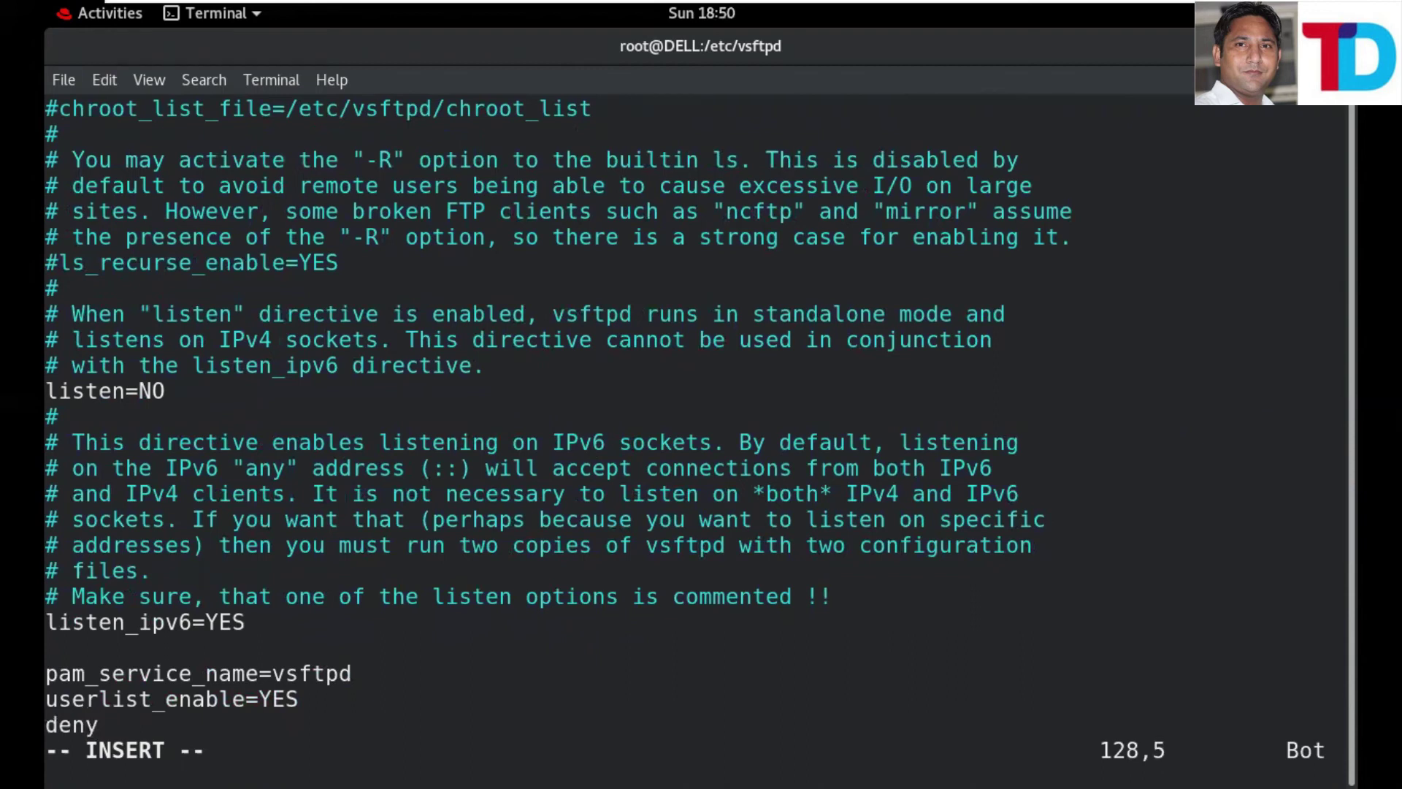
pyautogui.write('_file={*')
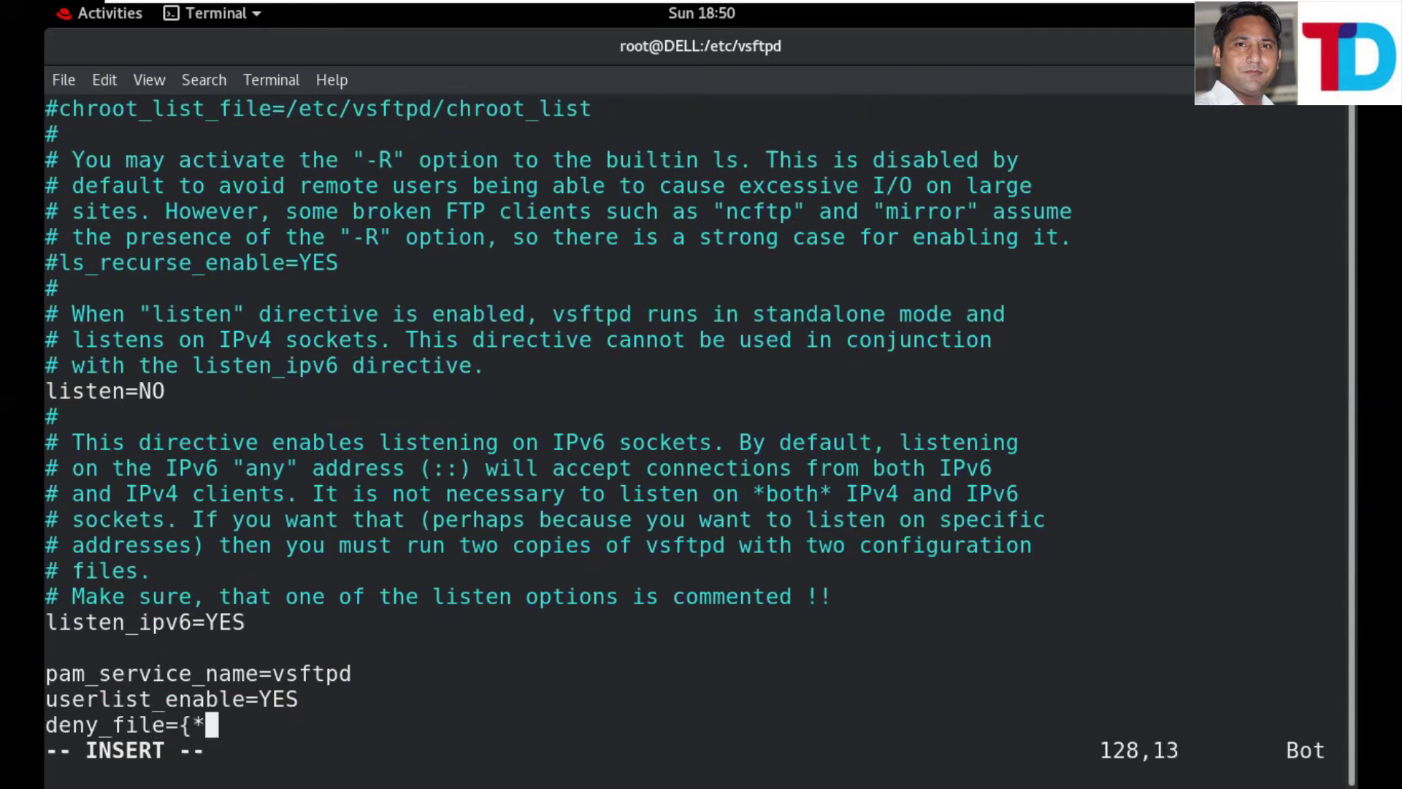
pyautogui.write('.p')
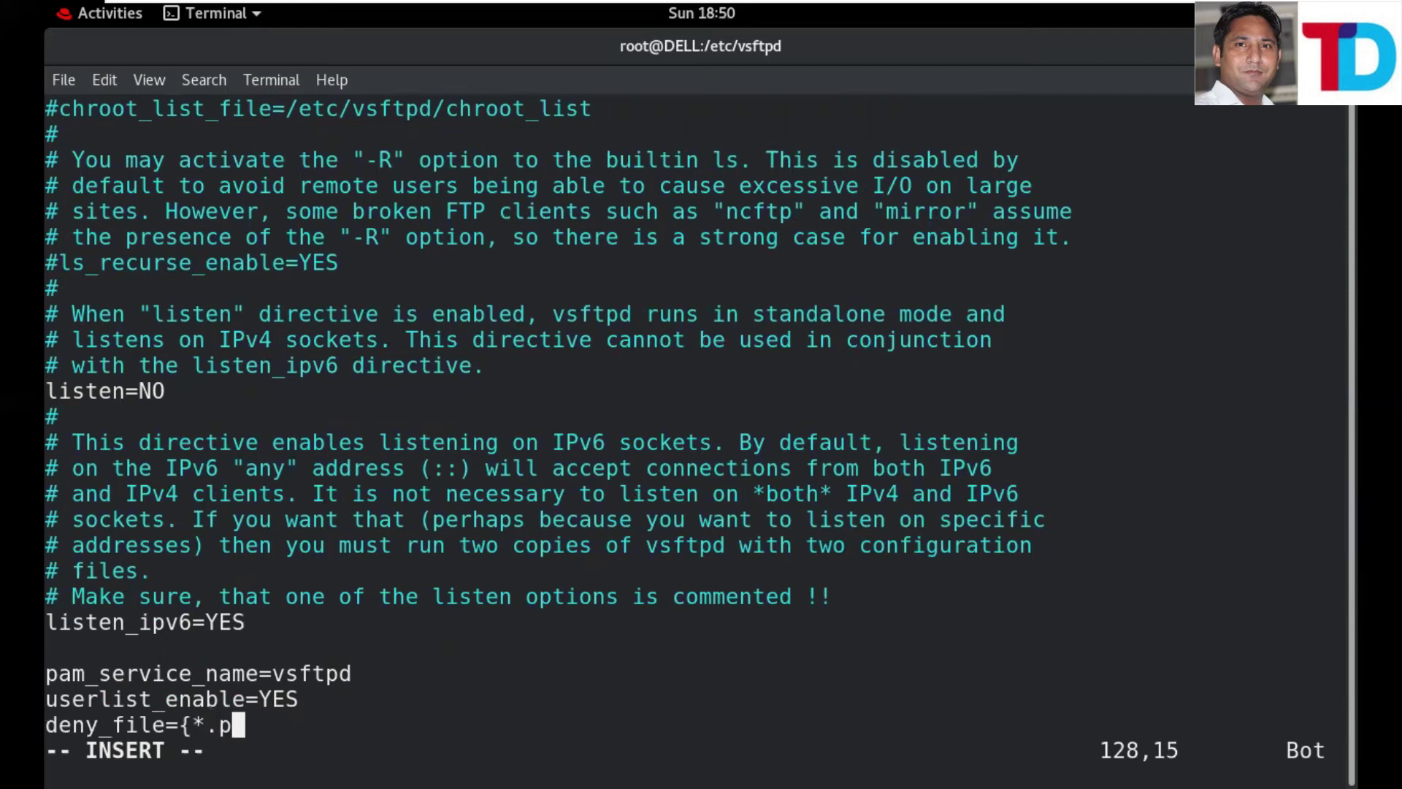
pyautogui.write('df')
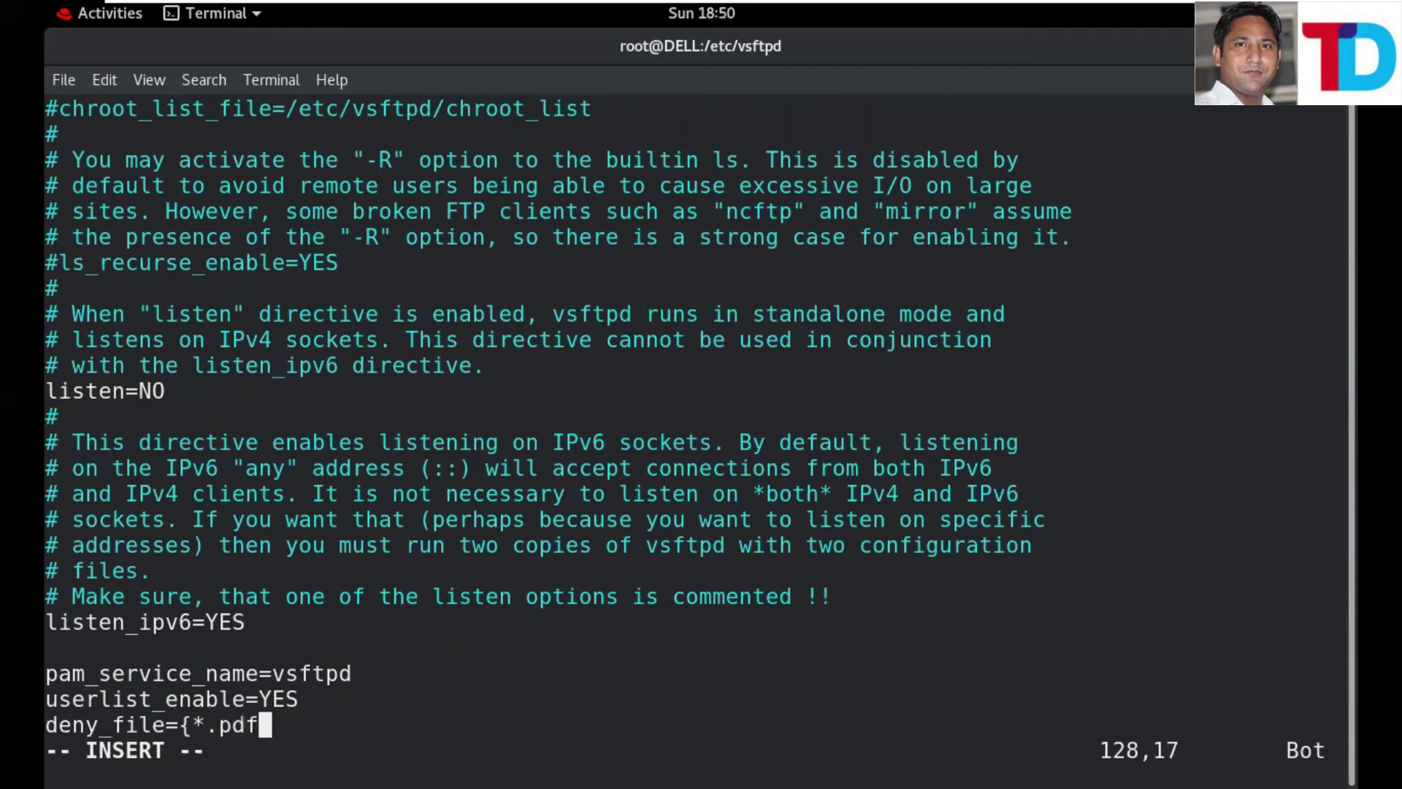
pyautogui.write(',')
pyautogui.write('*.')
pyautogui.write('docx')
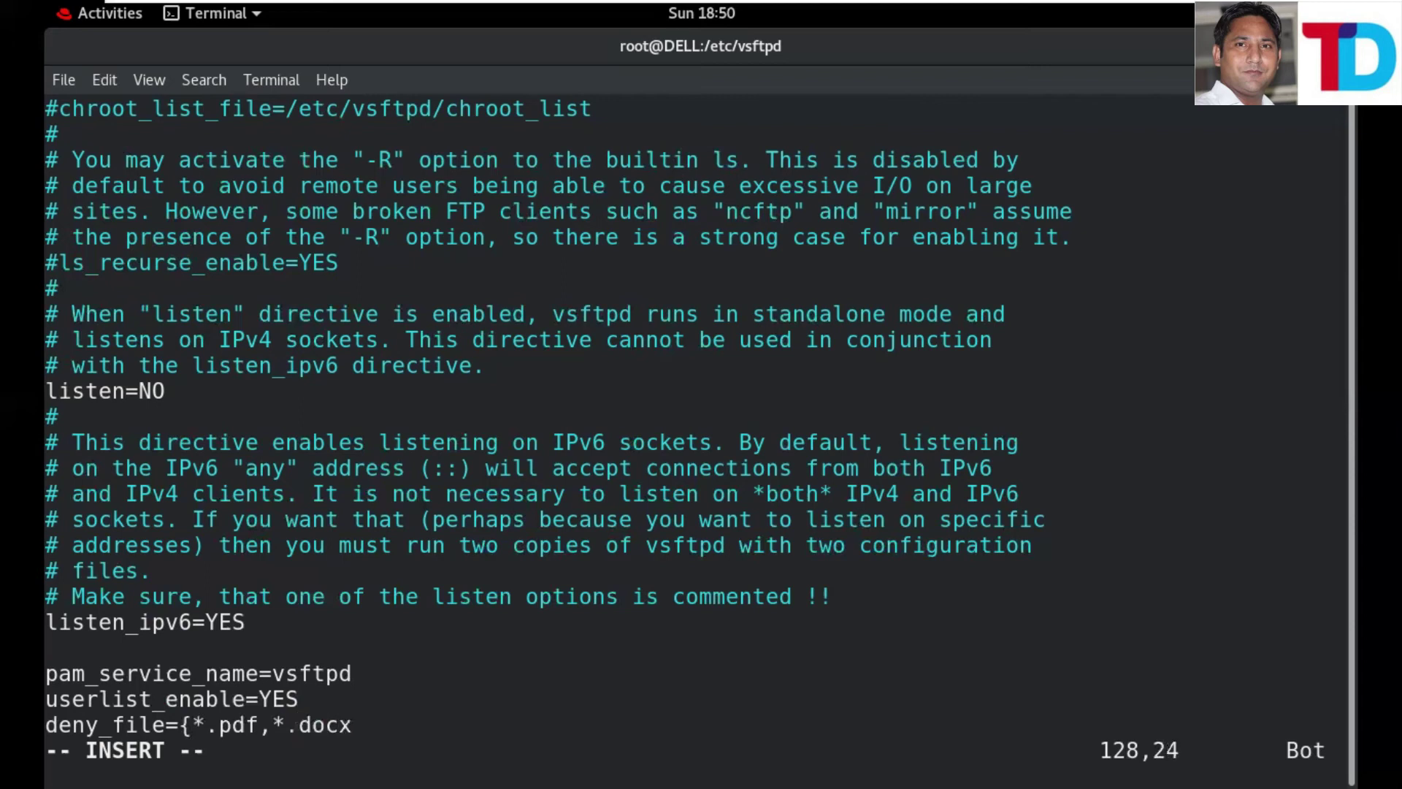
pyautogui.write(',*.text')
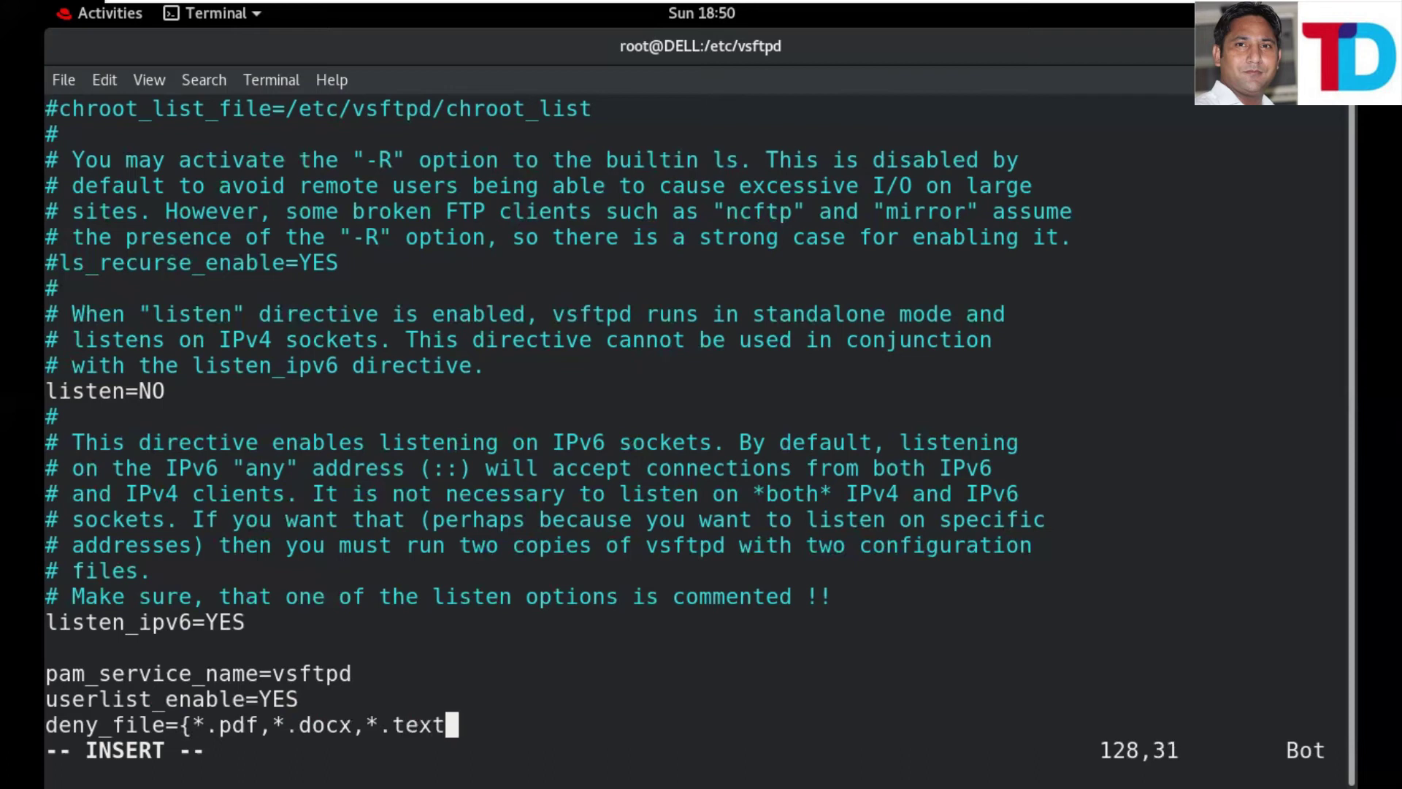
pyautogui.write('}')
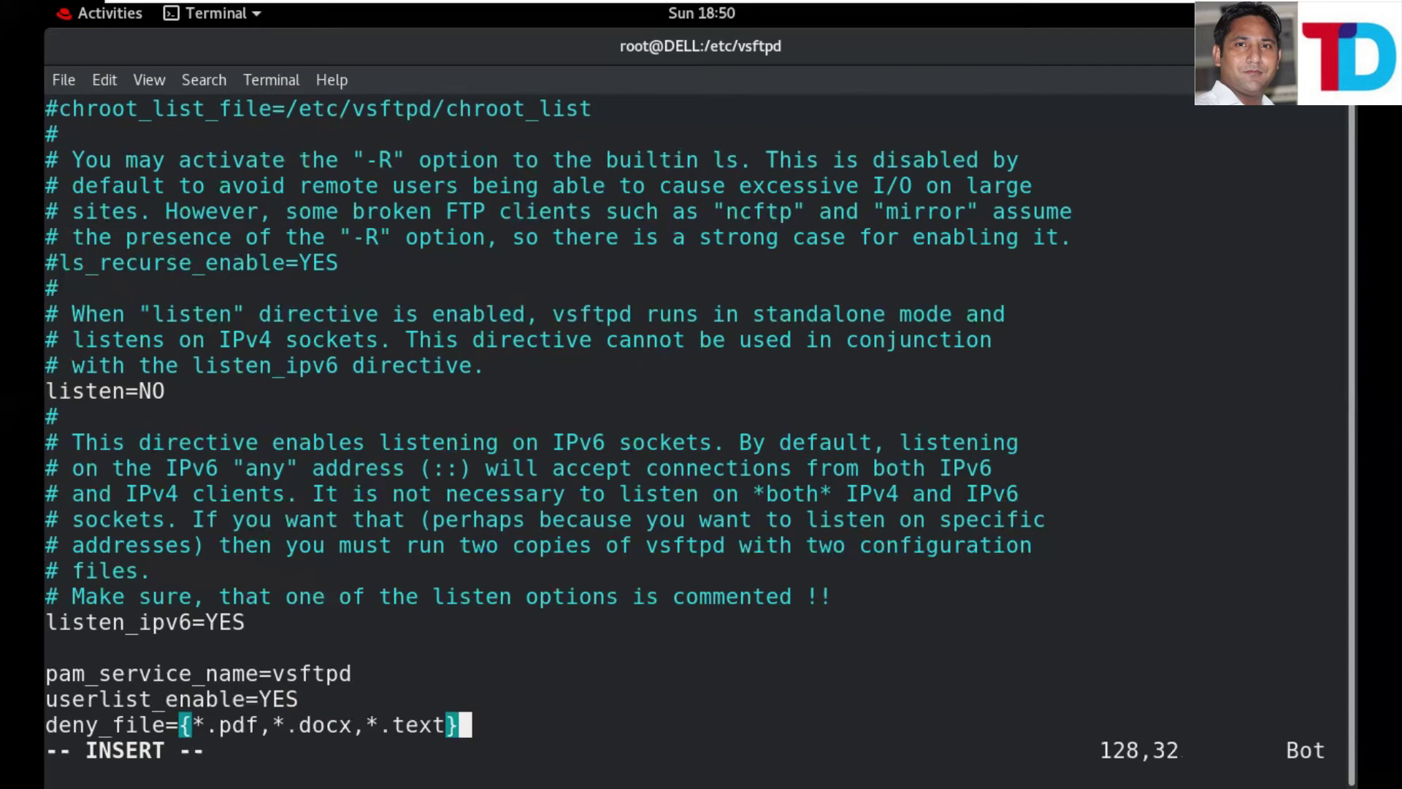
pyautogui.press('Escape')
pyautogui.hotkey('shift', ';')
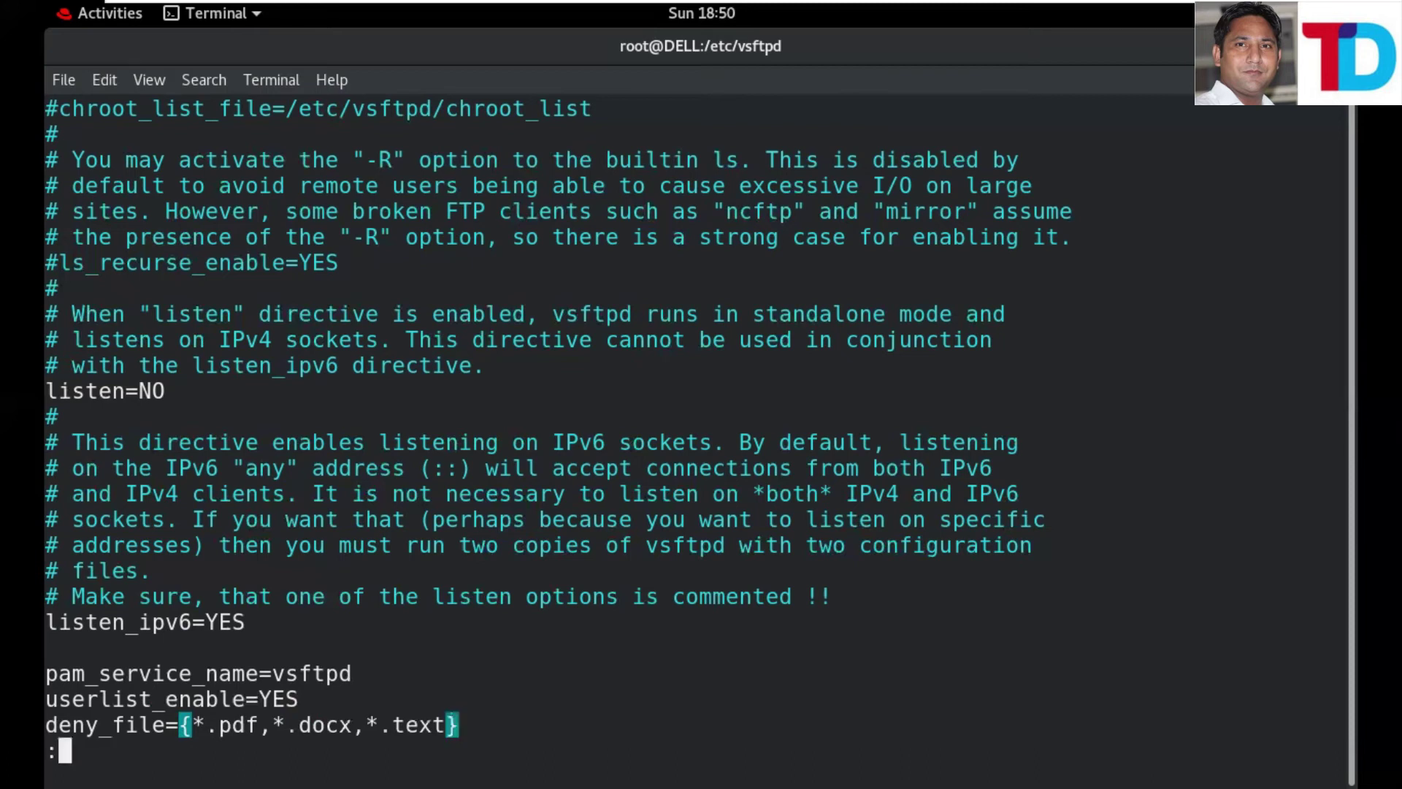
# - Save vsftpd.conf with :wq, restart vsftpd.service, and dismiss WinSCP's lost-connection error
pyautogui.write('wq')
pyautogui.press('Return')
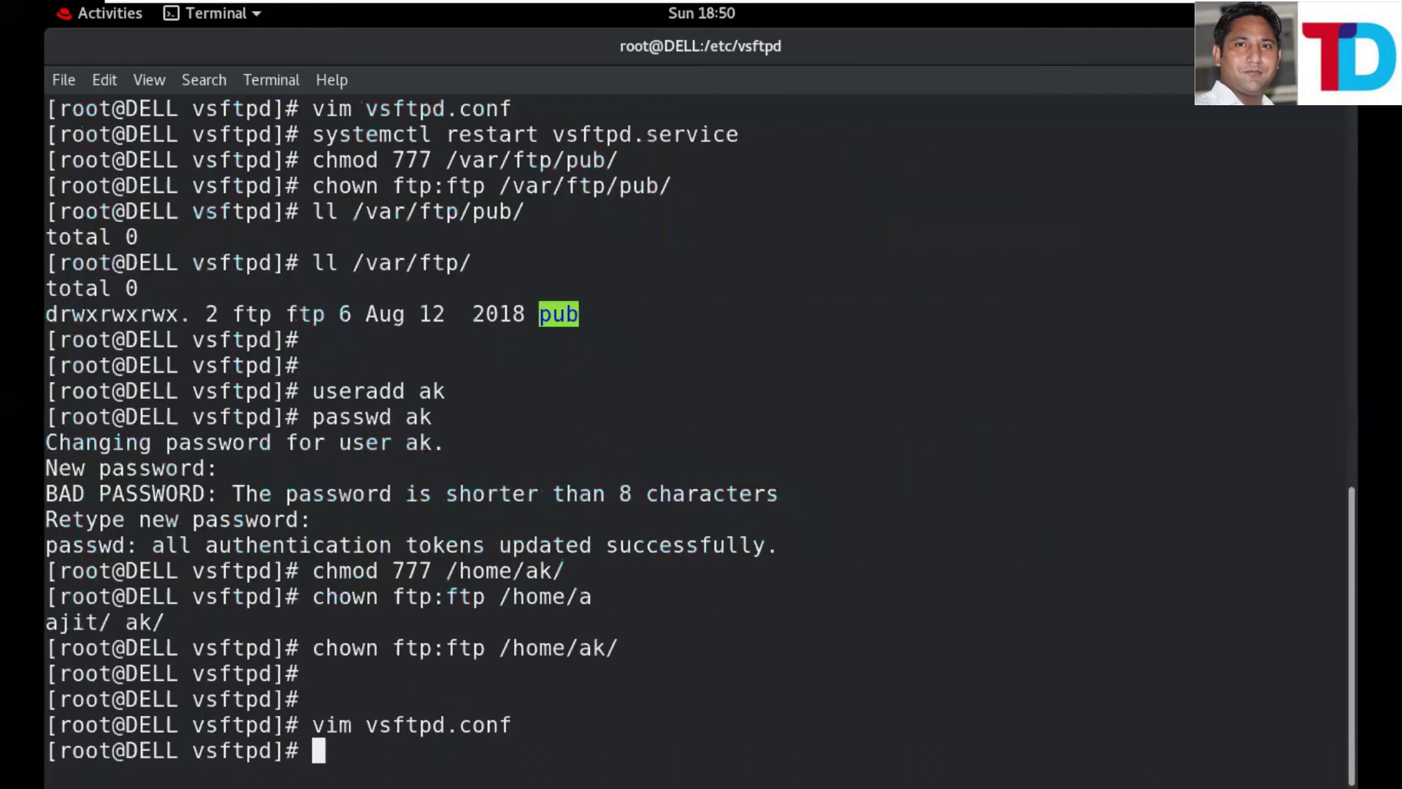
pyautogui.press('Up')
pyautogui.press('Up')
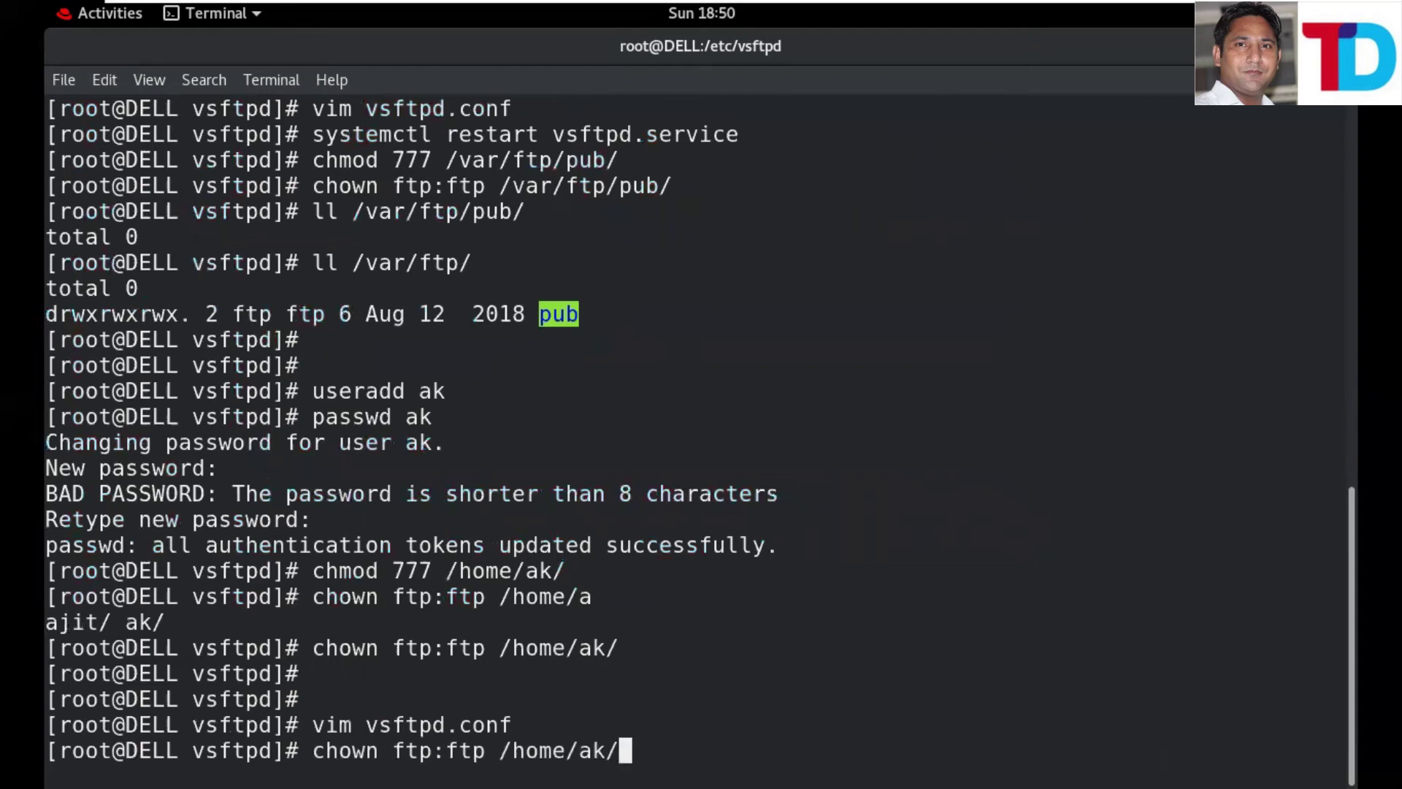
pyautogui.press('Up')
pyautogui.press('Up')
pyautogui.press('Up')
pyautogui.press('Up')
pyautogui.press('Up')
pyautogui.press('Up')
pyautogui.press('Up')
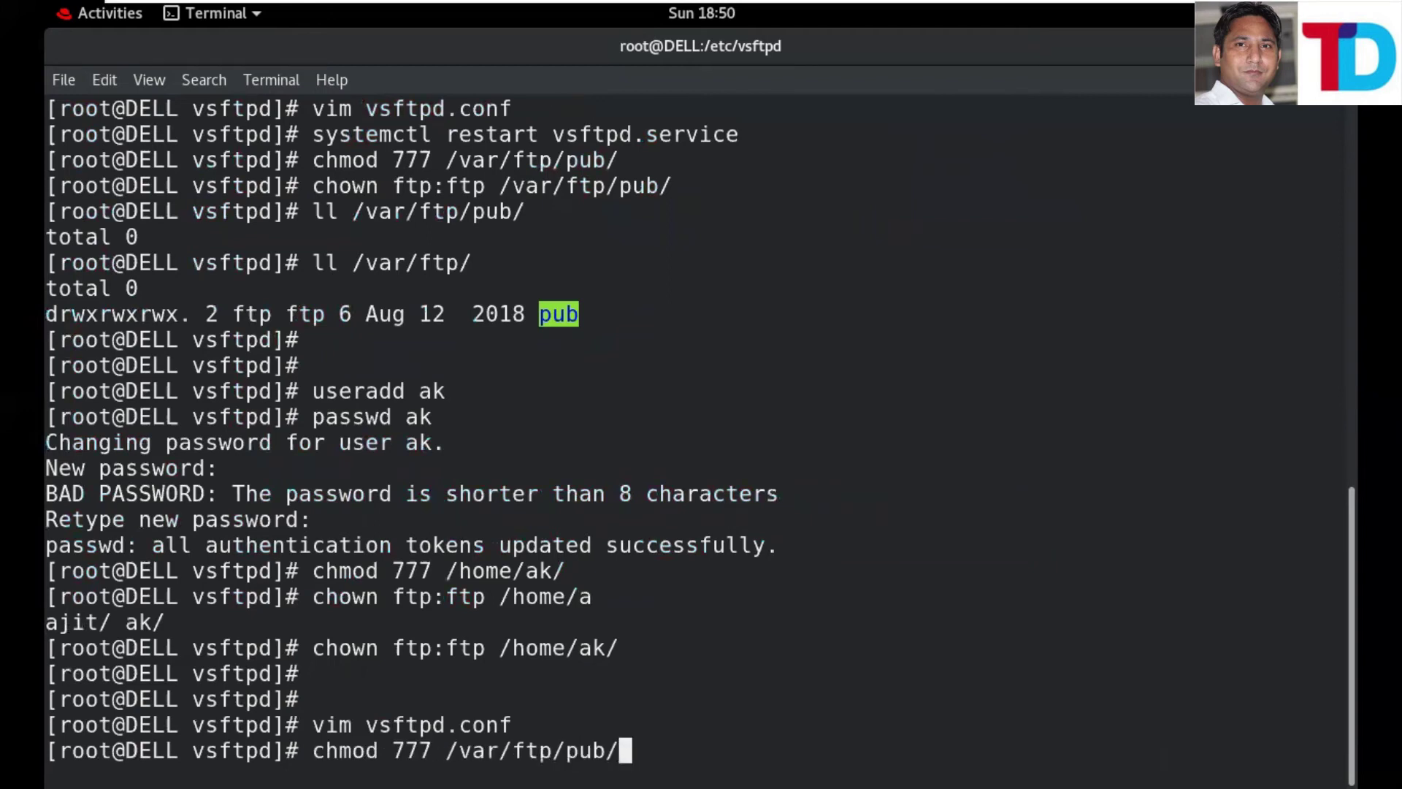
pyautogui.hotkey('ctrl', 'u')
pyautogui.write('ll')
pyautogui.press('Up')
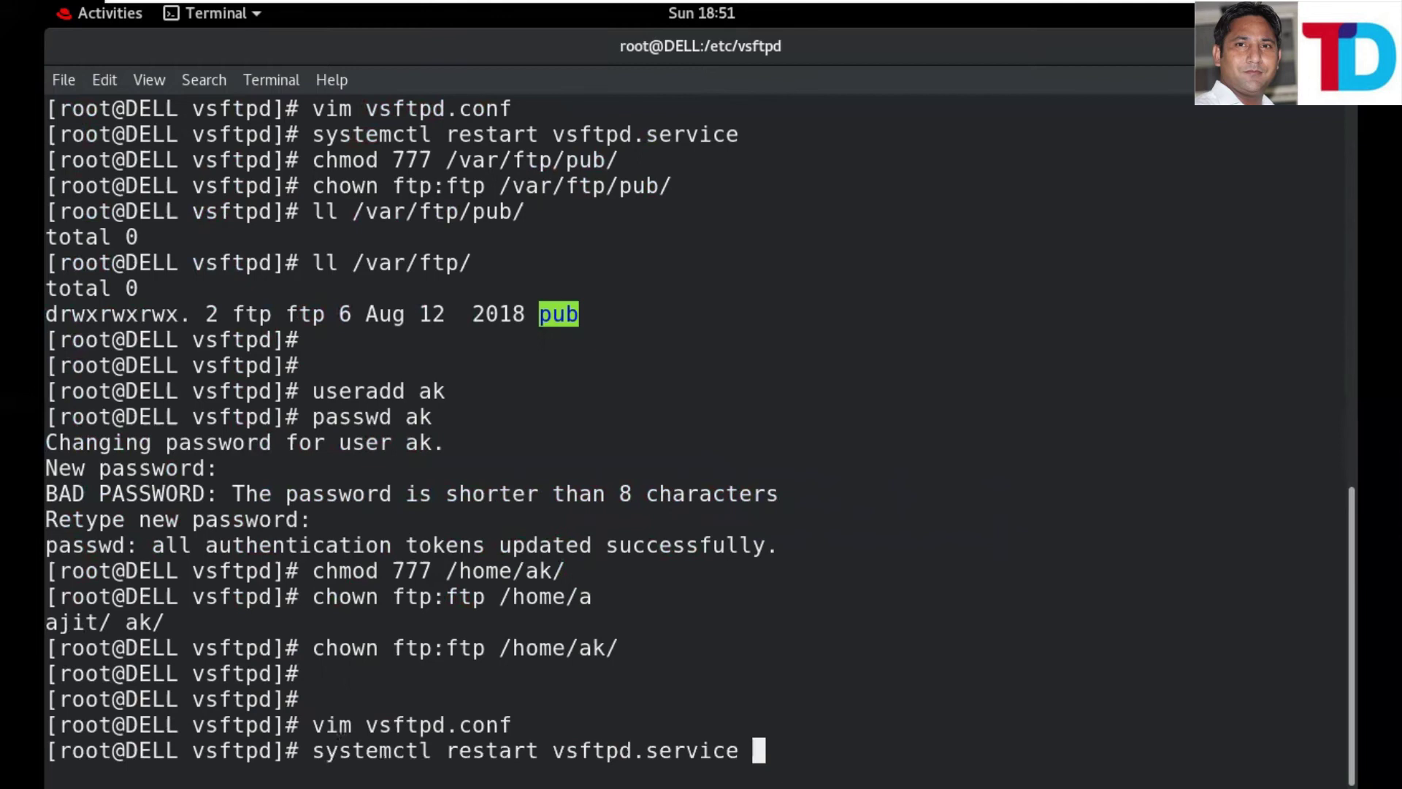
pyautogui.press('Return')
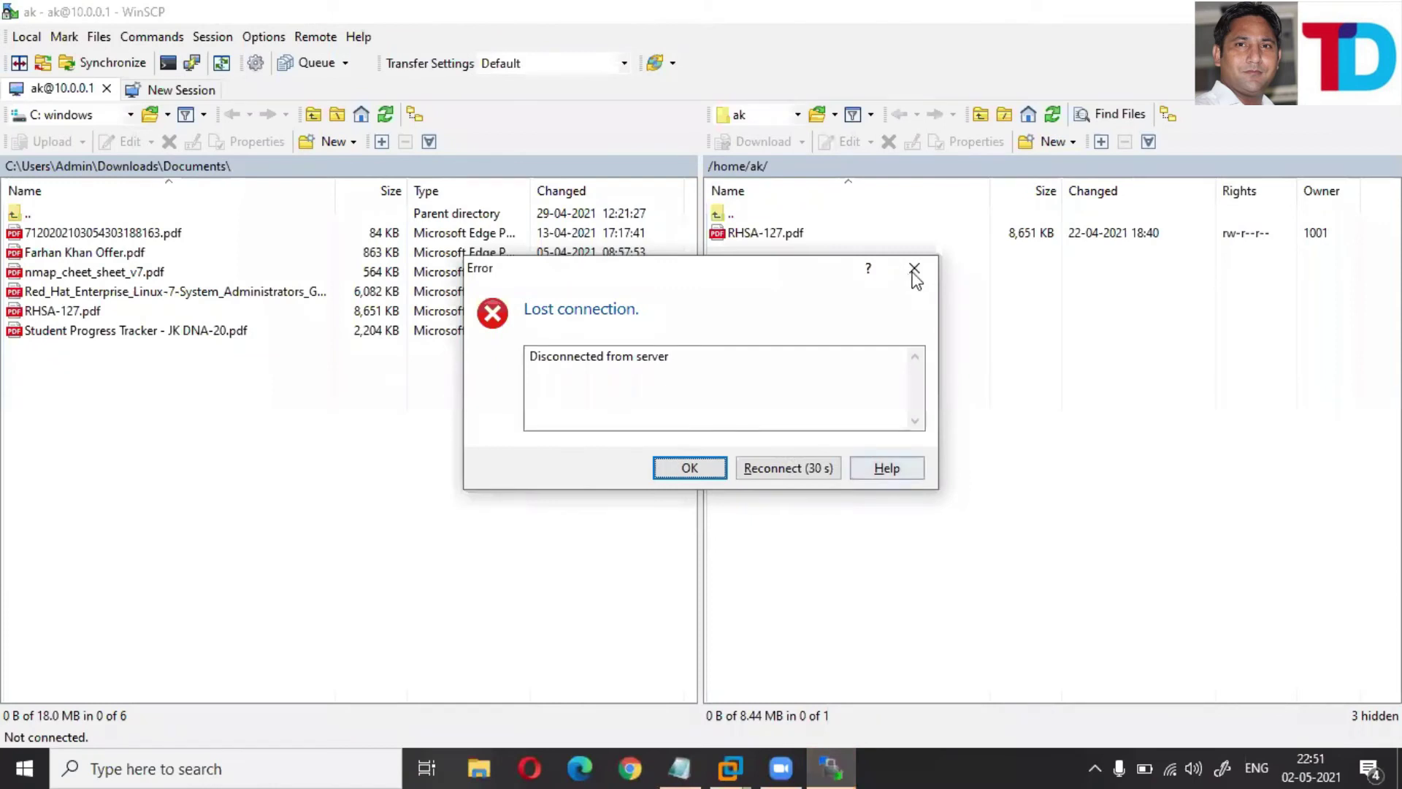
pyautogui.click(915, 270)
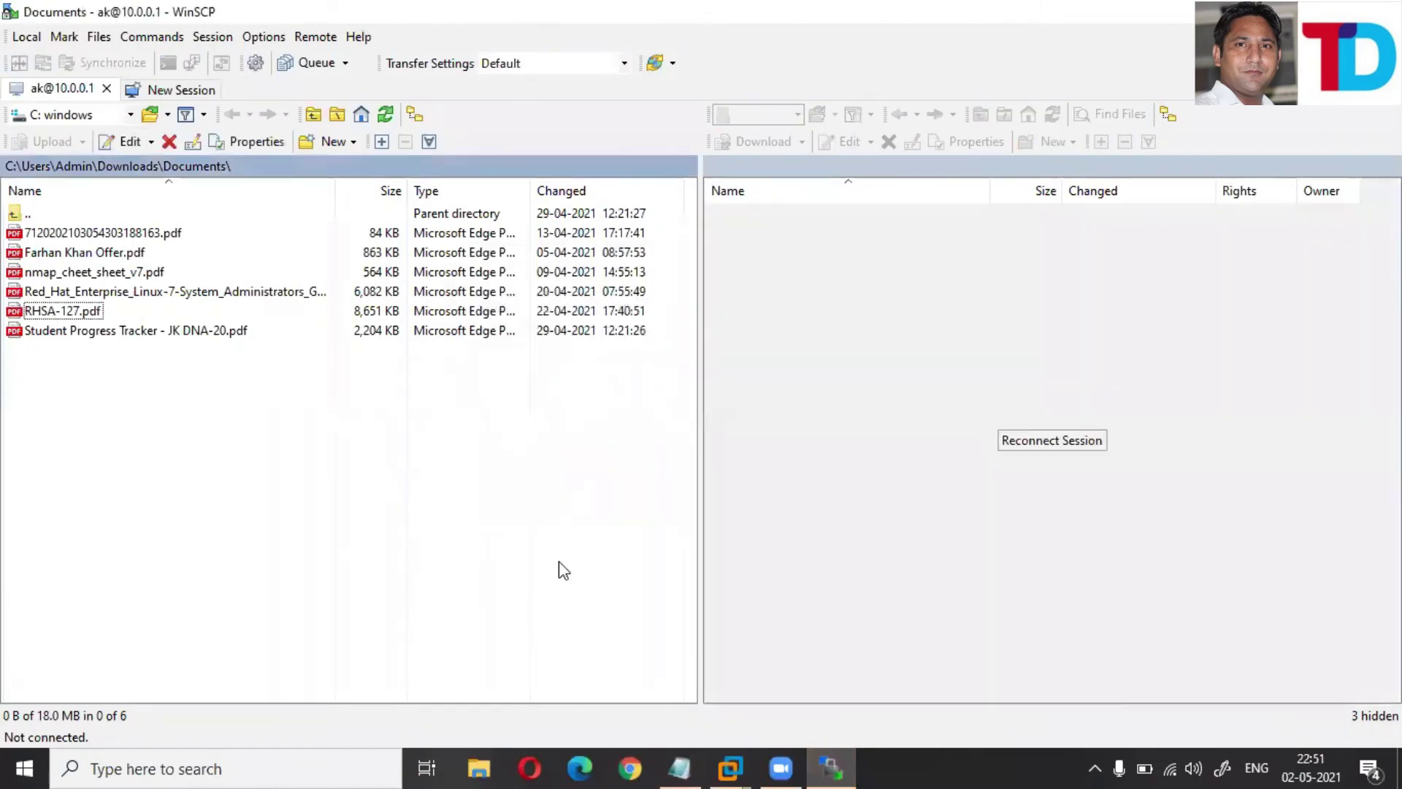
# - Reconnect to the FTP server and upload nmap_cheet_sheet_v7.pdf to /home/ak/
pyautogui.click(730, 768)
pyautogui.click(1055, 443)
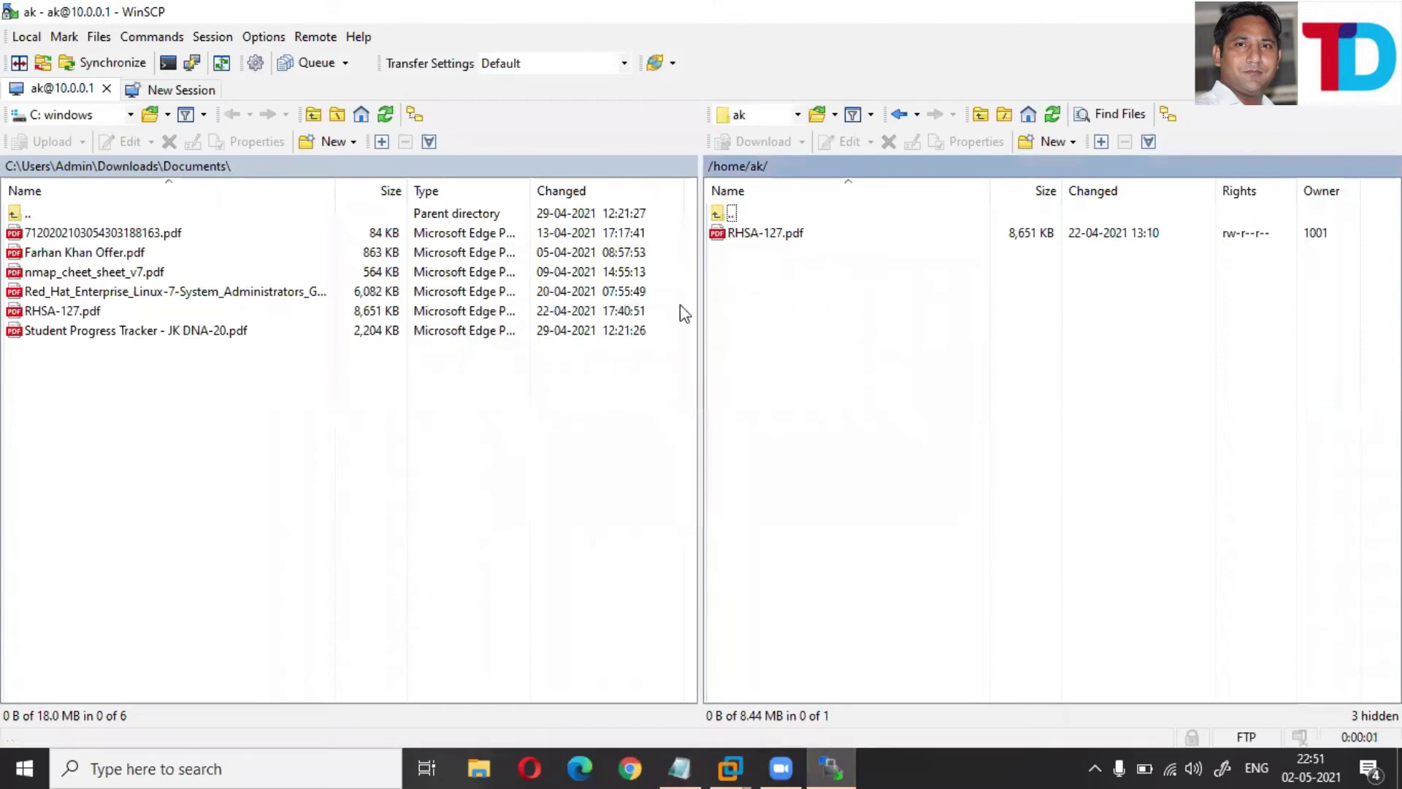
pyautogui.rightClick(55, 274)
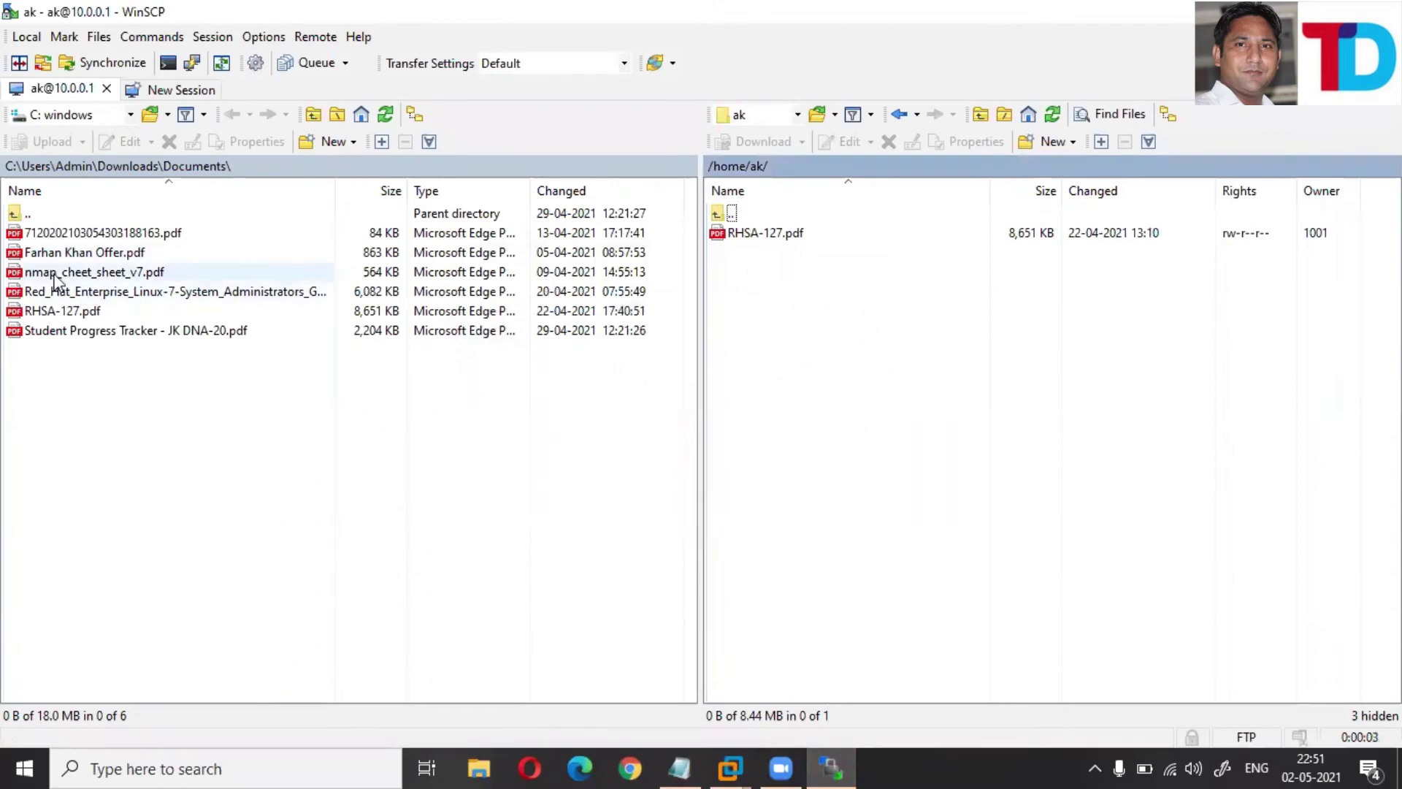
pyautogui.moveTo(150, 331)
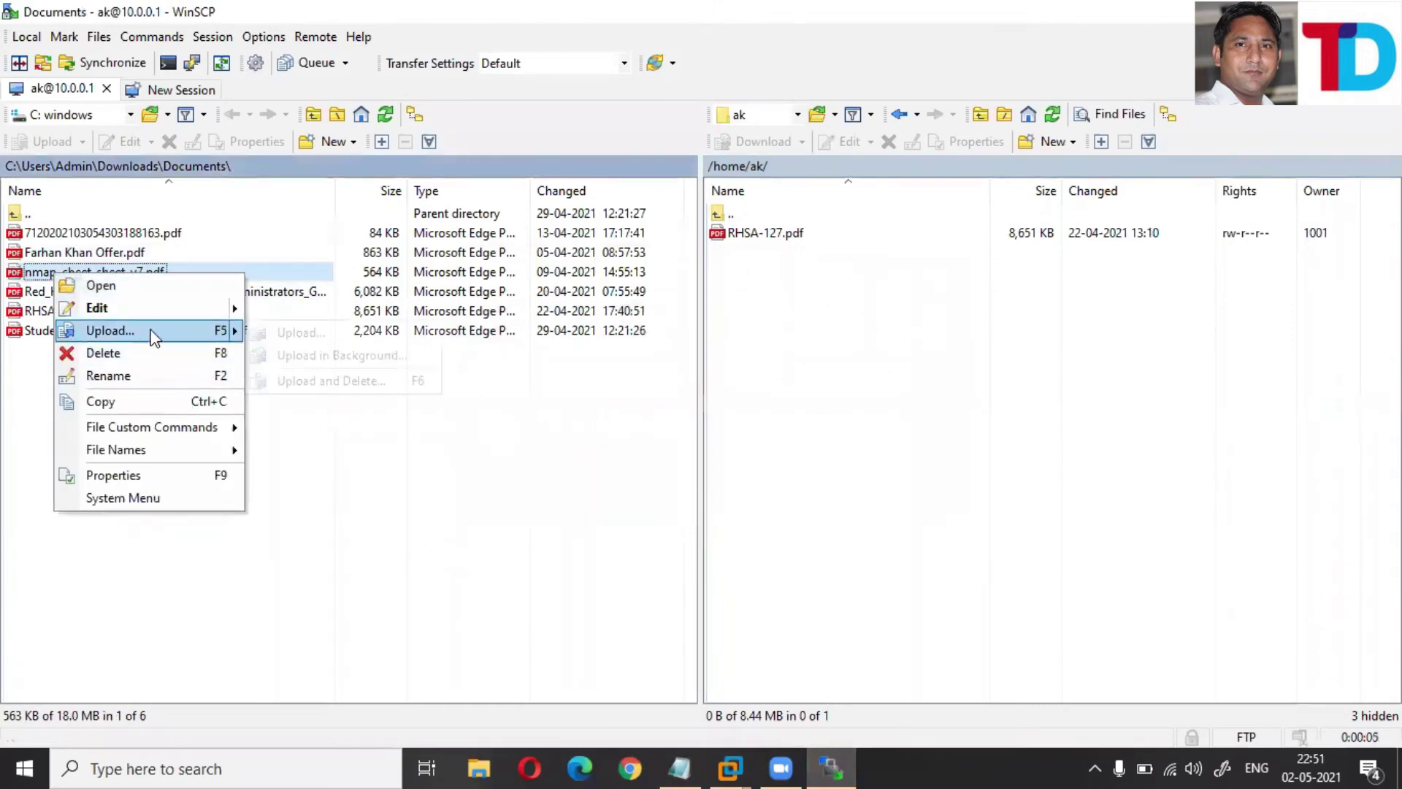
pyautogui.click(300, 333)
pyautogui.click(745, 438)
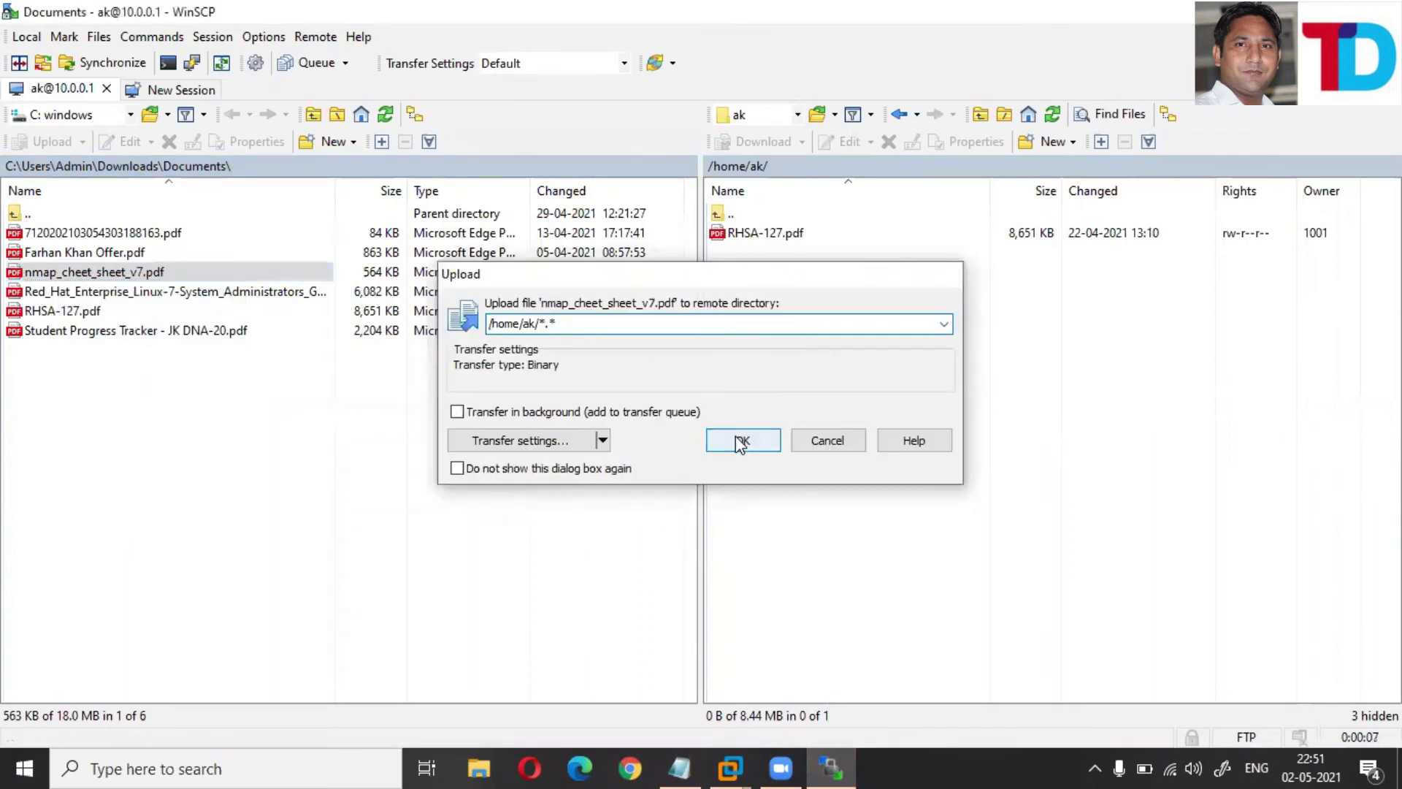
# - Review the Permission denied upload error, dismiss it, and return to the RHEL terminal
pyautogui.moveTo(531, 373); pyautogui.dragTo(633, 374)
pyautogui.moveTo(529, 357); pyautogui.dragTo(723, 360)
pyautogui.click(537, 359)
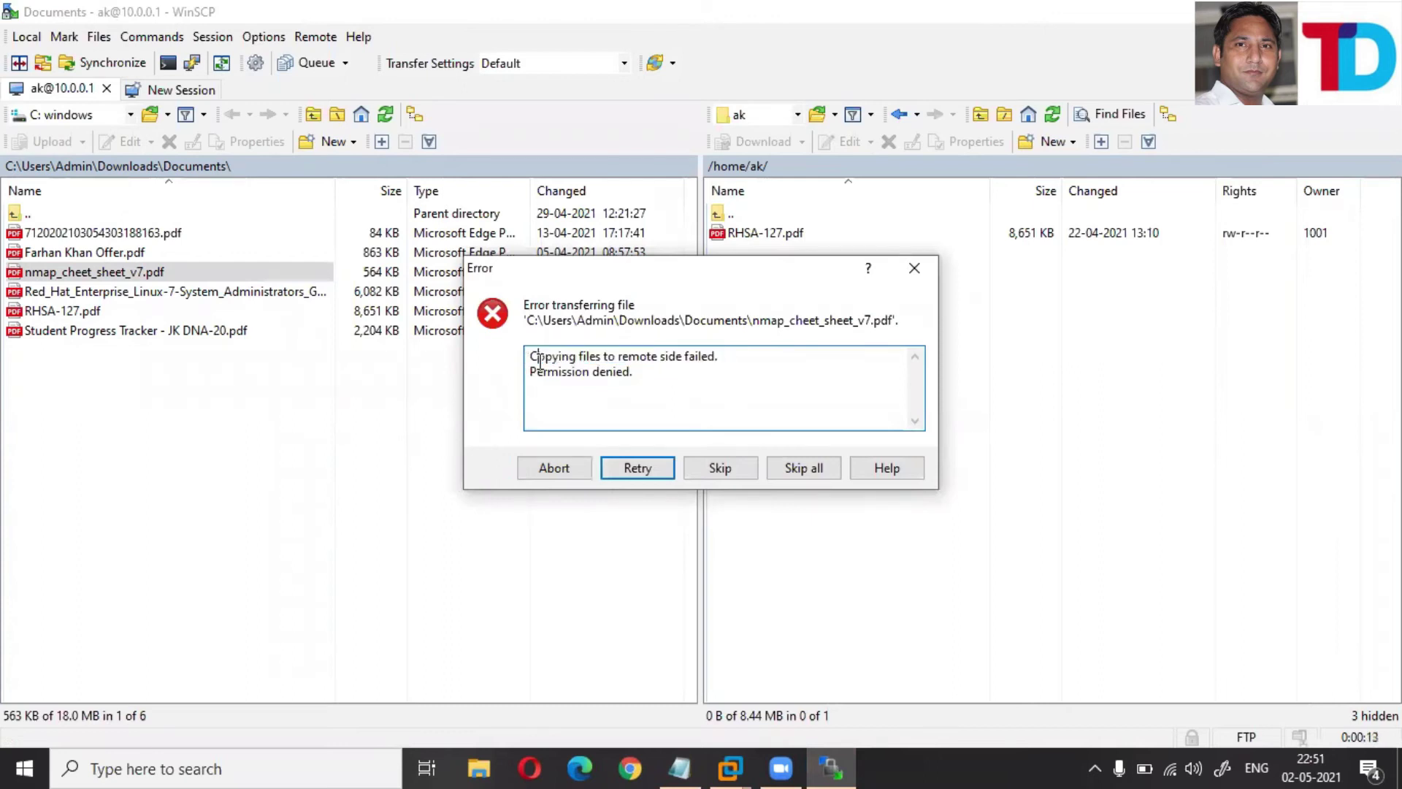
pyautogui.moveTo(532, 374); pyautogui.dragTo(648, 373)
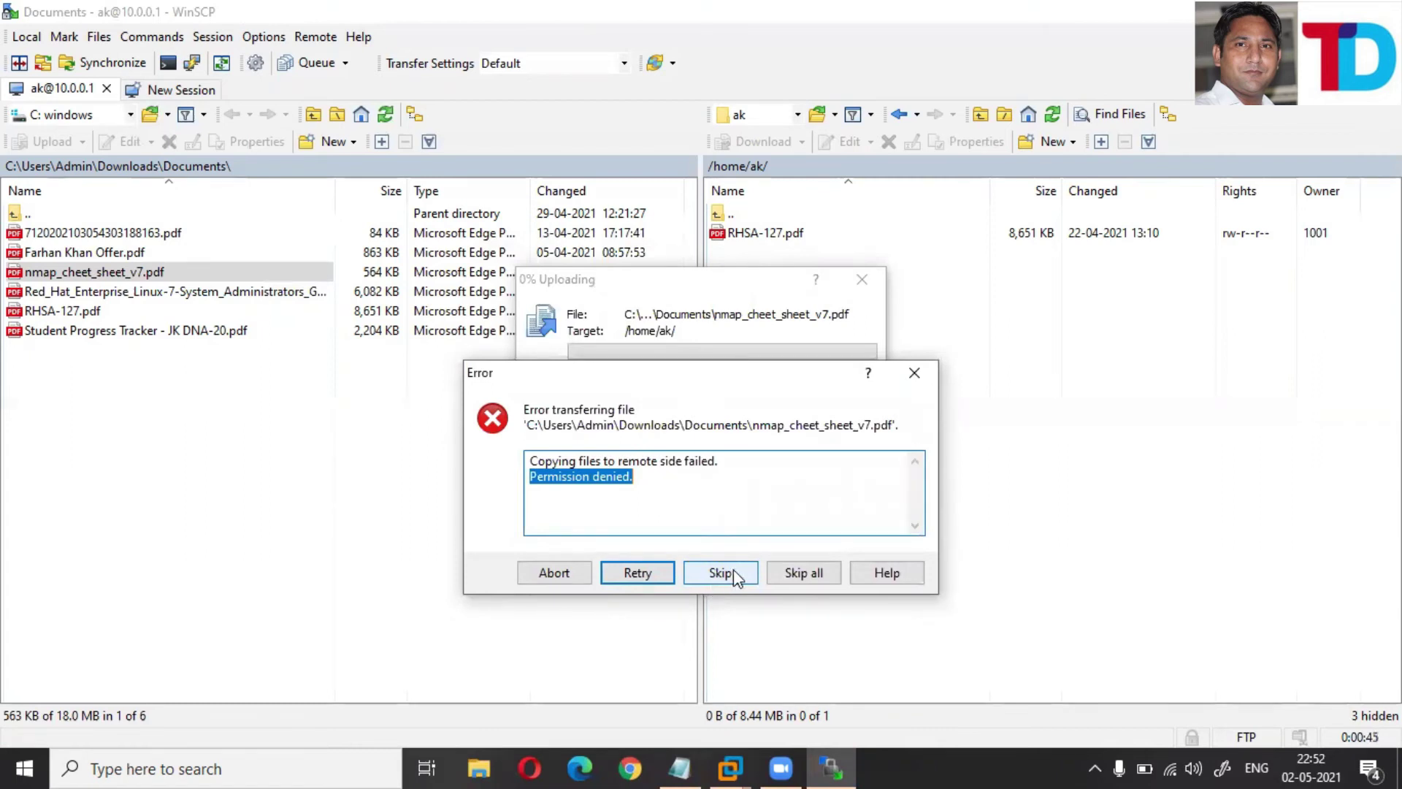
pyautogui.click(914, 374)
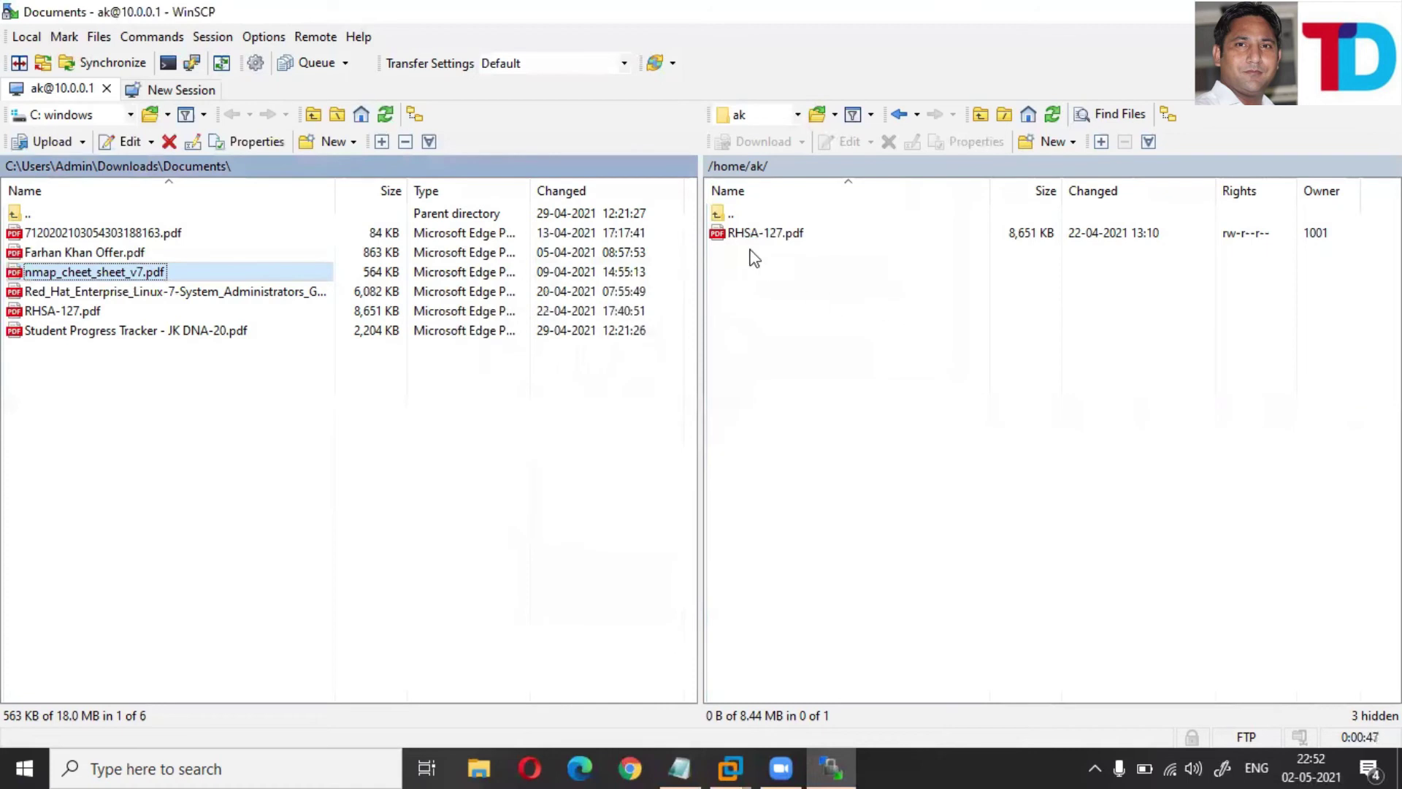
pyautogui.click(730, 769)
pyautogui.click(754, 660)
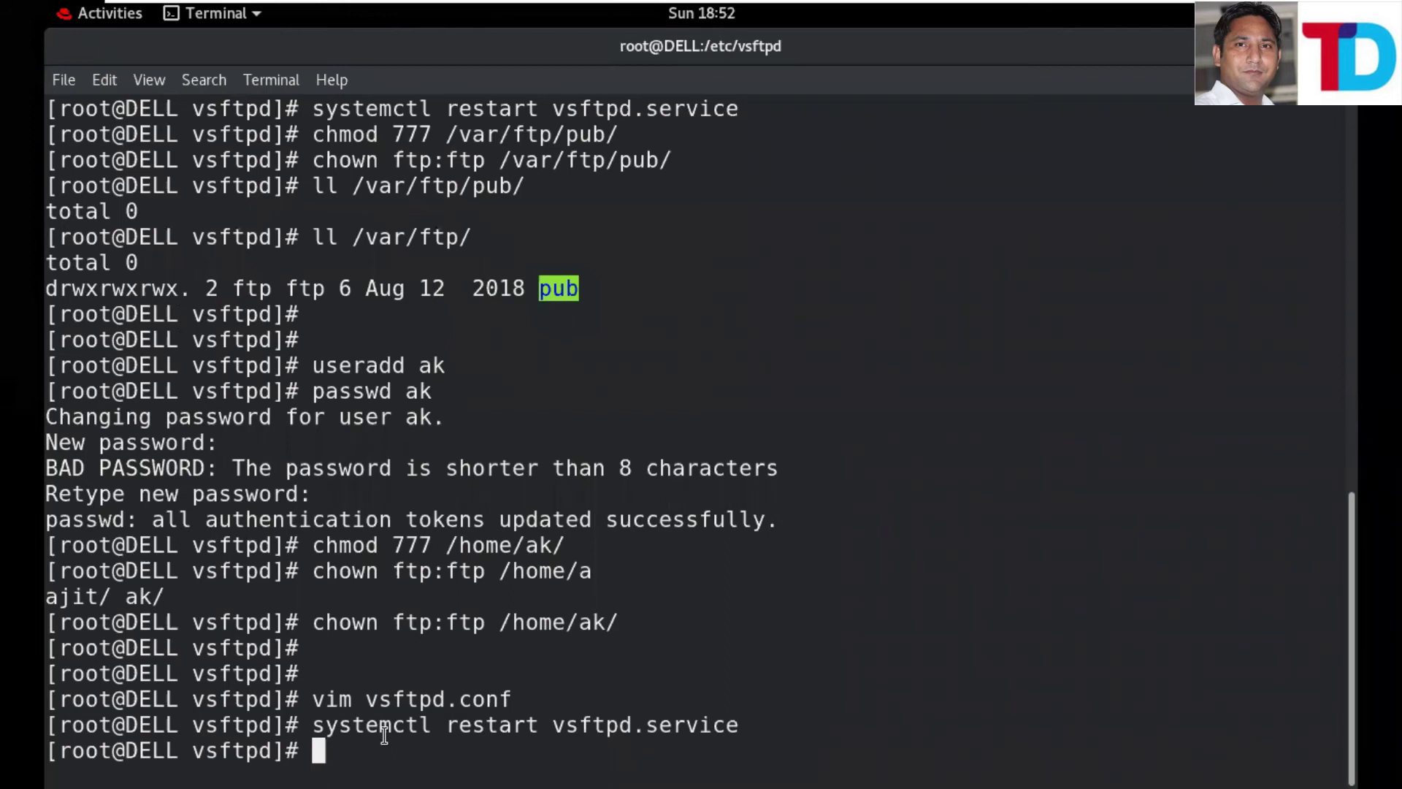
# - Reopen vsftpd.conf and uncomment ftpd_banner, setting it to 'Welcome to Technical Dose.'
pyautogui.press('Up')
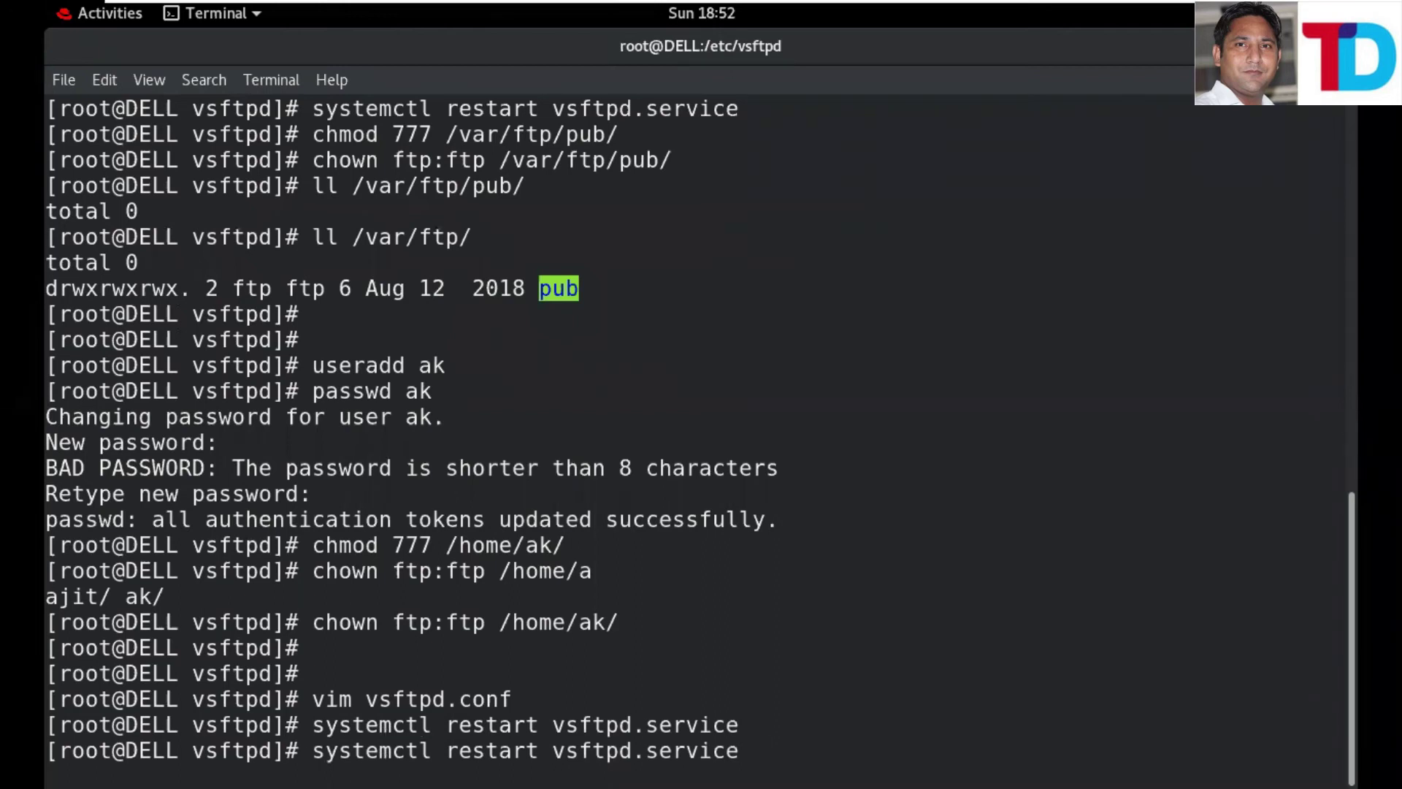
pyautogui.press('Up')
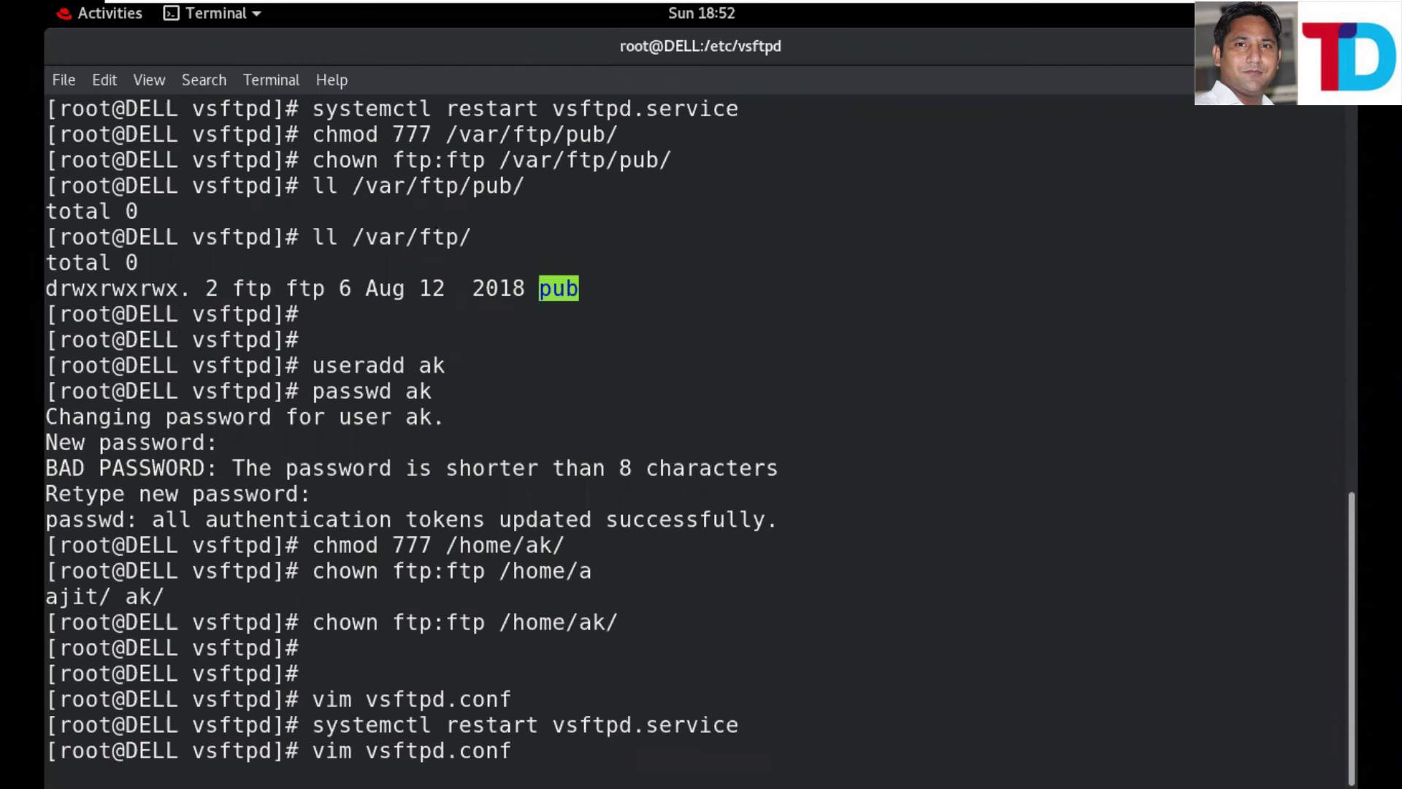
pyautogui.press('Return')
pyautogui.press('i')
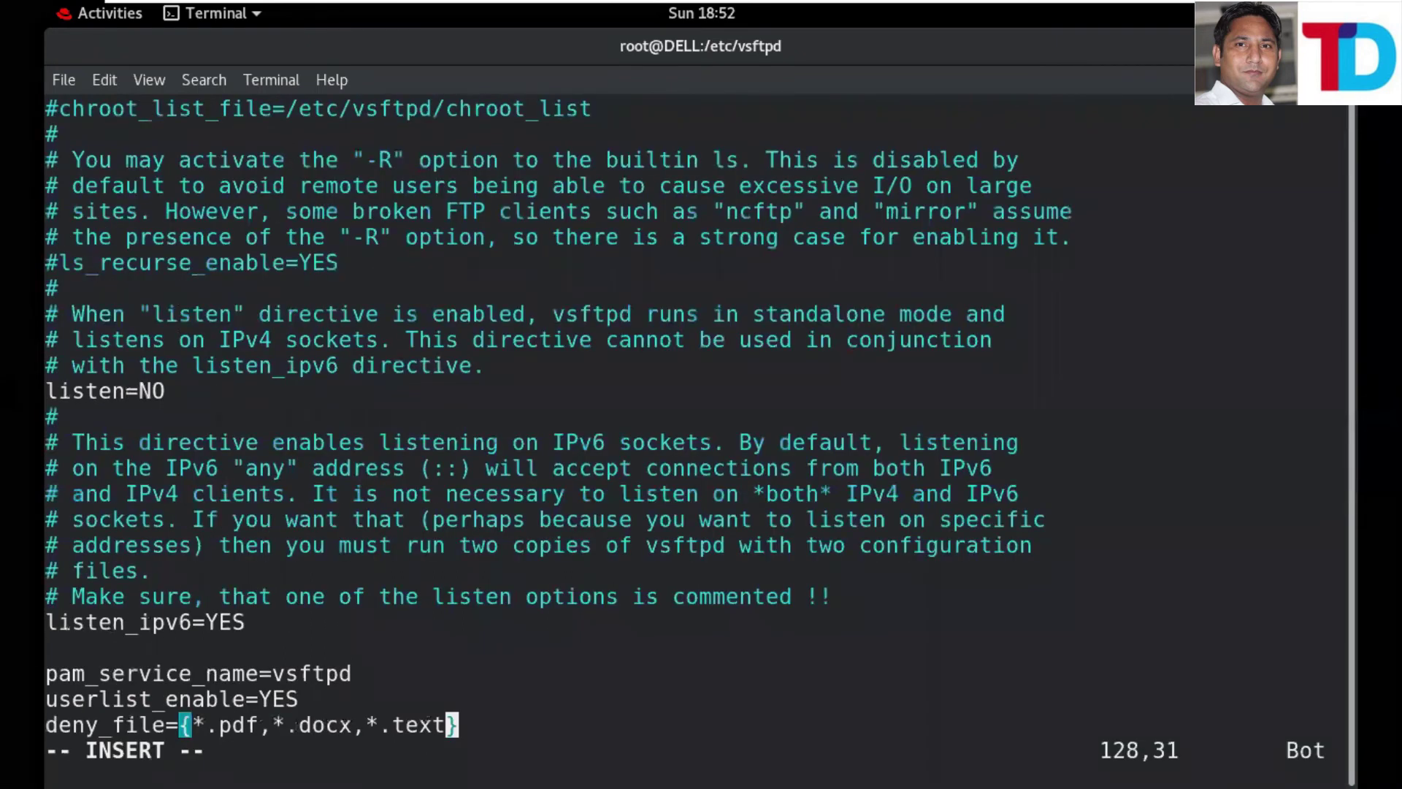
pyautogui.press('Up')
pyautogui.press('Up')
pyautogui.press('Up')
pyautogui.press('Up')
pyautogui.press('Up')
pyautogui.press('Up')
pyautogui.press('Up')
pyautogui.press('Up')
pyautogui.press('Up')
pyautogui.press('Up')
pyautogui.press('Up')
pyautogui.press('Up')
pyautogui.press('Up')
pyautogui.press('Up')
pyautogui.press('Up')
pyautogui.press('Up')
pyautogui.press('Up')
pyautogui.press('Up')
pyautogui.press('Up')
pyautogui.press('Up')
pyautogui.press('Up')
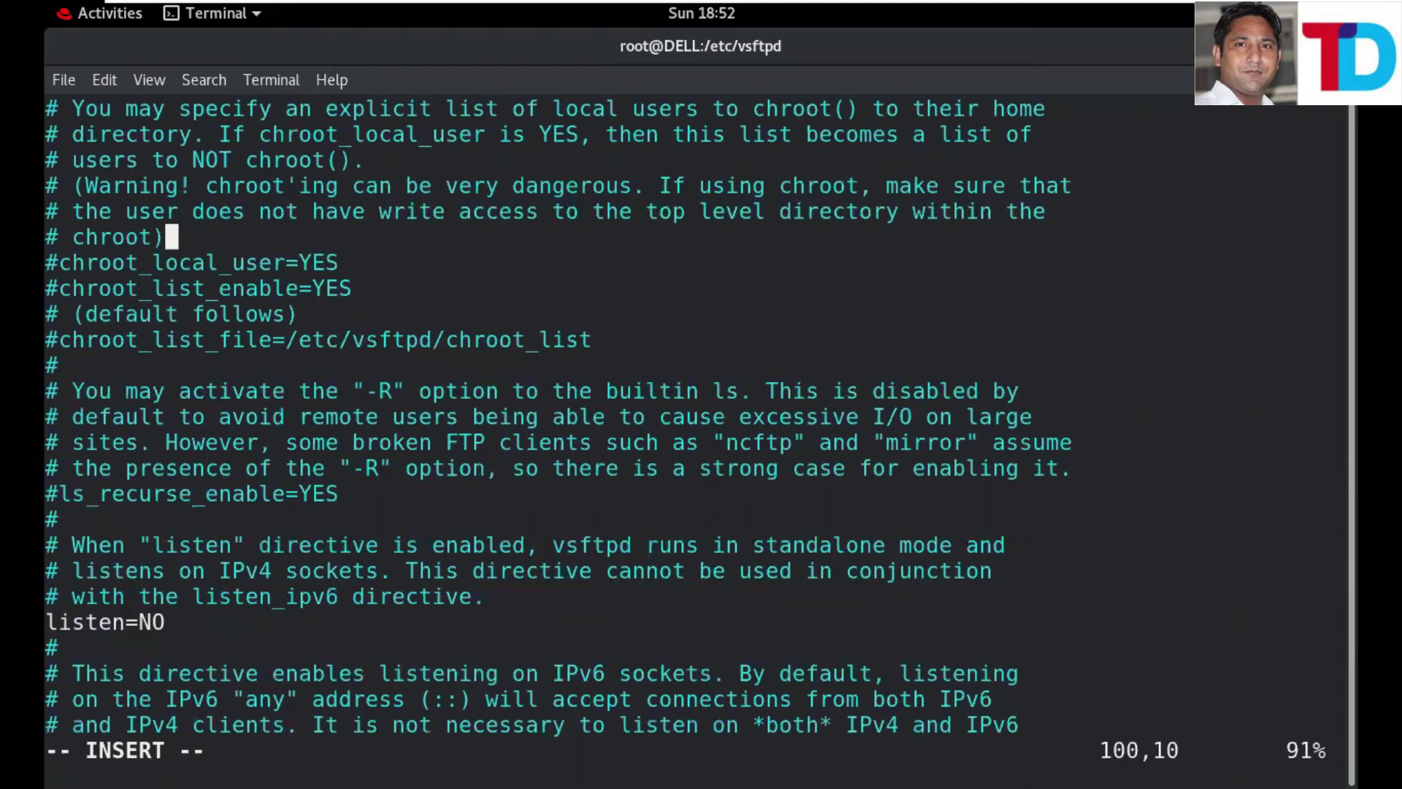
pyautogui.press('Up')
pyautogui.press('Up')
pyautogui.press('Up')
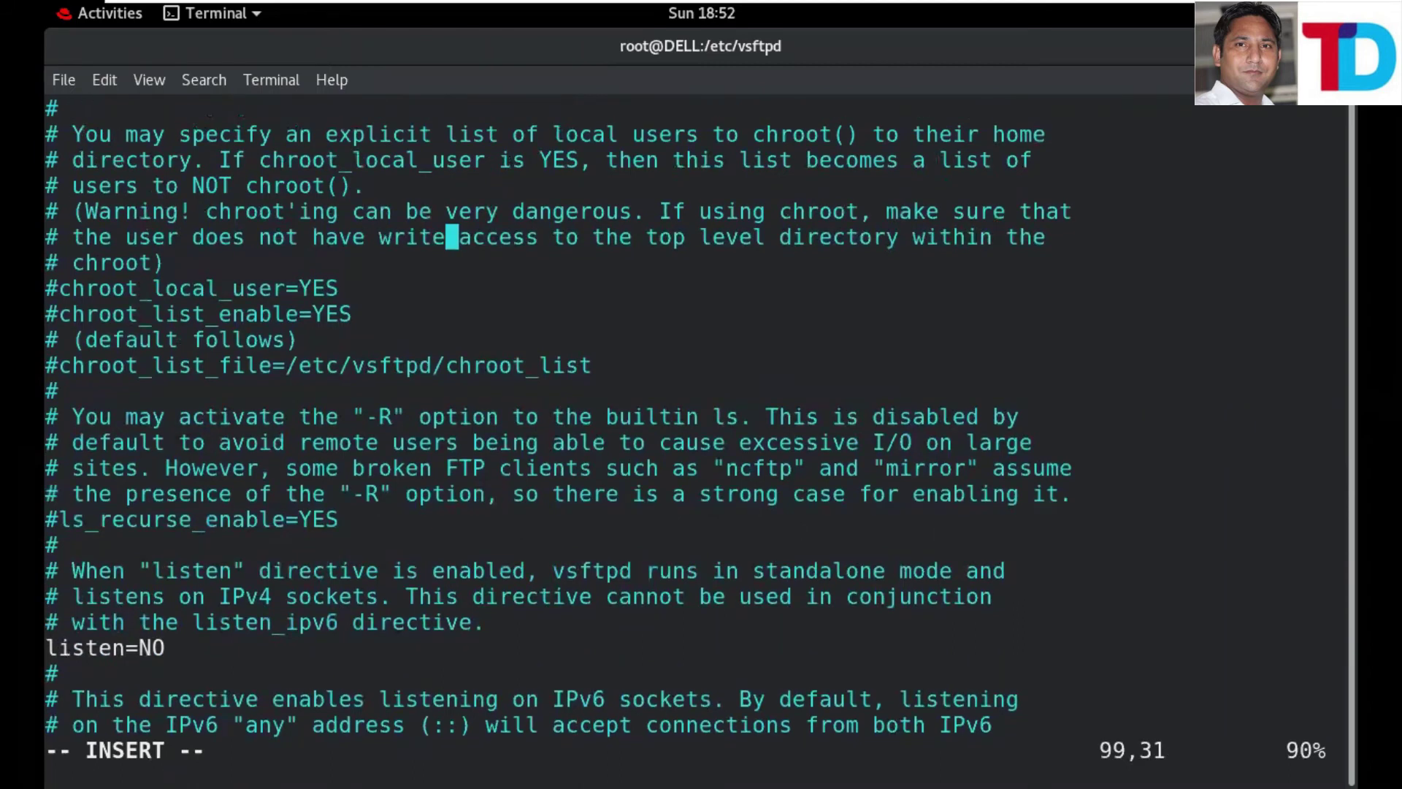
pyautogui.press('Up')
pyautogui.press('Up')
pyautogui.press('Up')
pyautogui.press('Up')
pyautogui.press('Up')
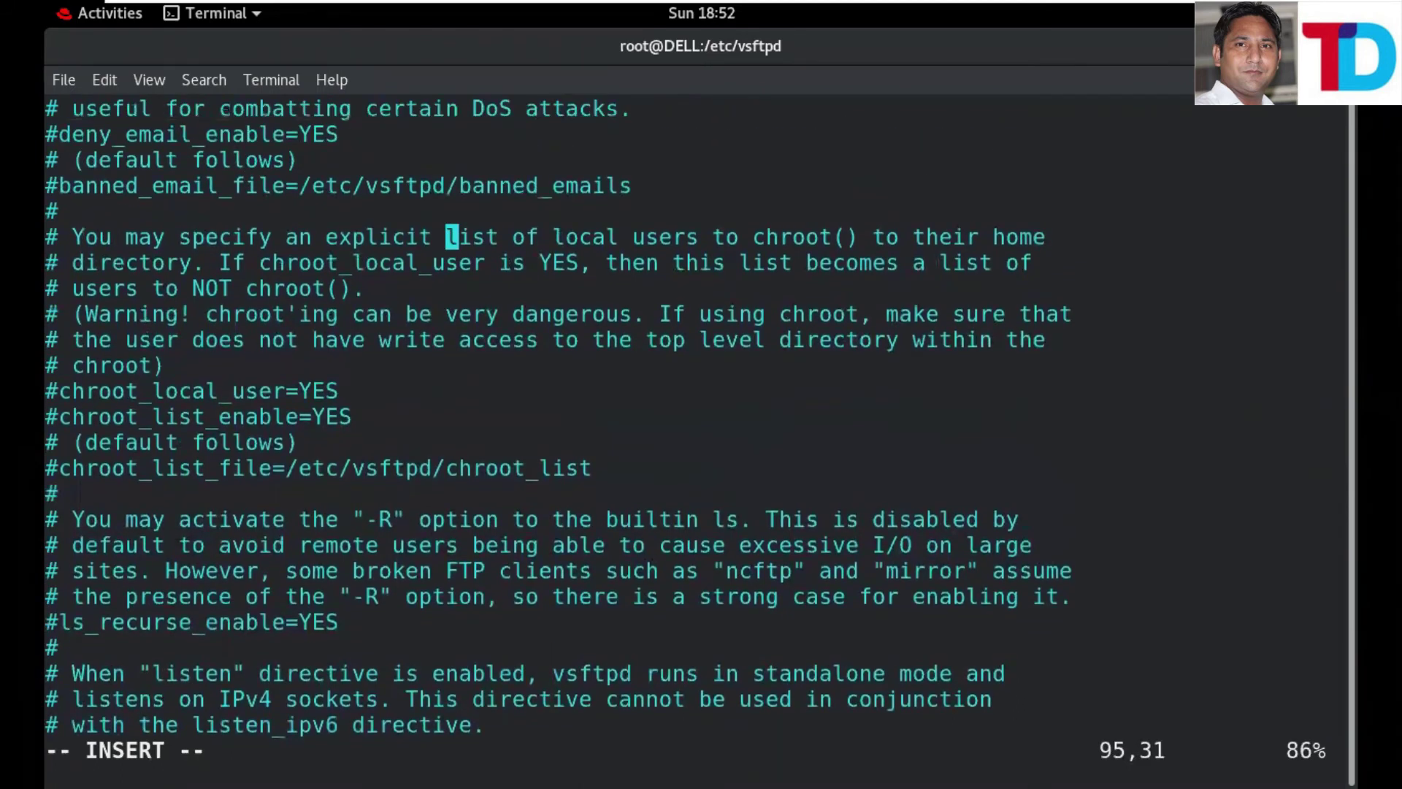
pyautogui.press('Up')
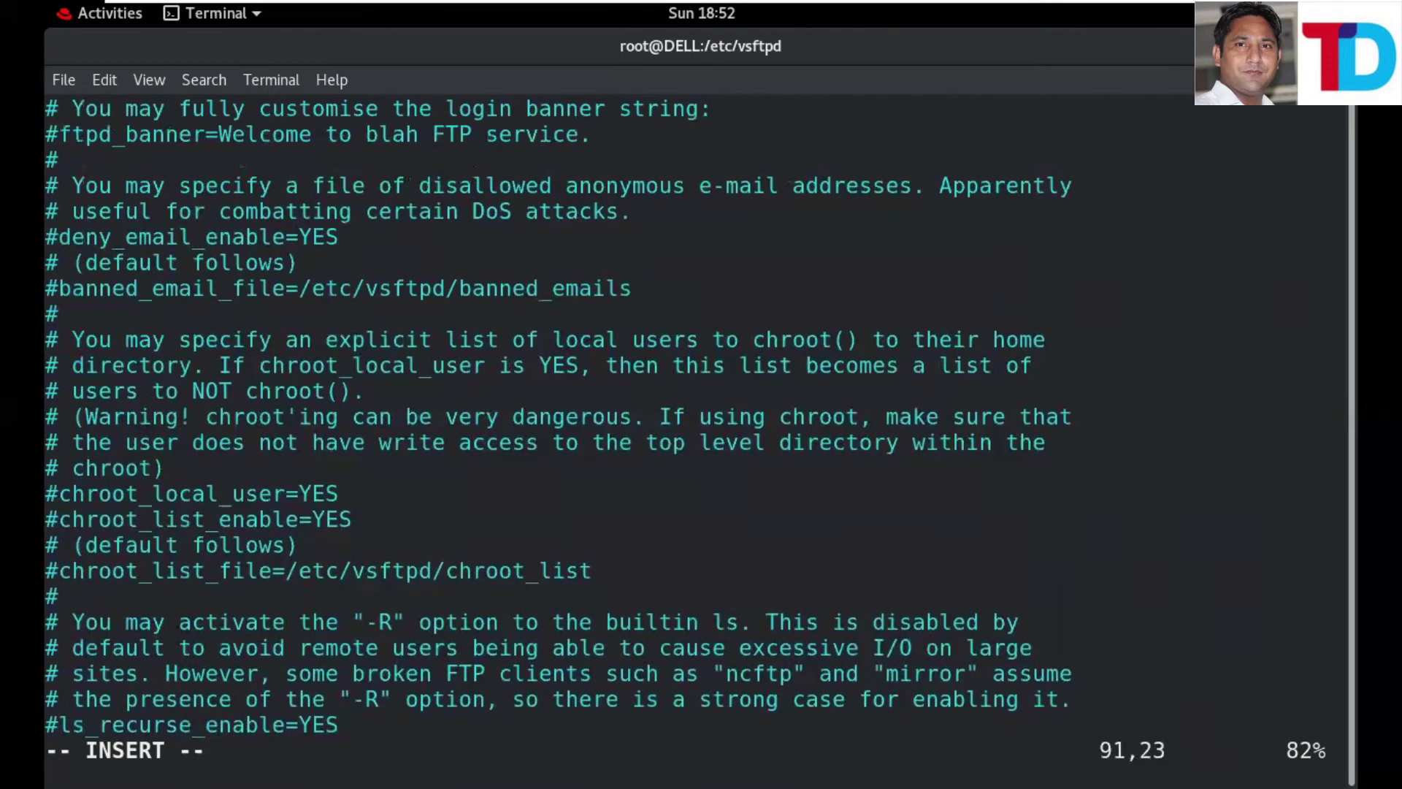
pyautogui.press('Up')
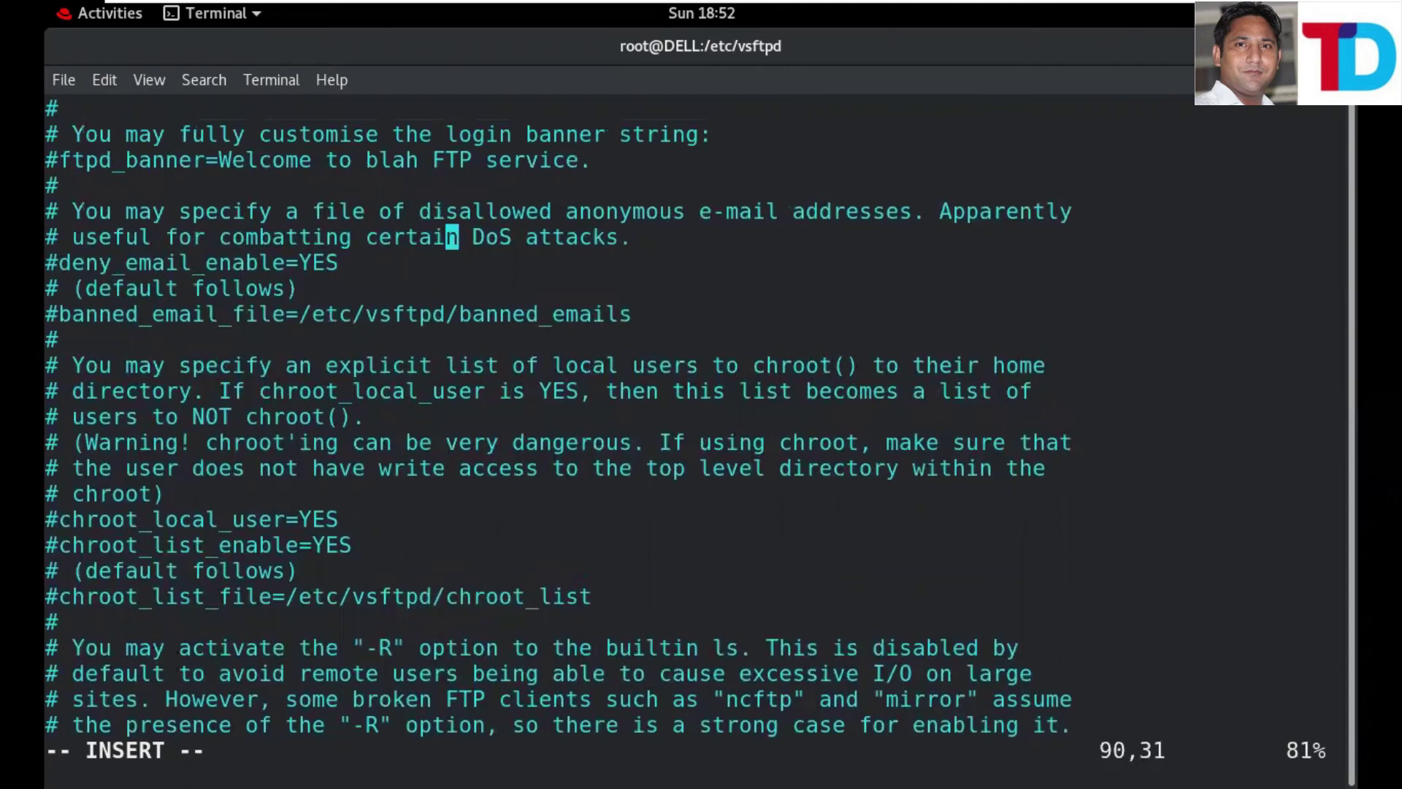
pyautogui.press('Up')
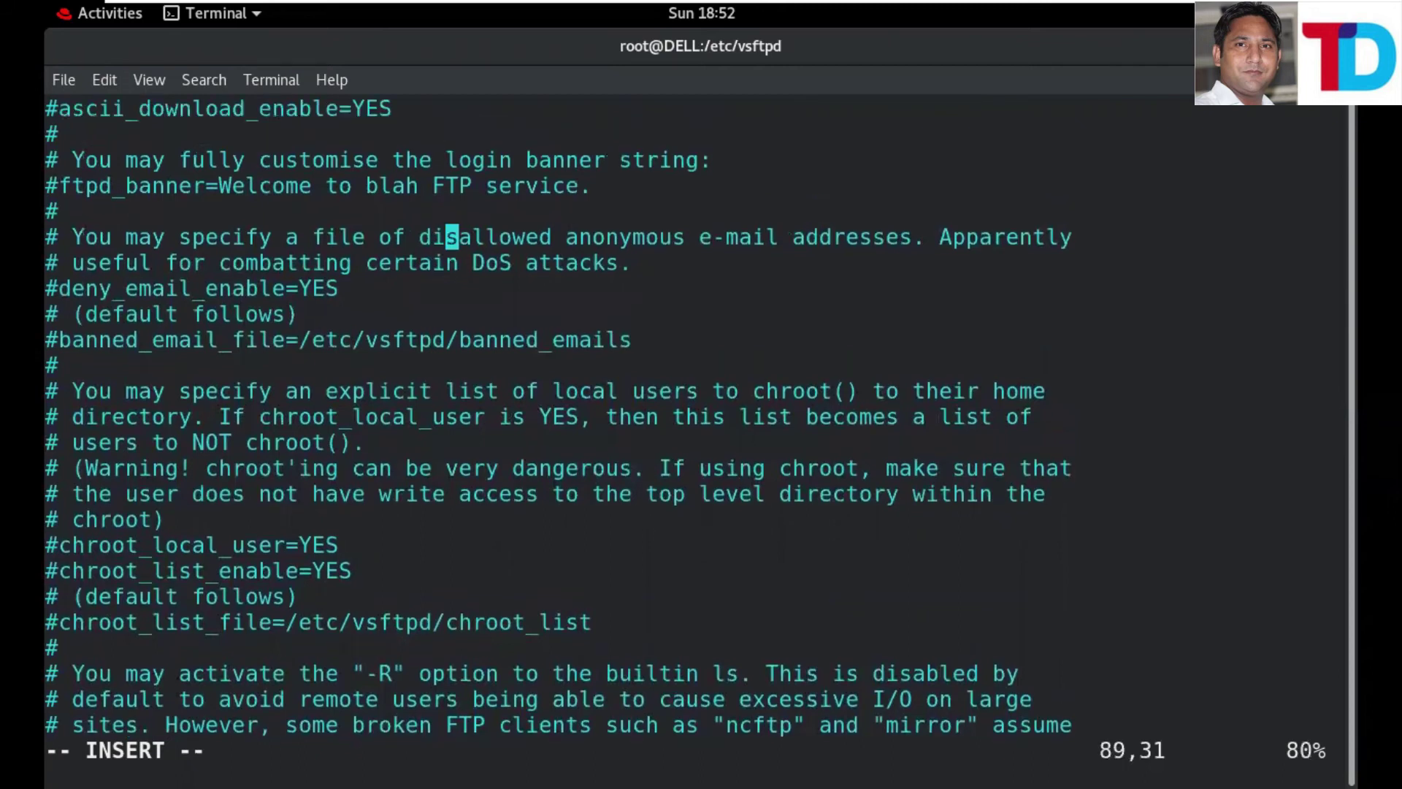
pyautogui.press('Up')
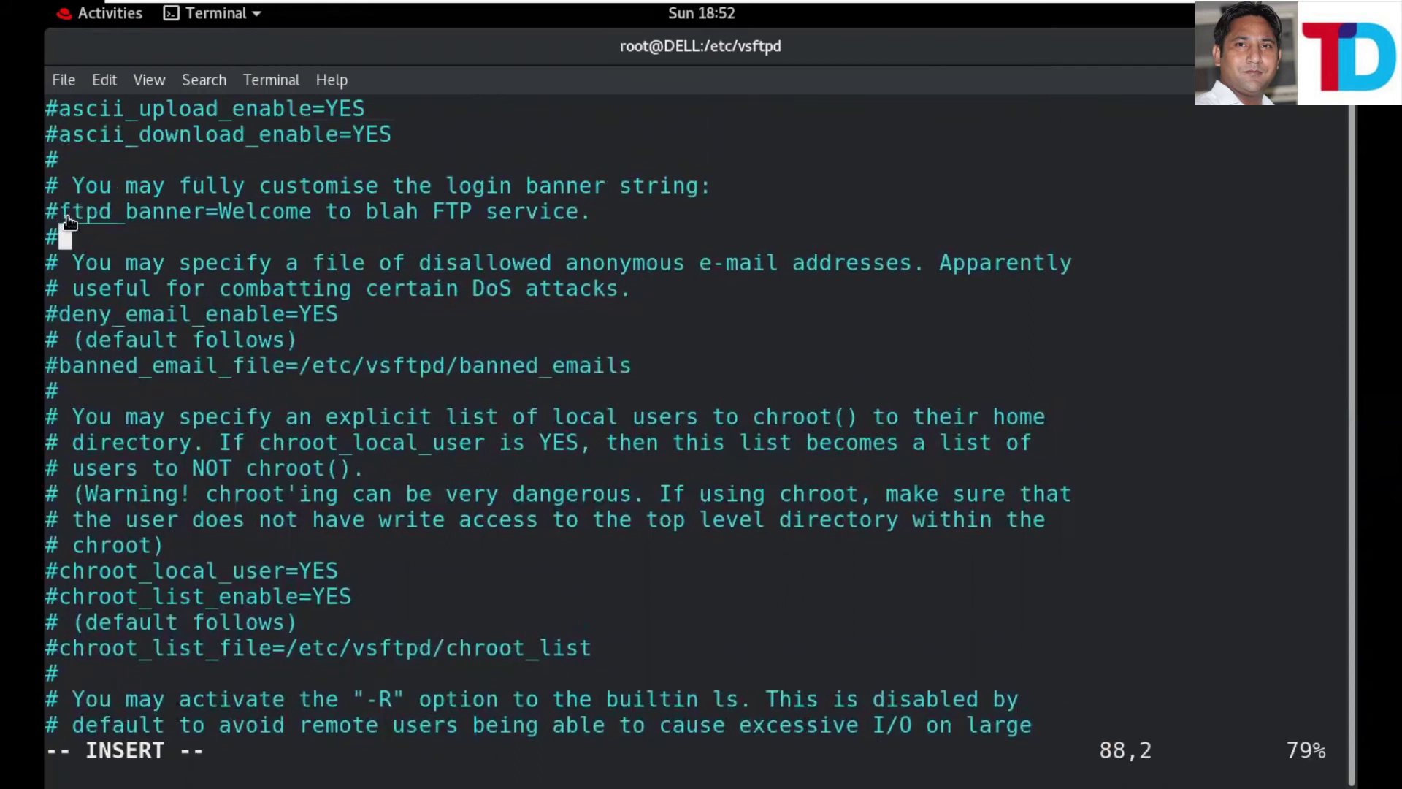
pyautogui.press('Up')
pyautogui.press('Left')
pyautogui.press('Left')
pyautogui.press('Left')
pyautogui.press('Left')
pyautogui.press('Left')
pyautogui.press('Left')
pyautogui.press('Left')
pyautogui.press('Left')
pyautogui.press('Left')
pyautogui.press('Left')
pyautogui.press('Left')
pyautogui.press('Left')
pyautogui.press('Left')
pyautogui.press('Left')
pyautogui.press('Left')
pyautogui.press('Left')
pyautogui.press('Left')
pyautogui.press('Left')
pyautogui.press('Left')
pyautogui.press('Left')
pyautogui.press('Left')
pyautogui.press('BackSpace')
pyautogui.press('Right')
pyautogui.press('Right')
pyautogui.press('Right')
pyautogui.press('Right')
pyautogui.press('Right')
pyautogui.press('Right')
pyautogui.press('Right')
pyautogui.press('Right')
pyautogui.press('Right')
pyautogui.press('Right')
pyautogui.press('Right')
pyautogui.press('Right')
pyautogui.press('Right')
pyautogui.press('Right')
pyautogui.press('Right')
pyautogui.press('Right')
pyautogui.press('Right')
pyautogui.press('Right')
pyautogui.press('Right')
pyautogui.press('Right')
pyautogui.press('Right')
pyautogui.press('Right')
pyautogui.press('Right')
pyautogui.press('Right')
pyautogui.press('BackSpace')
pyautogui.press('BackSpace')
pyautogui.press('BackSpace')
pyautogui.press('BackSpace')
pyautogui.press('BackSpace')
pyautogui.press('BackSpace')
pyautogui.press('BackSpace')
pyautogui.press('BackSpace')
pyautogui.press('BackSpace')
pyautogui.press('BackSpace')
pyautogui.press('BackSpace')
pyautogui.press('BackSpace')
pyautogui.press('BackSpace')
pyautogui.press('BackSpace')
pyautogui.press('BackSpace')
pyautogui.press('BackSpace')
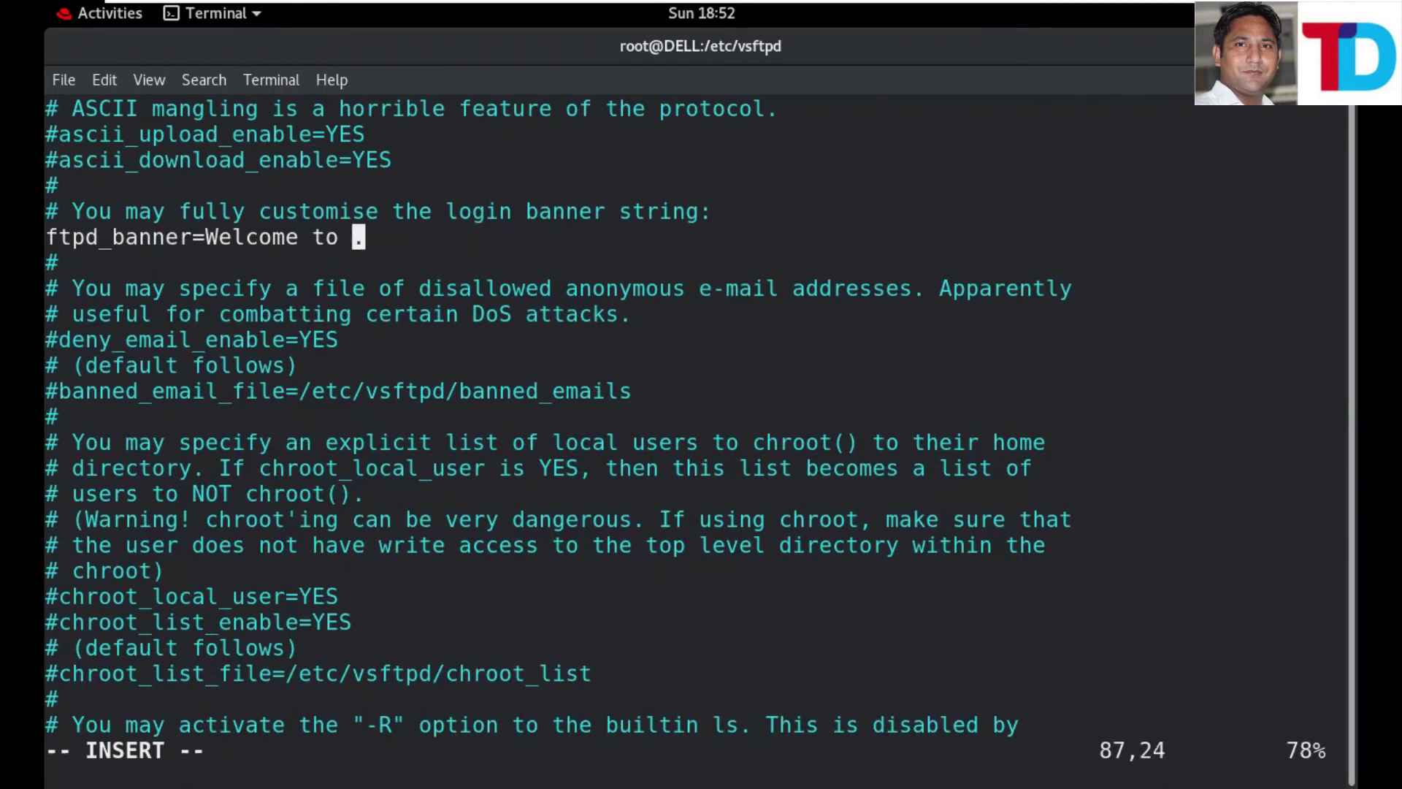
pyautogui.write('Tec')
pyautogui.write('hni')
pyautogui.write('cal ')
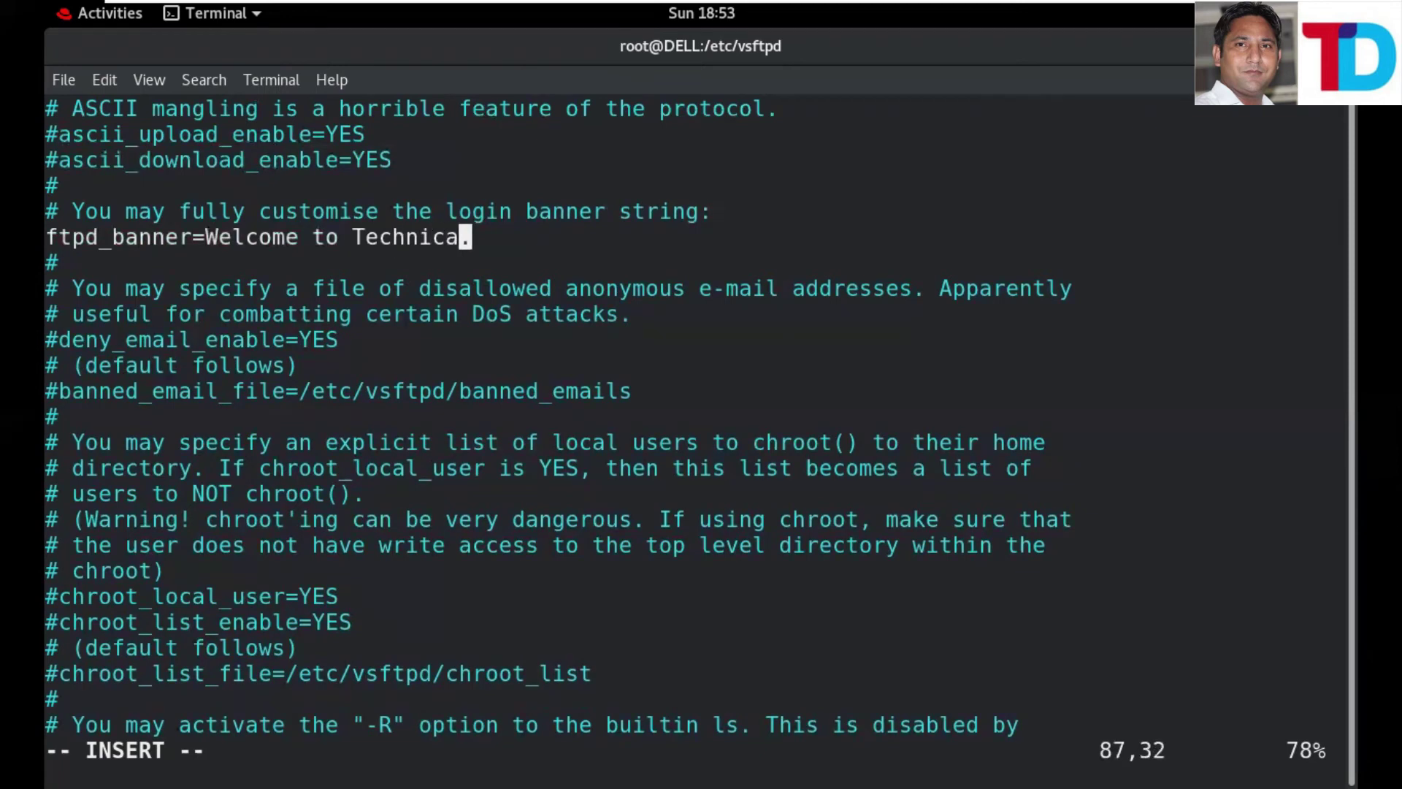
pyautogui.write('Dose')
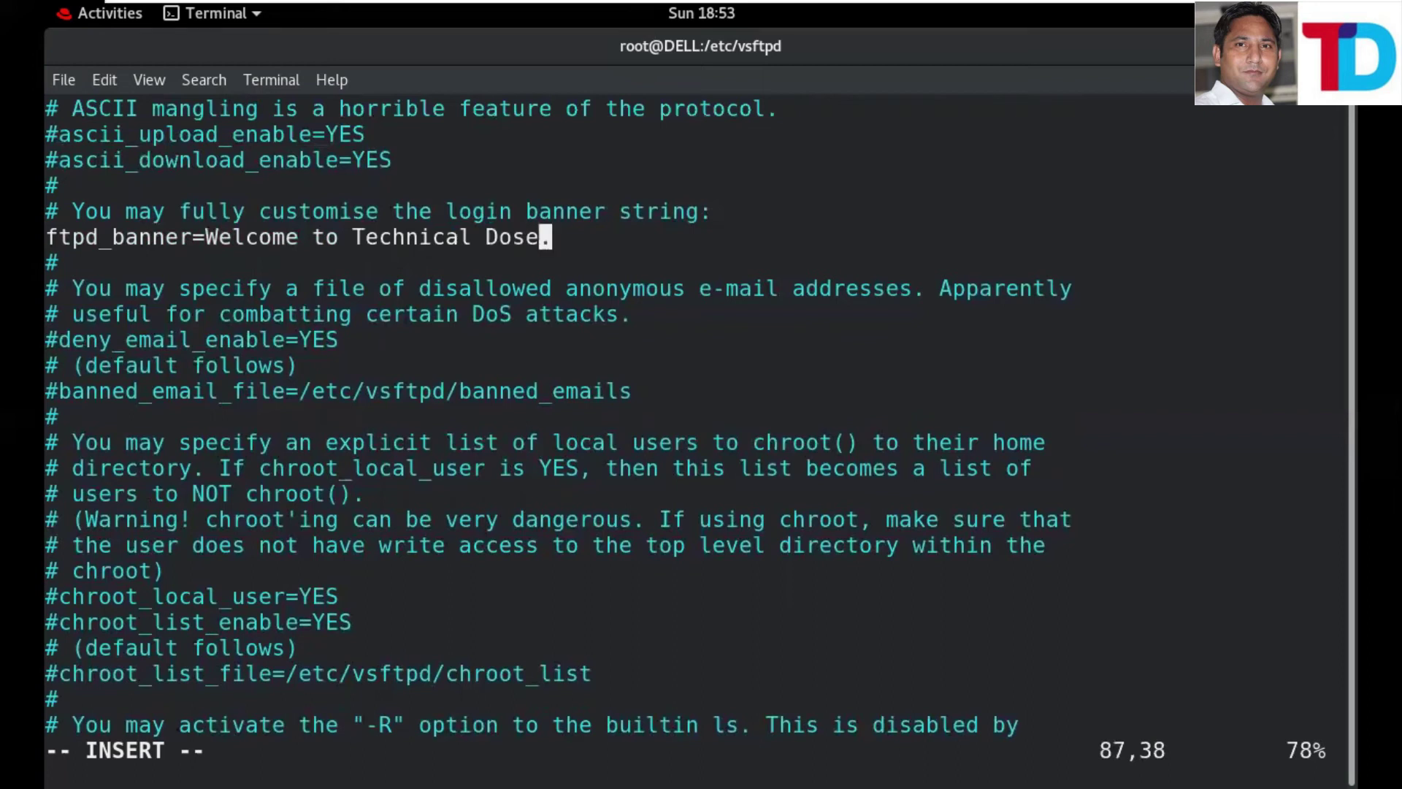
# - Save vsftpd.conf with :wq! and restart the vsftpd service
pyautogui.press('Escape')
pyautogui.write(':')
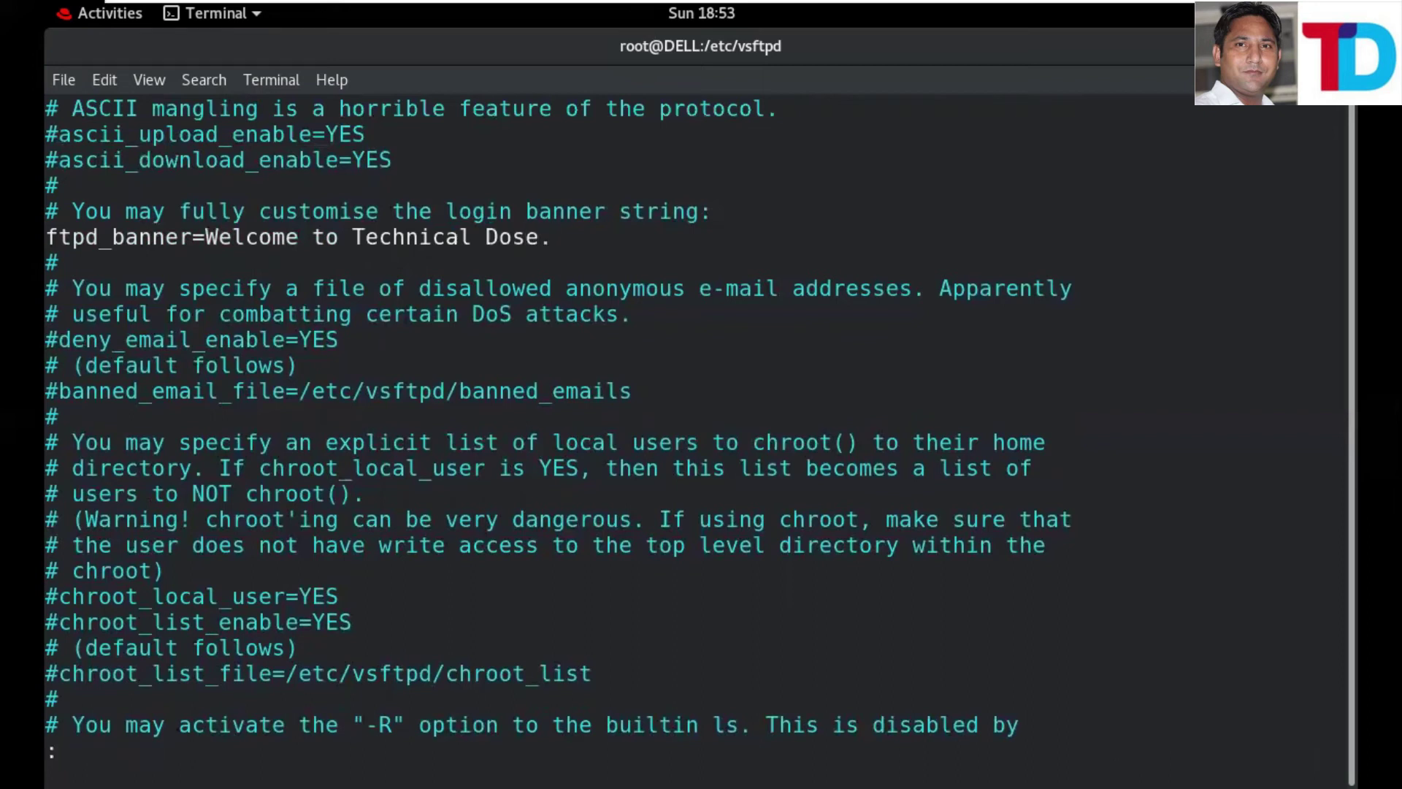
pyautogui.write('wq!')
pyautogui.press('Return')
pyautogui.press('Up')
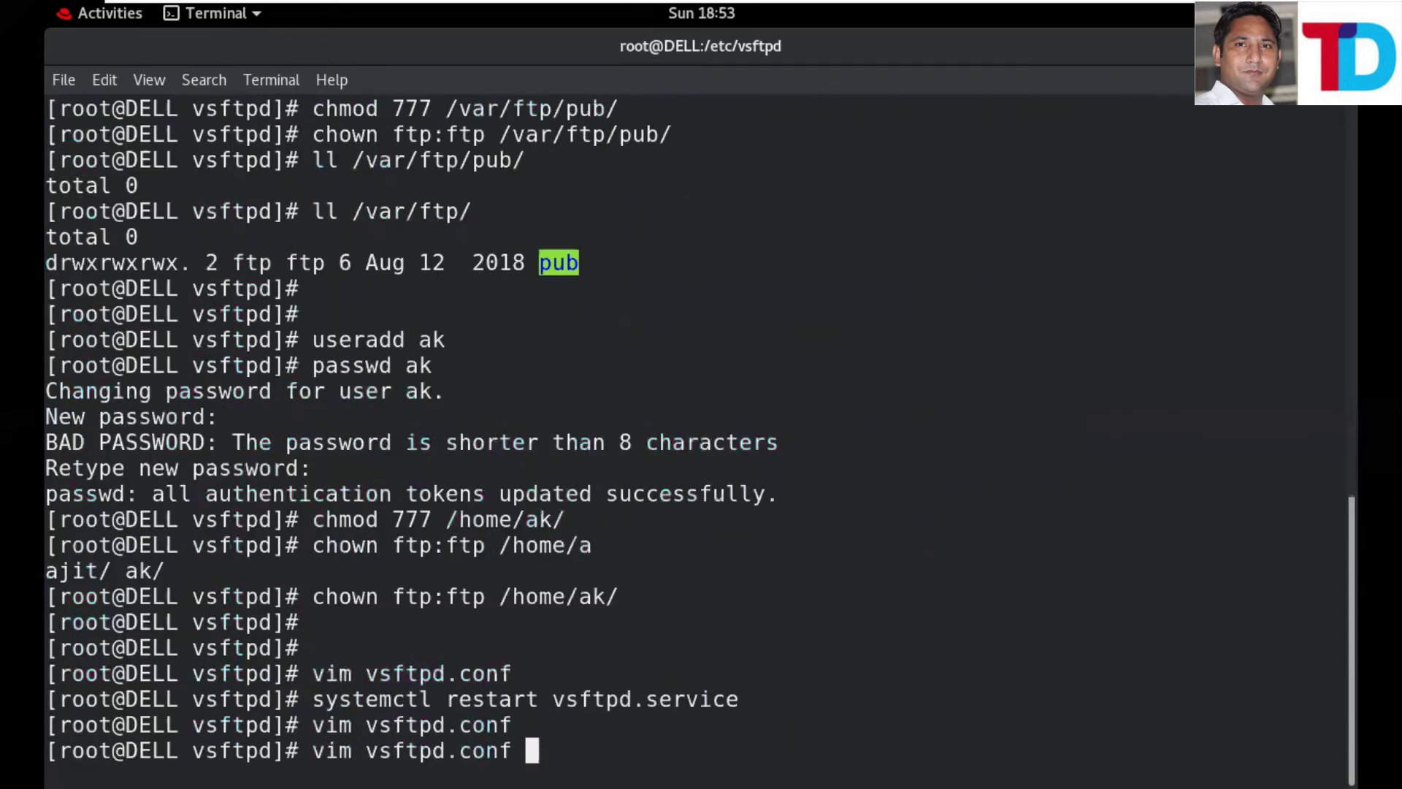
pyautogui.press('Up')
pyautogui.press('Return')
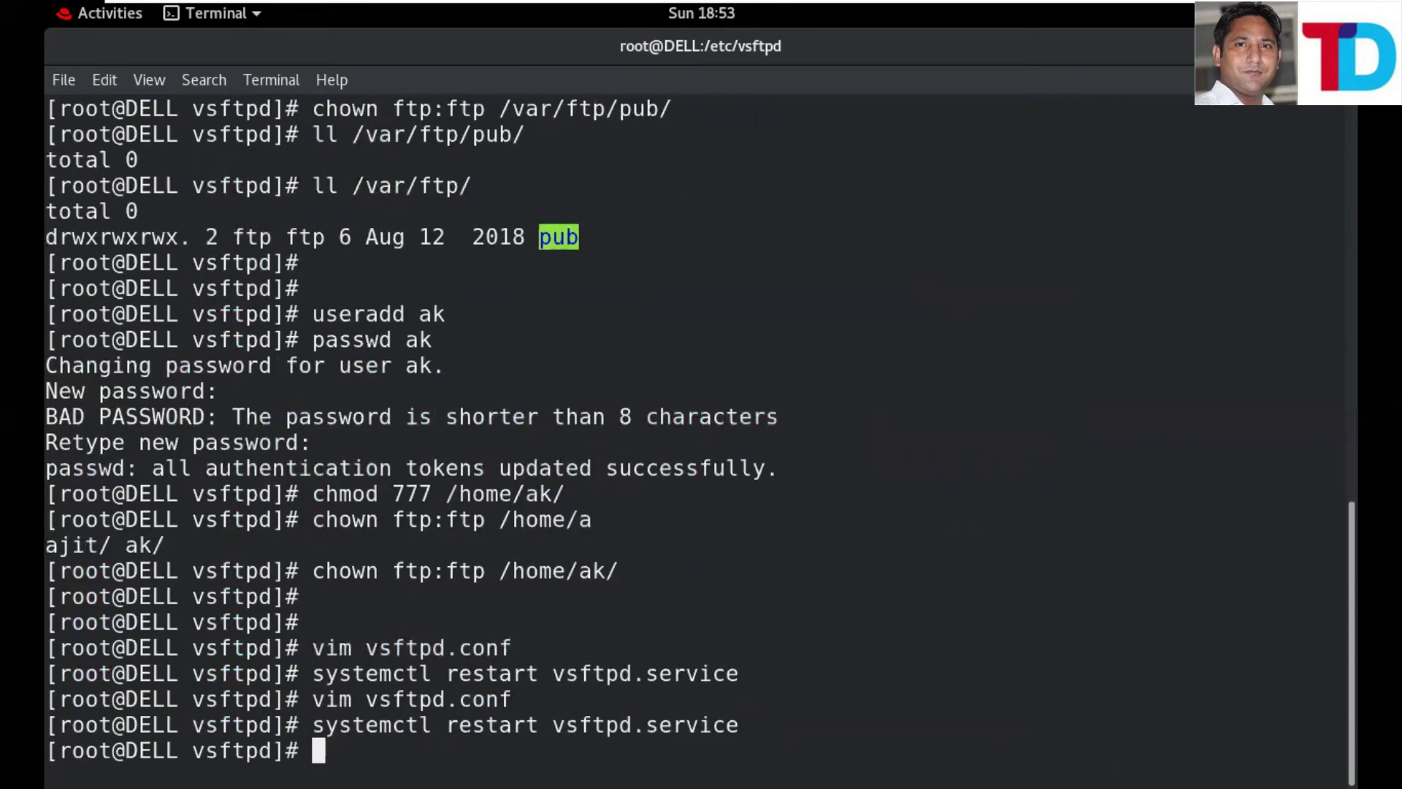
# - Open Command Prompt, run 'ftp 10.0.0.1', and check the Welcome to Technical Dose. banner
pyautogui.moveTo(1191, 7)
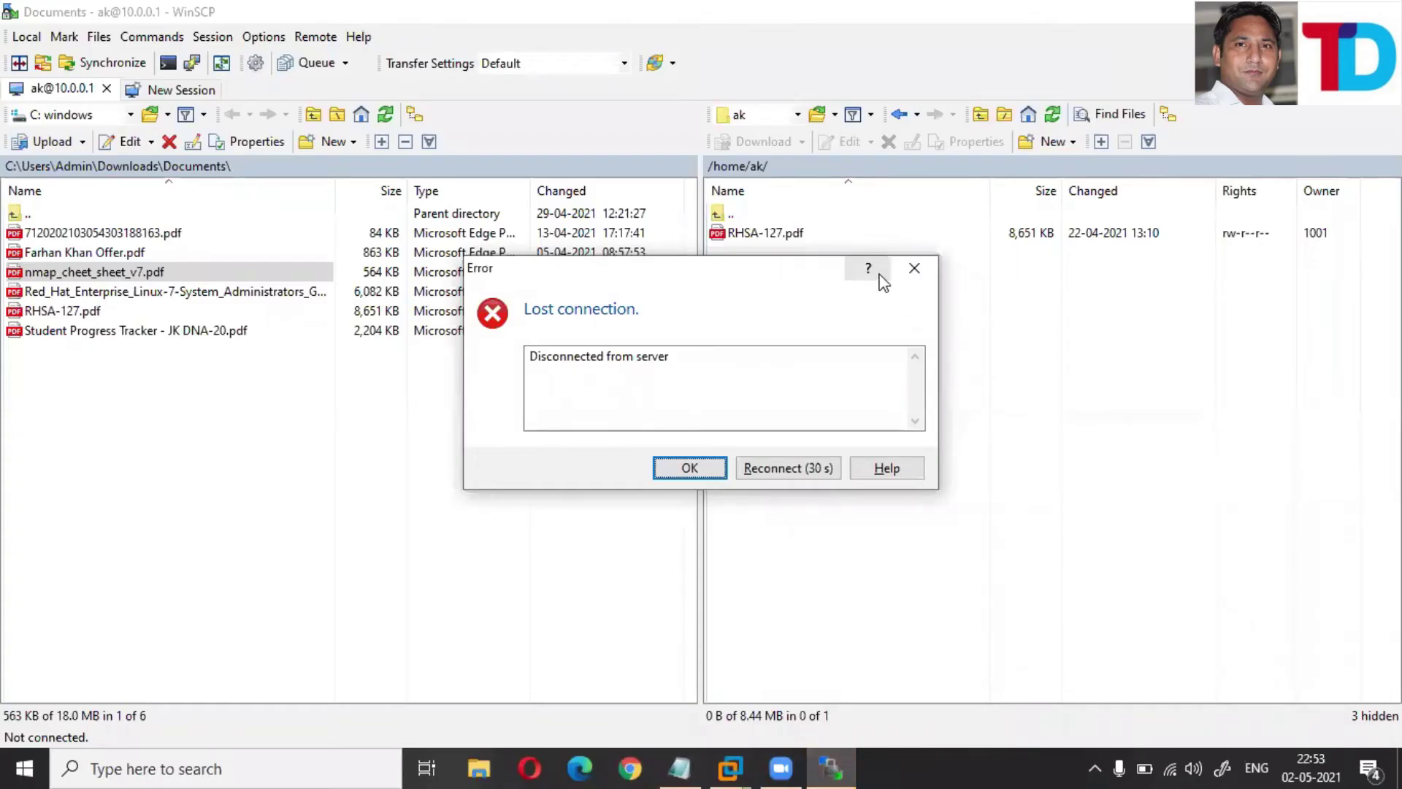
pyautogui.press('super+r')
pyautogui.write('cmd')
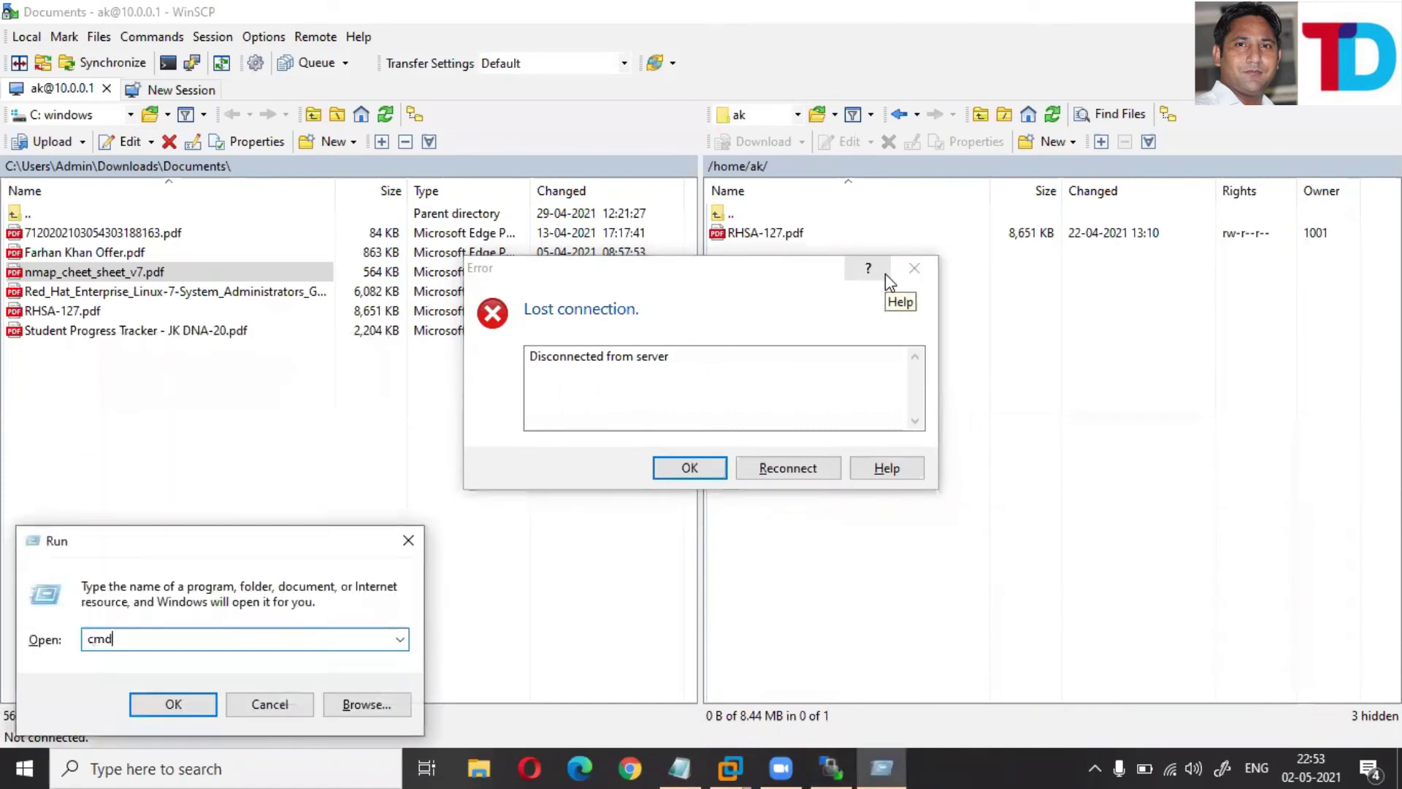
pyautogui.press('Return')
pyautogui.write('ftp')
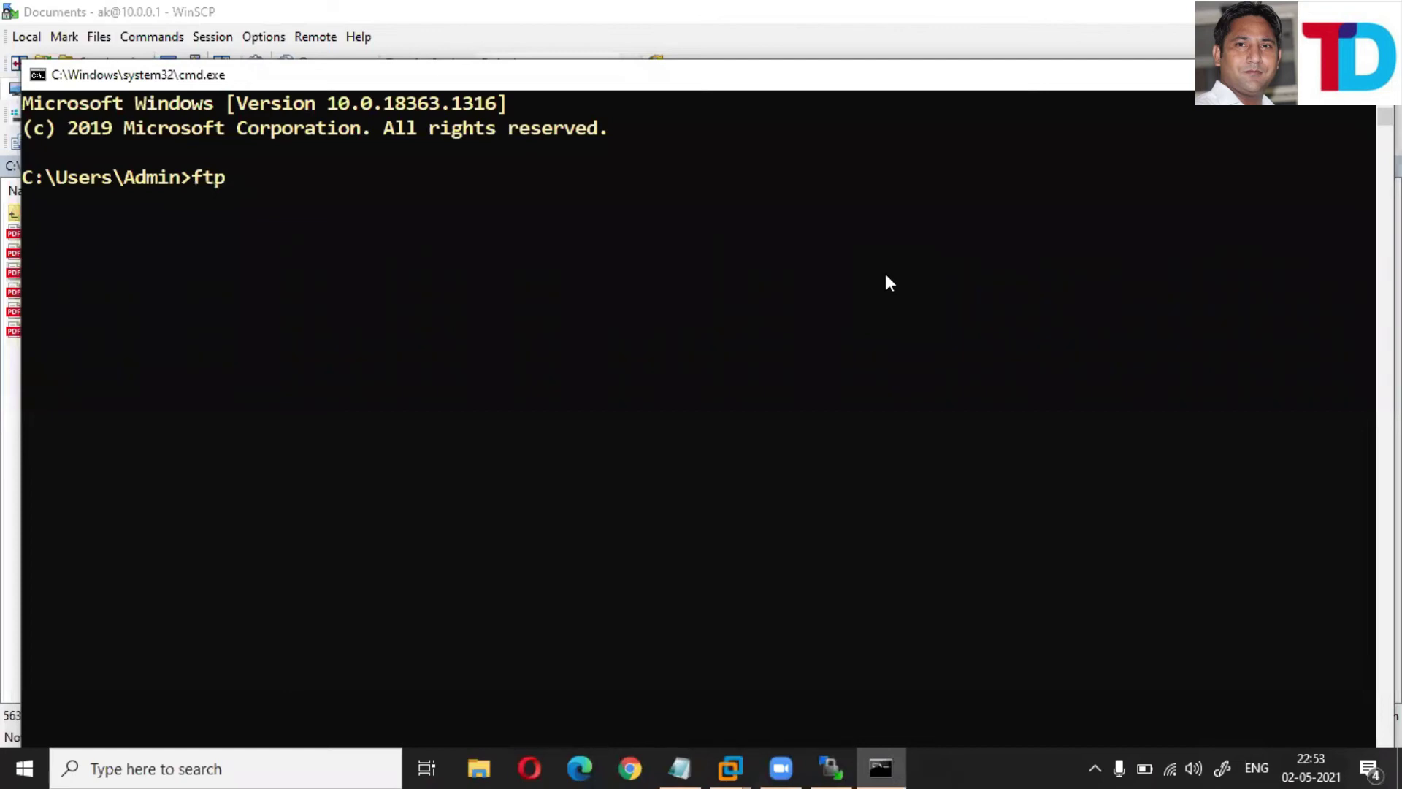
pyautogui.write(' 10.0')
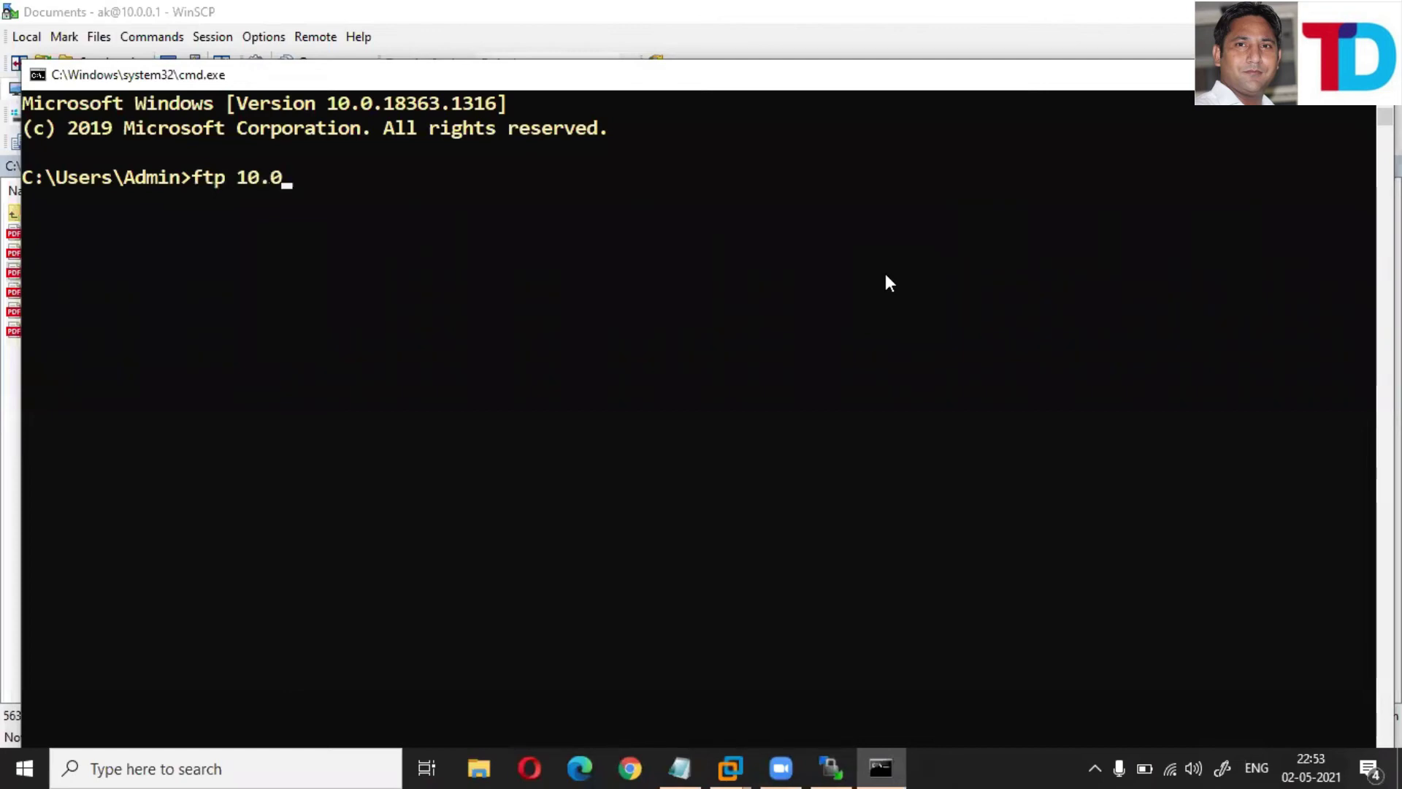
pyautogui.write('.0.1')
pyautogui.press('Return')
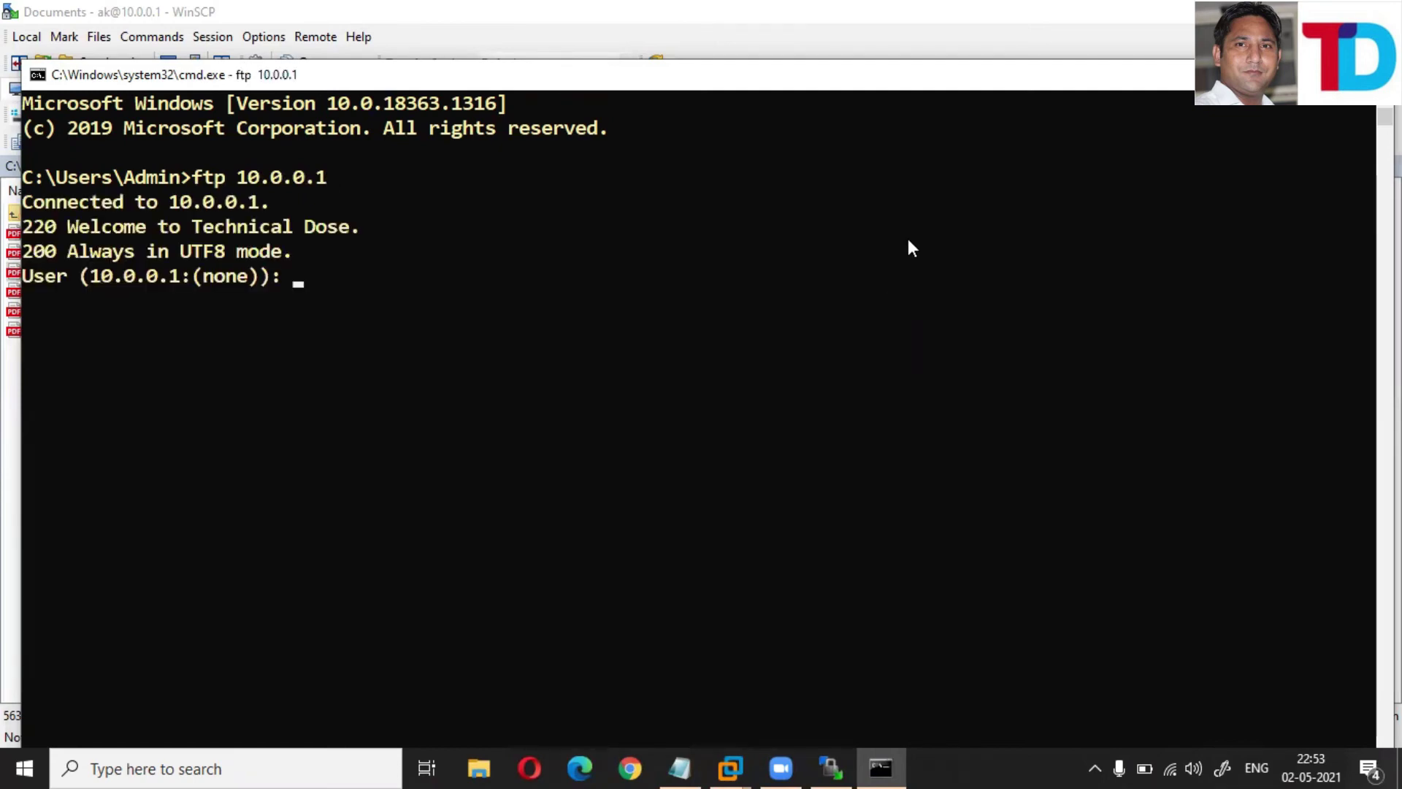
pyautogui.moveTo(65, 222); pyautogui.dragTo(244, 230)
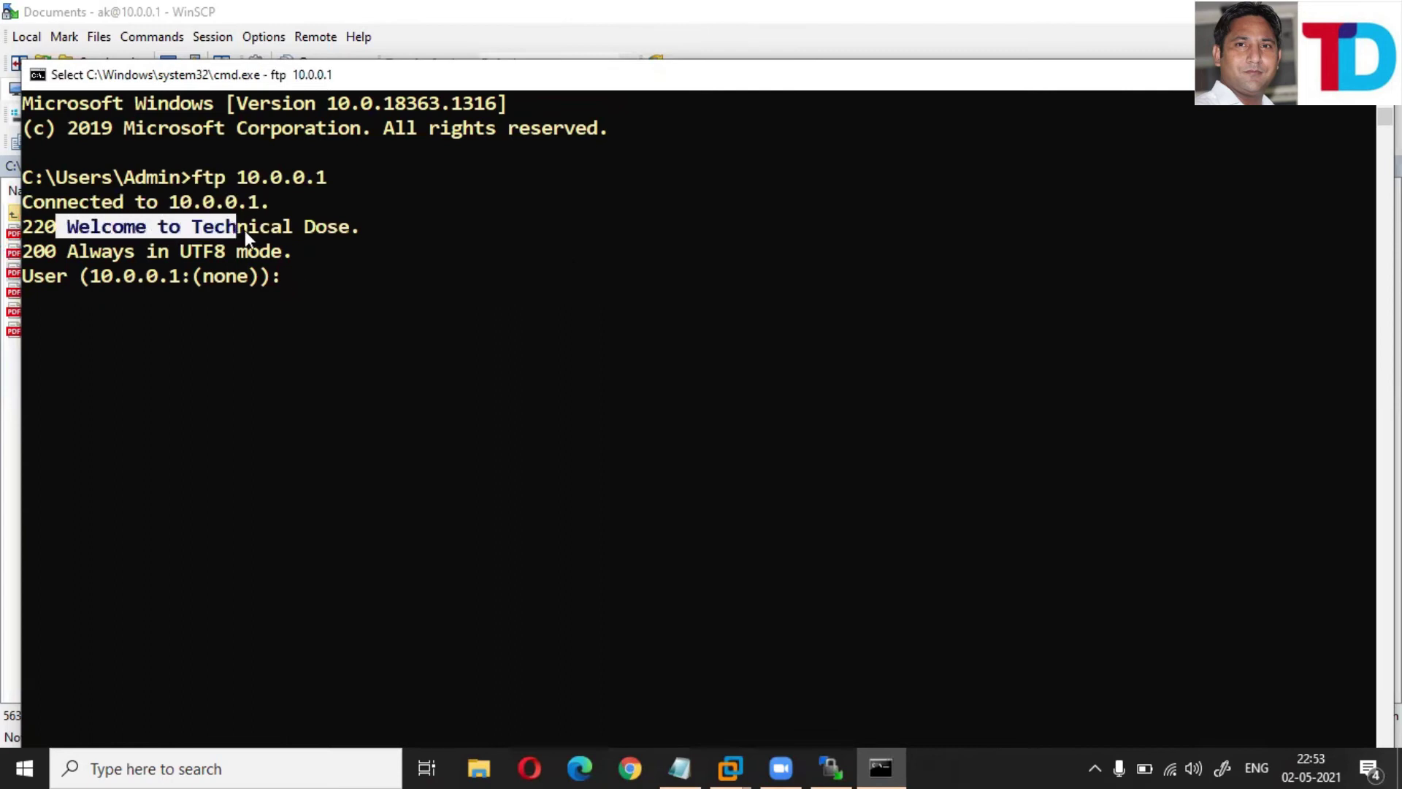
pyautogui.click(298, 283)
# - Log in as the new FTP user and list the available ftp commands with ?
pyautogui.write('a')
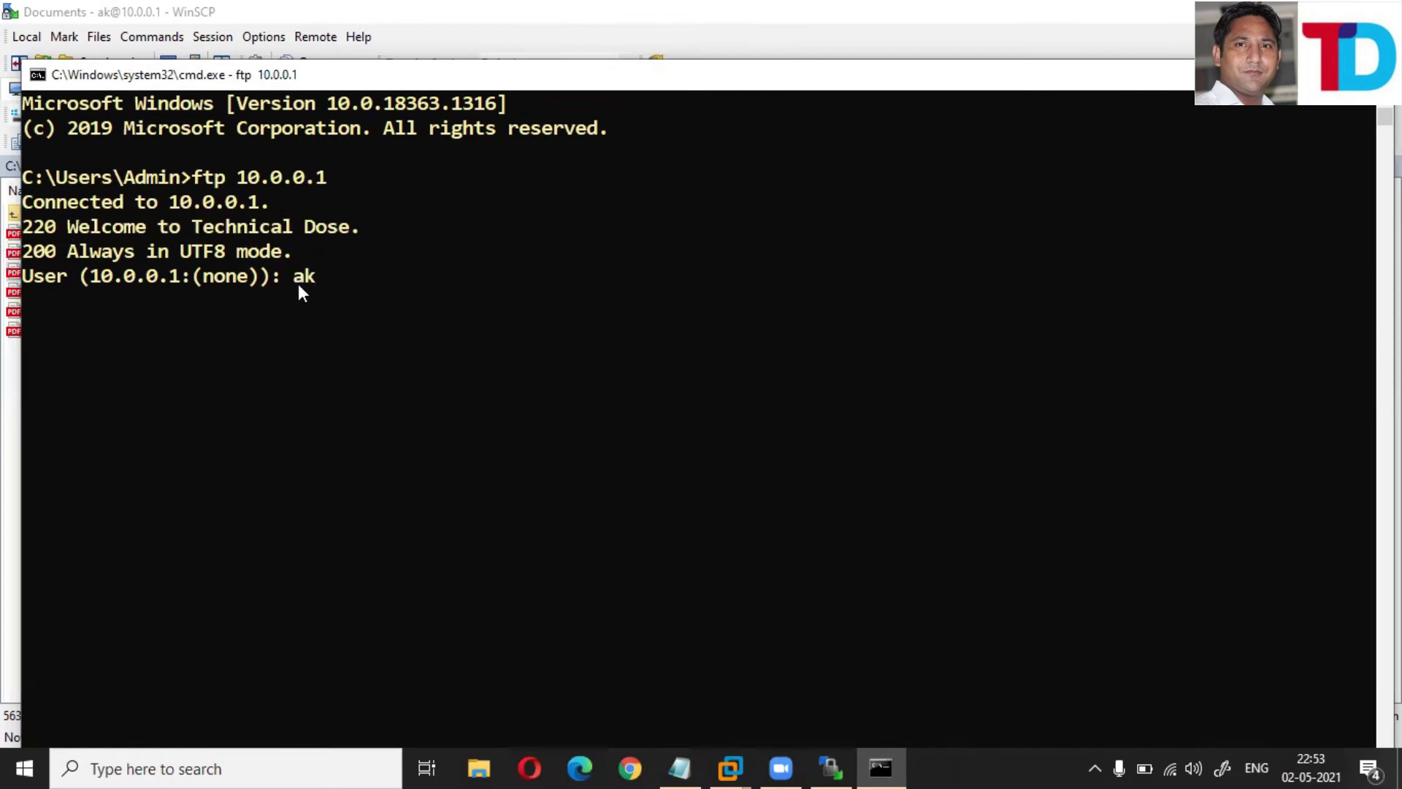
pyautogui.write('k')
pyautogui.press('Return')
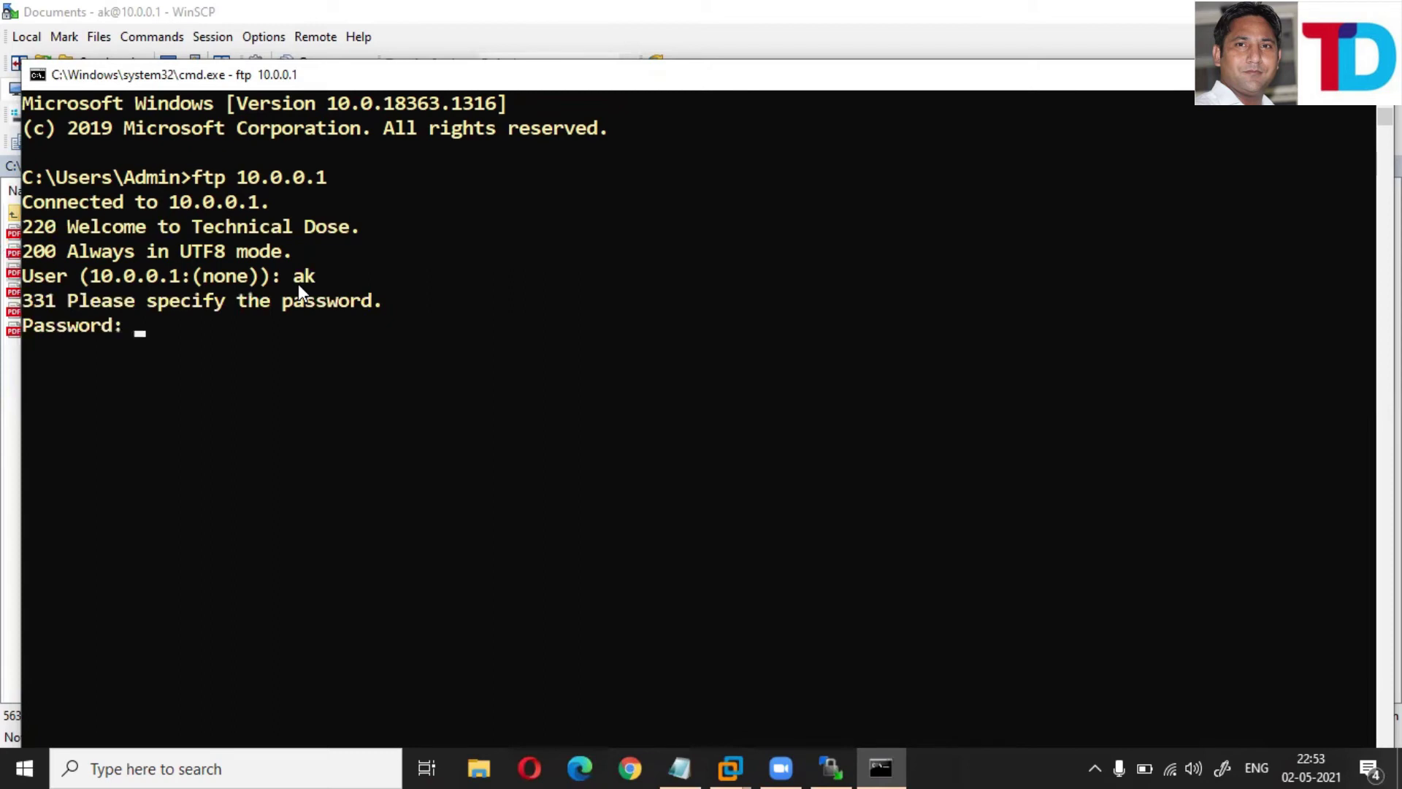
pyautogui.press('Return')
pyautogui.press('Return')
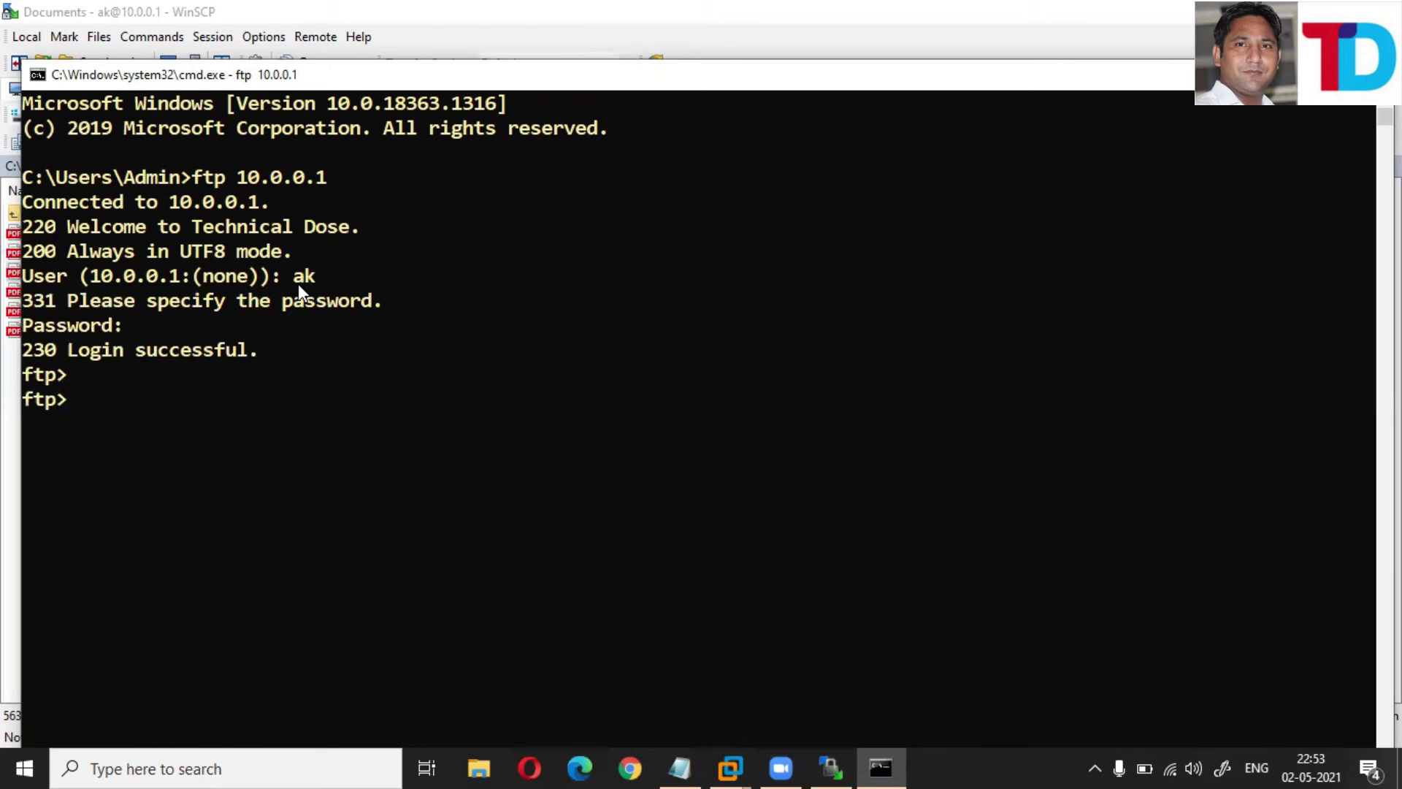
pyautogui.write('?')
pyautogui.press('Return')
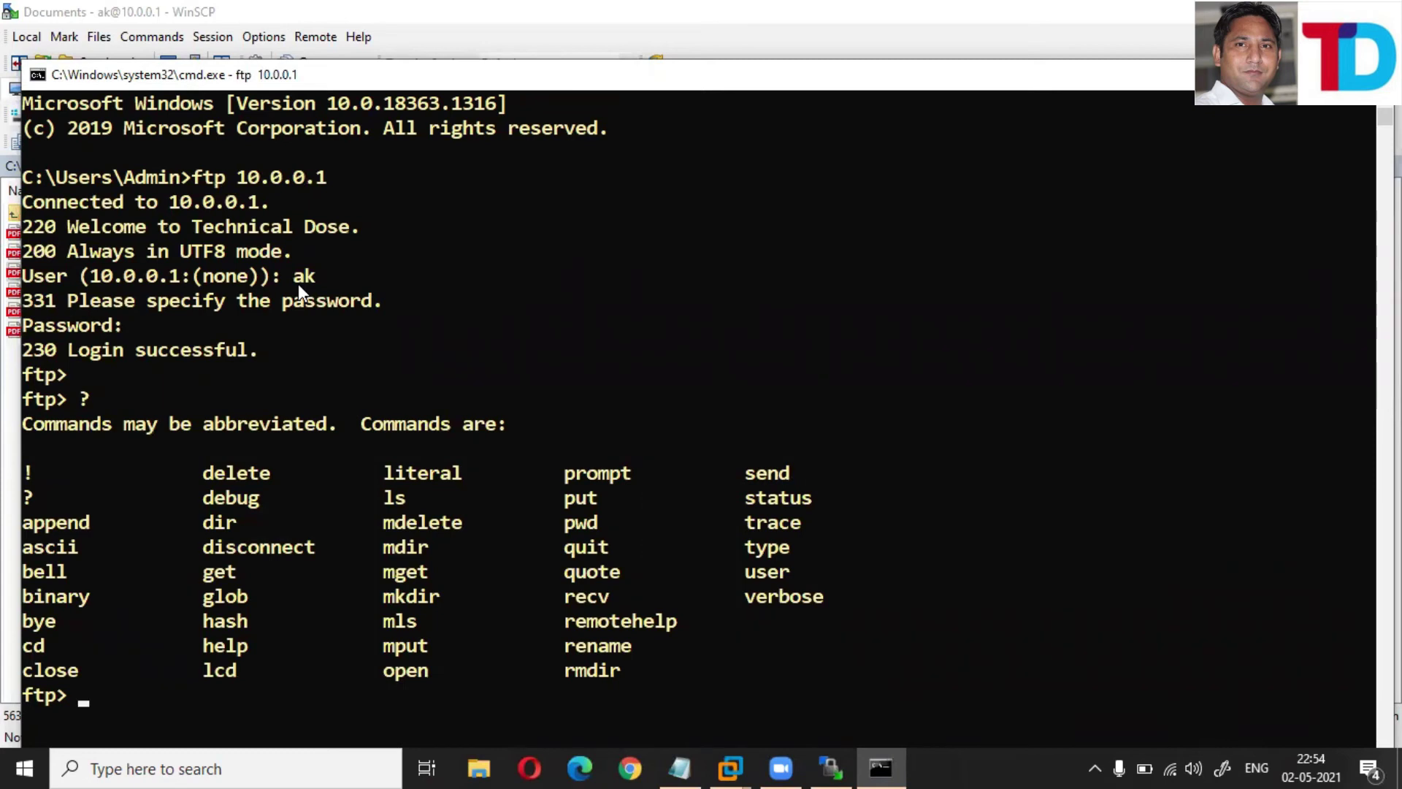
# - Confirm the local directory is C:\Users\Admin with lcd and maximize the Command Prompt
pyautogui.write('lcd')
pyautogui.press('Return')
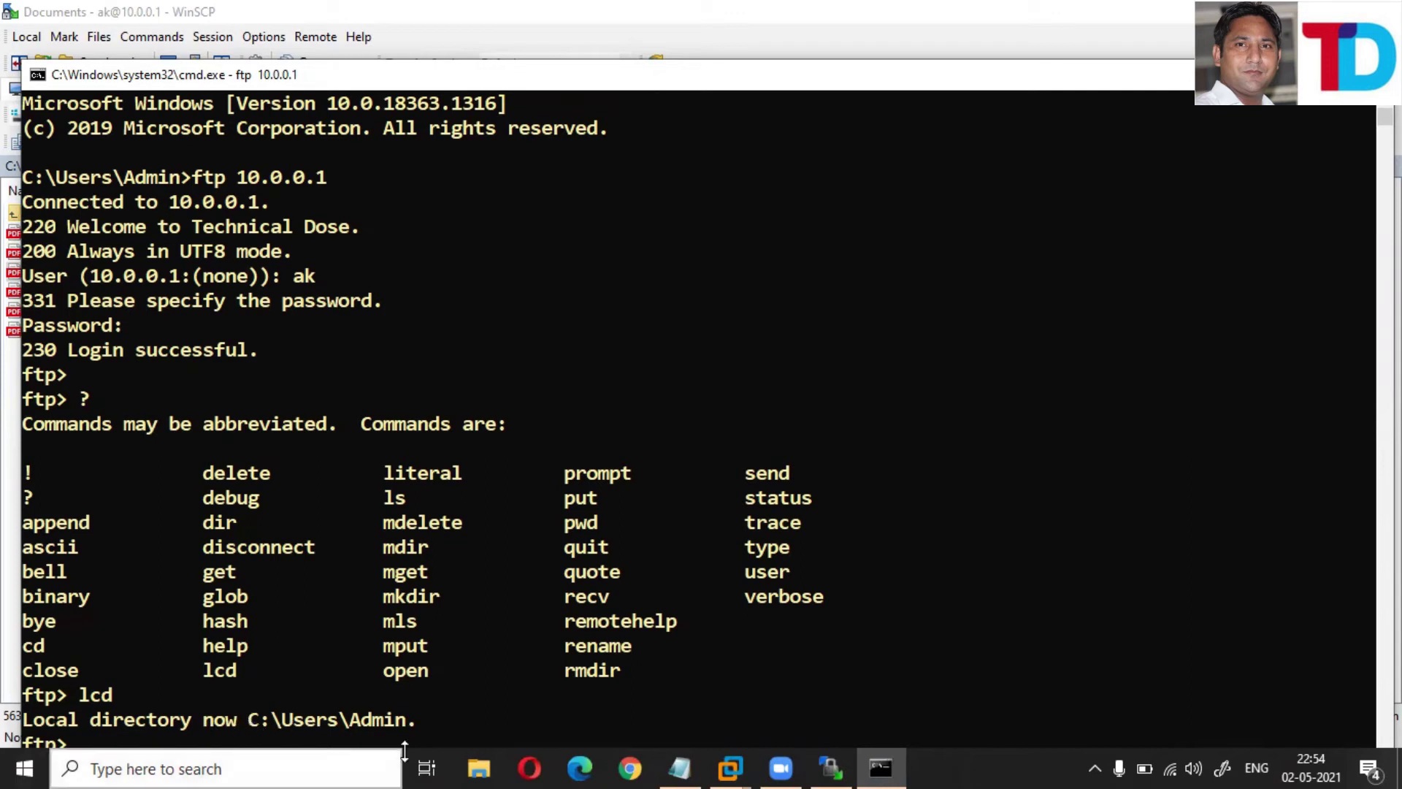
pyautogui.press('super+Up')
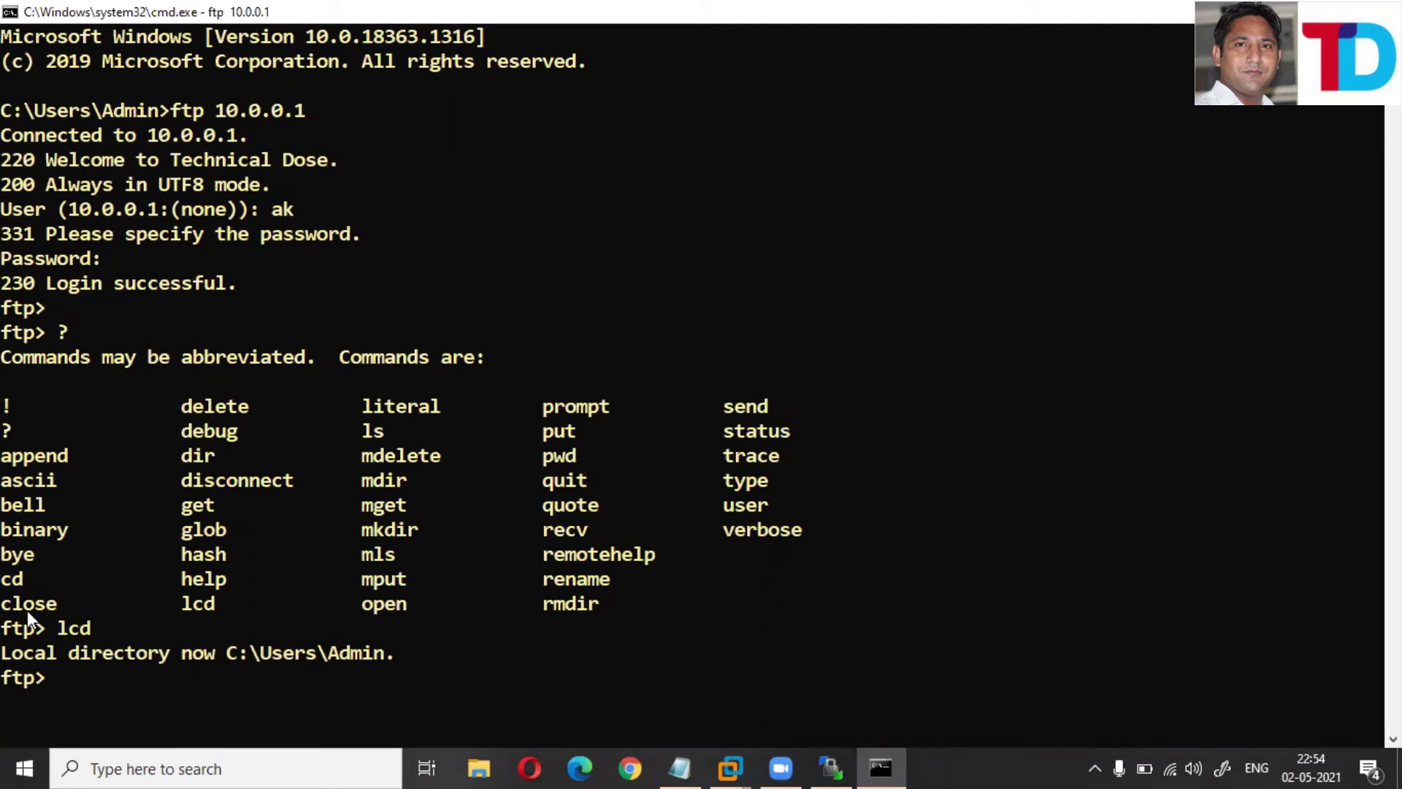
# - Attempt downloads with 'get ?' and 'get /root/Desktop', both of which fail
pyautogui.write('ge t')
pyautogui.press('BackSpace')
pyautogui.press('BackSpace')
pyautogui.write('t')
pyautogui.write('?')
pyautogui.press('Return')
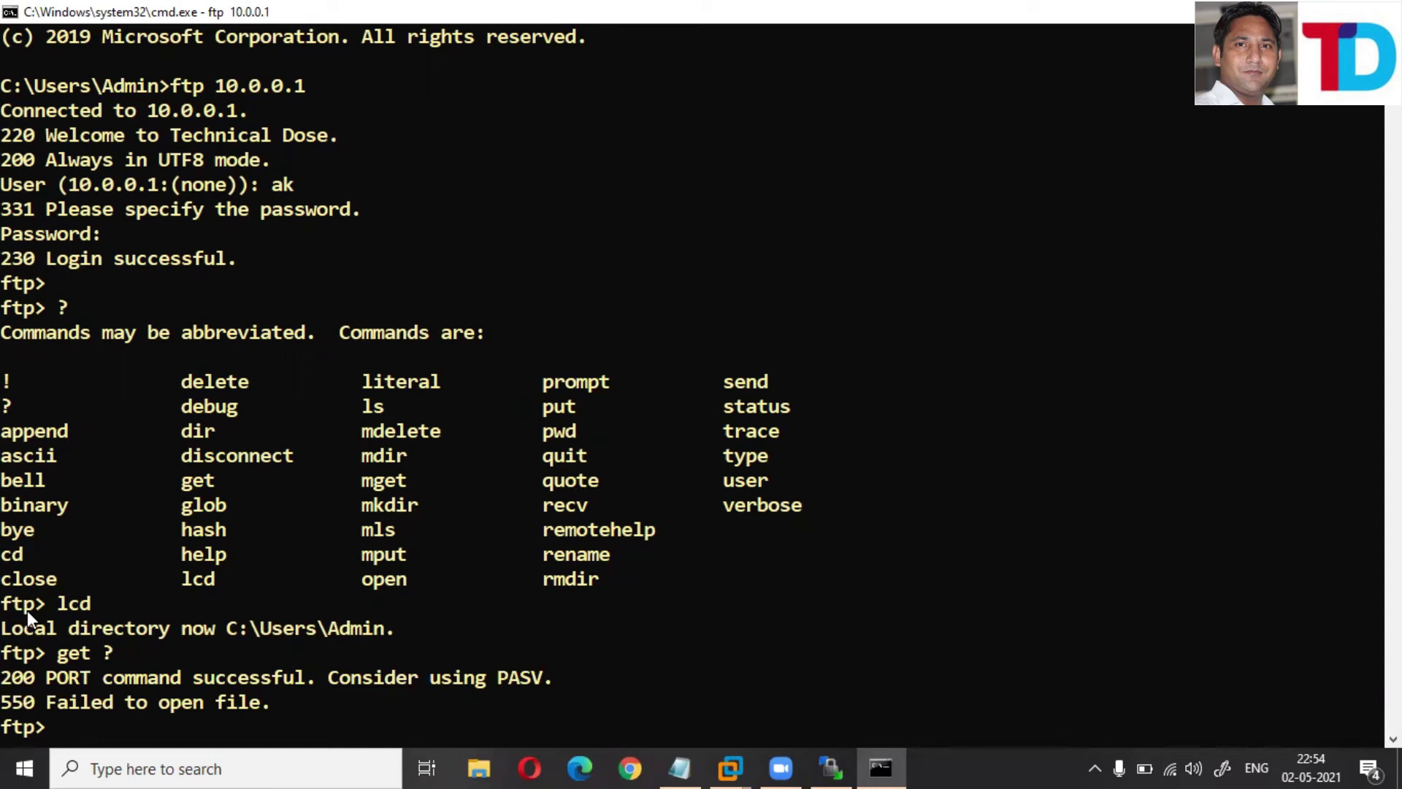
pyautogui.press('Up')
pyautogui.press('BackSpace')
pyautogui.write('/root/Desktop')
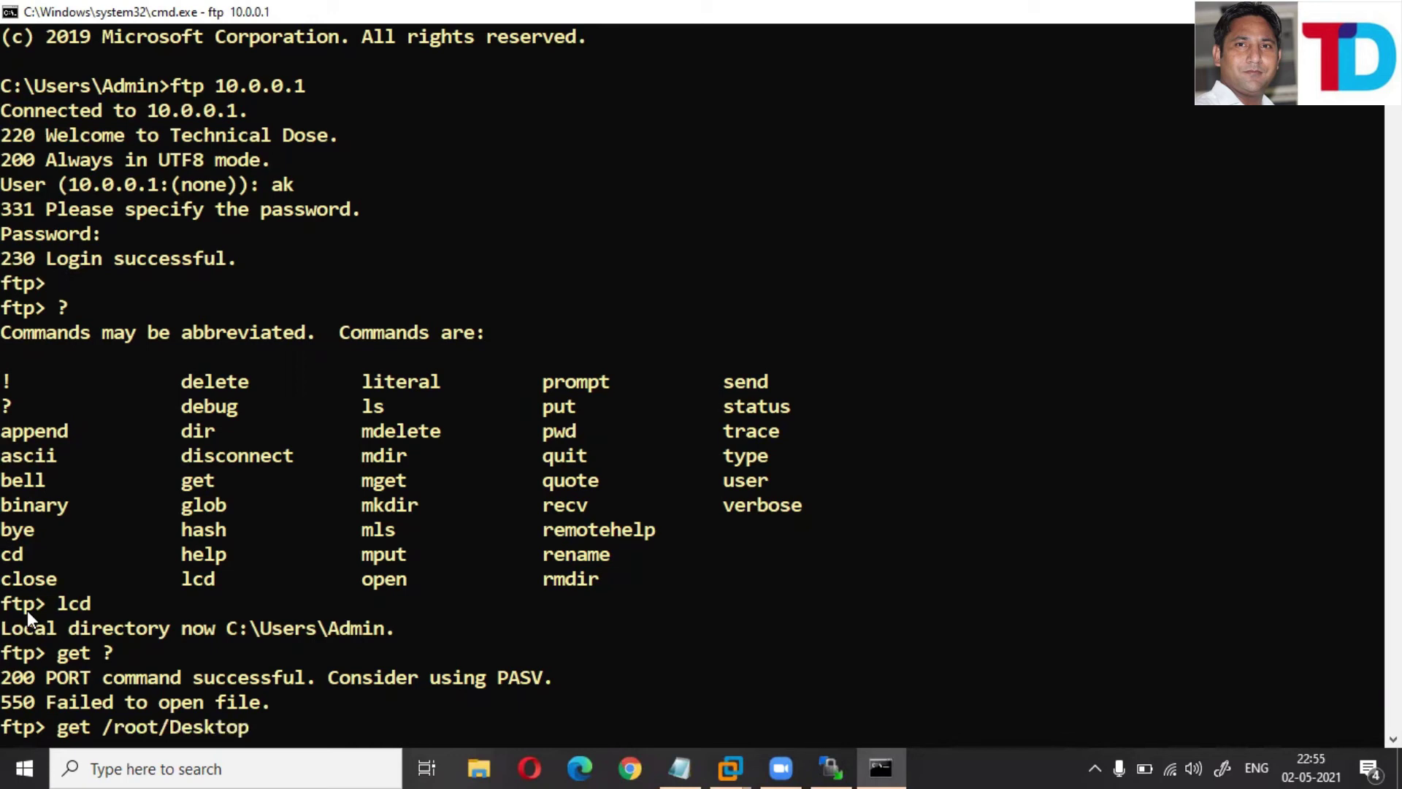
pyautogui.press('Return')
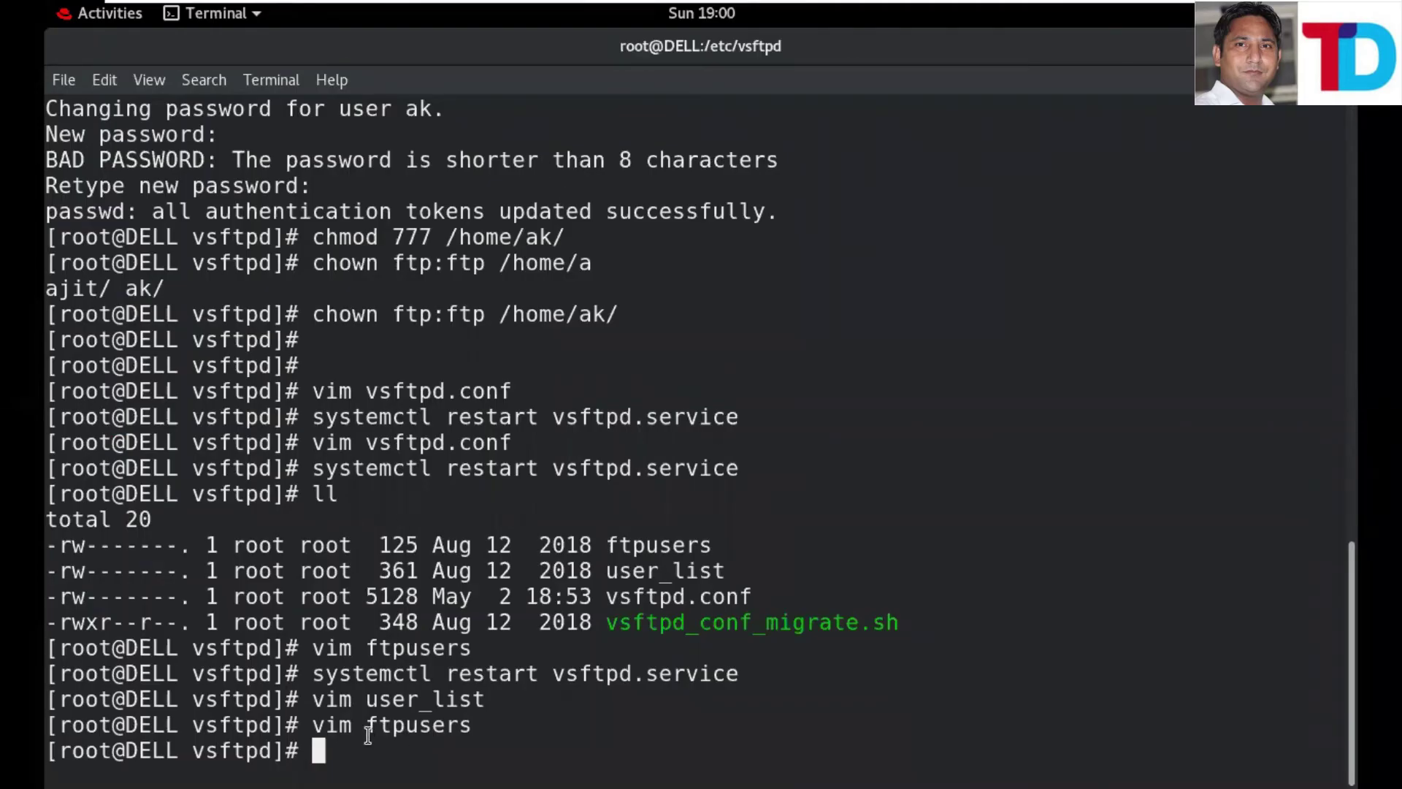
# - Clear the screen, run ll in /etc/vsftpd, and highlight the ftpusers and user_list entries
pyautogui.write('clear')
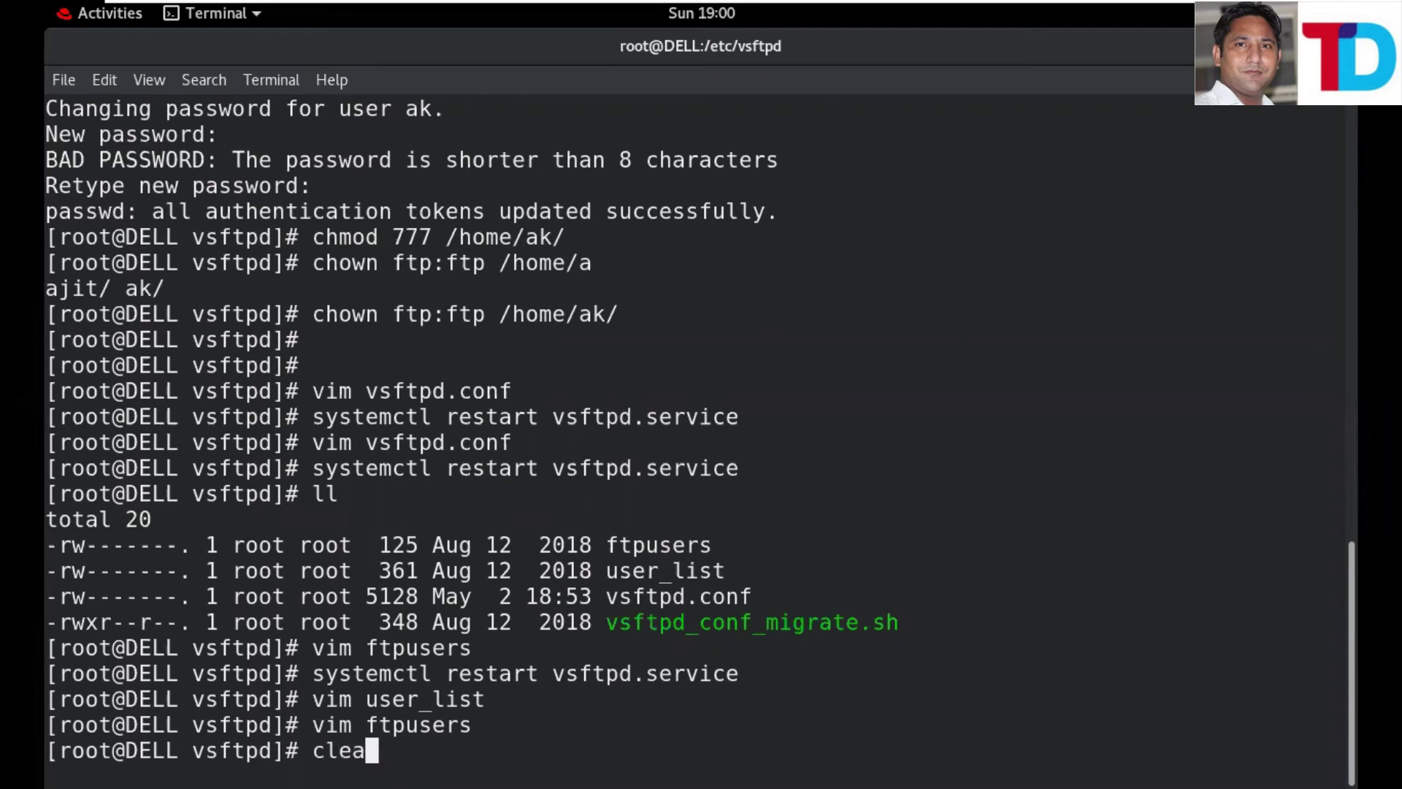
pyautogui.press('Return')
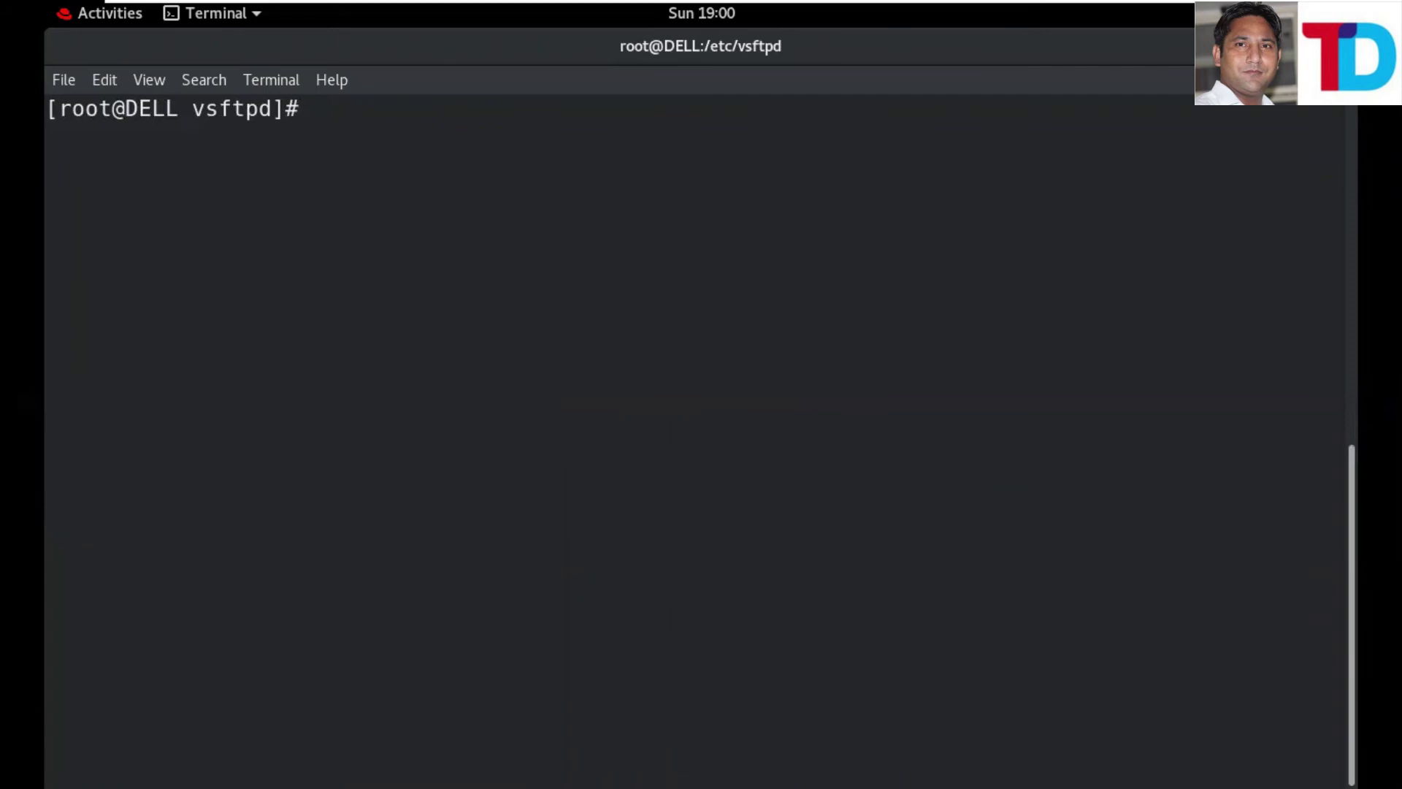
pyautogui.moveTo(1049, 9)
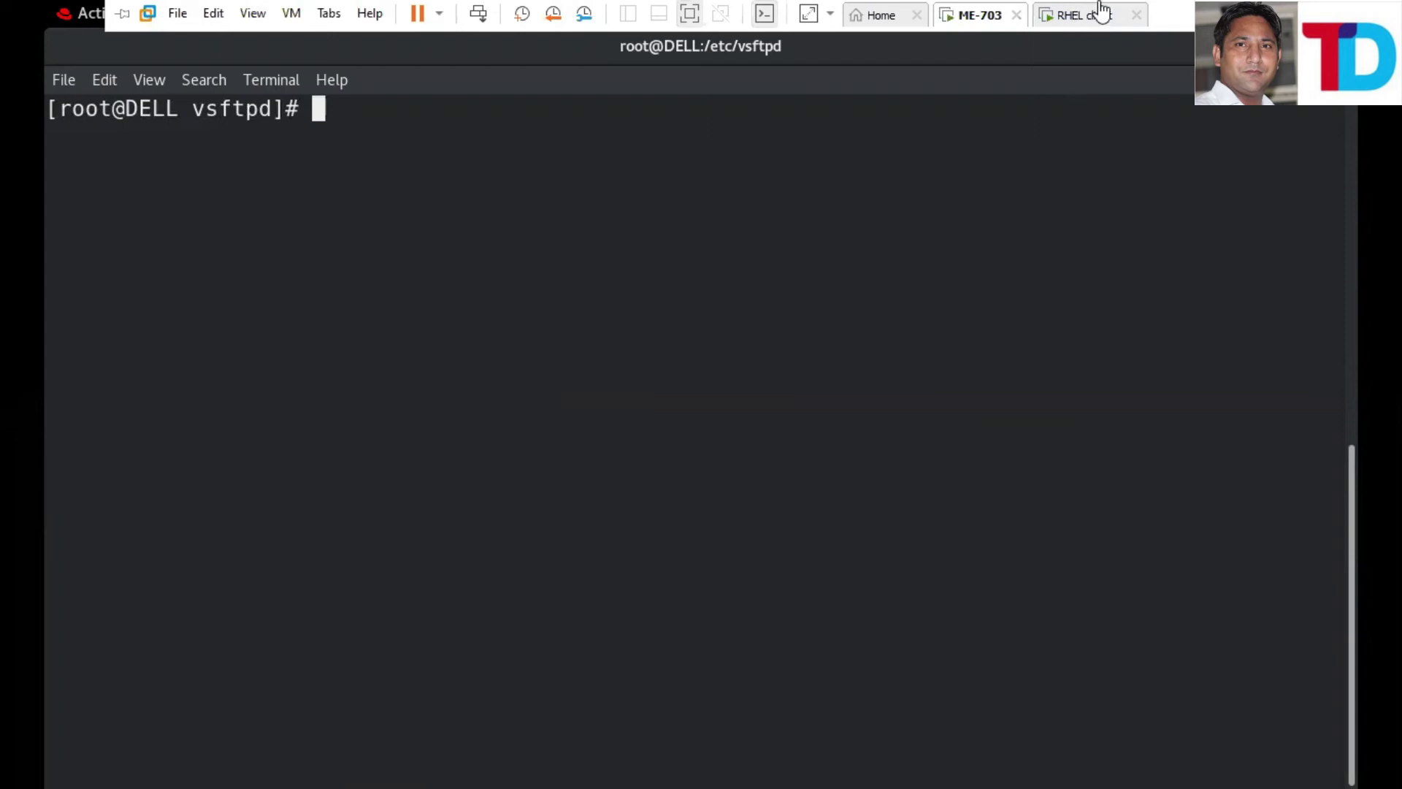
pyautogui.write('ll')
pyautogui.press('Return')
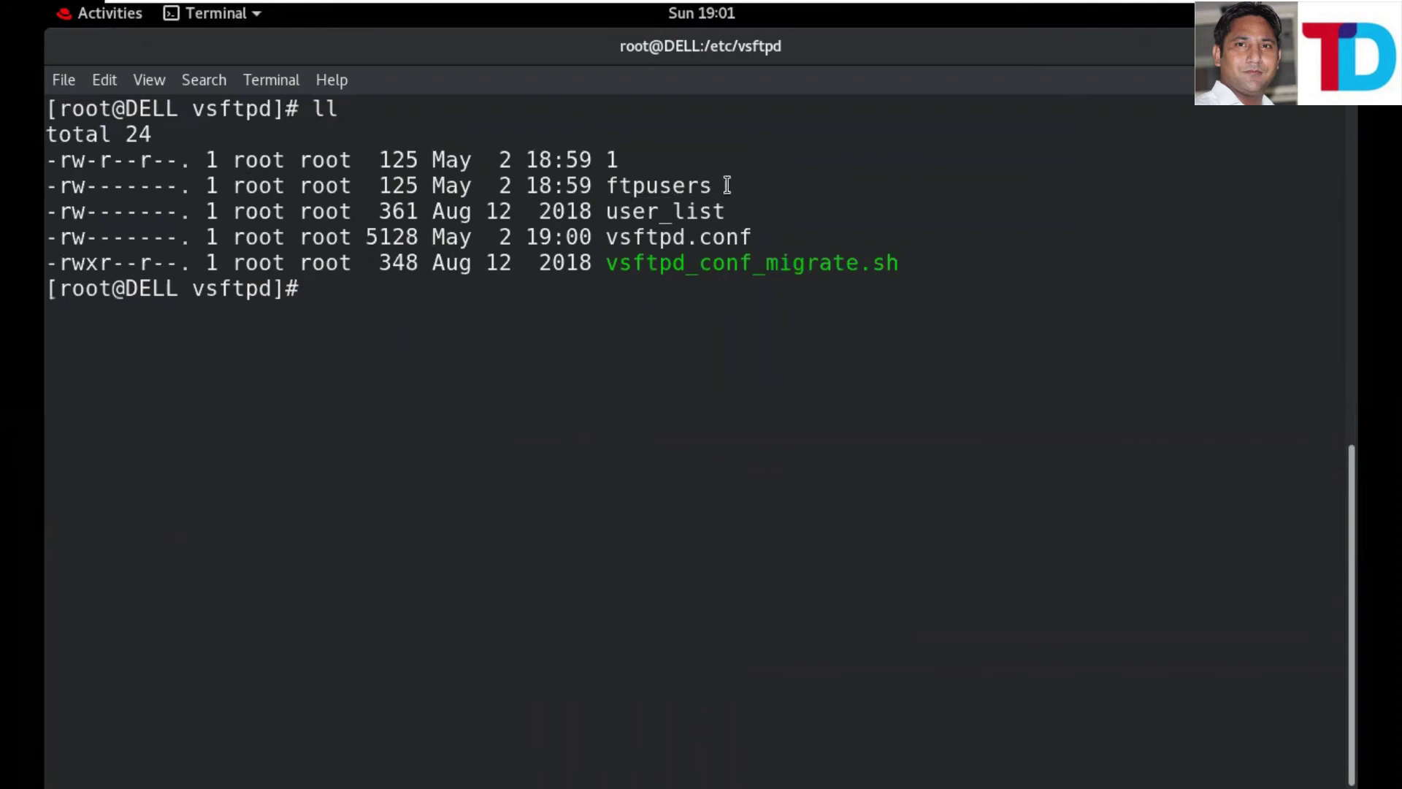
pyautogui.moveTo(608, 216); pyautogui.dragTo(1001, 216)
pyautogui.click(1059, 416)
pyautogui.moveTo(608, 215); pyautogui.dragTo(725, 211)
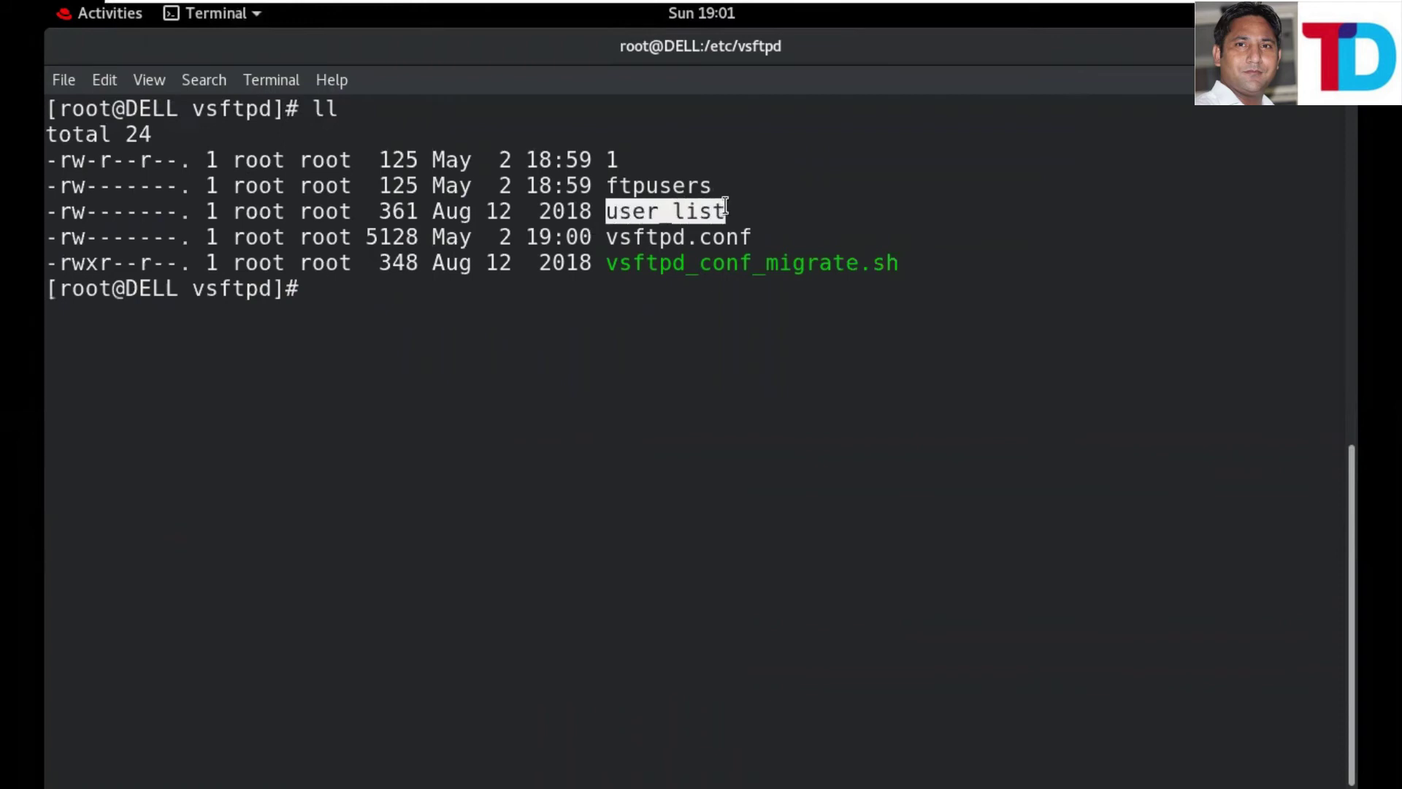
pyautogui.doubleClick(600, 188)
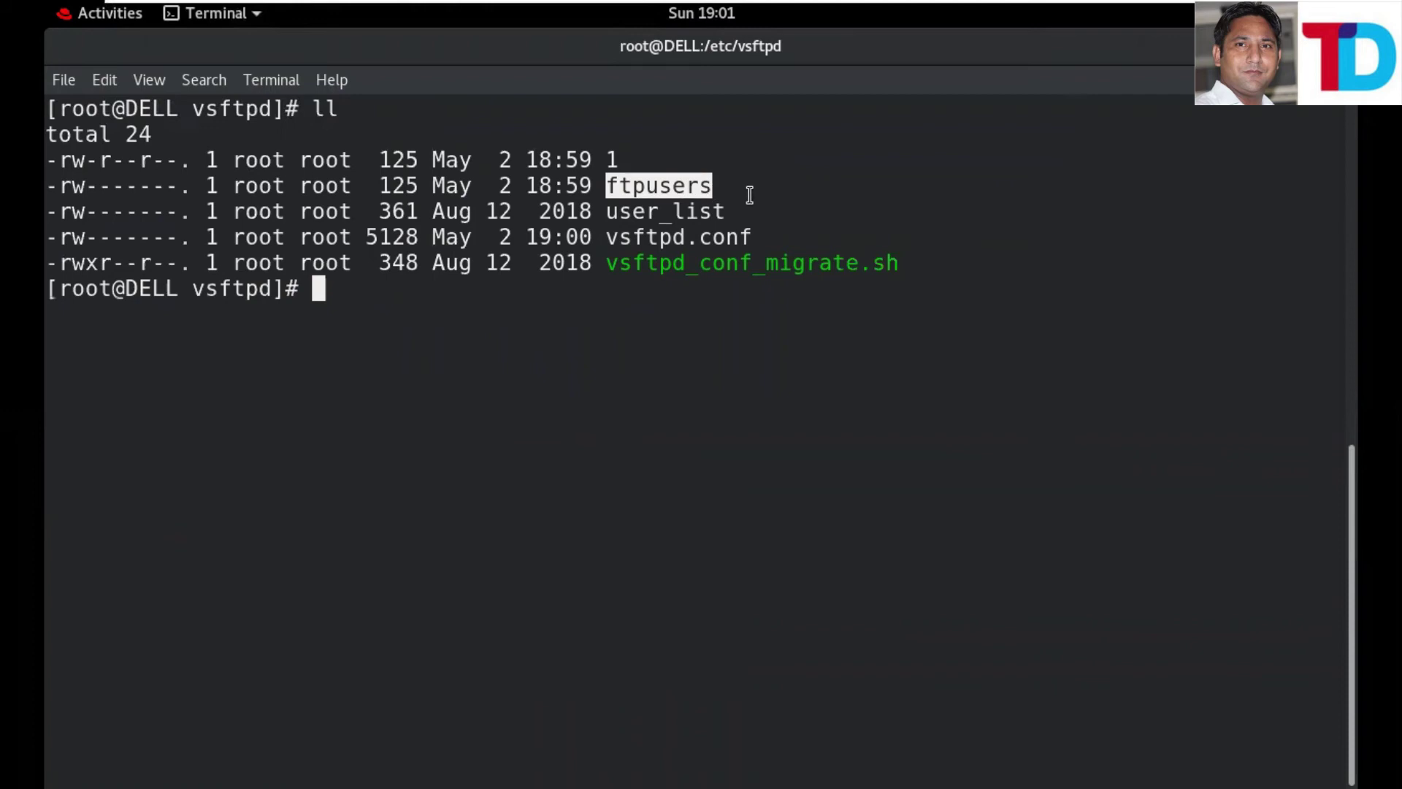
# - Open ftpusers in vim and point out the denied-users comment and the root entry
pyautogui.write('vim ')
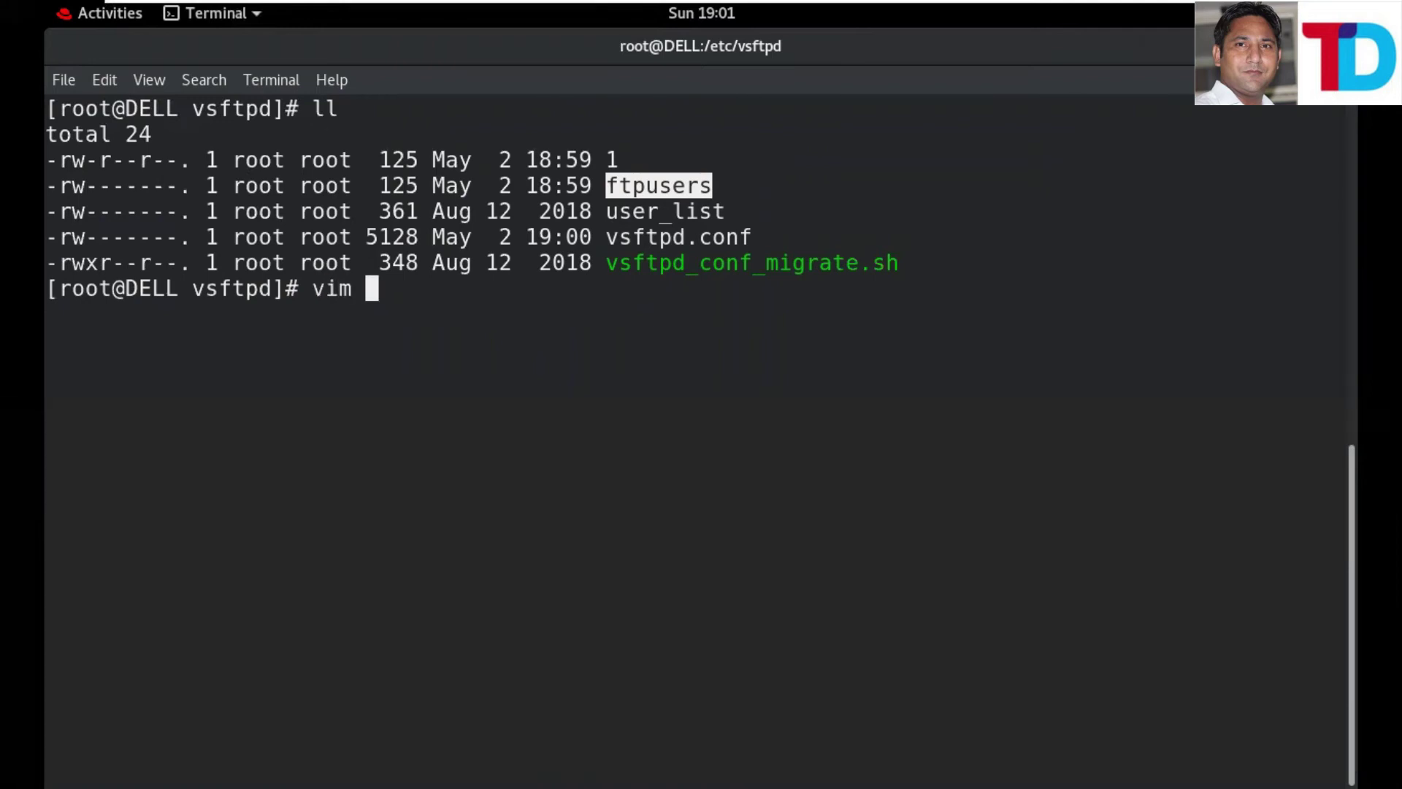
pyautogui.write('ftpusers')
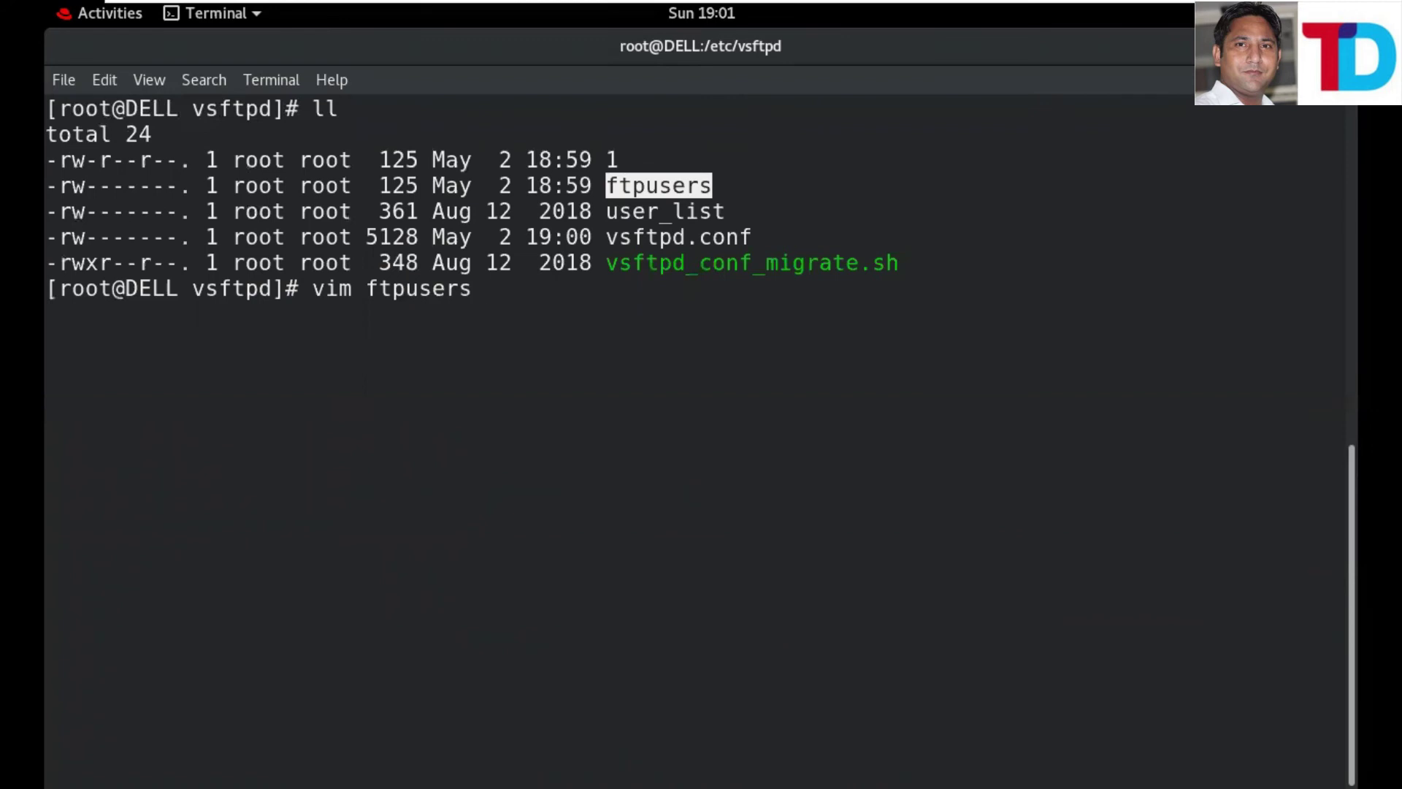
pyautogui.press('Return')
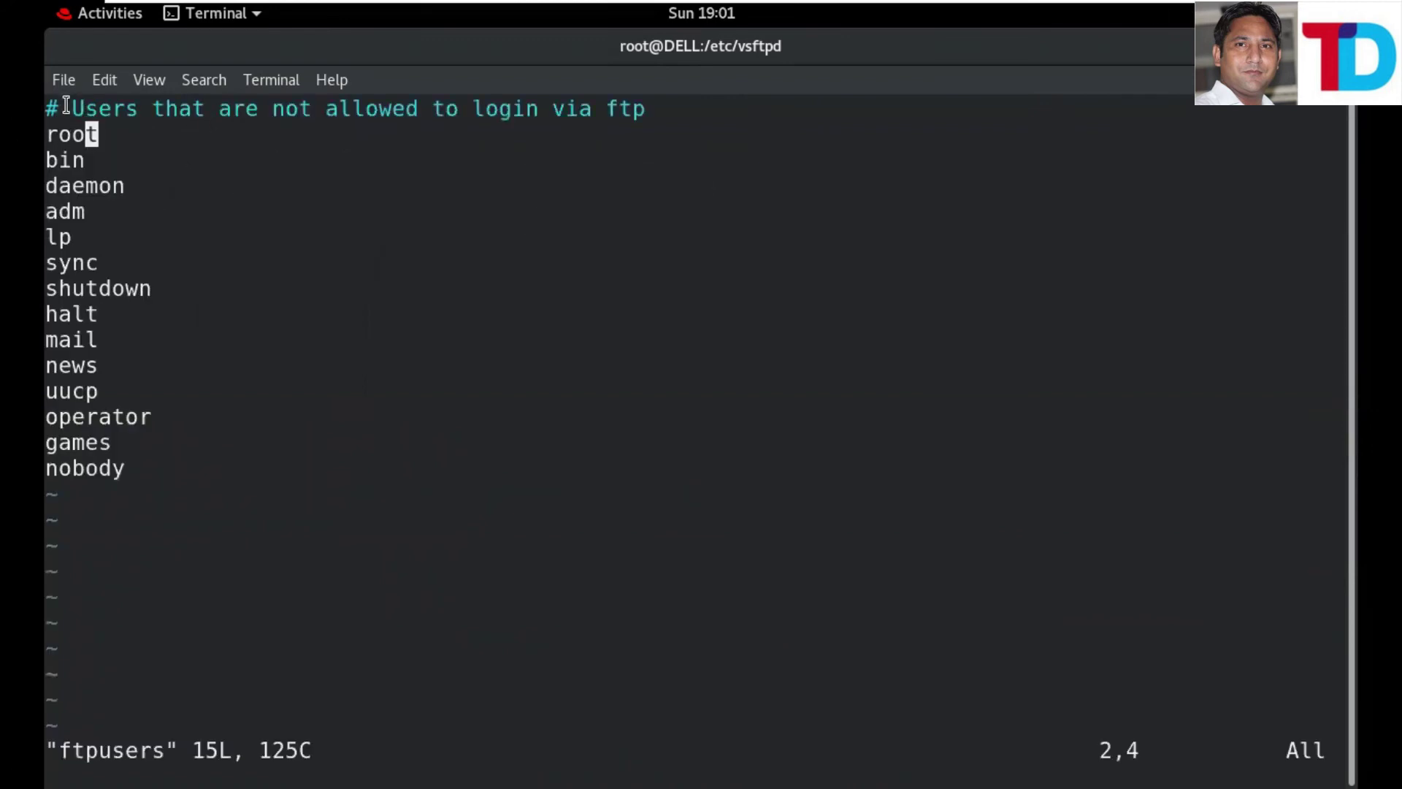
pyautogui.moveTo(68, 108); pyautogui.dragTo(635, 125)
pyautogui.click(642, 125)
pyautogui.moveTo(87, 135); pyautogui.dragTo(58, 440)
pyautogui.click(318, 197)
# - Delete the root line from ftpusers and save it with :wq
pyautogui.press('i')
pyautogui.press('Right')
pyautogui.press('BackSpace')
pyautogui.press('BackSpace')
pyautogui.press('BackSpace')
pyautogui.press('BackSpace')
pyautogui.press('BackSpace')
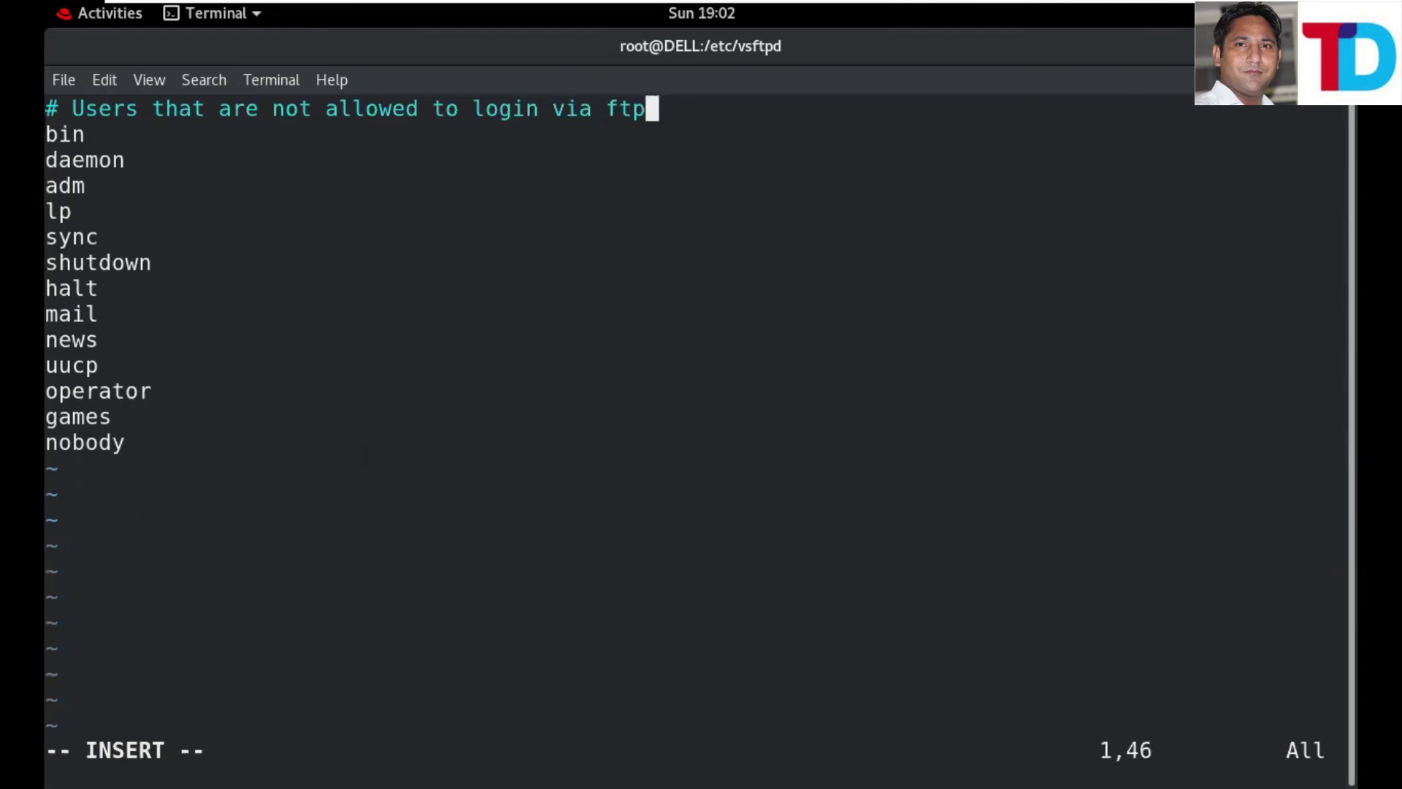
pyautogui.press('Escape')
pyautogui.write(':')
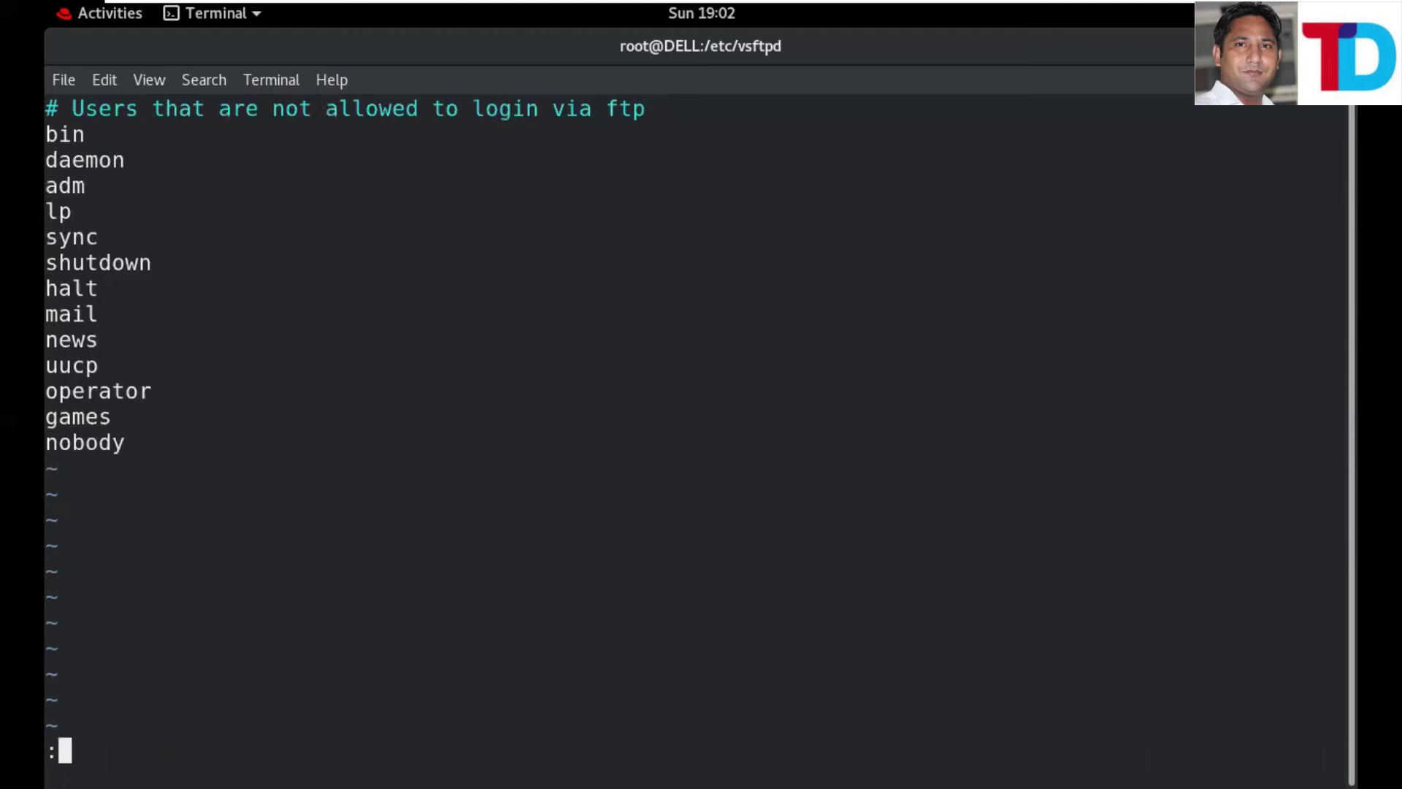
pyautogui.write('wq')
pyautogui.press('Return')
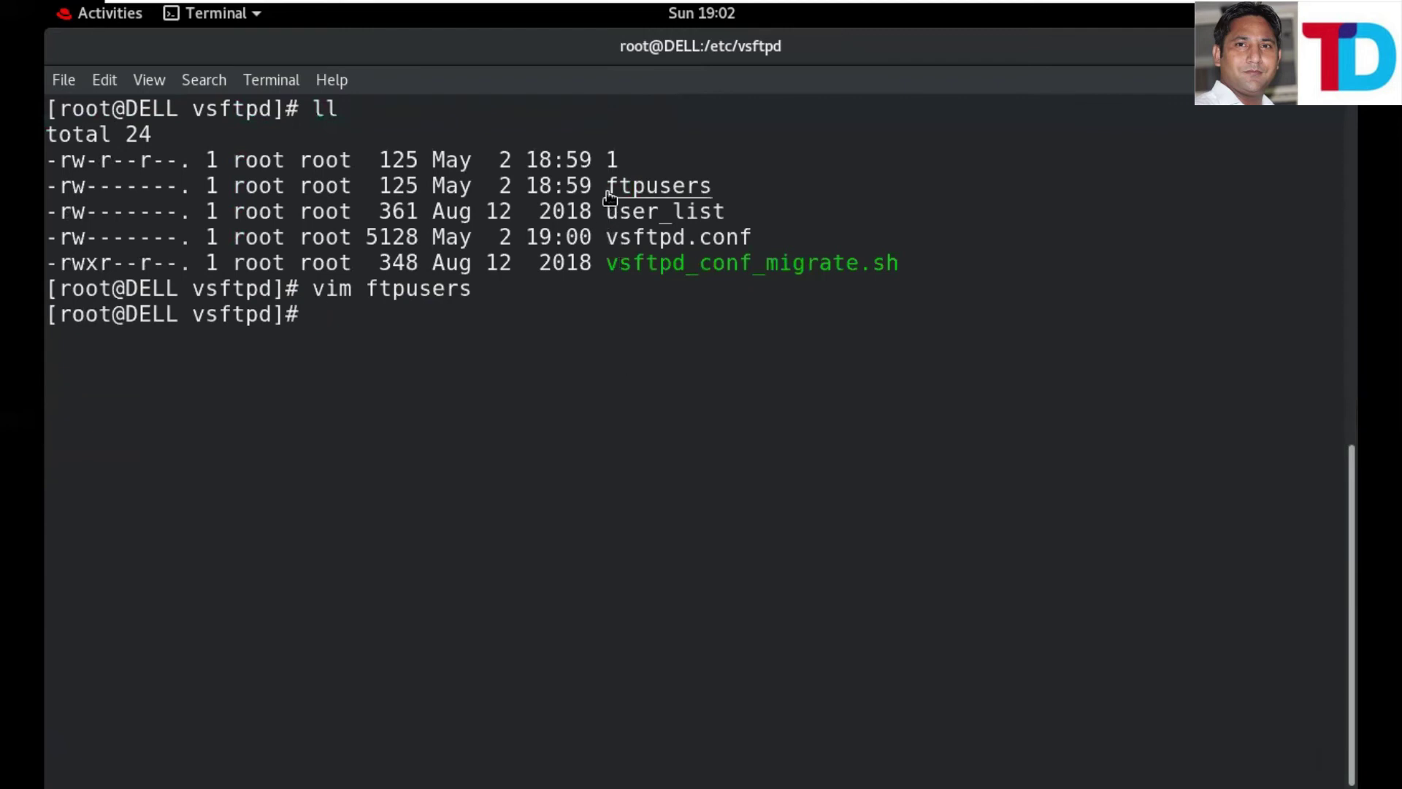
# - Highlight ftpusers and user_list in the listing, then open user_list in vim
pyautogui.moveTo(606, 186); pyautogui.dragTo(718, 185)
pyautogui.click(736, 186)
pyautogui.moveTo(606, 186); pyautogui.dragTo(713, 186)
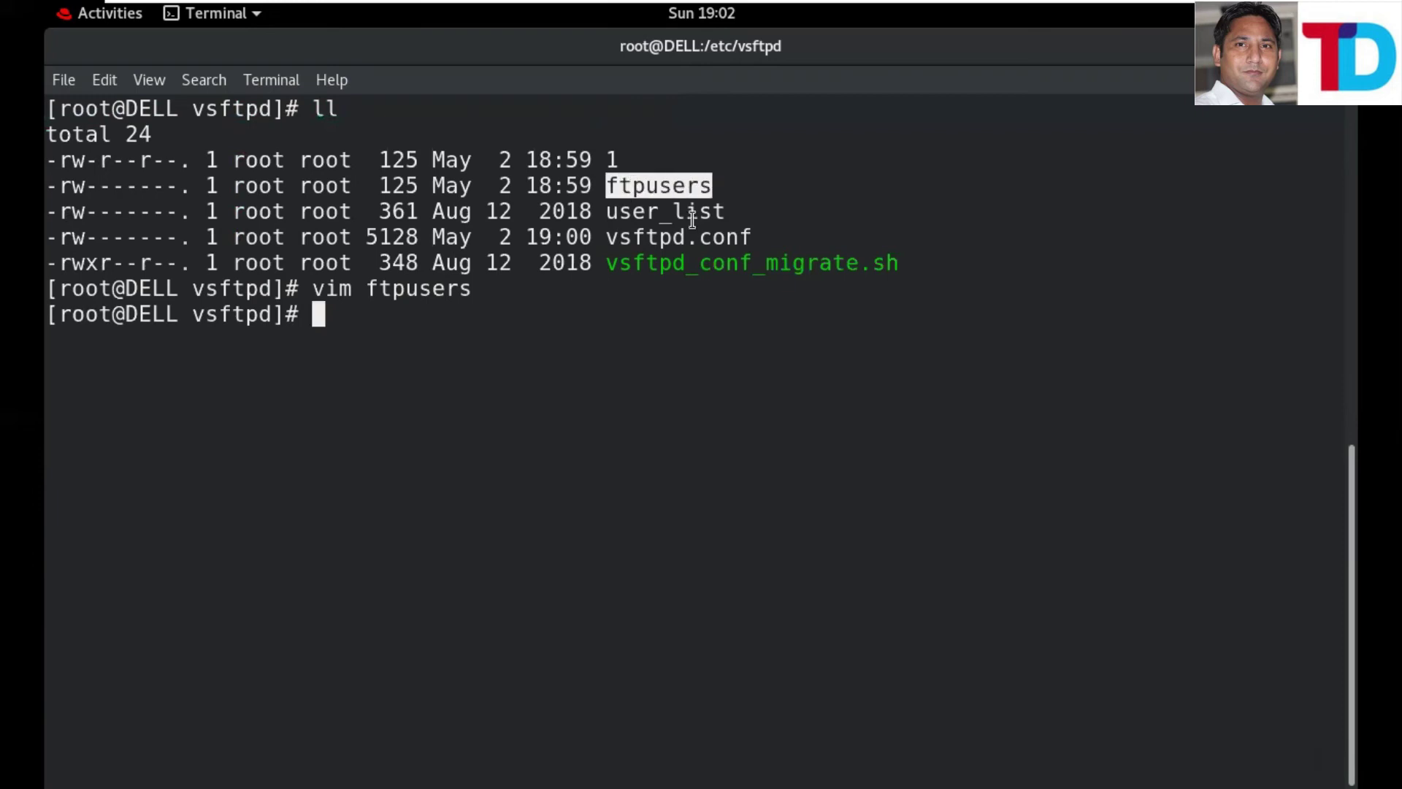
pyautogui.click(614, 288)
pyautogui.moveTo(606, 211); pyautogui.dragTo(738, 211)
pyautogui.click(324, 329)
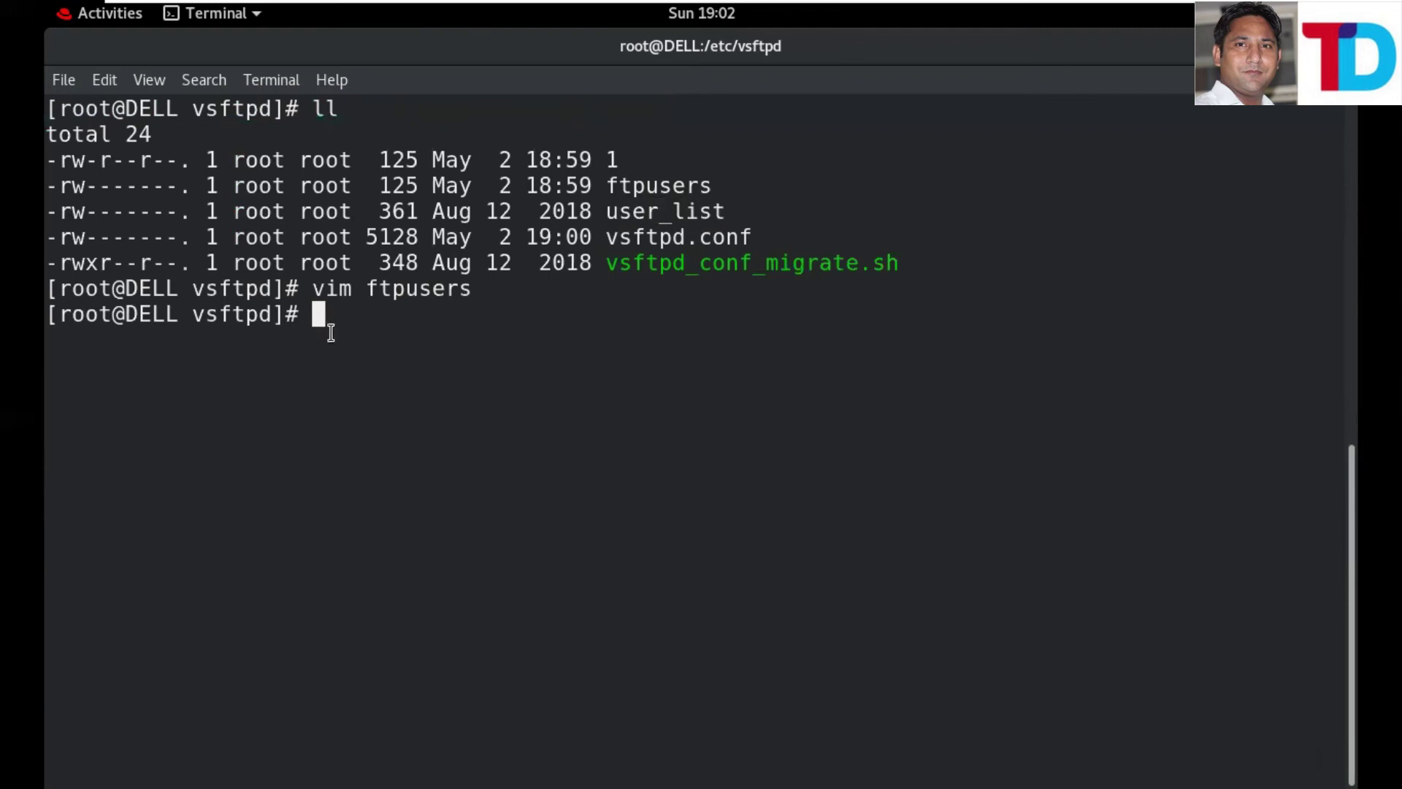
pyautogui.write('vim use')
pyautogui.press('Tab')
pyautogui.press('Return')
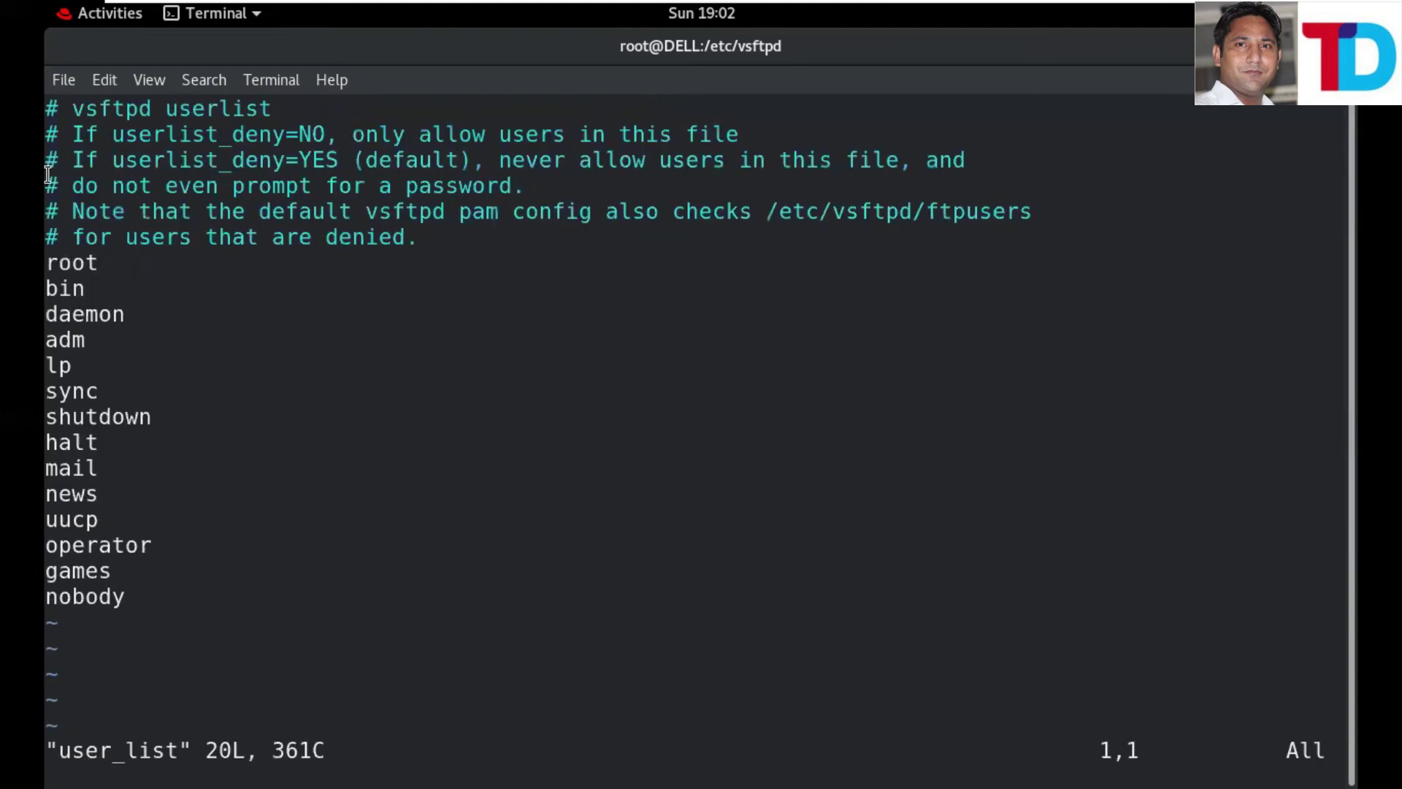
# - Read user_list's notes explaining that userlist_deny=NO allows only the listed users
pyautogui.moveTo(73, 108); pyautogui.dragTo(276, 103)
pyautogui.click(438, 115)
pyautogui.moveTo(72, 134); pyautogui.dragTo(139, 161)
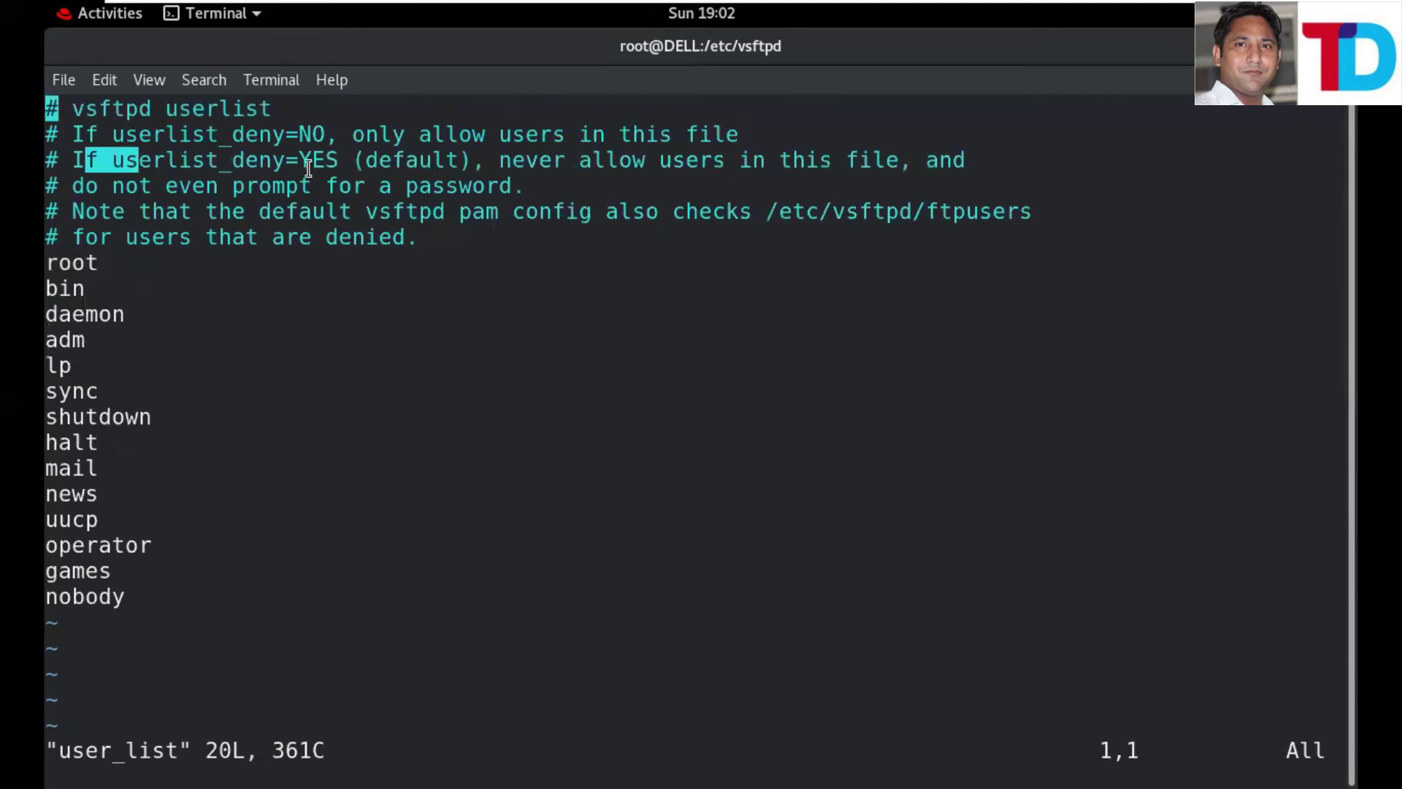
pyautogui.click(77, 139)
pyautogui.moveTo(71, 137); pyautogui.dragTo(773, 131)
pyautogui.click(344, 136)
pyautogui.click(773, 130)
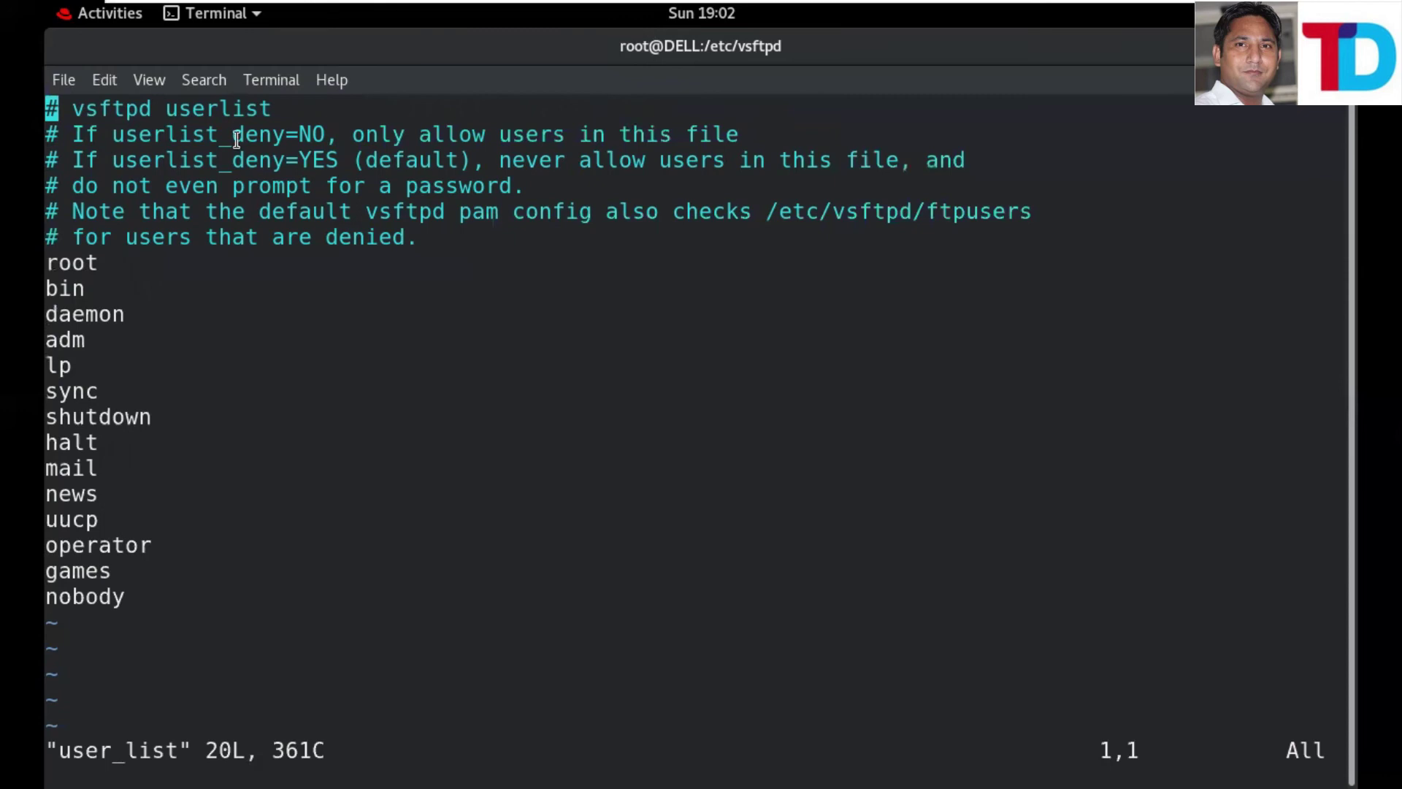
pyautogui.moveTo(329, 132); pyautogui.dragTo(745, 132)
pyautogui.click(216, 360)
pyautogui.press('i')
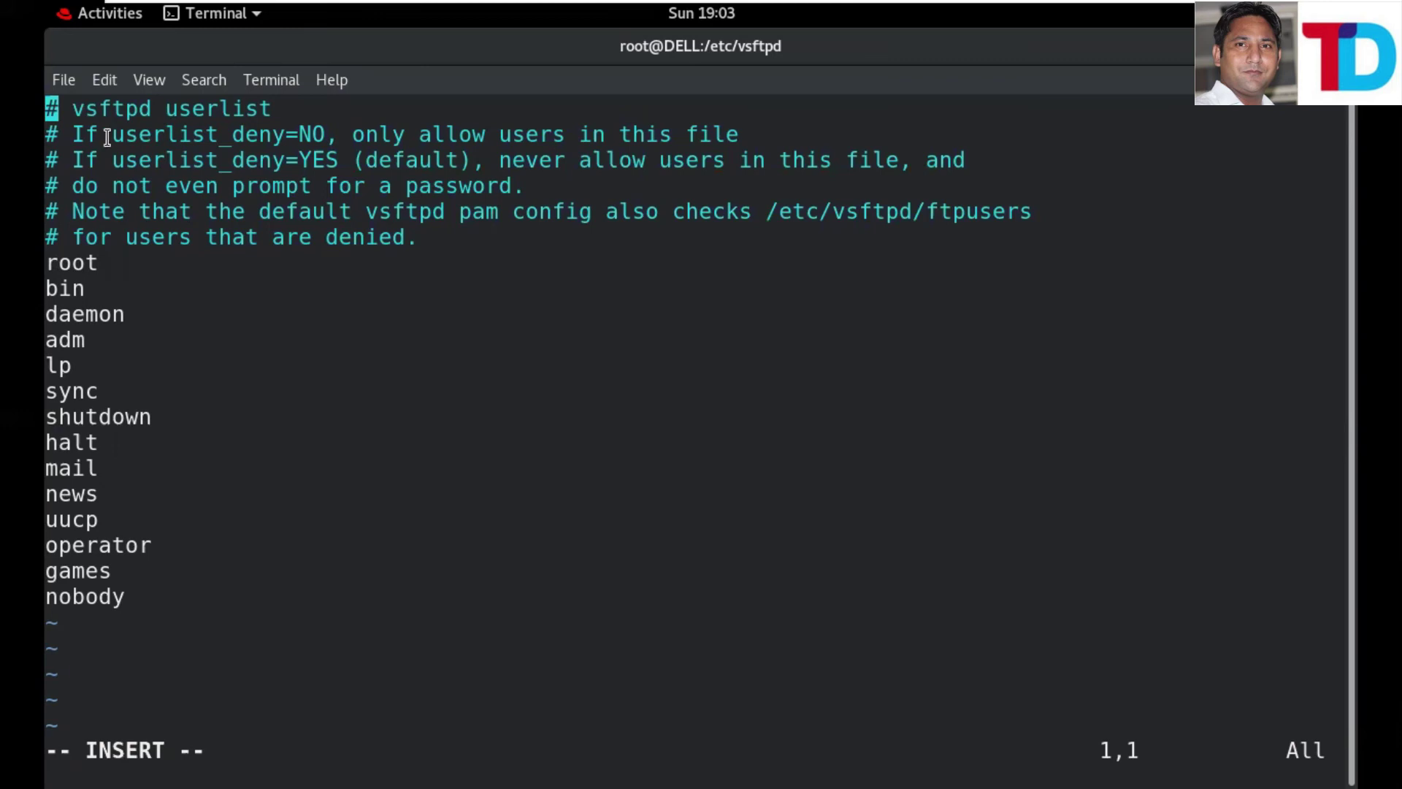
# - Copy the userlist_deny=NO text from user_list, then write and close the file with :wq!
pyautogui.moveTo(112, 138); pyautogui.dragTo(326, 137)
pyautogui.press('super+c')
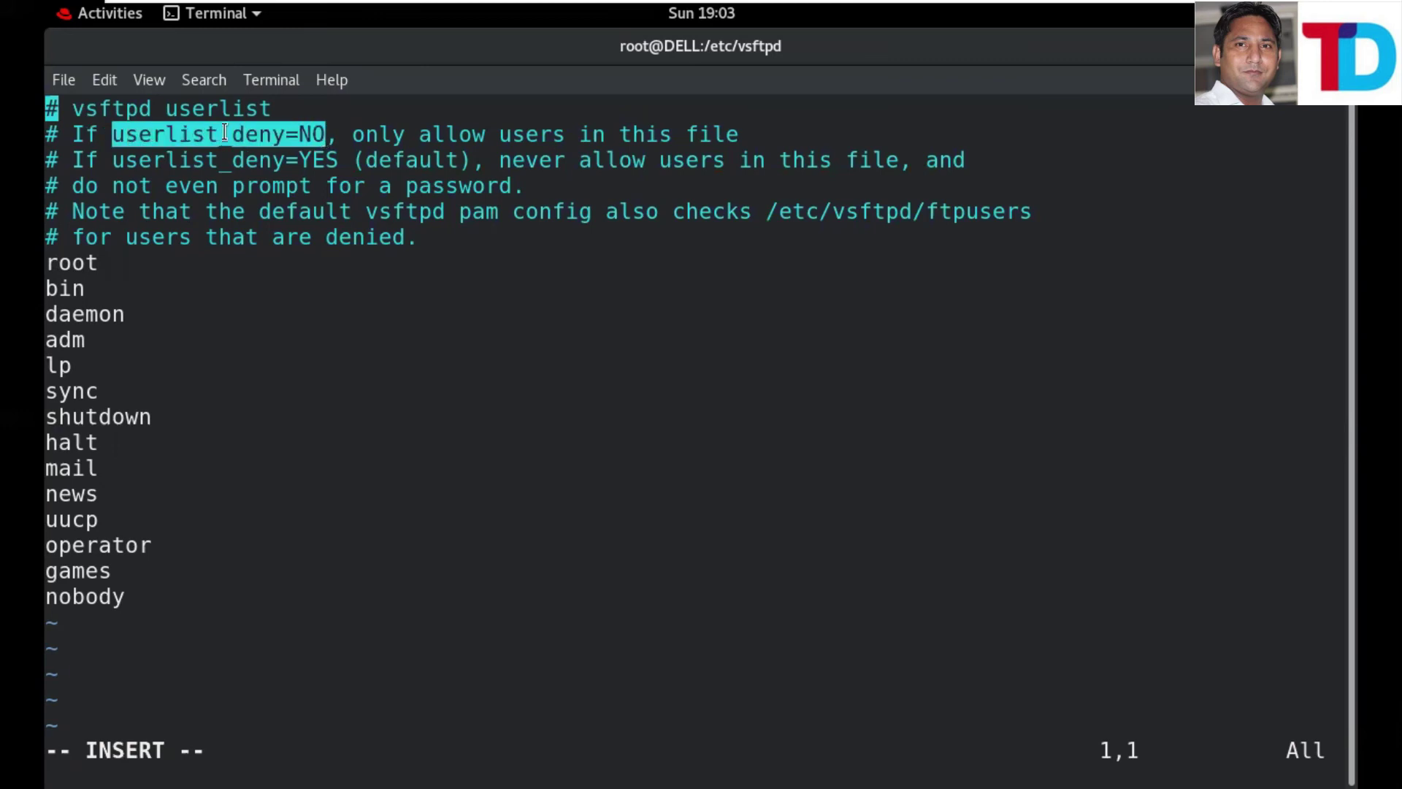
pyautogui.rightClick(272, 136)
pyautogui.click(289, 149)
pyautogui.tripleClick(124, 267)
pyautogui.click(185, 351)
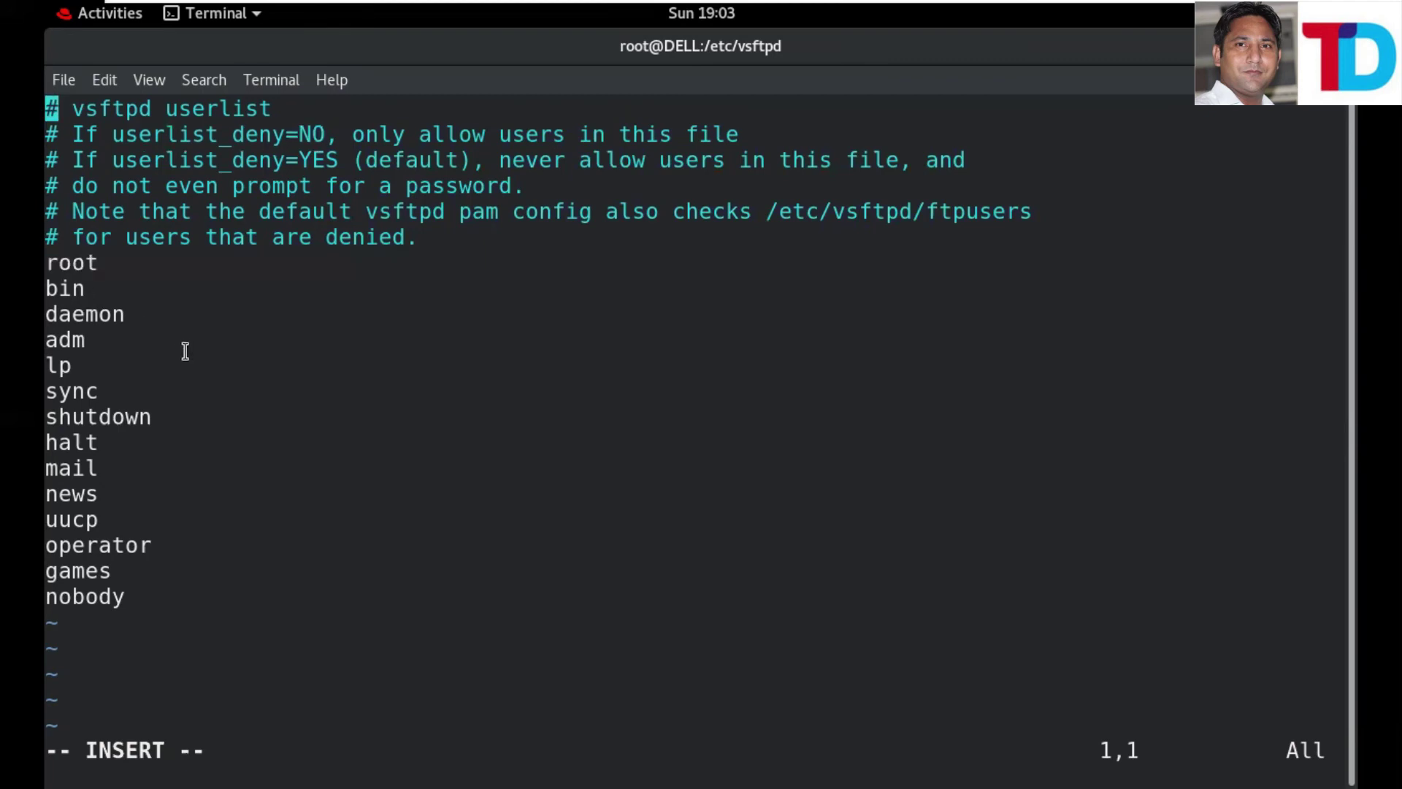
pyautogui.press('Escape')
pyautogui.write(':wq!')
pyautogui.press('Return')
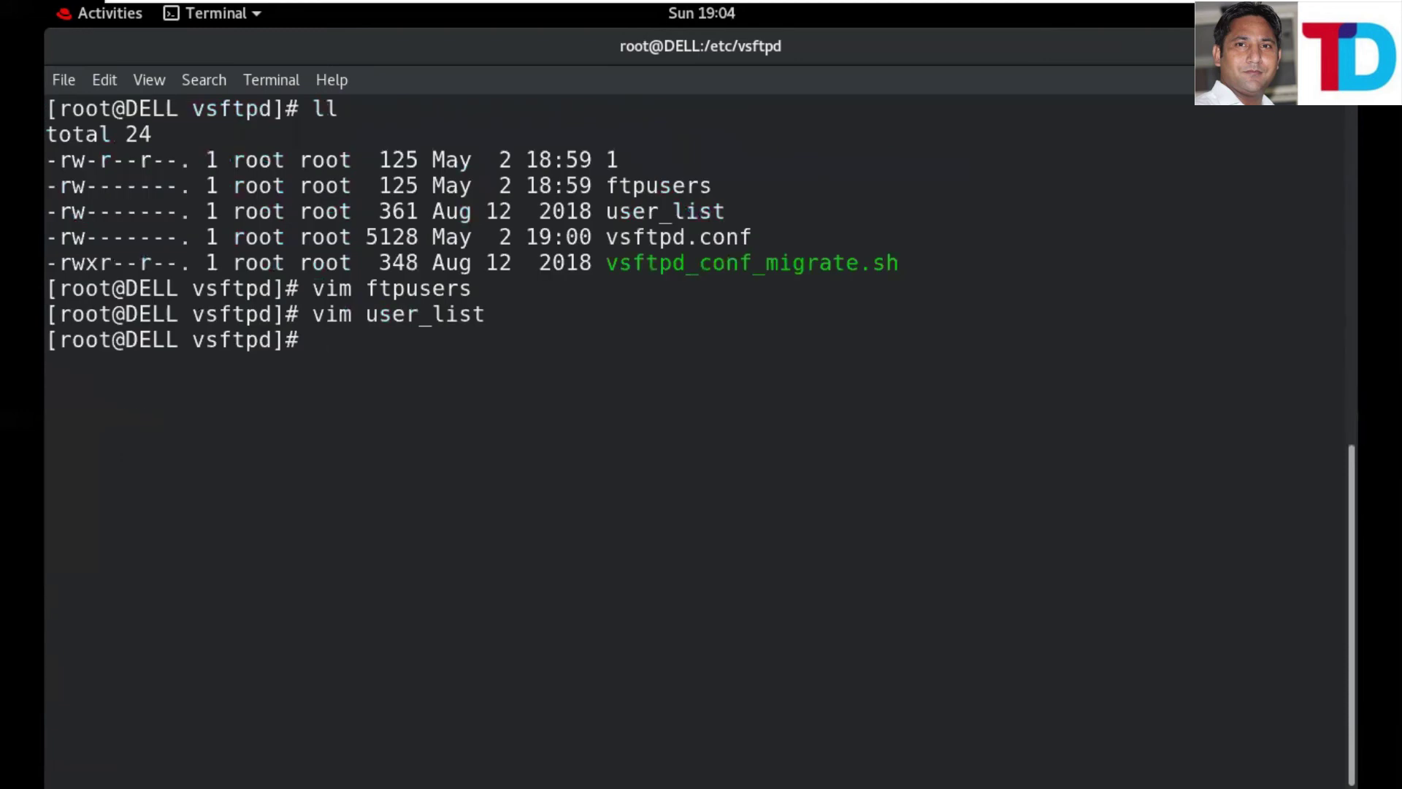
# - Paste userlist_deny=NO on a new line below deny_file in vsftpd.conf and save with :wq!
pyautogui.write('vim vsftpd')
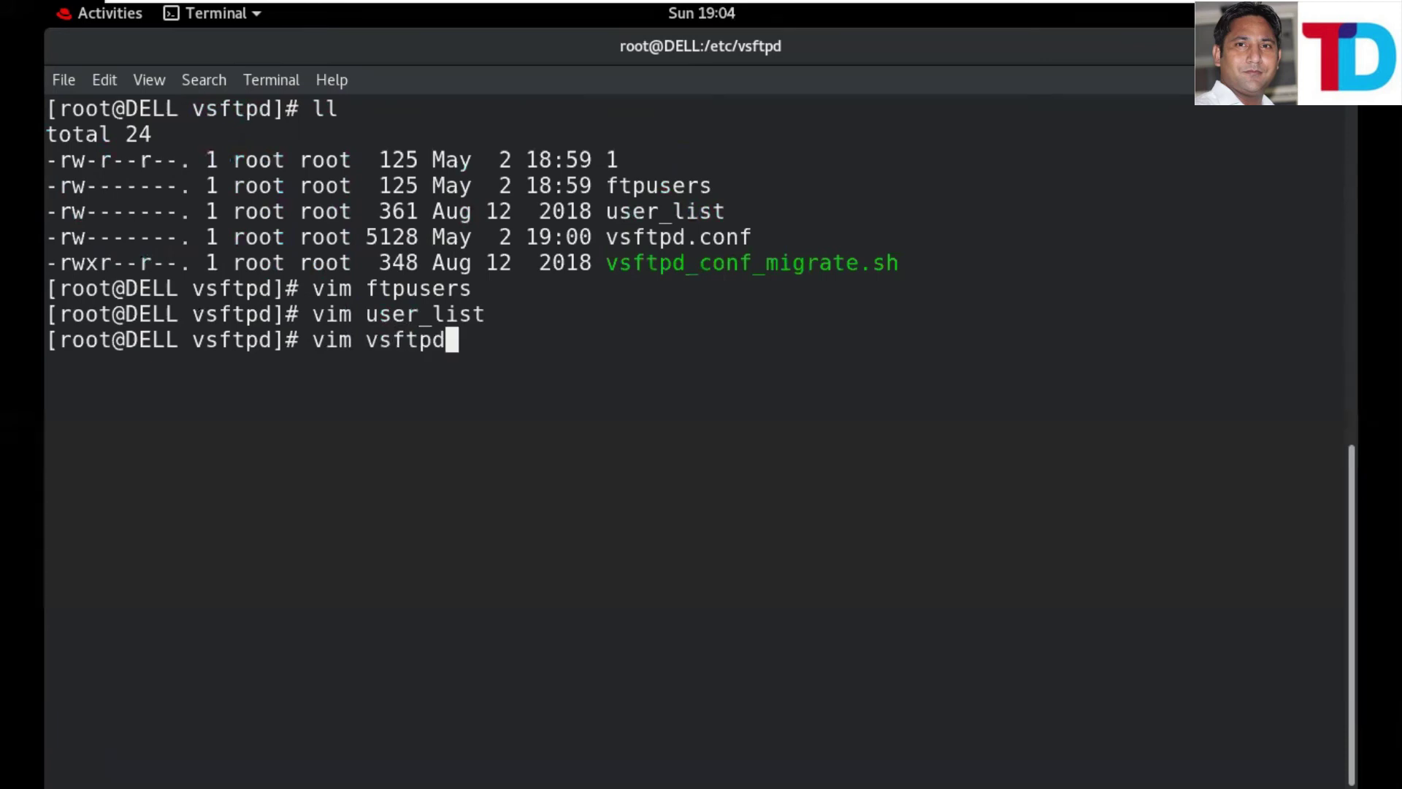
pyautogui.write('.c')
pyautogui.press('Tab')
pyautogui.press('Return')
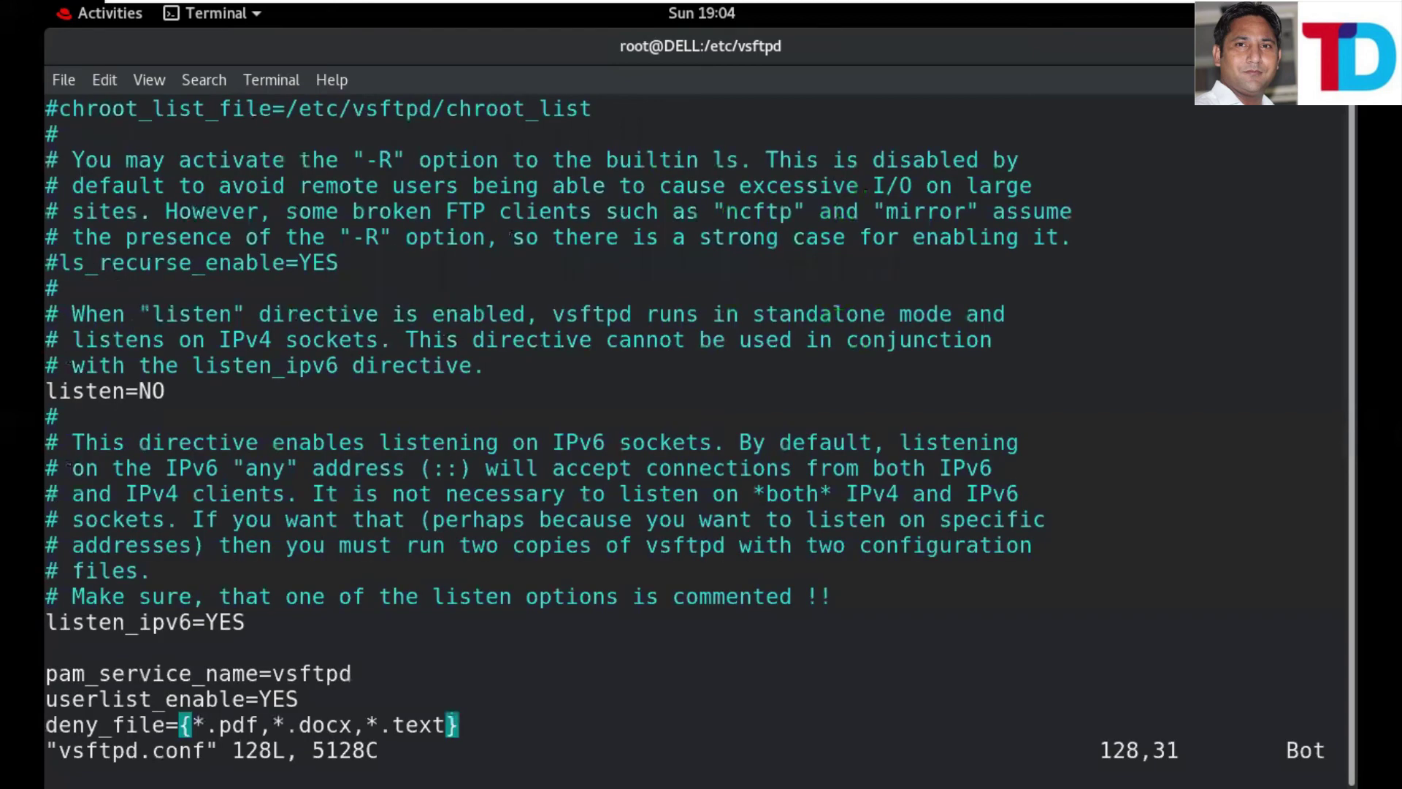
pyautogui.press('i')
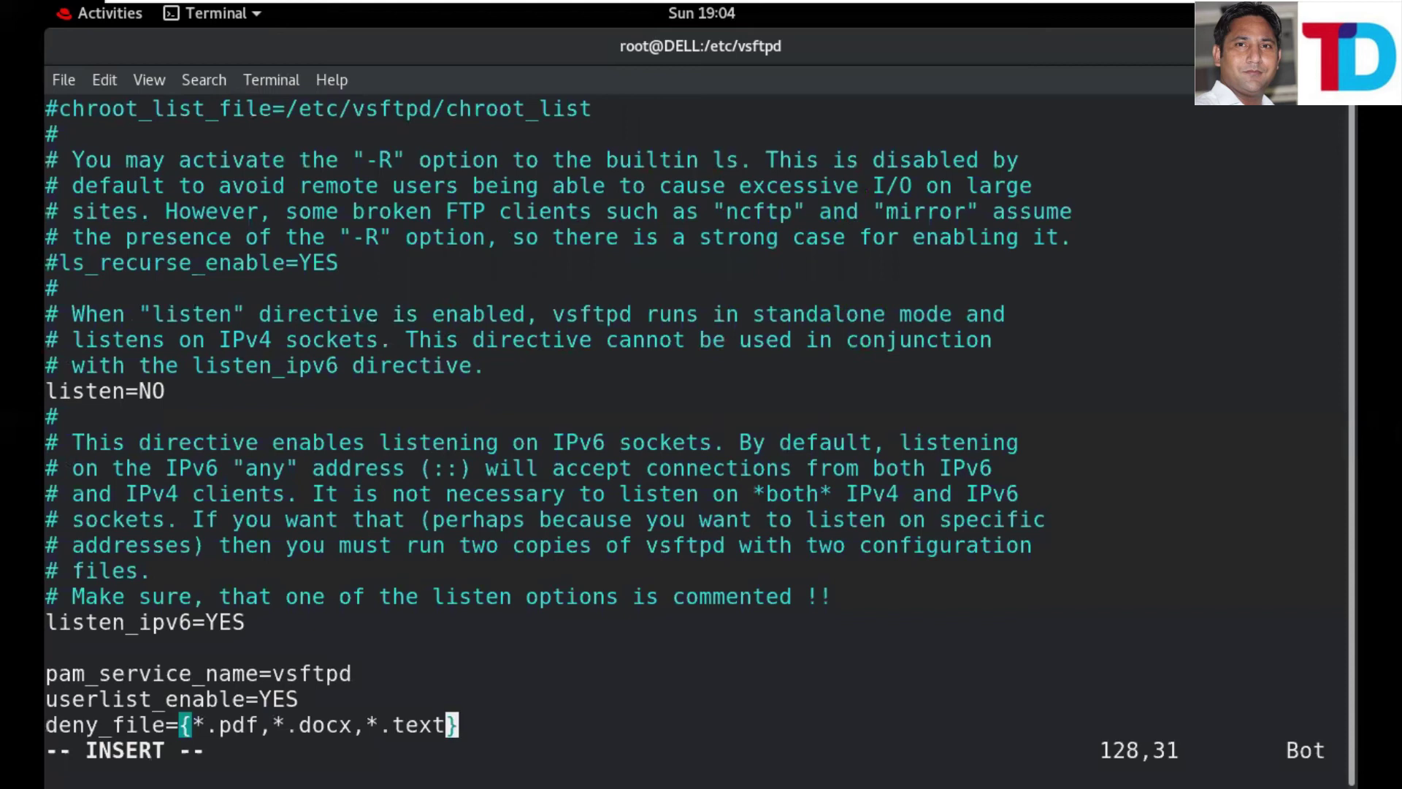
pyautogui.press('Right')
pyautogui.press('Return')
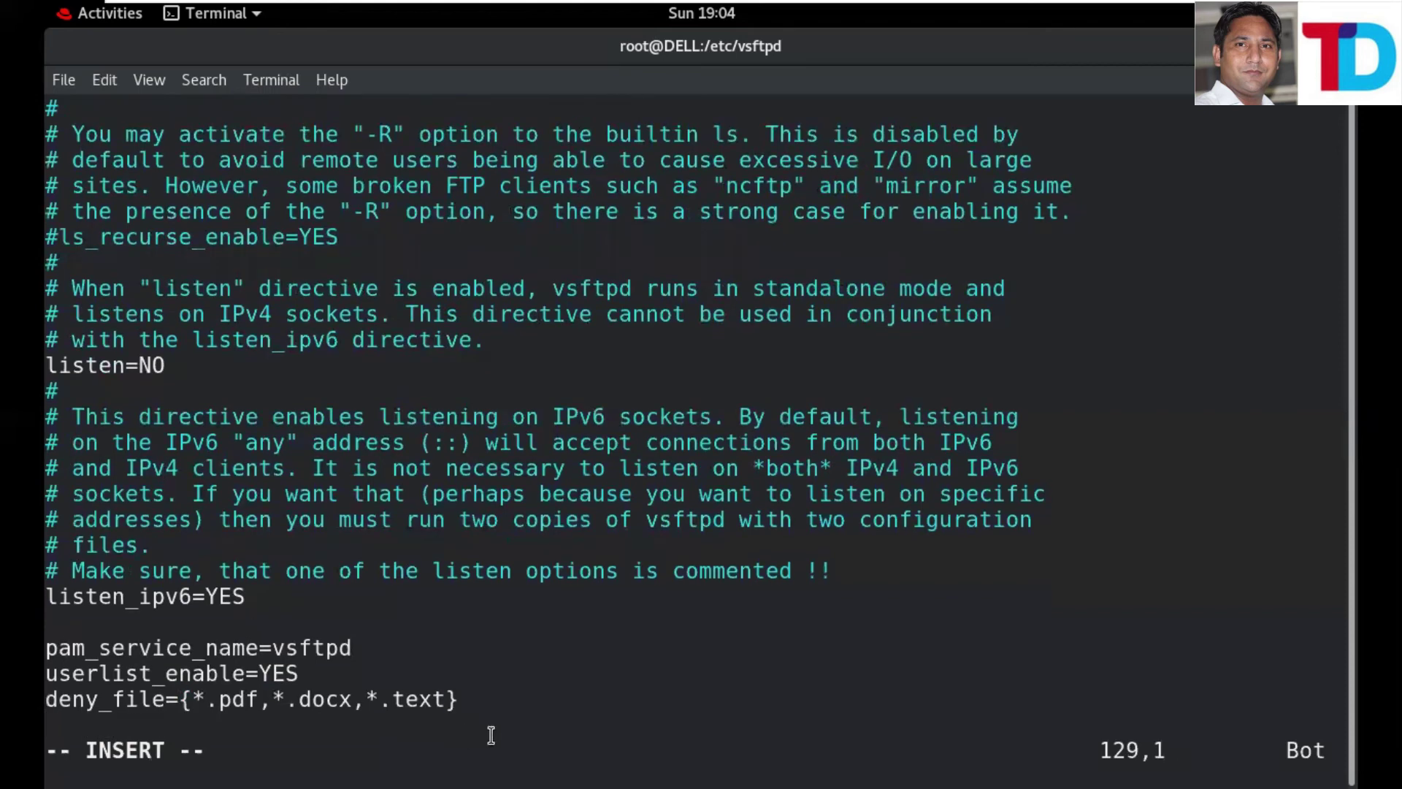
pyautogui.rightClick(539, 711)
pyautogui.click(614, 552)
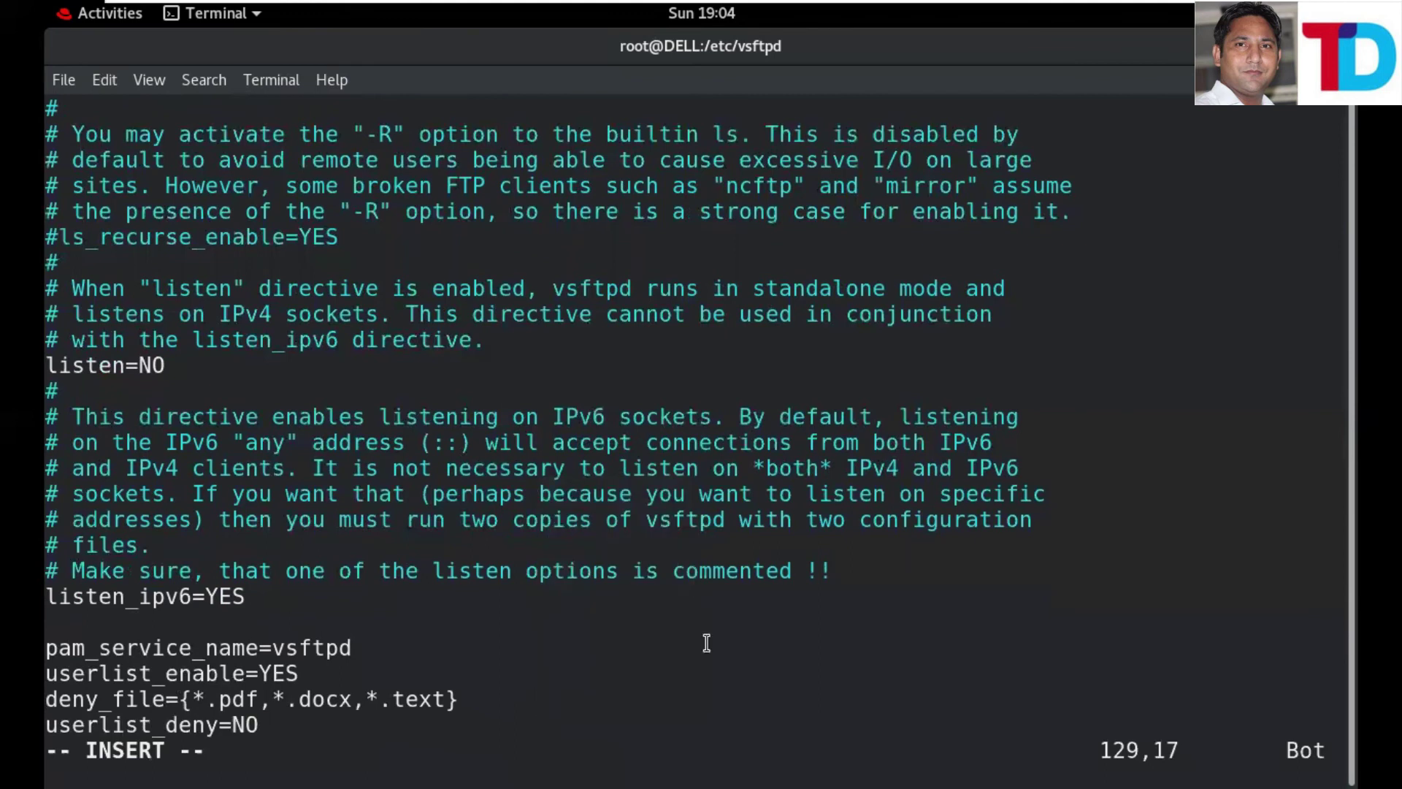
pyautogui.press('Escape')
pyautogui.write(':wq!')
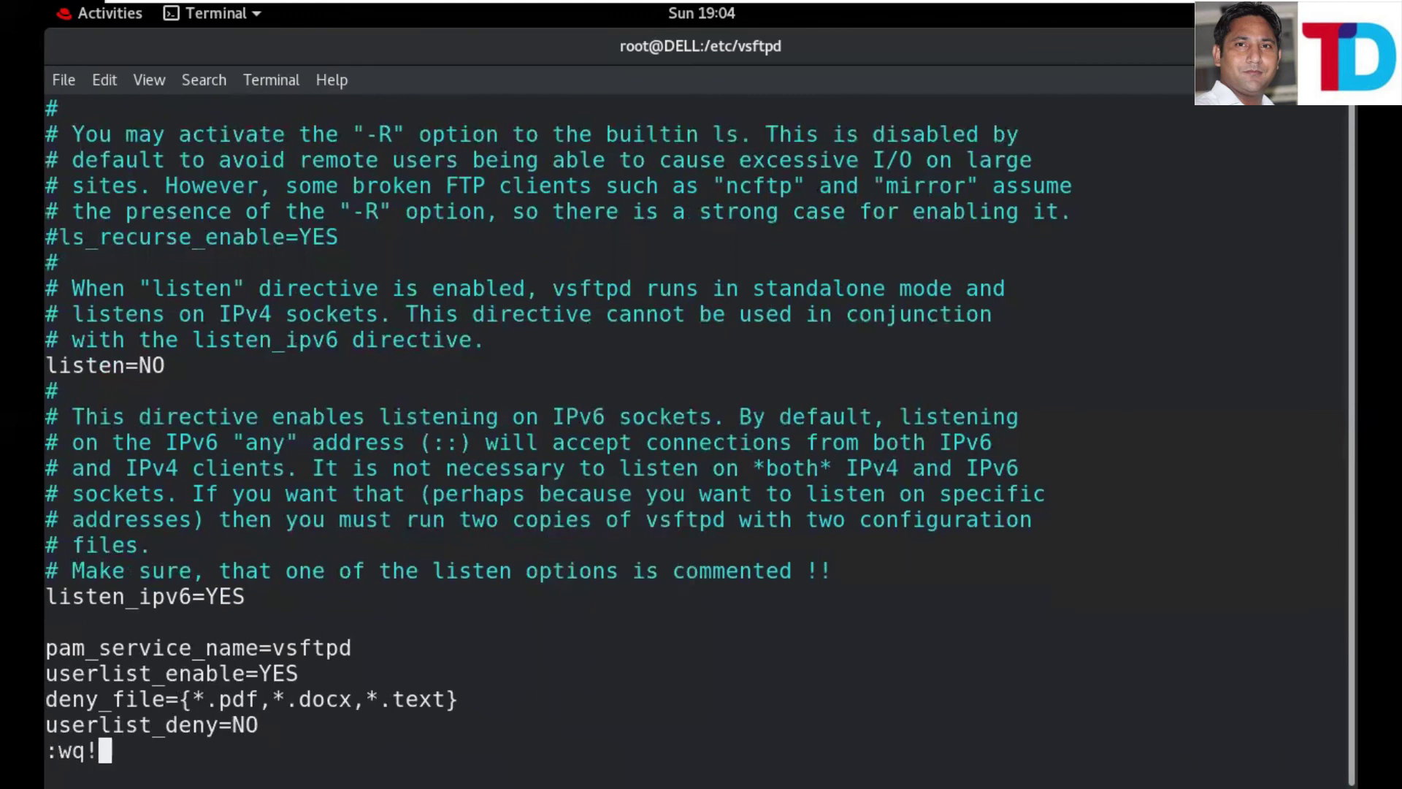
pyautogui.press('Return')
# - Restart vsftpd.service from the command history
pyautogui.press('Up')
pyautogui.press('Up')
pyautogui.press('Up')
pyautogui.press('Up')
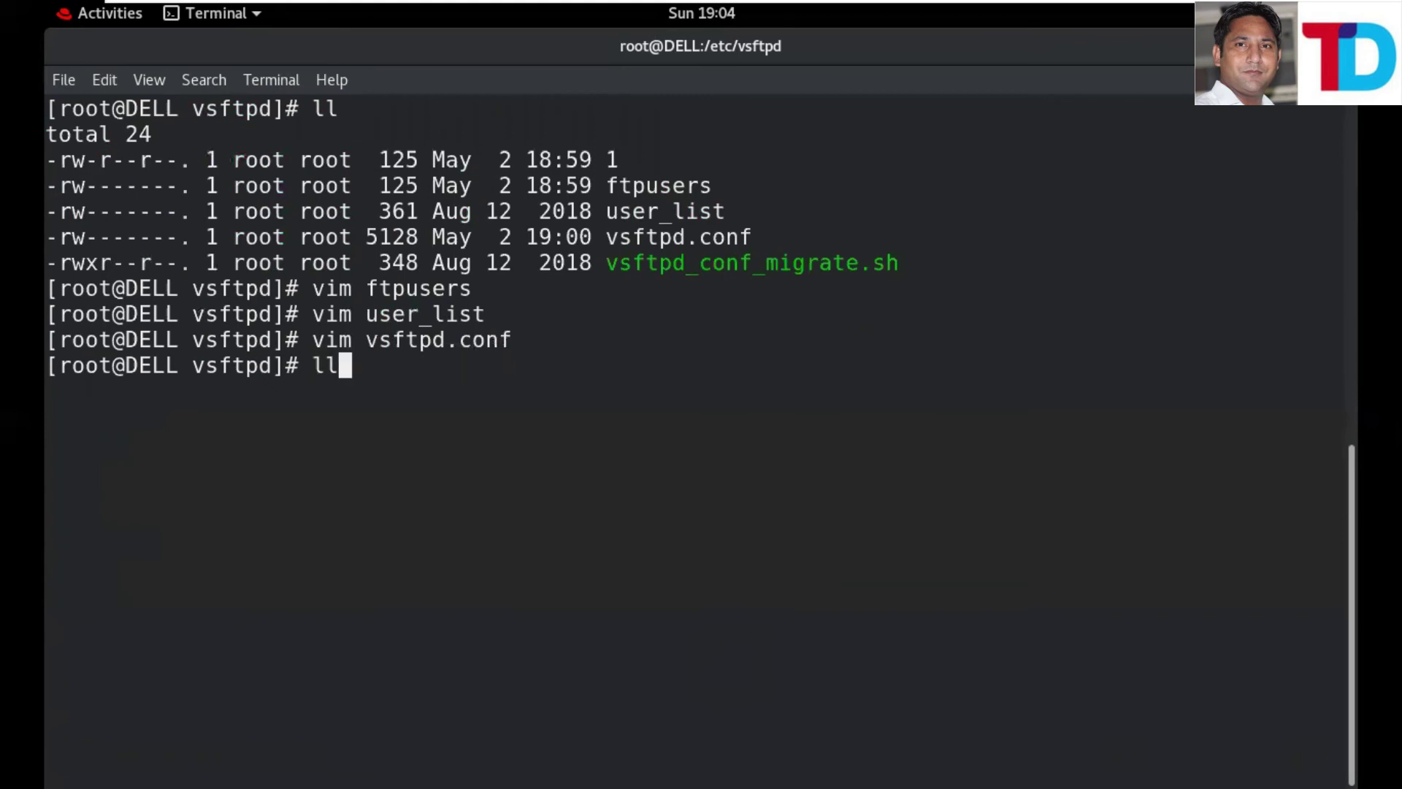
pyautogui.press('Up')
pyautogui.press('Up')
pyautogui.press('Up')
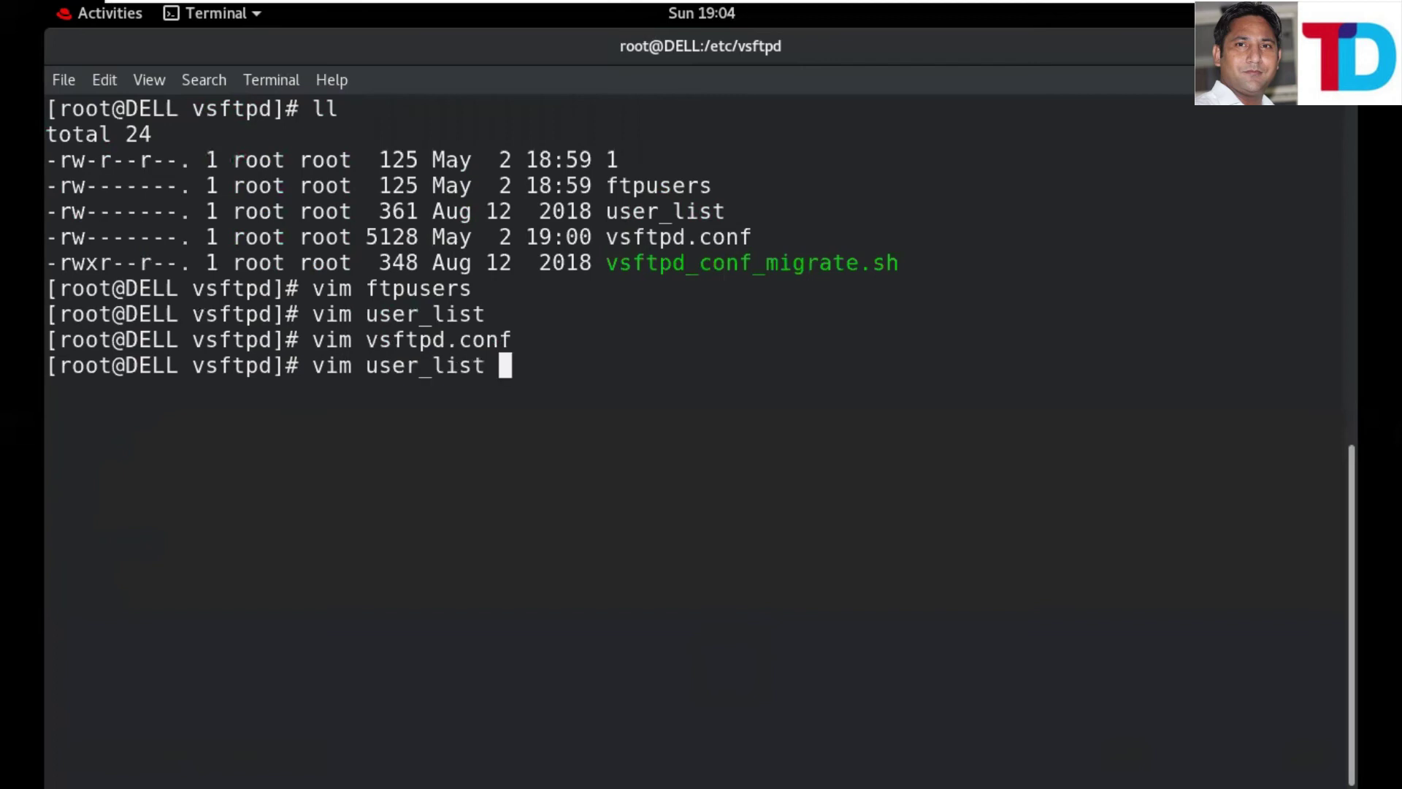
pyautogui.press('Up')
pyautogui.press('Return')
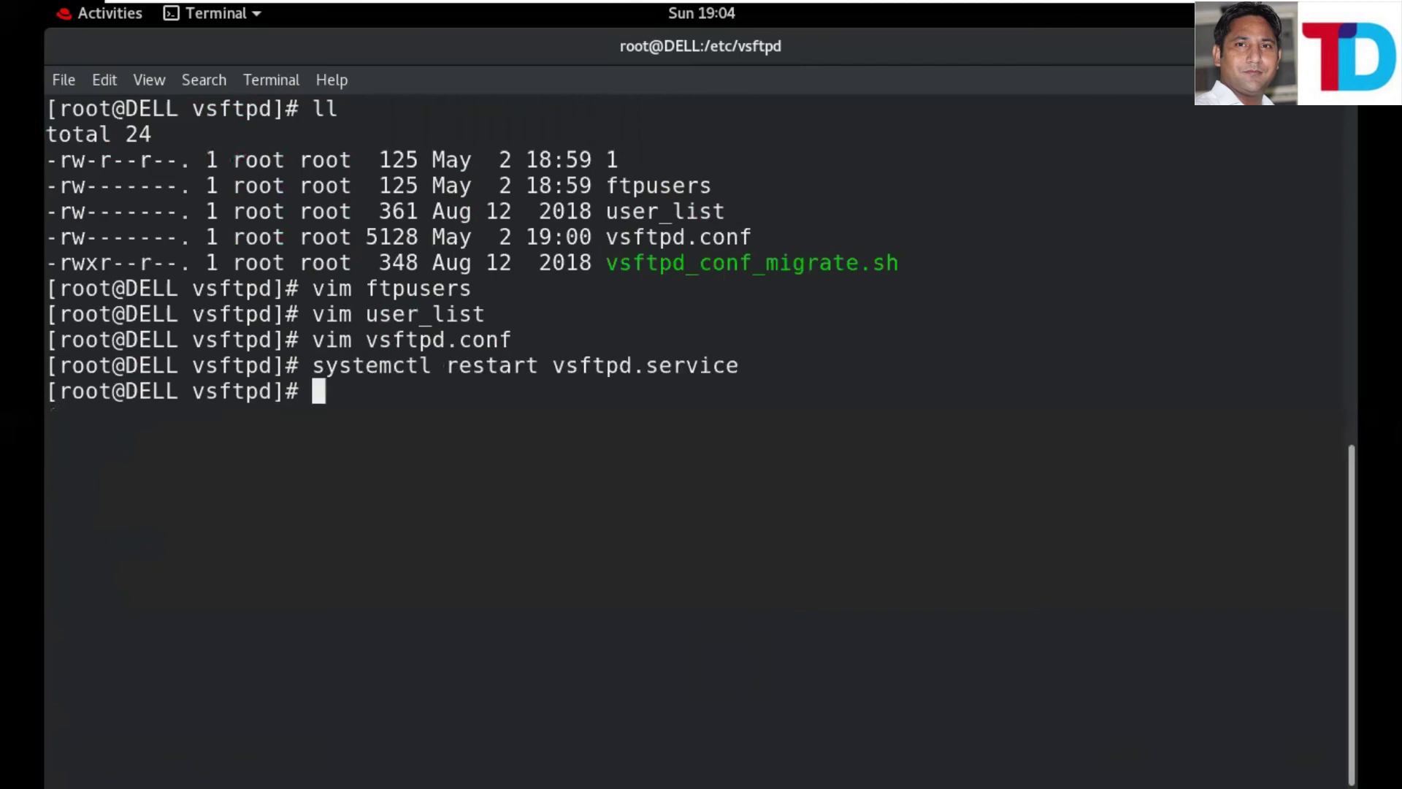
pyautogui.moveTo(657, 2)
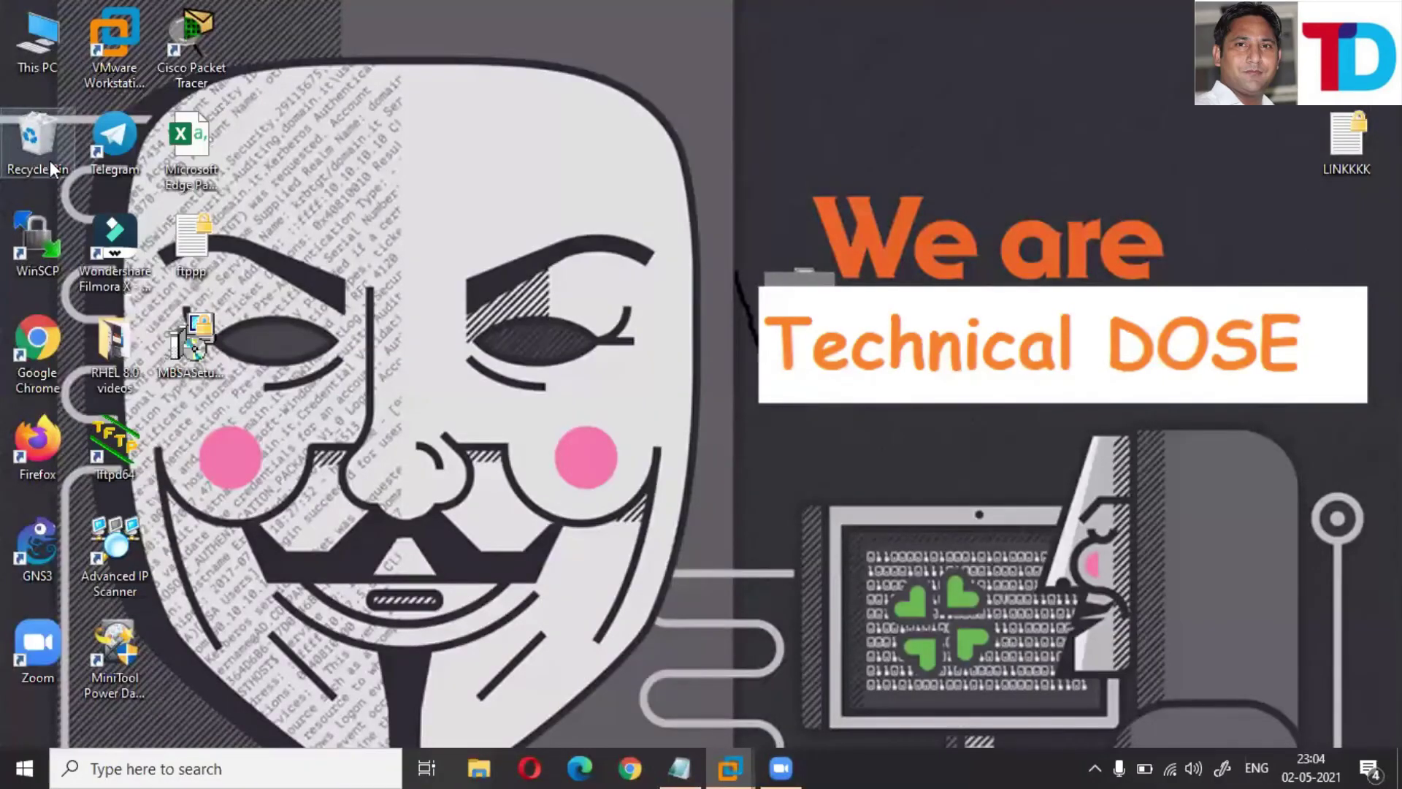
# - Launch WinSCP and log in to a new FTP site at 10.0.0.1 as root with its password
pyautogui.doubleClick(37, 241)
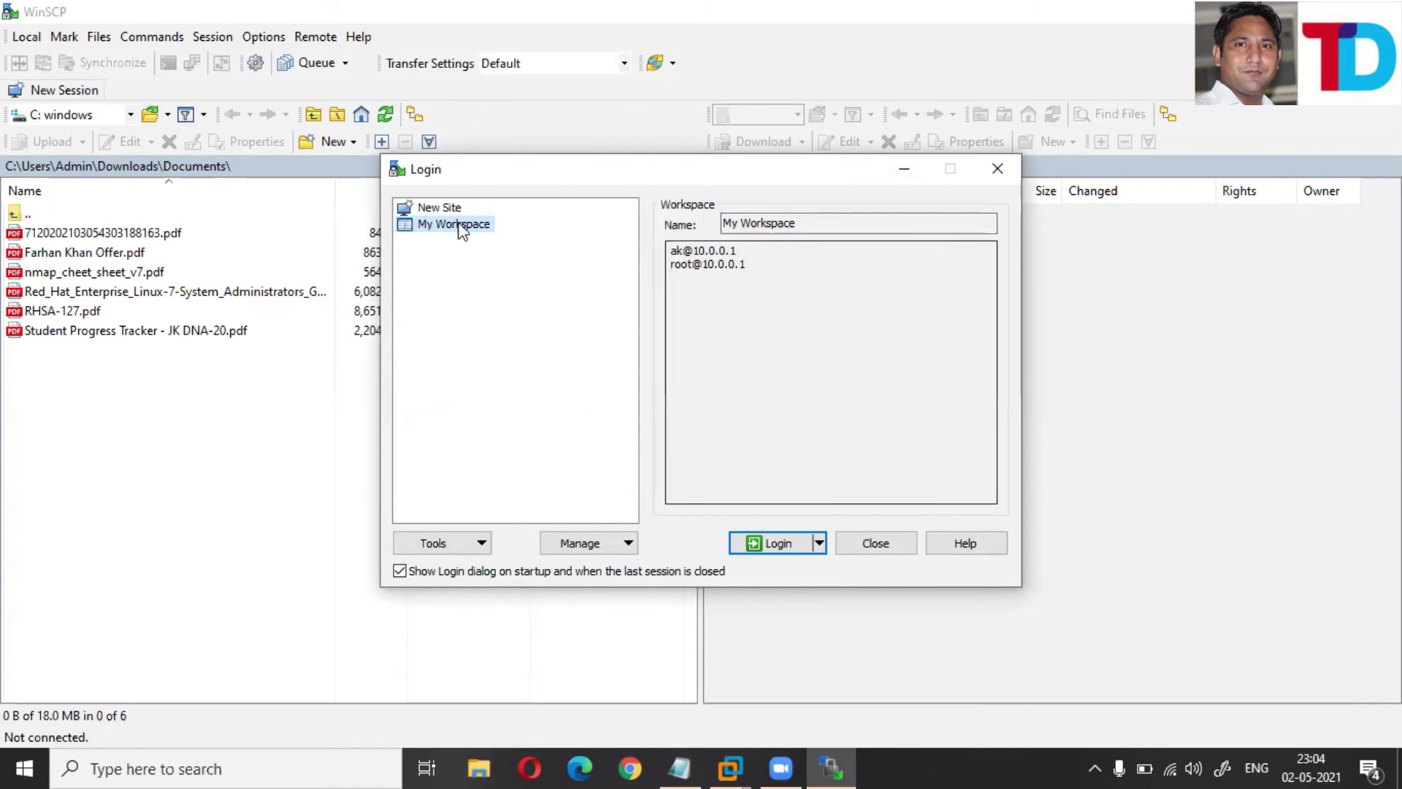
pyautogui.click(439, 208)
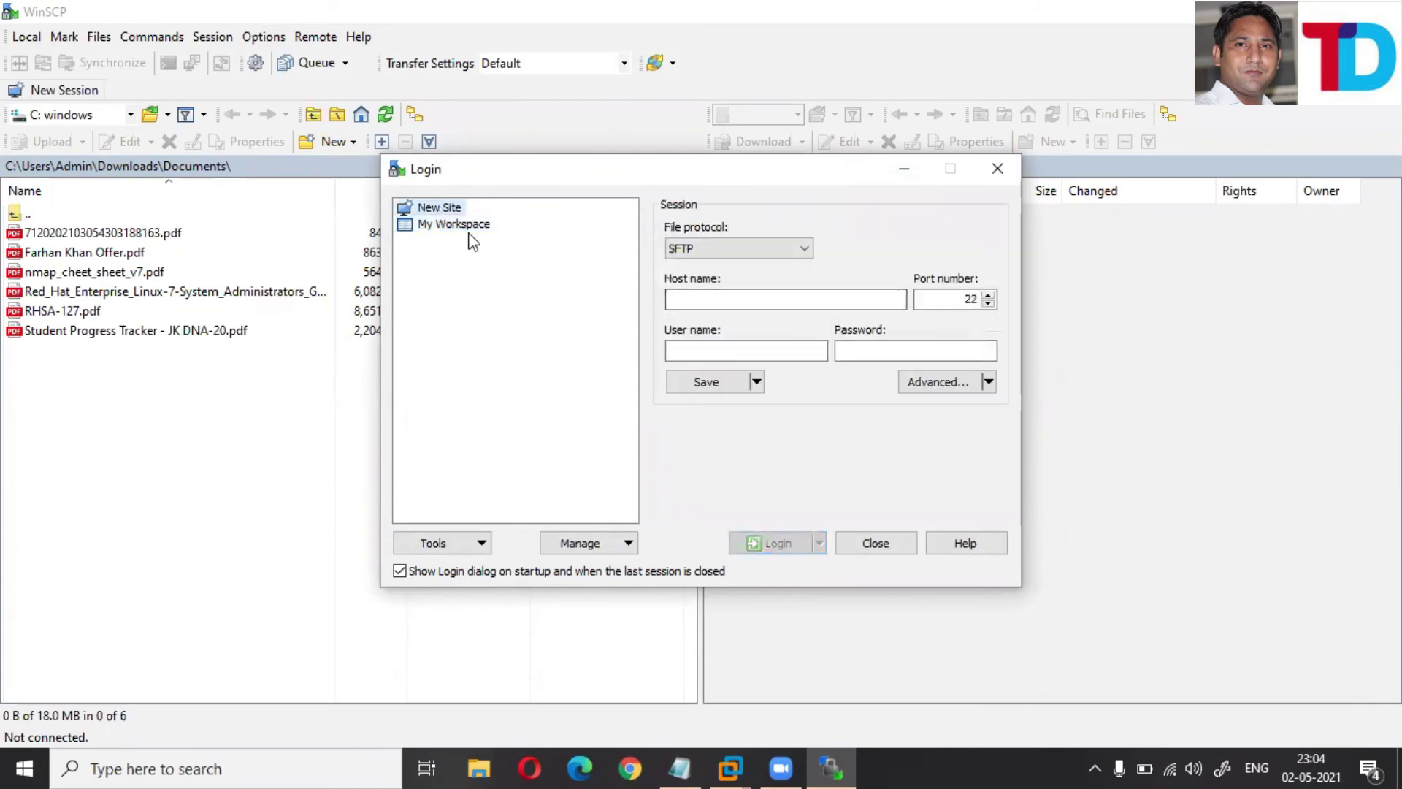
pyautogui.click(752, 248)
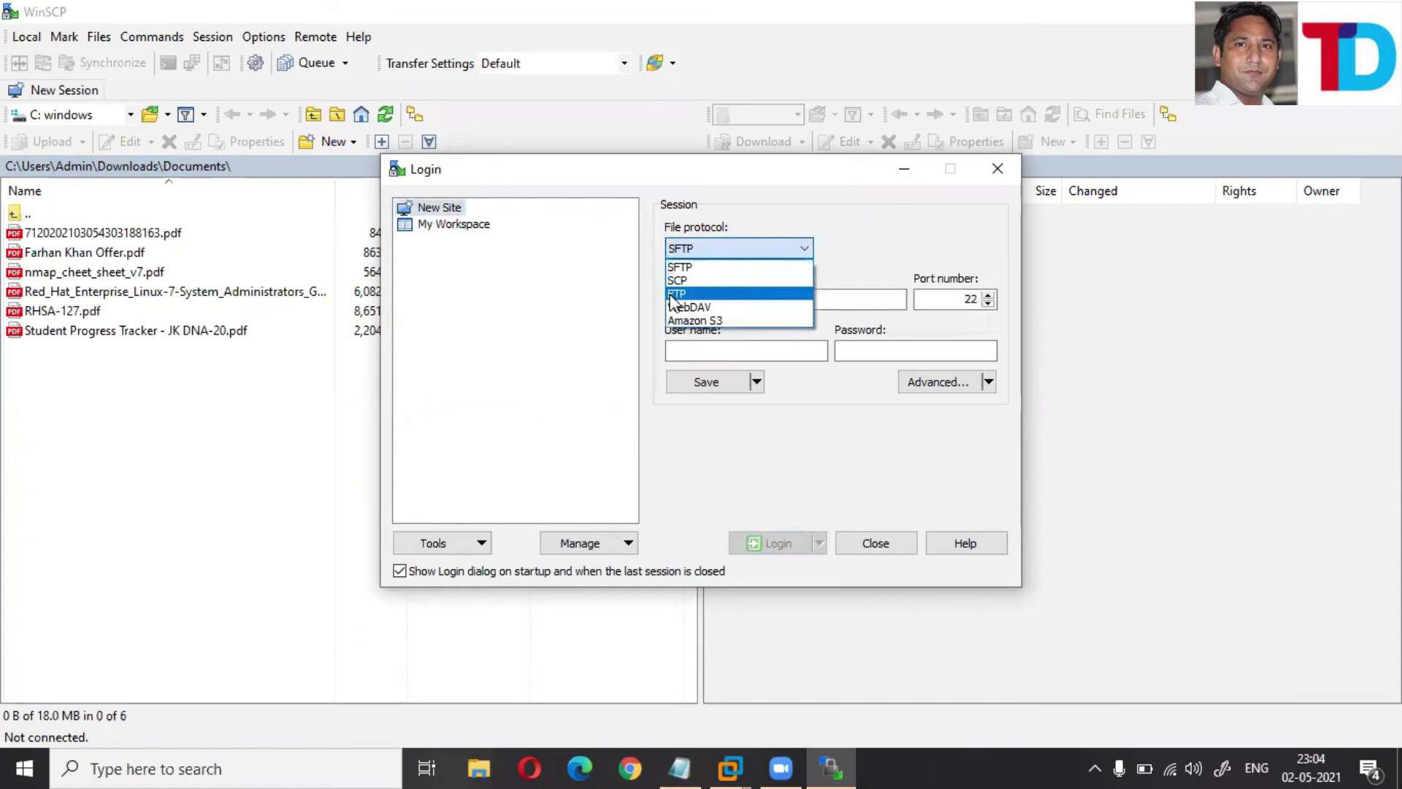
pyautogui.click(672, 293)
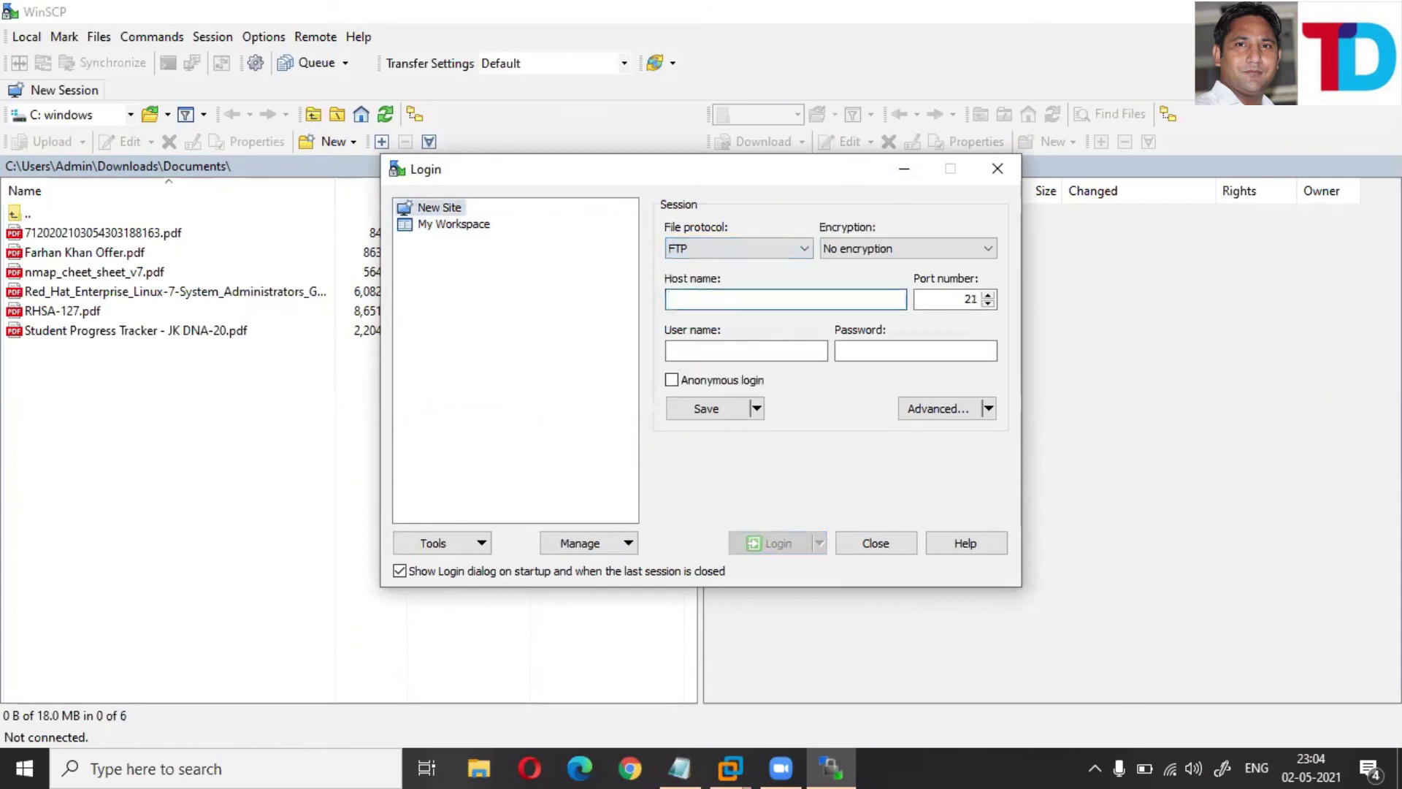
pyautogui.write('10.0.0.1')
pyautogui.press('Tab')
pyautogui.press('Tab')
pyautogui.write('root')
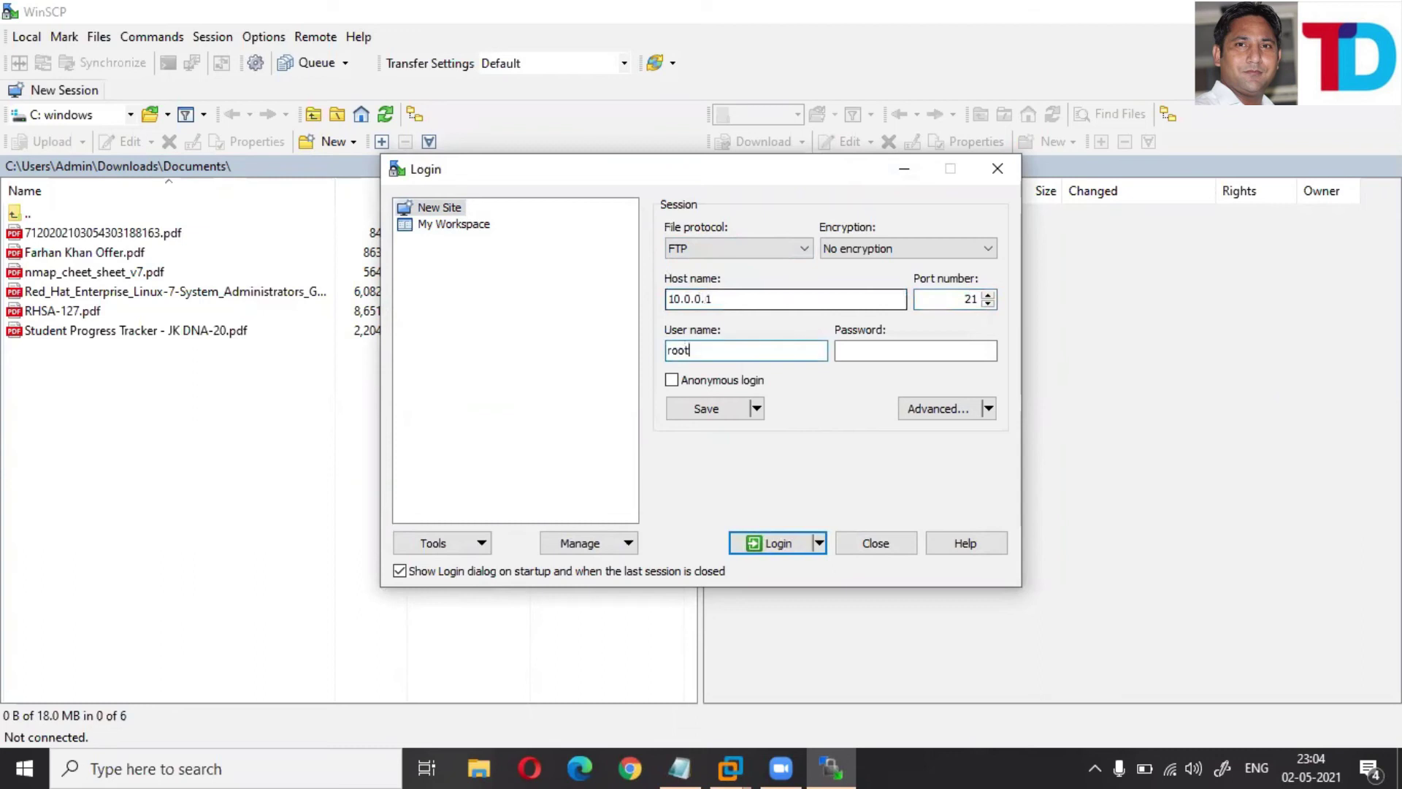
pyautogui.click(916, 350)
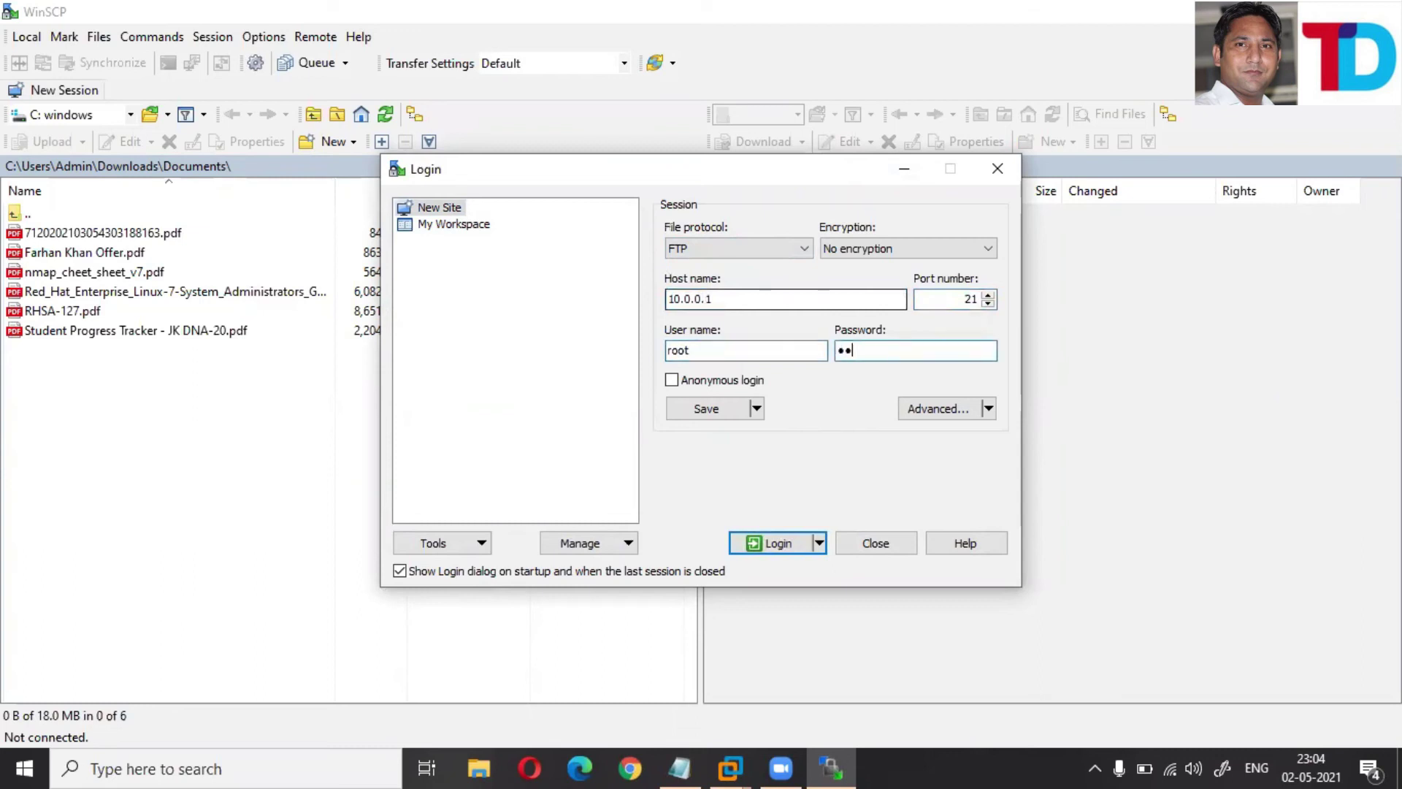
pyautogui.click(789, 542)
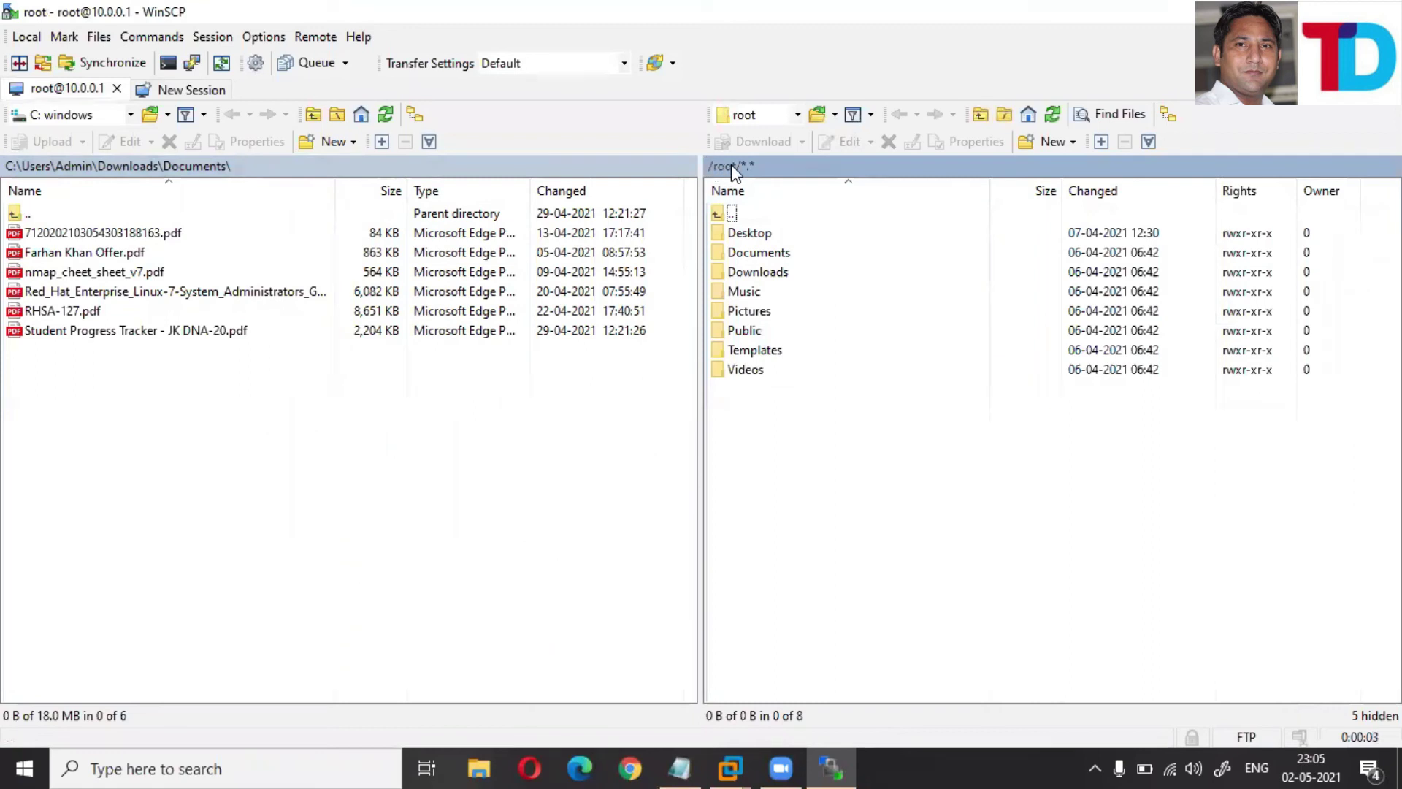
# - Cancel WinSCP's remote file mask filter unchanged and return to the RHEL terminal in /etc/vsftpd
pyautogui.click(751, 170)
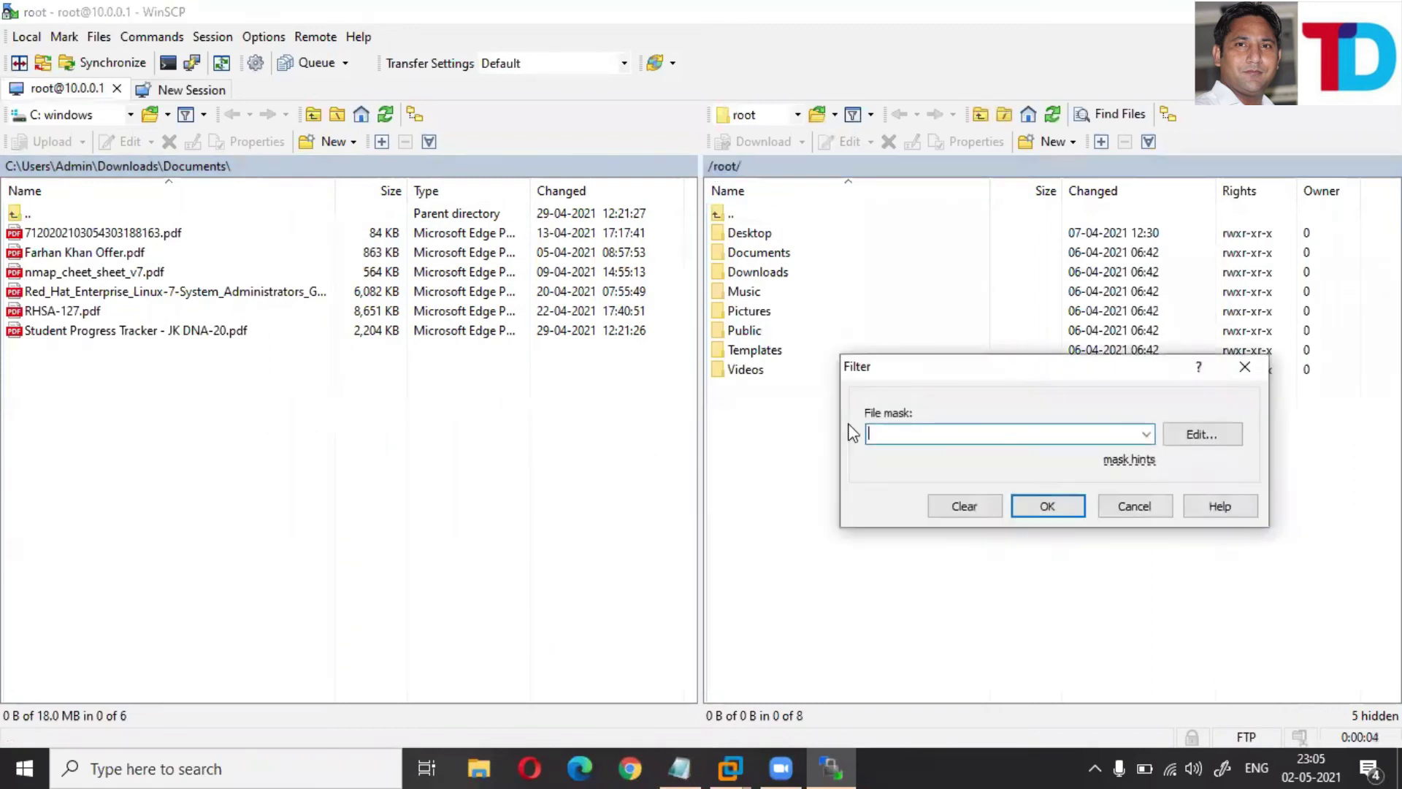
pyautogui.click(1144, 512)
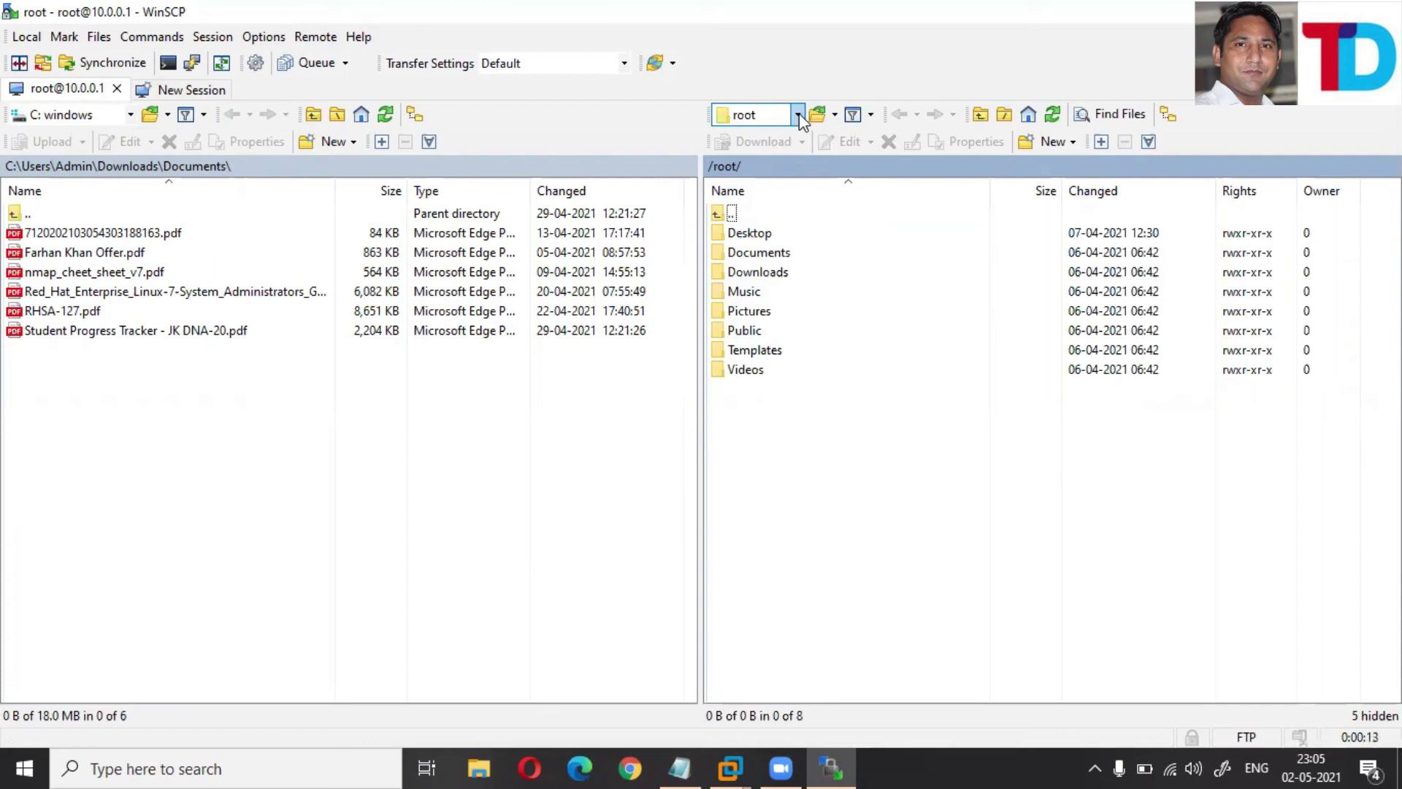
pyautogui.moveTo(731, 769)
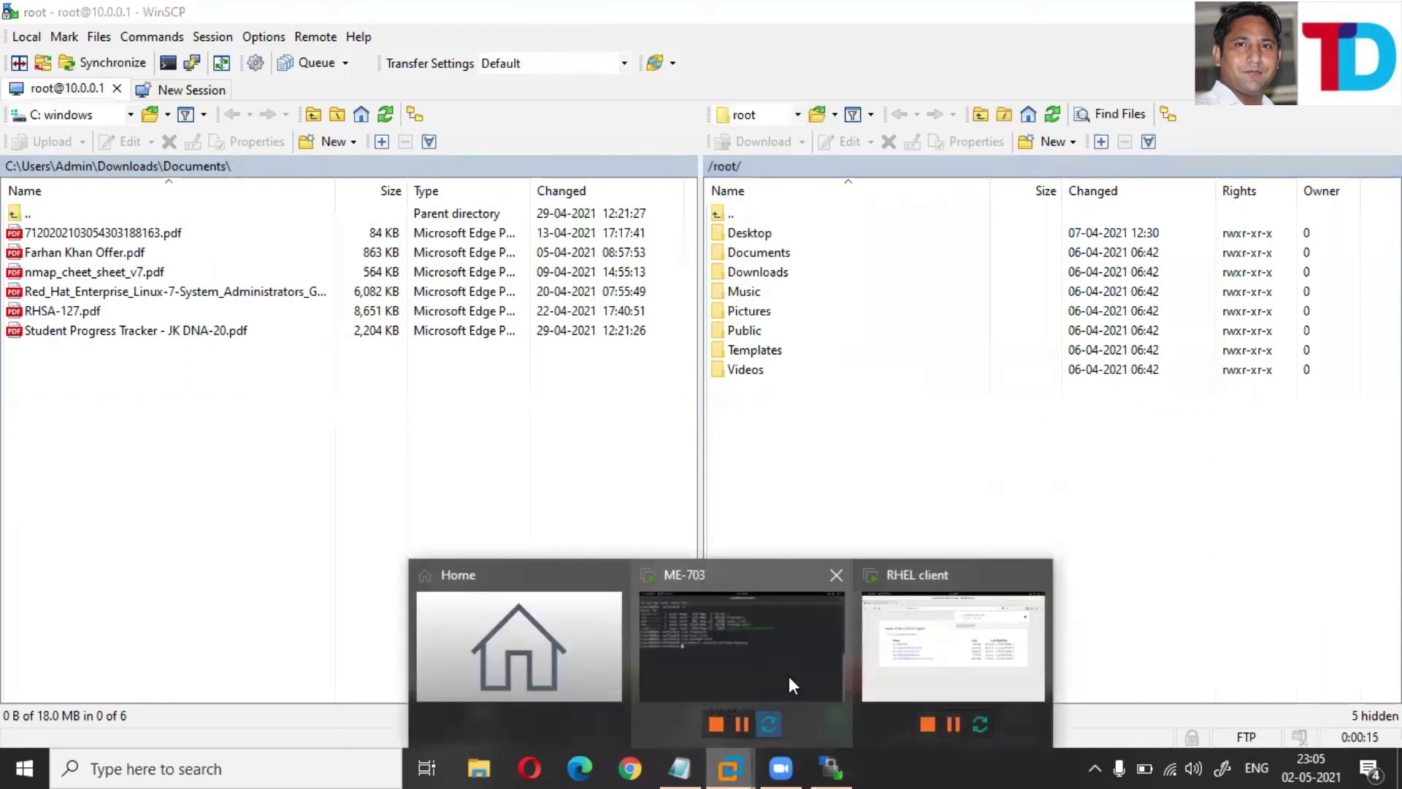
pyautogui.click(791, 669)
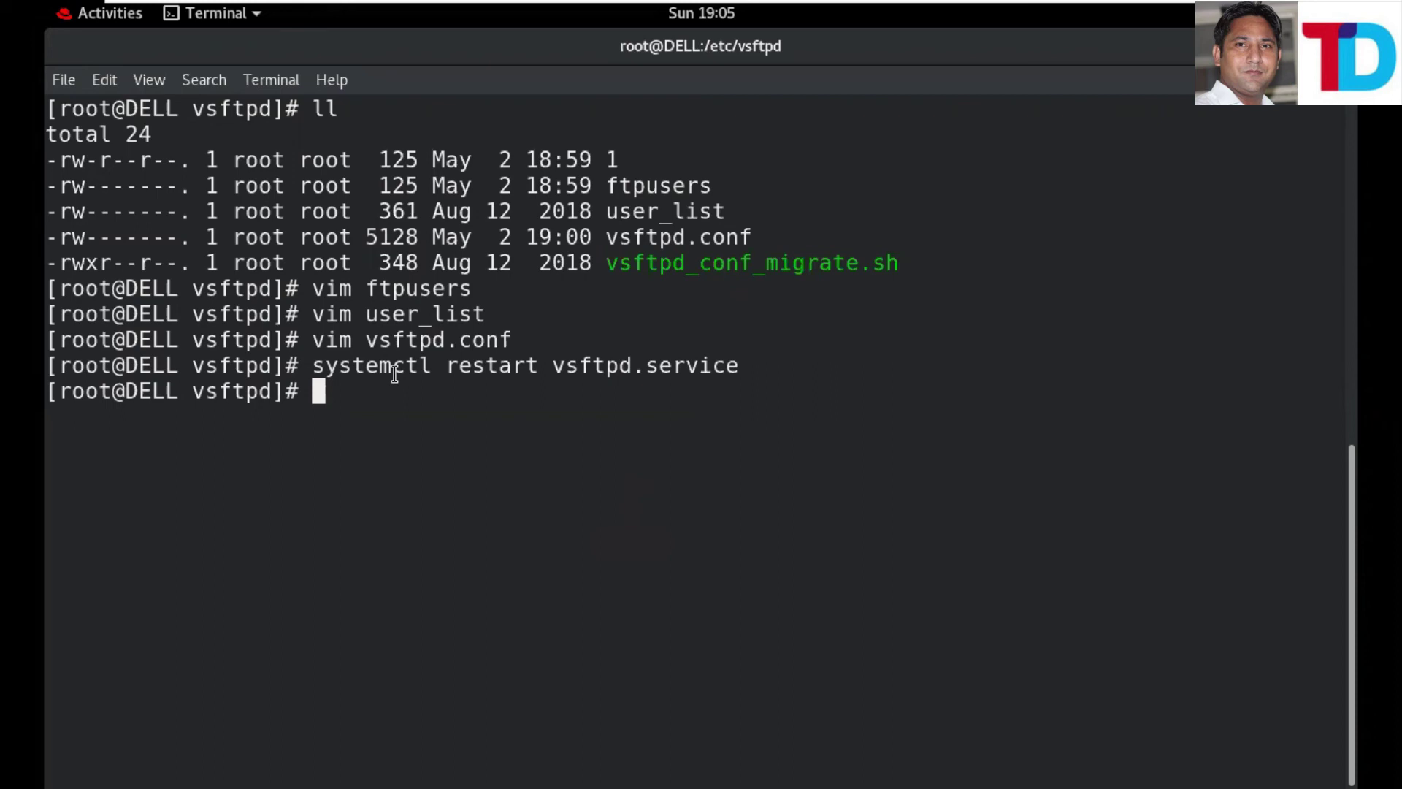
# - Reopen user_list in vim and add the user ak on a new line after nobody
pyautogui.press('Up')
pyautogui.press('Up')
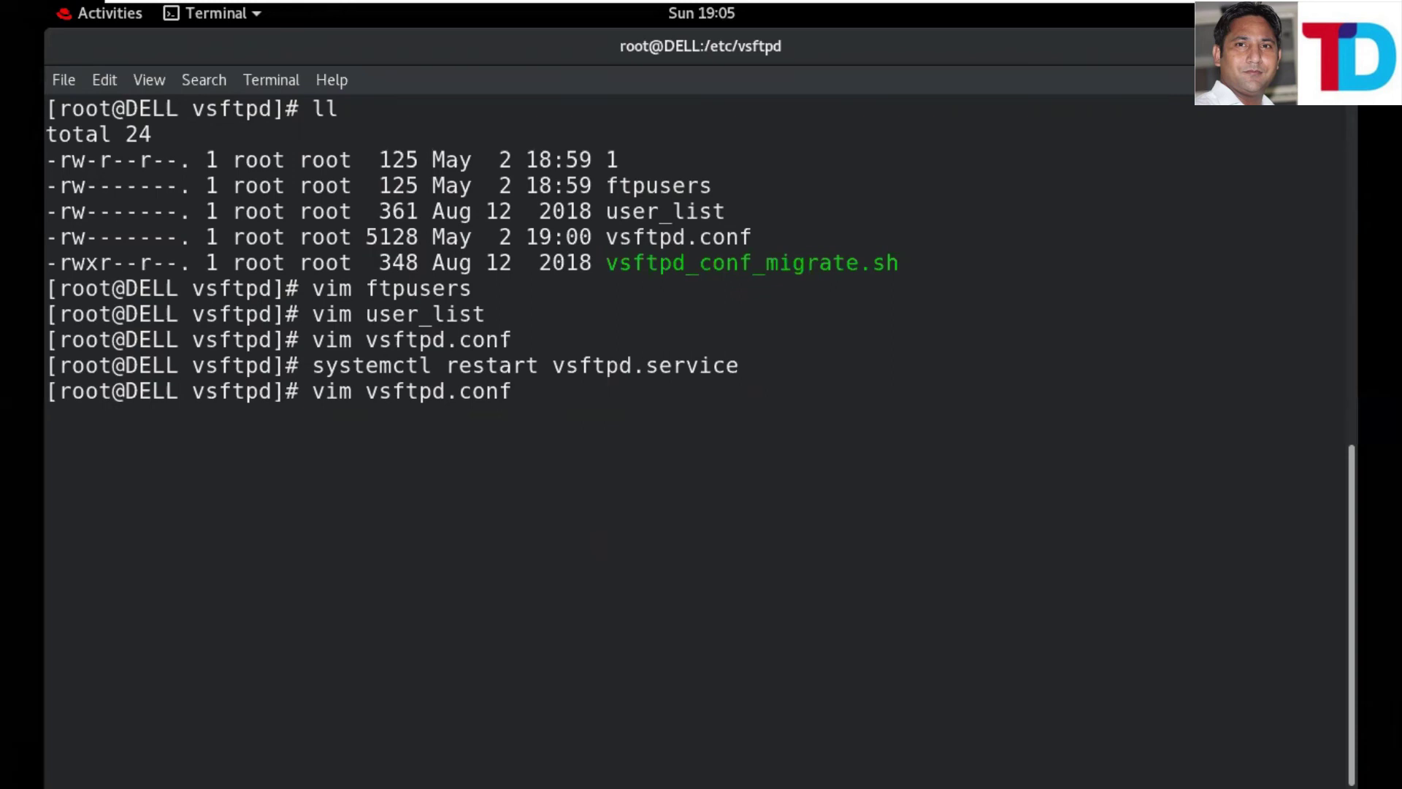
pyautogui.press('Up')
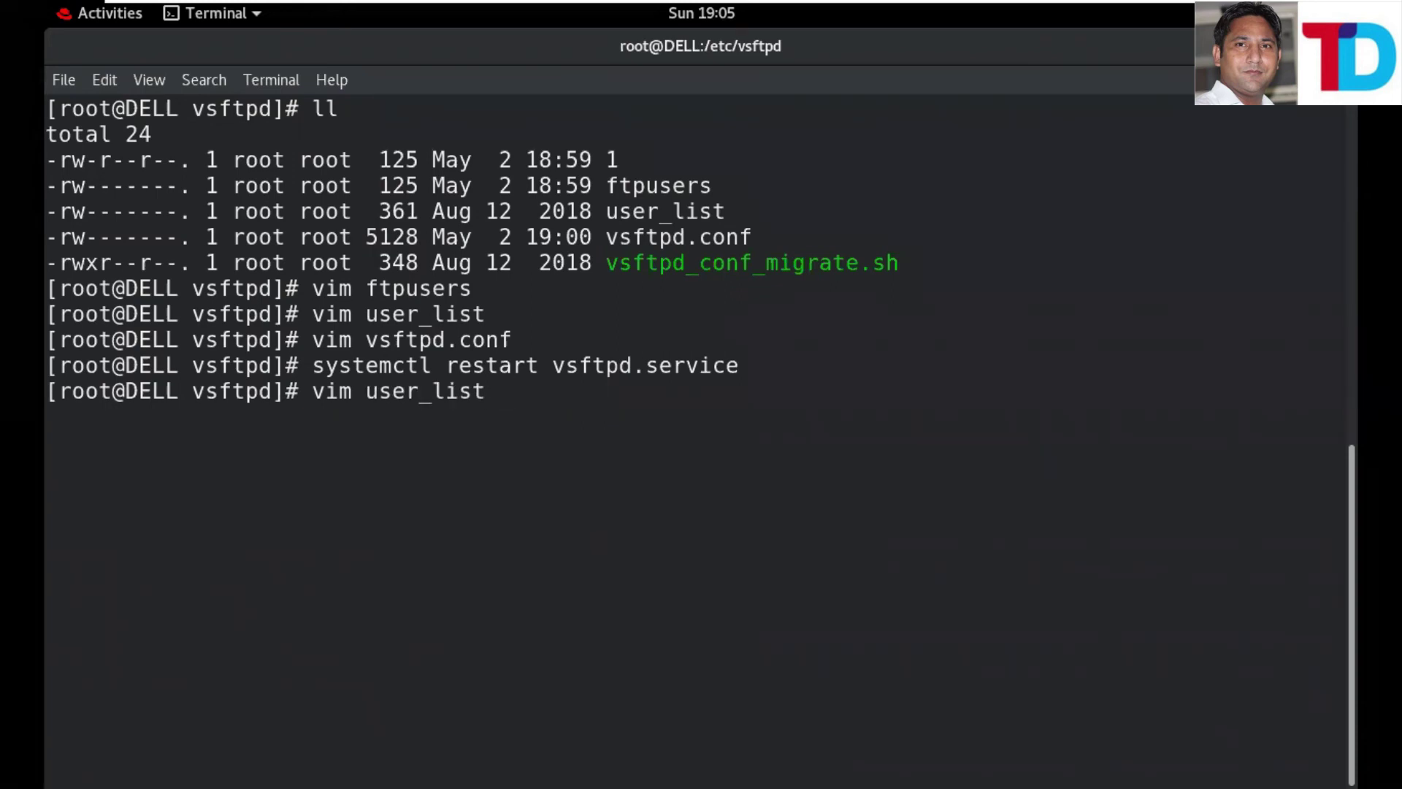
pyautogui.press('Return')
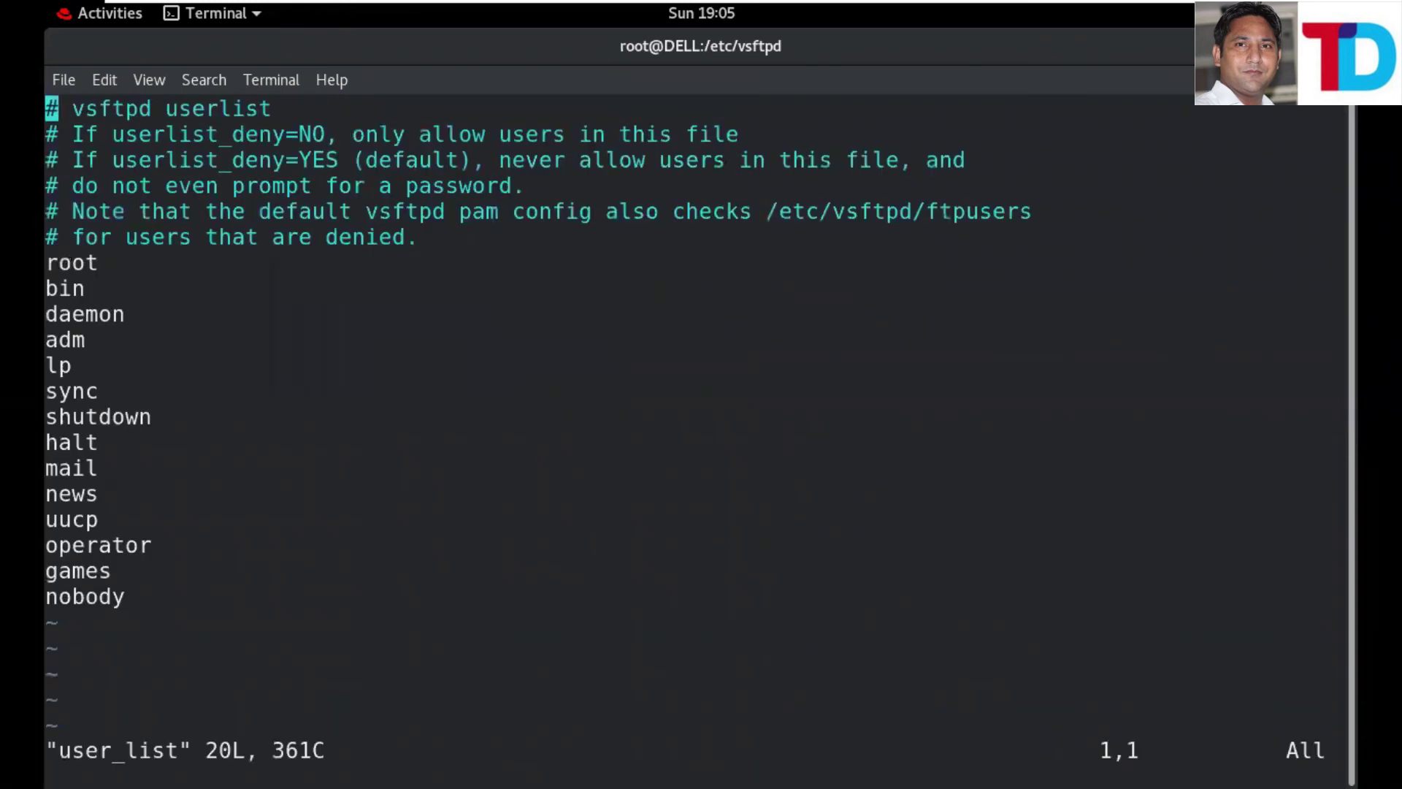
pyautogui.press('i')
pyautogui.press('Down')
pyautogui.press('Down')
pyautogui.press('Down')
pyautogui.press('Down')
pyautogui.press('Down')
pyautogui.press('Down')
pyautogui.press('Down')
pyautogui.press('Down')
pyautogui.press('Down')
pyautogui.press('Down')
pyautogui.press('Down')
pyautogui.press('Down')
pyautogui.press('Down')
pyautogui.press('Down')
pyautogui.press('Down')
pyautogui.press('Down')
pyautogui.press('Down')
pyautogui.press('Down')
pyautogui.press('Down')
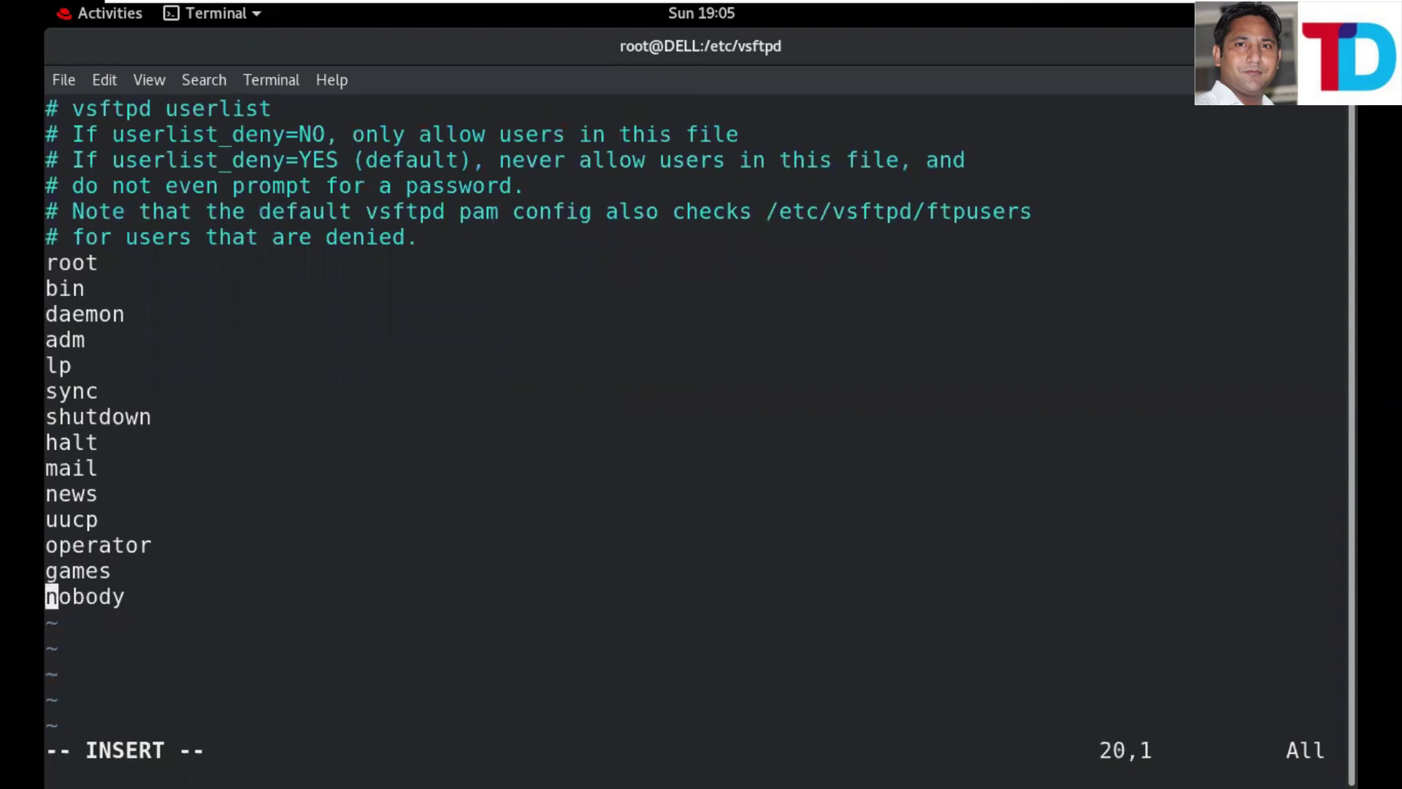
pyautogui.press('Right')
pyautogui.press('Right')
pyautogui.press('Right')
pyautogui.press('Right')
pyautogui.press('Right')
pyautogui.press('Right')
pyautogui.press('Return')
pyautogui.write('ak')
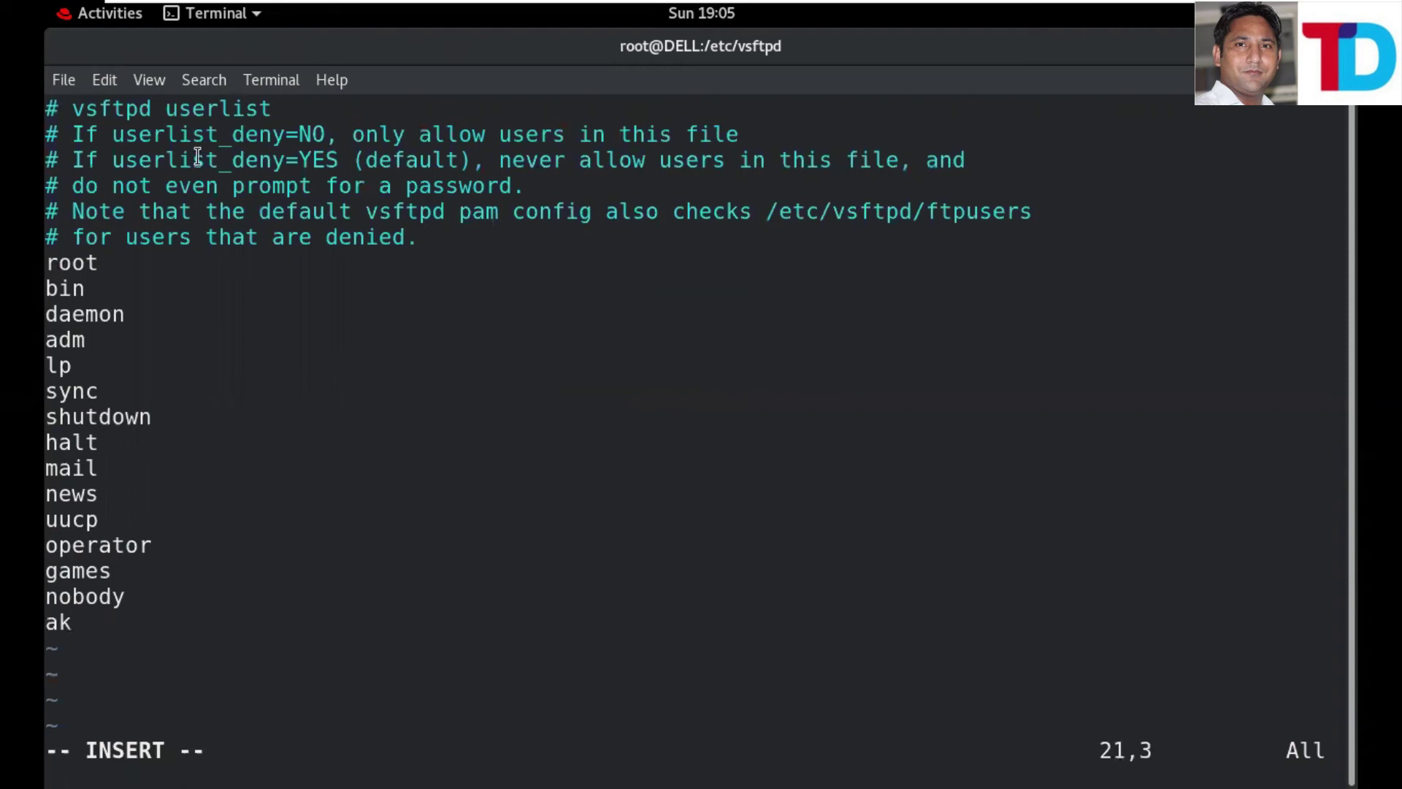
# - Copy 'userlist_deny=YES' from the file's comment, then save and quit user_list
pyautogui.moveTo(112, 162); pyautogui.dragTo(339, 161)
pyautogui.rightClick(338, 171)
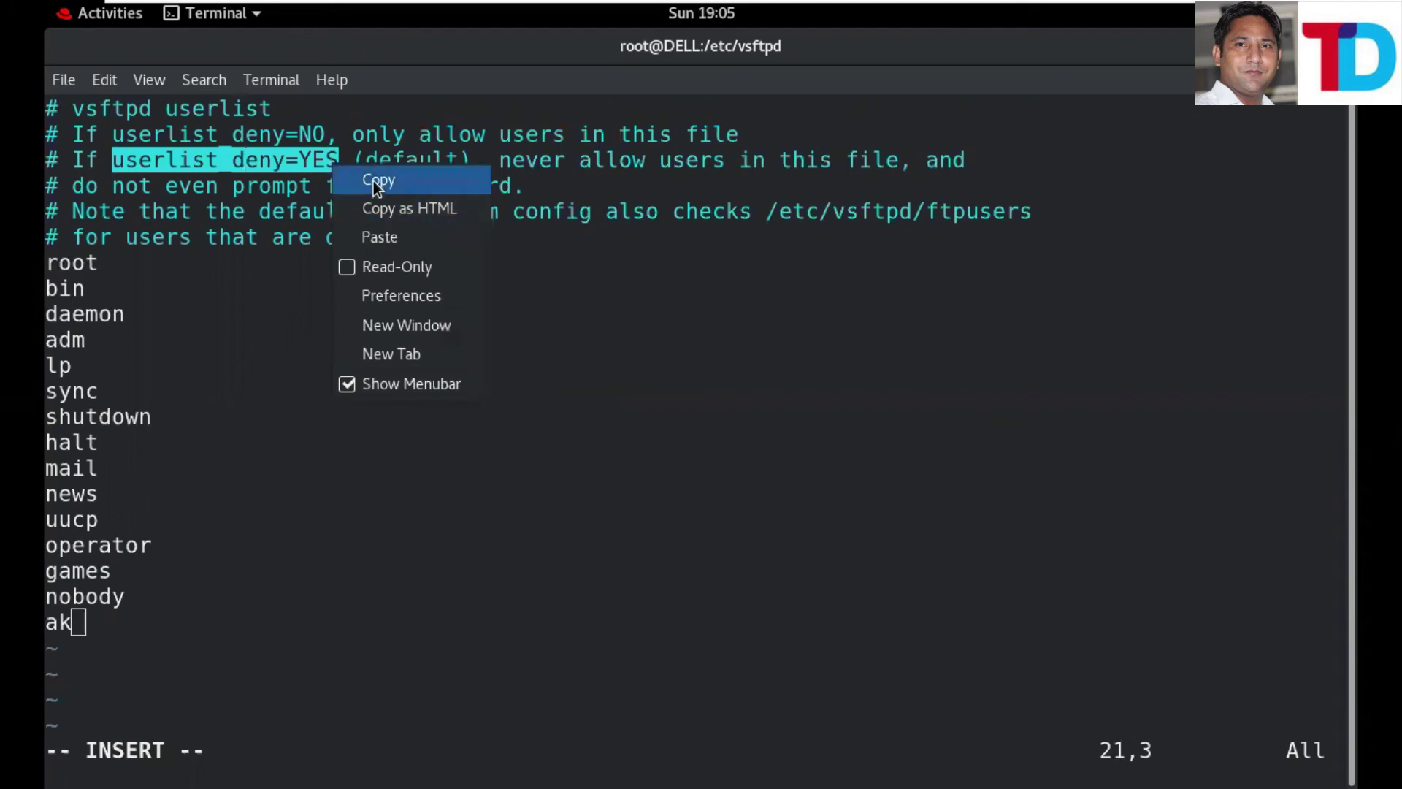
pyautogui.click(374, 181)
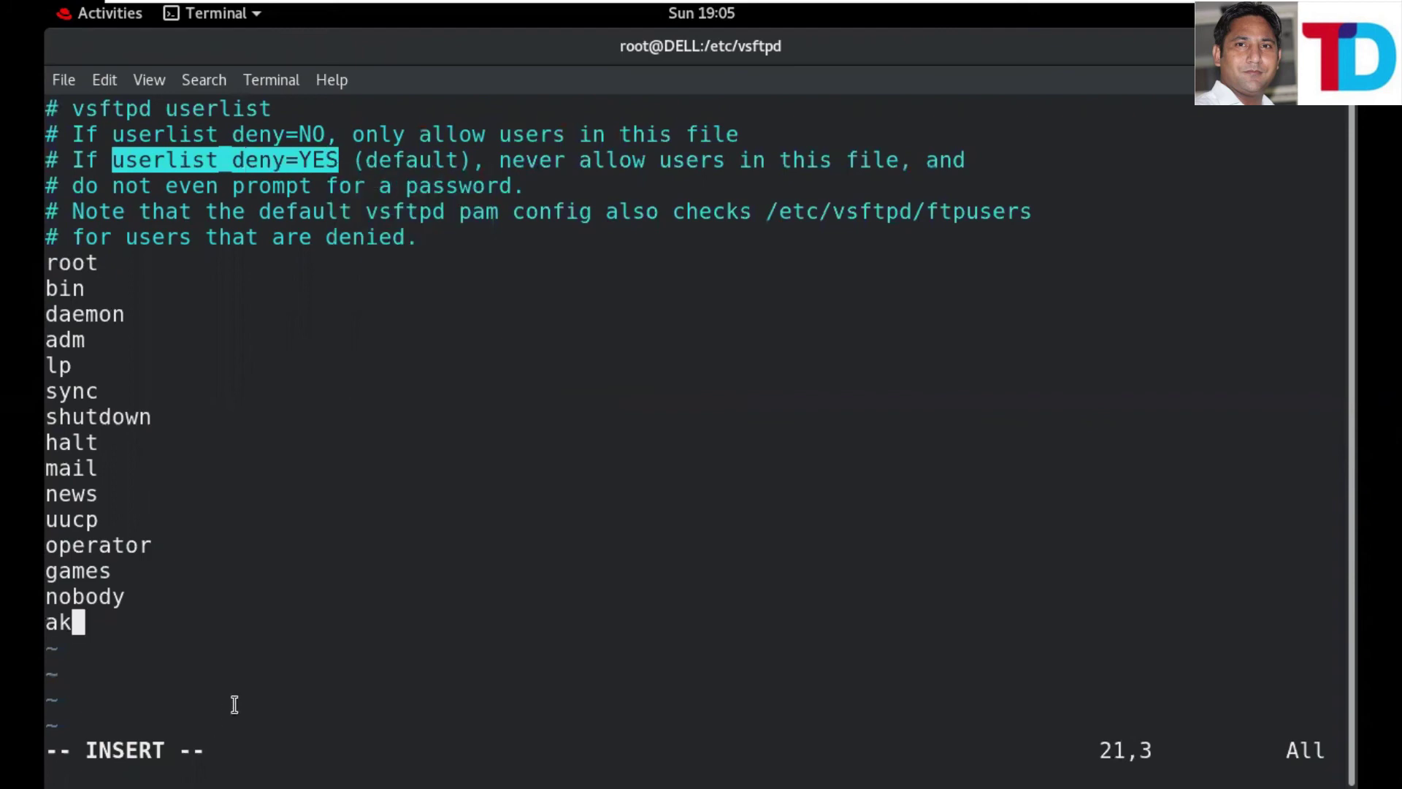
pyautogui.press('Escape')
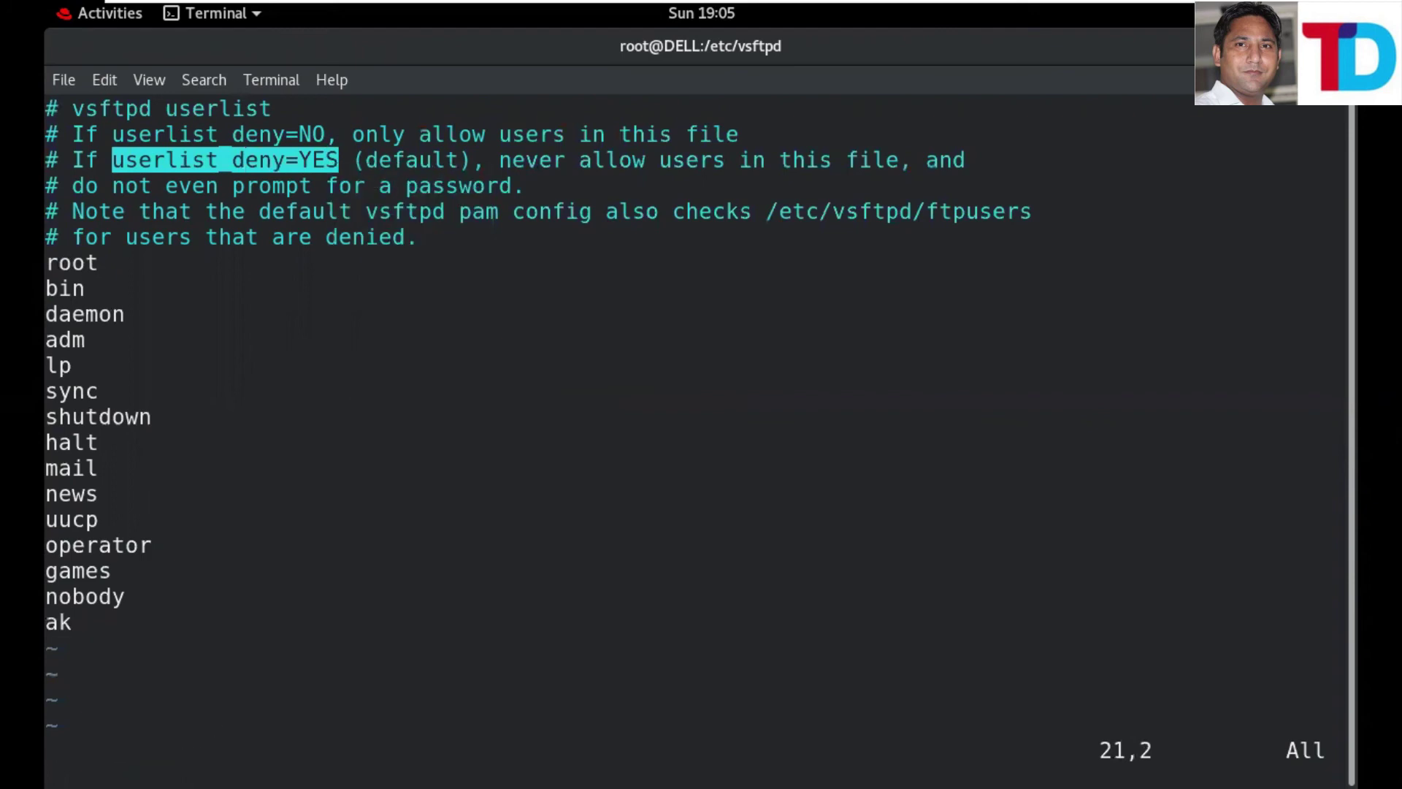
pyautogui.write(':wq')
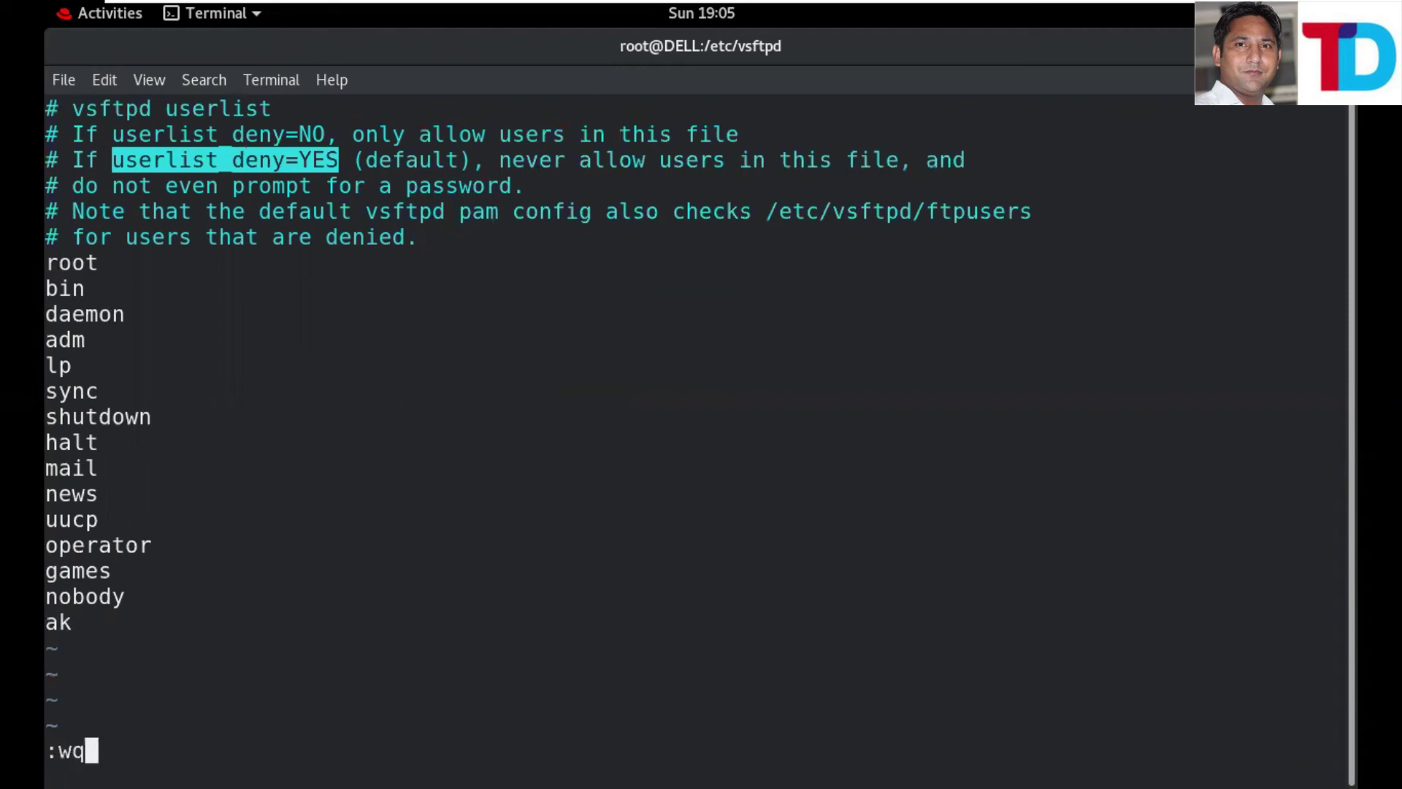
pyautogui.press('Return')
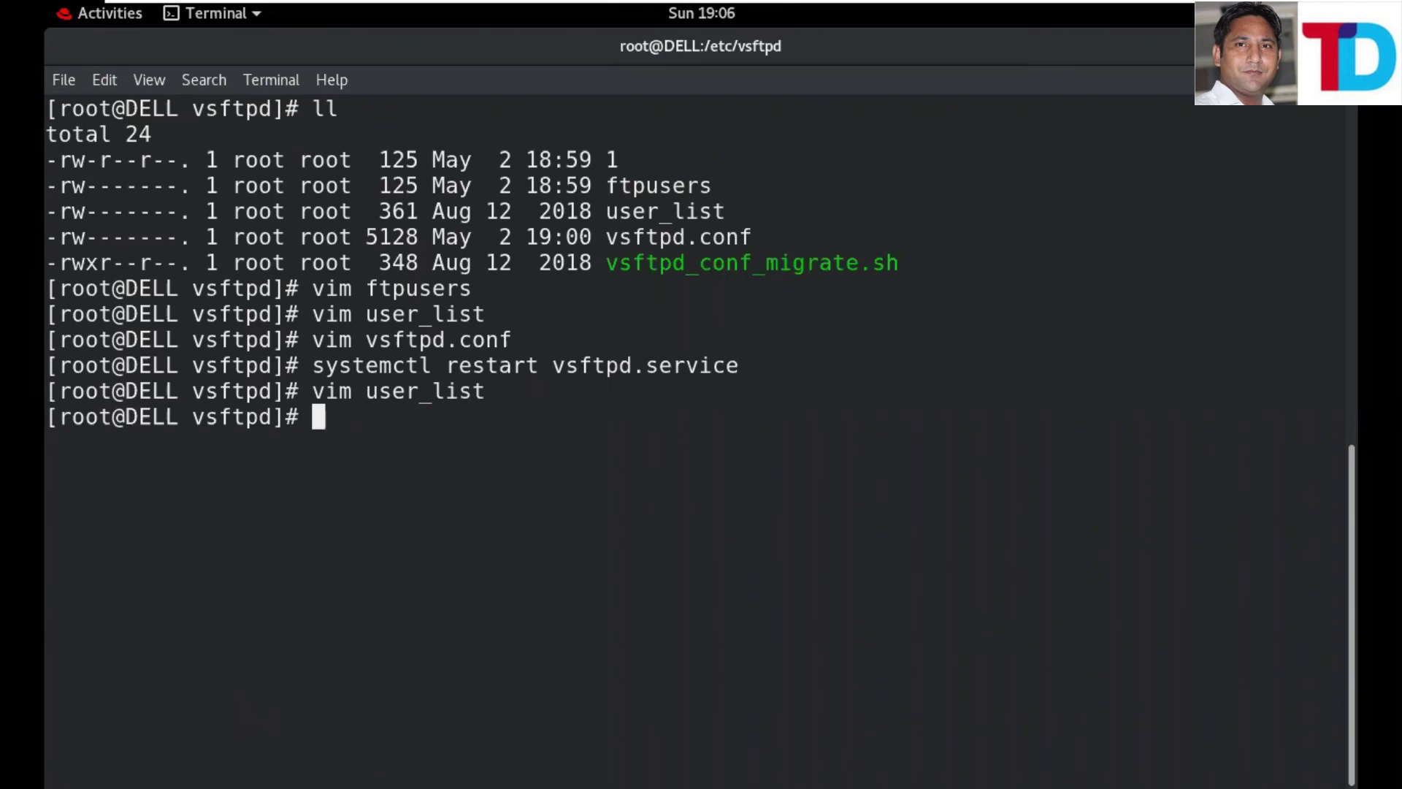
# - Paste userlist_deny=YES on a new line below userlist_deny=NO in vsftpd.conf and save it
pyautogui.press('Up')
pyautogui.press('Up')
pyautogui.press('Up')
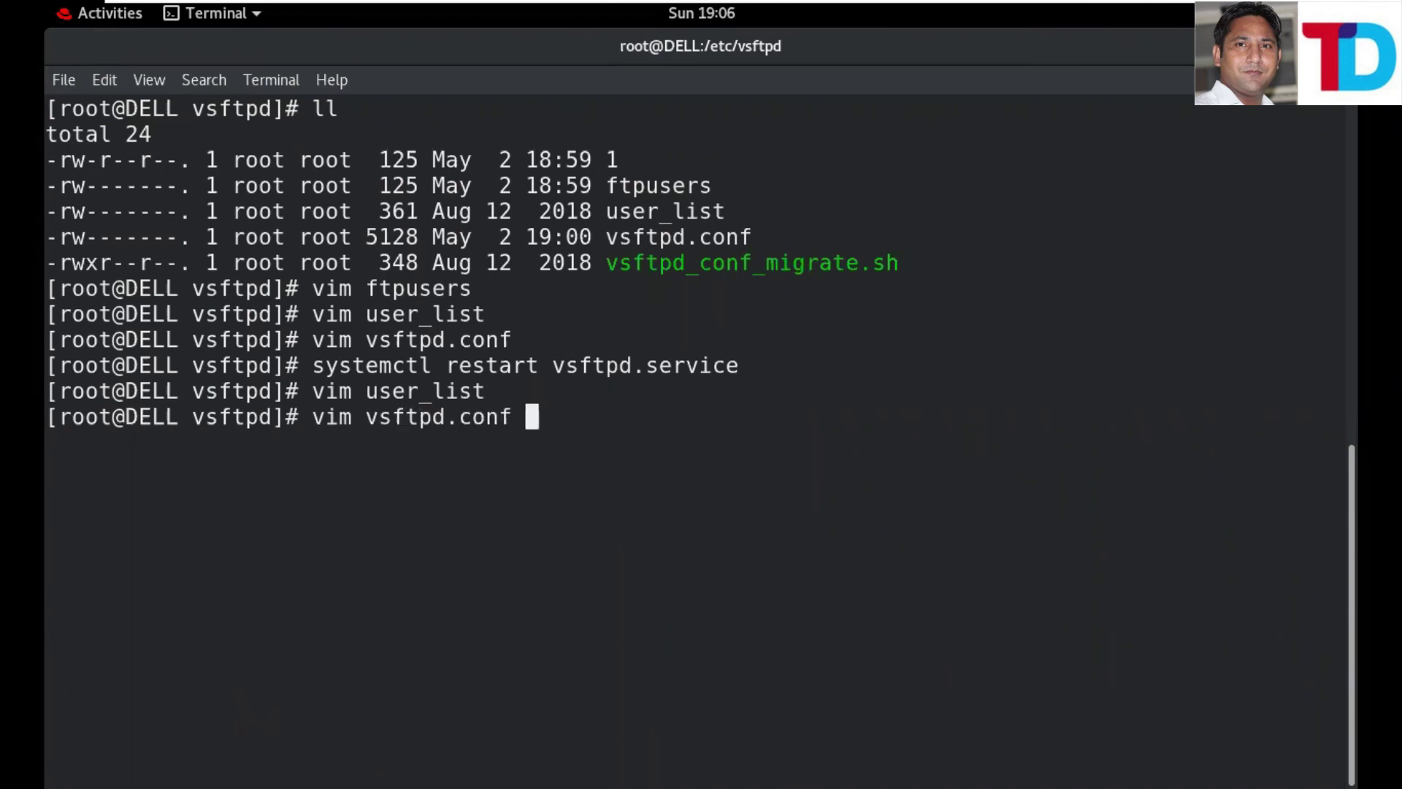
pyautogui.press('Return')
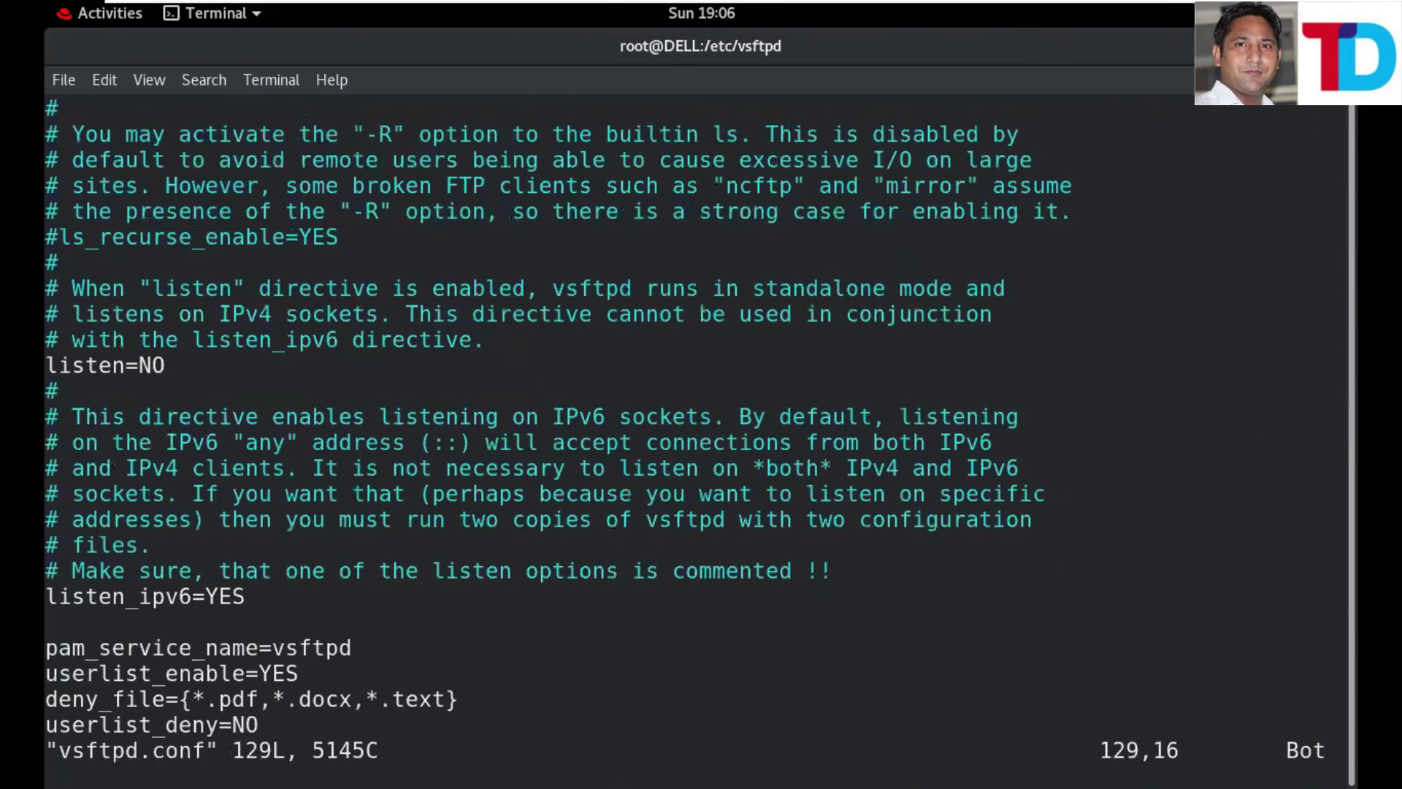
pyautogui.press('i')
pyautogui.press('Right')
pyautogui.press('Return')
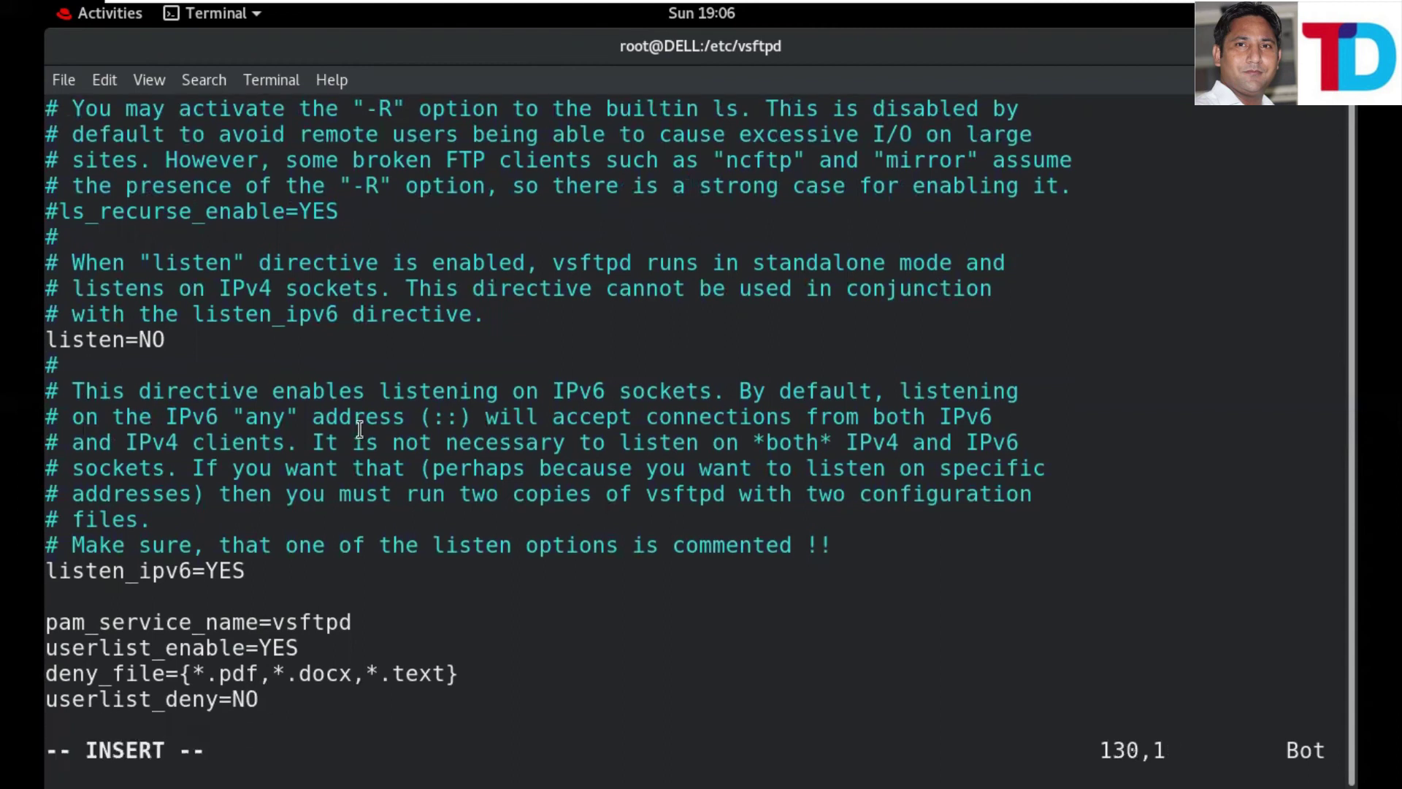
pyautogui.rightClick(60, 723)
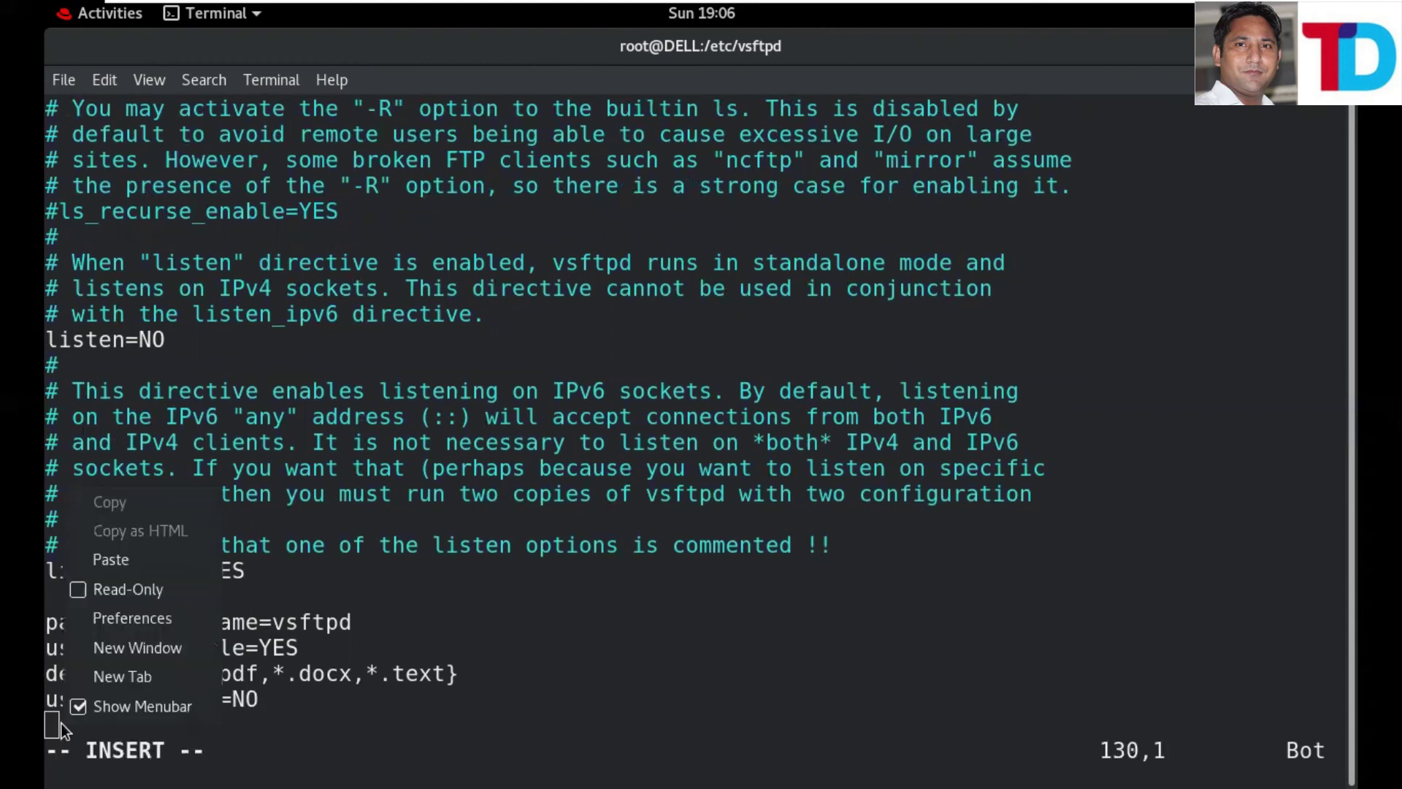
pyautogui.click(128, 561)
pyautogui.press('Escape')
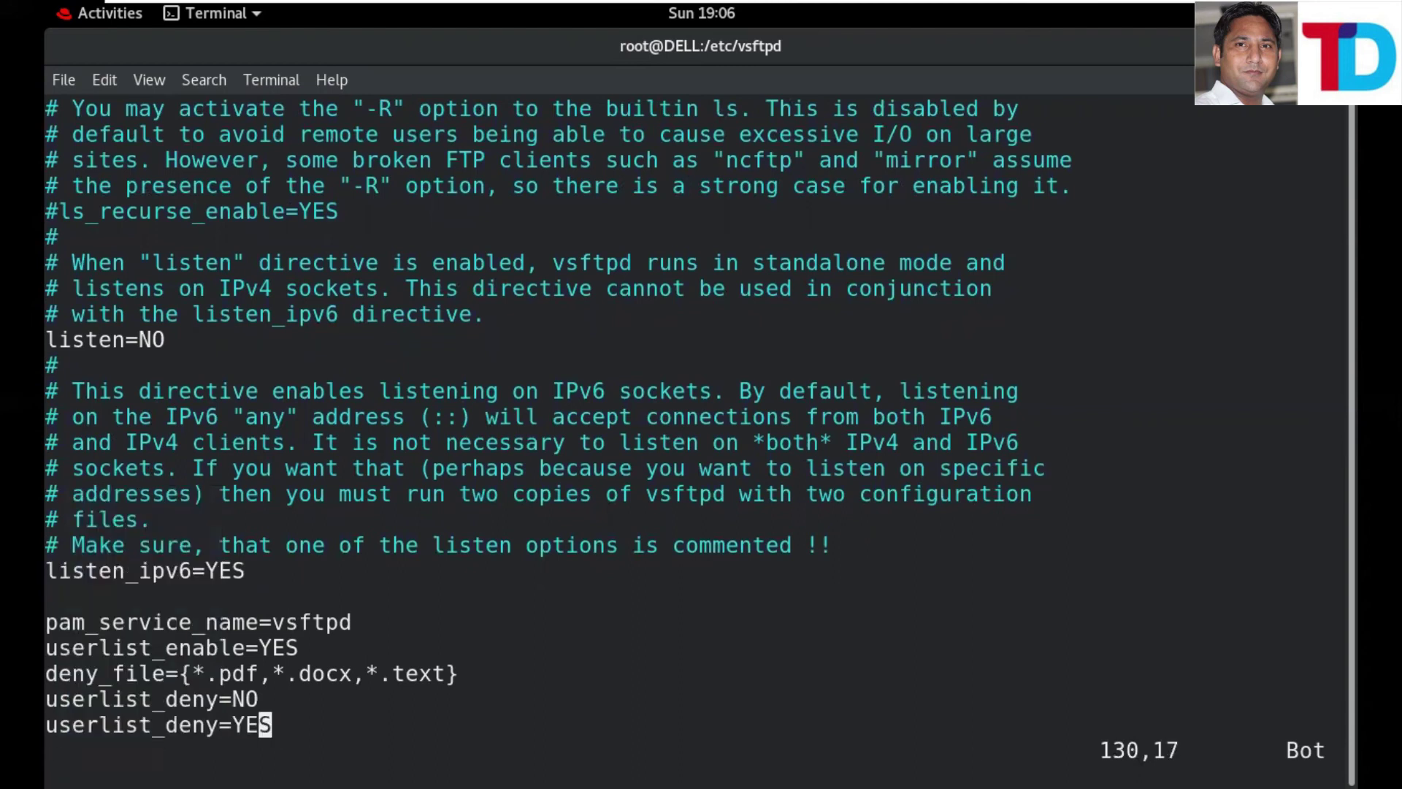
pyautogui.write(':wq')
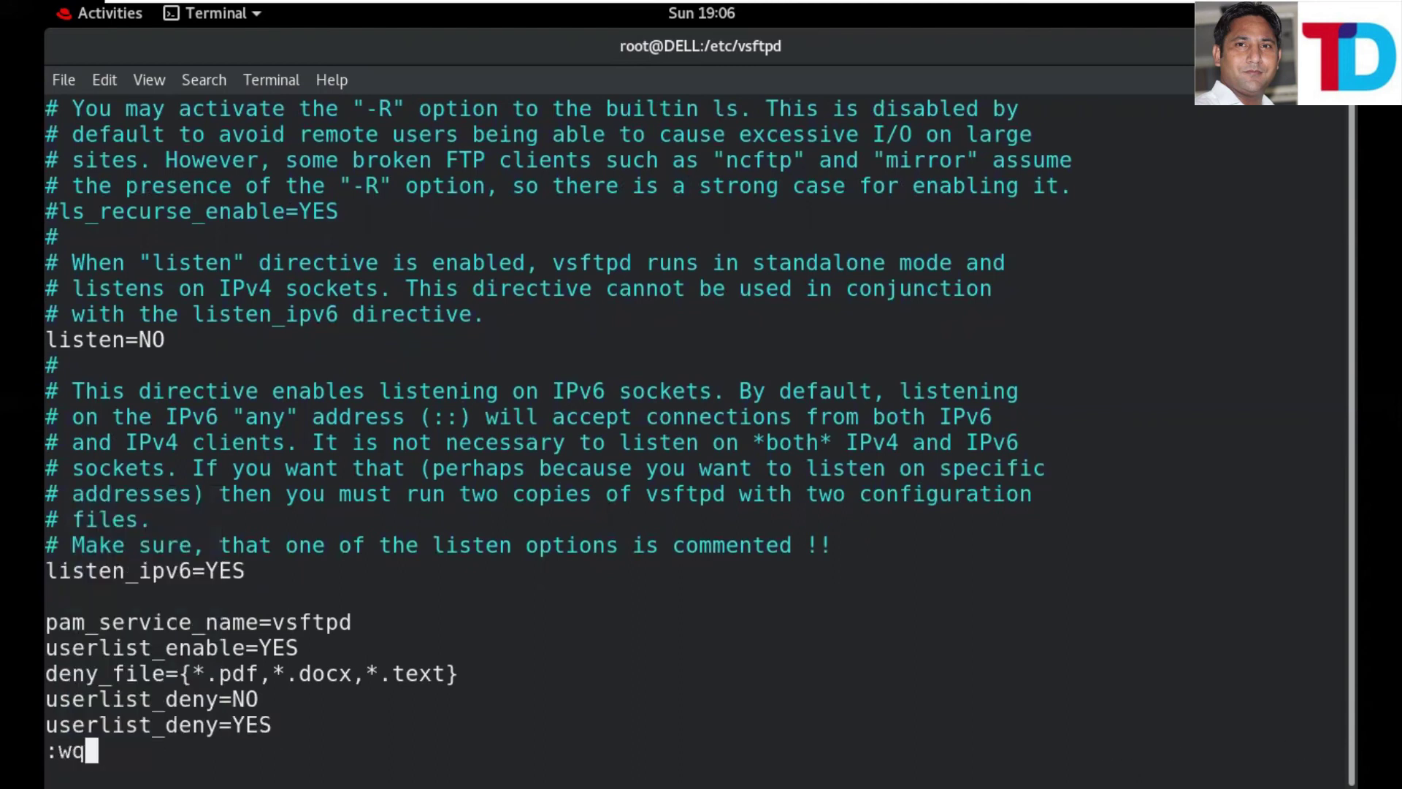
pyautogui.press('Return')
# - Restart the vsftpd service with systemctl
pyautogui.press('Up')
pyautogui.press('Up')
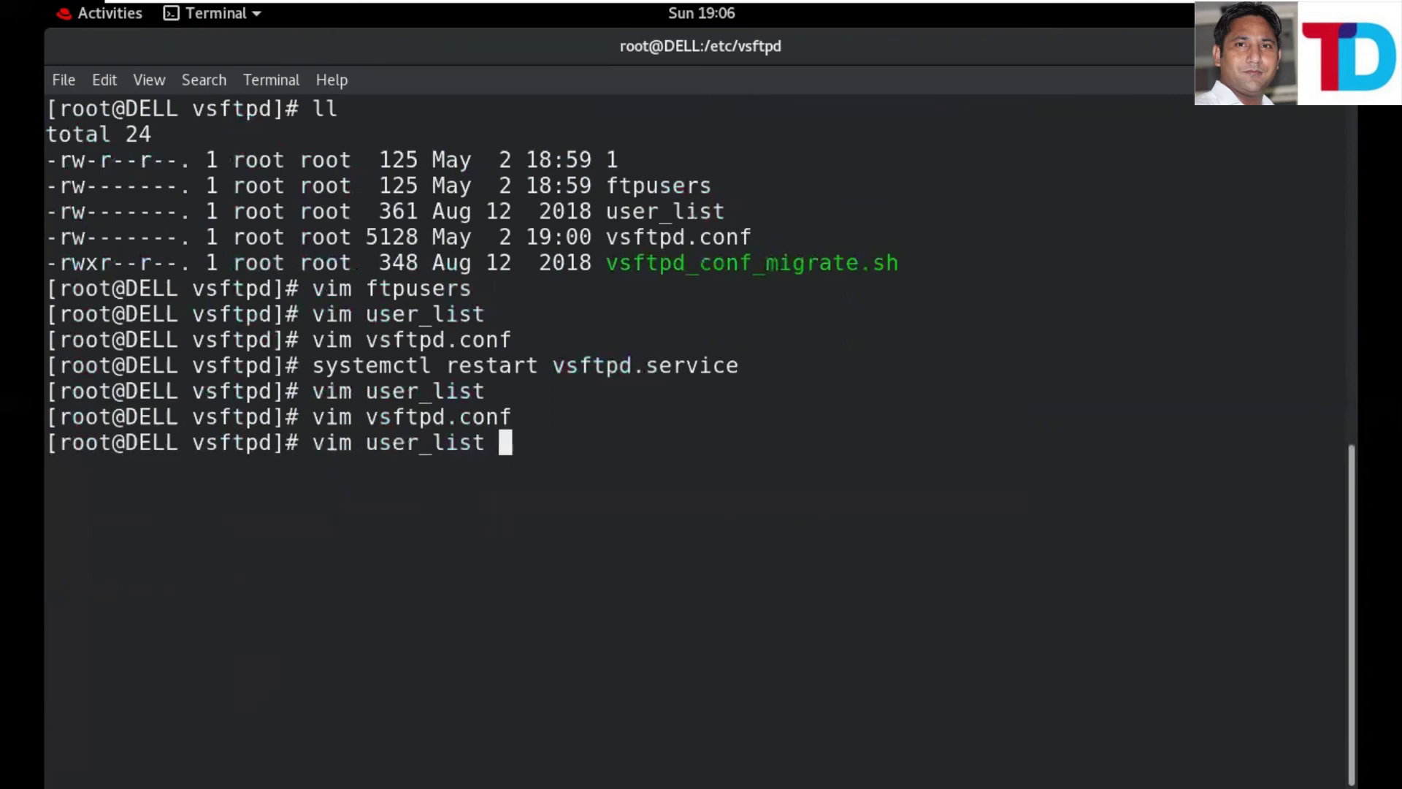
pyautogui.press('Up')
pyautogui.press('Return')
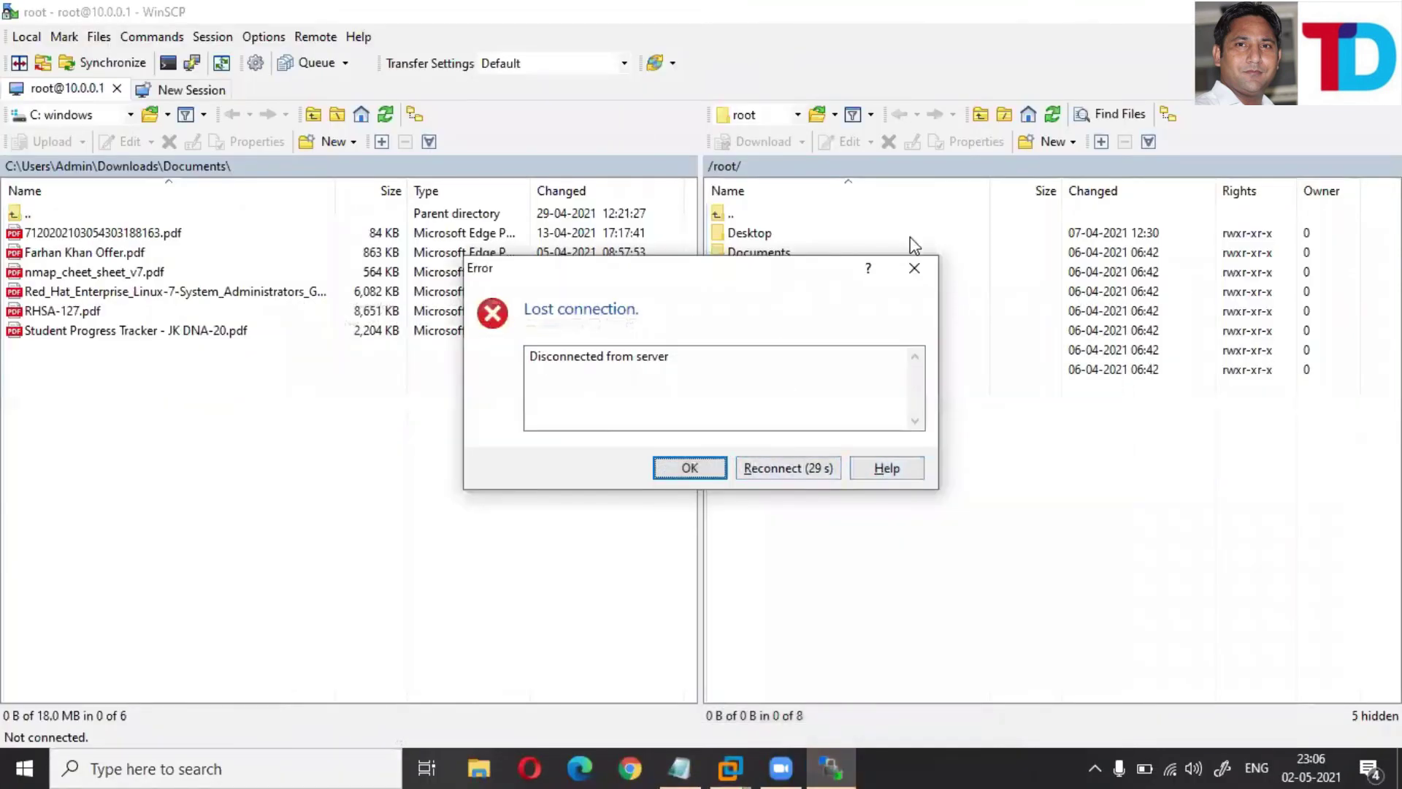
# - Dismiss the lost-connection error and log in over FTP to 10.0.0.1 as user ak with its password
pyautogui.click(914, 268)
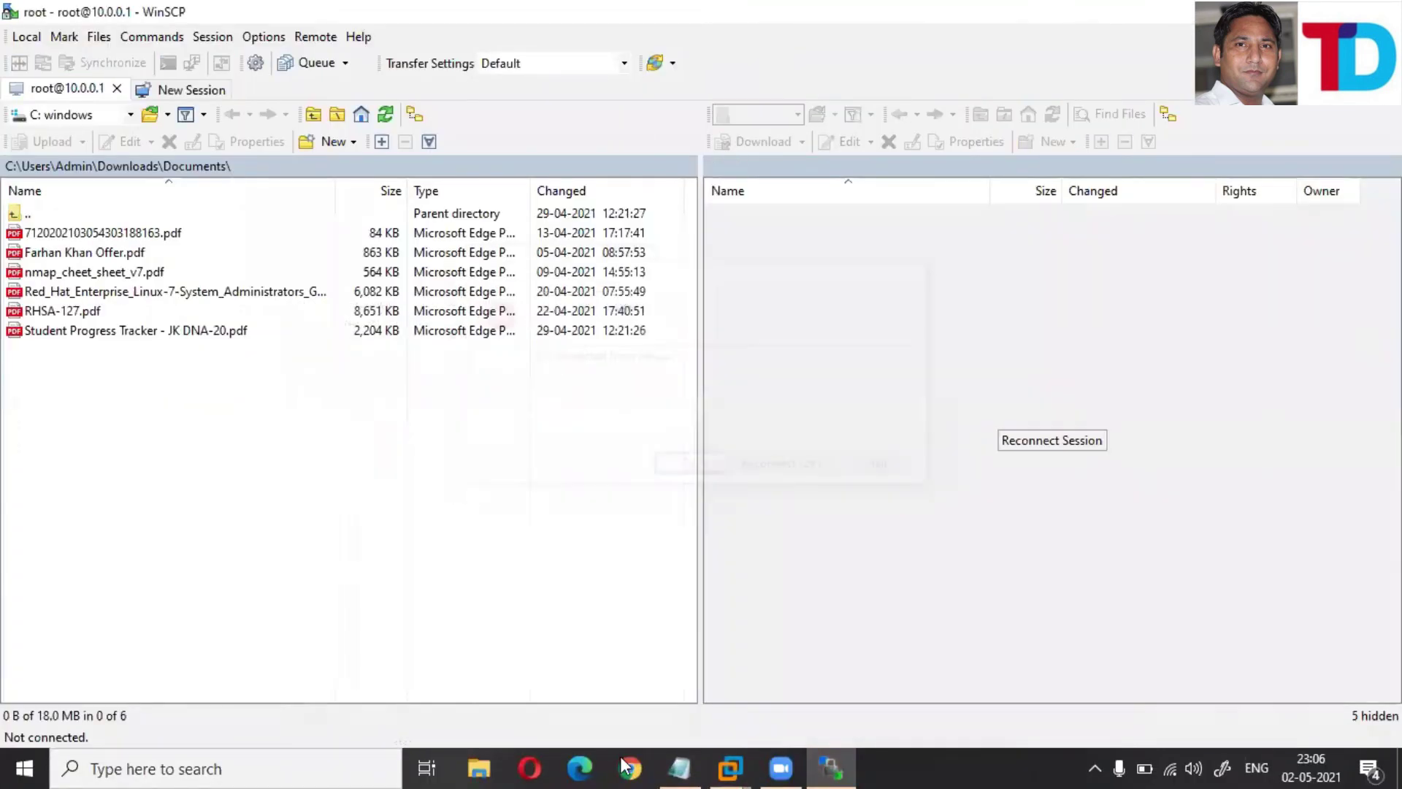
pyautogui.click(156, 91)
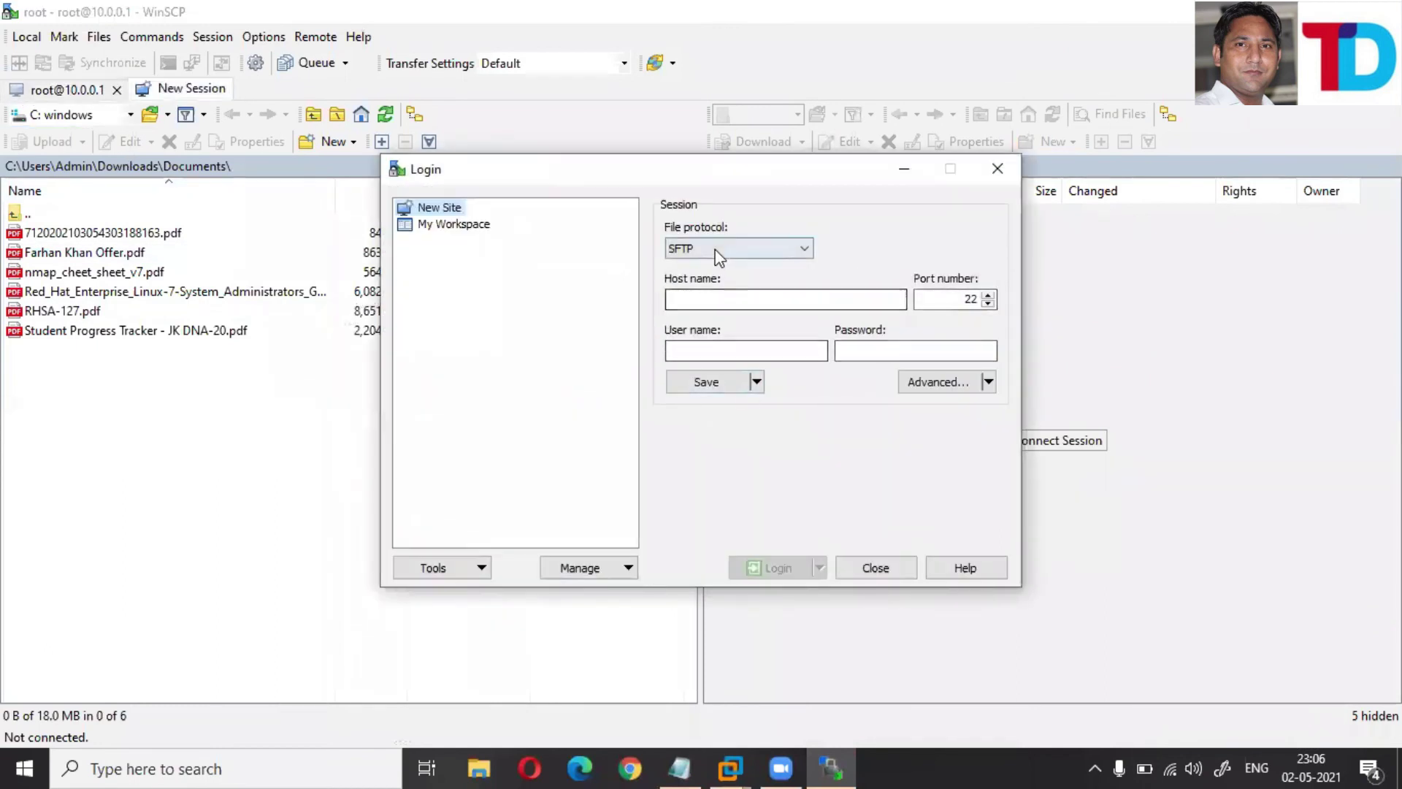
pyautogui.click(719, 257)
pyautogui.click(698, 288)
pyautogui.click(696, 305)
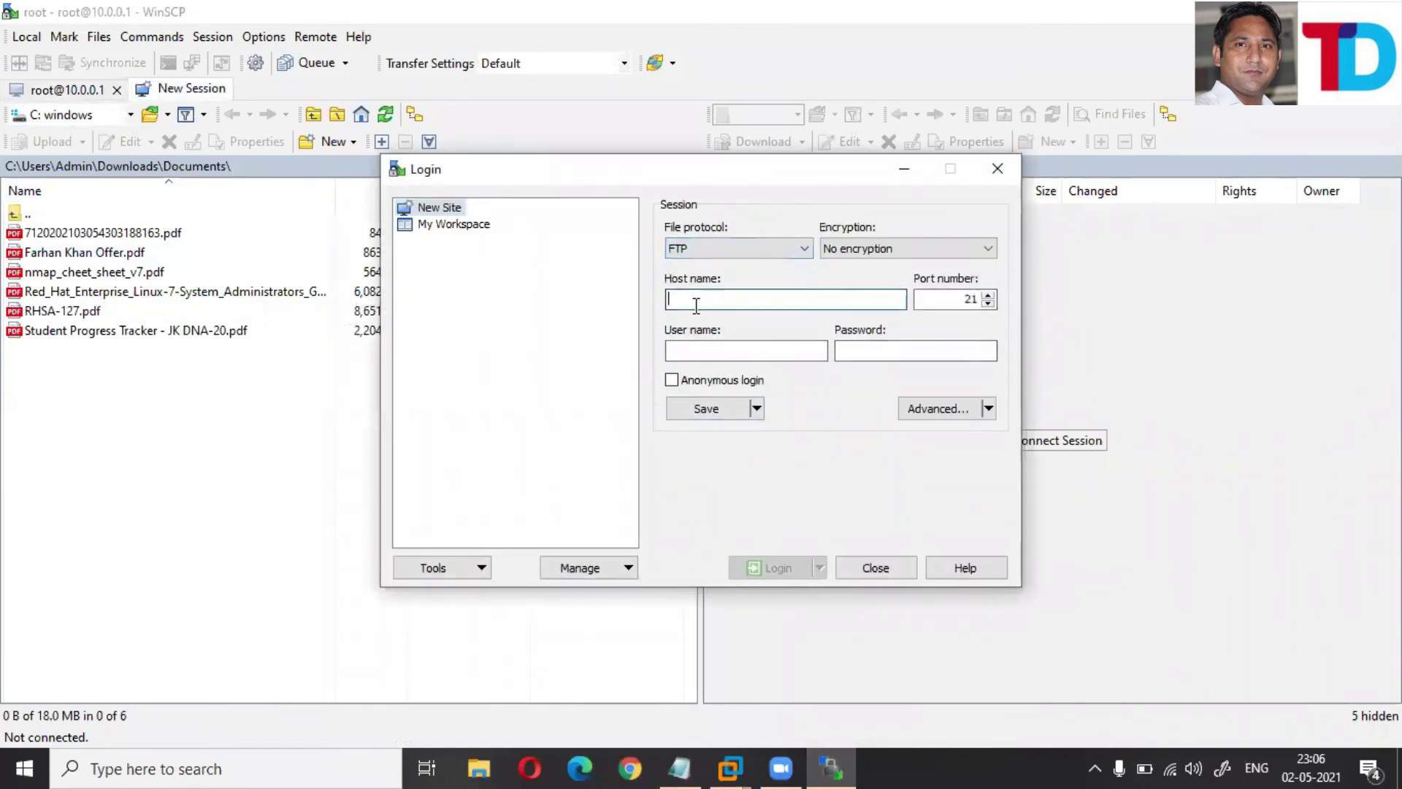
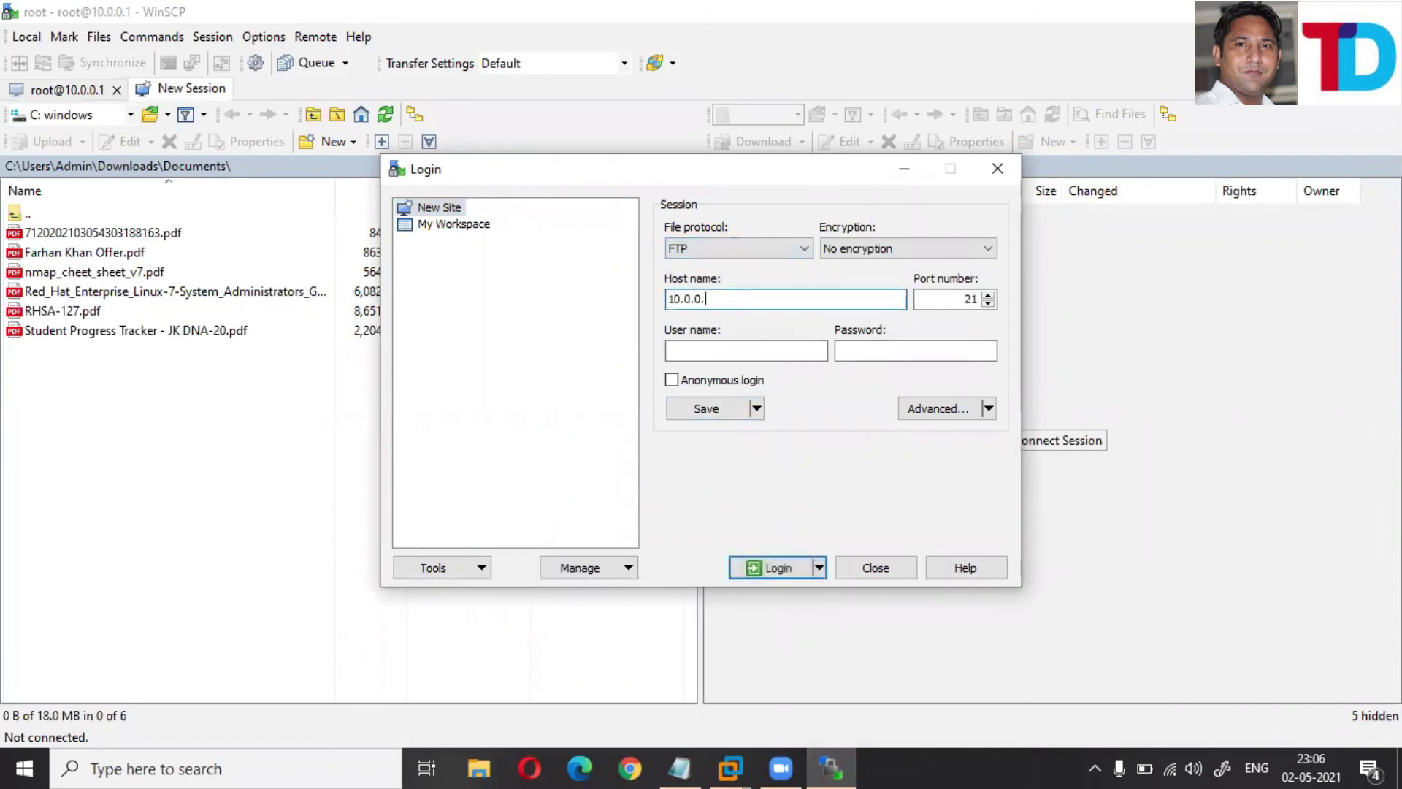
pyautogui.press('Tab')
pyautogui.press('Tab')
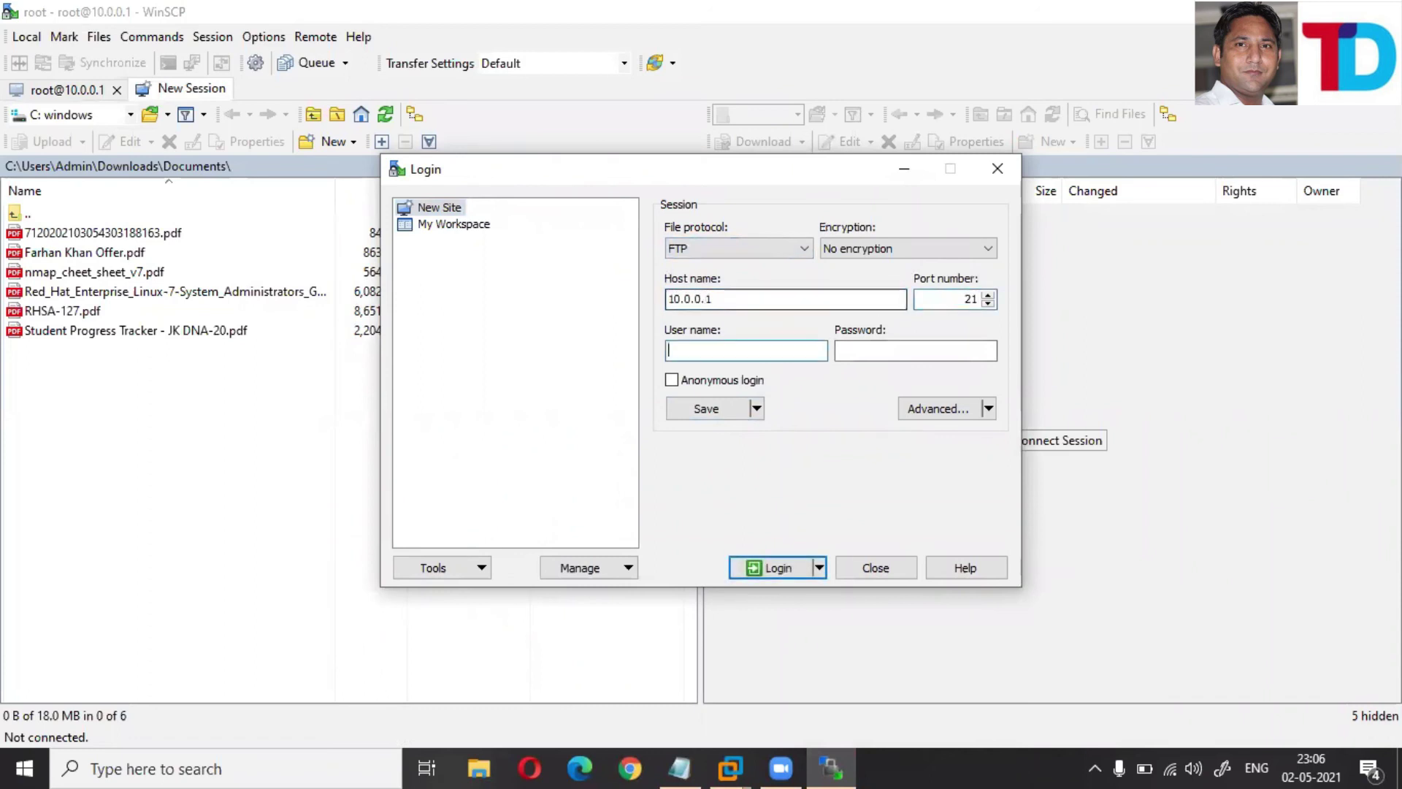
pyautogui.press('Tab')
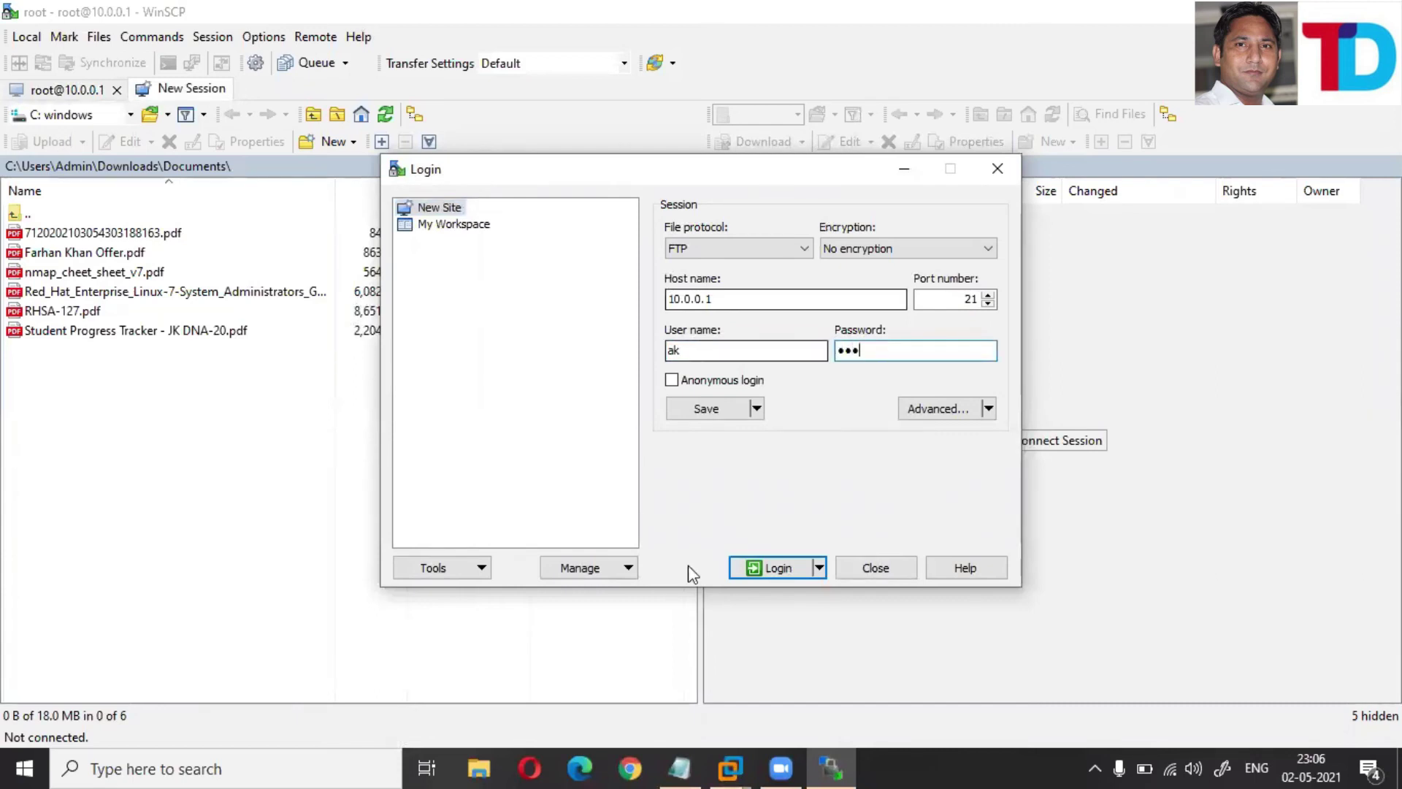
pyautogui.click(796, 568)
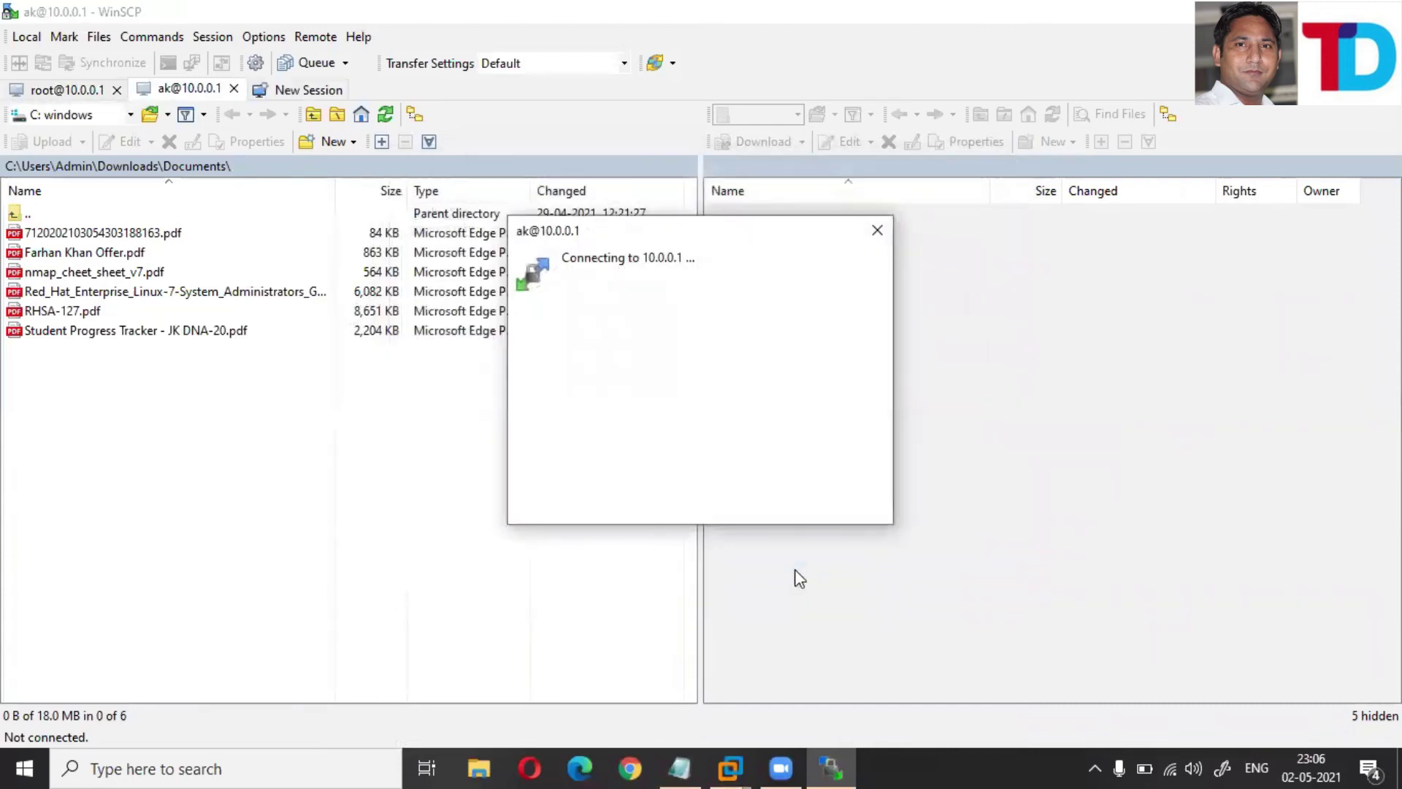
# - Review the Permission denied and Connection failed messages, dismiss the error, and return to the RHEL terminal
pyautogui.click(533, 398)
pyautogui.moveTo(528, 388); pyautogui.dragTo(641, 390)
pyautogui.moveTo(538, 372); pyautogui.dragTo(632, 375)
pyautogui.click(536, 395)
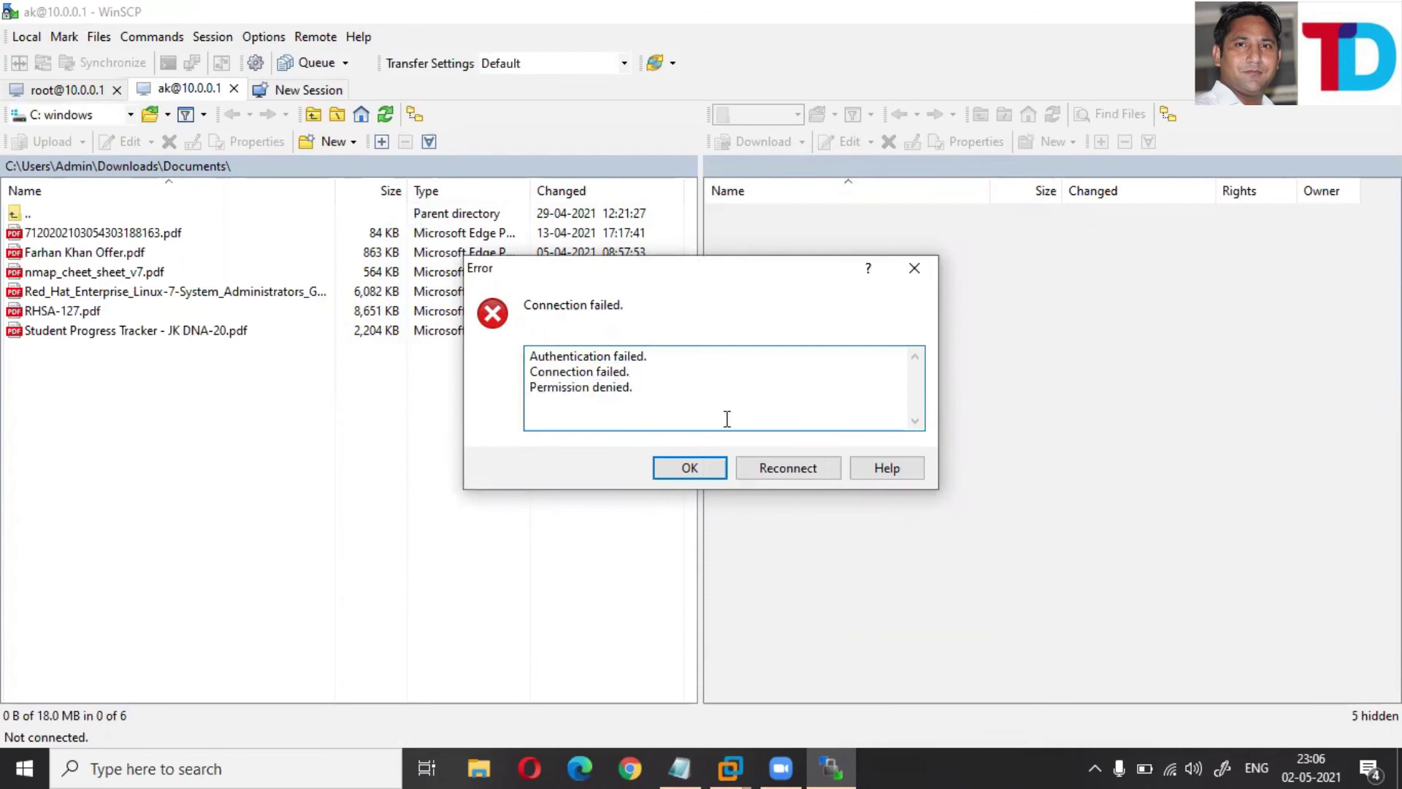
pyautogui.press('super')
pyautogui.press('super')
pyautogui.click(914, 268)
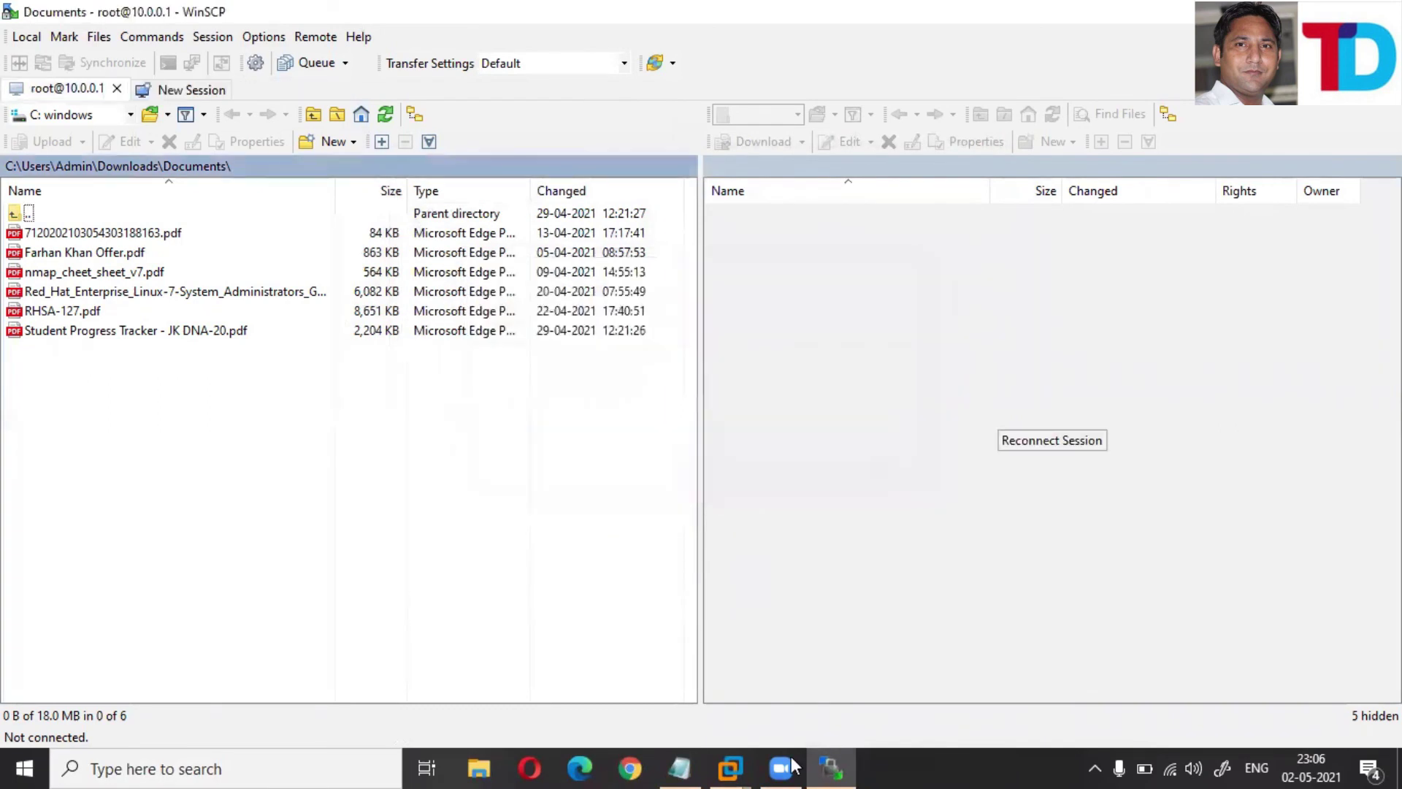
pyautogui.moveTo(731, 767)
pyautogui.click(766, 662)
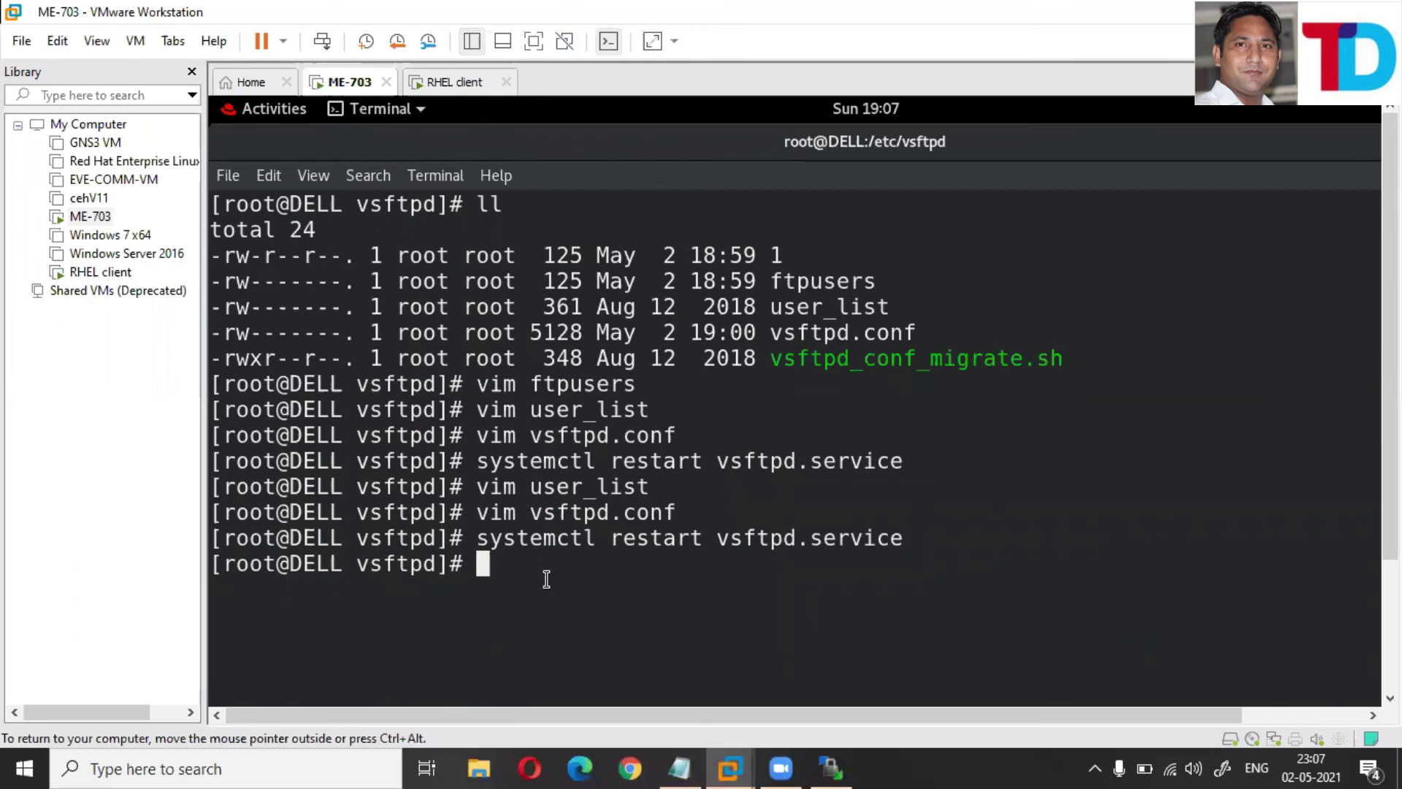
# - Put the RHEL VM in full screen and reopen vsftpd.conf in vim
pyautogui.click(534, 42)
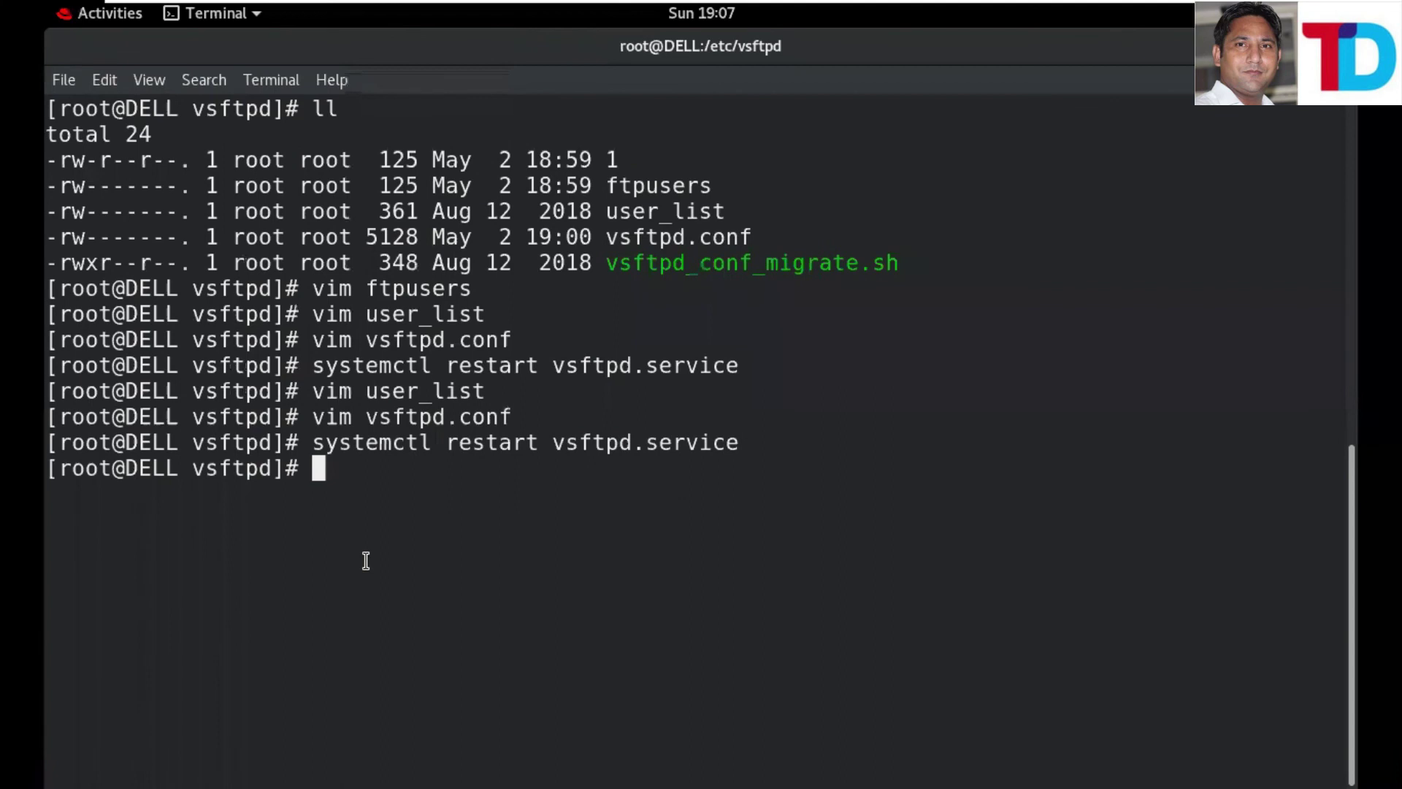
pyautogui.press('Up')
pyautogui.press('Up')
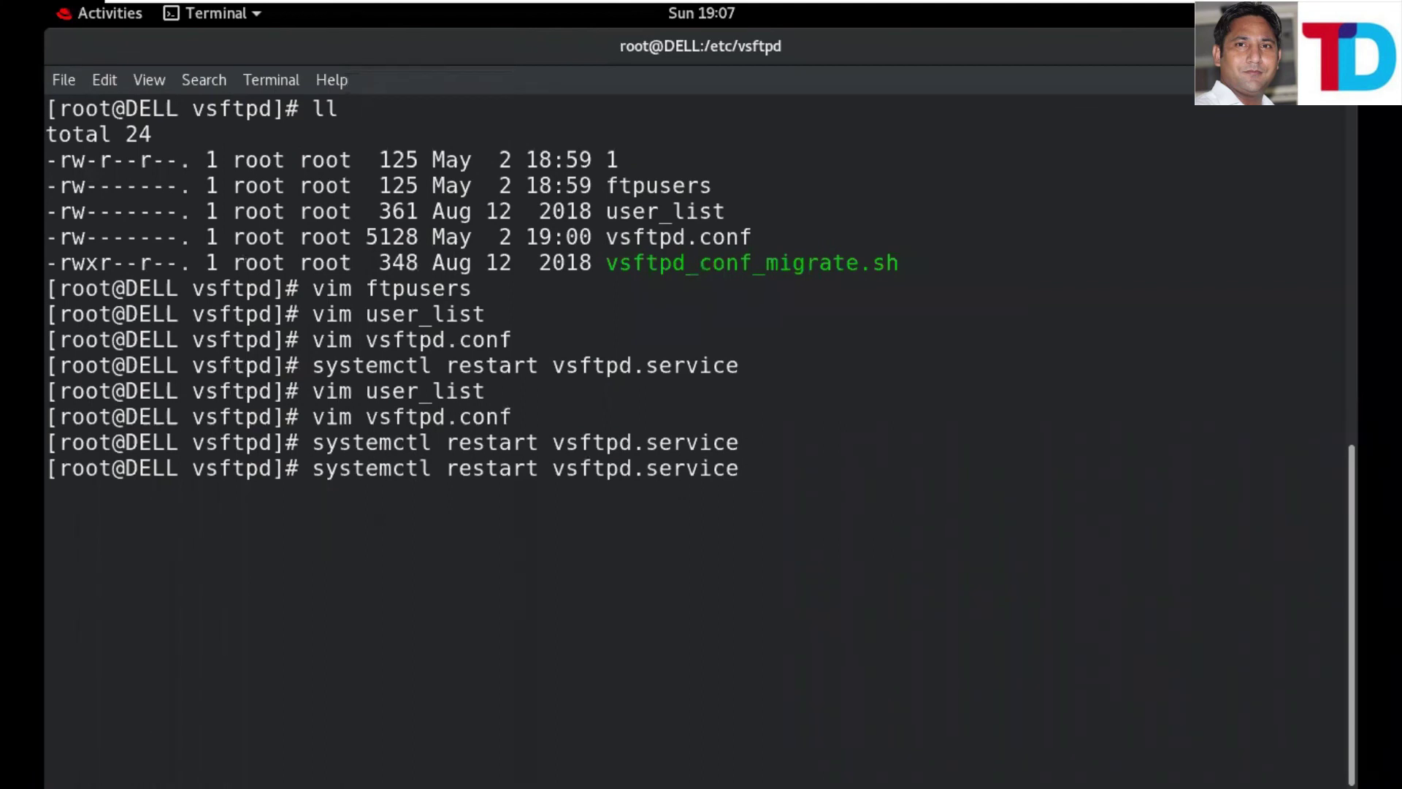
pyautogui.press('Return')
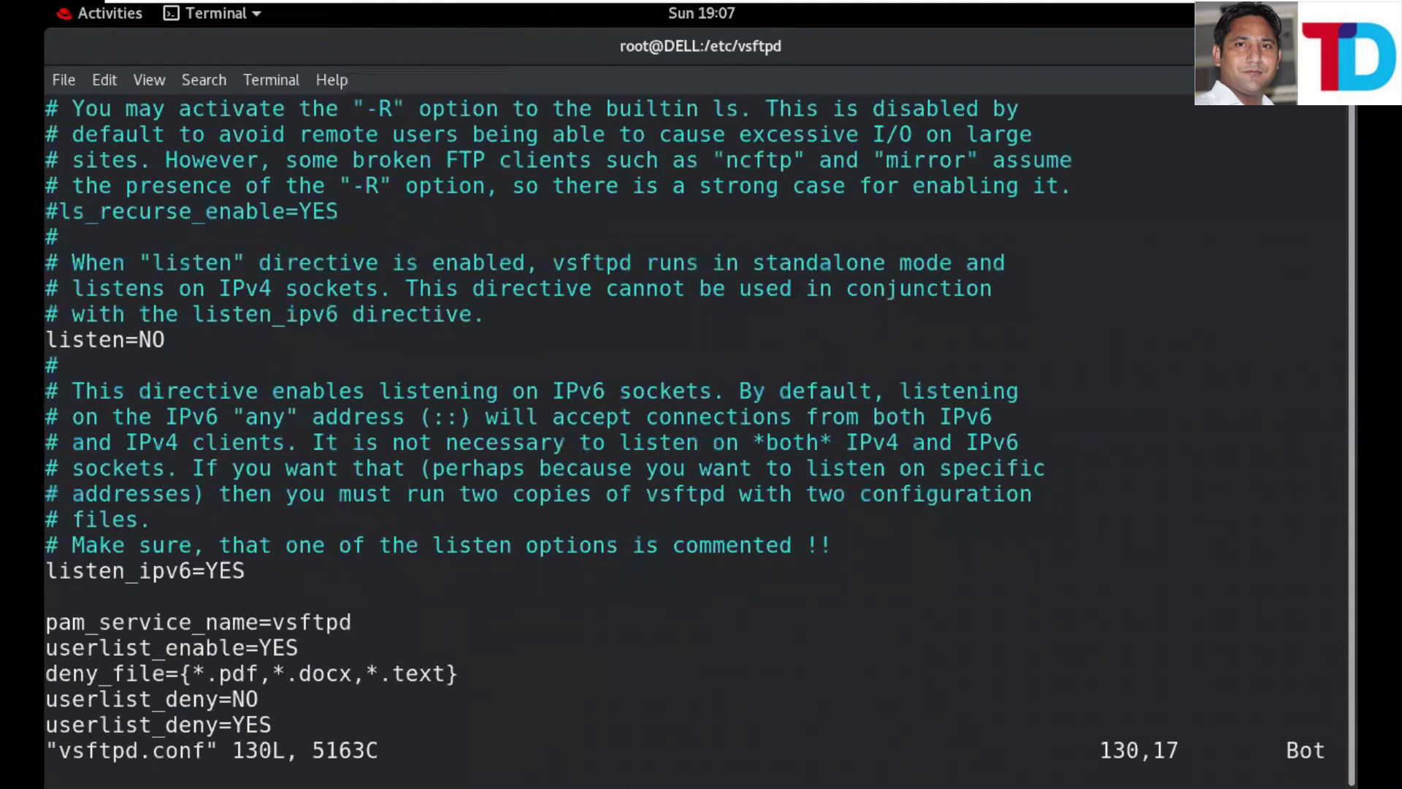
# - Move up through vsftpd.conf in insert mode to review the listen and banner settings
pyautogui.press('i')
pyautogui.press('Up')
pyautogui.press('Up')
pyautogui.press('Up')
pyautogui.press('Up')
pyautogui.press('Up')
pyautogui.press('Up')
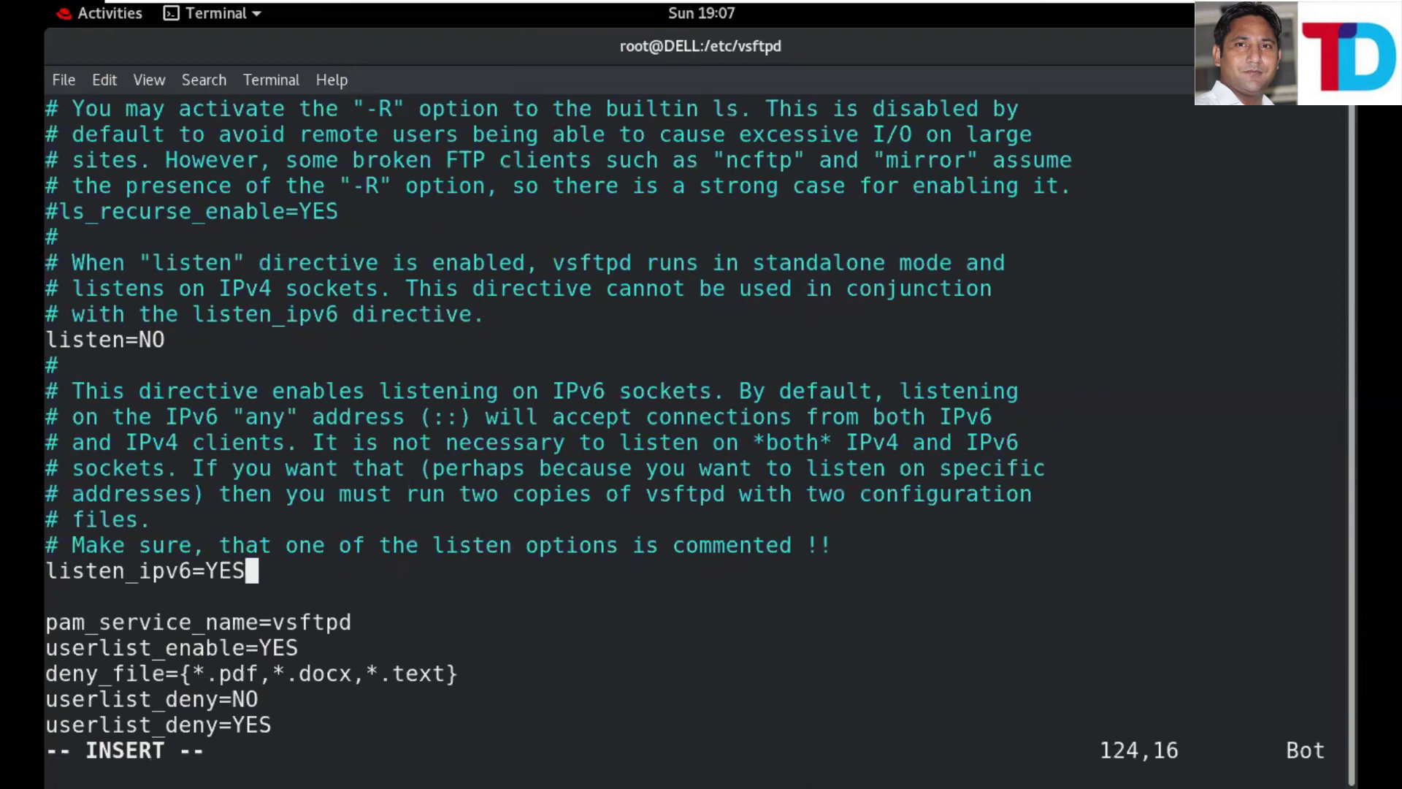
pyautogui.press('Up')
pyautogui.press('Up')
pyautogui.press('Up')
pyautogui.press('Up')
pyautogui.press('Up')
pyautogui.press('Up')
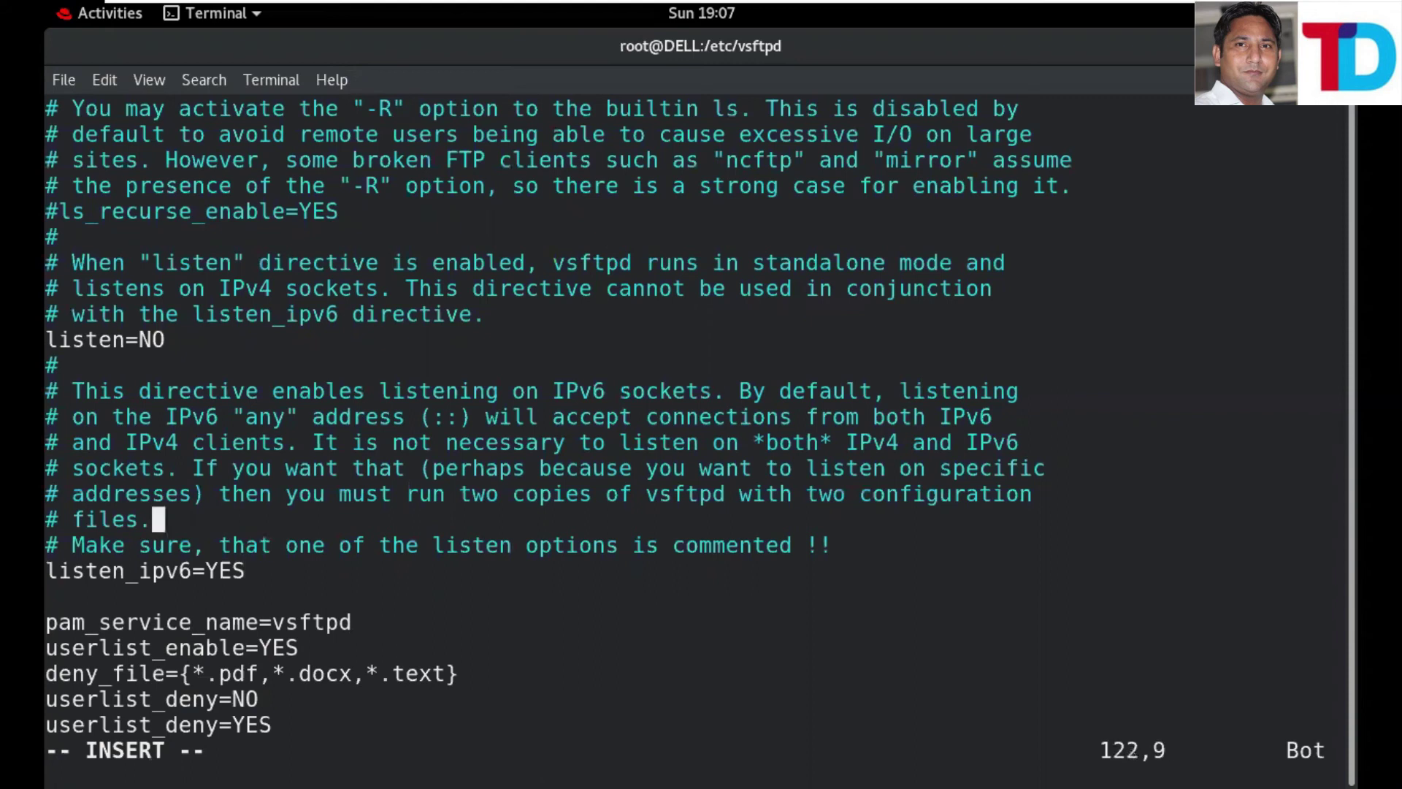
pyautogui.press('Up')
pyautogui.press('Up')
pyautogui.press('Up')
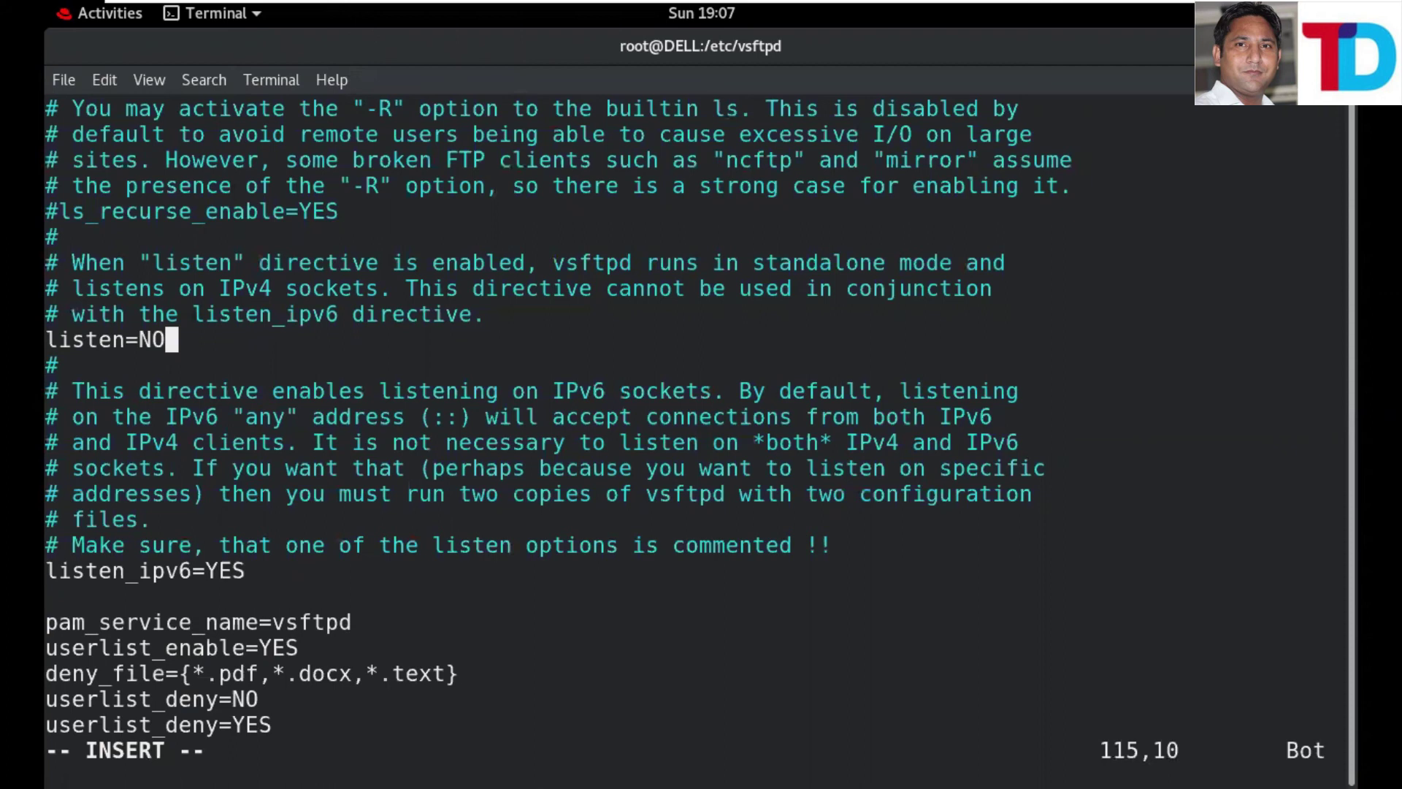
pyautogui.press('Up')
pyautogui.press('Up')
pyautogui.press('Up')
pyautogui.press('Up')
pyautogui.press('Up')
pyautogui.press('Up')
pyautogui.press('Up')
pyautogui.press('Up')
pyautogui.press('Up')
pyautogui.press('Up')
pyautogui.press('Up')
pyautogui.press('Up')
pyautogui.press('Up')
pyautogui.press('Up')
pyautogui.press('Up')
pyautogui.press('Up')
pyautogui.press('Up')
pyautogui.press('Up')
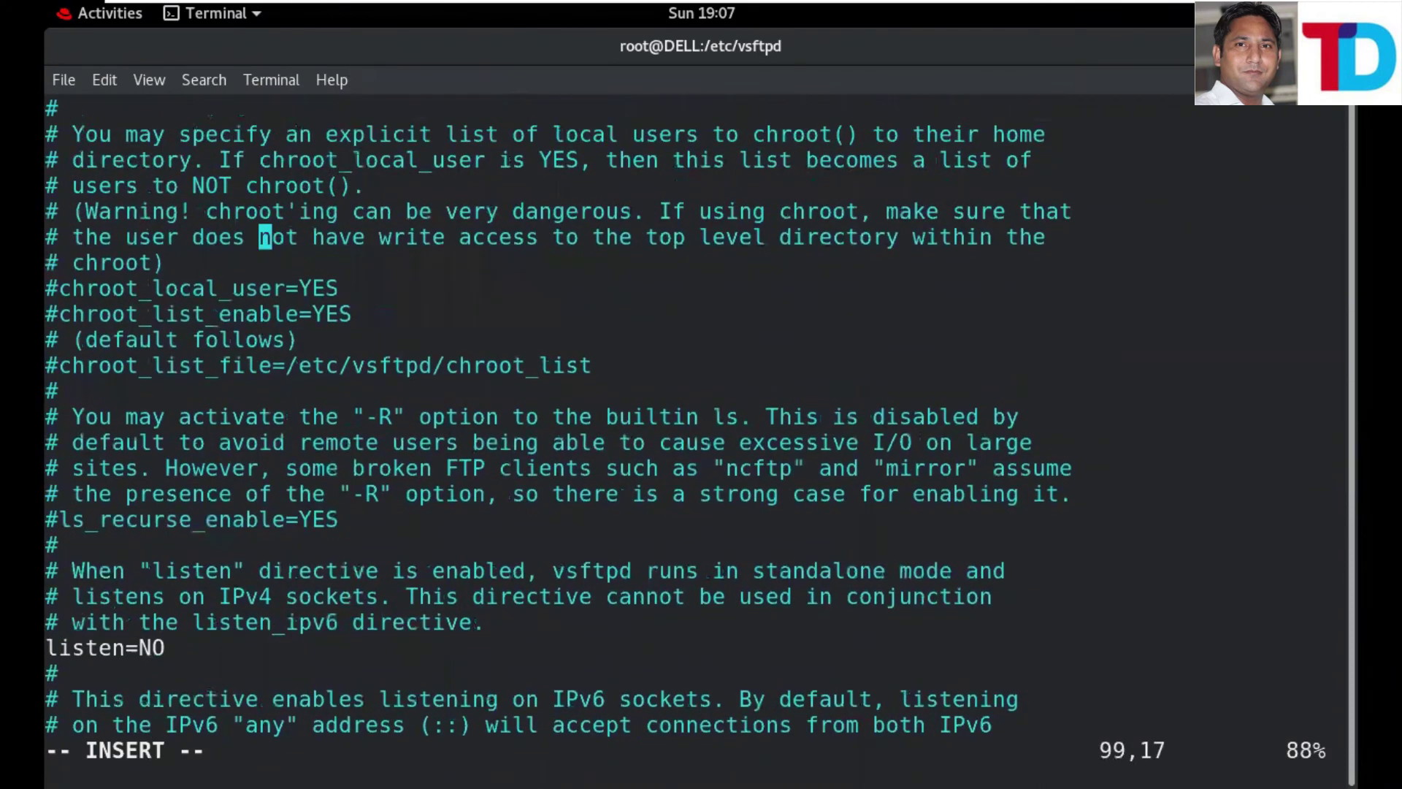
pyautogui.press('Up')
pyautogui.press('Up')
pyautogui.press('Up')
pyautogui.press('Up')
pyautogui.press('Up')
pyautogui.press('Up')
pyautogui.press('Up')
pyautogui.press('Up')
pyautogui.press('Up')
pyautogui.press('Up')
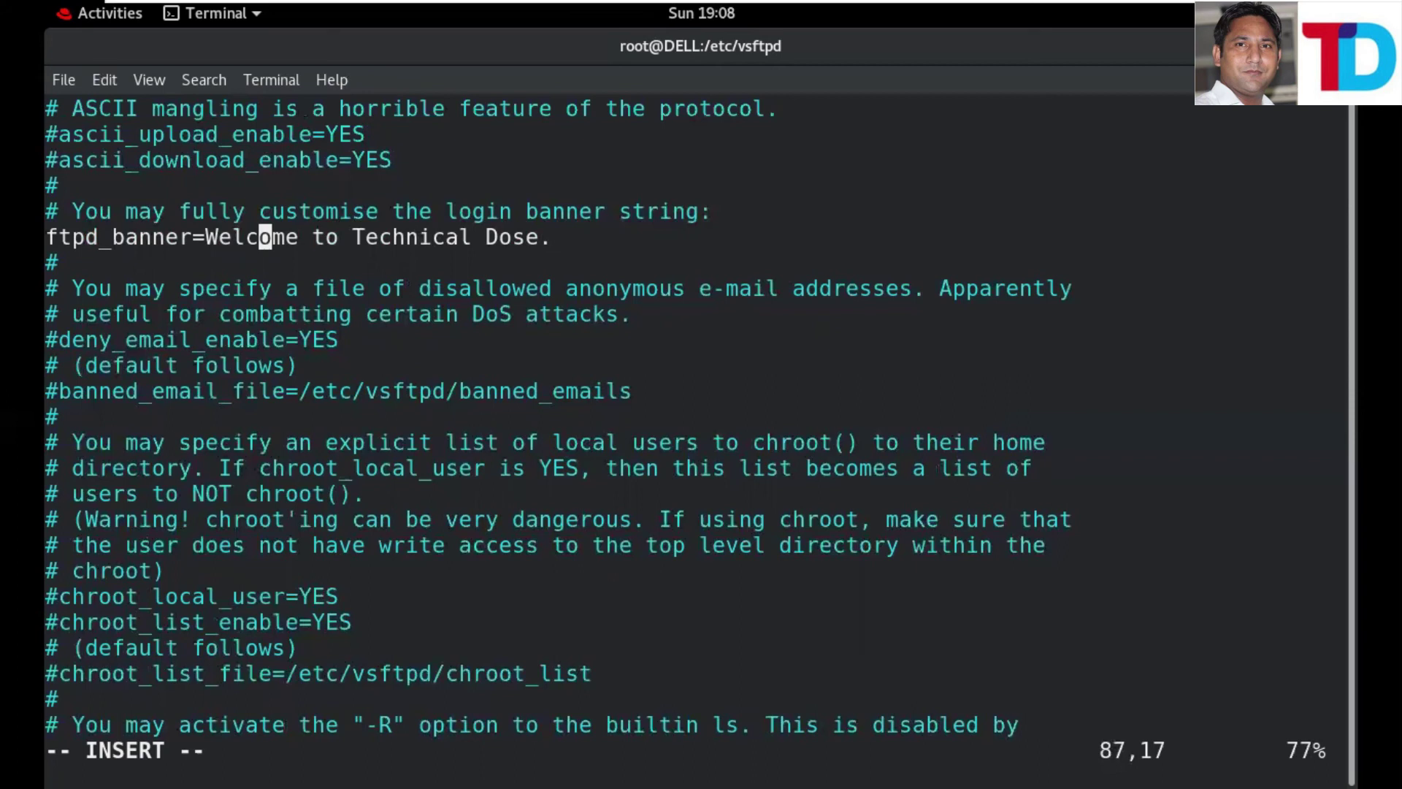
# - Append listen_port=2121 to vsftpd.conf, force-save with :wq!, and restart vsftpd
pyautogui.press('Down')
pyautogui.press('Down')
pyautogui.press('Down')
pyautogui.press('Down')
pyautogui.press('Down')
pyautogui.press('Down')
pyautogui.press('Down')
pyautogui.press('Down')
pyautogui.press('Down')
pyautogui.press('Down')
pyautogui.press('Down')
pyautogui.press('Down')
pyautogui.press('Down')
pyautogui.press('Down')
pyautogui.press('Down')
pyautogui.press('Down')
pyautogui.press('Down')
pyautogui.press('Down')
pyautogui.press('Down')
pyautogui.press('Down')
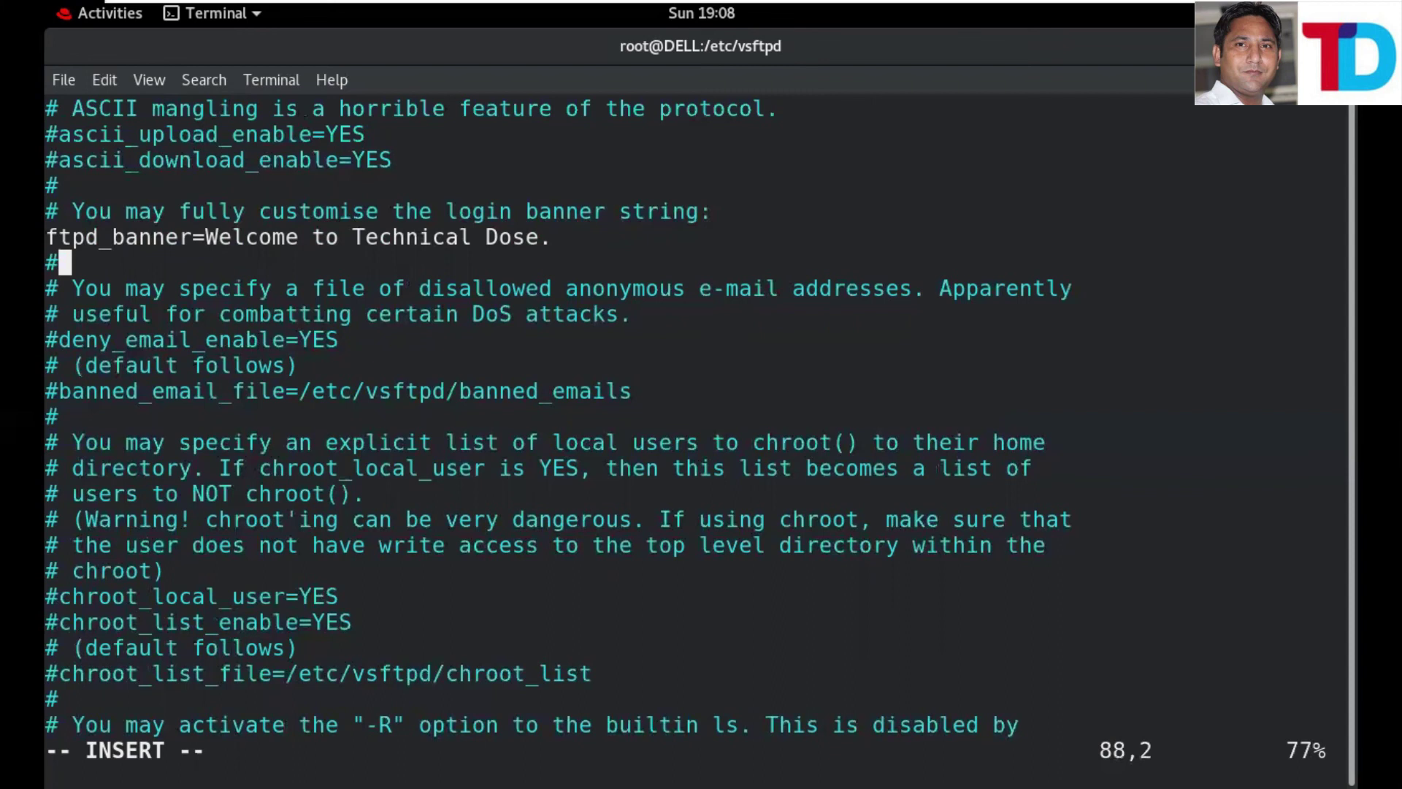
pyautogui.press('Right')
pyautogui.press('Return')
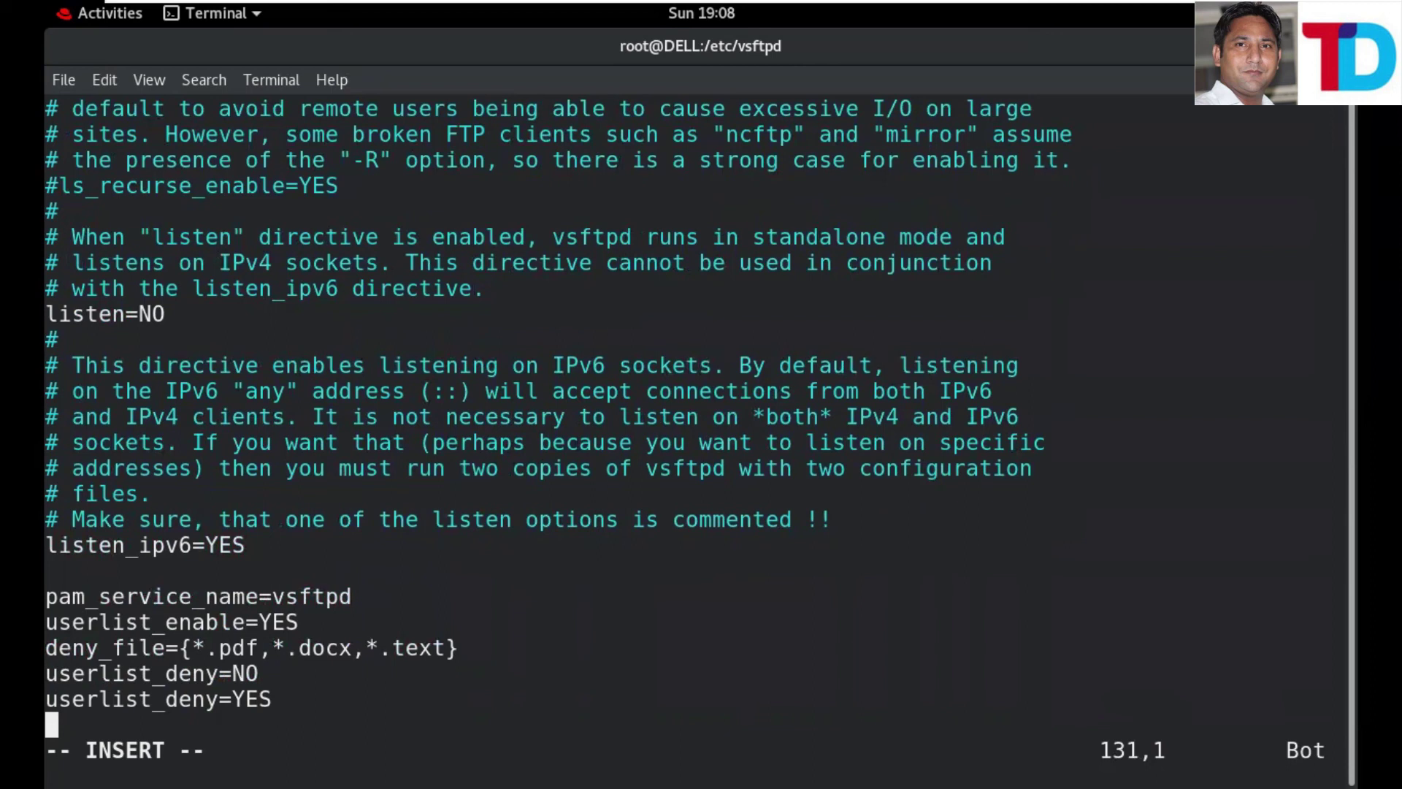
pyautogui.write('li')
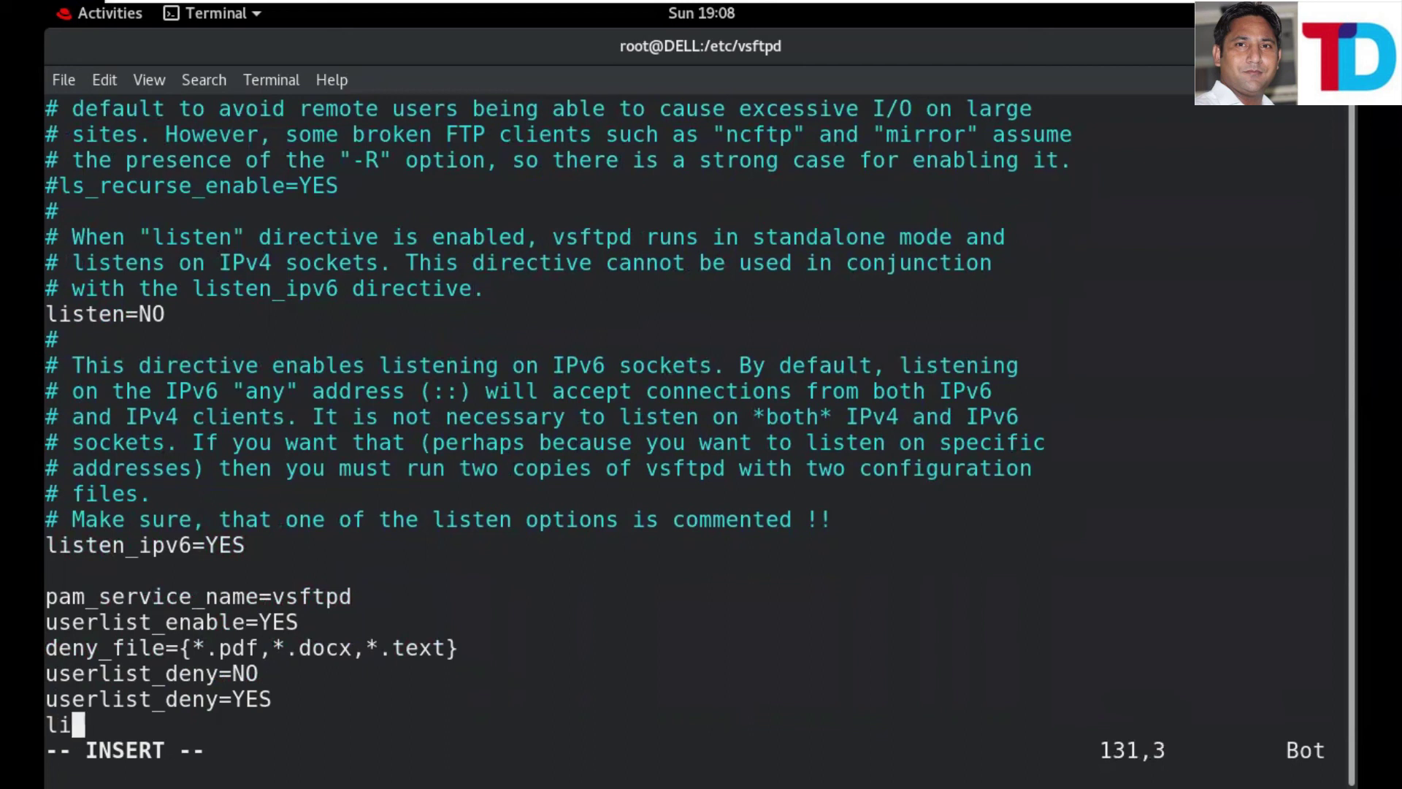
pyautogui.write('sten_')
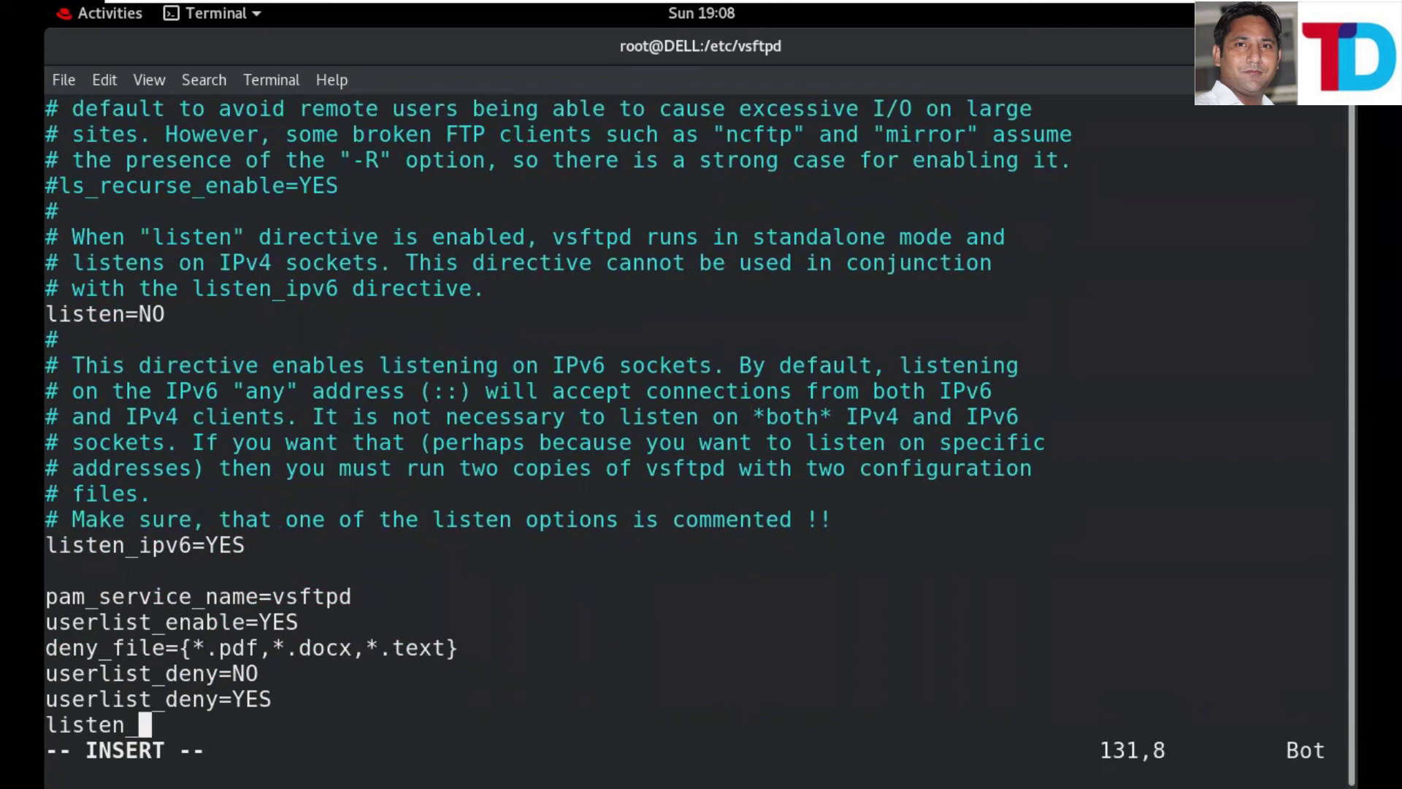
pyautogui.write('port=2121')
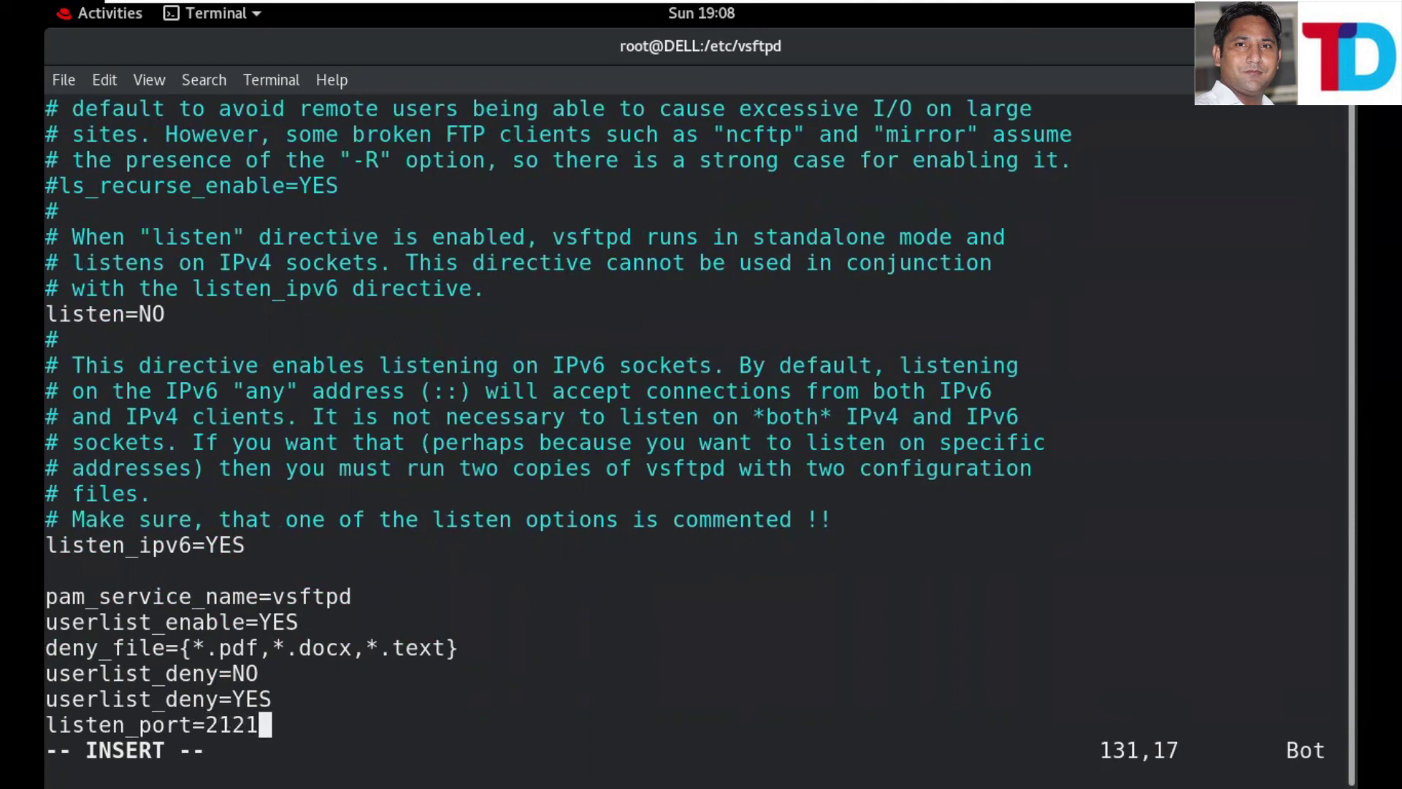
pyautogui.press('Escape')
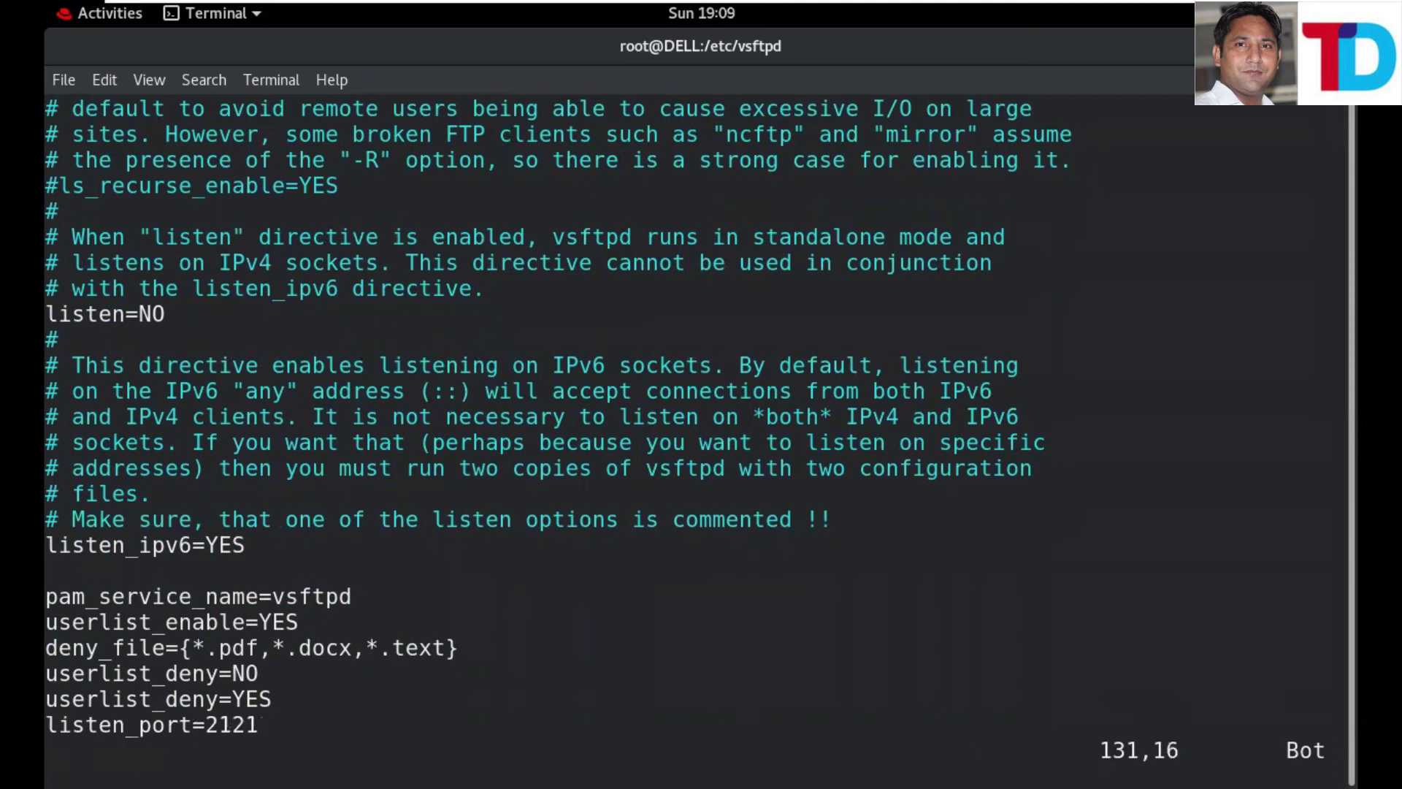
pyautogui.write(':wq!')
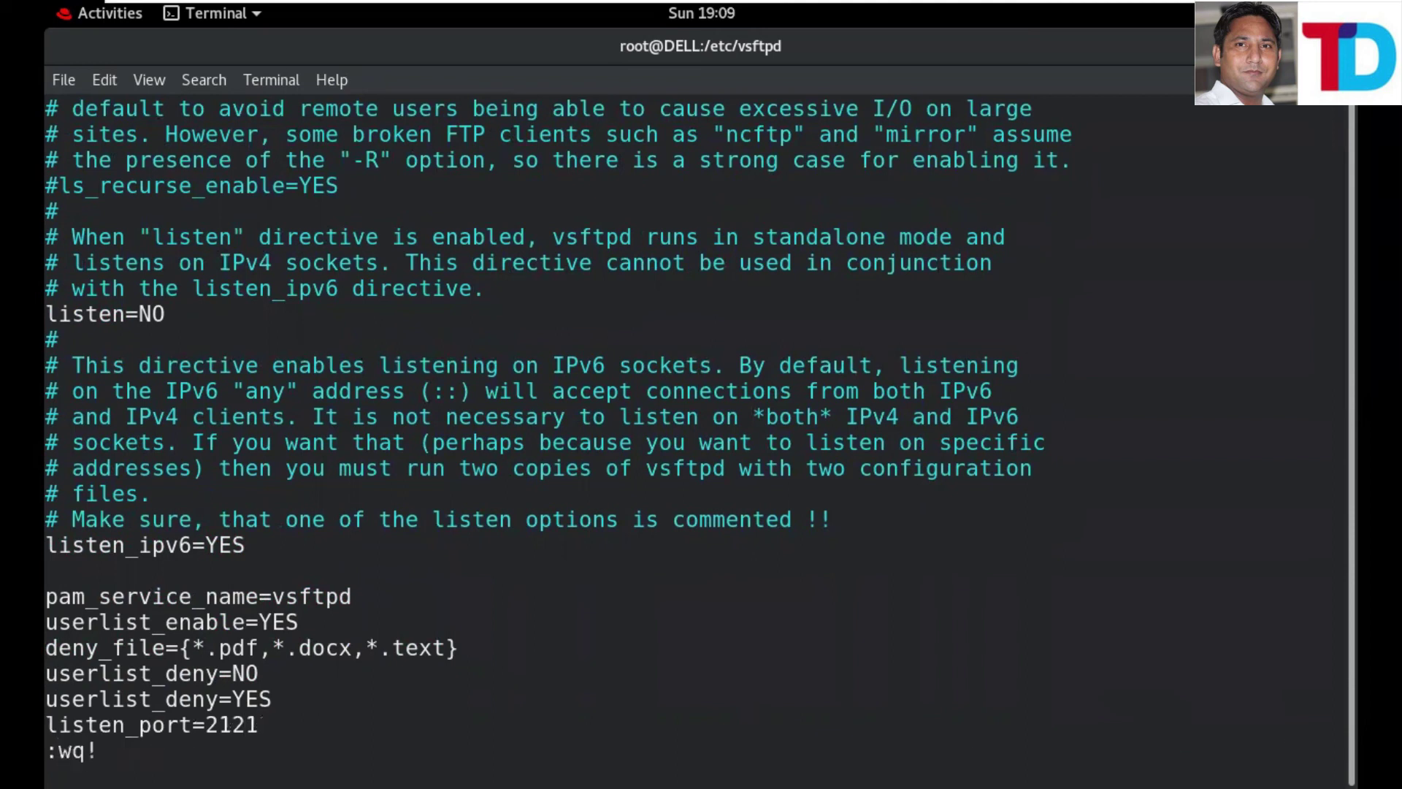
pyautogui.press('Return')
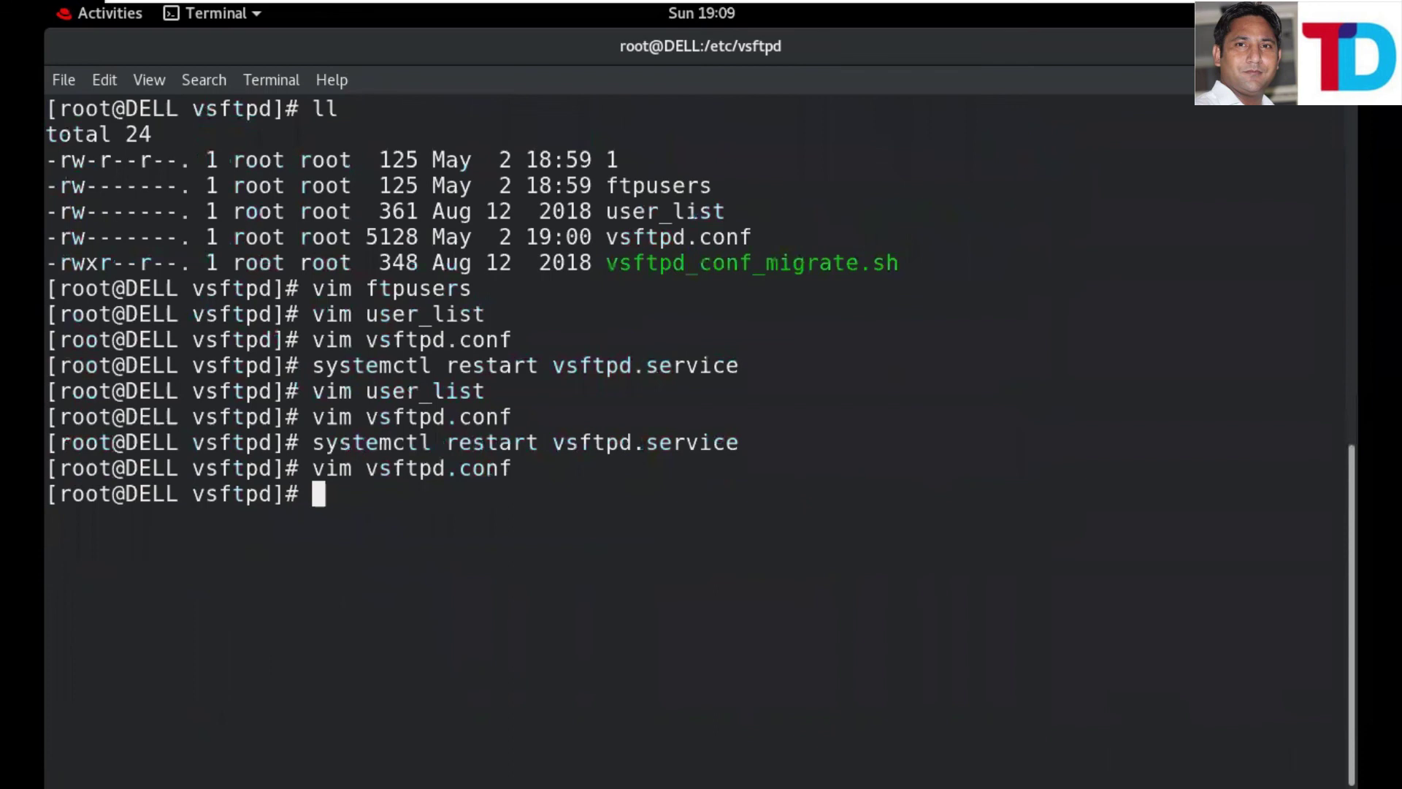
pyautogui.press('Up')
pyautogui.press('Up')
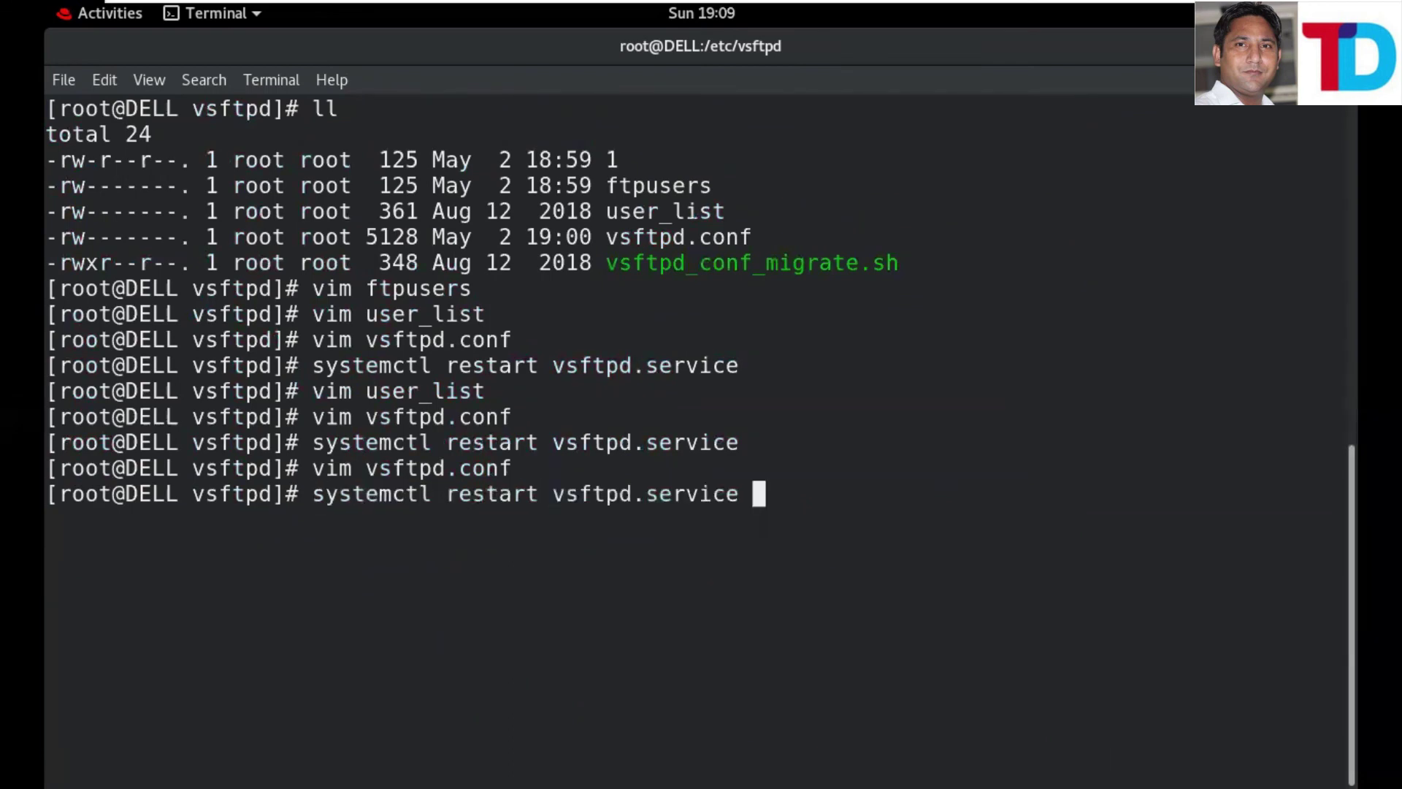
pyautogui.press('Return')
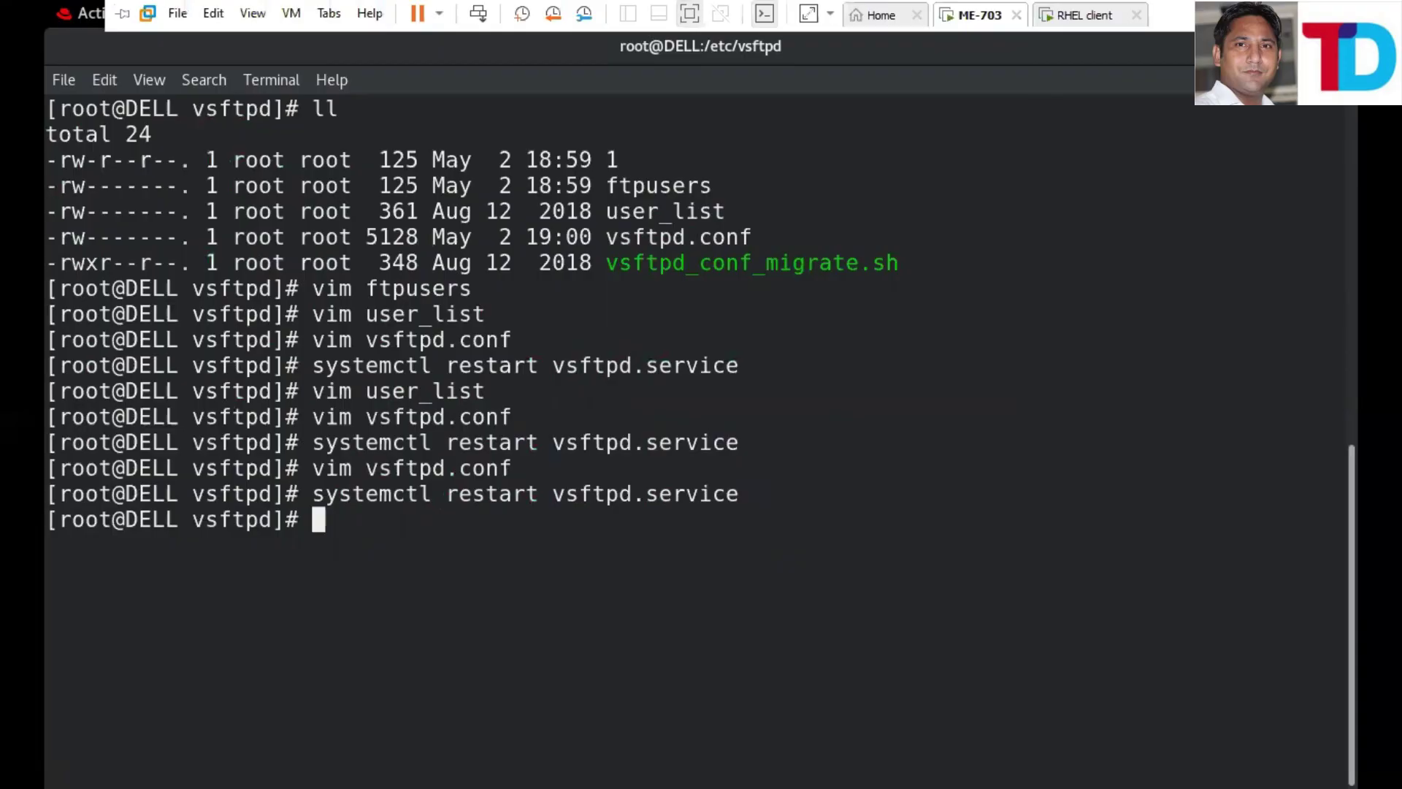
# - In WinSCP, attempt an FTP login to 10.0.0.1 on port 21 as root with its password
pyautogui.hotkey('alt', 'Tab')
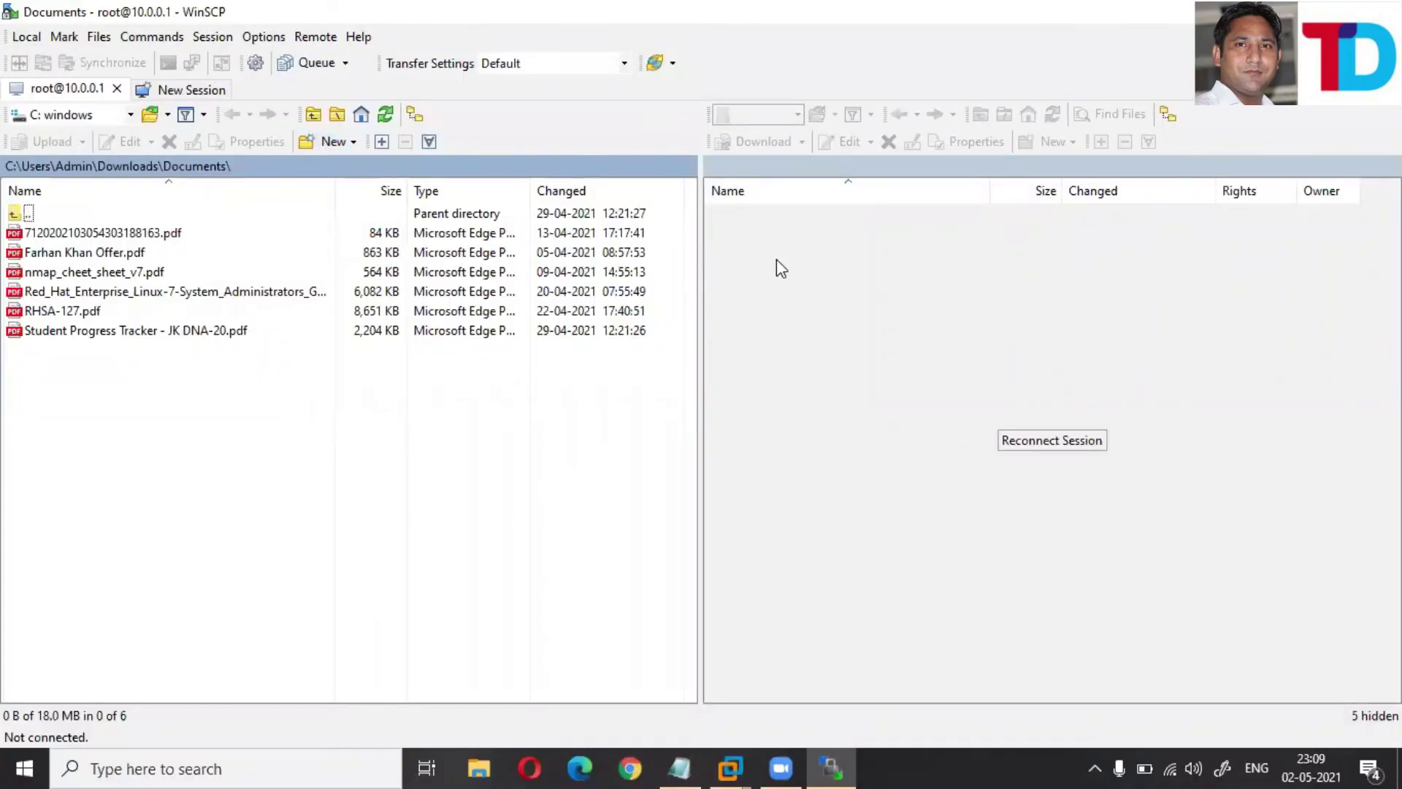
pyautogui.click(173, 95)
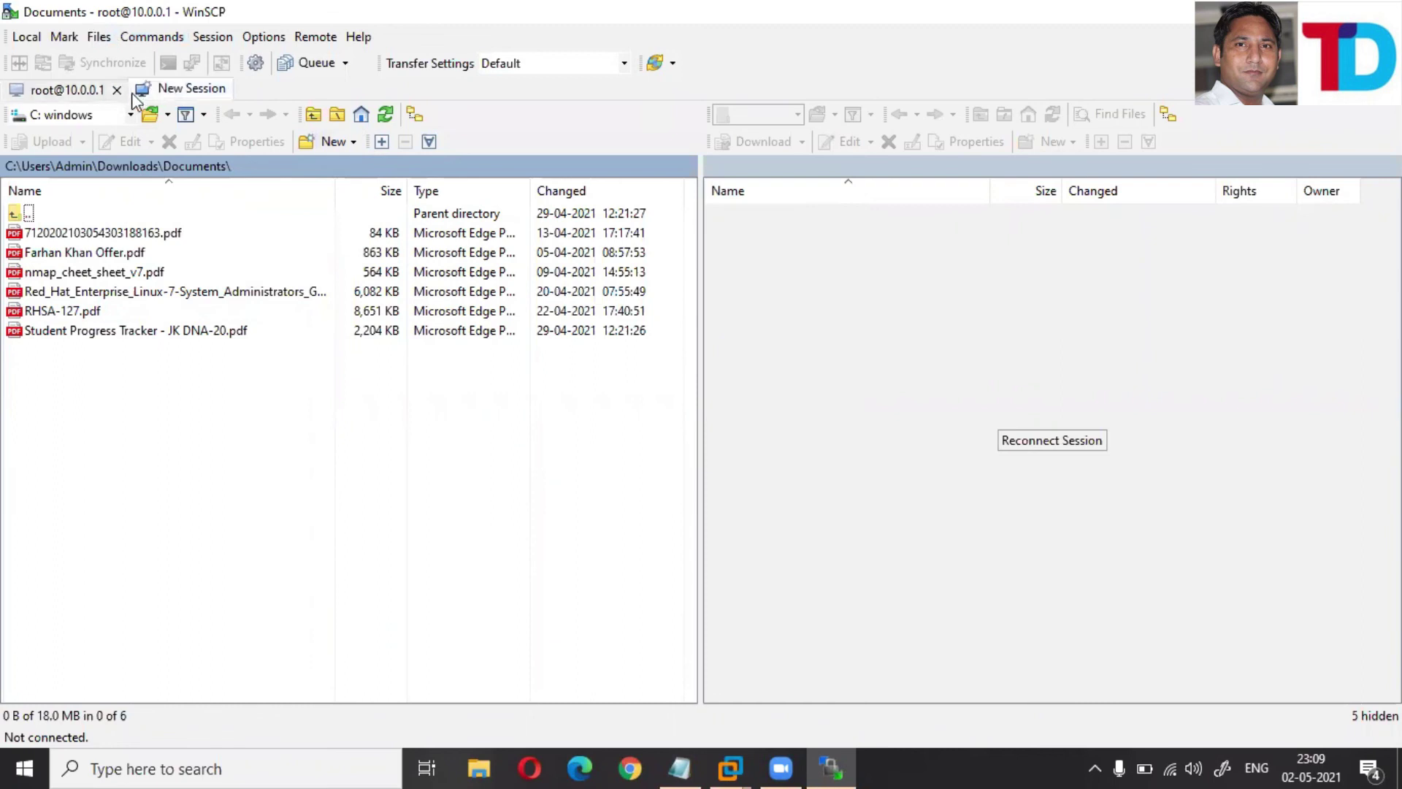
pyautogui.click(702, 299)
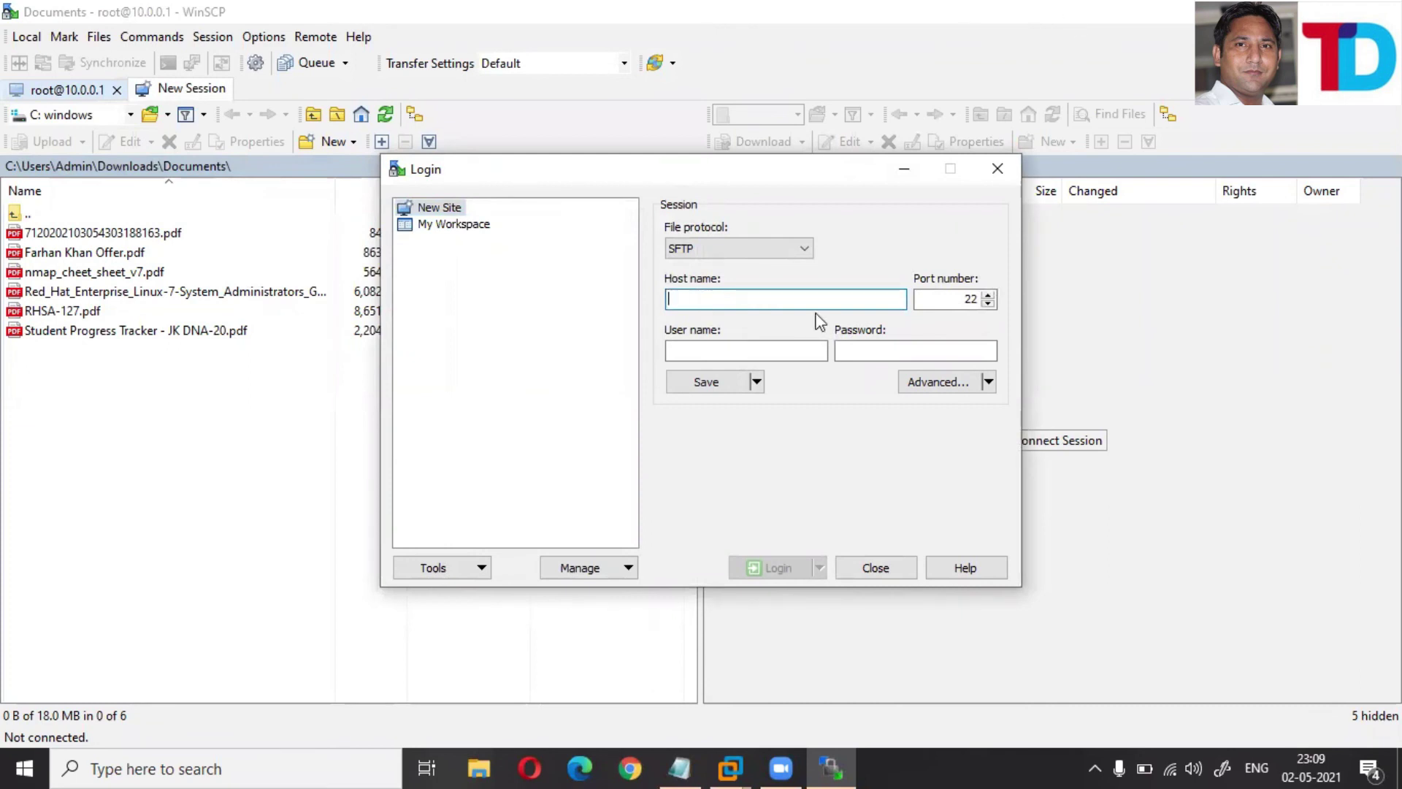
pyautogui.click(799, 249)
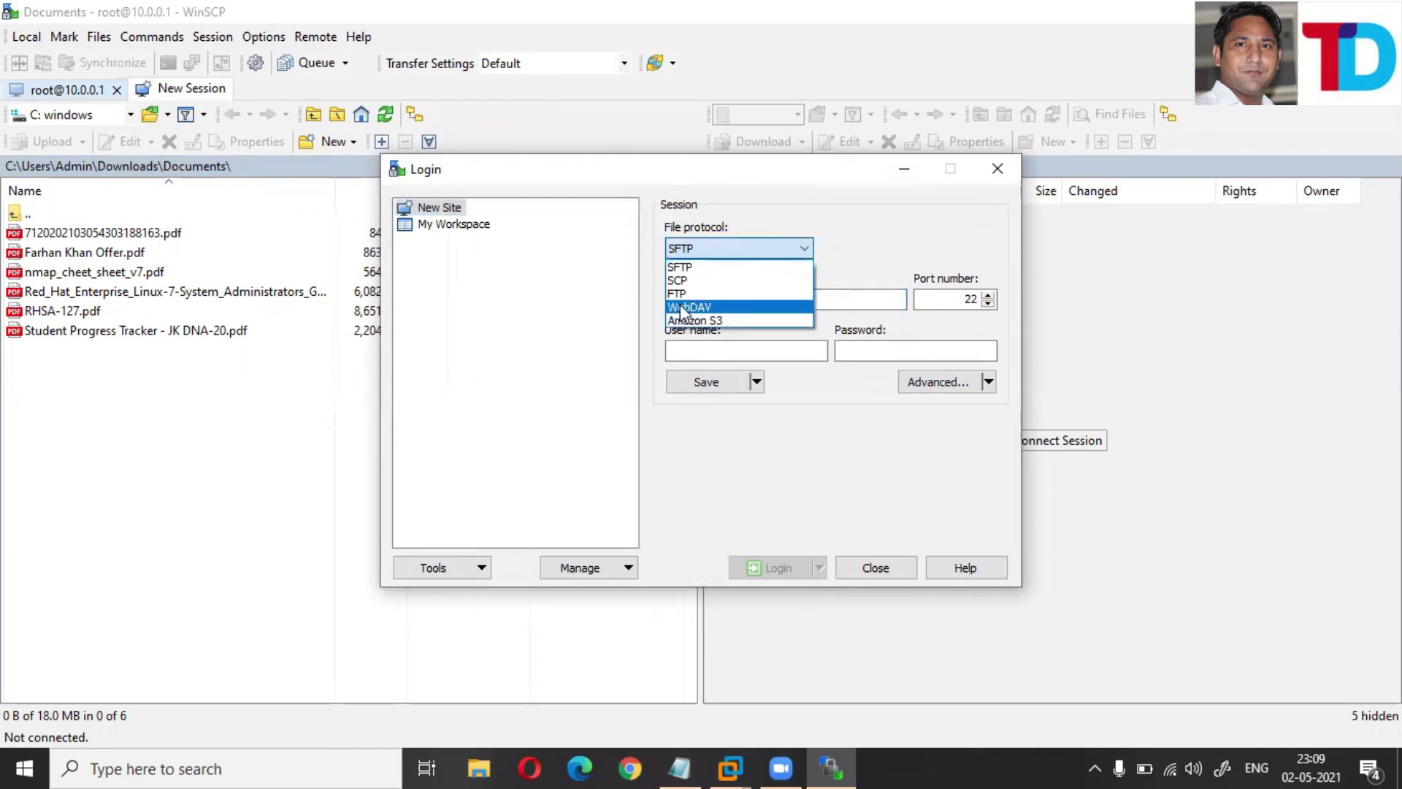
pyautogui.click(677, 293)
pyautogui.click(686, 298)
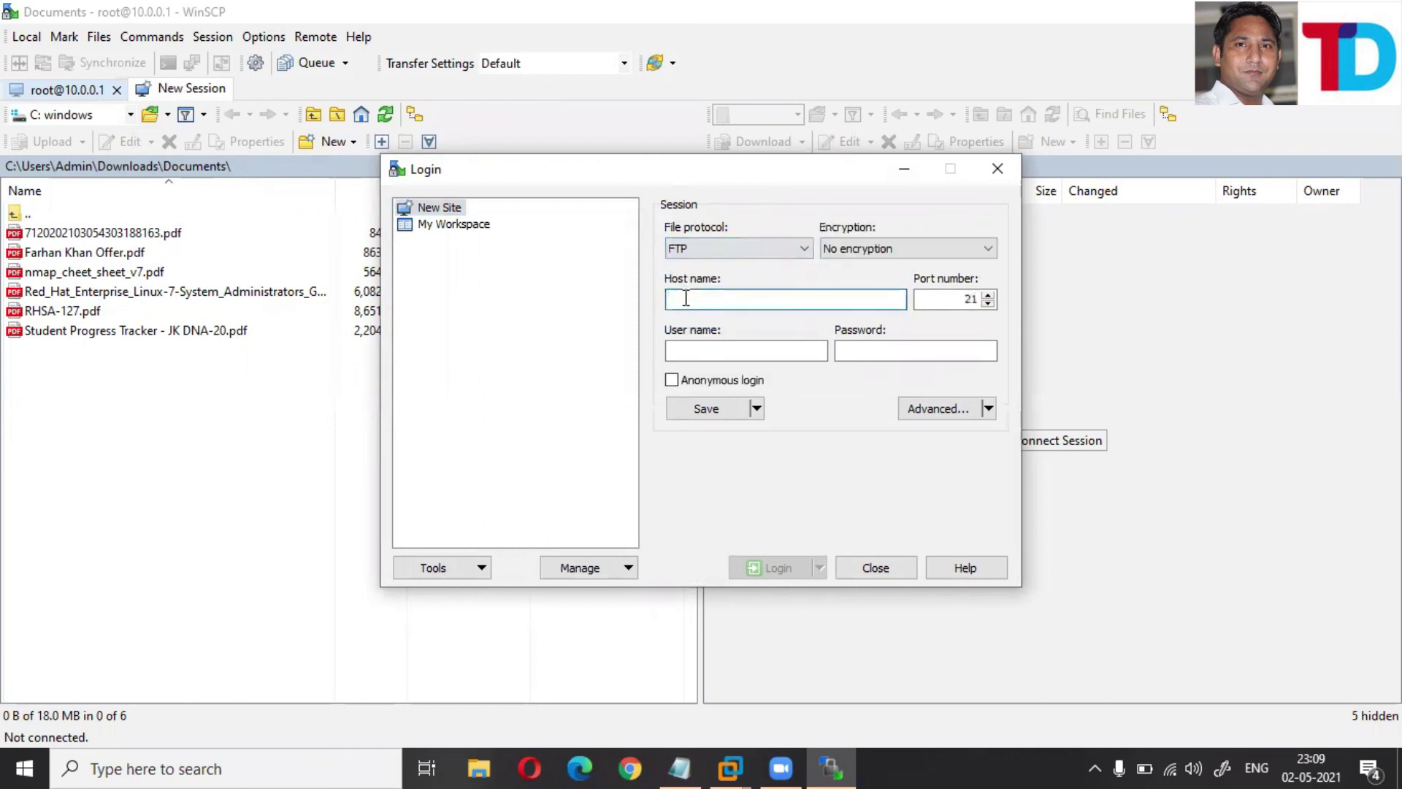
pyautogui.write('10.0.0.1')
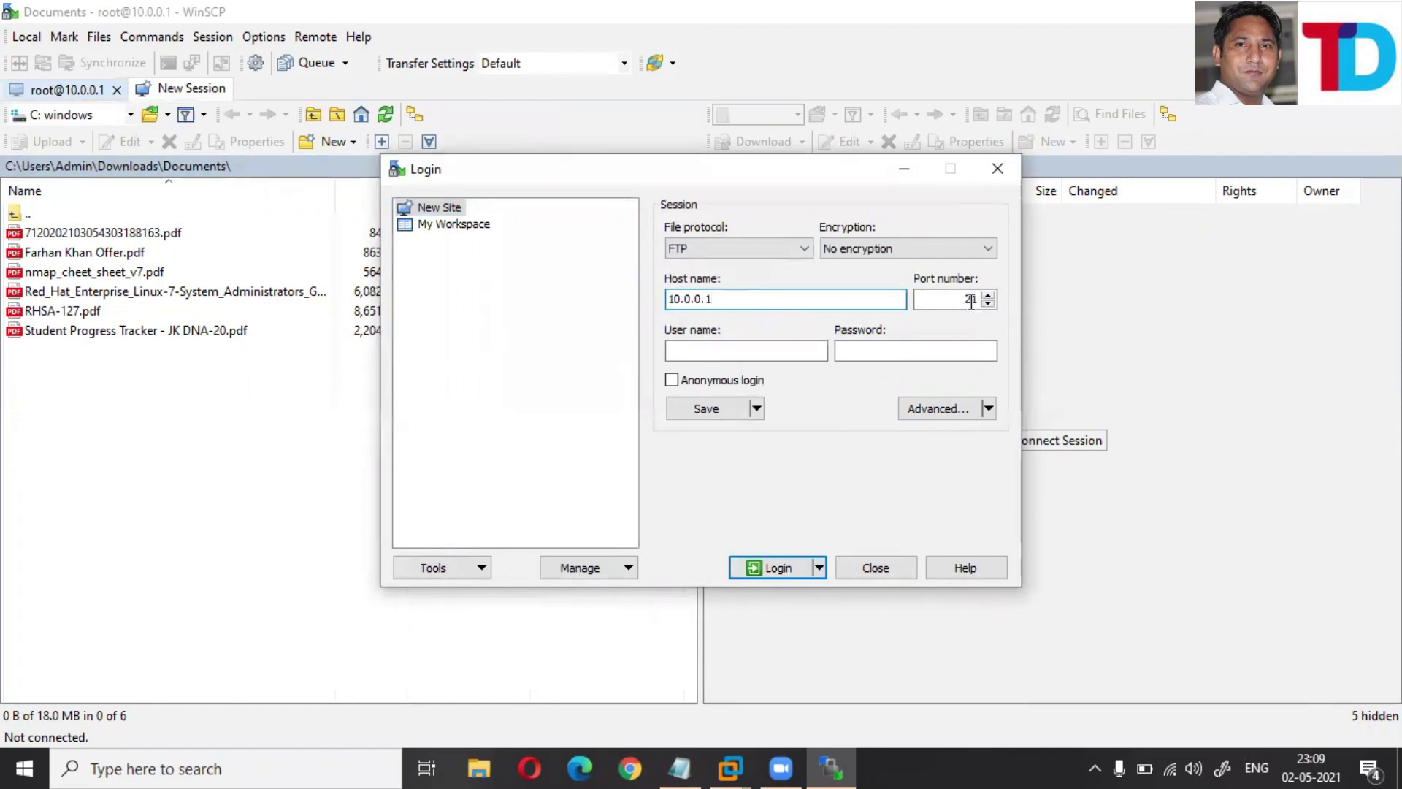
pyautogui.click(774, 351)
pyautogui.write('ro')
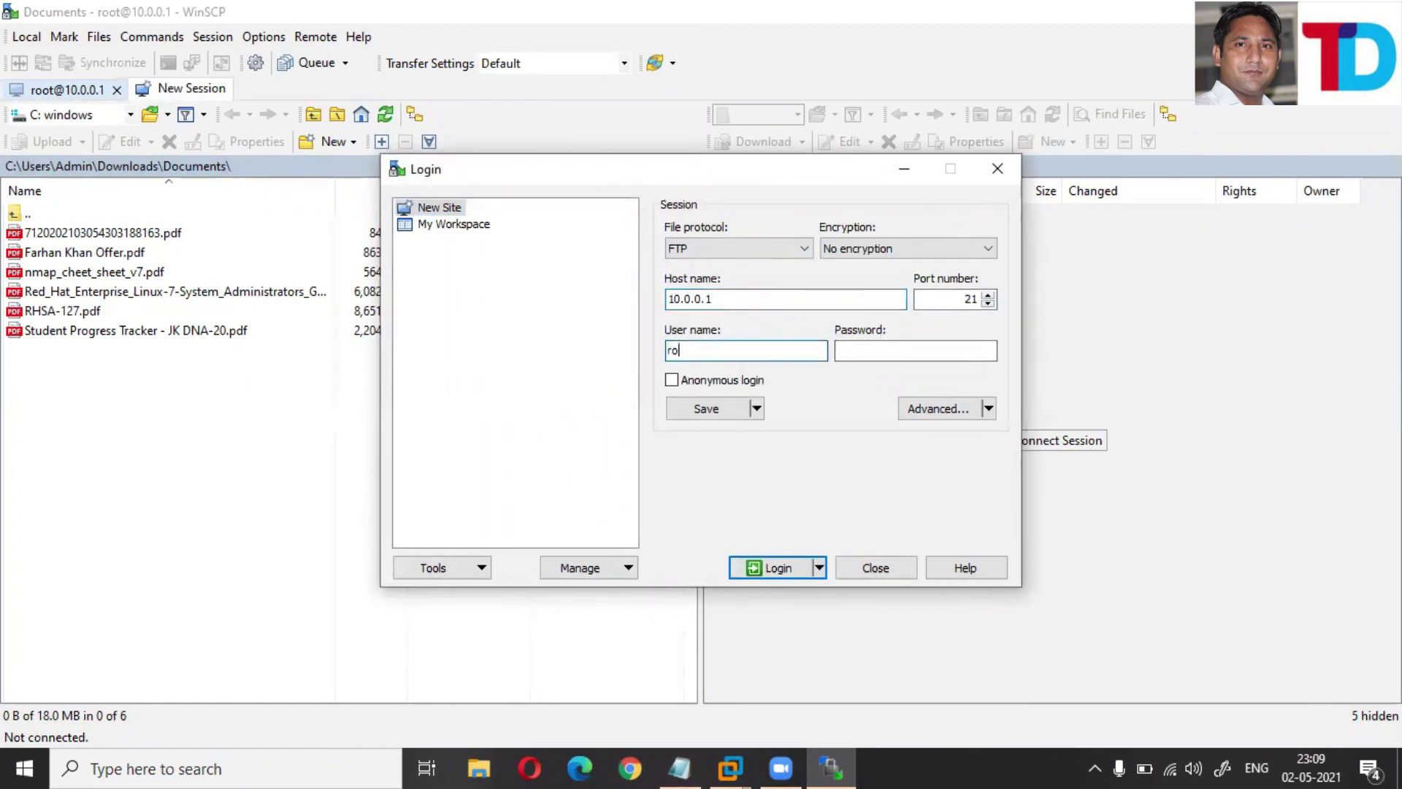
pyautogui.write('ot*****')
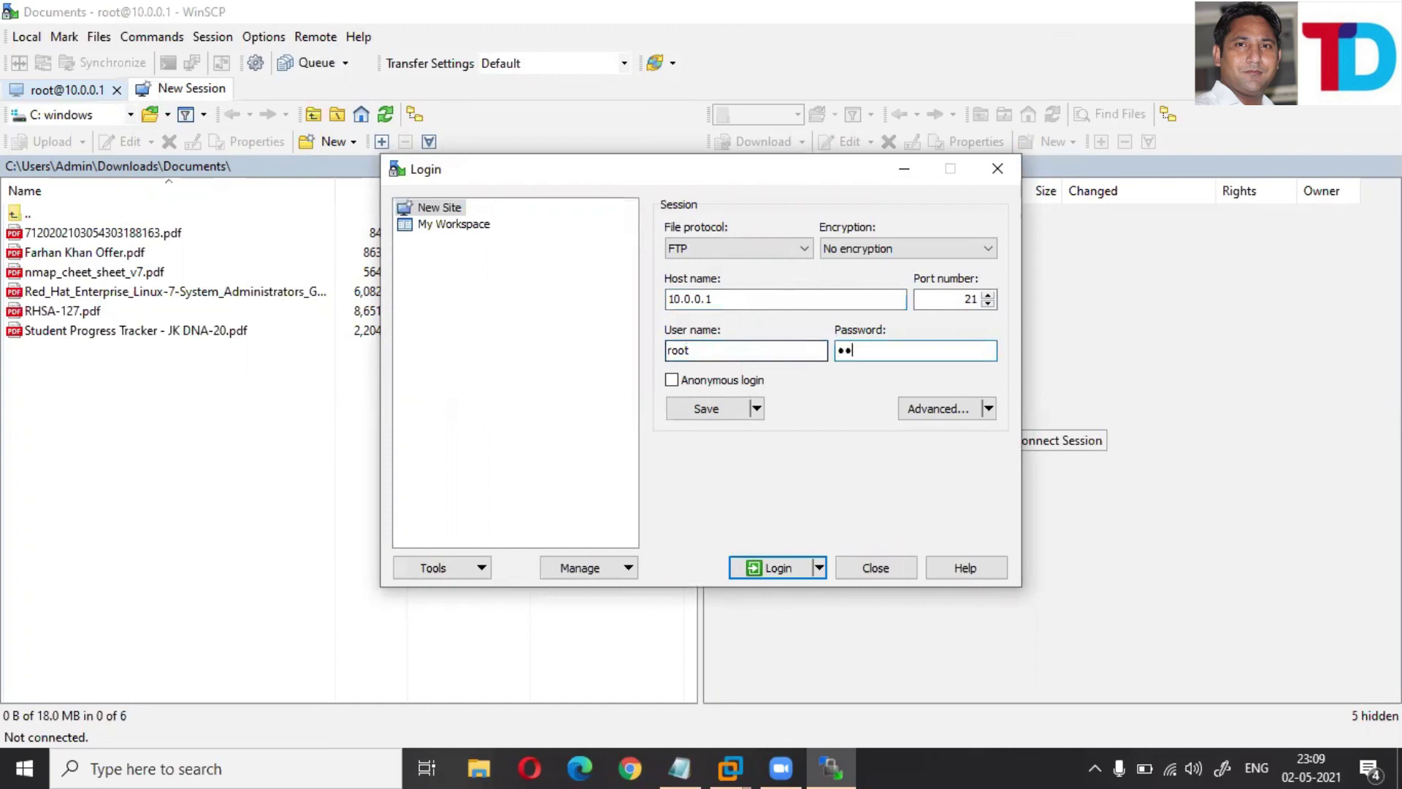
pyautogui.write('****')
pyautogui.press('Return')
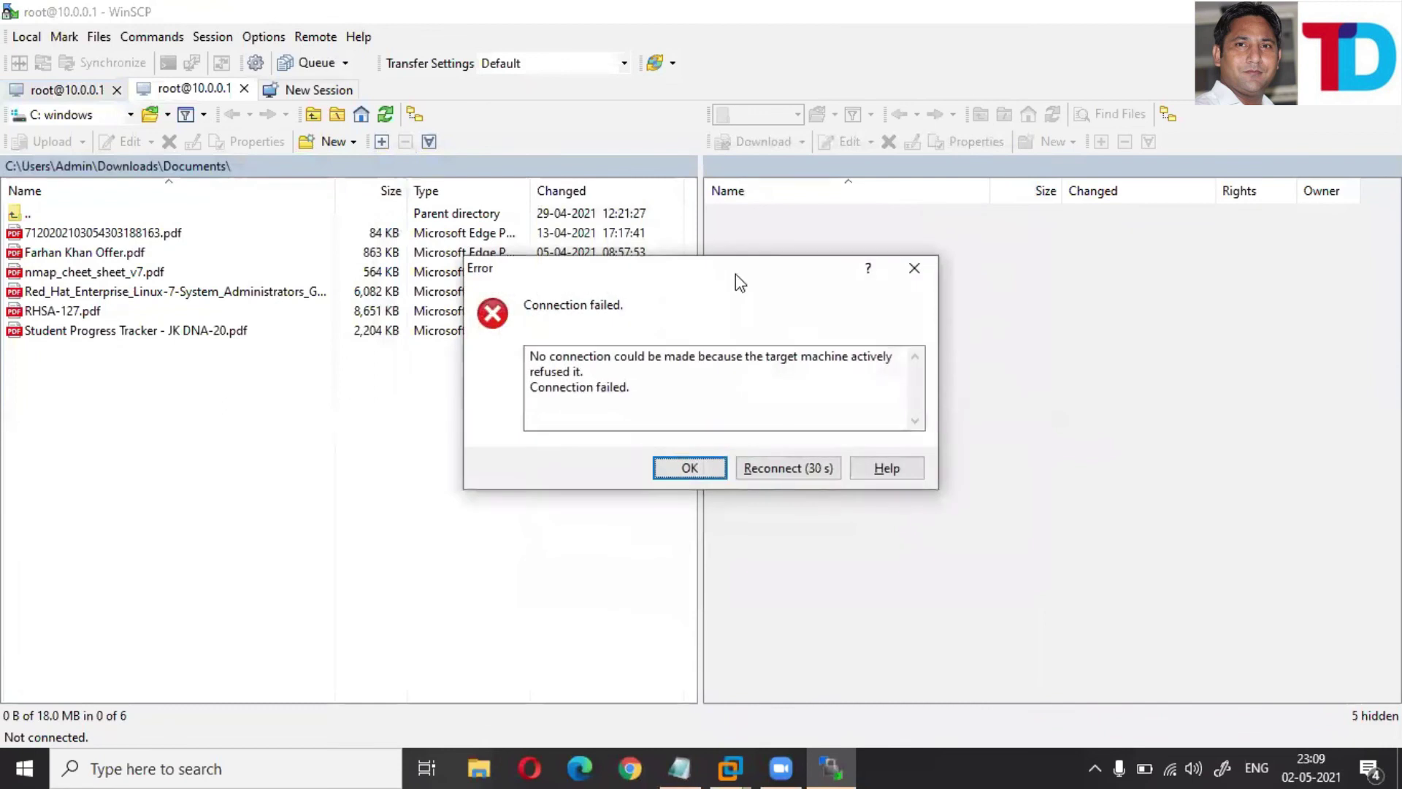
# - Stop the reconnect countdown, retry the connection, then cancel the attempt
pyautogui.moveTo(529, 371); pyautogui.dragTo(631, 388)
pyautogui.click(547, 395)
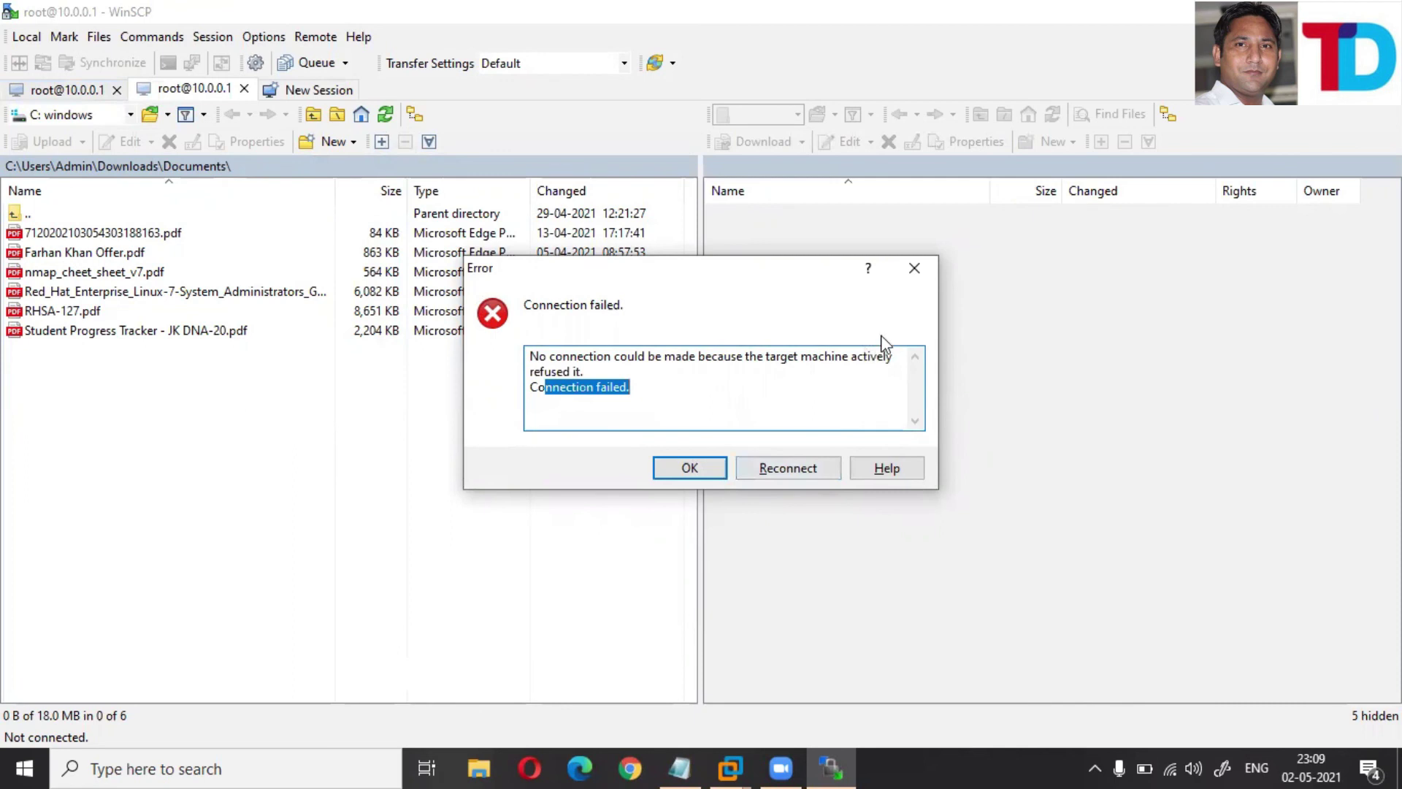
pyautogui.click(819, 469)
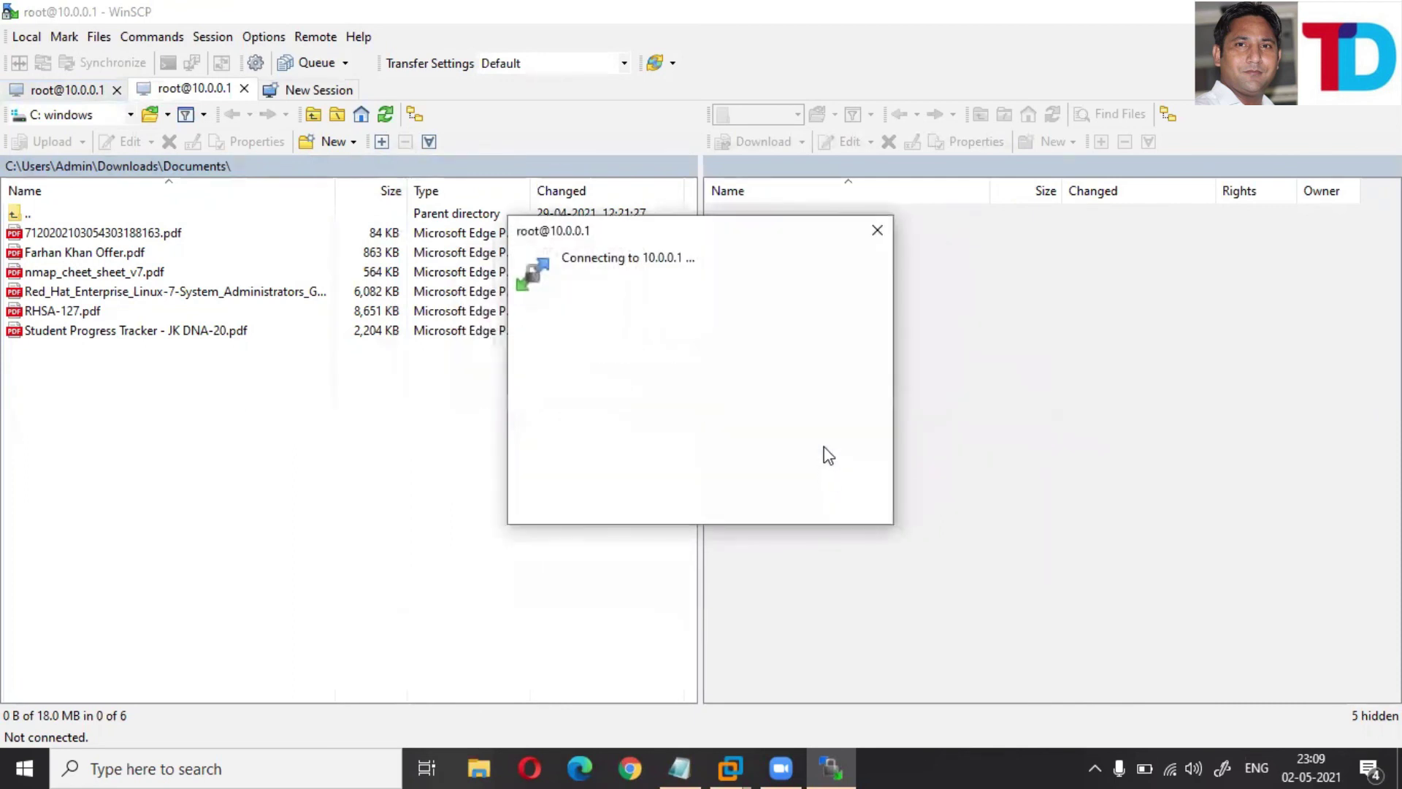
pyautogui.click(877, 231)
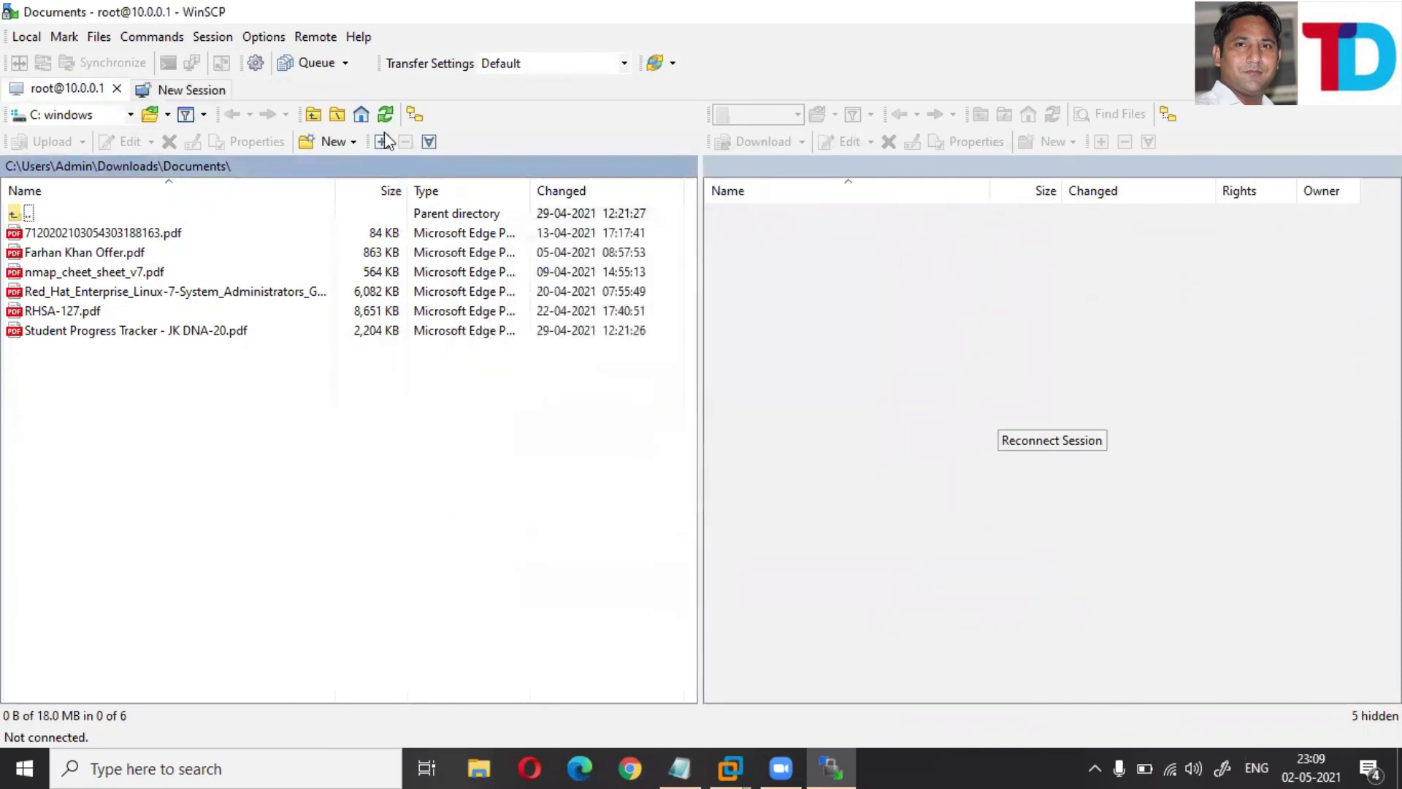
# - Start a new FTP session to 10.0.0.1 with port 2121 and log in as root with the password
pyautogui.click(206, 93)
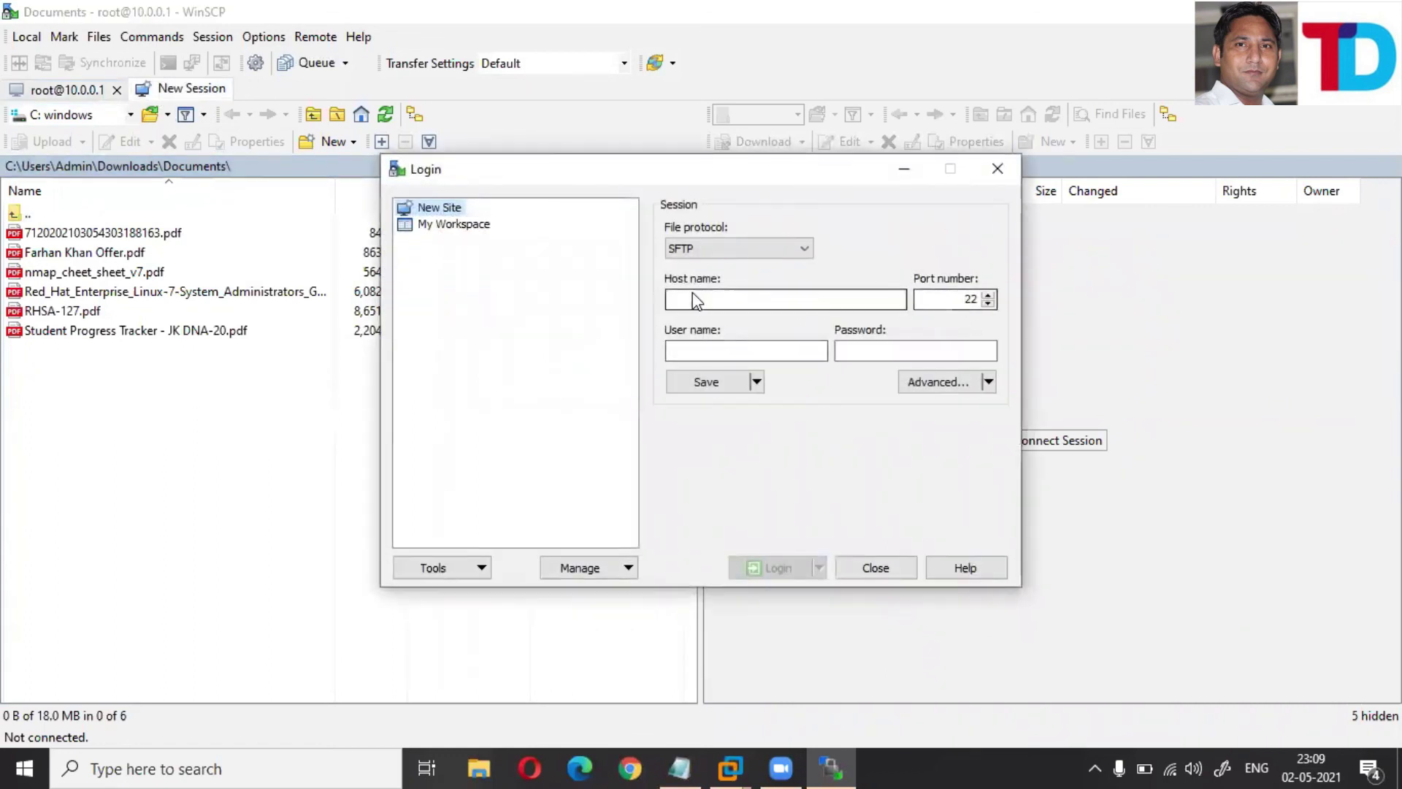
pyautogui.click(760, 249)
pyautogui.click(684, 290)
pyautogui.click(969, 299)
pyautogui.write('21')
pyautogui.click(840, 306)
pyautogui.write('10.0.0.1')
pyautogui.press('Tab')
pyautogui.press('Tab')
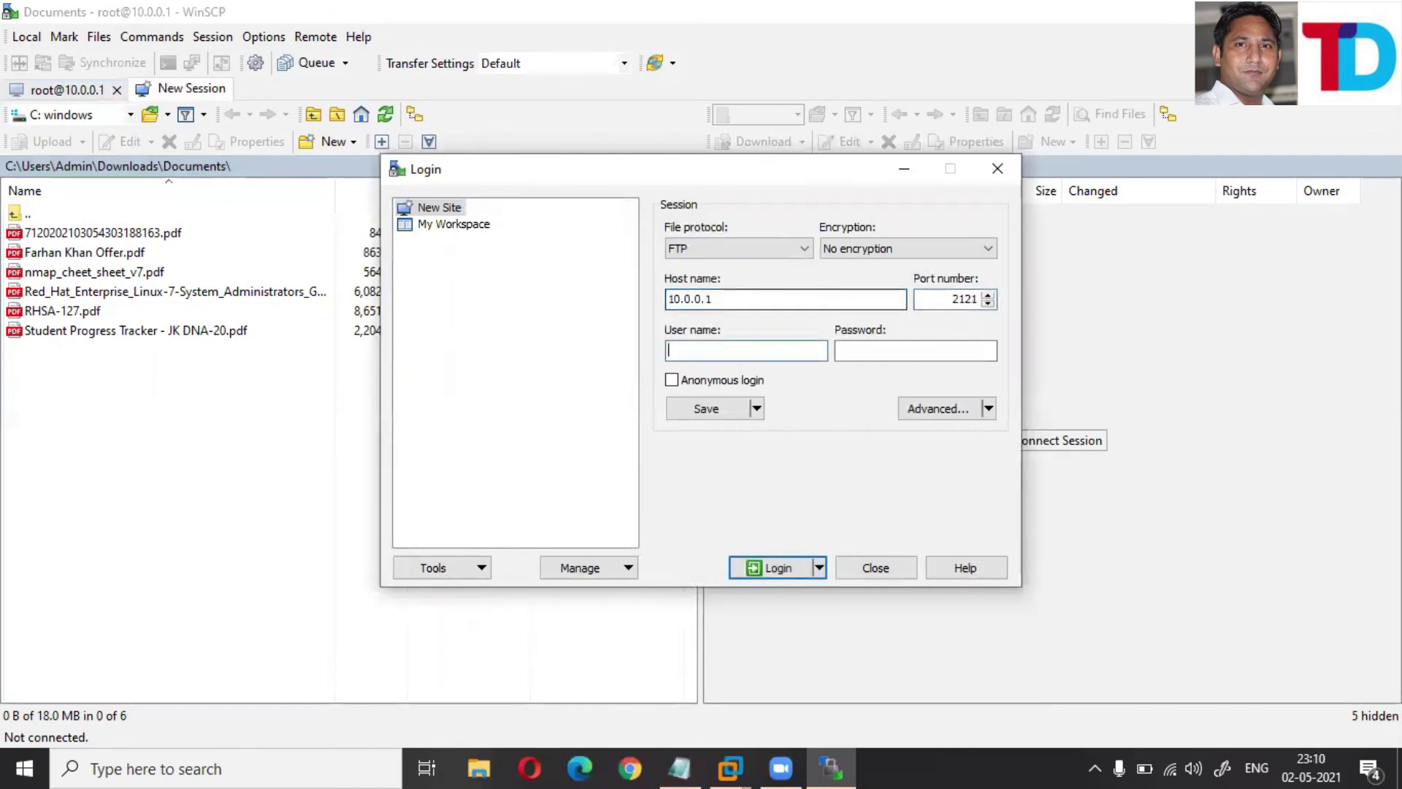
pyautogui.press('Return')
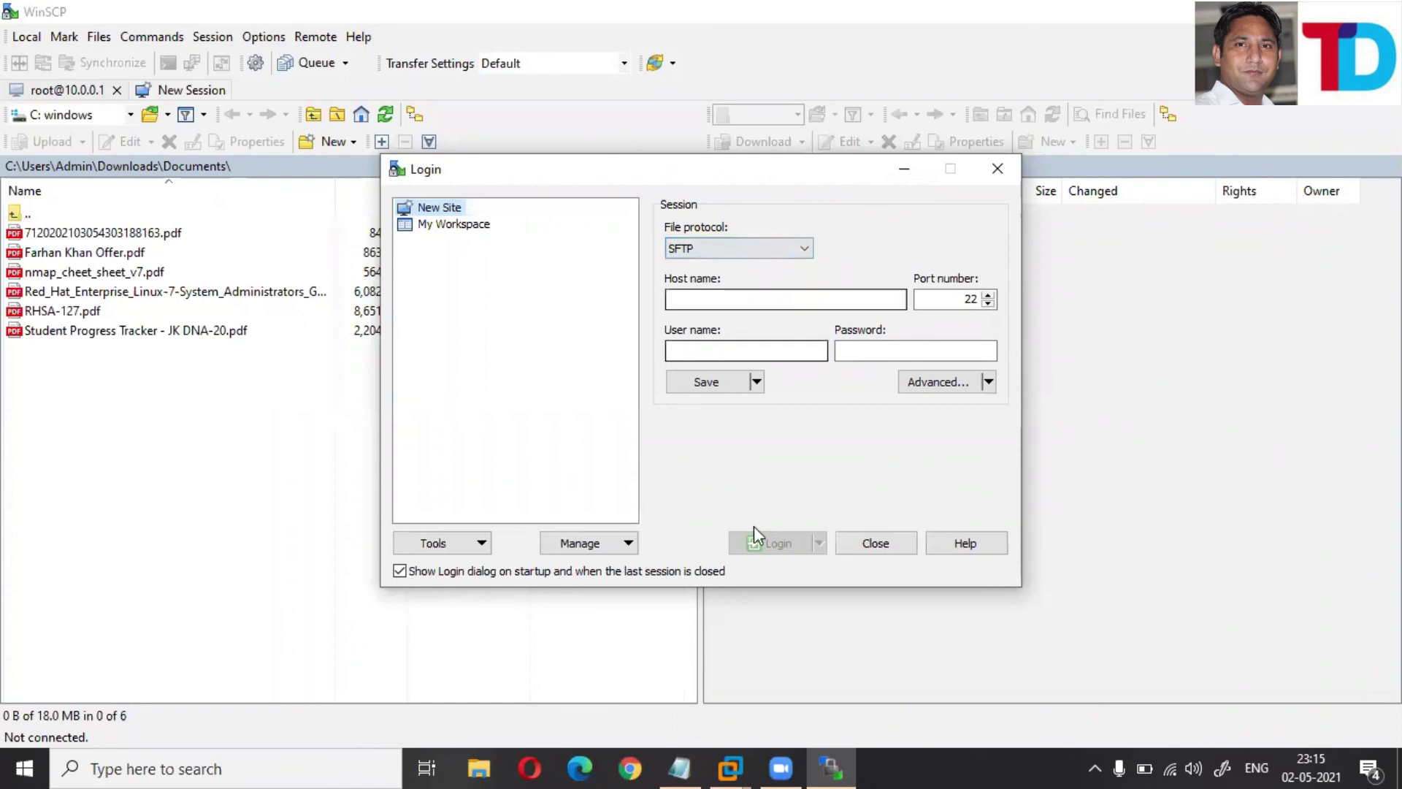
# - Switch to the RHEL terminal and highlight the 2121 value on vsftpd.conf's listen_port line
pyautogui.moveTo(730, 768)
pyautogui.click(736, 669)
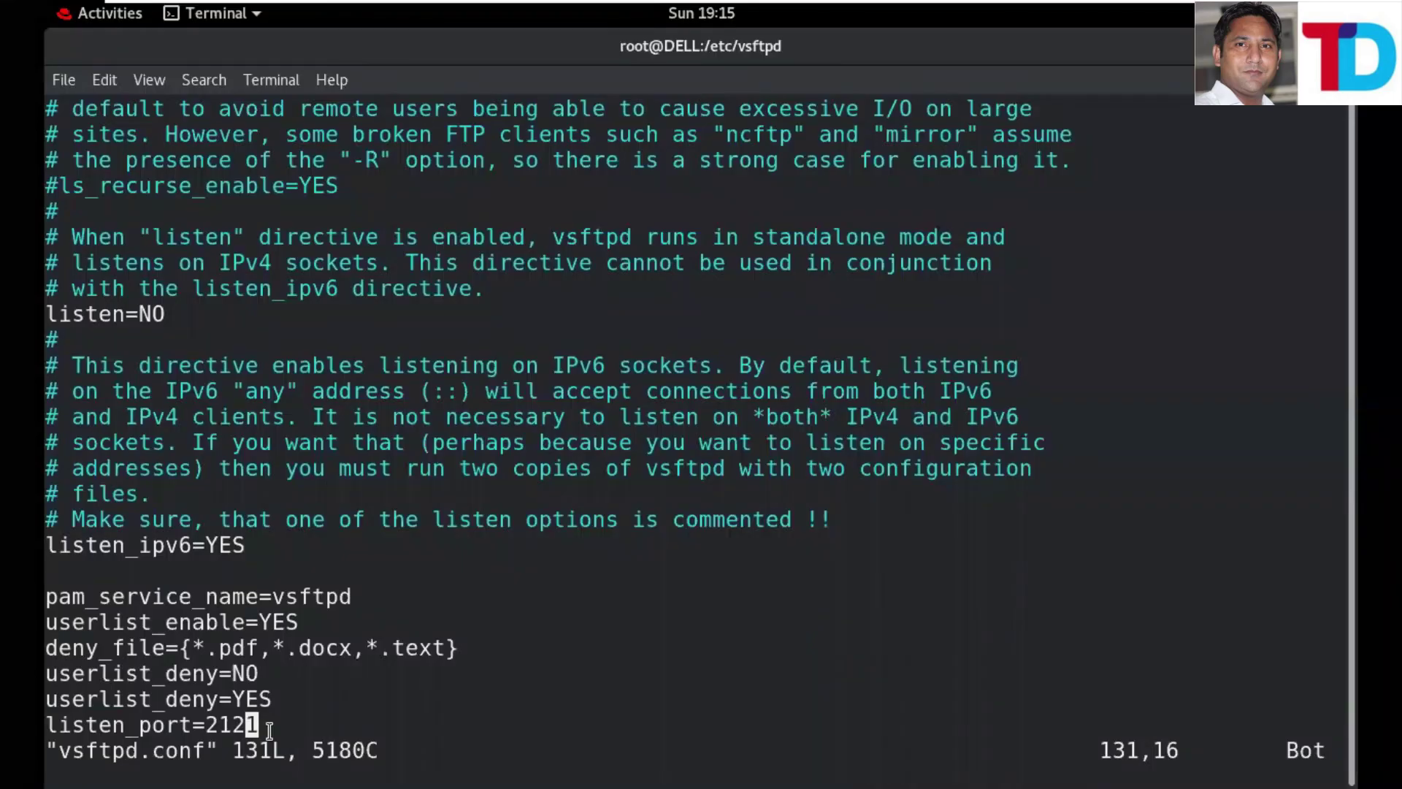
pyautogui.doubleClick(232, 725)
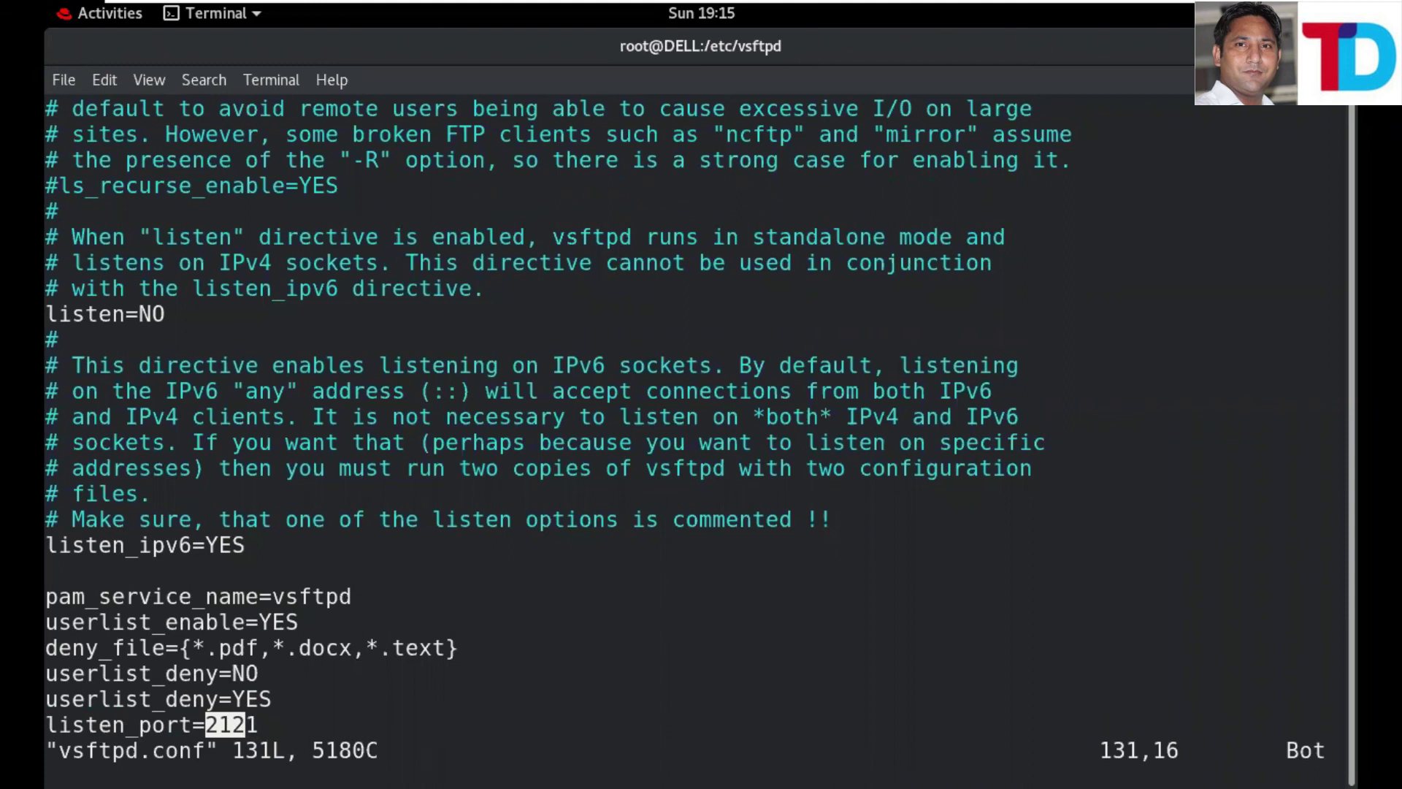
pyautogui.moveTo(1125, 2)
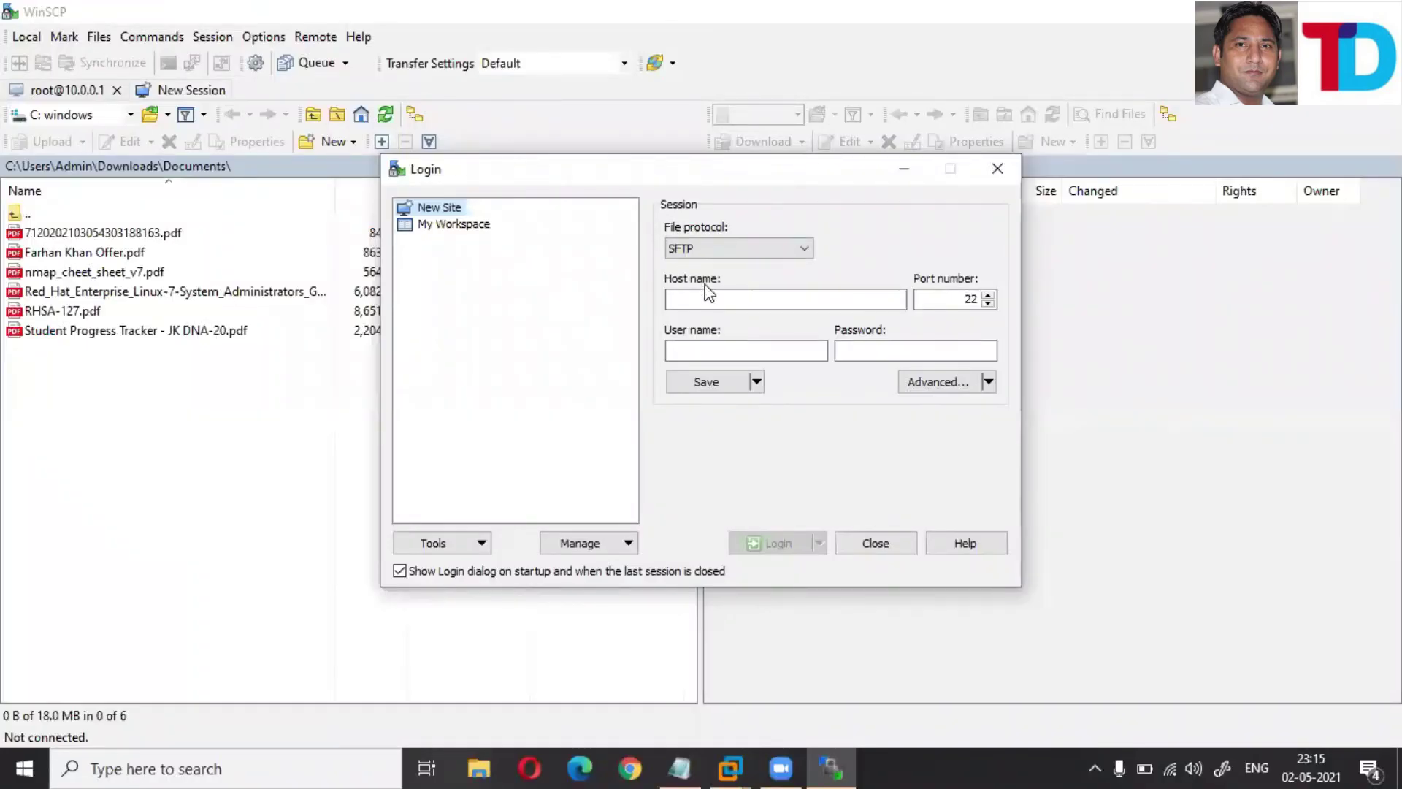
# - Connect anonymously over FTP to 10.0.0.1 port 2121 and open /pub, showing its .msi installers
pyautogui.click(707, 295)
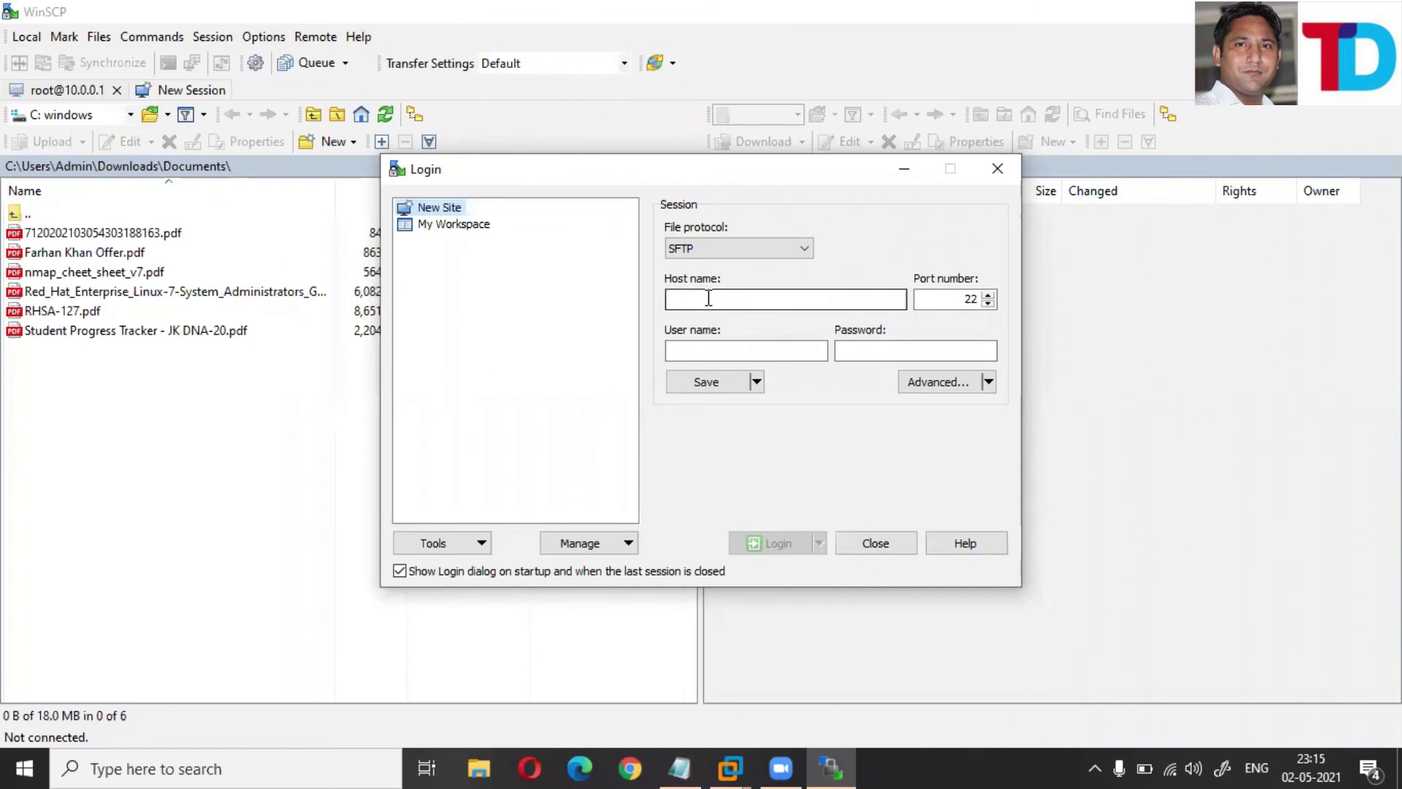
pyautogui.write('10.0.0.1')
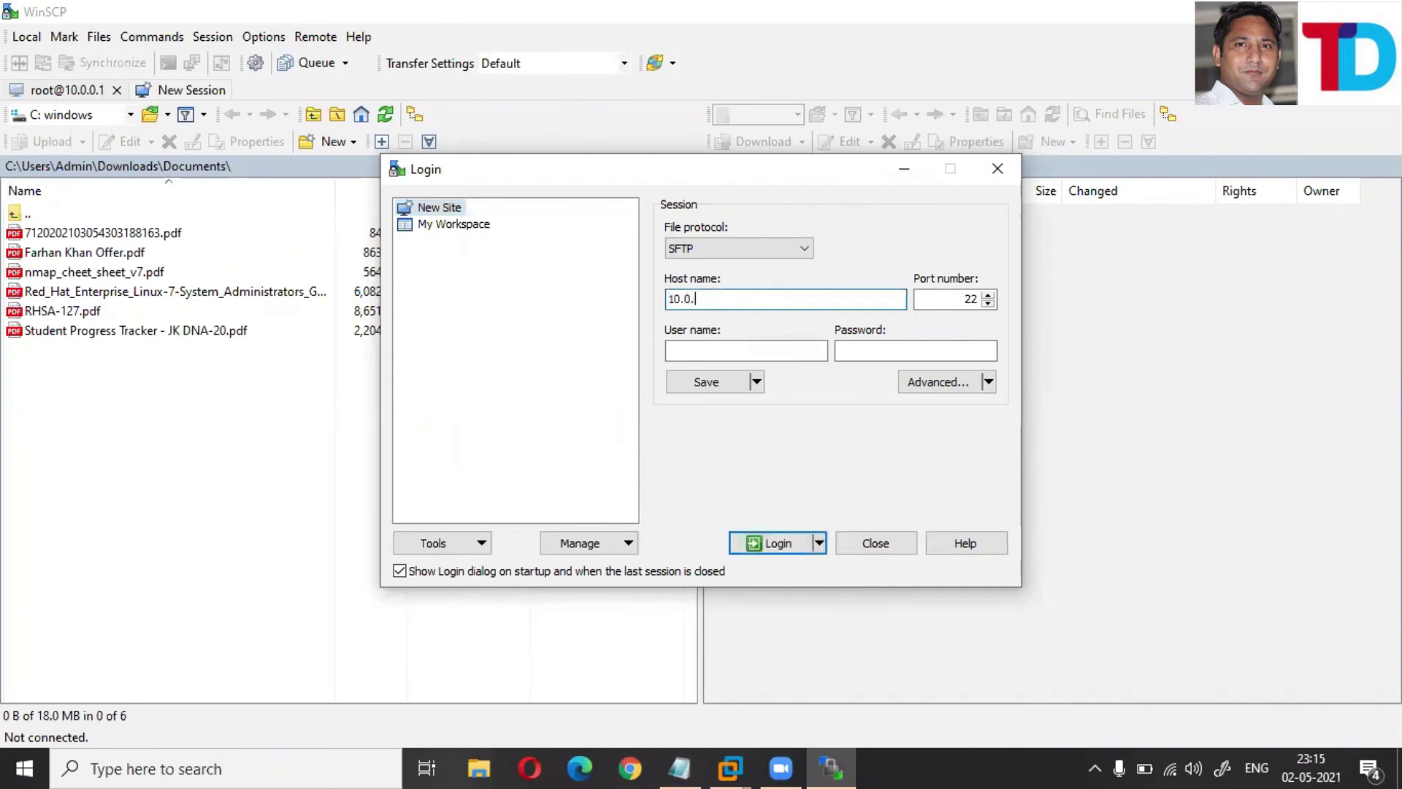
pyautogui.click(801, 248)
pyautogui.click(678, 294)
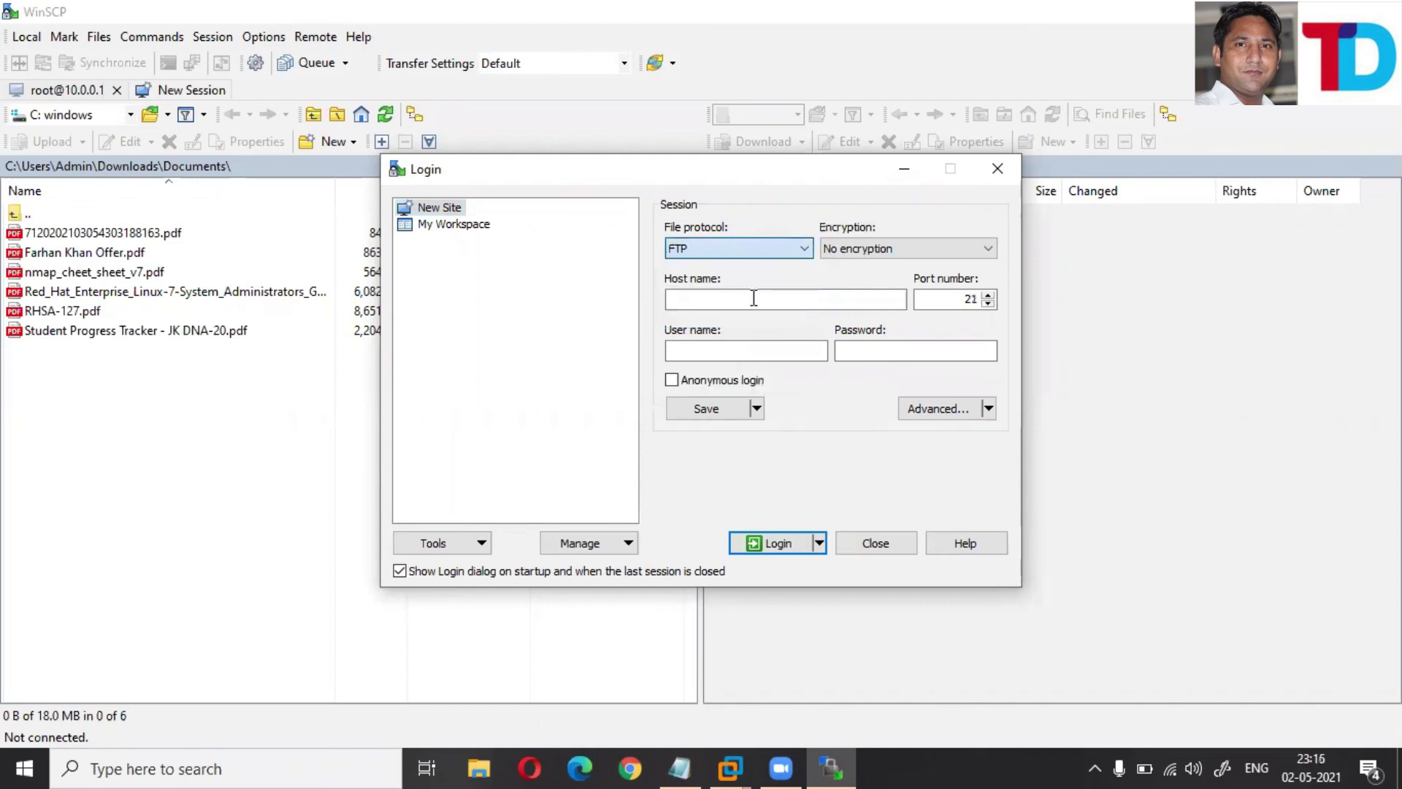
pyautogui.click(980, 300)
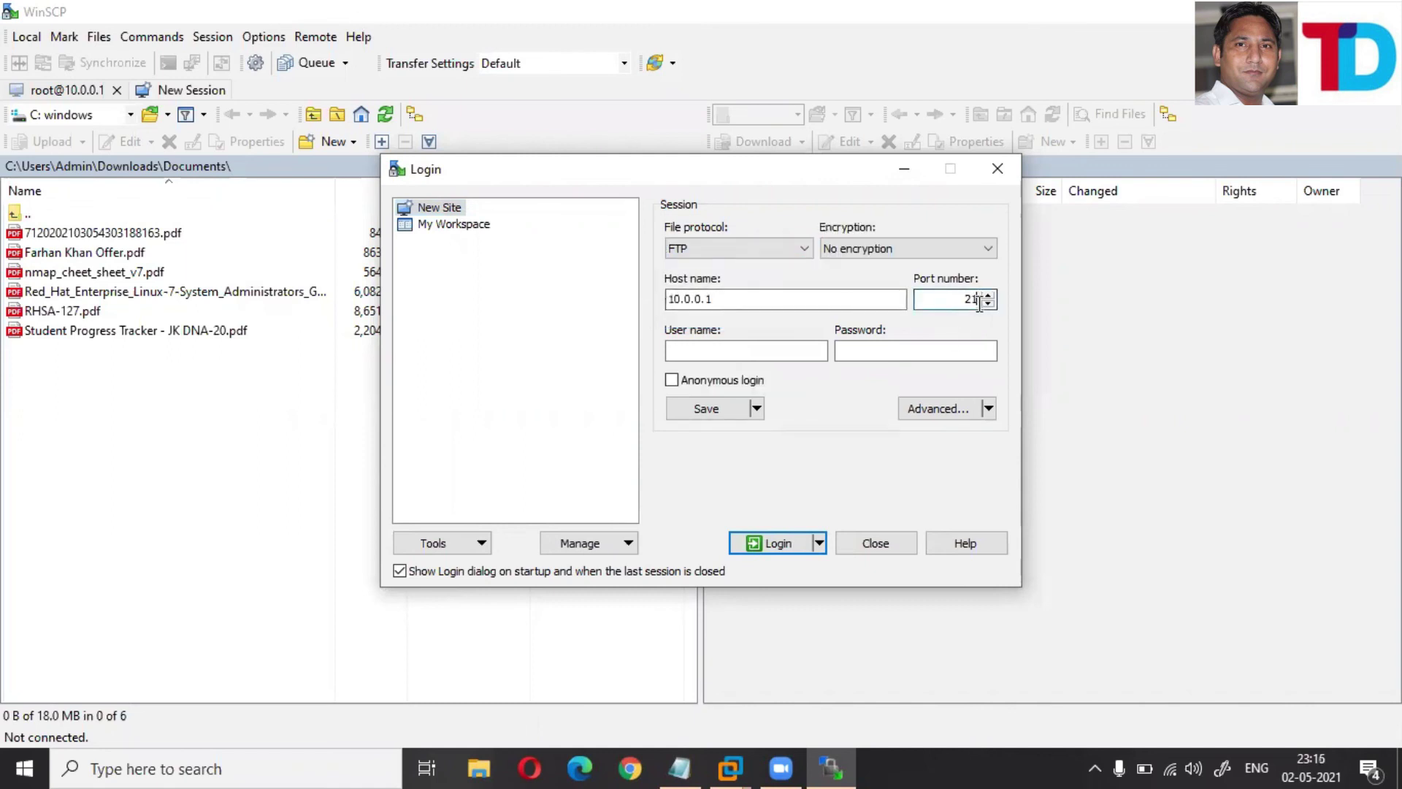
pyautogui.write('21')
pyautogui.click(713, 383)
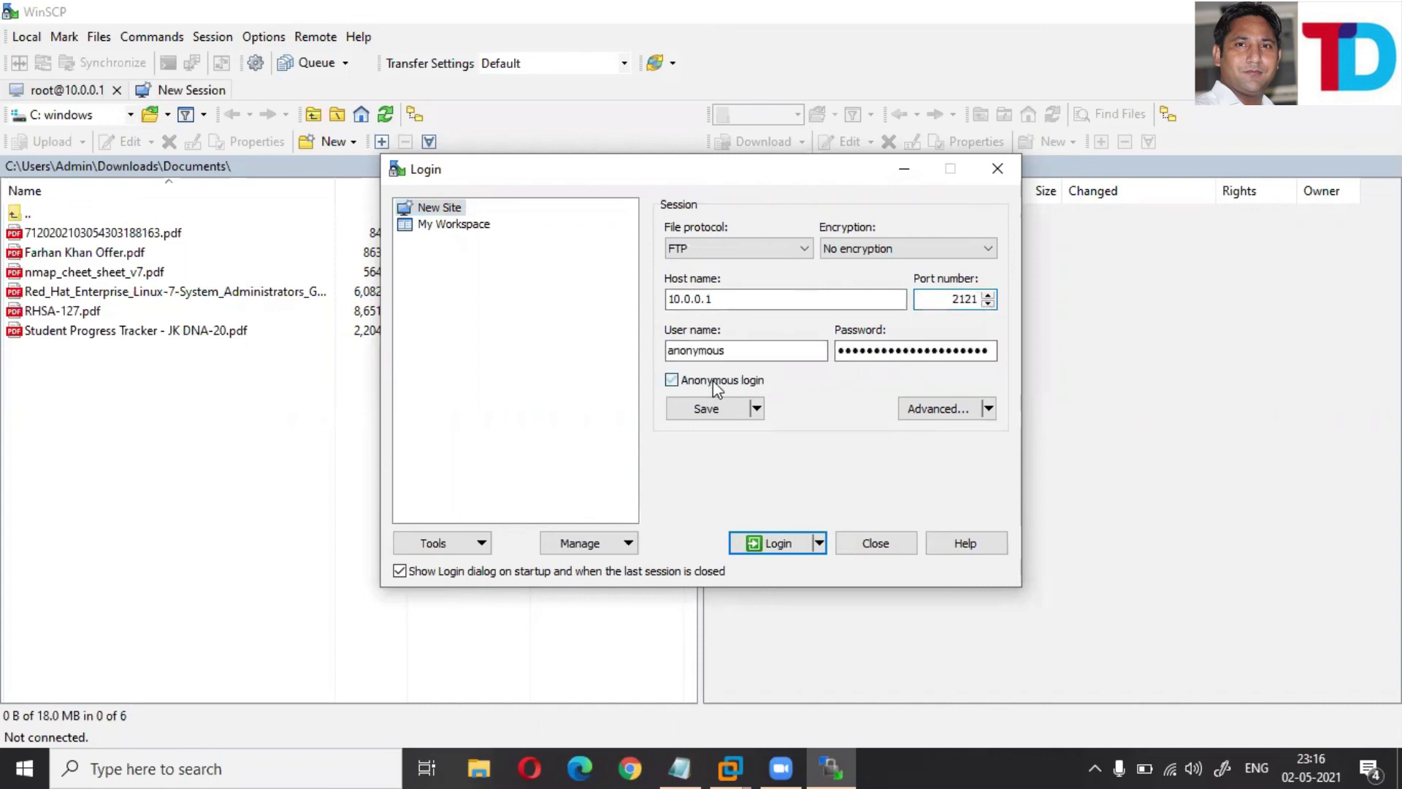
pyautogui.click(772, 544)
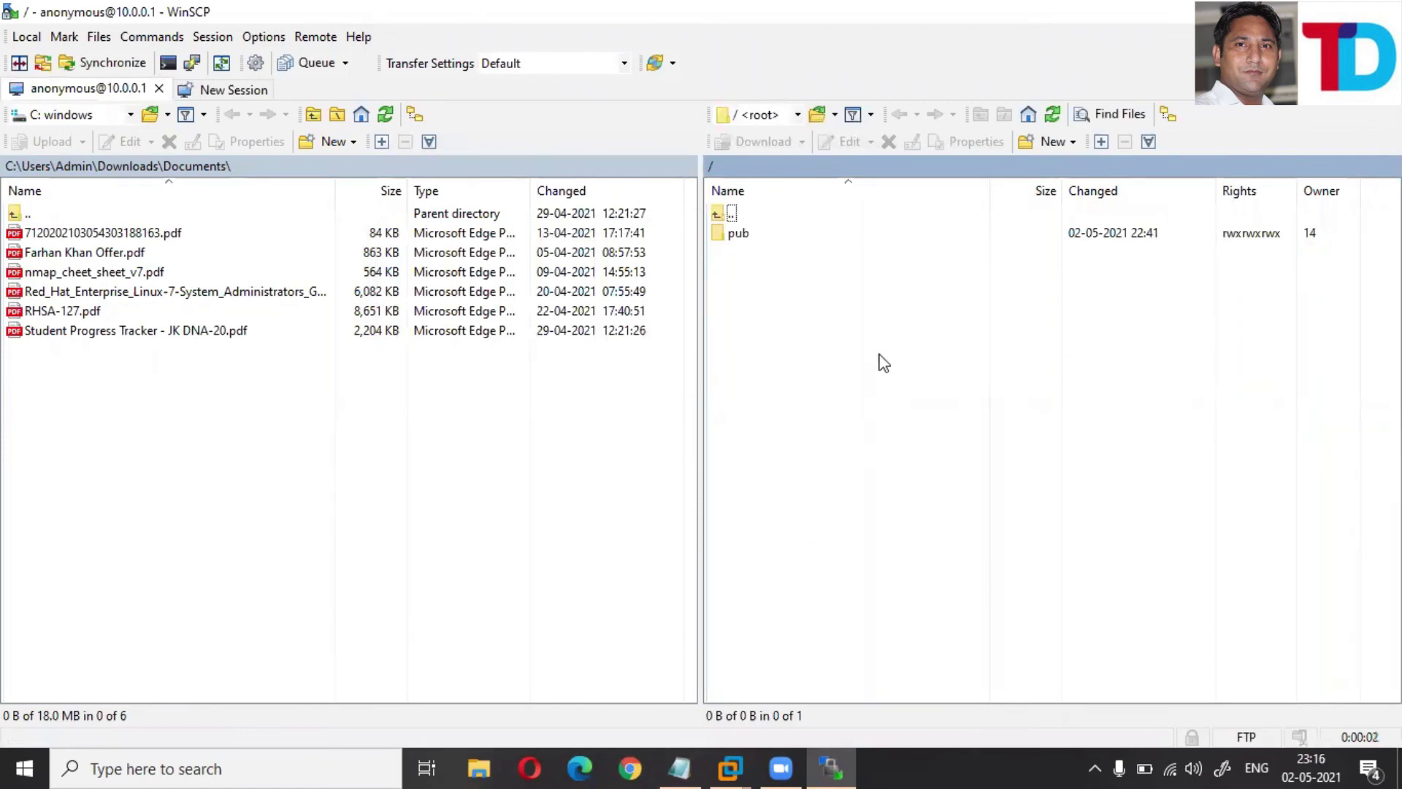
pyautogui.click(751, 243)
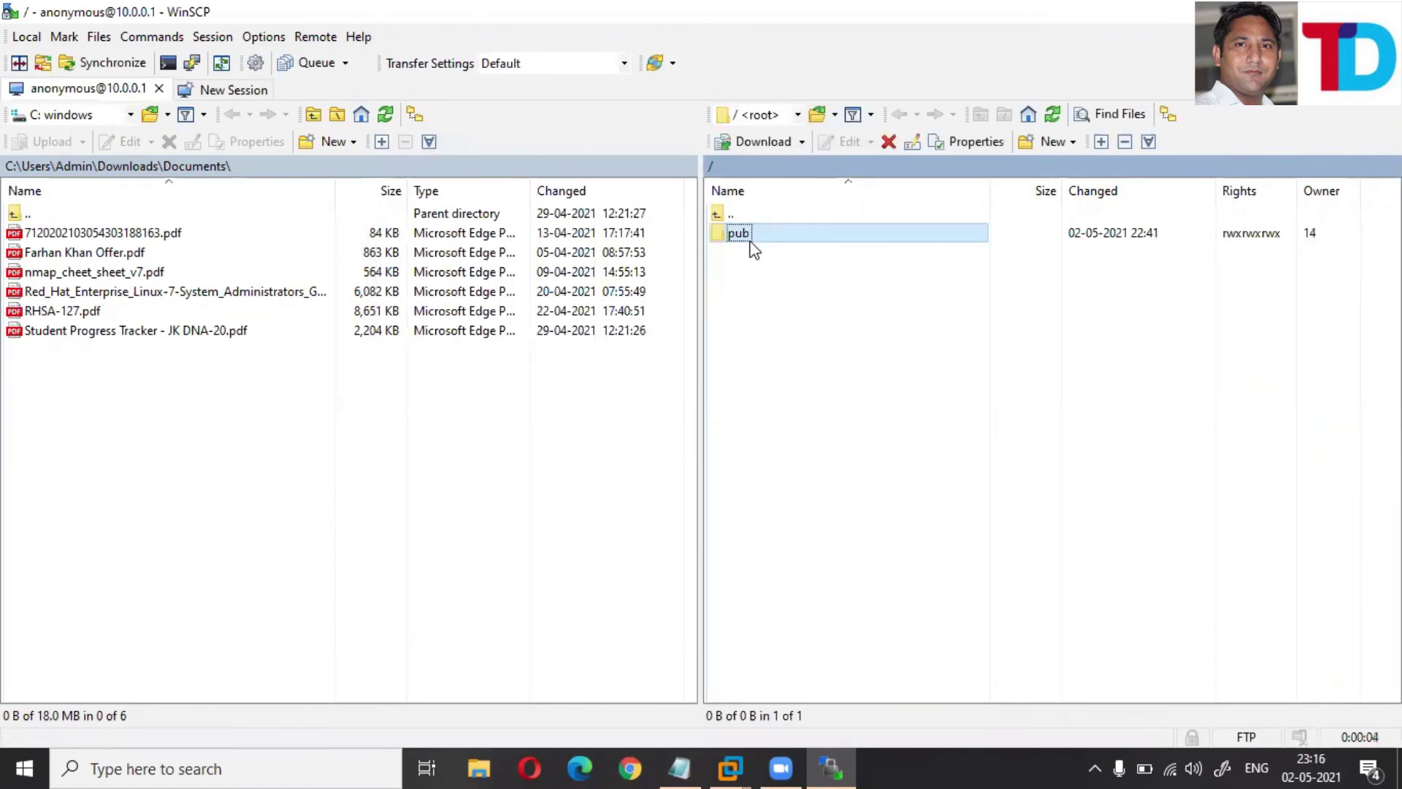
pyautogui.doubleClick(770, 232)
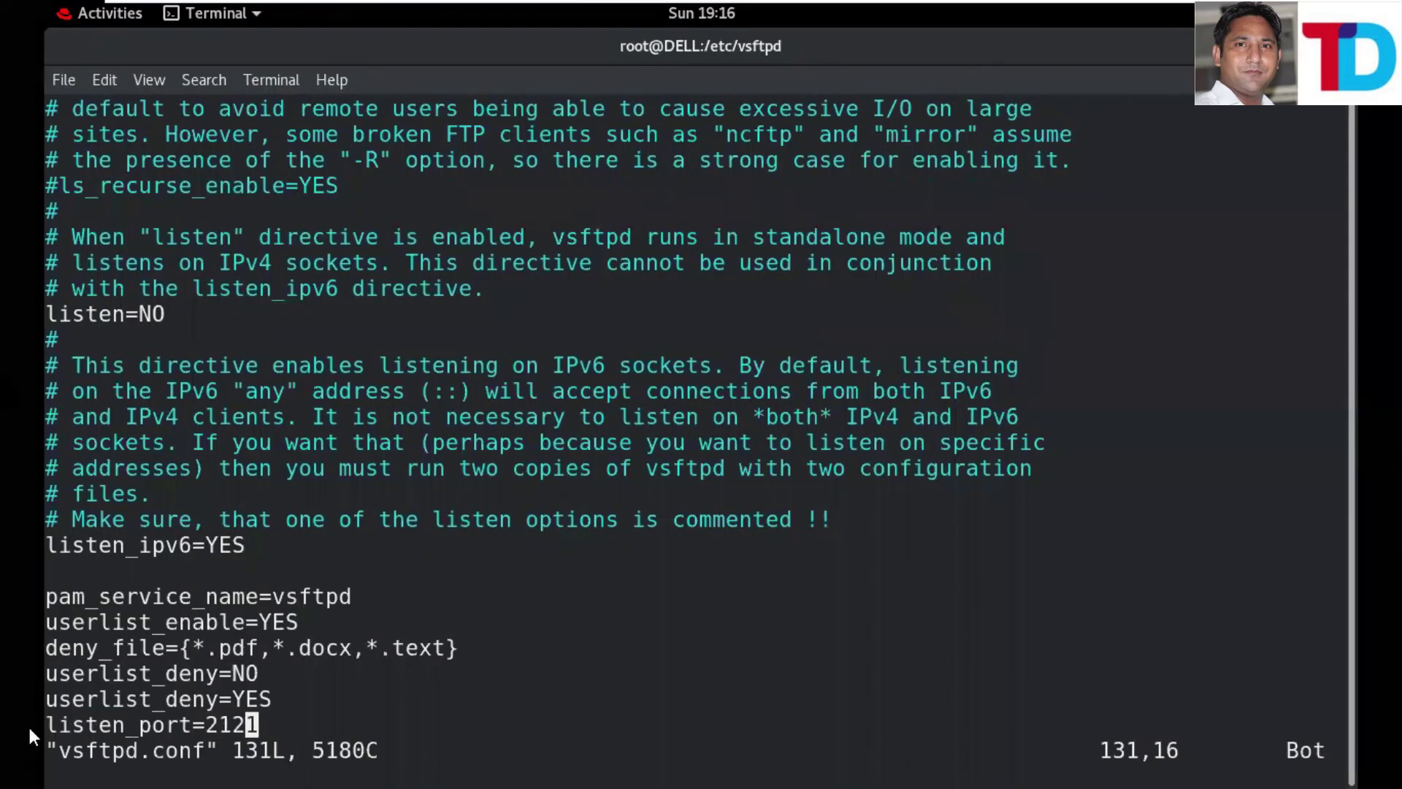
# - In vim insert mode, add a new line listen_address=10.0.0.0/8 right after listen_port=2121
pyautogui.moveTo(54, 727); pyautogui.dragTo(299, 722)
pyautogui.click(299, 722)
pyautogui.press('i')
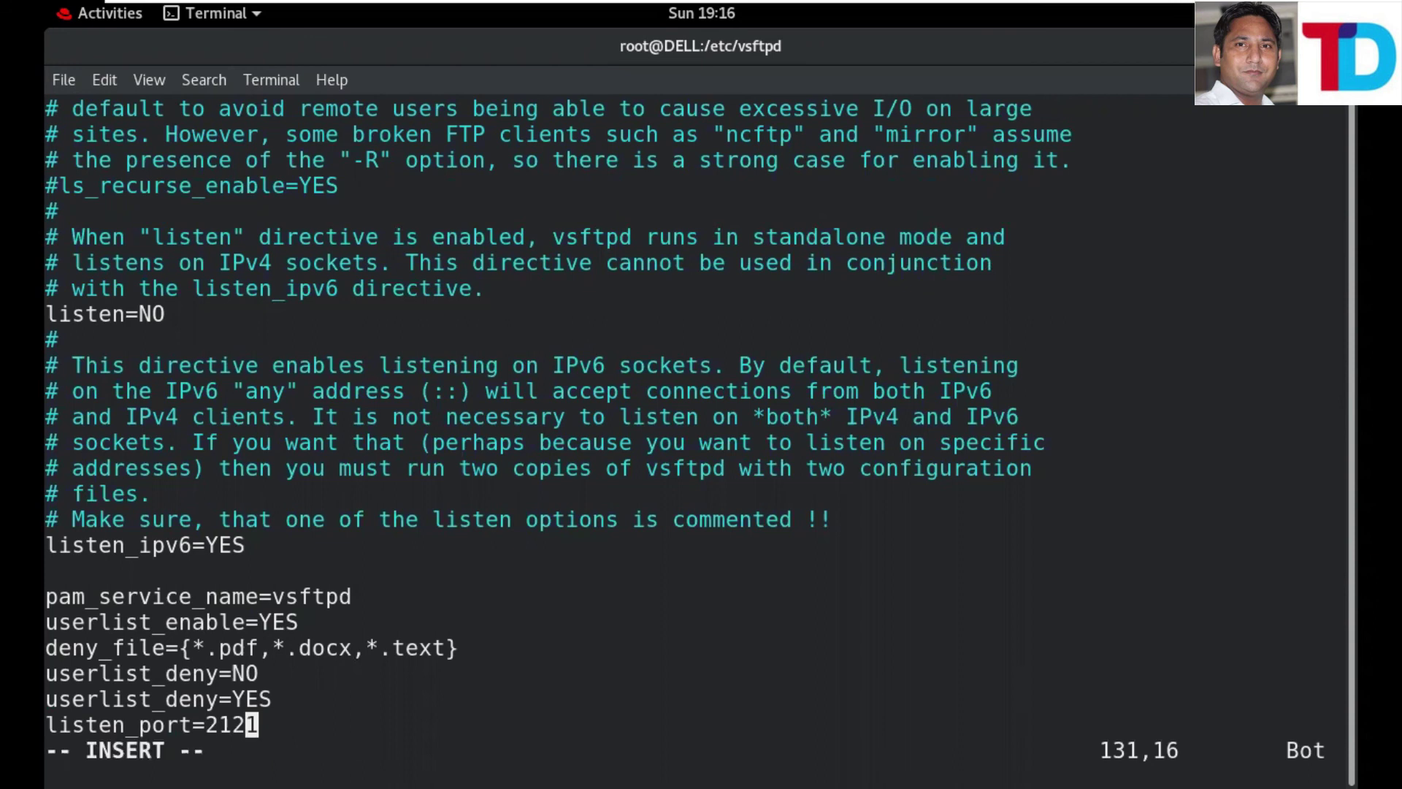
pyautogui.press('Right')
pyautogui.press('Return')
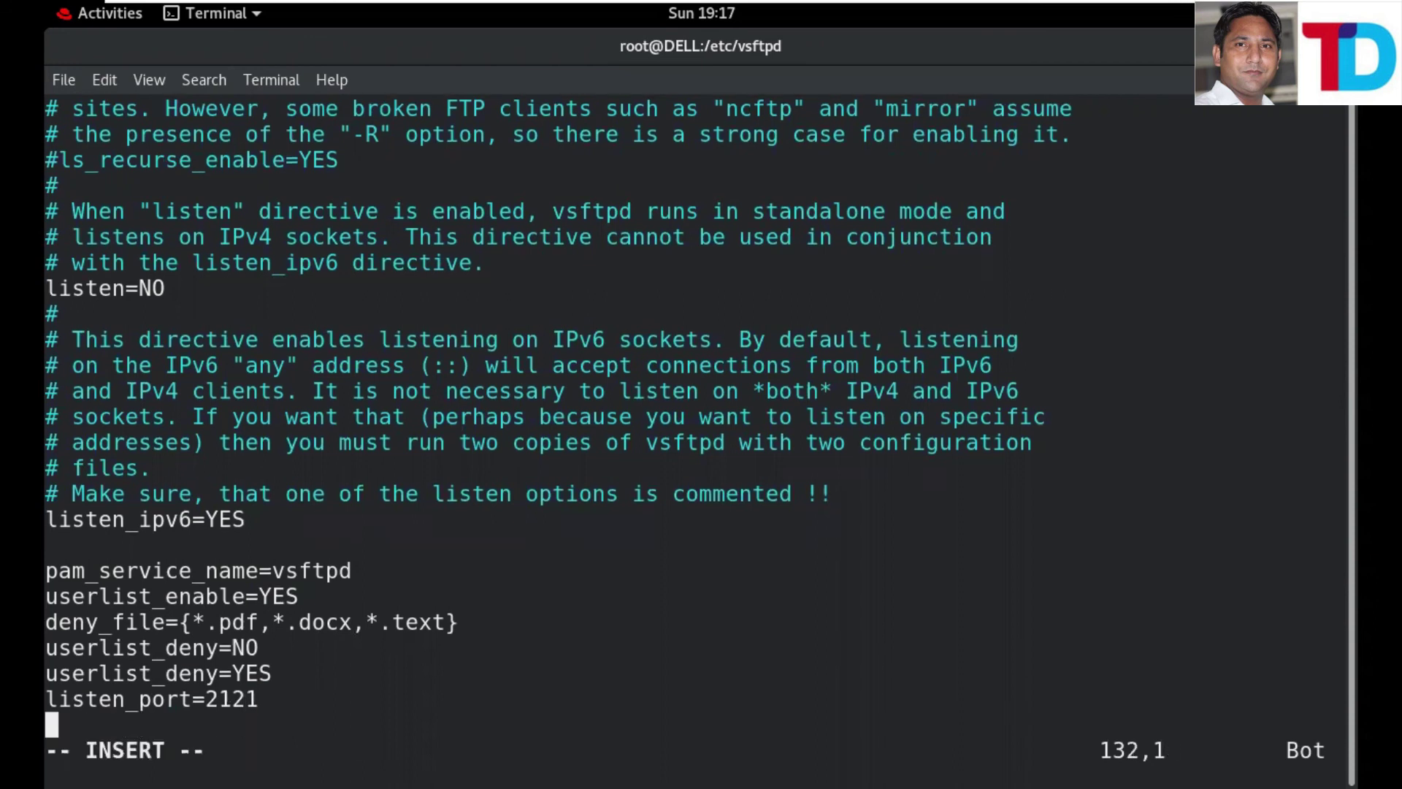
pyautogui.write('listen_address=')
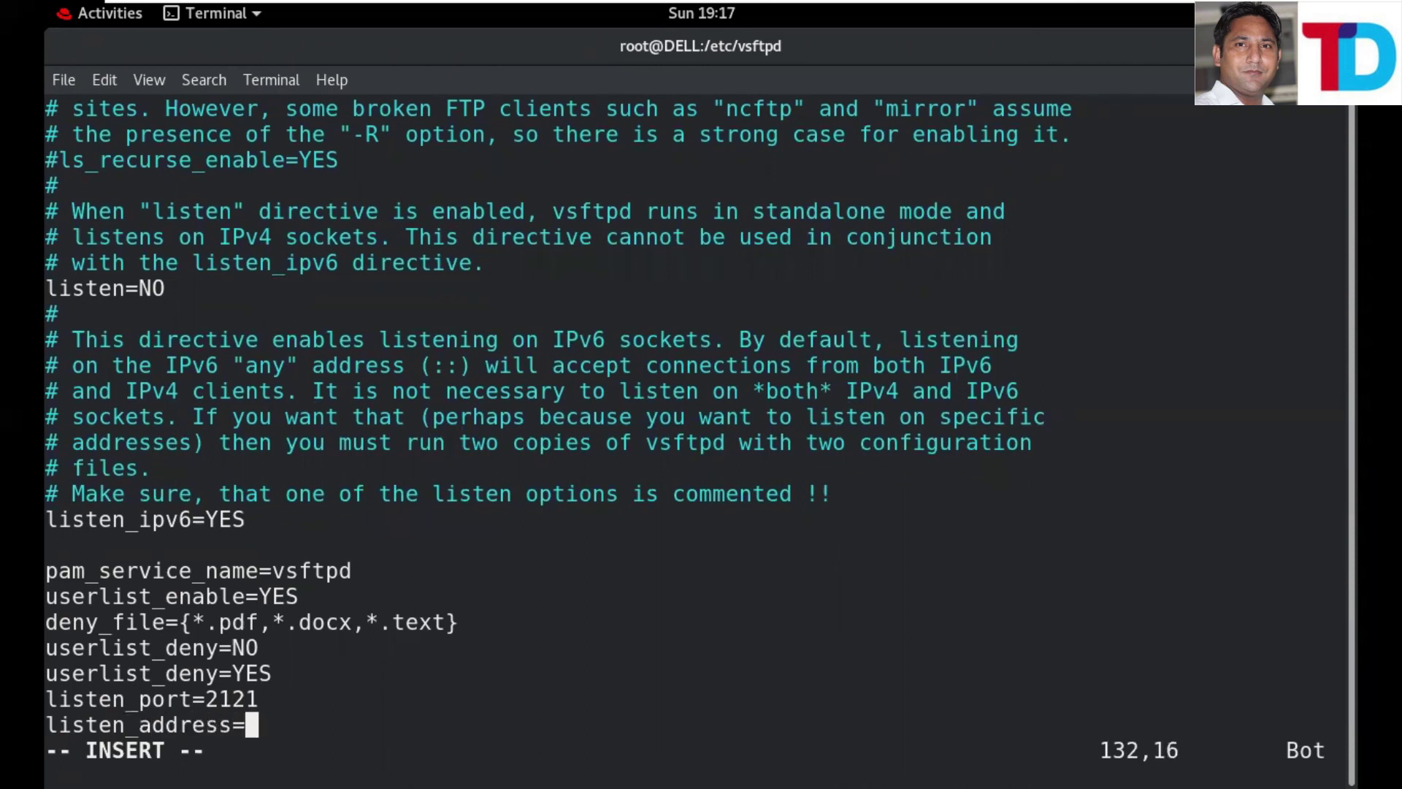
pyautogui.write('10.0.0.0/8')
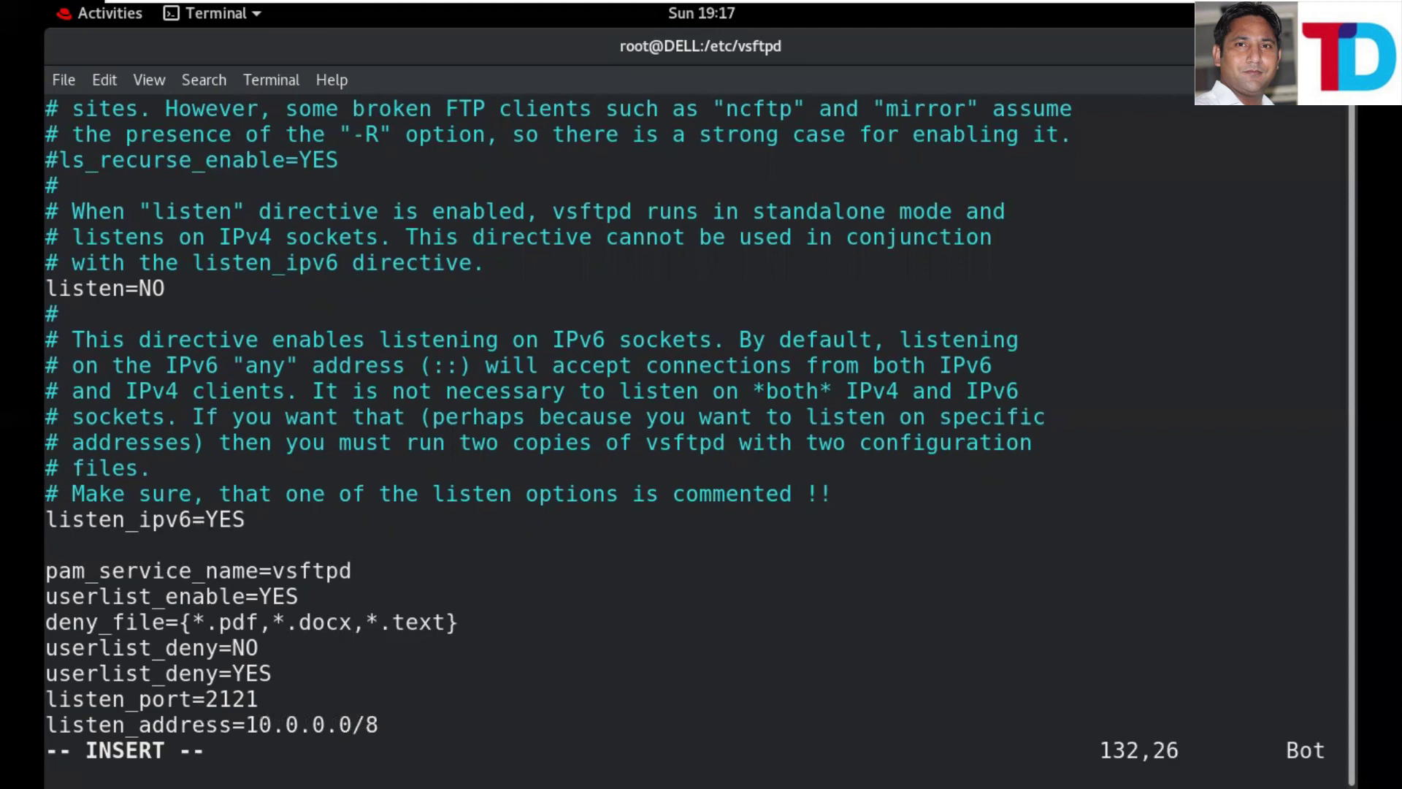